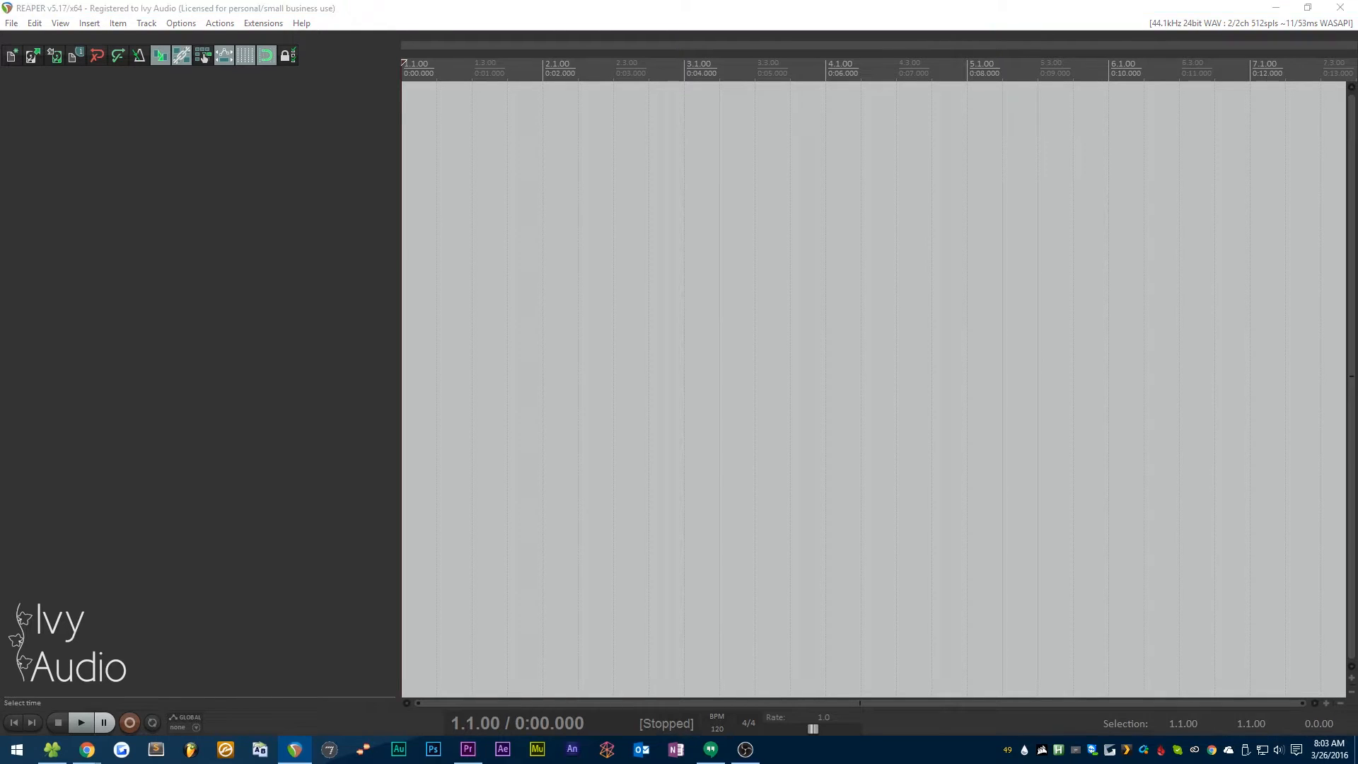
# Step: Import OboeSam_Close.wav and OboeSam_Main.wav on separate tracks and make both tracks taller
pyautogui.moveTo(391, 176); pyautogui.dragTo(412, 149)
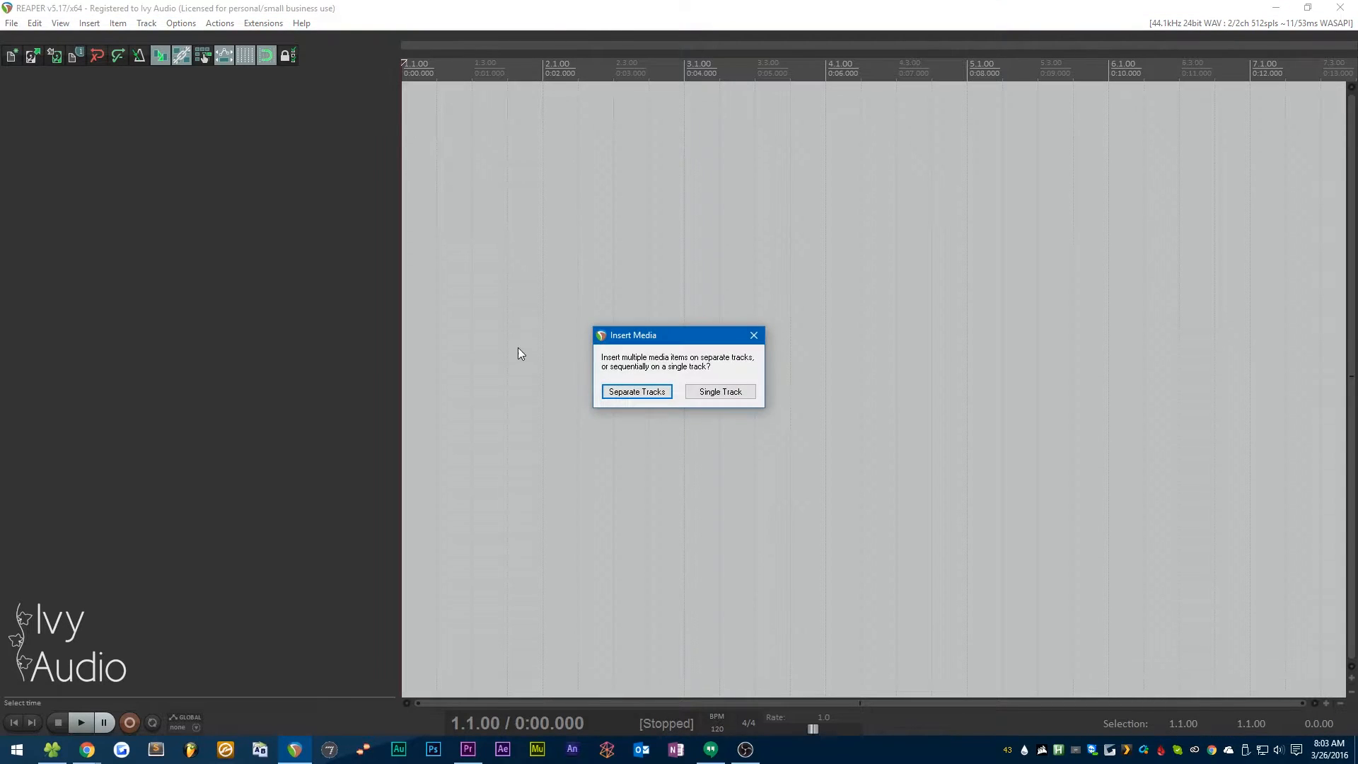
pyautogui.click(621, 393)
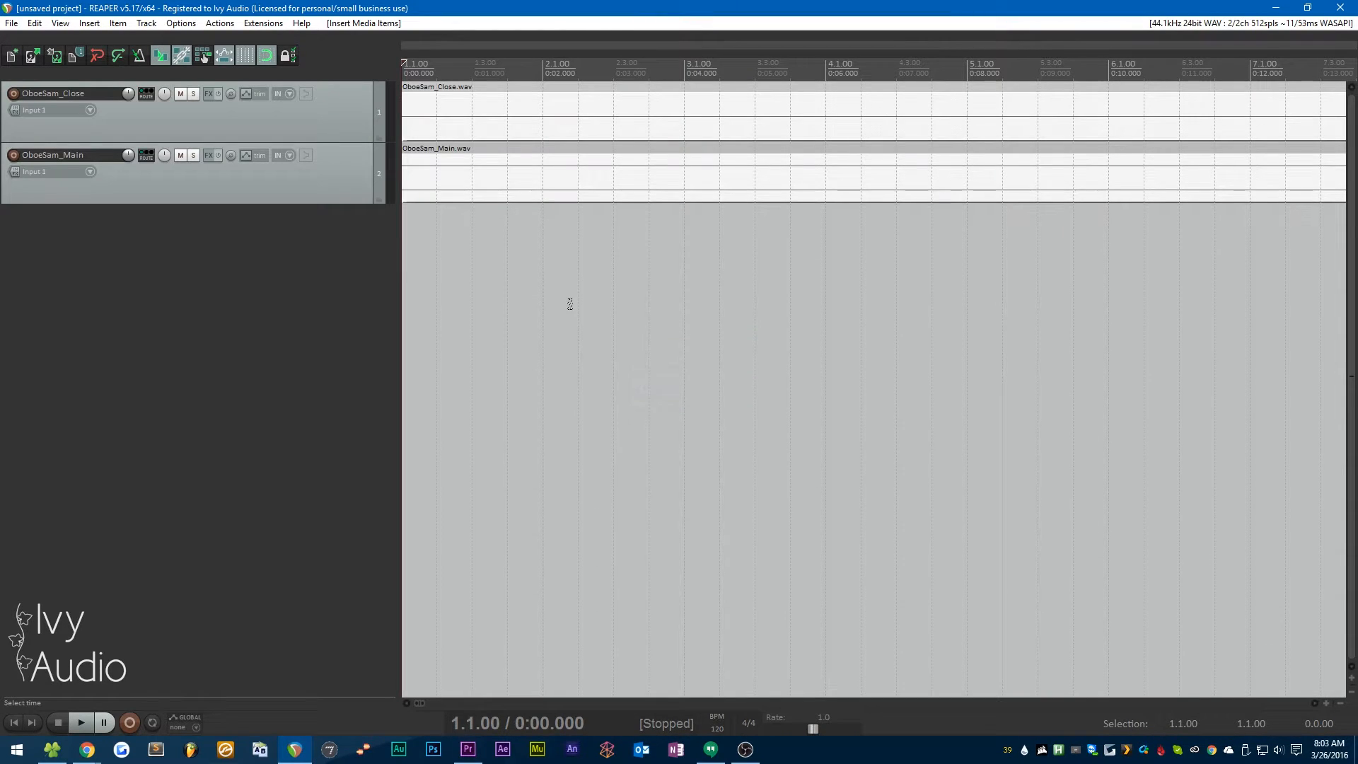
pyautogui.moveTo(306, 205); pyautogui.dragTo(309, 310)
pyautogui.moveTo(342, 144); pyautogui.dragTo(342, 245)
# Step: Fit the full length of both recordings in view and increase the waveform display height until the quiet notes are clearly readable
pyautogui.scroll(-8, 743, 301)
pyautogui.scroll(-6, 584, 293)
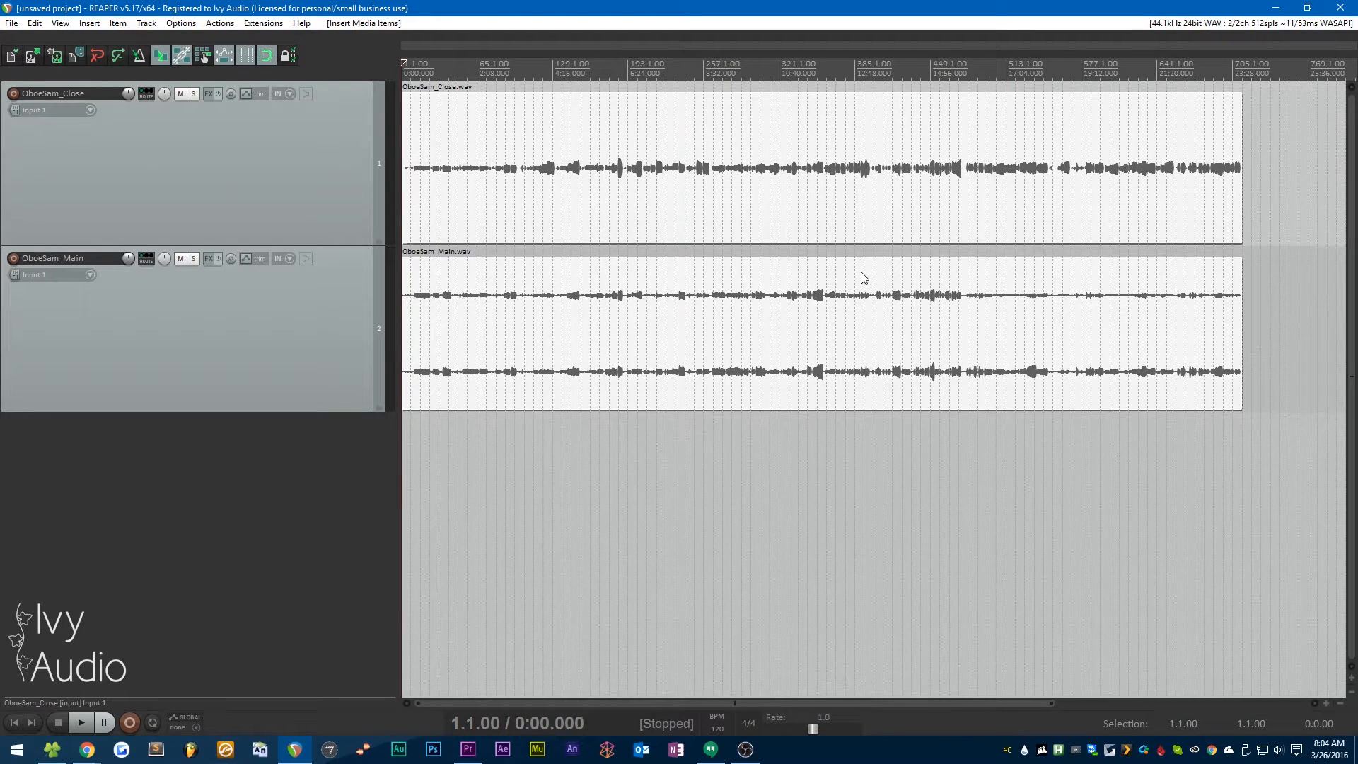
pyautogui.hotkey('shift', 'Up')
pyautogui.hotkey('shift', 'Up')
pyautogui.hotkey('shift', 'Up')
pyautogui.hotkey('shift', 'Up')
pyautogui.hotkey('shift', 'Up')
pyautogui.hotkey('shift', 'Up')
pyautogui.hotkey('shift', 'Up')
pyautogui.hotkey('shift', 'Up')
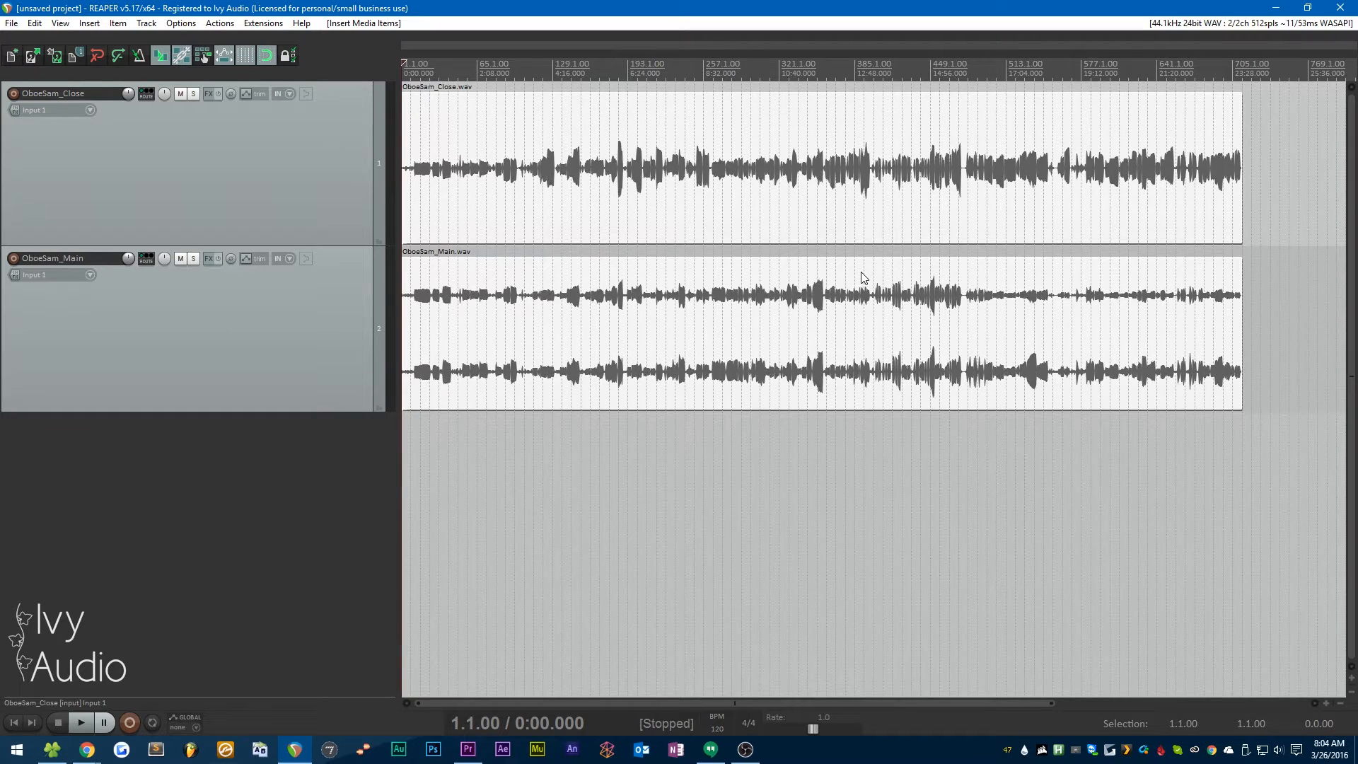
pyautogui.hotkey('shift', 'Up')
pyautogui.hotkey('shift', 'Up')
pyautogui.hotkey('shift', 'Up')
pyautogui.hotkey('shift', 'Up')
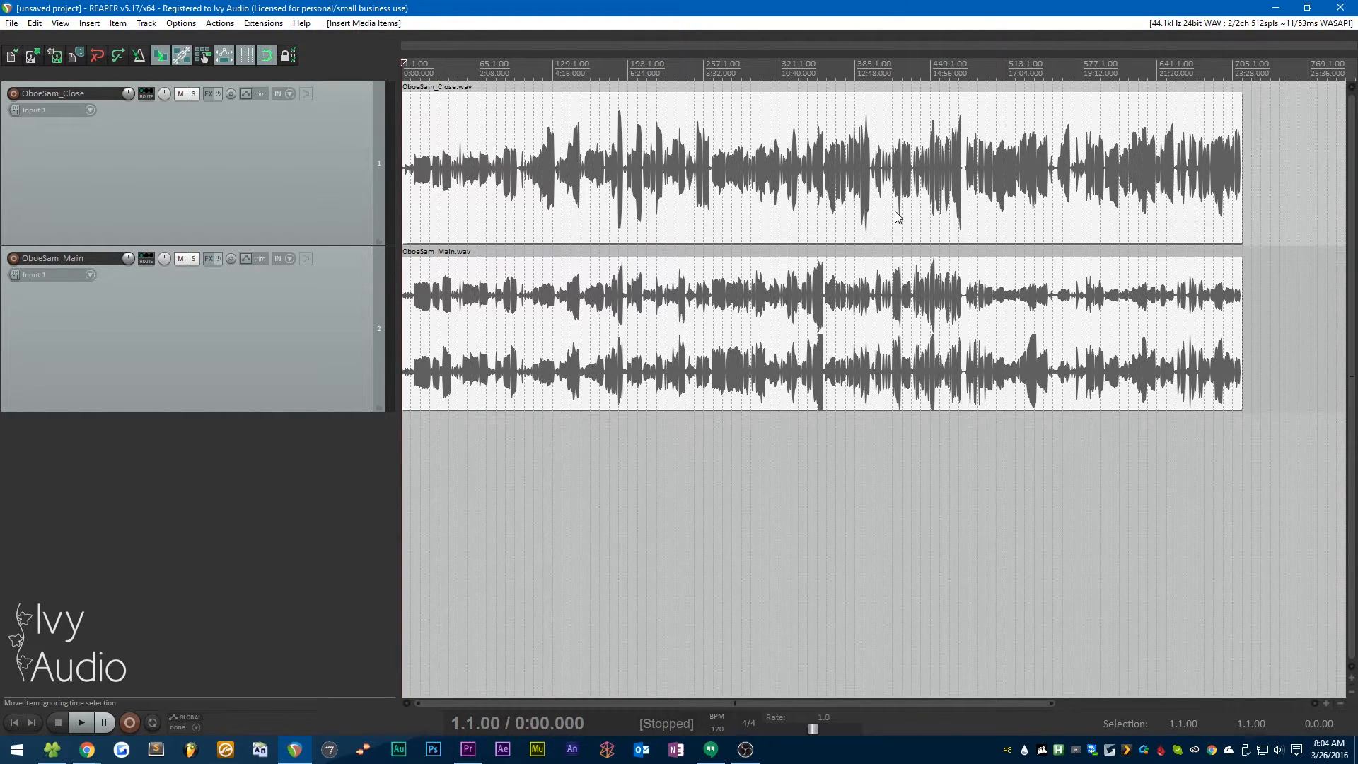
# Step: Turn off snapping and place the edit cursor at about 0:20.7, just before the first sustained note
pyautogui.scroll(-2, 896, 216)
pyautogui.scroll(4, 437, 231)
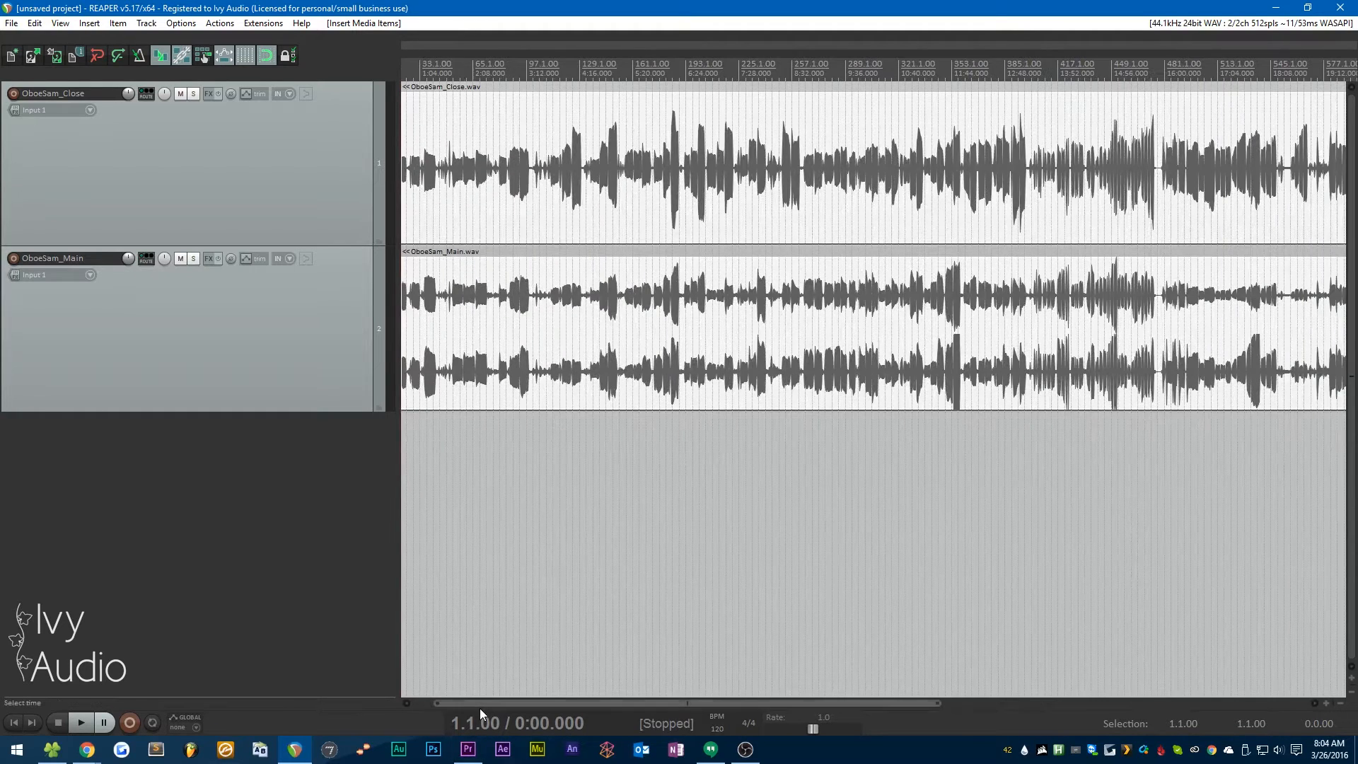
pyautogui.moveTo(480, 703); pyautogui.dragTo(440, 703)
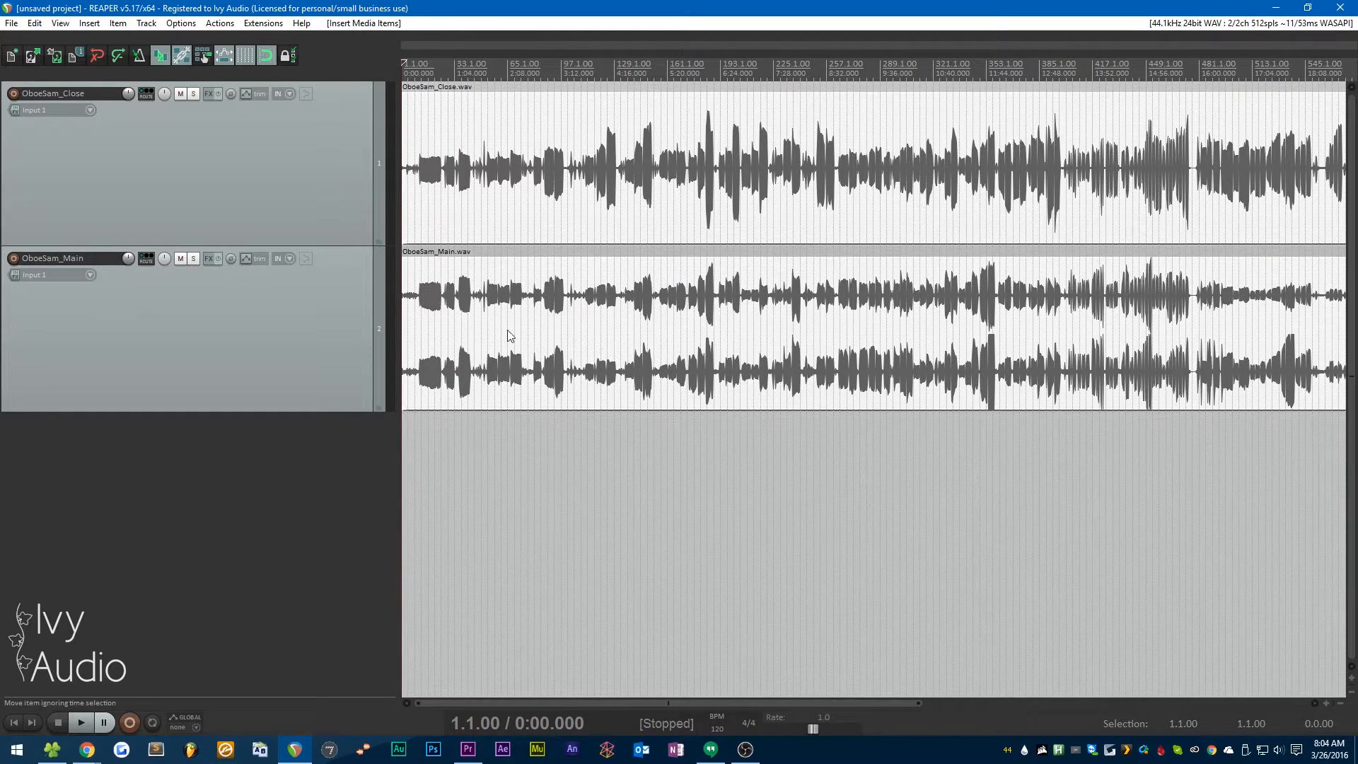
pyautogui.scroll(-1, 493, 247)
pyautogui.scroll(-1, 492, 246)
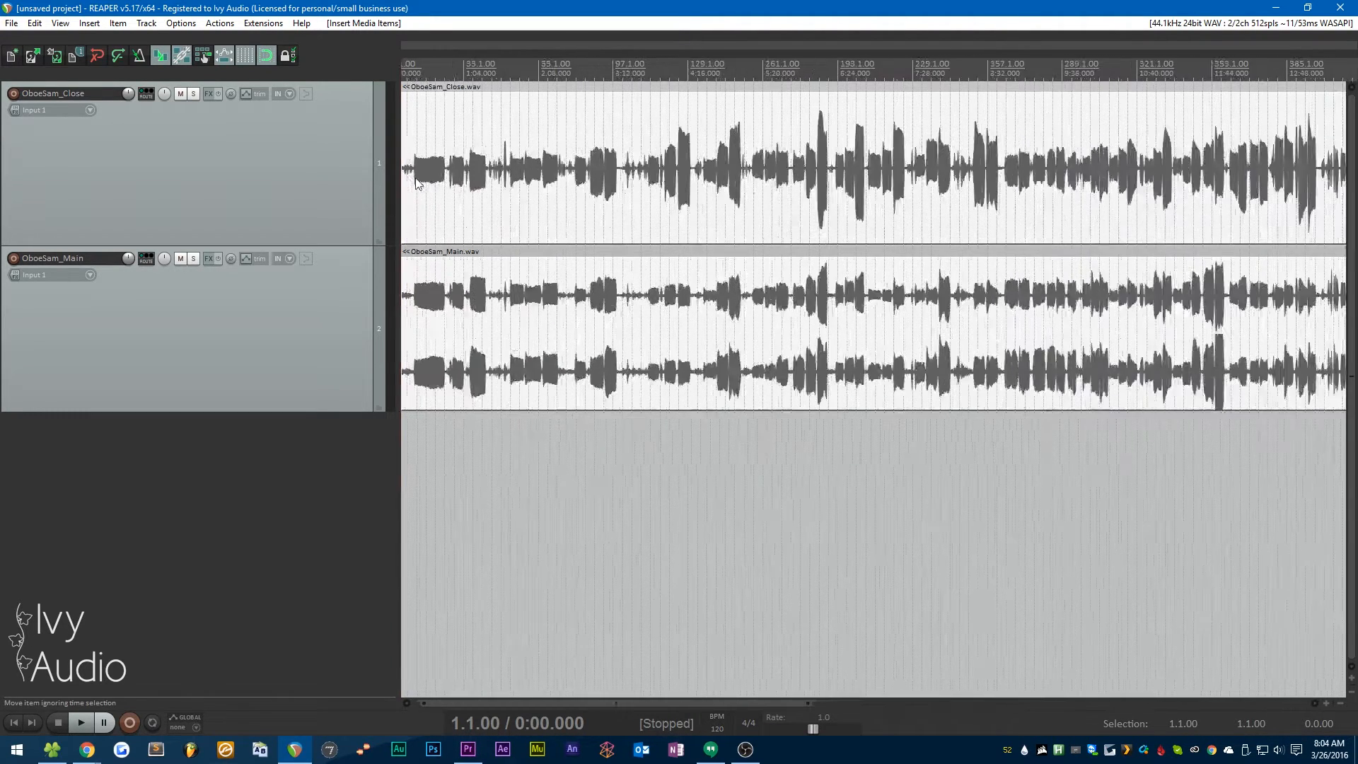
pyautogui.scroll(10, 416, 187)
pyautogui.moveTo(467, 703); pyautogui.dragTo(452, 703)
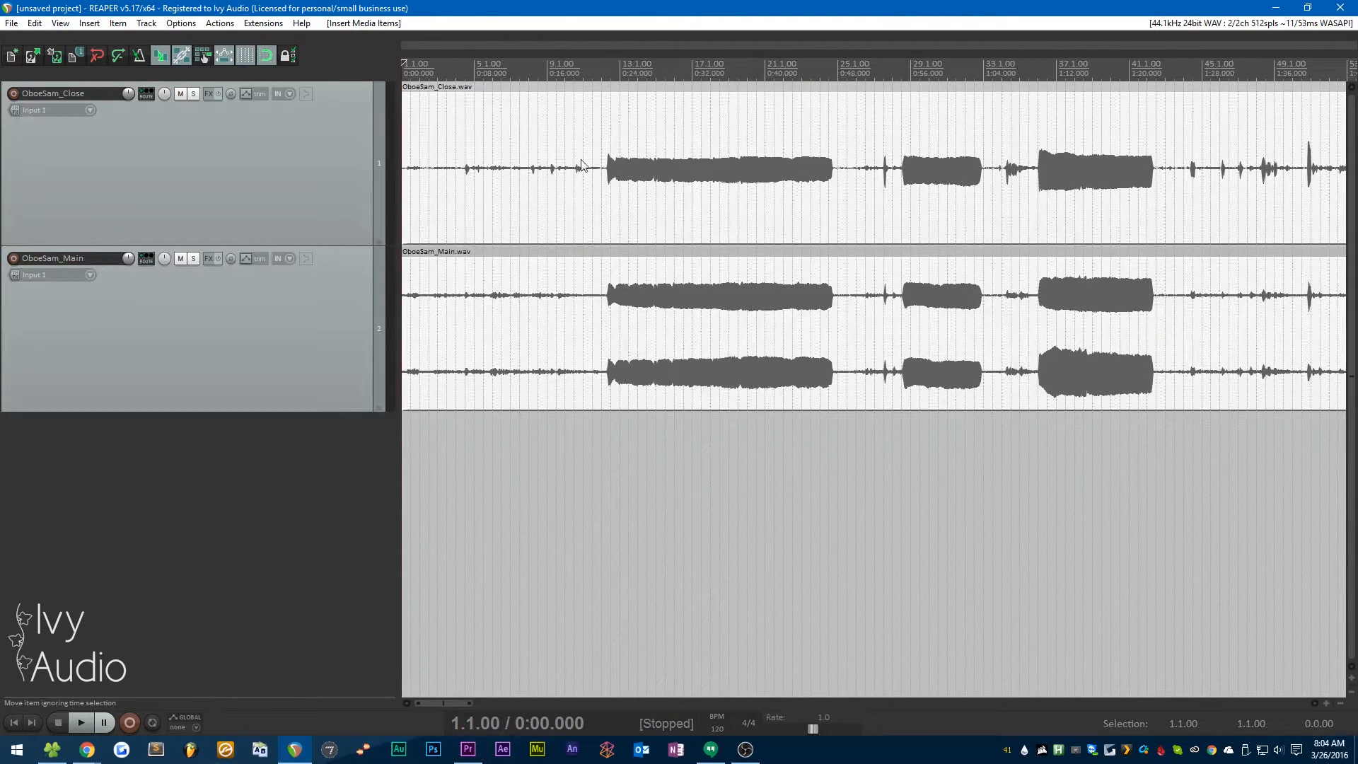
pyautogui.click(581, 63)
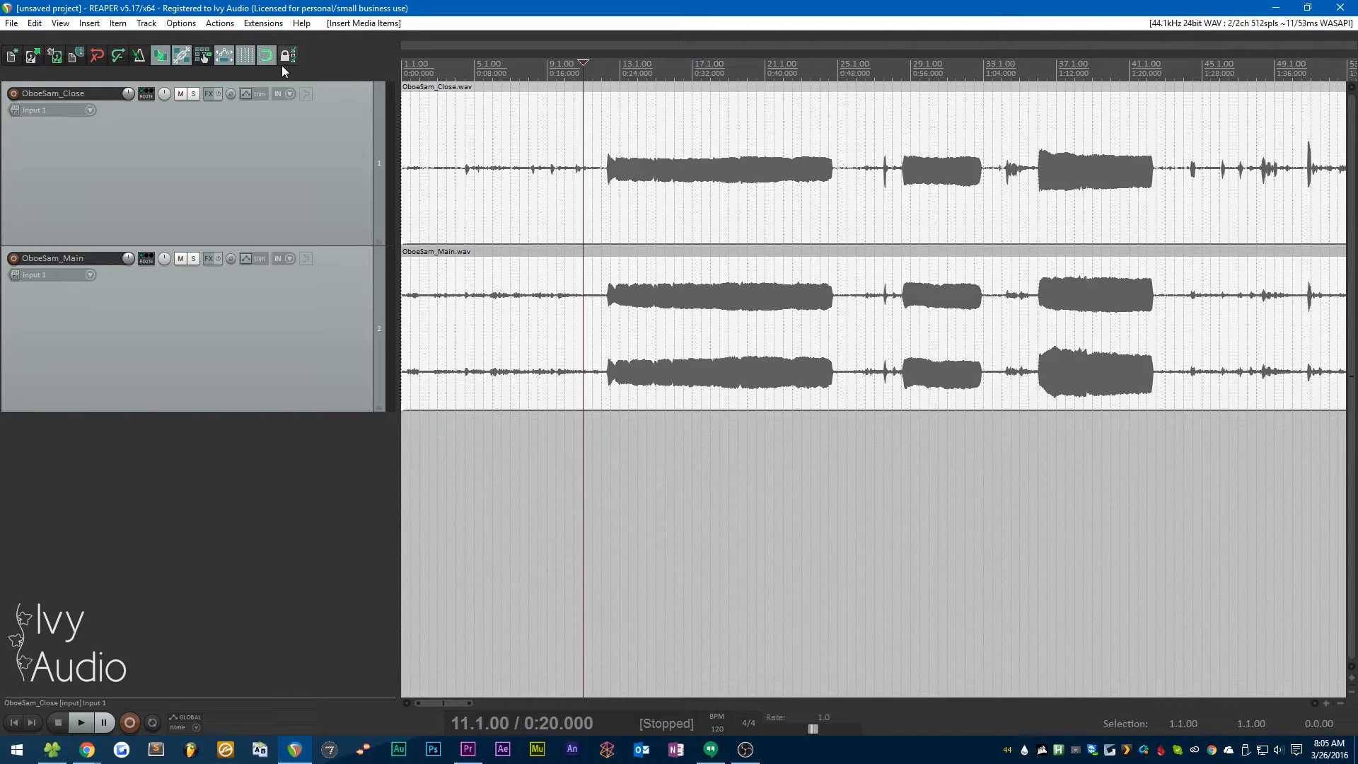
pyautogui.click(266, 58)
pyautogui.scroll(3, 556, 106)
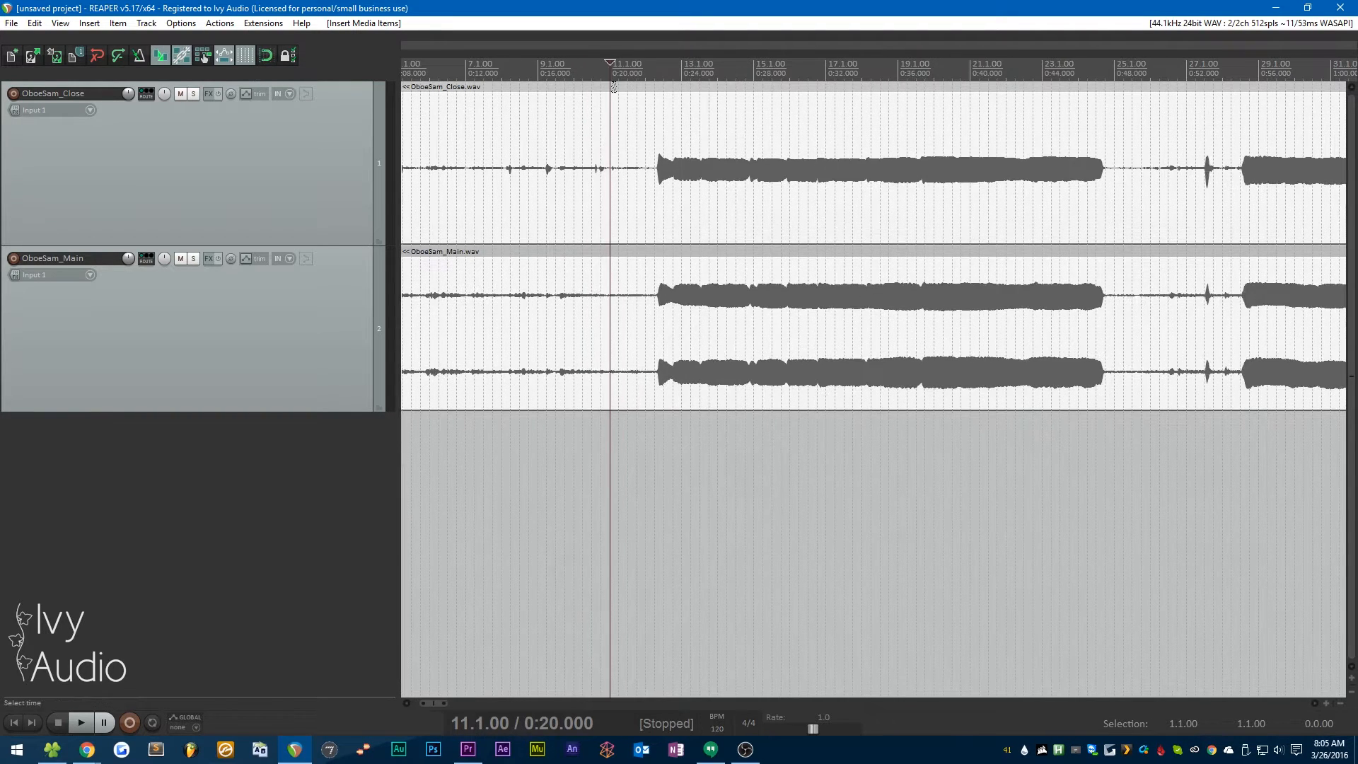
pyautogui.click(603, 84)
pyautogui.moveTo(627, 84)
pyautogui.mouseDown()
pyautogui.moveTo(642, 83)
pyautogui.moveTo(622, 83)
pyautogui.mouseUp()
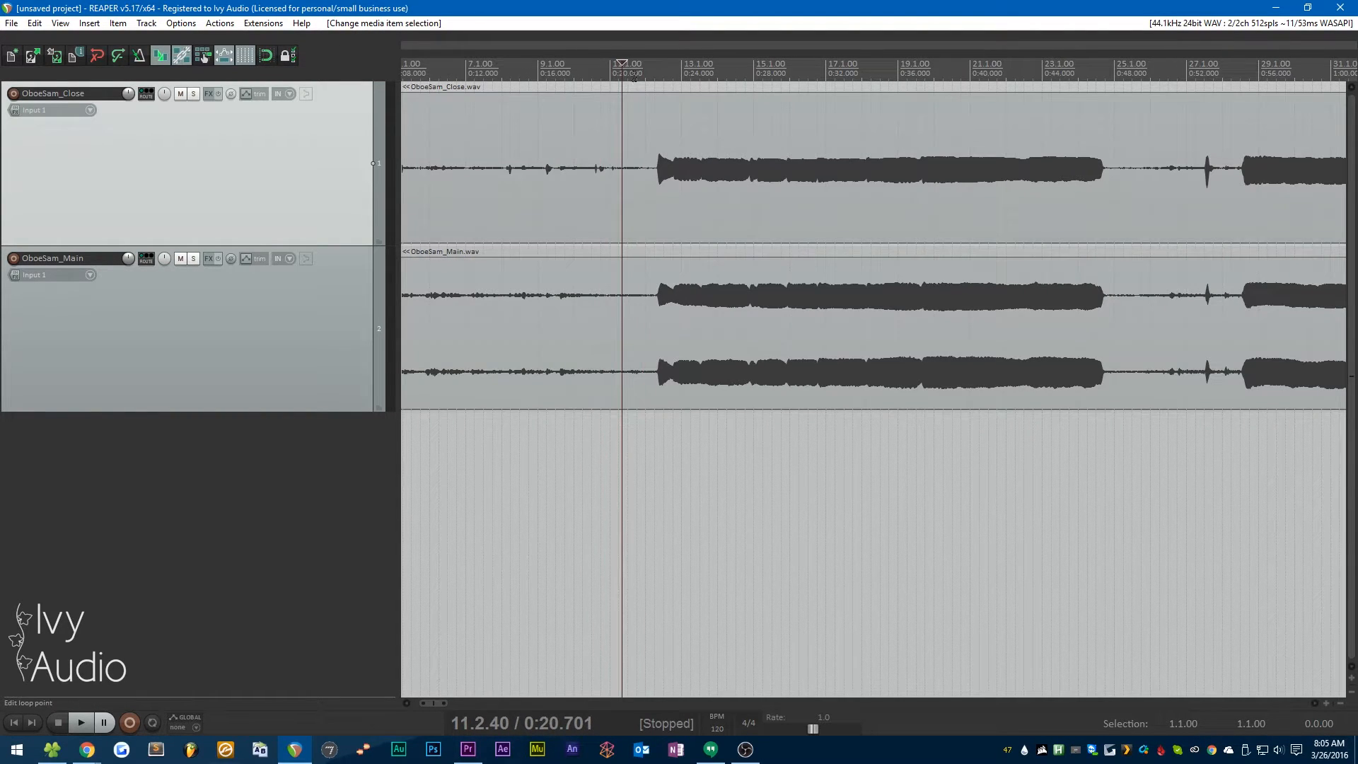
# Step: Add a marker at the edit cursor before the first sustained note and name it Sus
pyautogui.press('m')
pyautogui.doubleClick(626, 47)
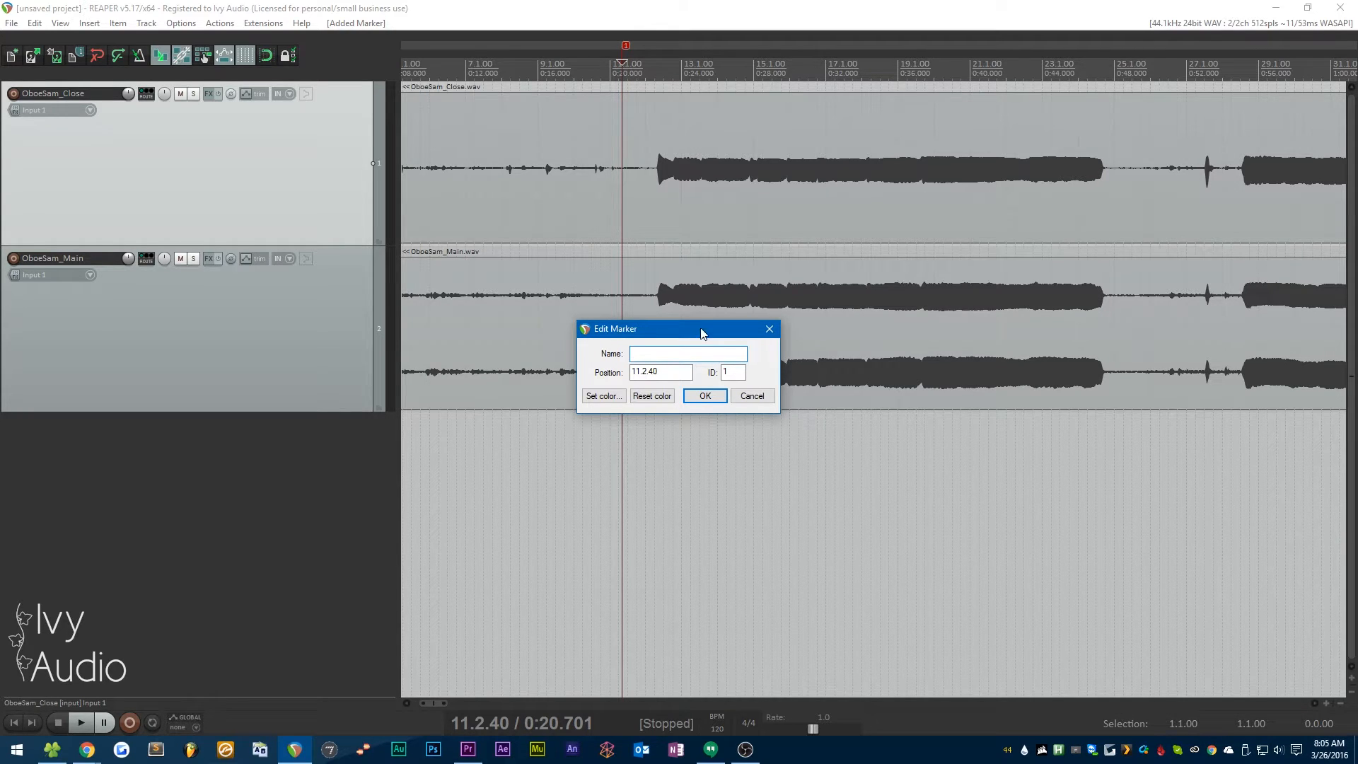
pyautogui.click(720, 394)
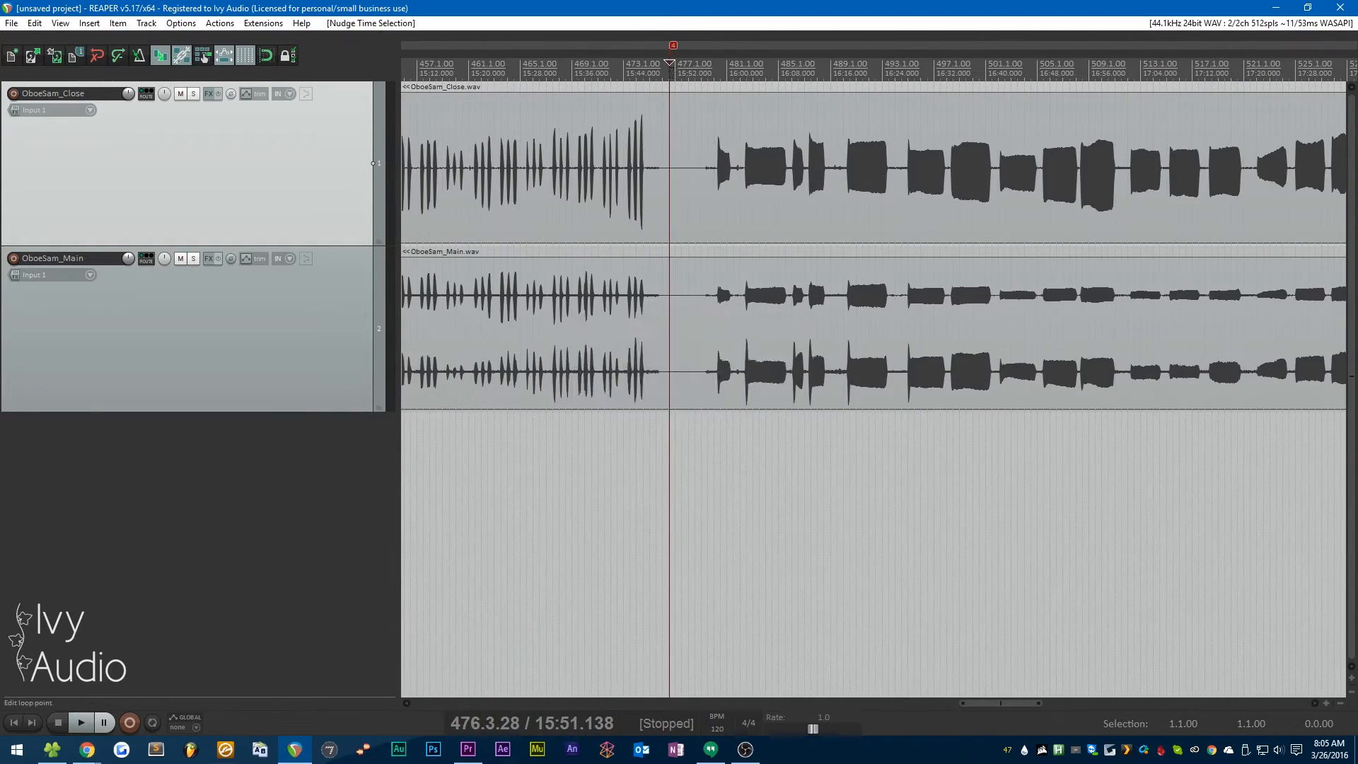
# Step: Play back several of the first notes following the Sus marker to check the sustained samples
pyautogui.scroll(-5, 660, 405)
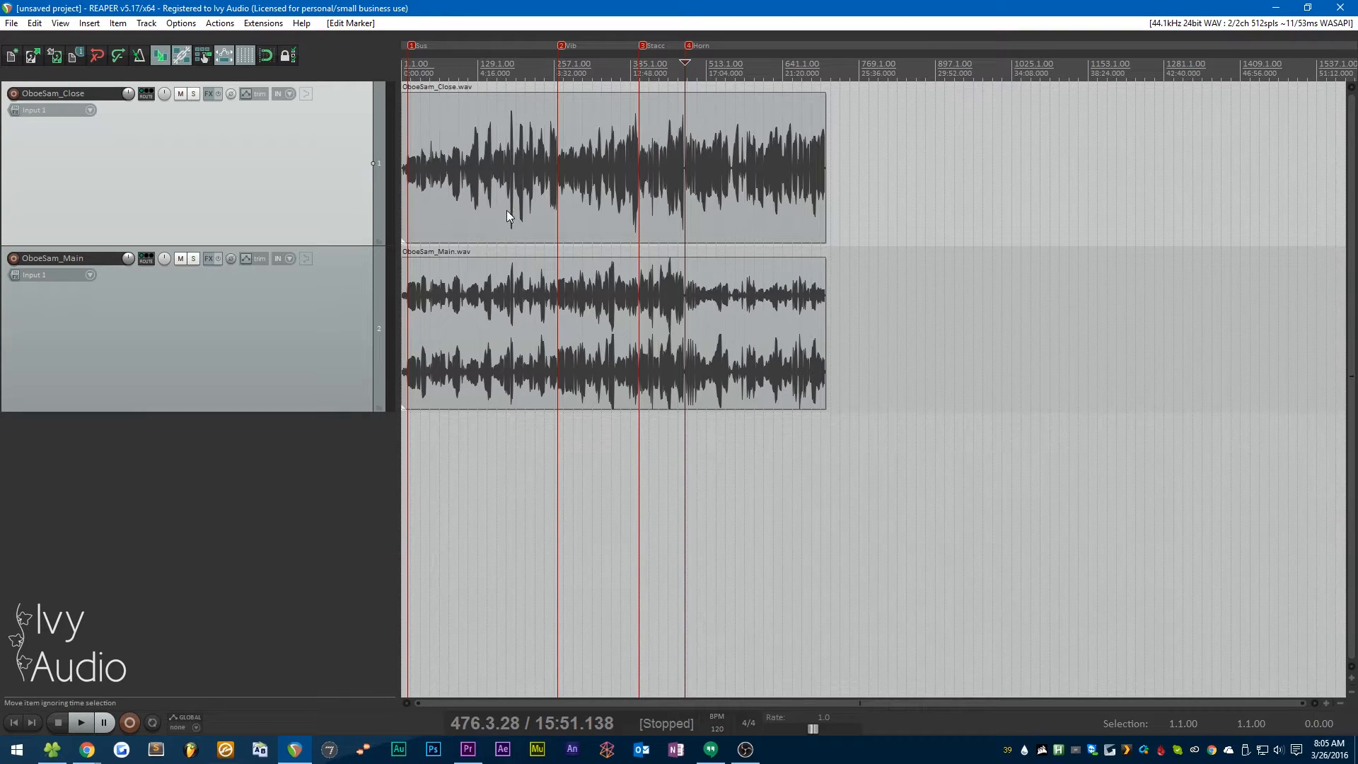
pyautogui.scroll(8, 404, 185)
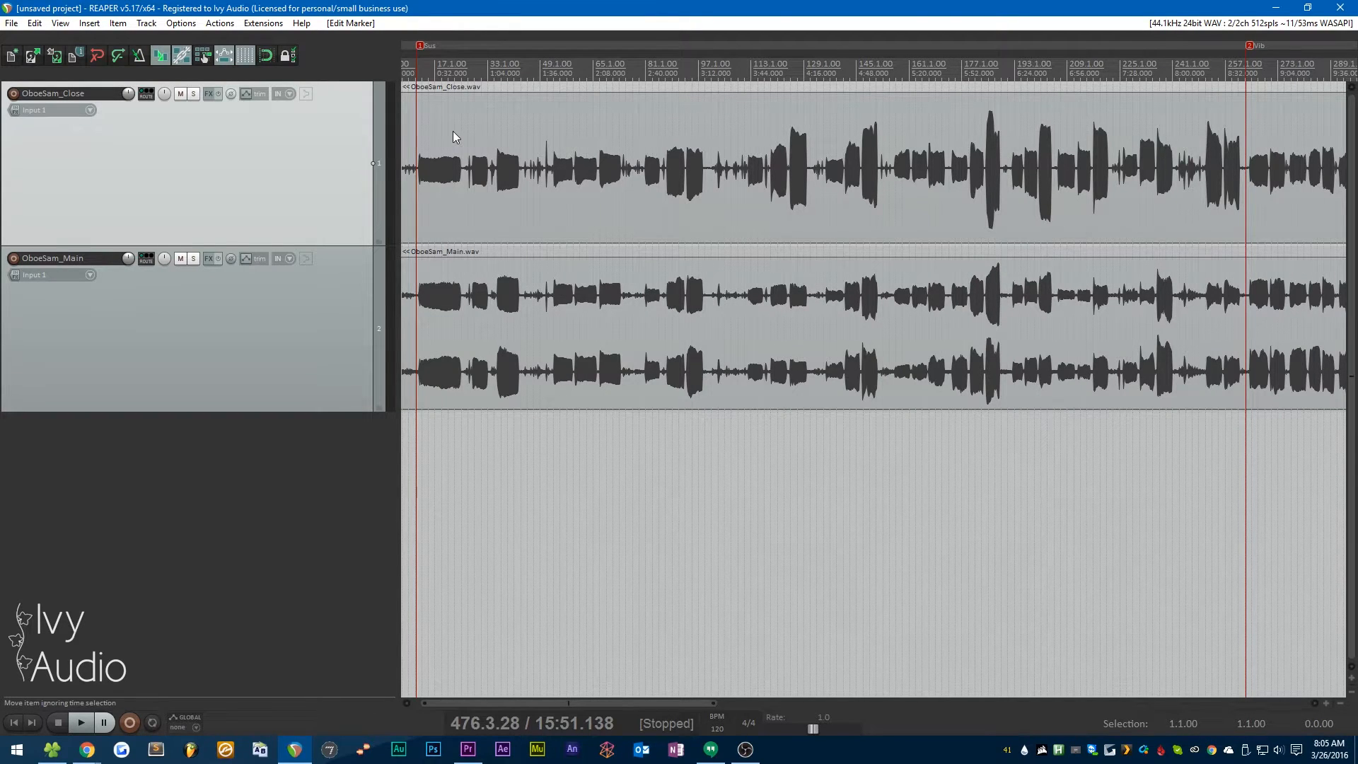
pyautogui.scroll(-2, 454, 128)
pyautogui.click(438, 70)
pyautogui.press('space')
pyautogui.click(473, 74)
pyautogui.click(491, 71)
pyautogui.press('space')
# Step: Audition notes around the middle of the sustained section, between the Sus and Vib markers
pyautogui.scroll(4, 728, 101)
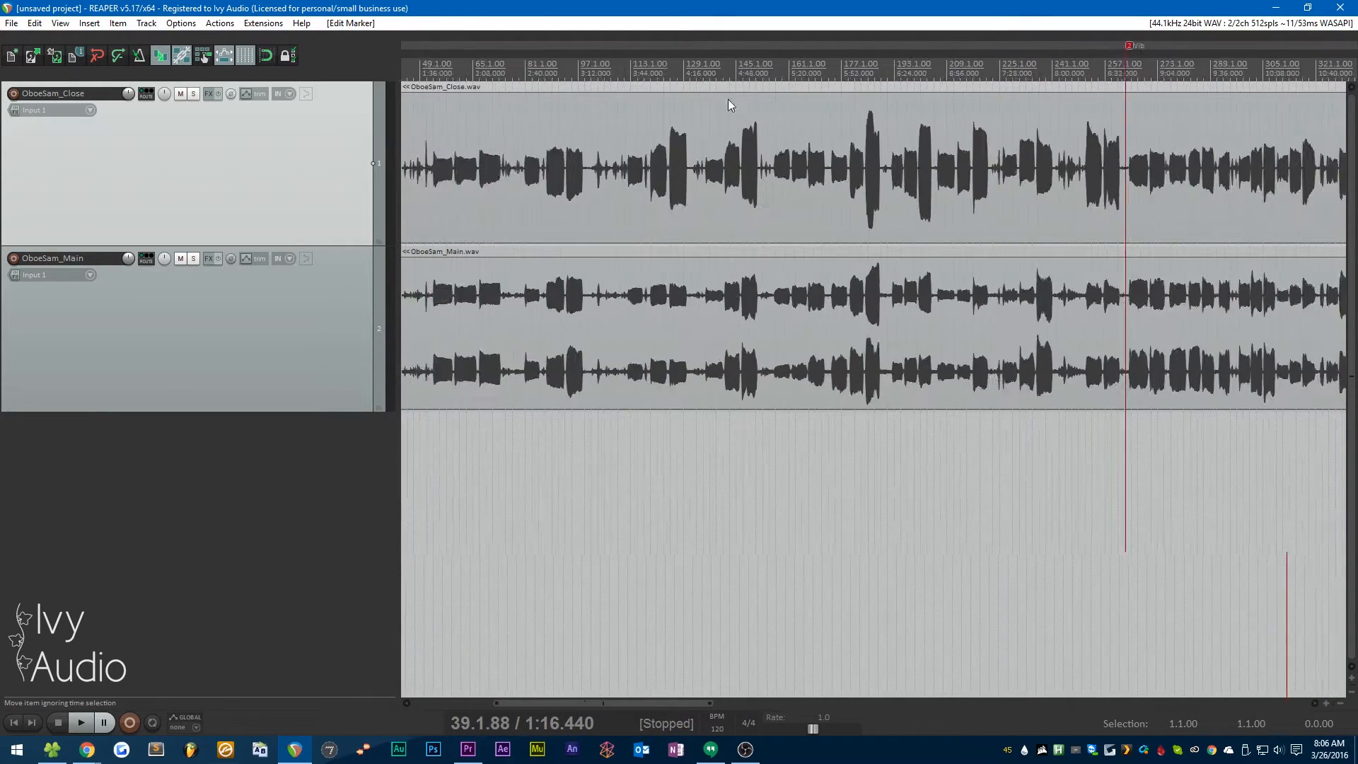
pyautogui.click(692, 74)
pyautogui.press('space')
pyautogui.click(736, 109)
pyautogui.click(794, 99)
pyautogui.press('space')
# Step: Audition several notes in the vibrato section, starting from the Vib marker
pyautogui.scroll(-3, 662, 234)
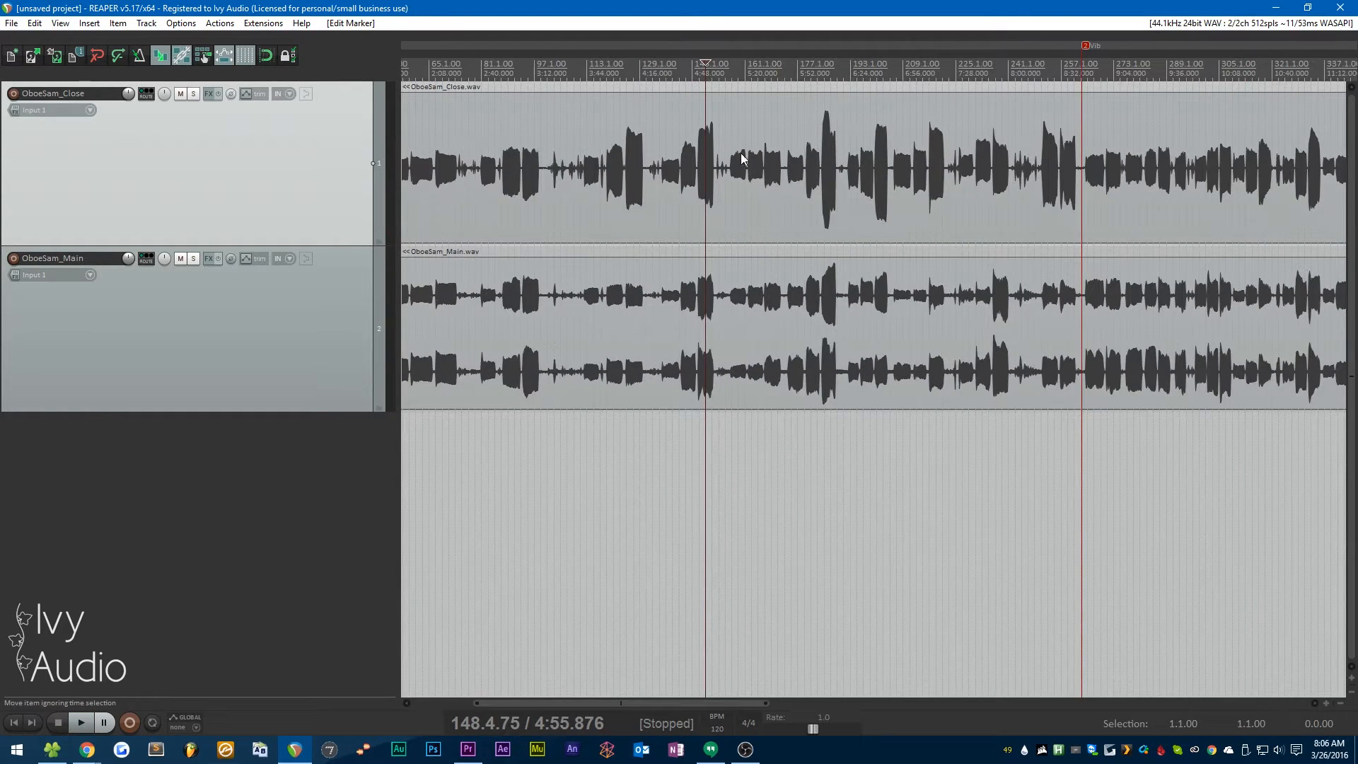
pyautogui.scroll(-4, 516, 206)
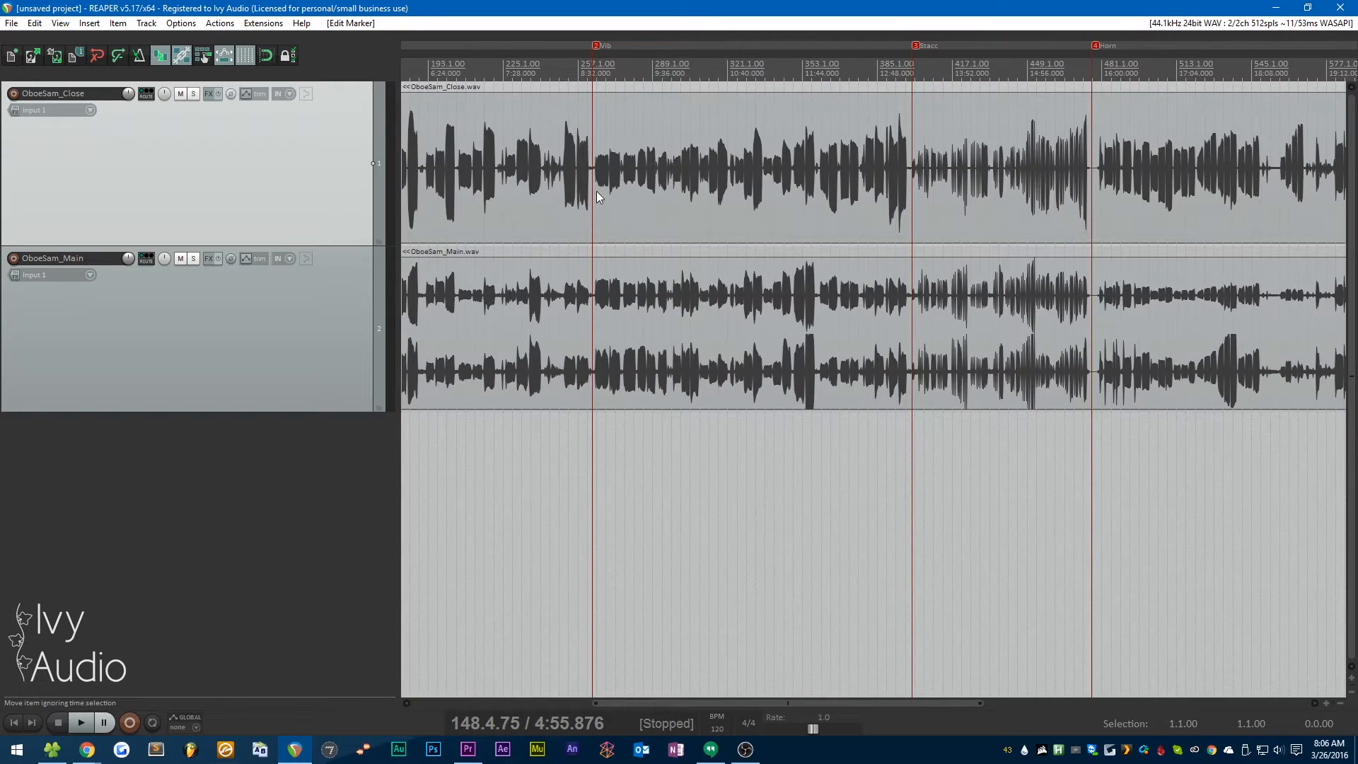
pyautogui.scroll(6, 596, 191)
pyautogui.click(608, 77)
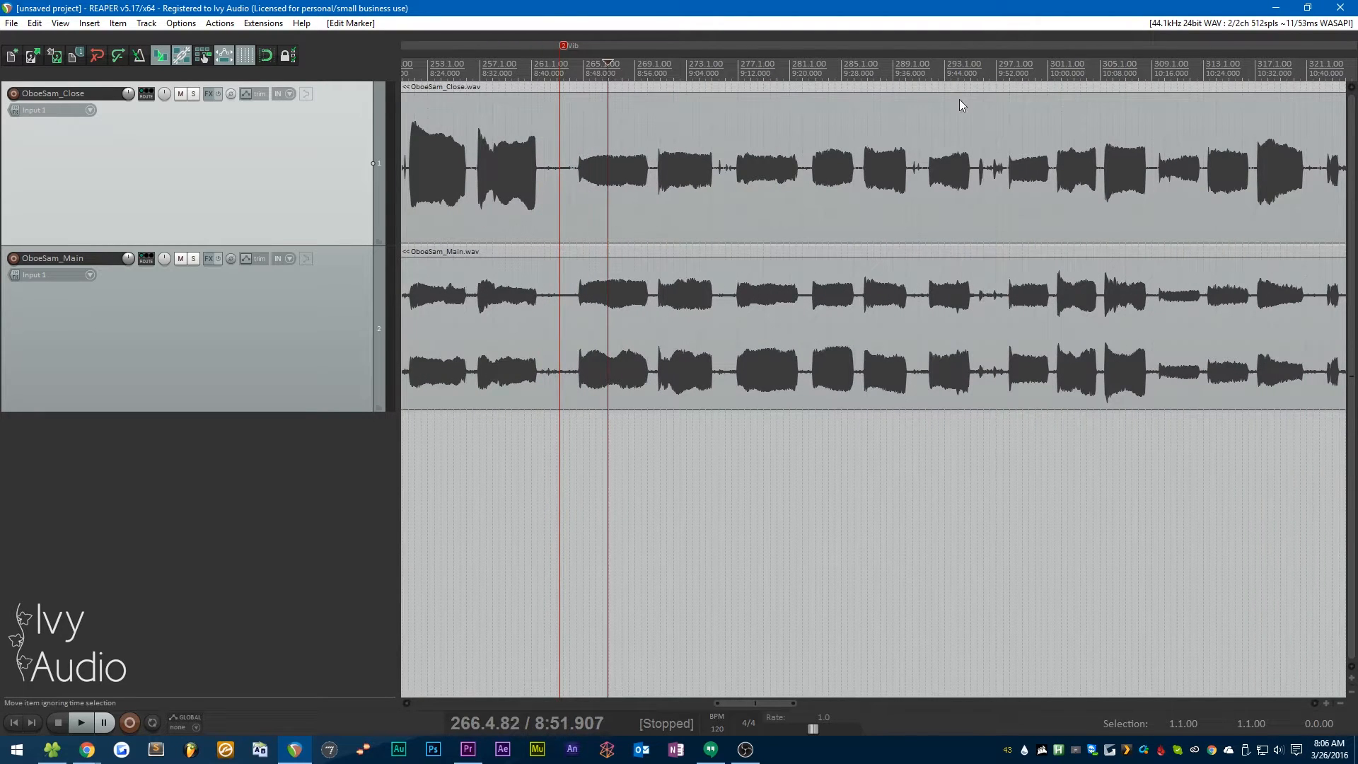
pyautogui.click(1029, 76)
pyautogui.press('space')
pyautogui.click(1074, 76)
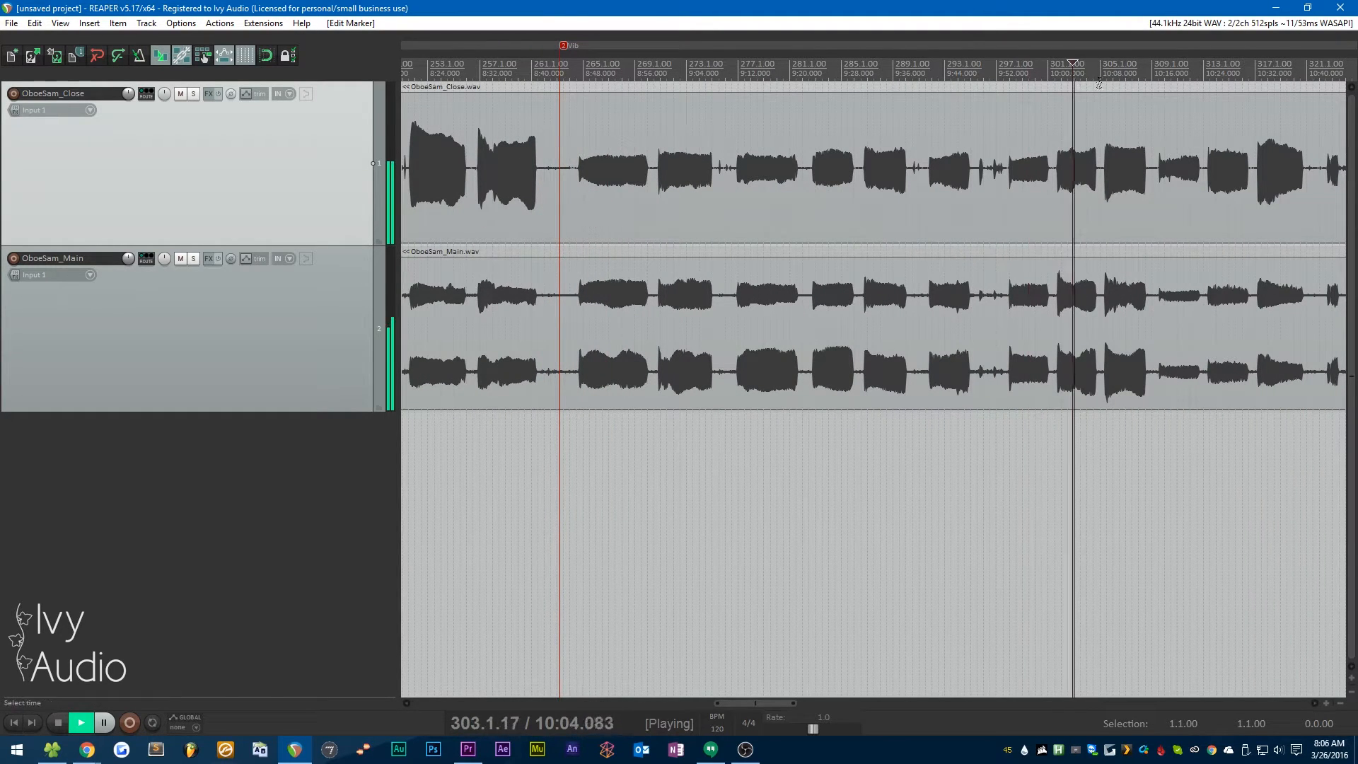
pyautogui.click(1116, 76)
pyautogui.scroll(-4, 668, 214)
pyautogui.press('space')
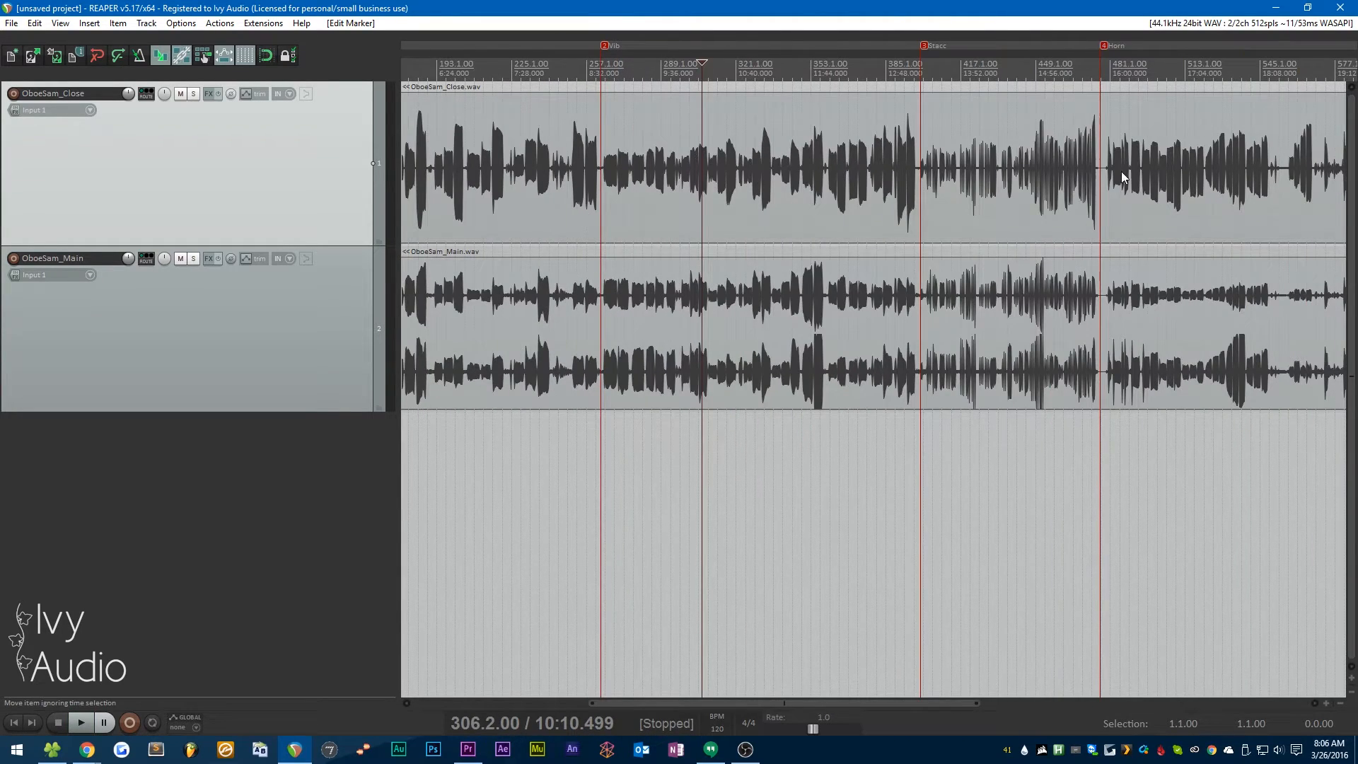
# Step: Audition the groups of repeated short notes in the staccato section following the Stacc marker and clear the time selection
pyautogui.scroll(2, 1047, 184)
pyautogui.scroll(4, 715, 174)
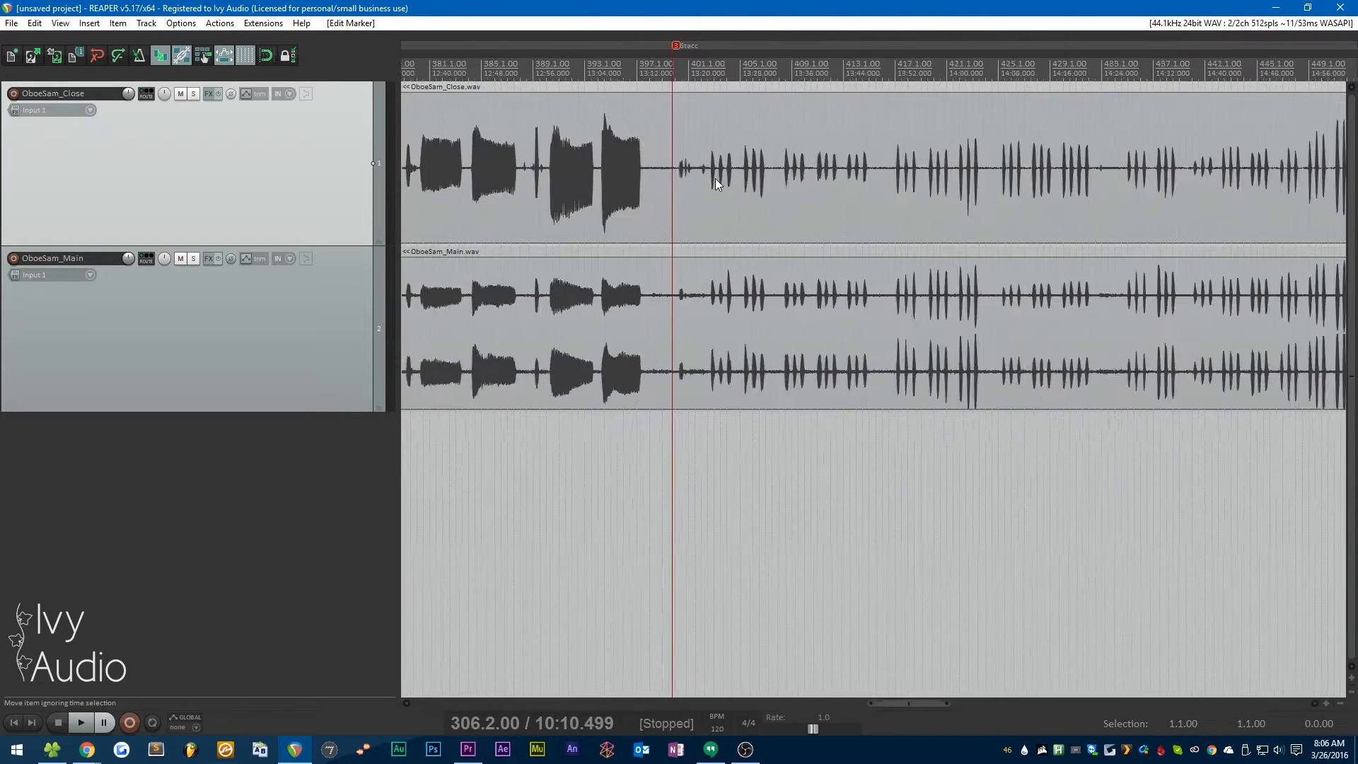
pyautogui.scroll(-1, 561, 210)
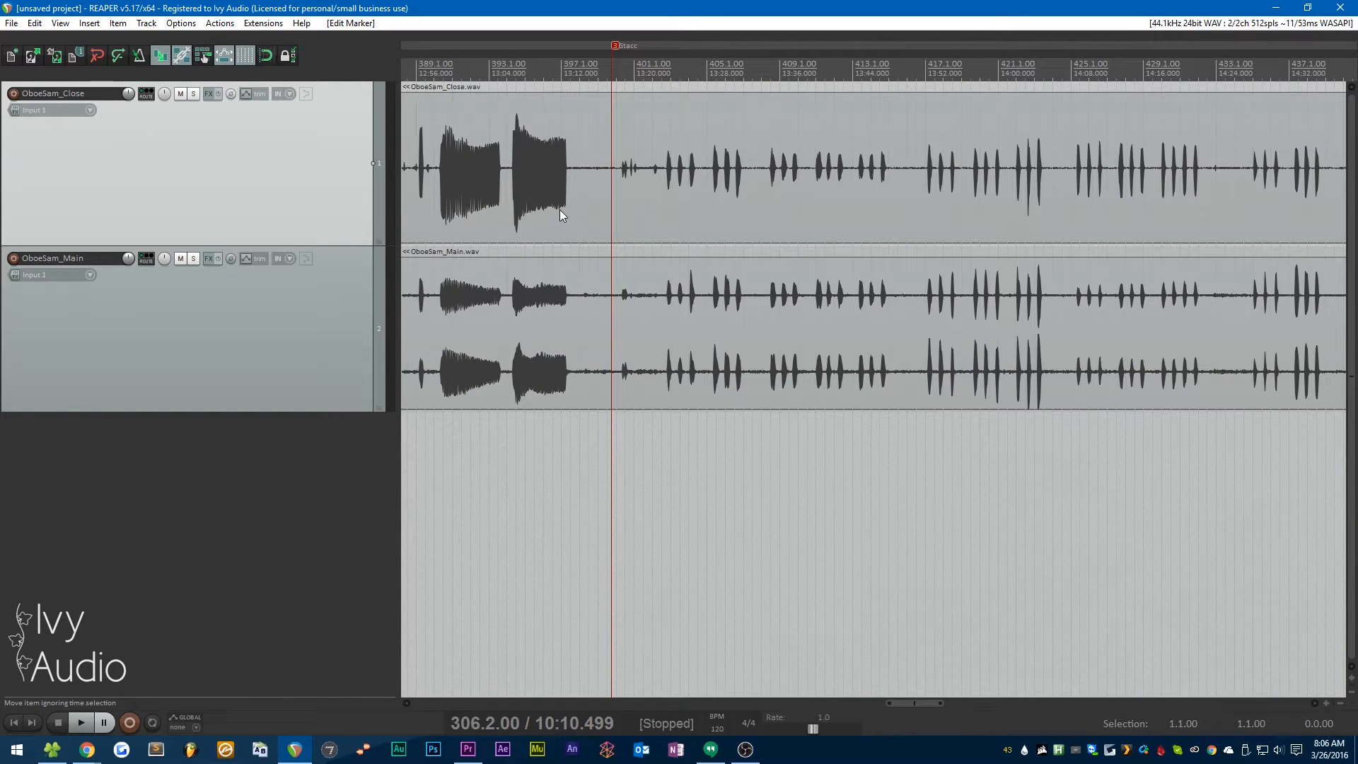
pyautogui.scroll(3, 672, 129)
pyautogui.click(659, 68)
pyautogui.scroll(-3, 587, 106)
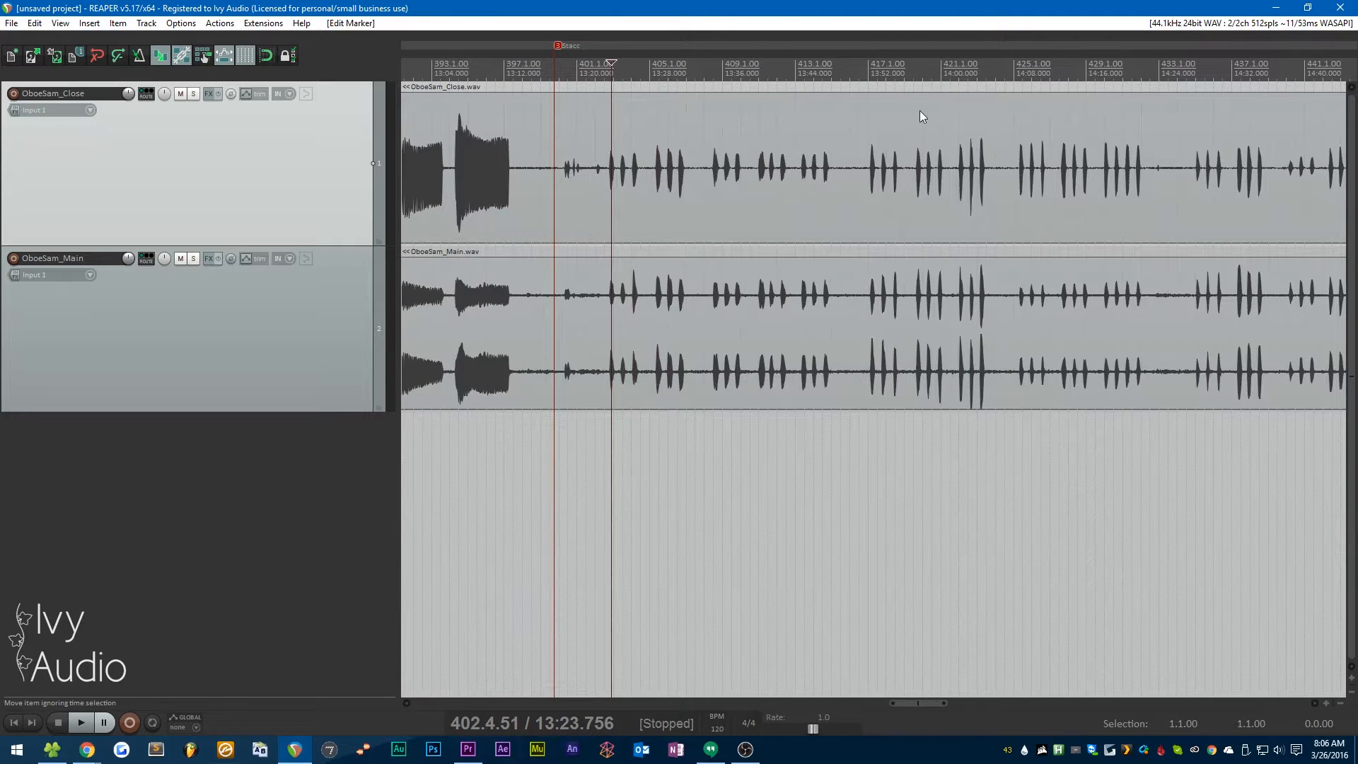
pyautogui.click(869, 77)
pyautogui.press('space')
pyautogui.scroll(4, 900, 137)
pyautogui.click(835, 78)
pyautogui.moveTo(900, 79); pyautogui.dragTo(893, 79)
pyautogui.click(974, 79)
pyautogui.click(1011, 79)
pyautogui.click(1137, 78)
pyautogui.click(1183, 78)
pyautogui.press('space')
pyautogui.press('Escape')
# Step: Trim the end of both recordings back to the Horn marker and remove that marker
pyautogui.scroll(-10, 689, 253)
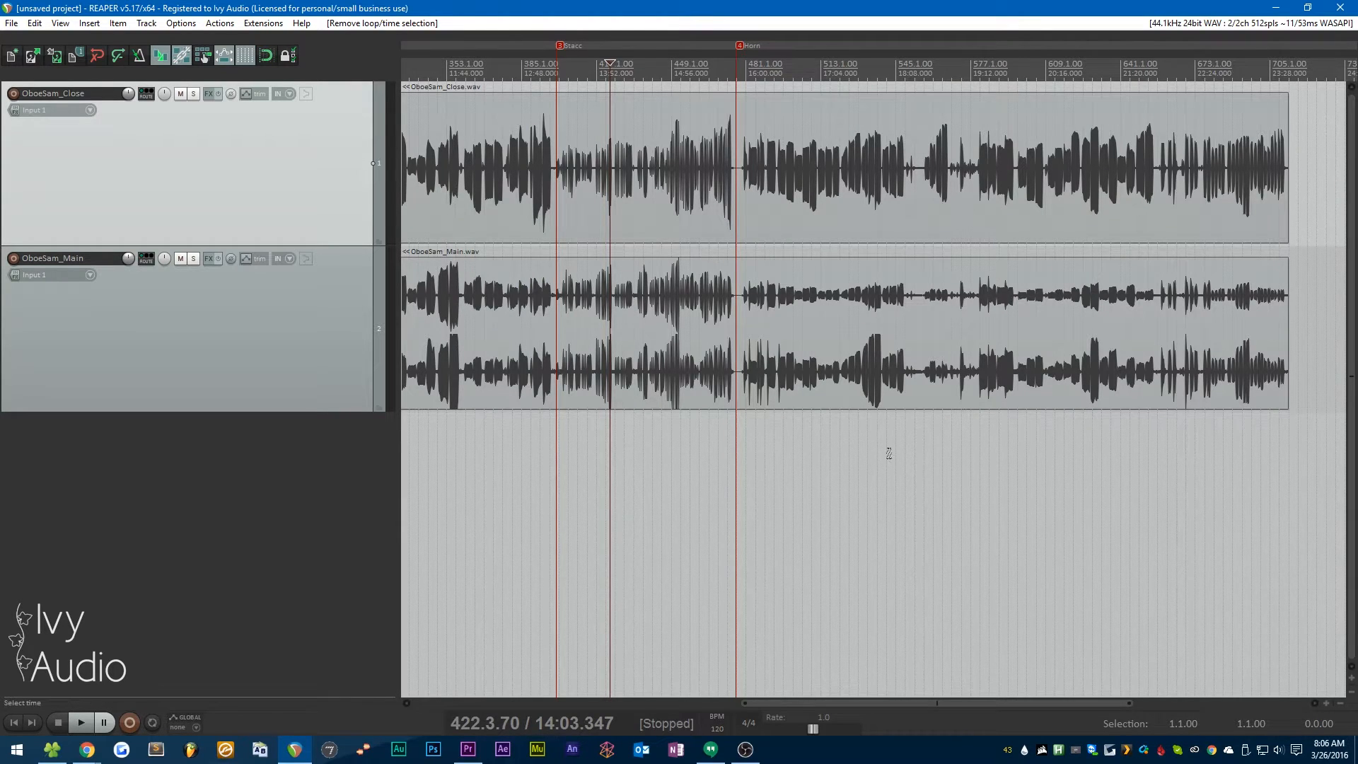
pyautogui.moveTo(959, 515); pyautogui.dragTo(762, 170)
pyautogui.moveTo(1285, 201); pyautogui.dragTo(738, 212)
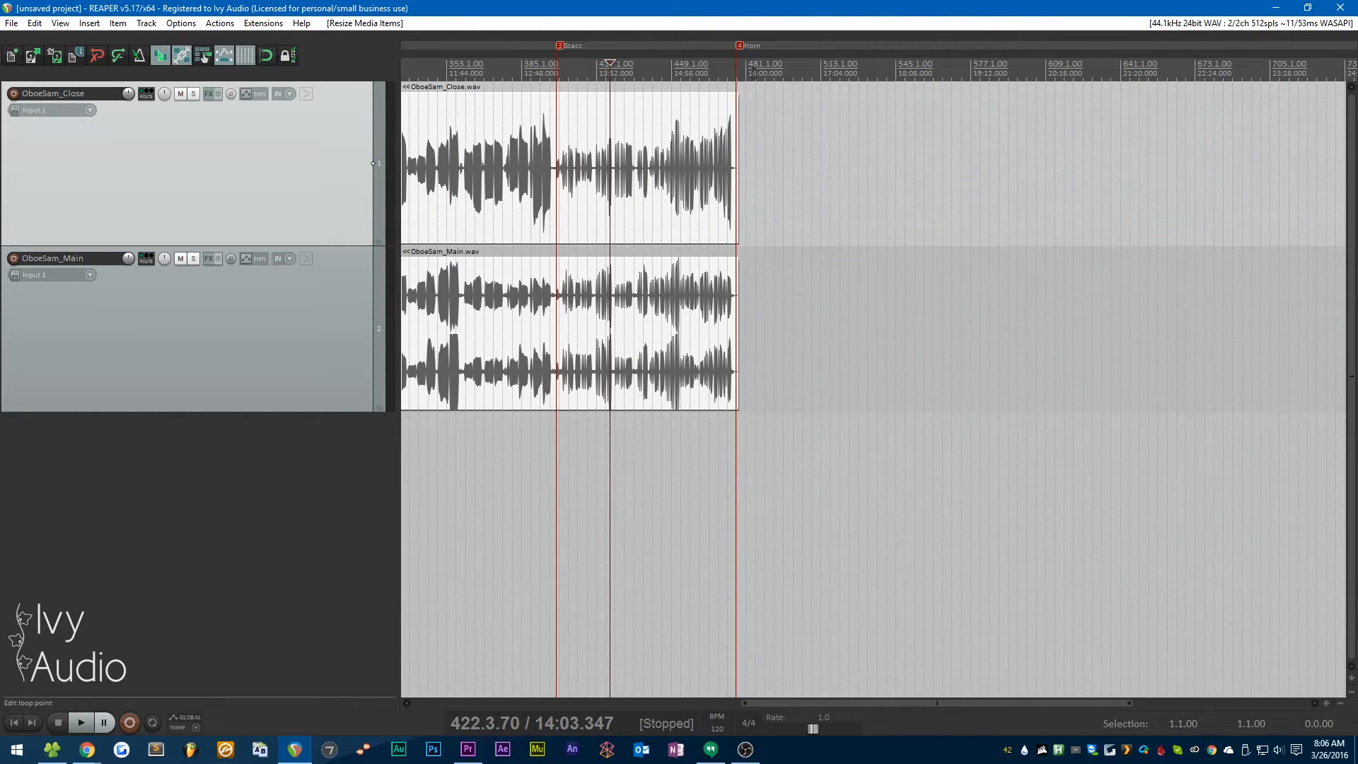
pyautogui.rightClick(740, 46)
pyautogui.click(782, 76)
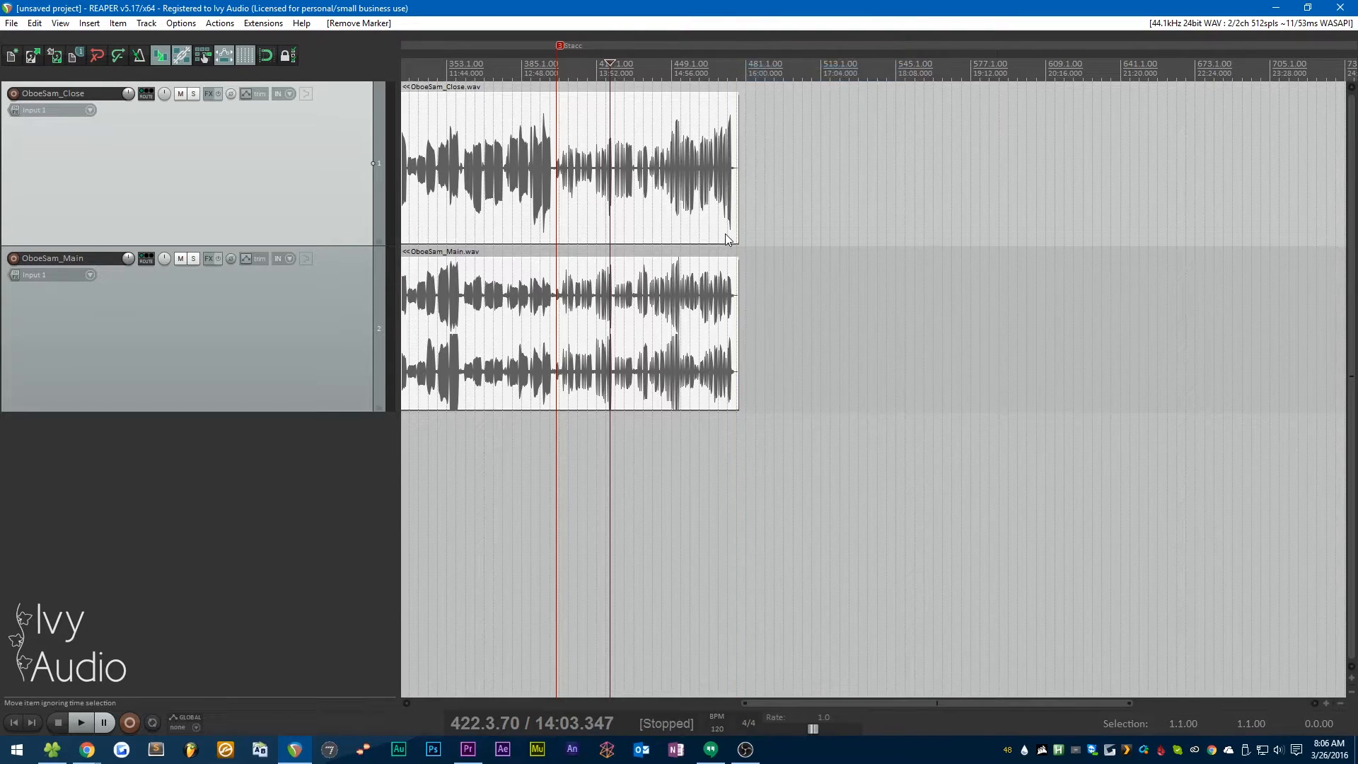
# Step: Group the OboeSam_Close and OboeSam_Main items so they are edited together
pyautogui.hscroll(-1, 813, 232)
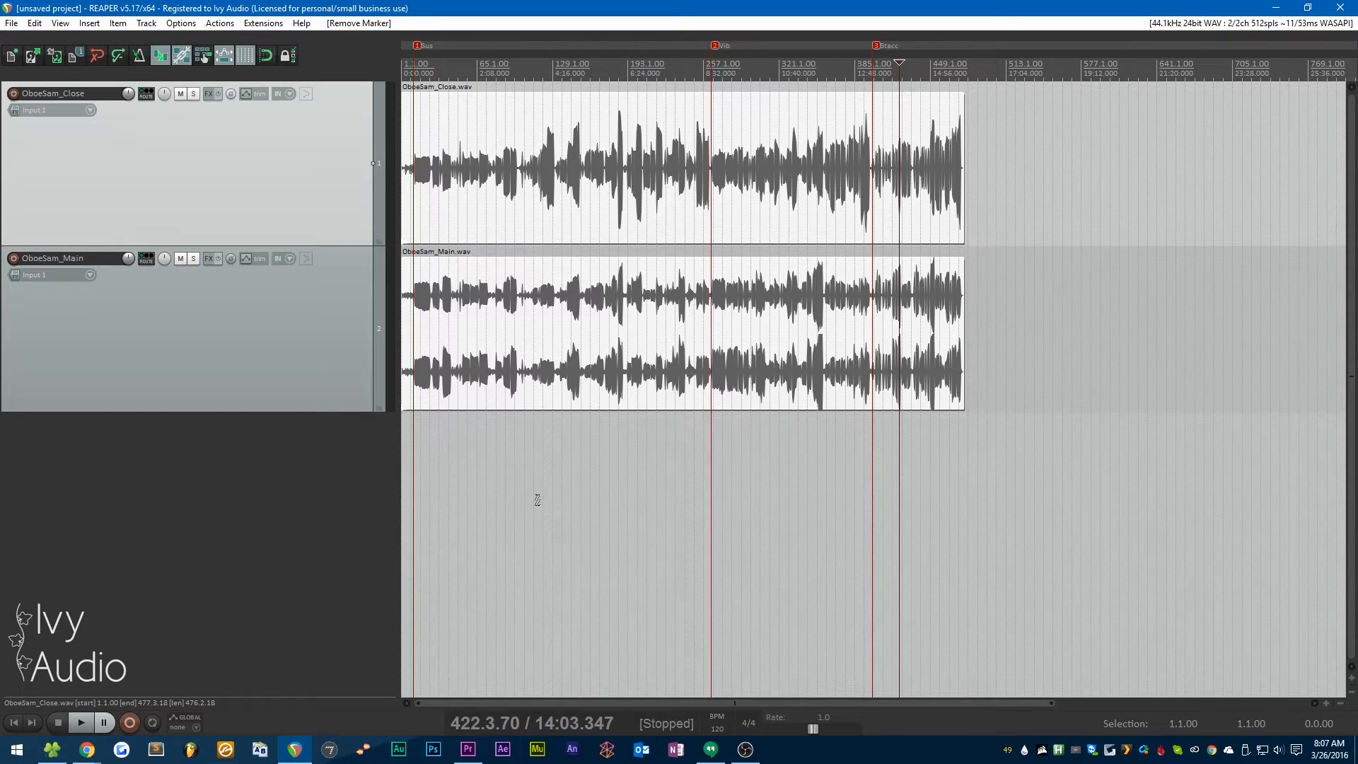
pyautogui.moveTo(983, 507); pyautogui.dragTo(694, 201)
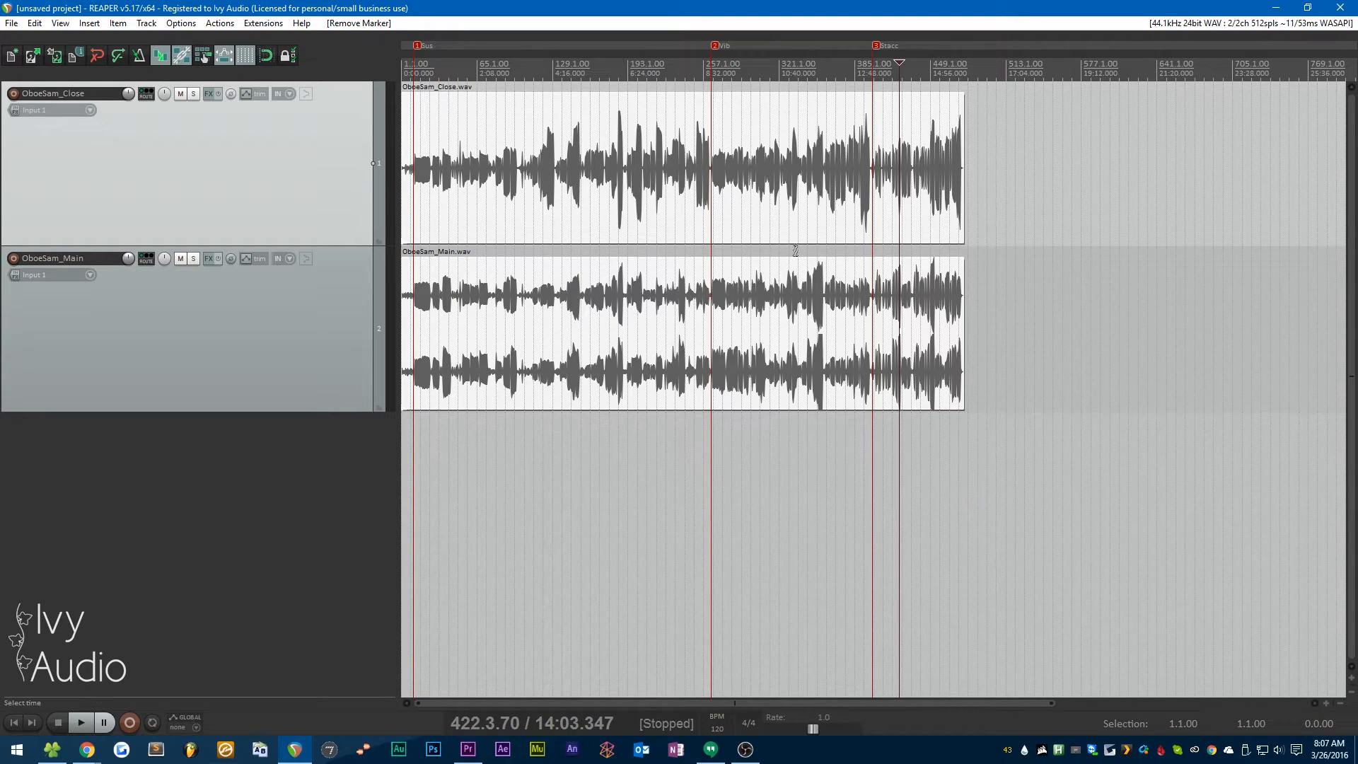
pyautogui.hotkey('ctrl', 'g')
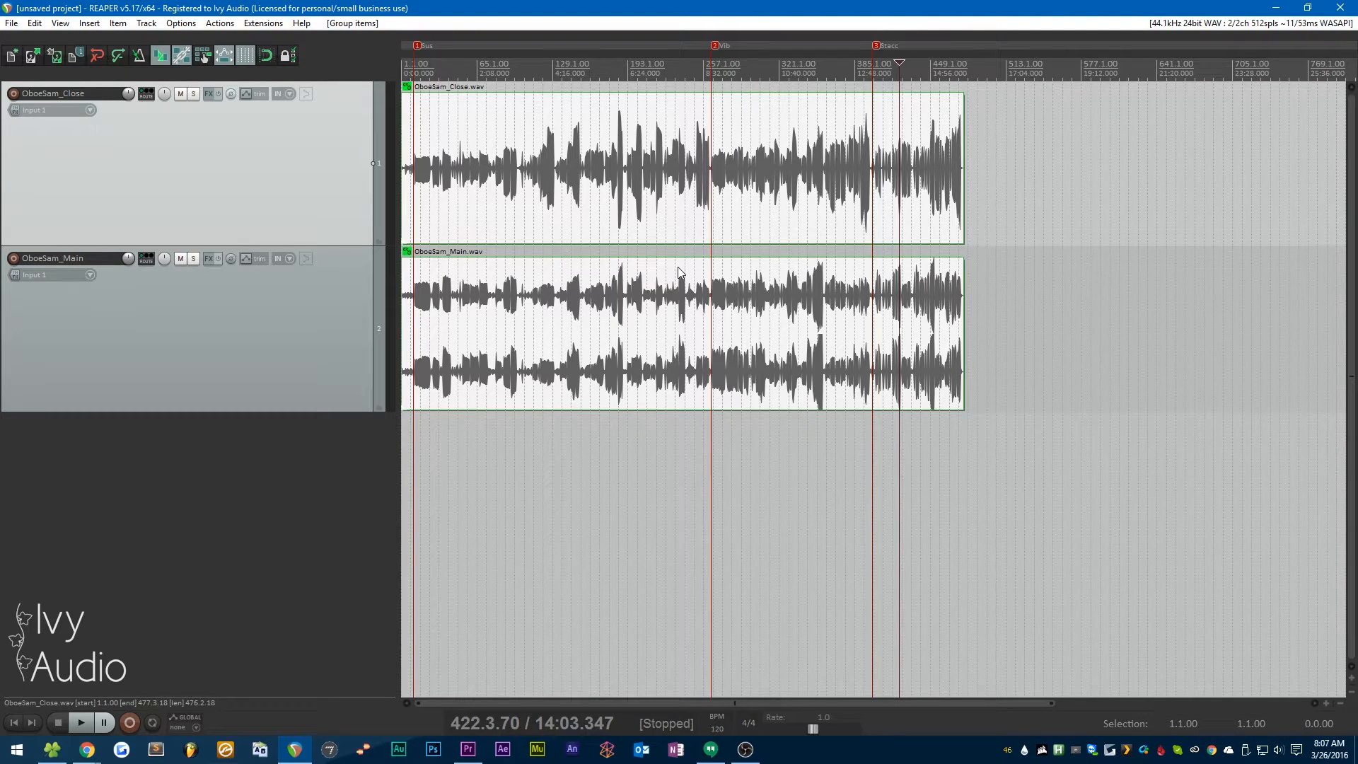
# Step: Try shifting the grouped recordings along the timeline and shortening their end, undoing each change
pyautogui.moveTo(606, 177); pyautogui.dragTo(673, 176)
pyautogui.hotkey('ctrl', 'z')
pyautogui.click(1066, 291)
pyautogui.moveTo(962, 191); pyautogui.dragTo(891, 205)
pyautogui.hotkey('ctrl', 'z')
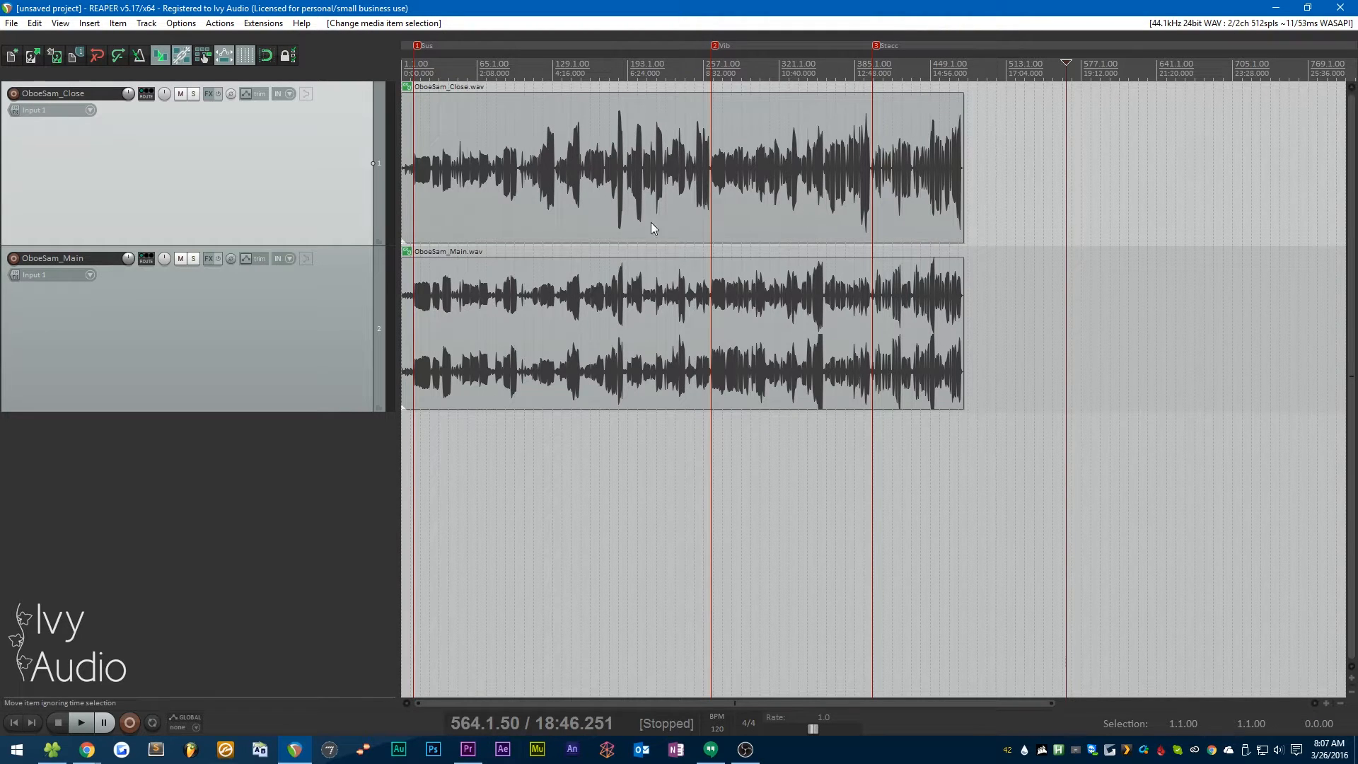
pyautogui.scroll(5, 545, 189)
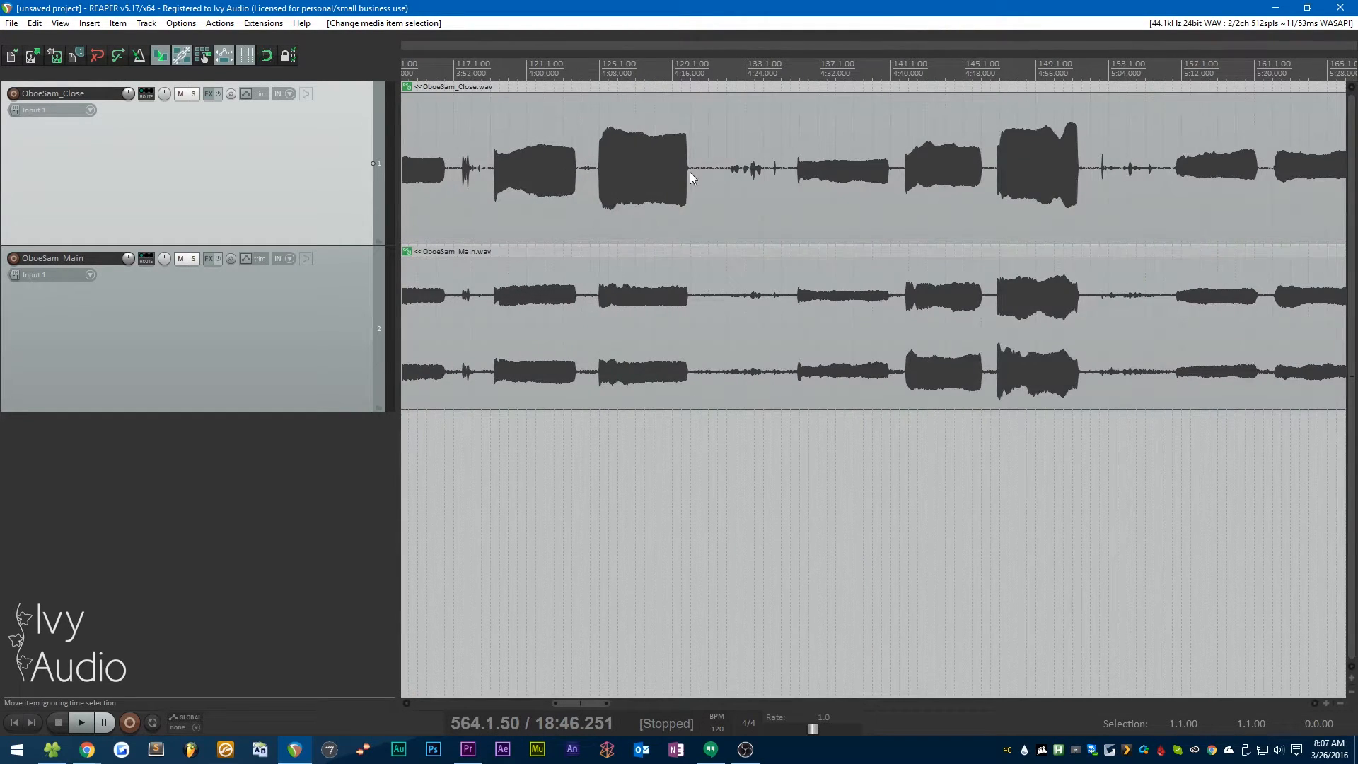
pyautogui.scroll(-3, 483, 183)
pyautogui.scroll(-3, 483, 183)
pyautogui.scroll(8, 651, 167)
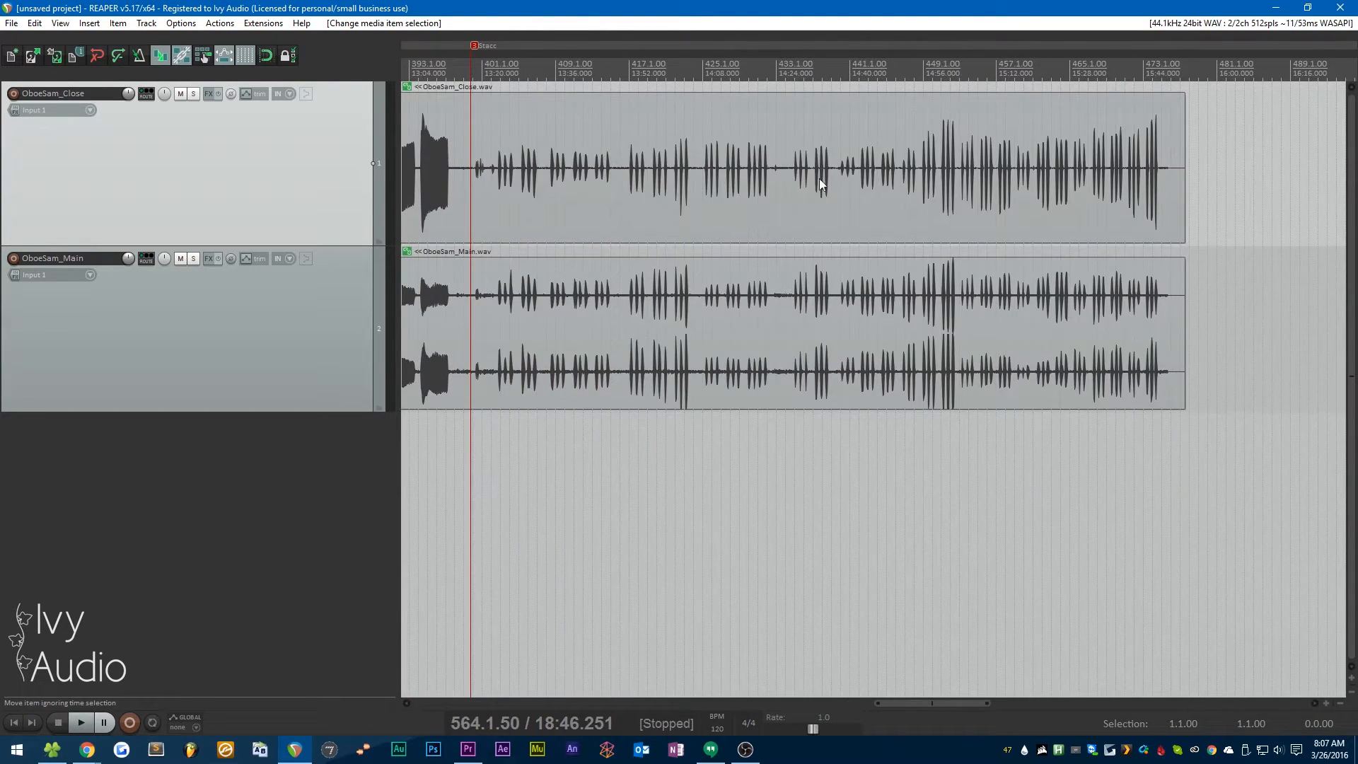
pyautogui.scroll(-5, 787, 173)
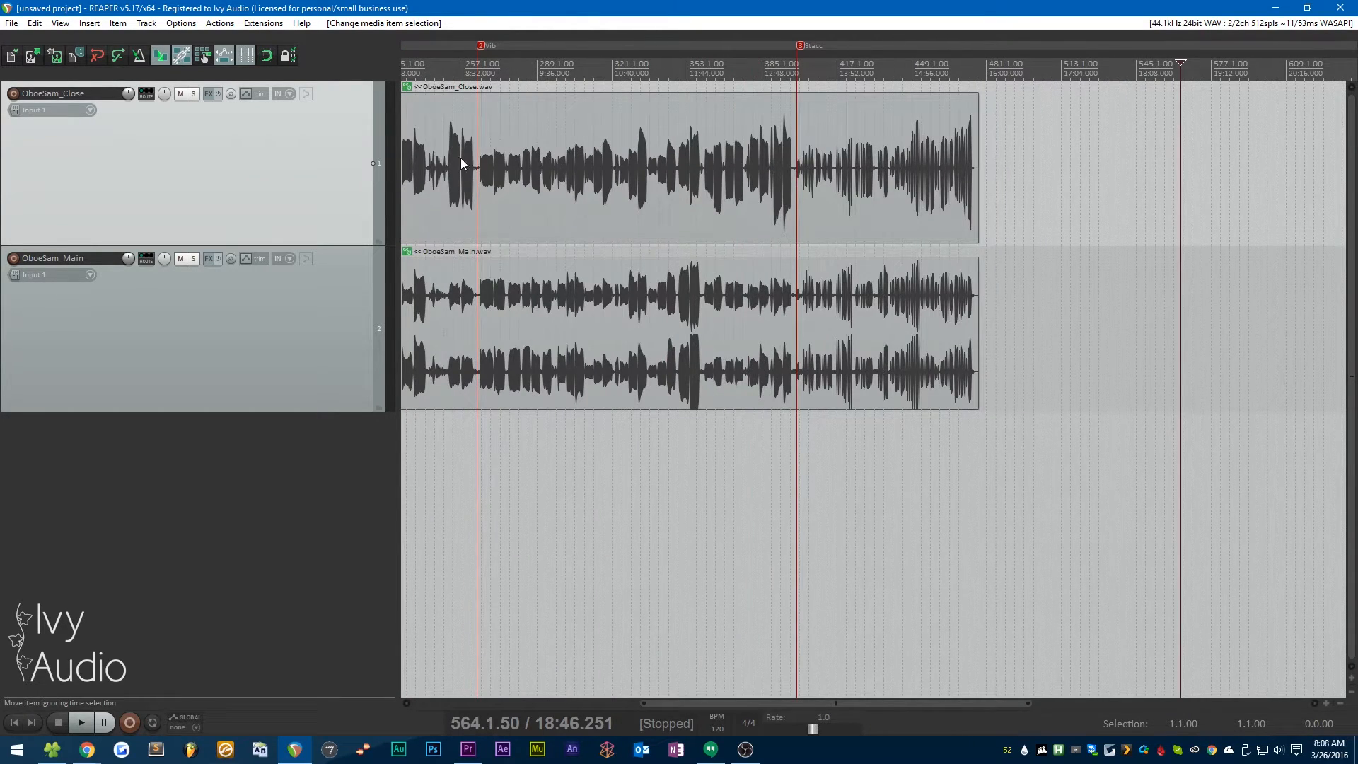
# Step: Split the grouped close and main recordings at the Stacc marker and shift the staccato section to a later time, leaving a gap
pyautogui.click(800, 45)
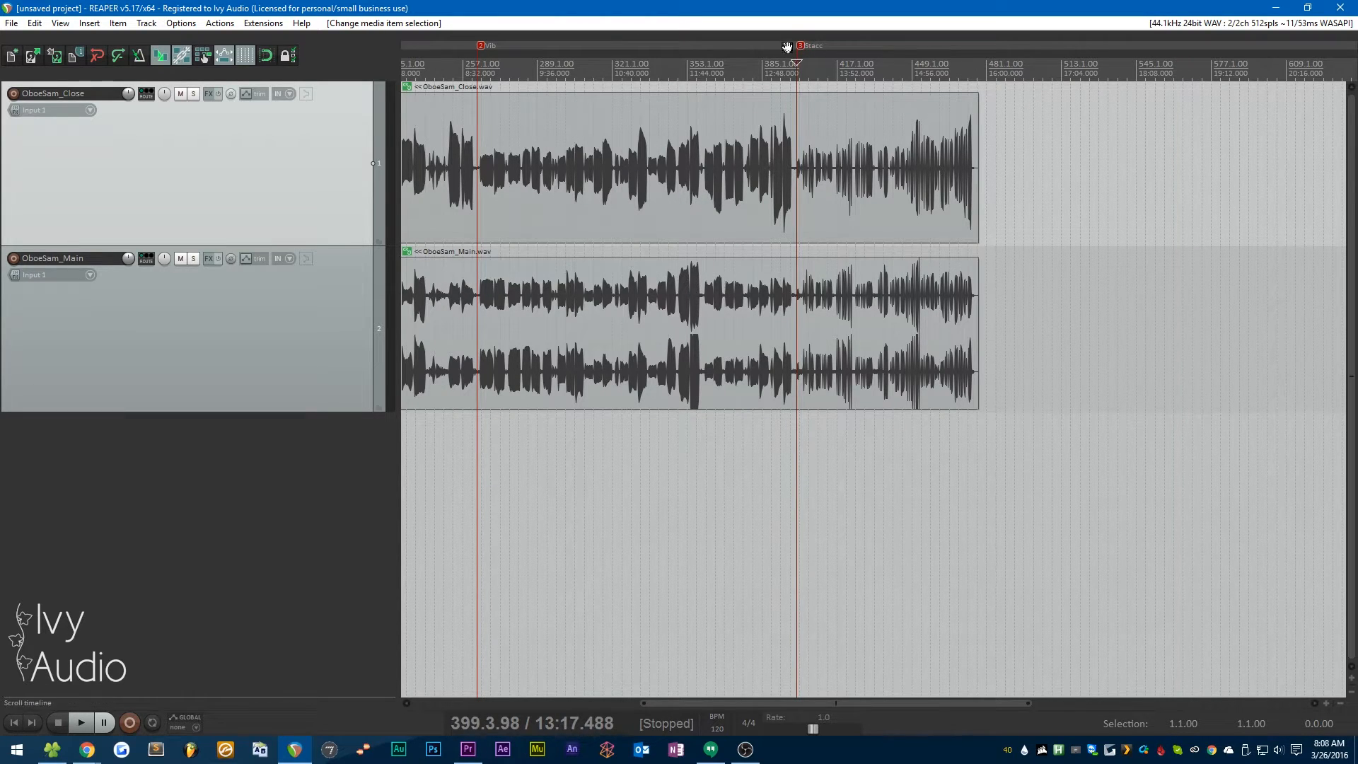
pyautogui.press('s')
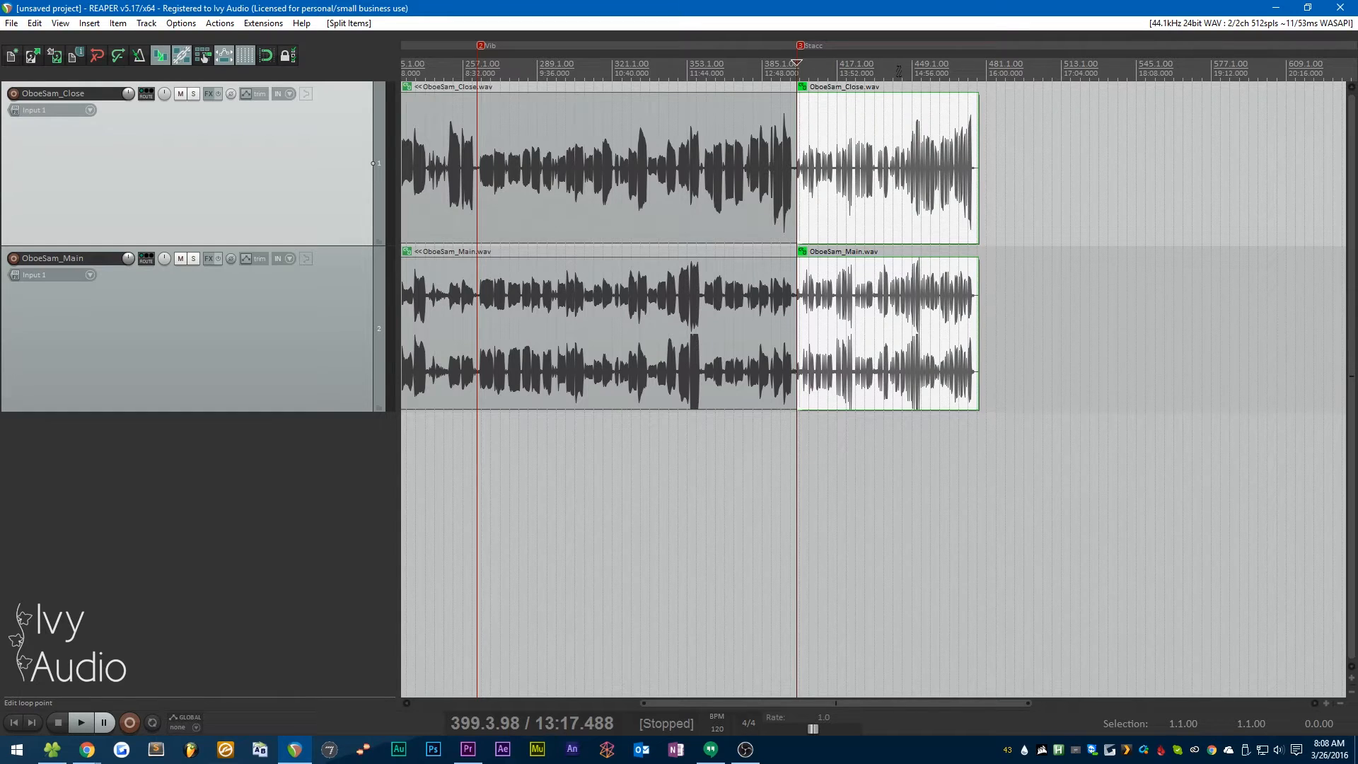
pyautogui.moveTo(852, 120); pyautogui.dragTo(885, 120)
pyautogui.click(680, 418)
# Step: Split the remaining grouped recordings at the Vib marker to separate the sustain and vibrato sections
pyautogui.click(511, 172)
pyautogui.click(474, 69)
pyautogui.click(480, 45)
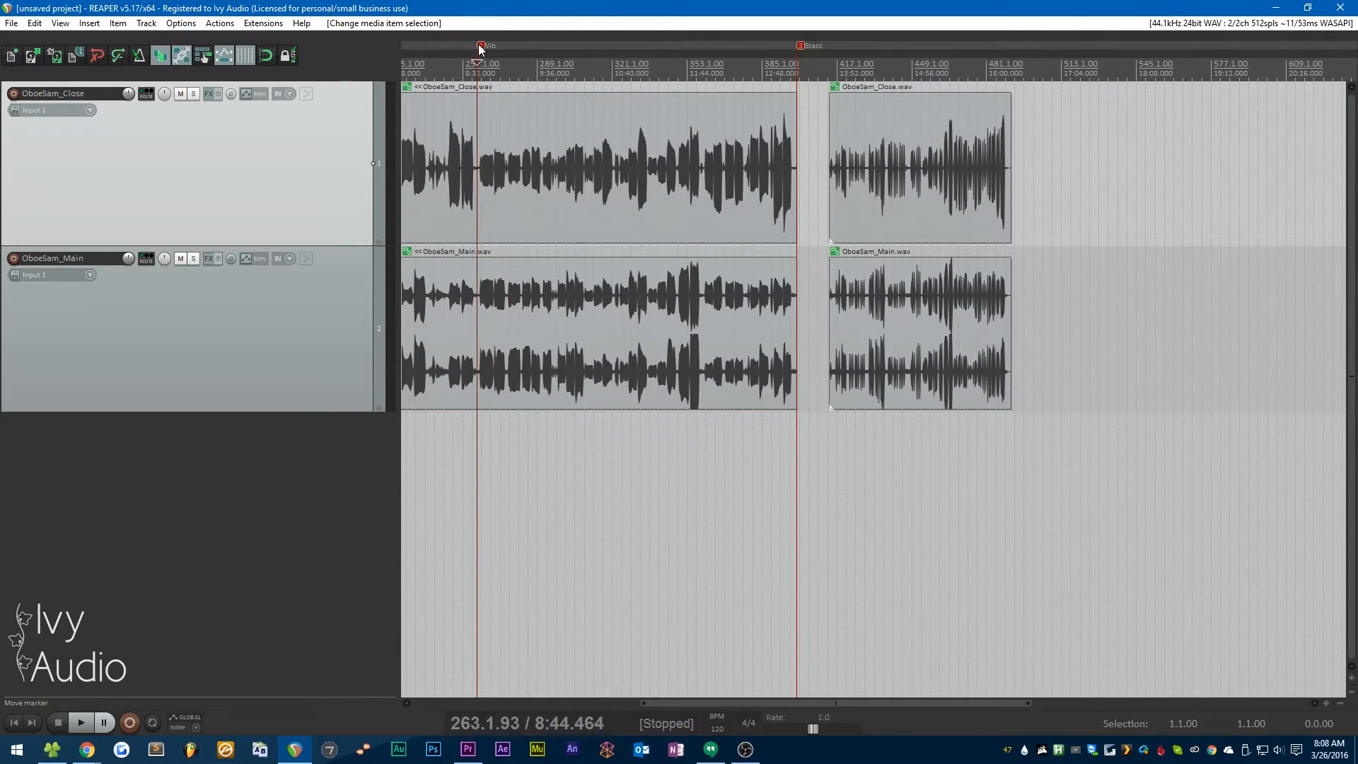
pyautogui.press('s')
# Step: Space the vibrato and staccato sections apart on the timeline and shift the Vib and Stacc markers along with them
pyautogui.moveTo(864, 147); pyautogui.dragTo(890, 147)
pyautogui.moveTo(800, 47); pyautogui.dragTo(834, 49)
pyautogui.moveTo(634, 147); pyautogui.dragTo(671, 147)
pyautogui.moveTo(481, 47); pyautogui.dragTo(501, 50)
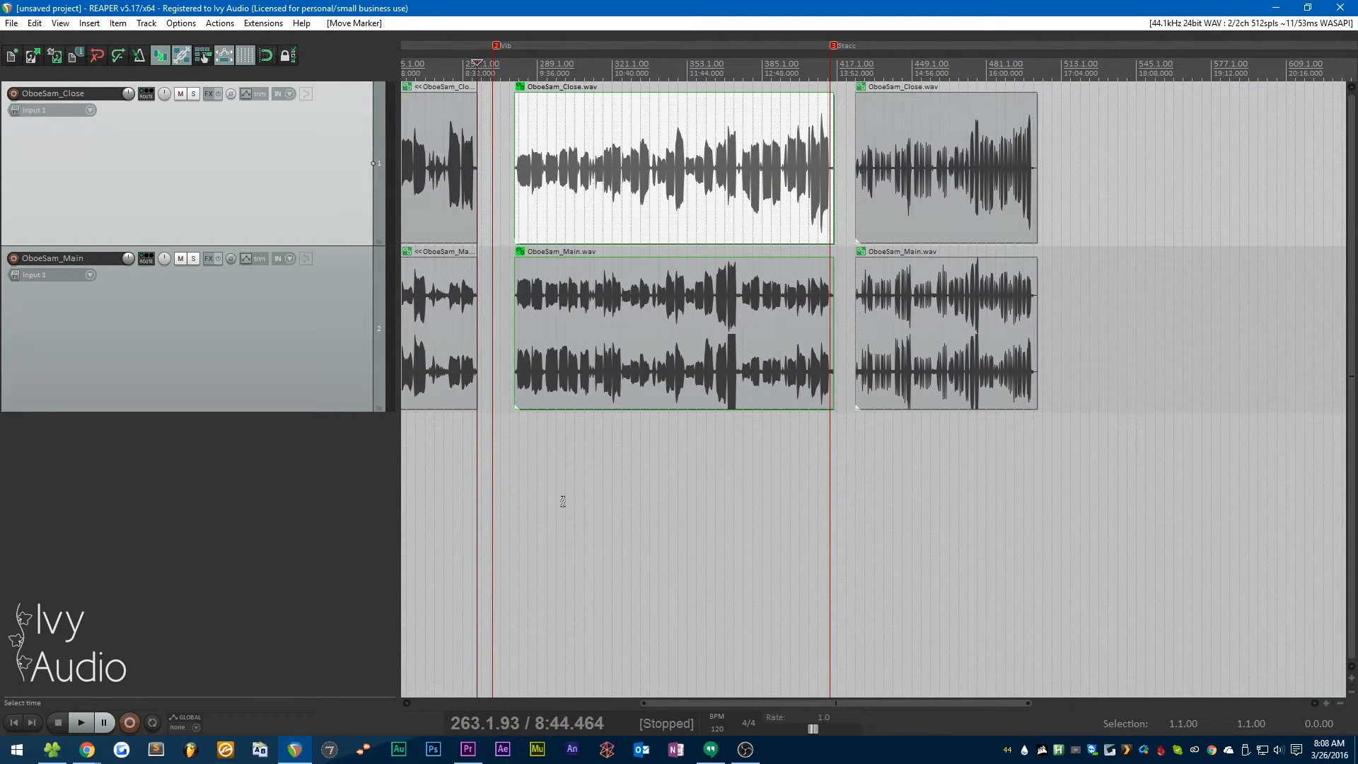
pyautogui.click(560, 500)
# Step: Trim the start of the sustain section on both tracks to the first marker
pyautogui.scroll(-4, 1009, 446)
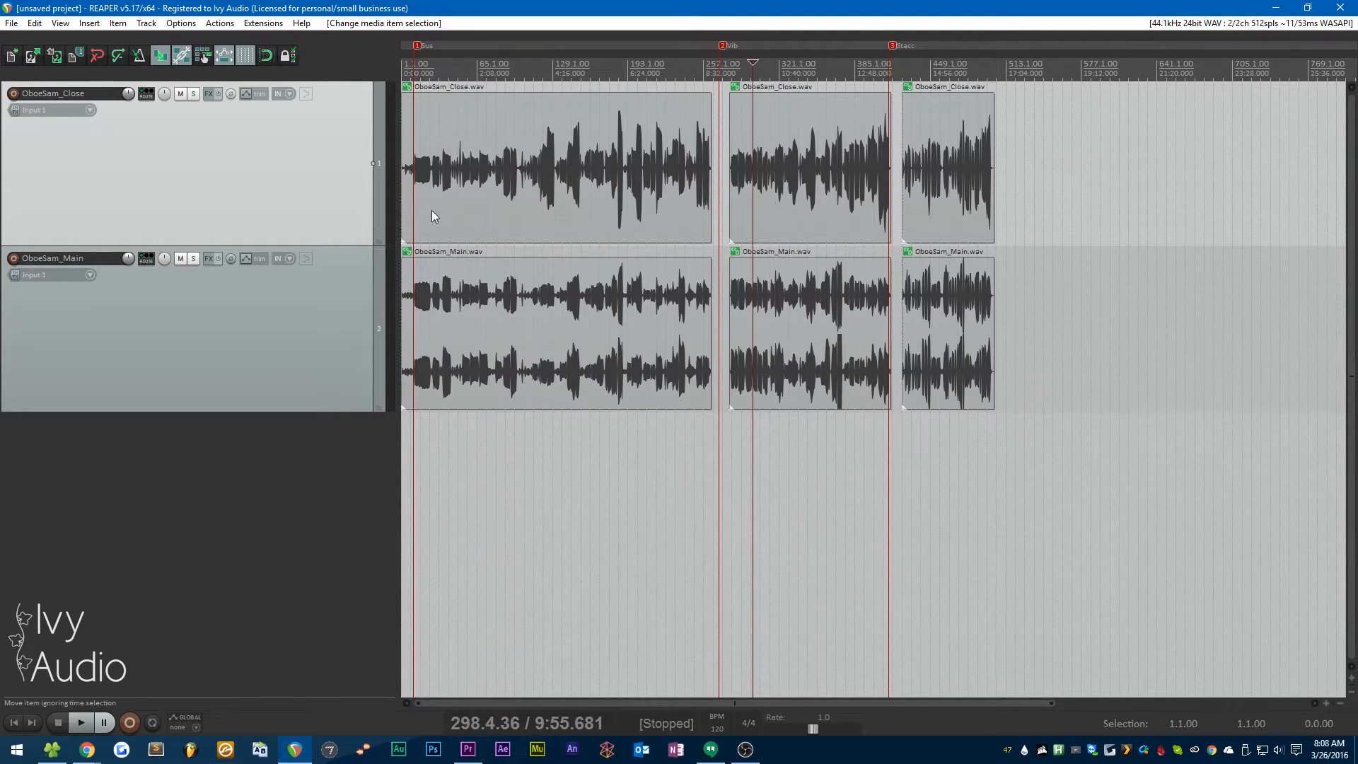
pyautogui.scroll(5, 419, 210)
pyautogui.moveTo(538, 704); pyautogui.dragTo(490, 702)
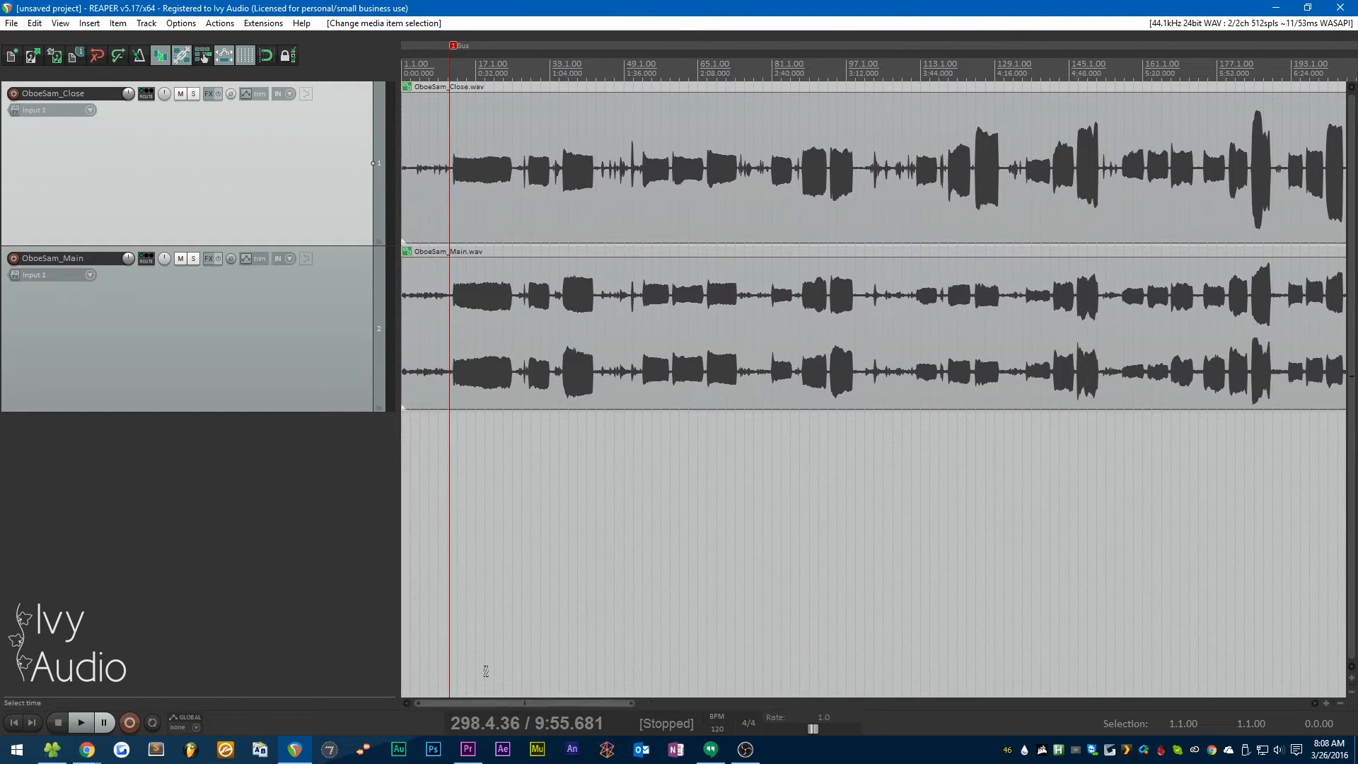
pyautogui.moveTo(406, 171); pyautogui.dragTo(453, 193)
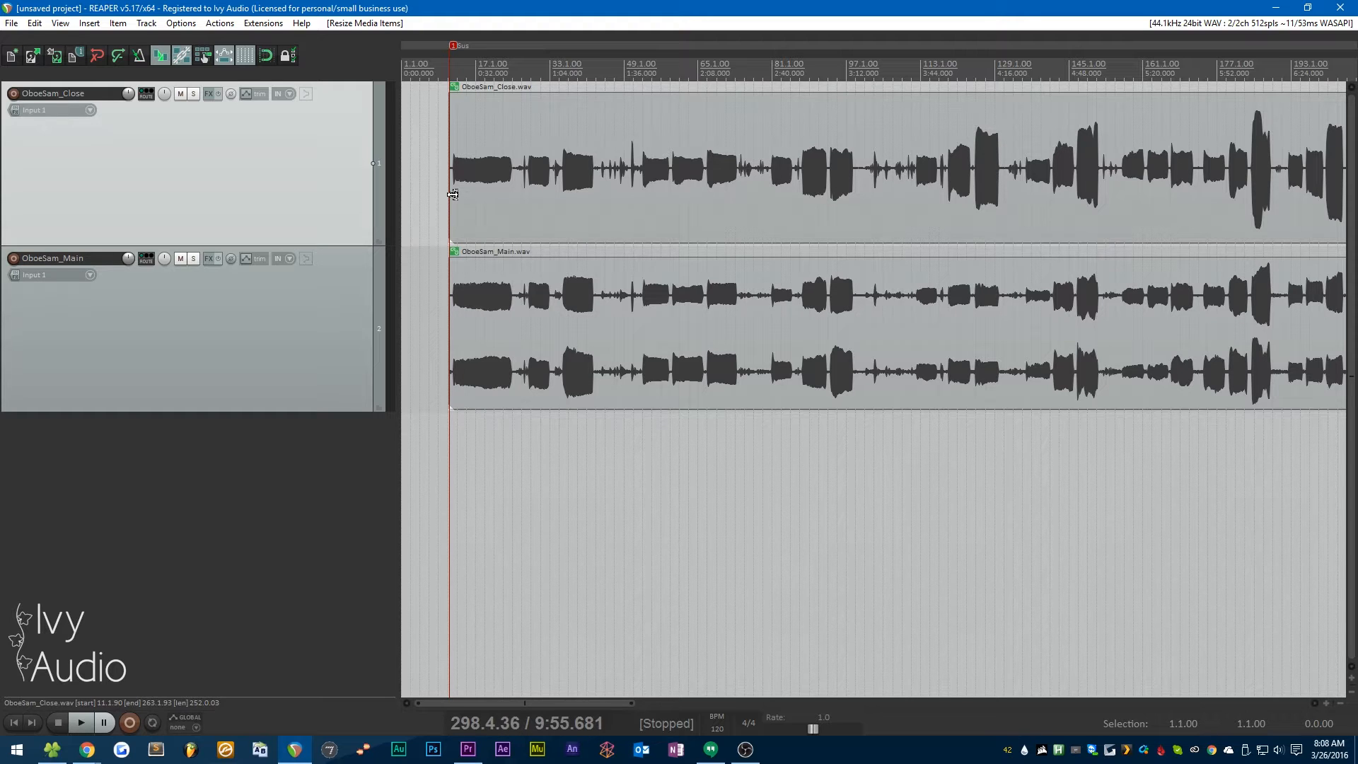
# Step: Examine the onset of a staccato note at waveform level, comparing its timing in the close and main recordings
pyautogui.scroll(-5, 495, 223)
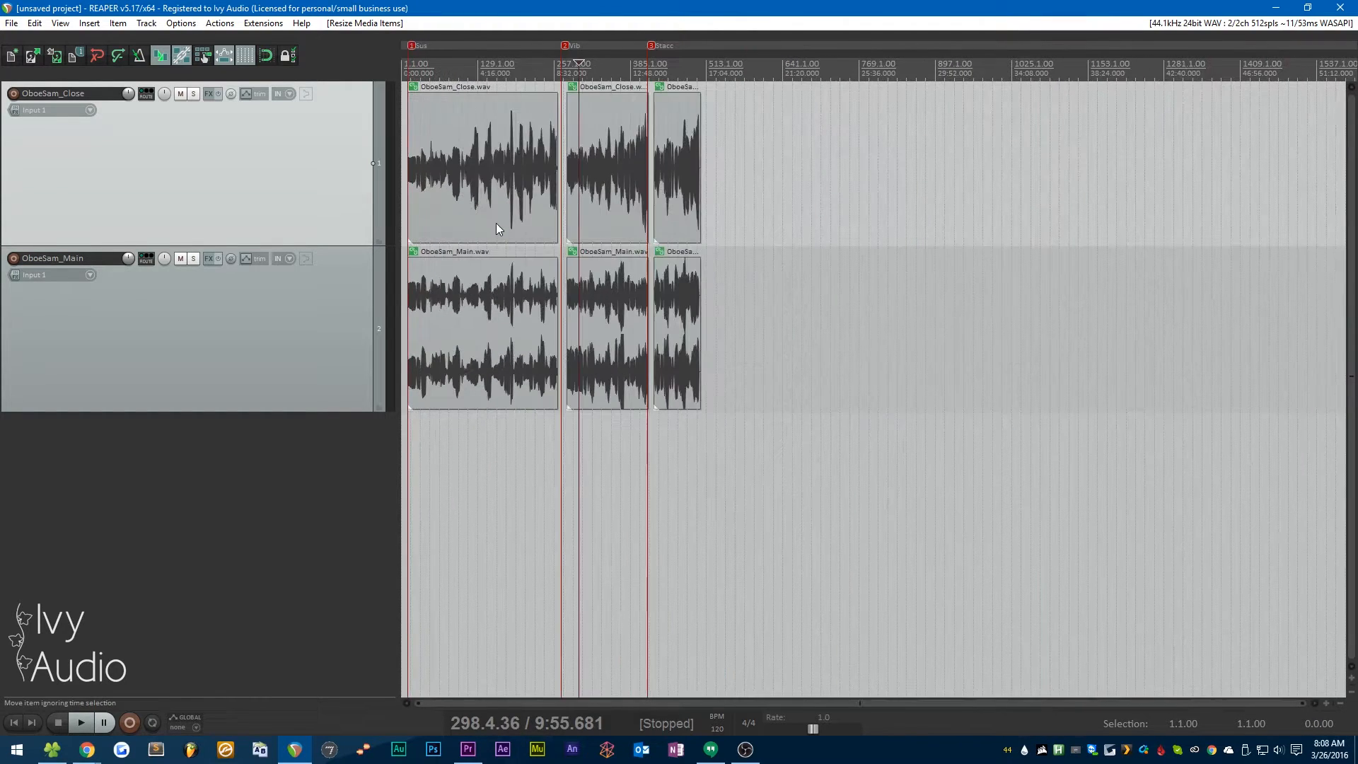
pyautogui.scroll(15, 666, 185)
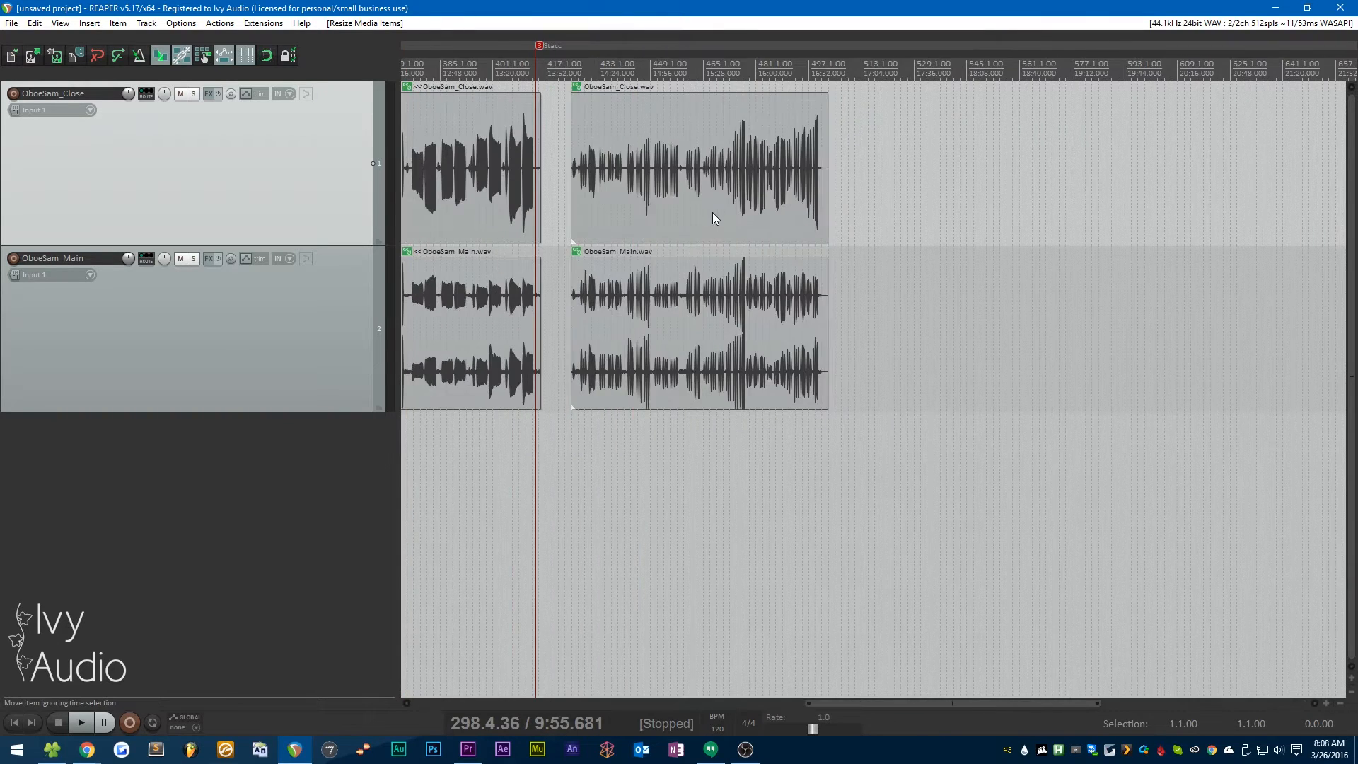
pyautogui.scroll(8, 636, 188)
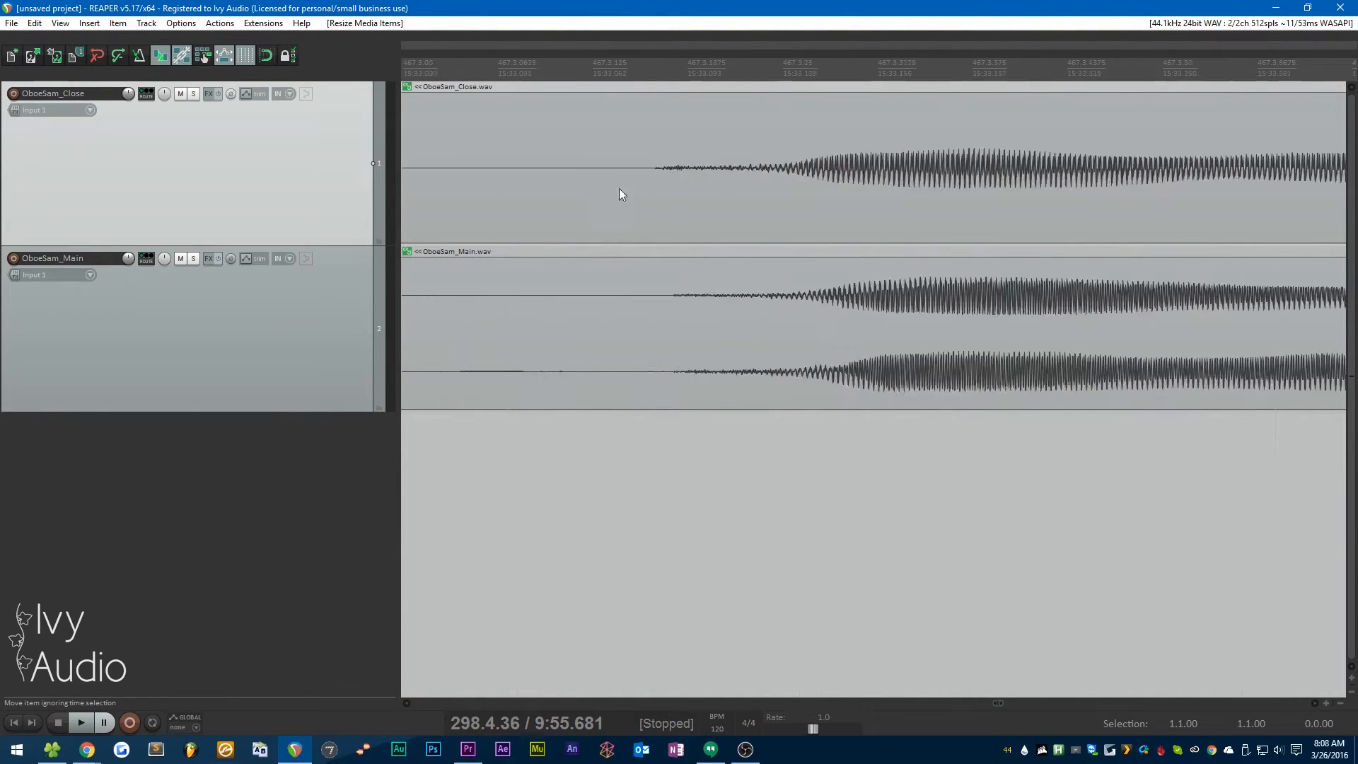
pyautogui.click(636, 76)
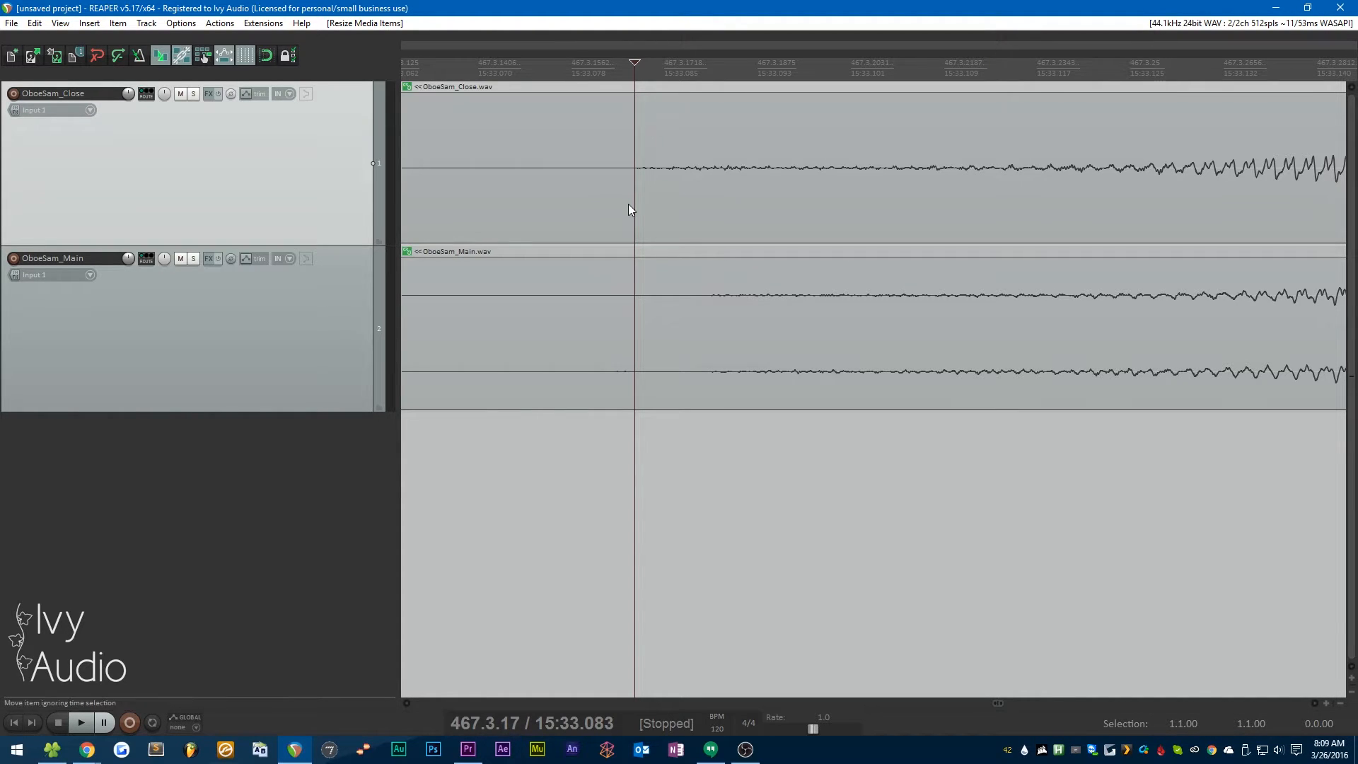
pyautogui.scroll(-2, 635, 215)
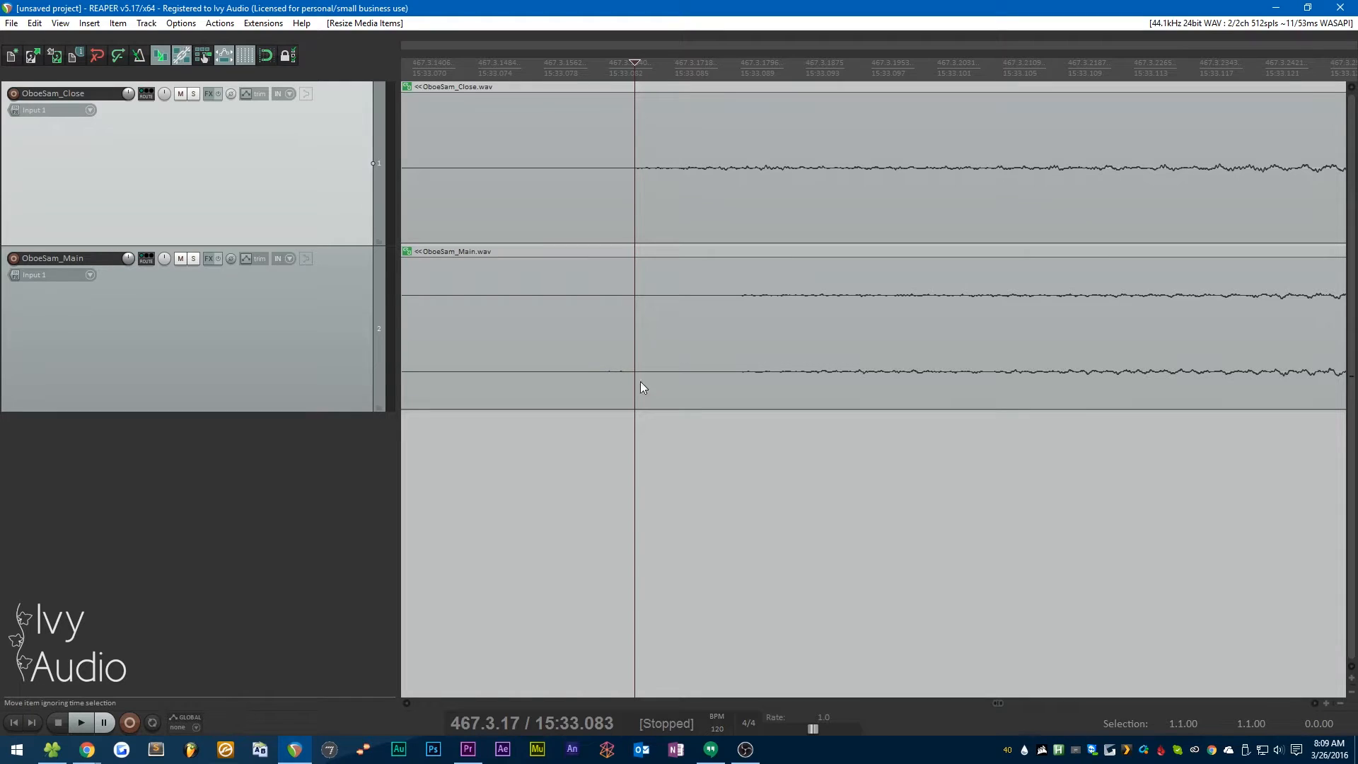
pyautogui.scroll(-10, 623, 378)
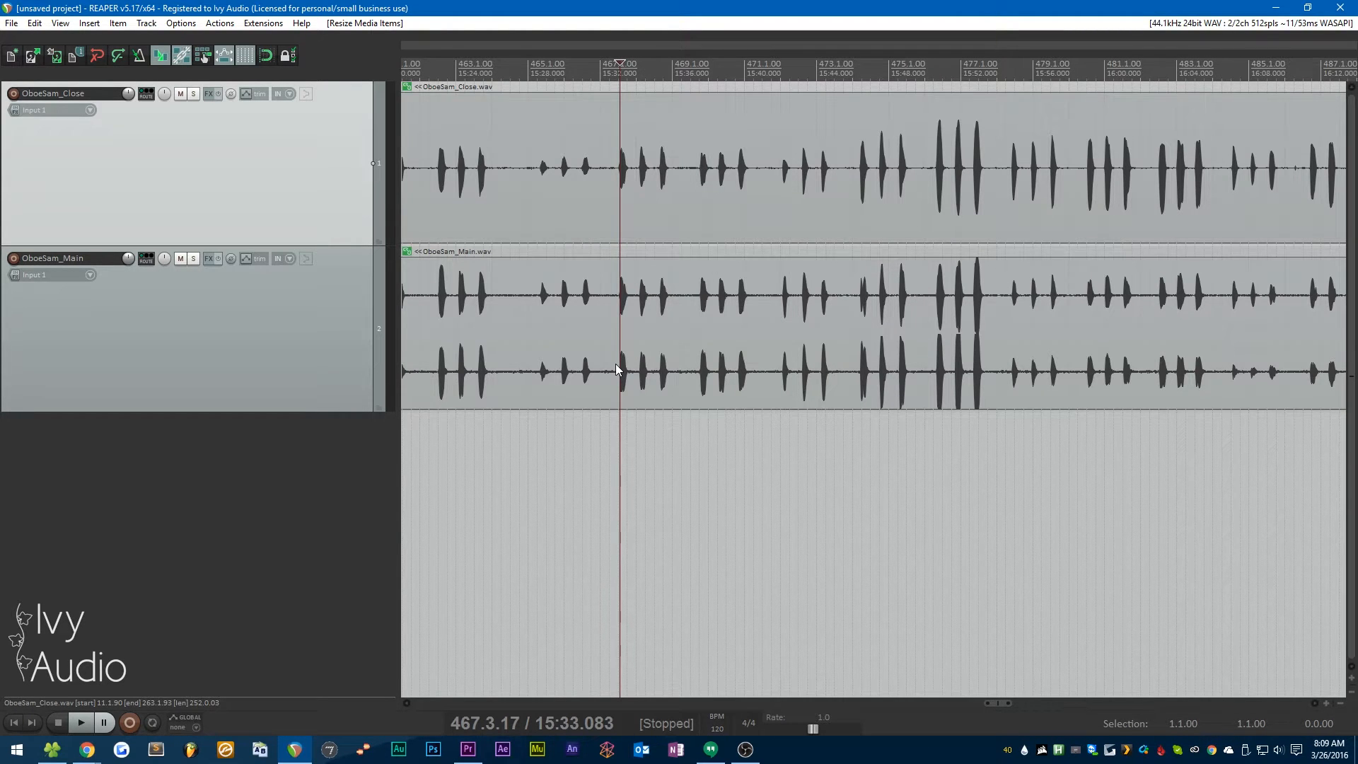
pyautogui.scroll(-1, 615, 363)
pyautogui.scroll(-3, 610, 240)
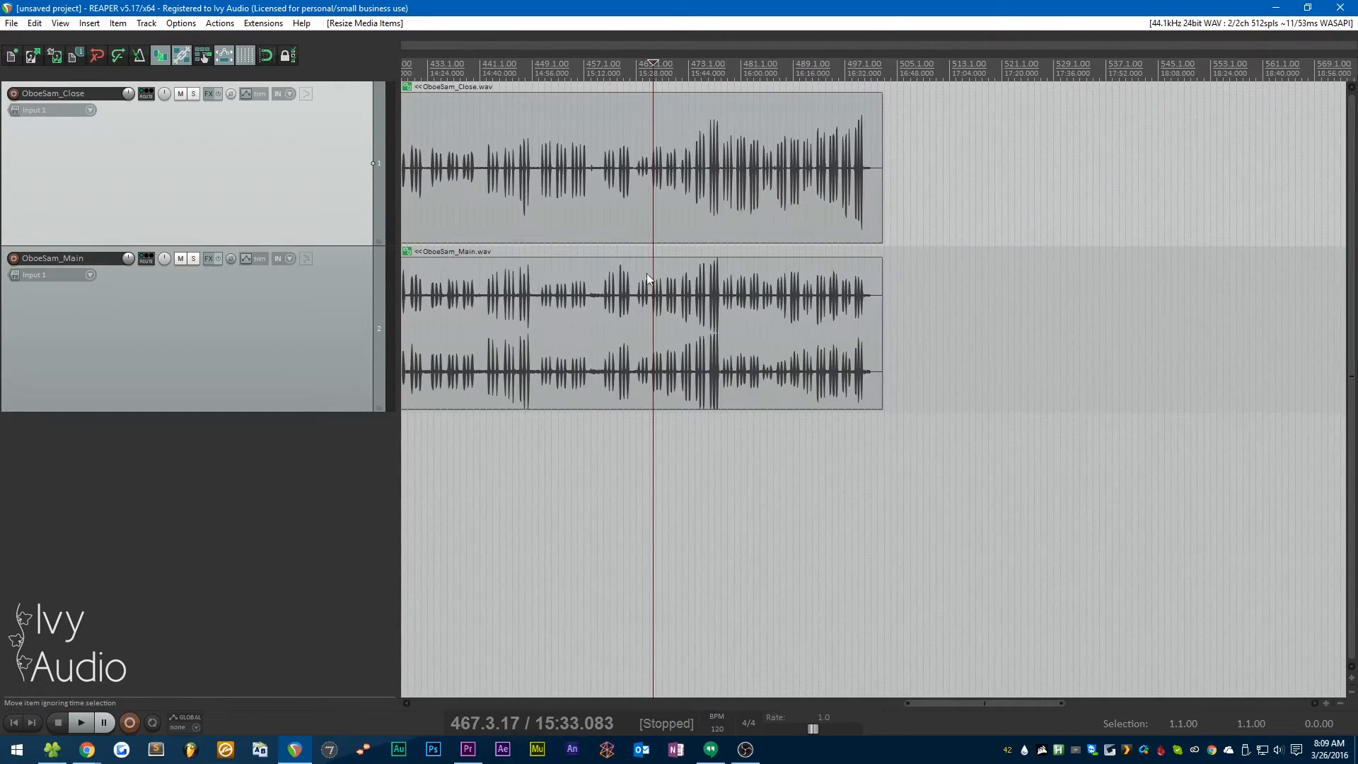
pyautogui.scroll(-3, 609, 242)
# Step: Select the sustain section of the OboeSam_Close recording and open Dynamic split for it
pyautogui.moveTo(871, 703); pyautogui.dragTo(437, 696)
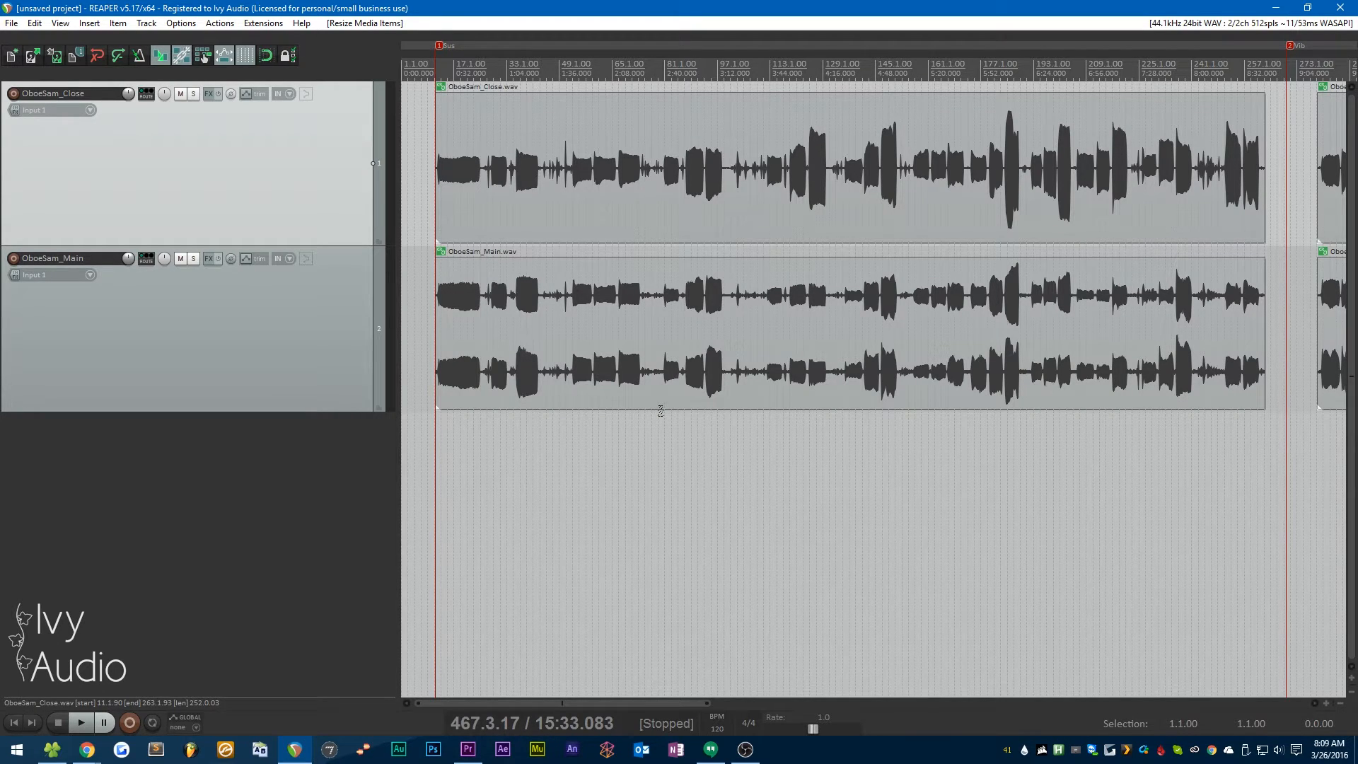
pyautogui.scroll(10, 614, 177)
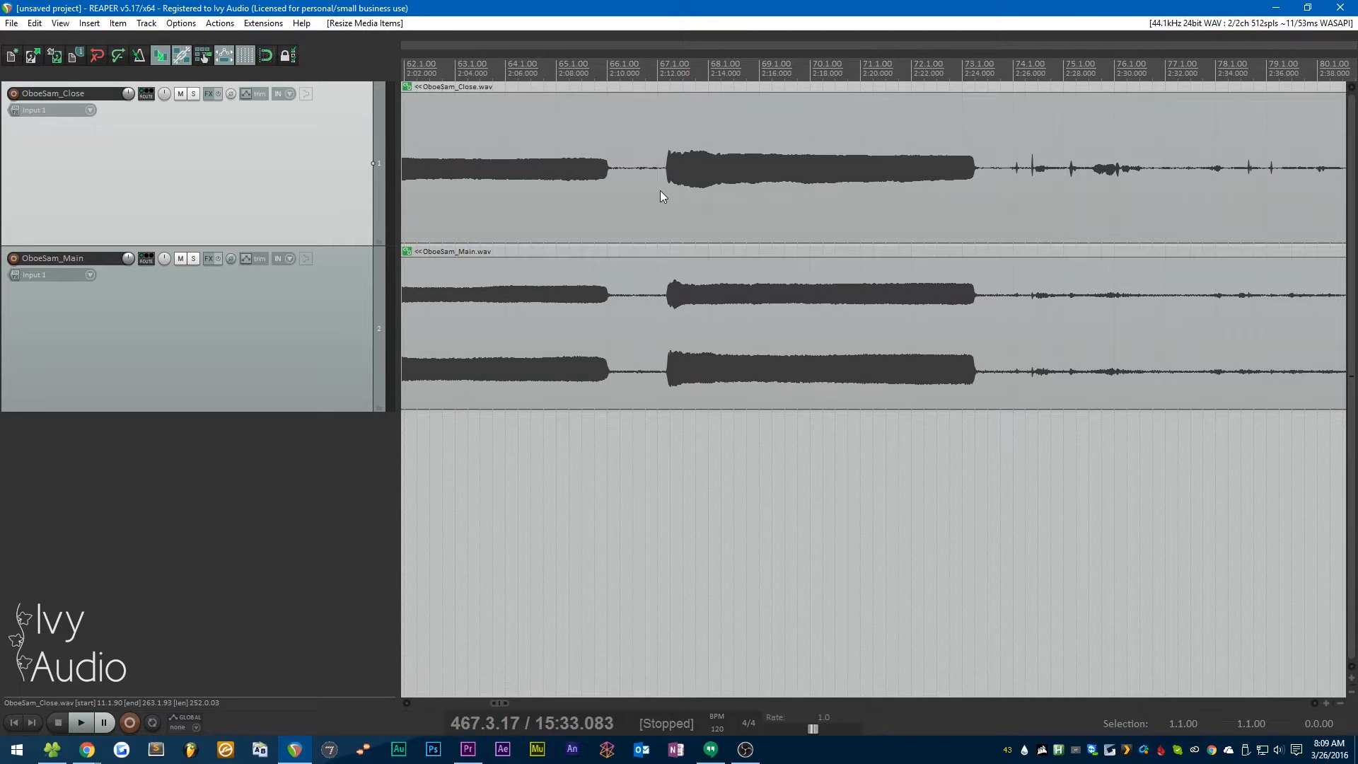
pyautogui.scroll(-10, 660, 189)
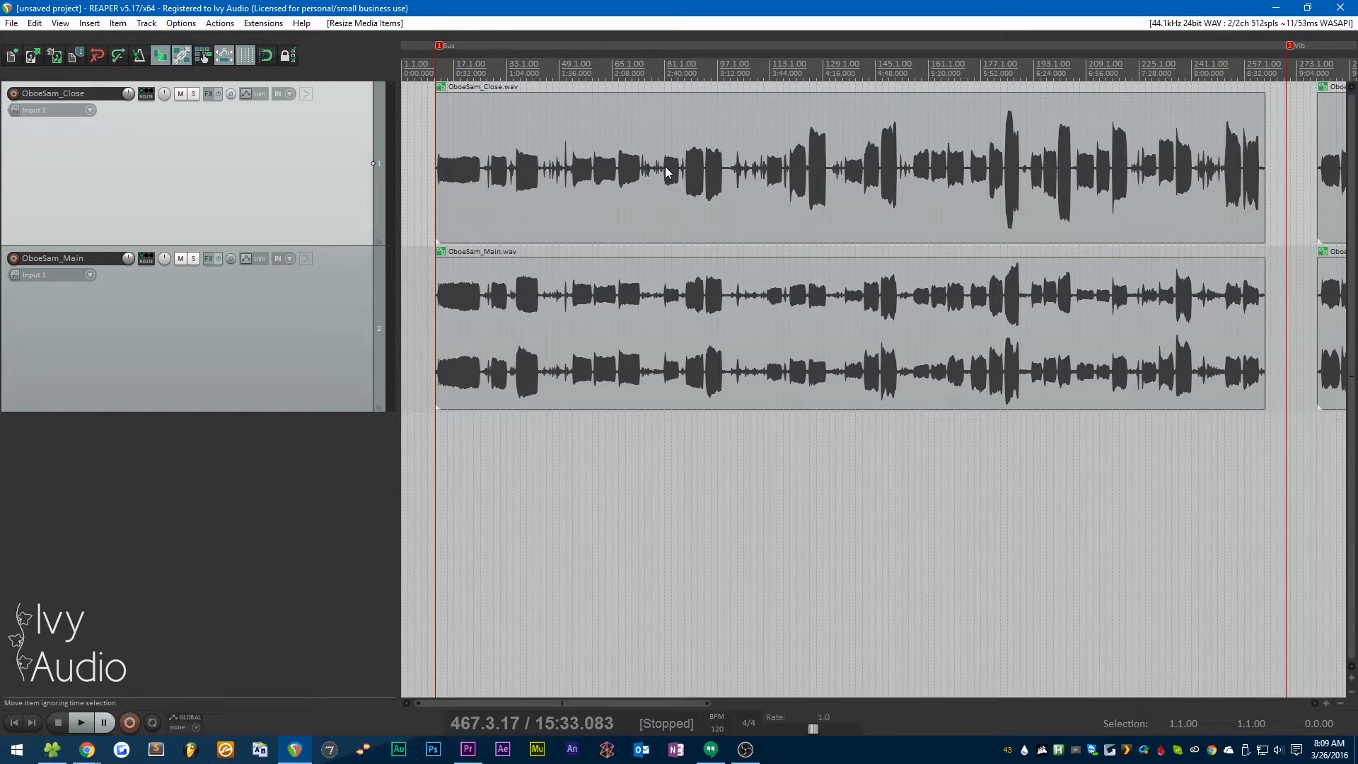
pyautogui.click(666, 172)
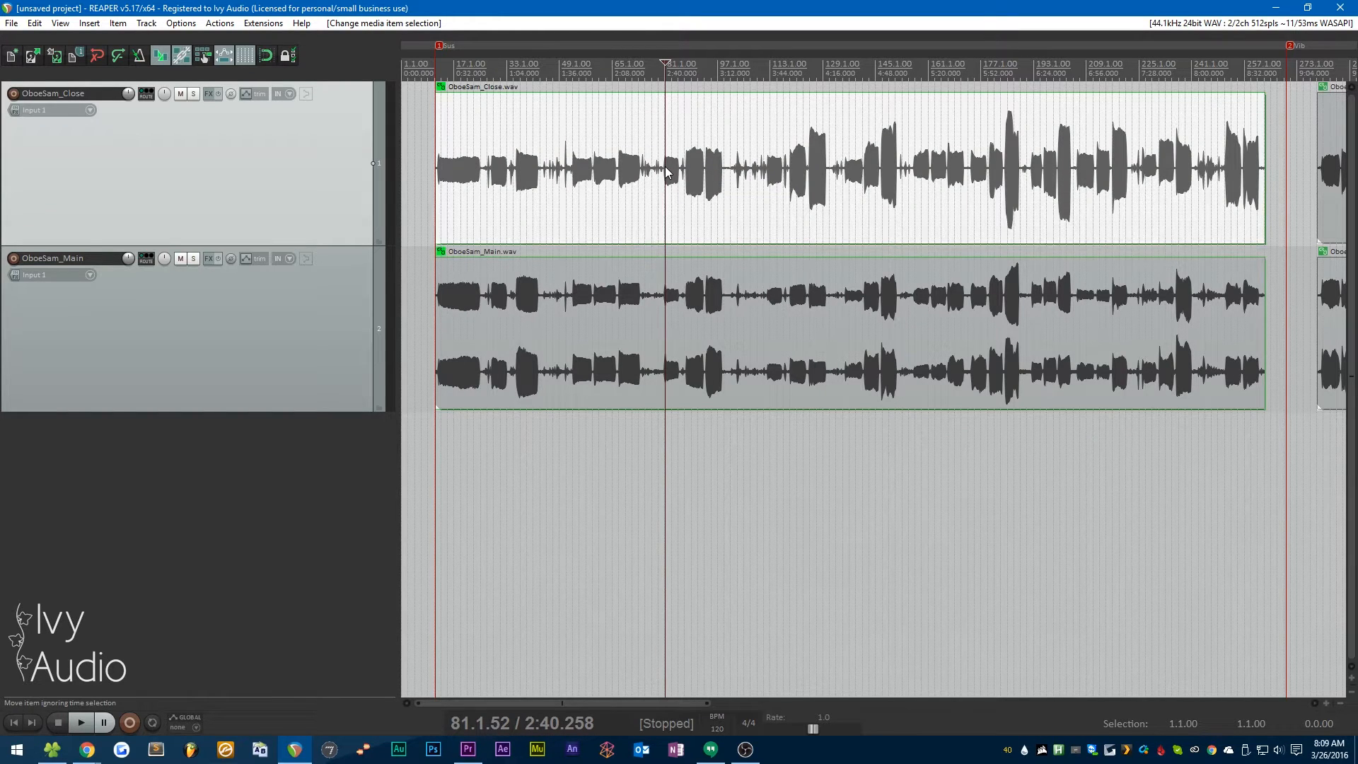
pyautogui.press('d')
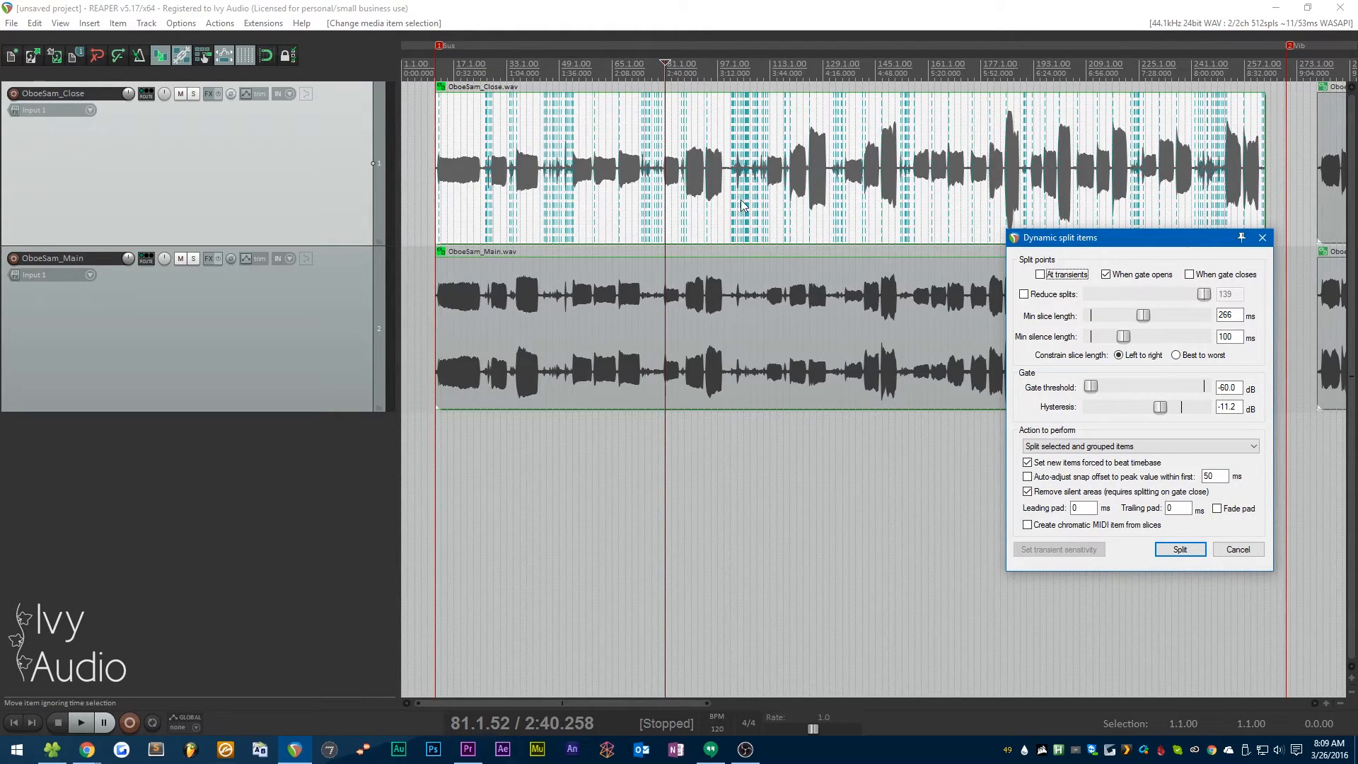
# Step: Raise the Dynamic split gate threshold to -38.0 dB to exclude the noise between notes
pyautogui.scroll(6, 727, 200)
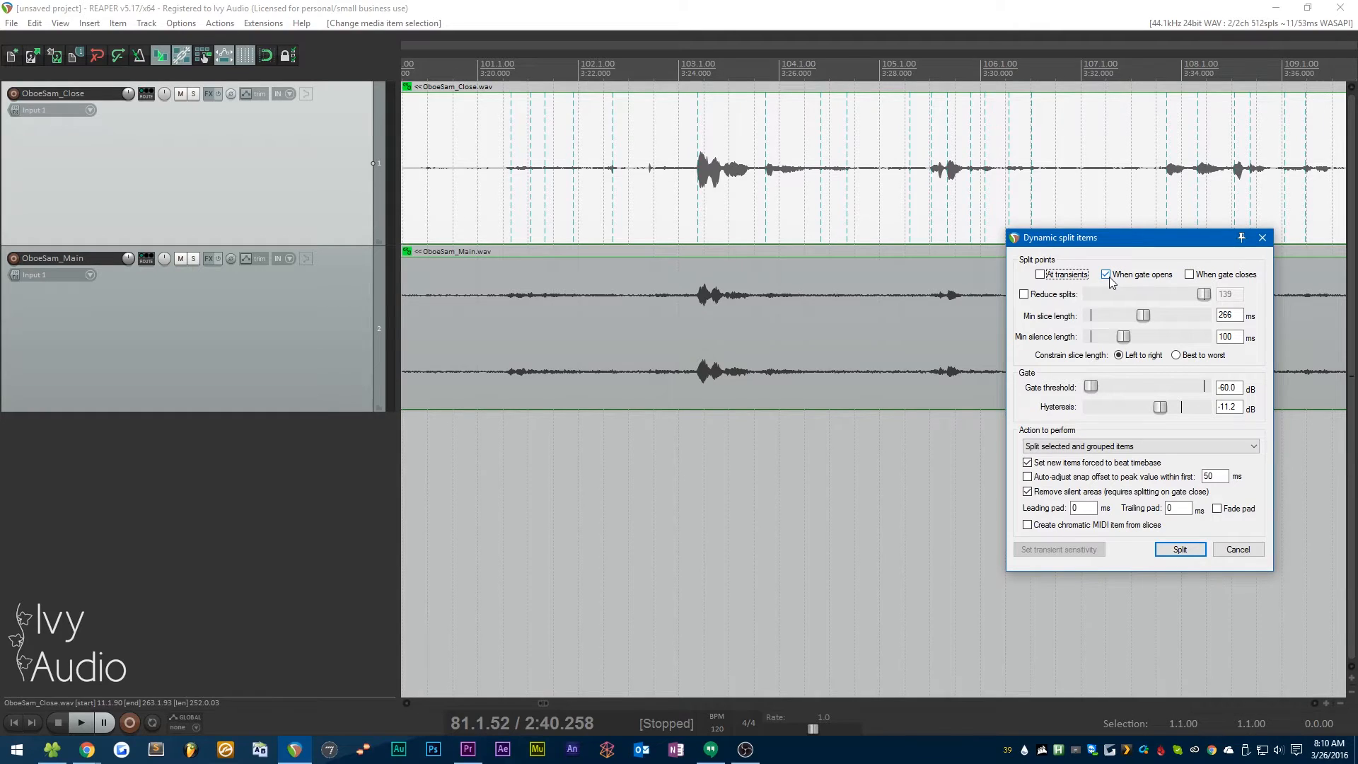
pyautogui.scroll(-5, 666, 194)
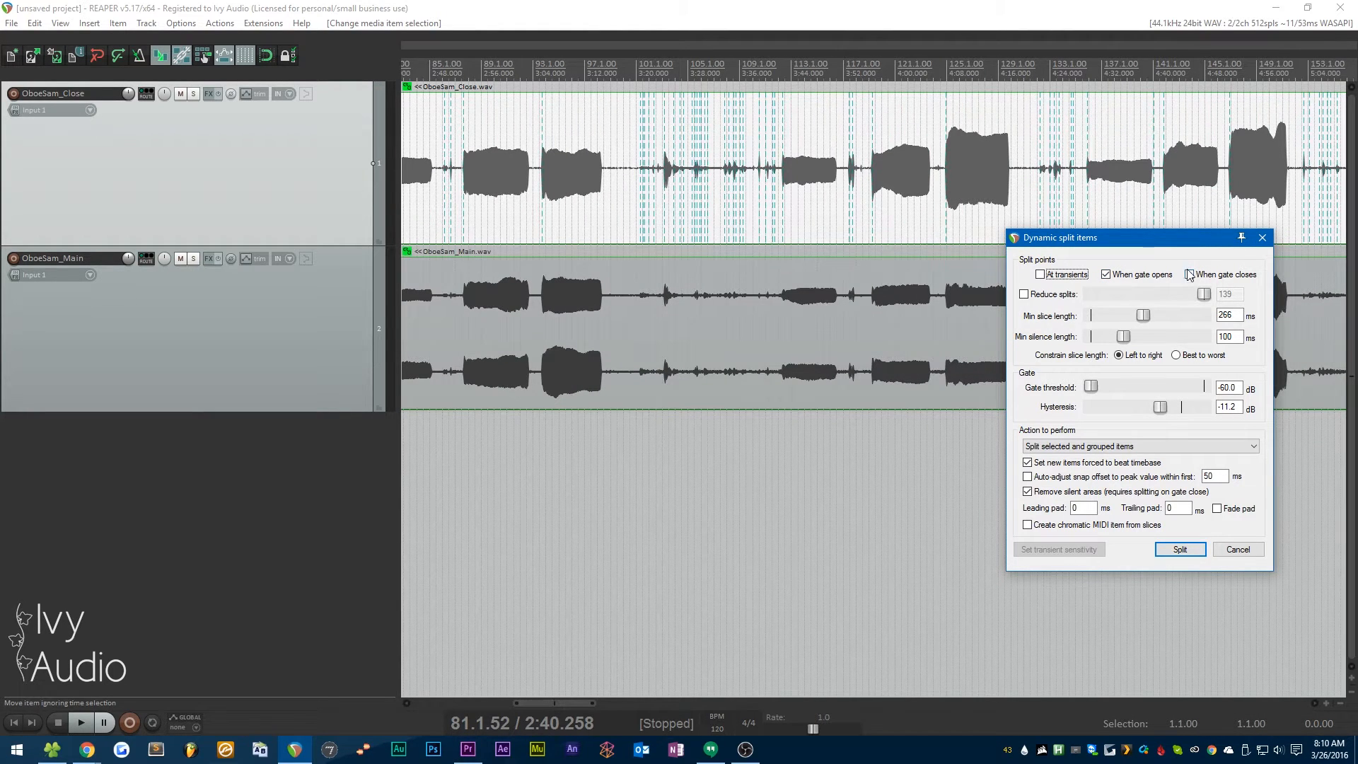
pyautogui.scroll(5, 671, 226)
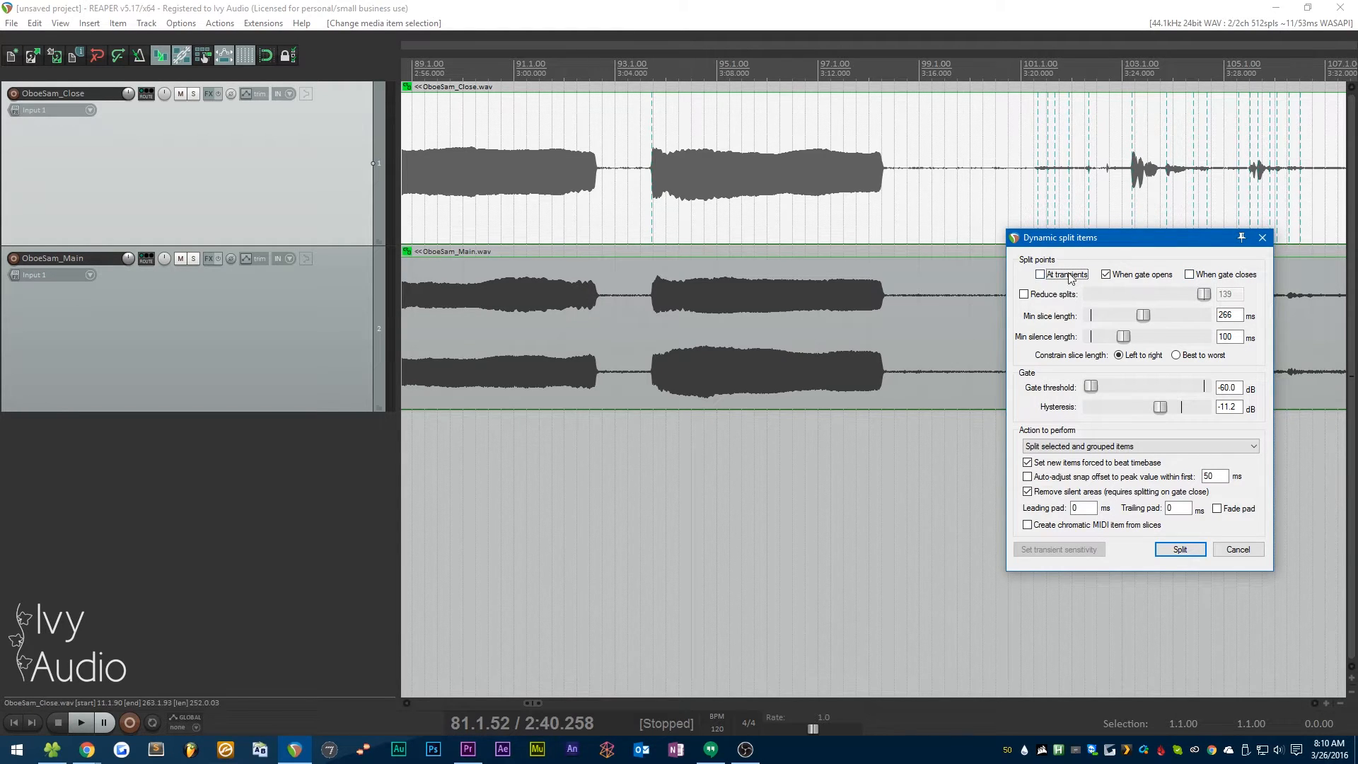
pyautogui.scroll(15, 633, 181)
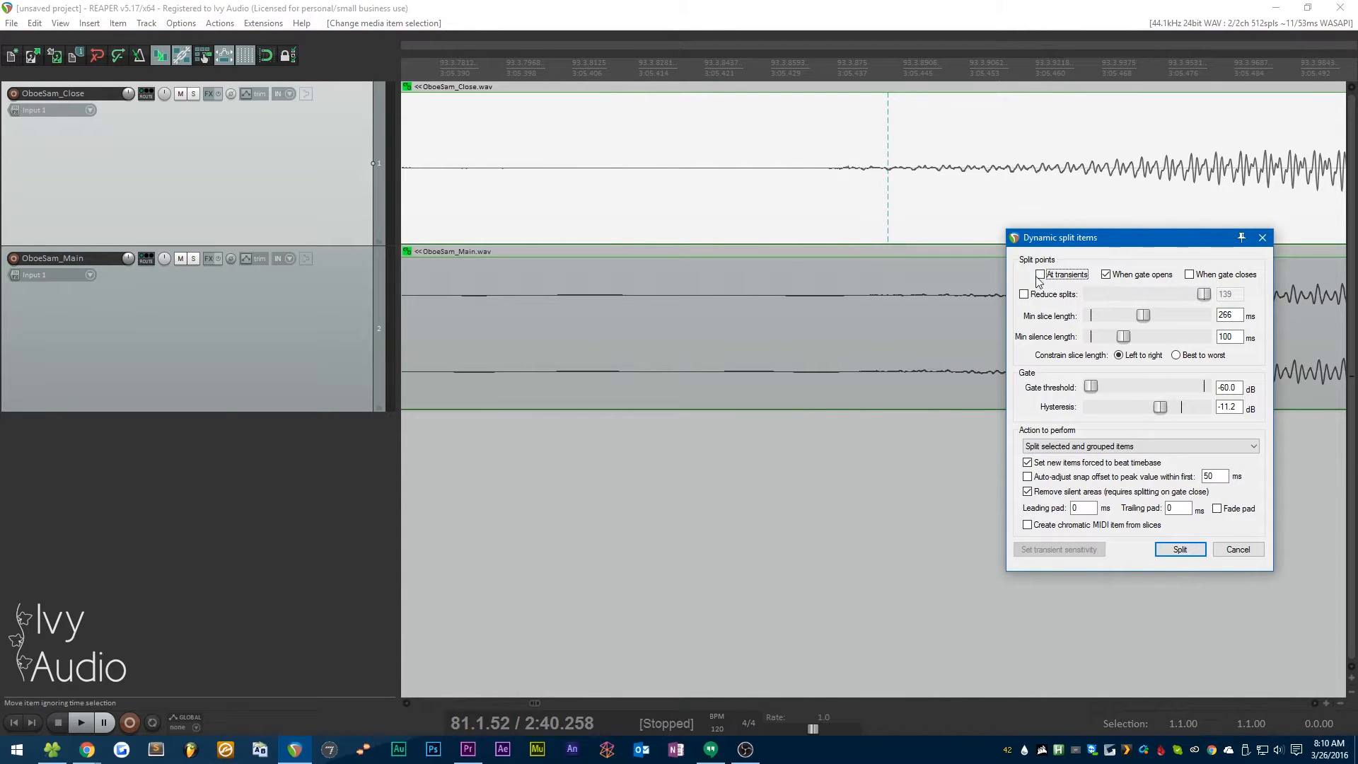
pyautogui.scroll(-15, 640, 230)
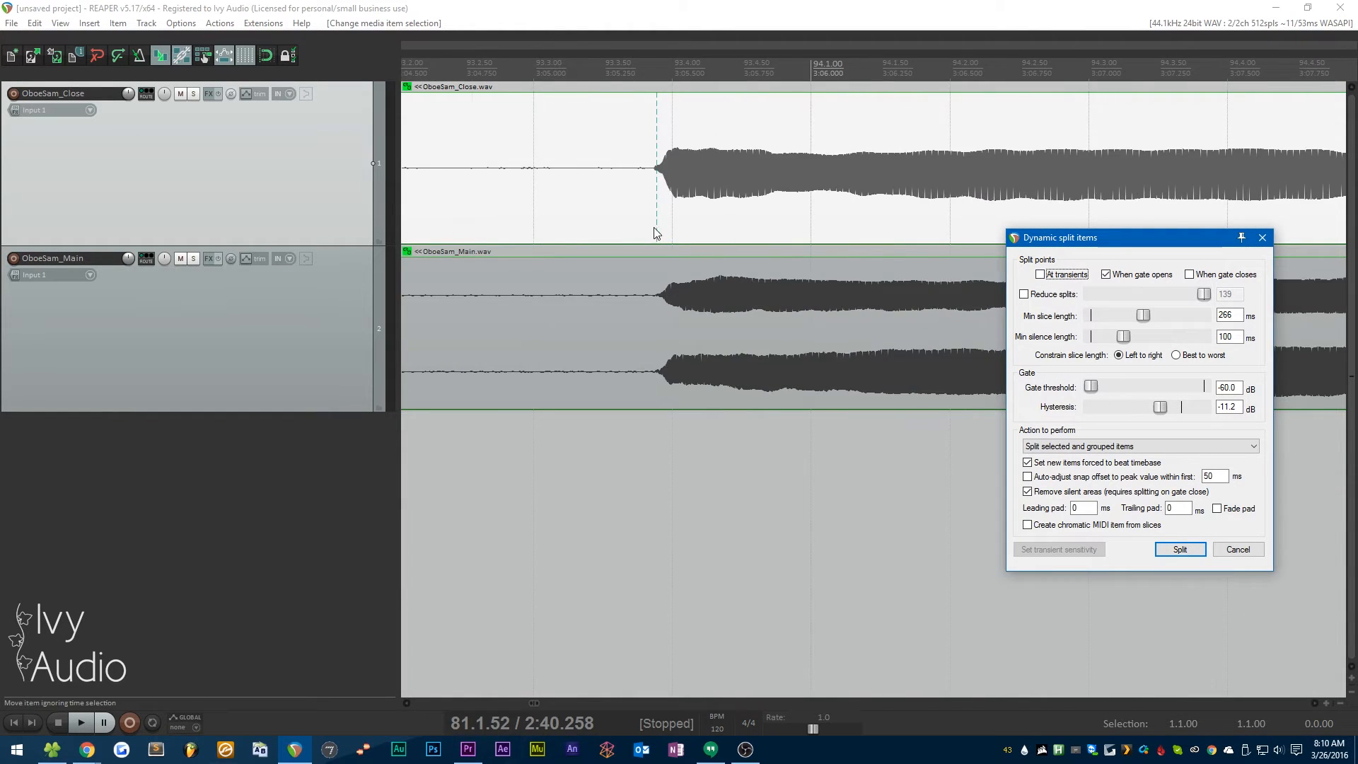
pyautogui.scroll(3, 679, 232)
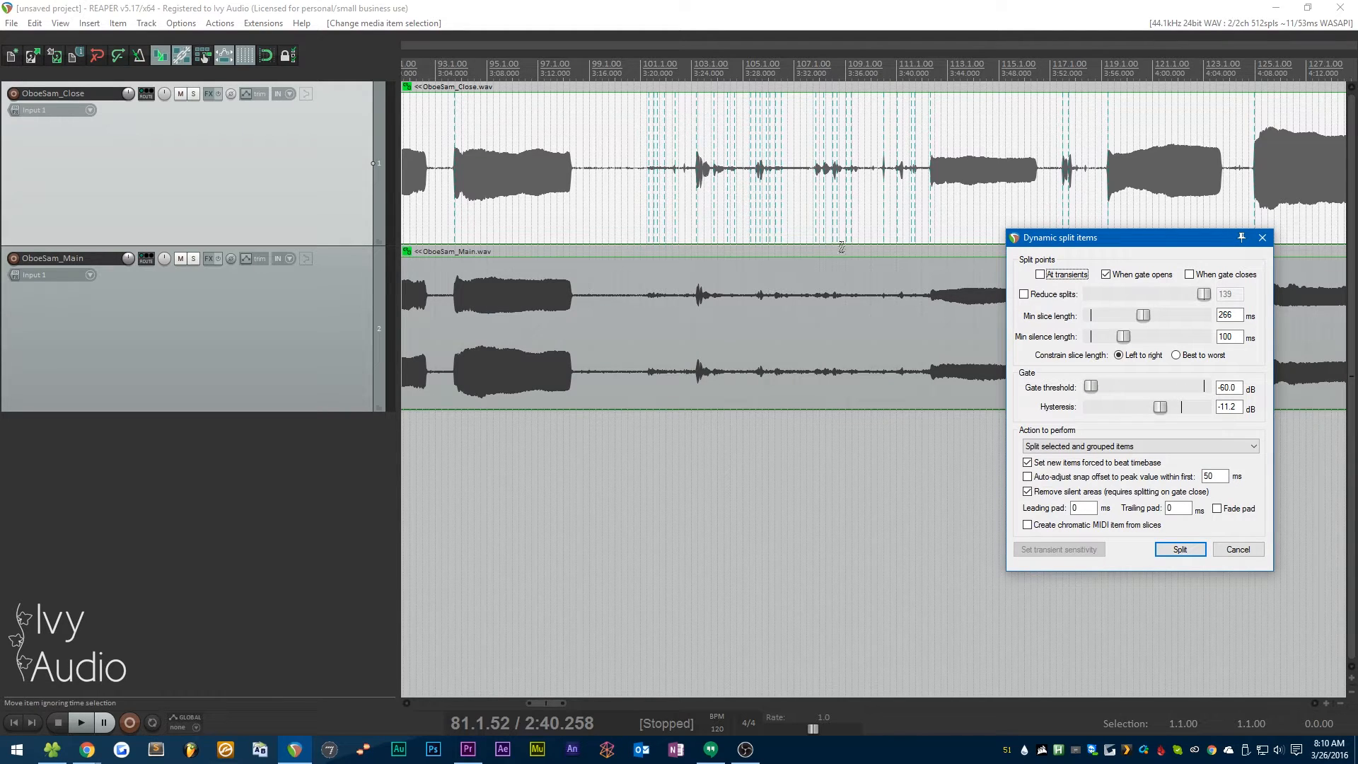
pyautogui.moveTo(1091, 387); pyautogui.dragTo(1135, 387)
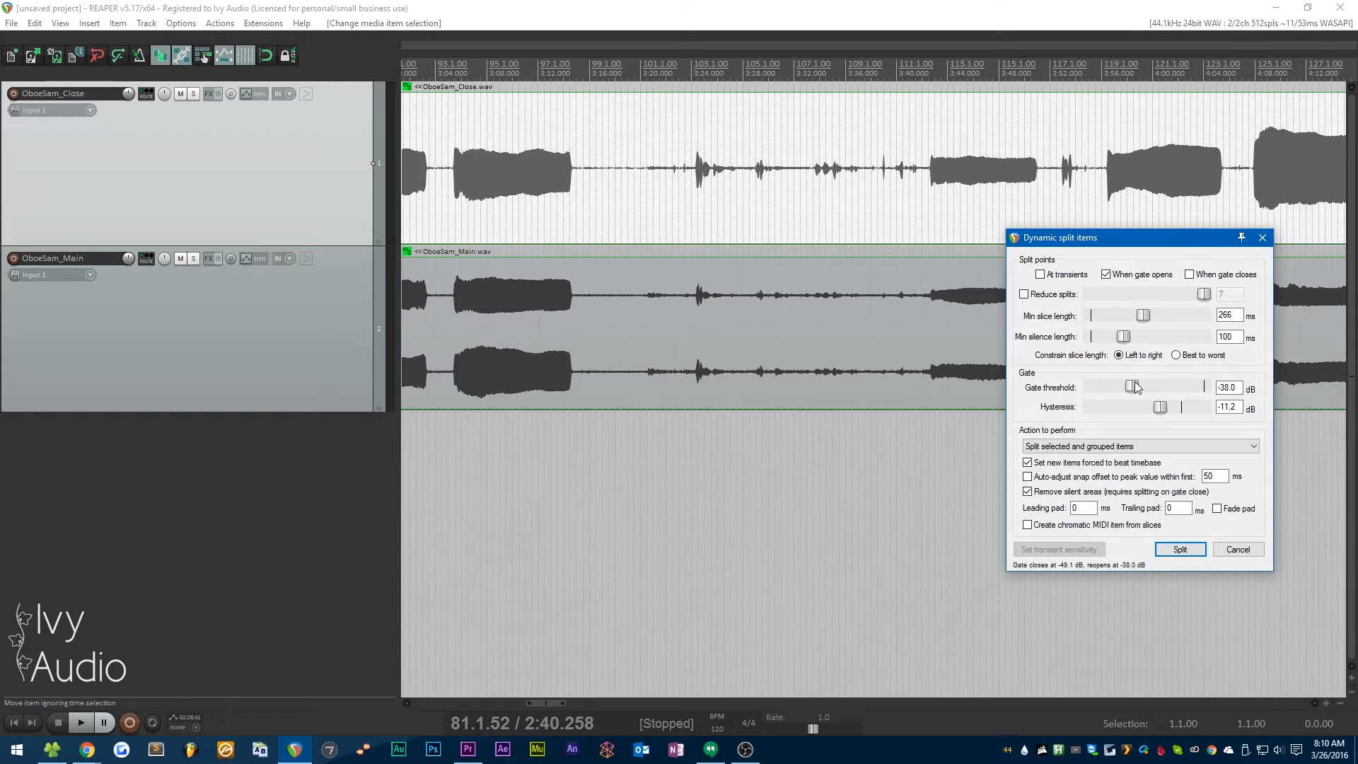
# Step: Examine the proposed split points across the sustain section for noise triggers and for accuracy at the note onsets
pyautogui.scroll(-5, 694, 207)
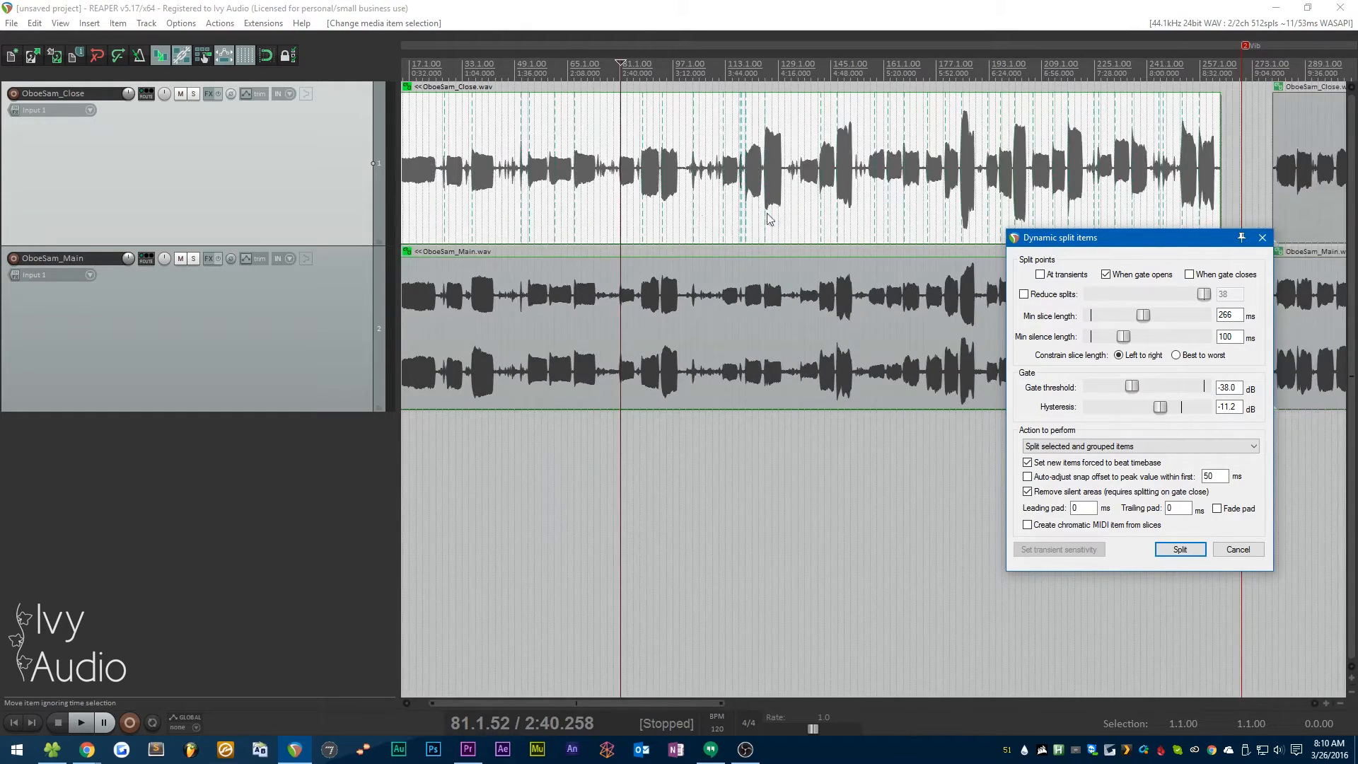
pyautogui.scroll(4, 947, 207)
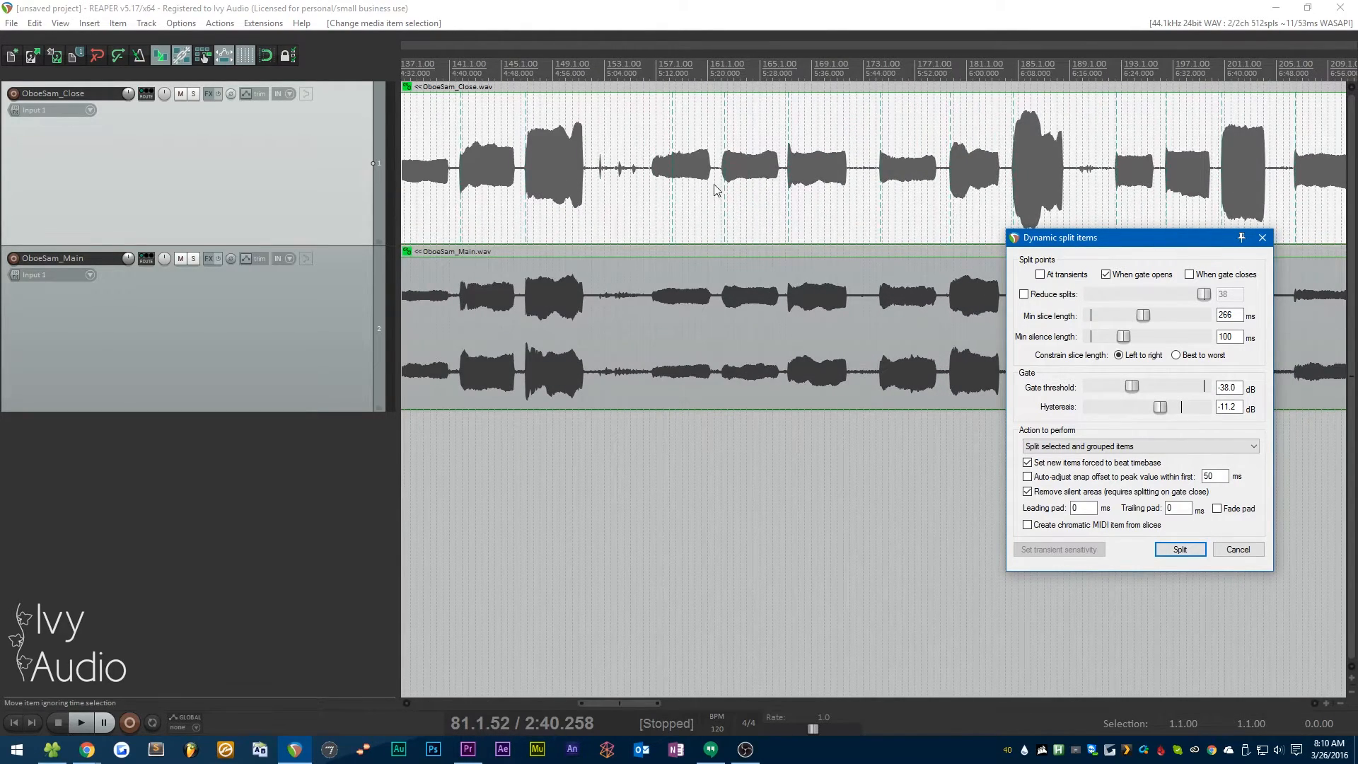
pyautogui.scroll(-2, 605, 191)
pyautogui.scroll(5, 1103, 169)
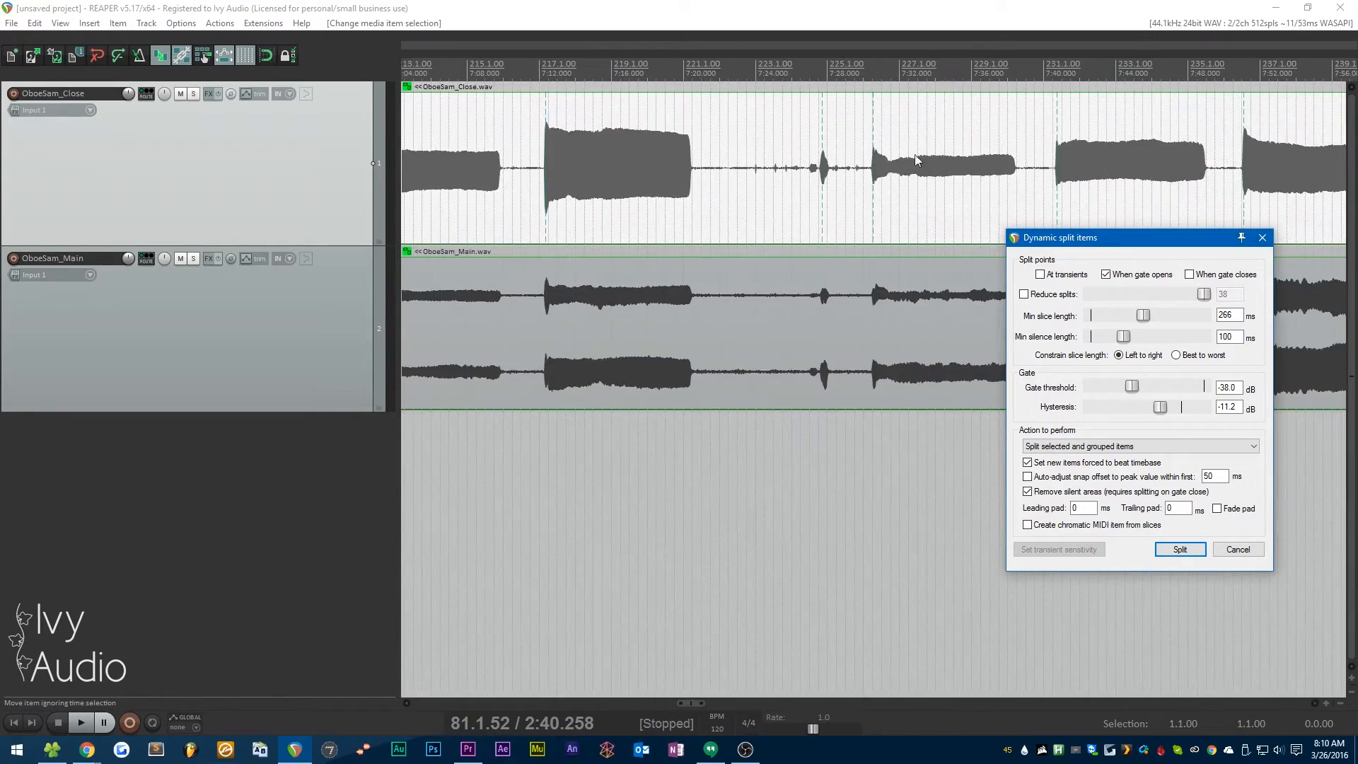
pyautogui.scroll(-4, 652, 193)
pyautogui.scroll(2, 975, 186)
pyautogui.scroll(2, 978, 176)
pyautogui.scroll(-7, 978, 176)
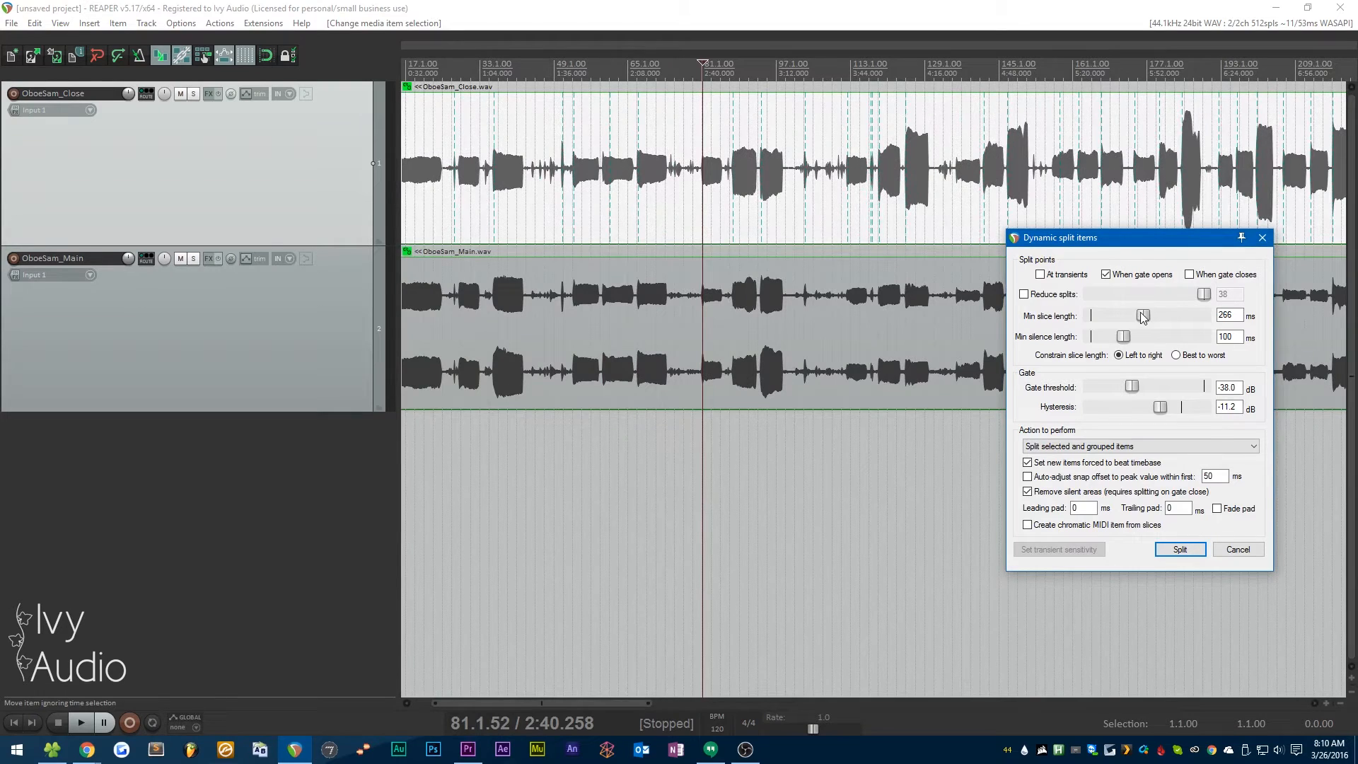
pyautogui.scroll(15, 1200, 176)
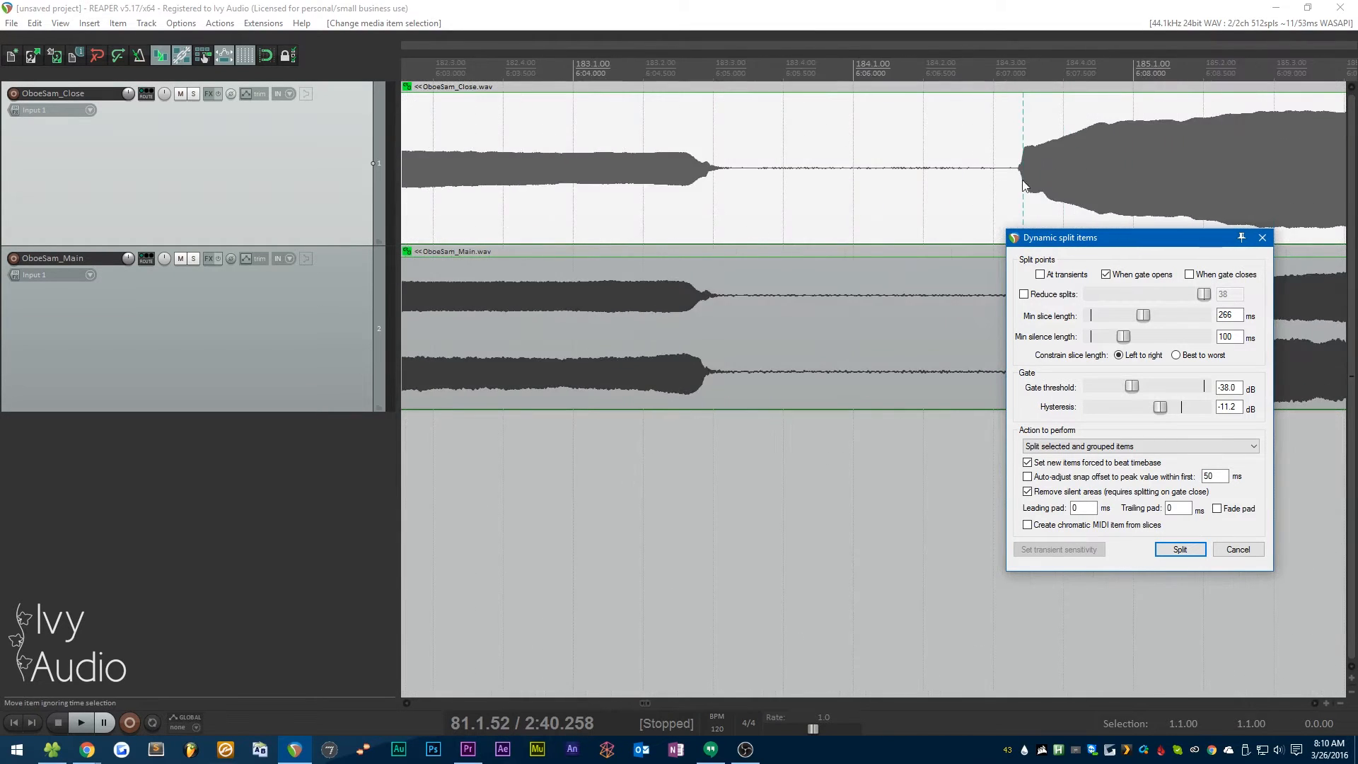
pyautogui.scroll(-2, 1110, 185)
pyautogui.scroll(-4, 1116, 185)
pyautogui.scroll(8, 935, 171)
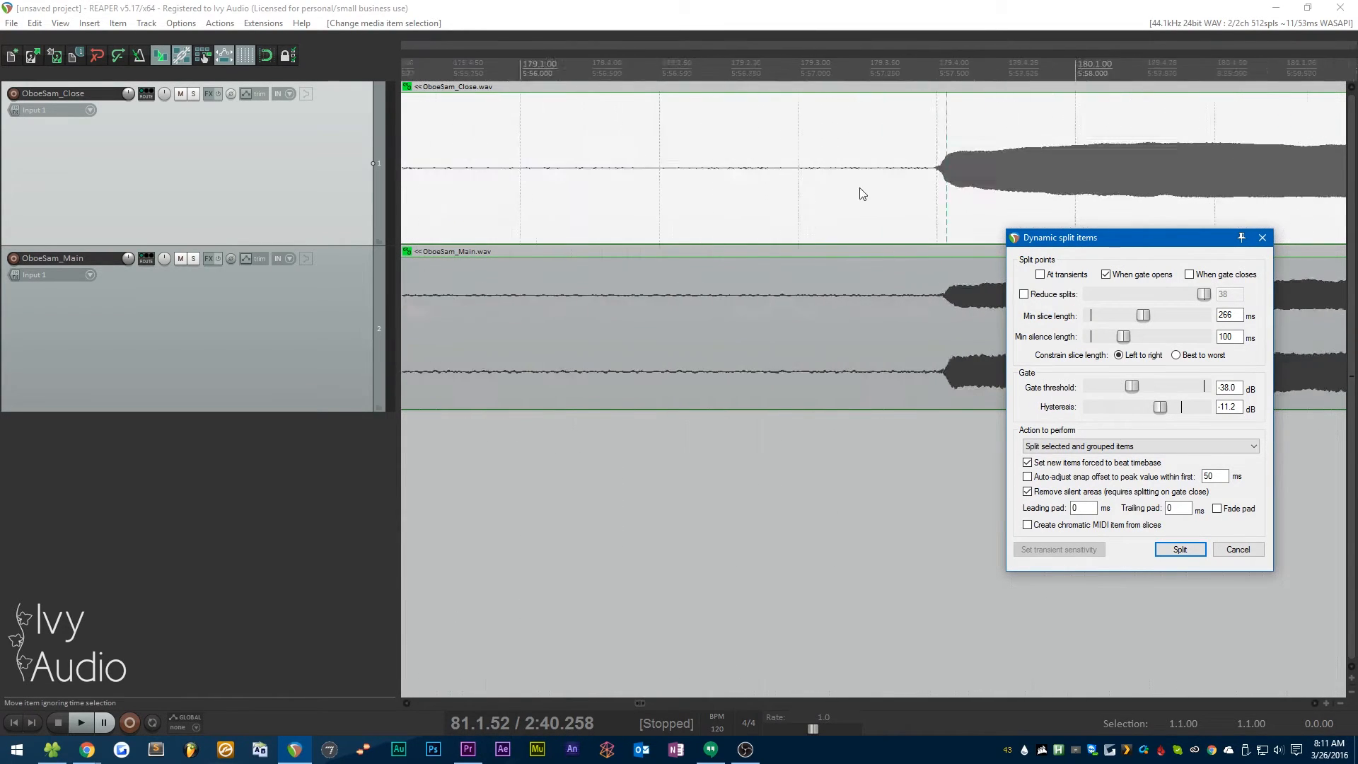
# Step: Try a minimum slice length of 187 ms for the dynamic split
pyautogui.moveTo(1138, 315); pyautogui.dragTo(1132, 315)
pyautogui.scroll(-2, 927, 190)
pyautogui.scroll(-12, 929, 191)
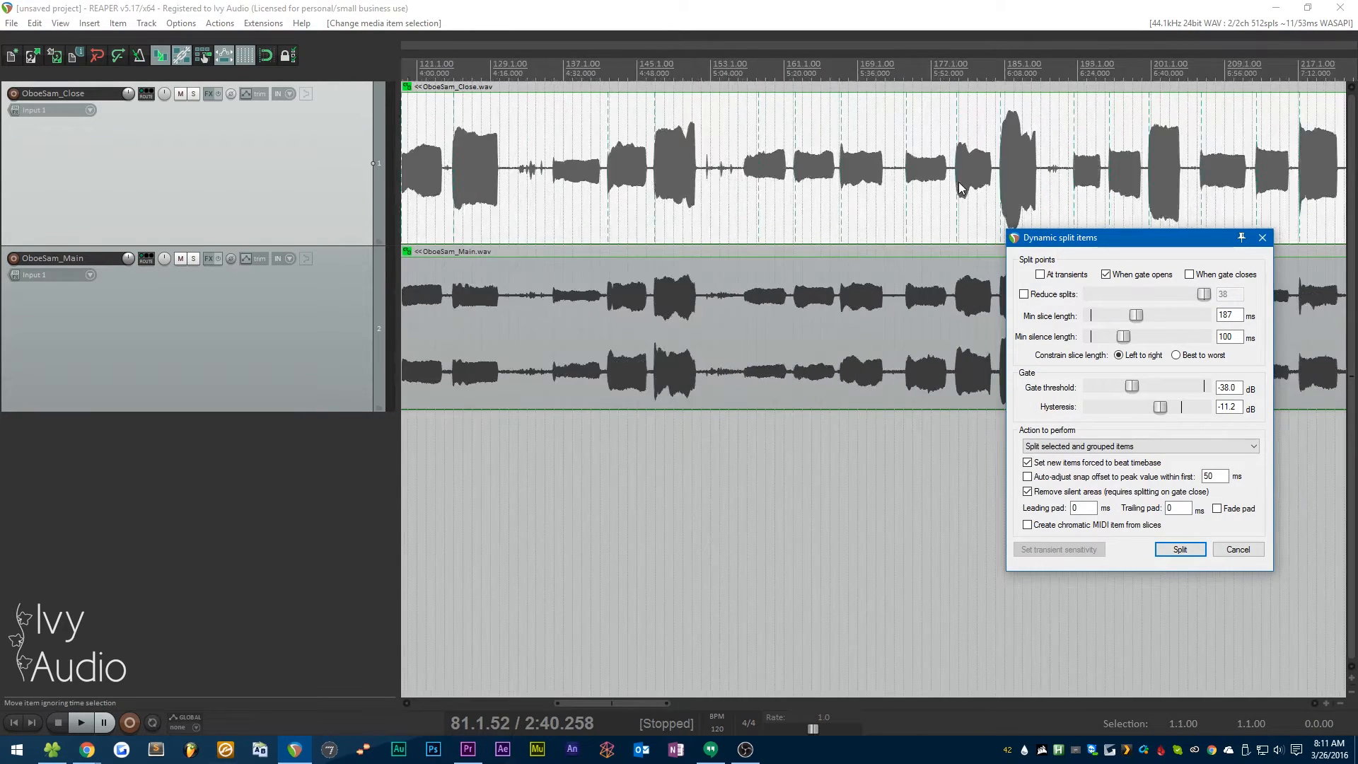
# Step: Set the minimum slice length to 1903 ms and check the split points around the short noises between notes
pyautogui.scroll(4, 574, 193)
pyautogui.scroll(4, 614, 189)
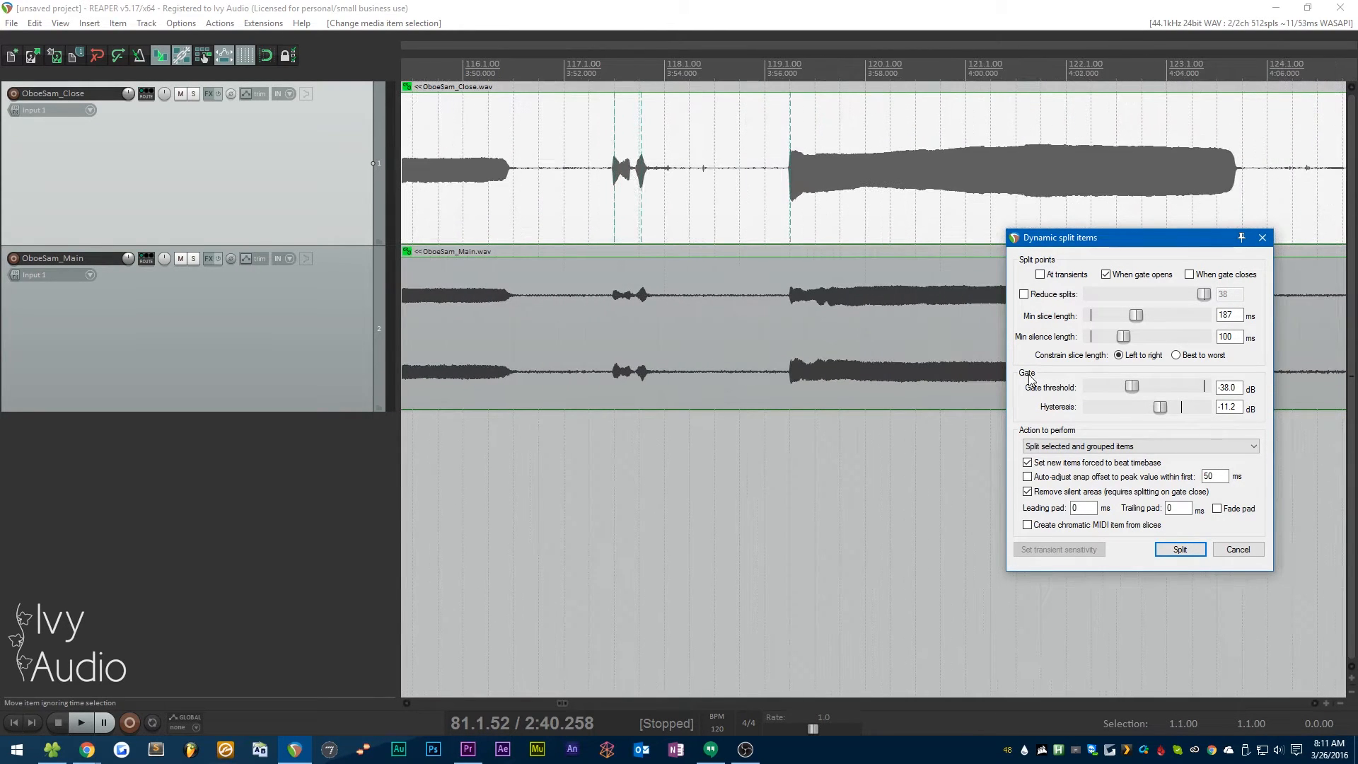
pyautogui.moveTo(1135, 315); pyautogui.dragTo(1186, 321)
pyautogui.scroll(-4, 614, 194)
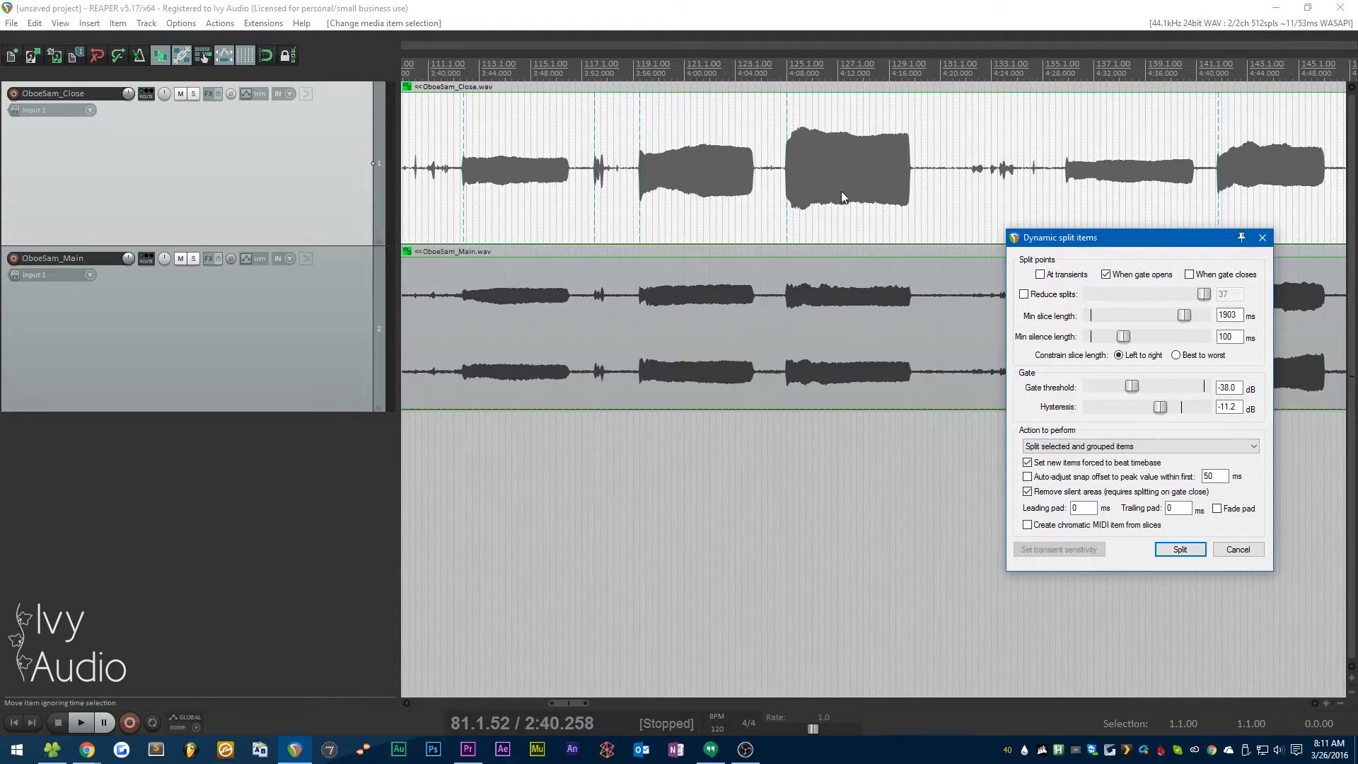
# Step: Set the dynamic split's minimum slice length to 800 ms and gate threshold to -42.9 dB, and check the resulting split points
pyautogui.moveTo(1186, 321); pyautogui.dragTo(1171, 322)
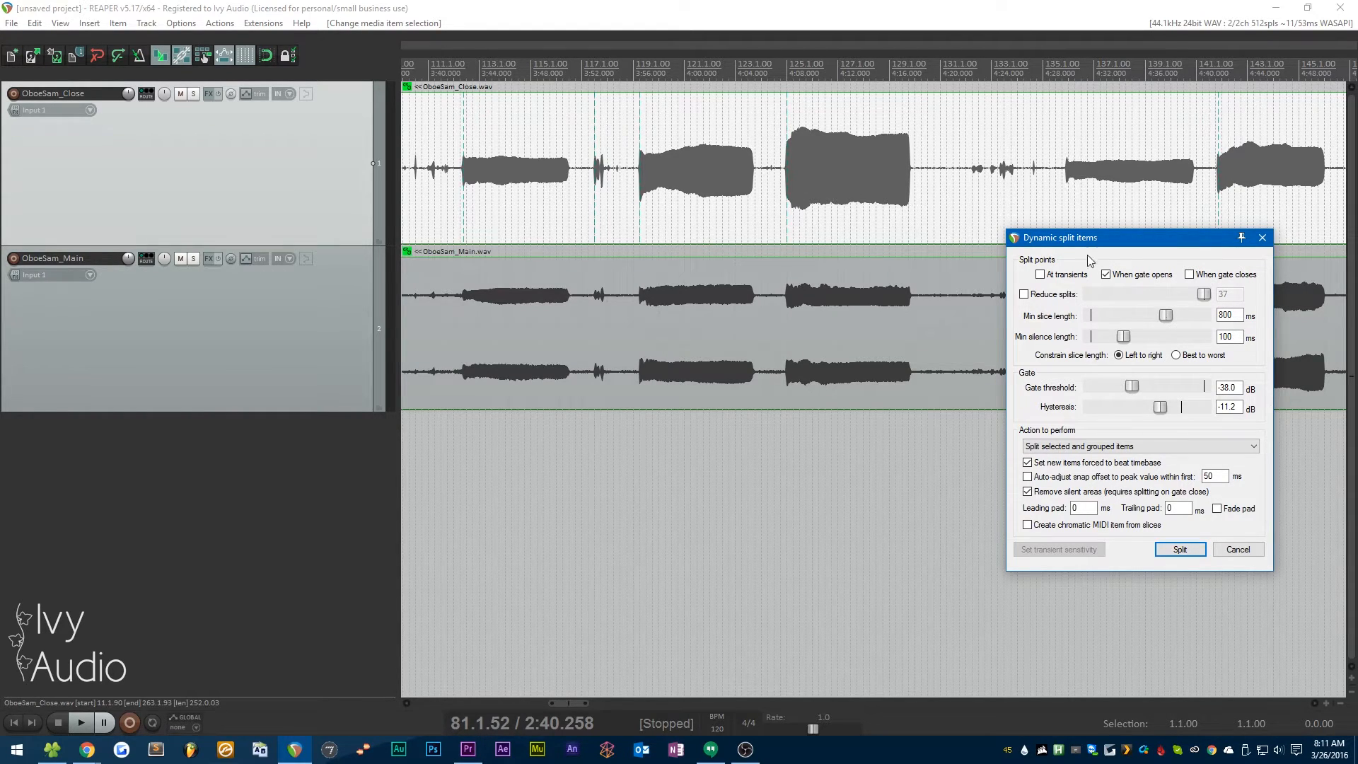
pyautogui.moveTo(1131, 388); pyautogui.dragTo(1123, 389)
pyautogui.scroll(-4, 955, 184)
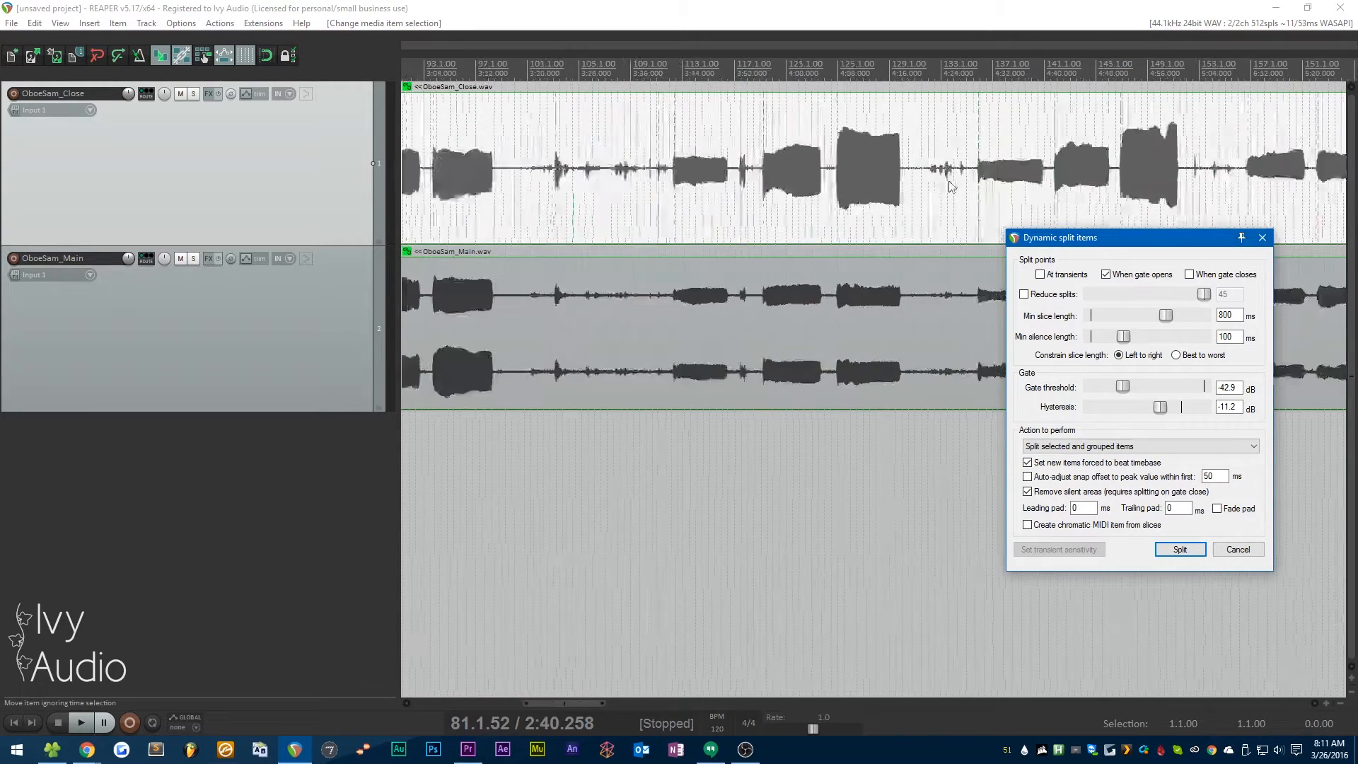
pyautogui.scroll(-3, 927, 177)
pyautogui.scroll(-3, 697, 185)
pyautogui.scroll(1, 469, 189)
pyautogui.scroll(5, 469, 190)
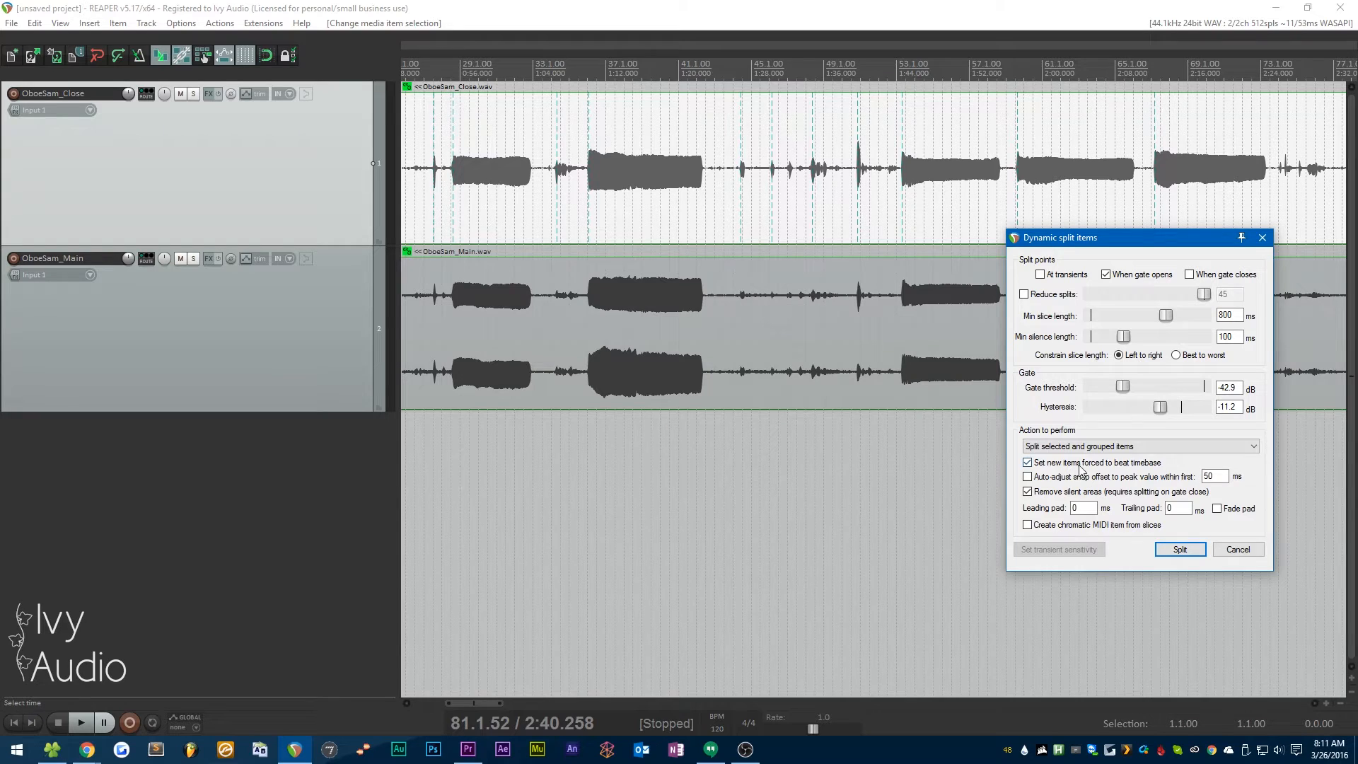
# Step: Split the sustain section dynamically with the action Split selected and grouped items
pyautogui.click(1107, 450)
pyautogui.click(1091, 467)
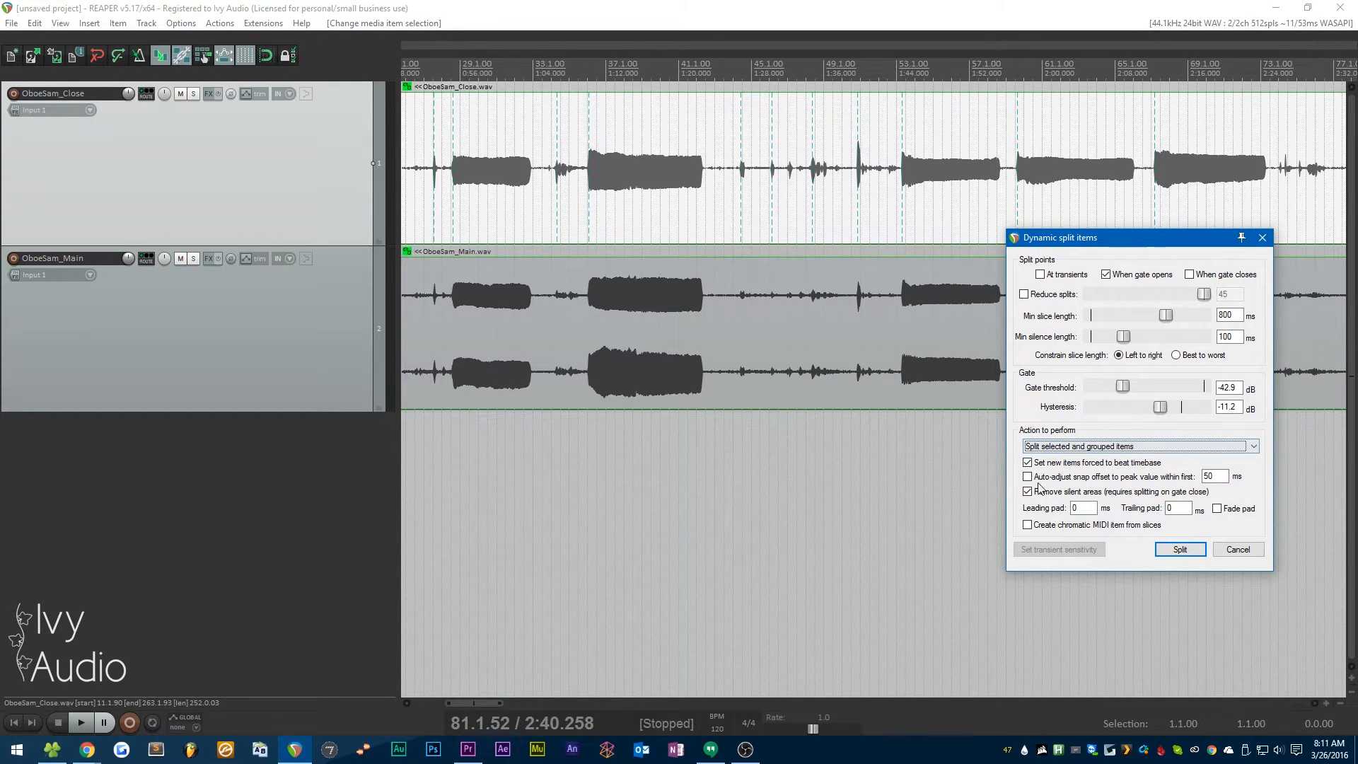
pyautogui.click(1195, 550)
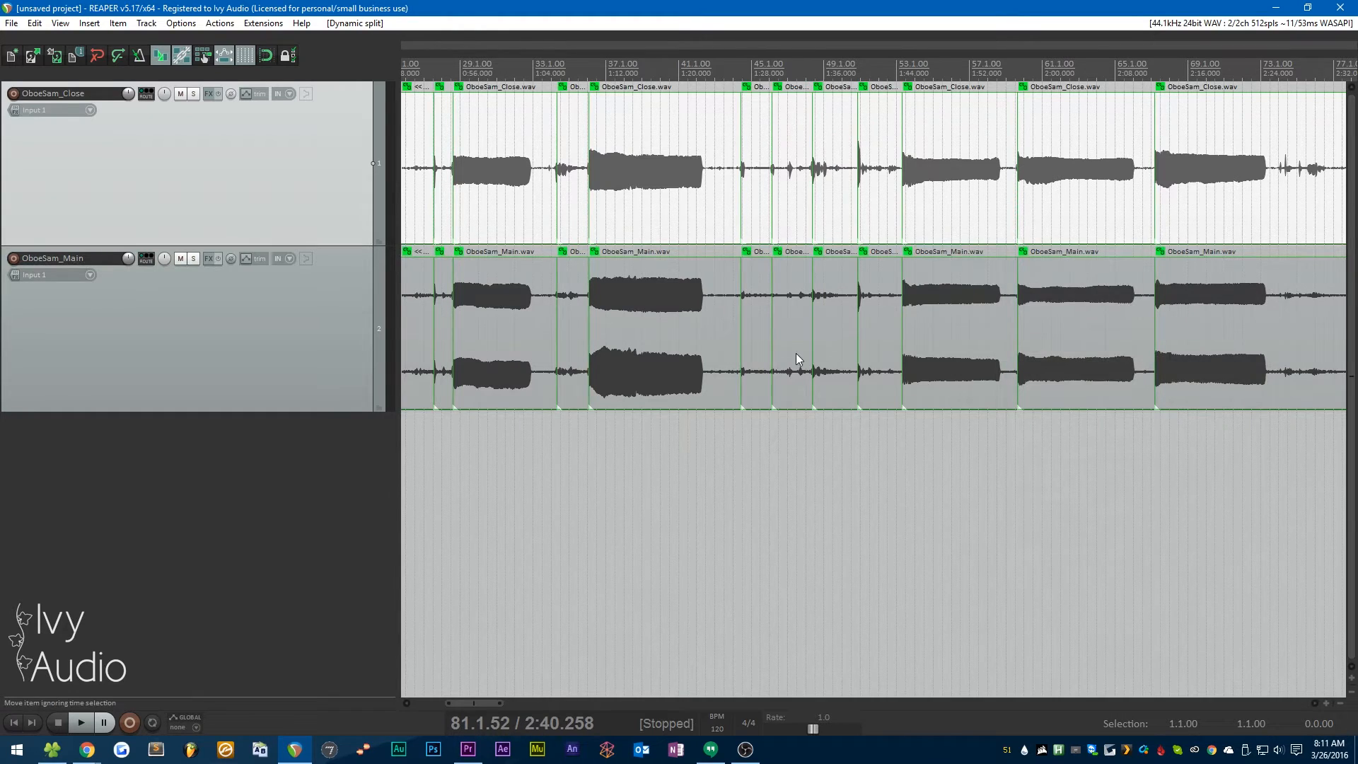
# Step: Select all sustain slices on both tracks and shorten their ends together by about 1 second to leave gaps between them
pyautogui.scroll(-5, 795, 353)
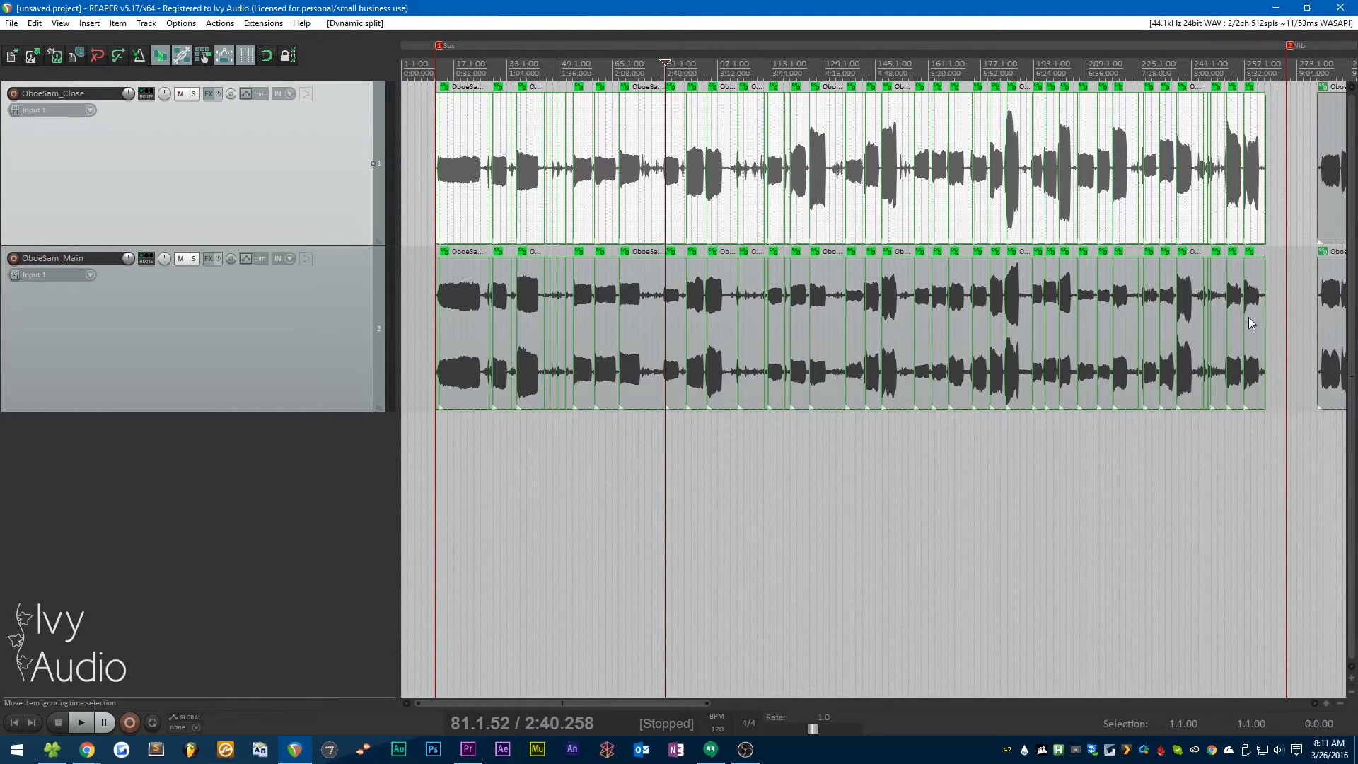
pyautogui.moveTo(1275, 453); pyautogui.dragTo(414, 173)
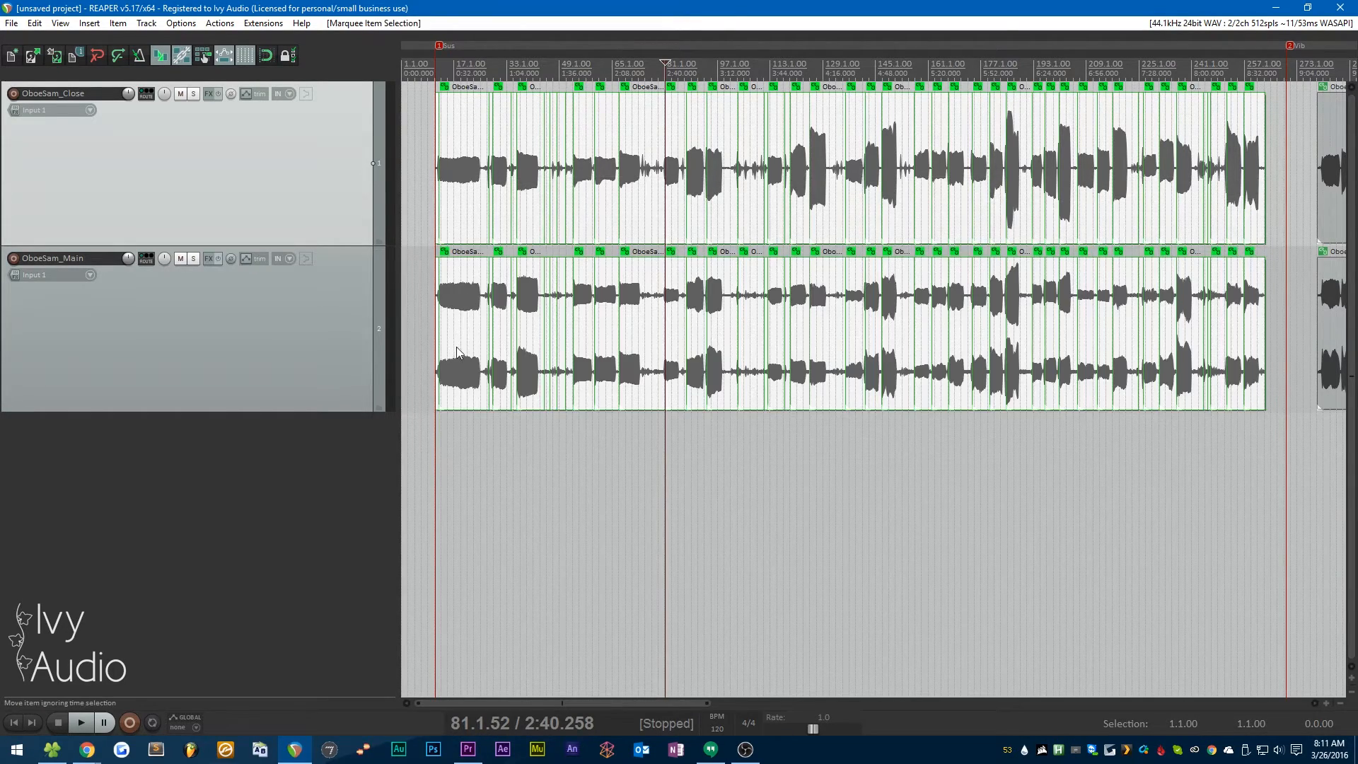
pyautogui.scroll(10, 454, 350)
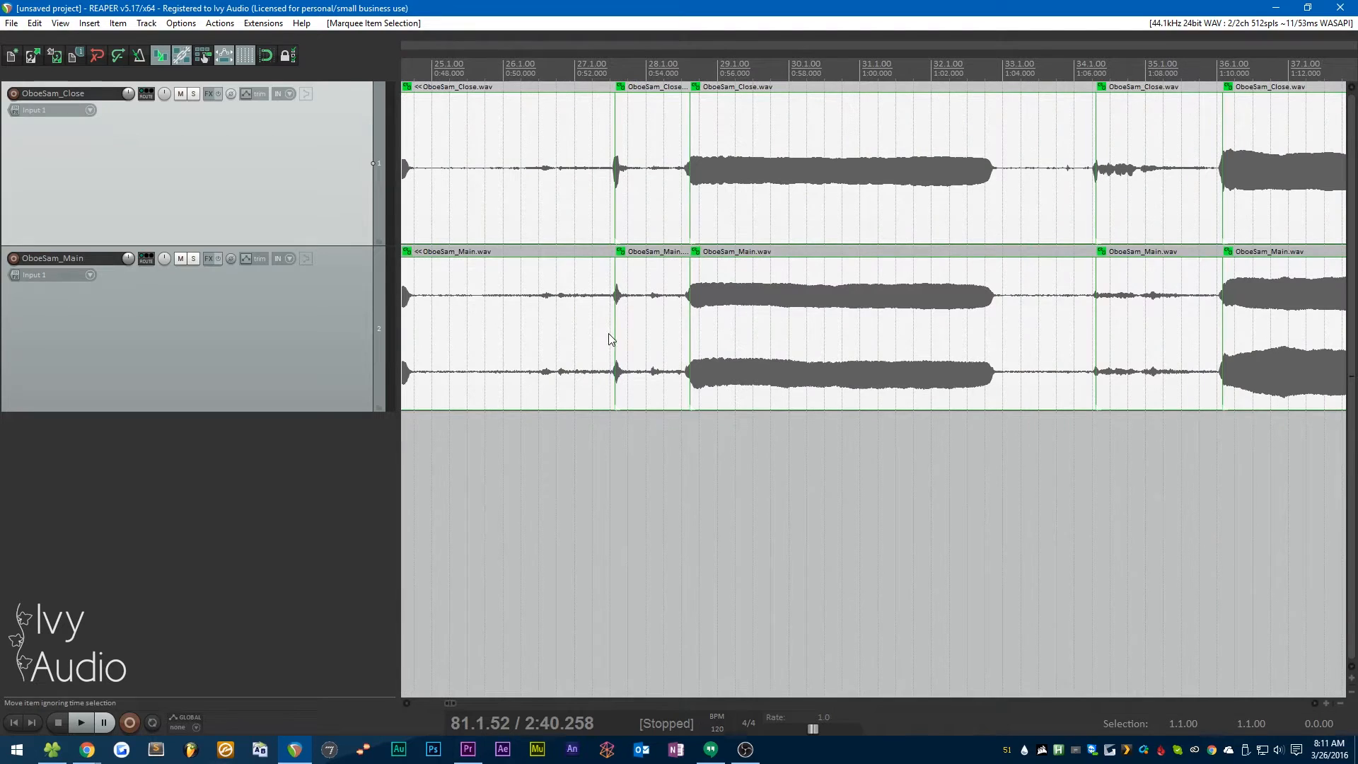
pyautogui.moveTo(607, 335); pyautogui.dragTo(567, 337)
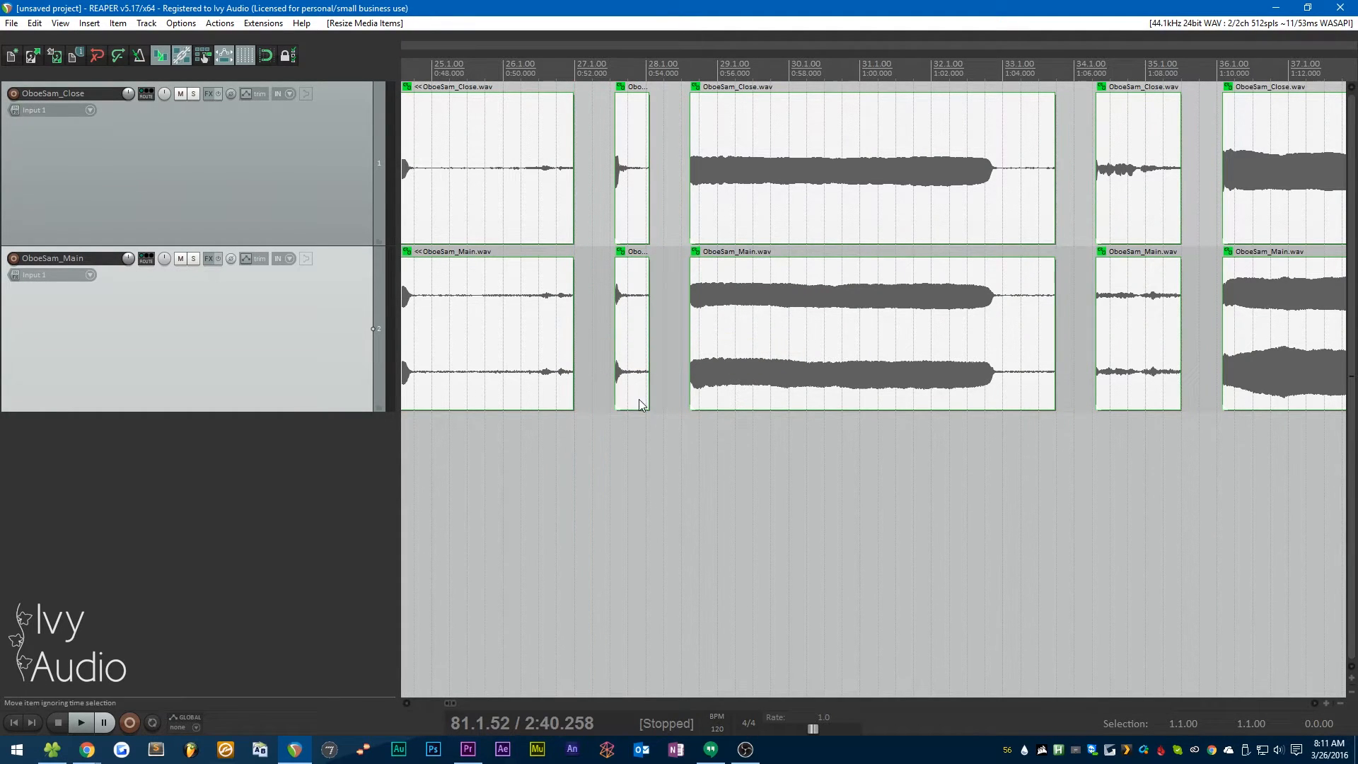
# Step: Locate the noise-only slices among the sustain notes and select the run of four short ones on both tracks
pyautogui.scroll(-5, 591, 381)
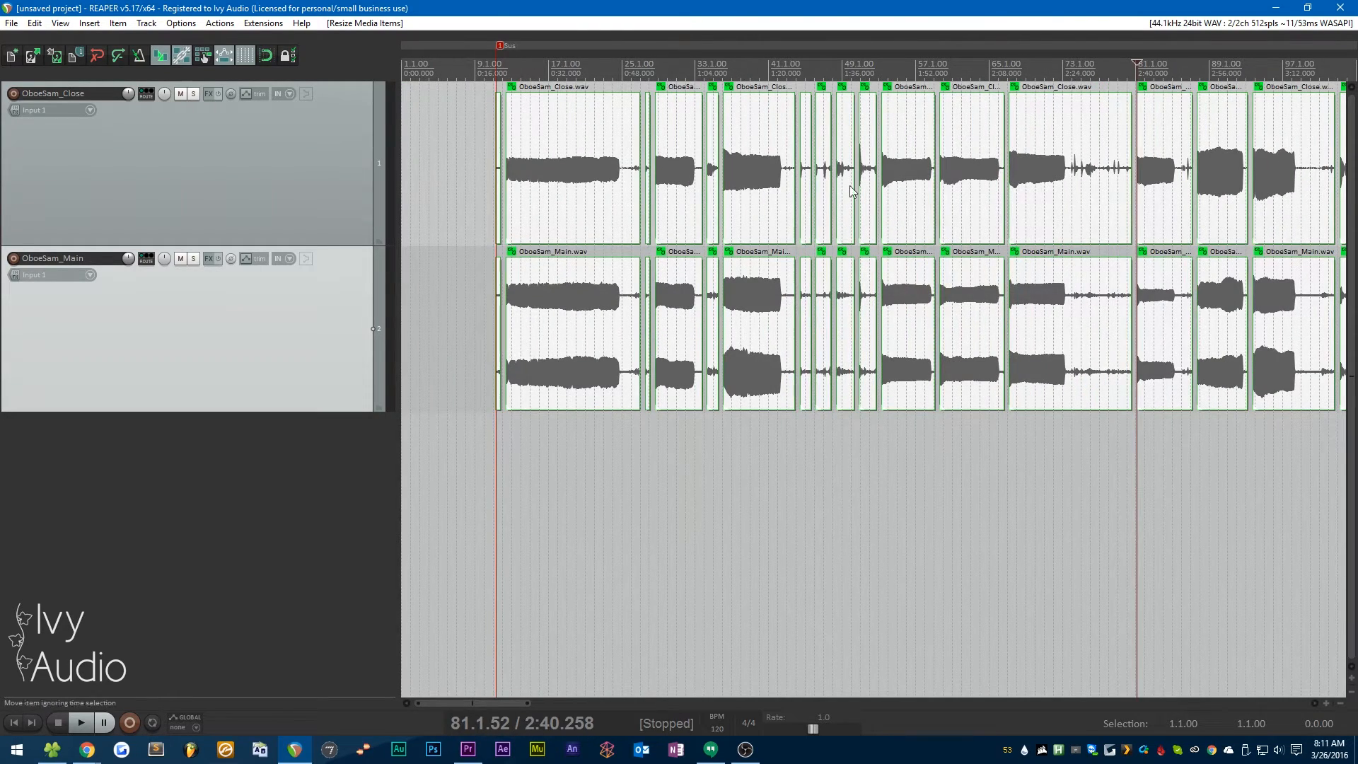
pyautogui.scroll(3, 858, 271)
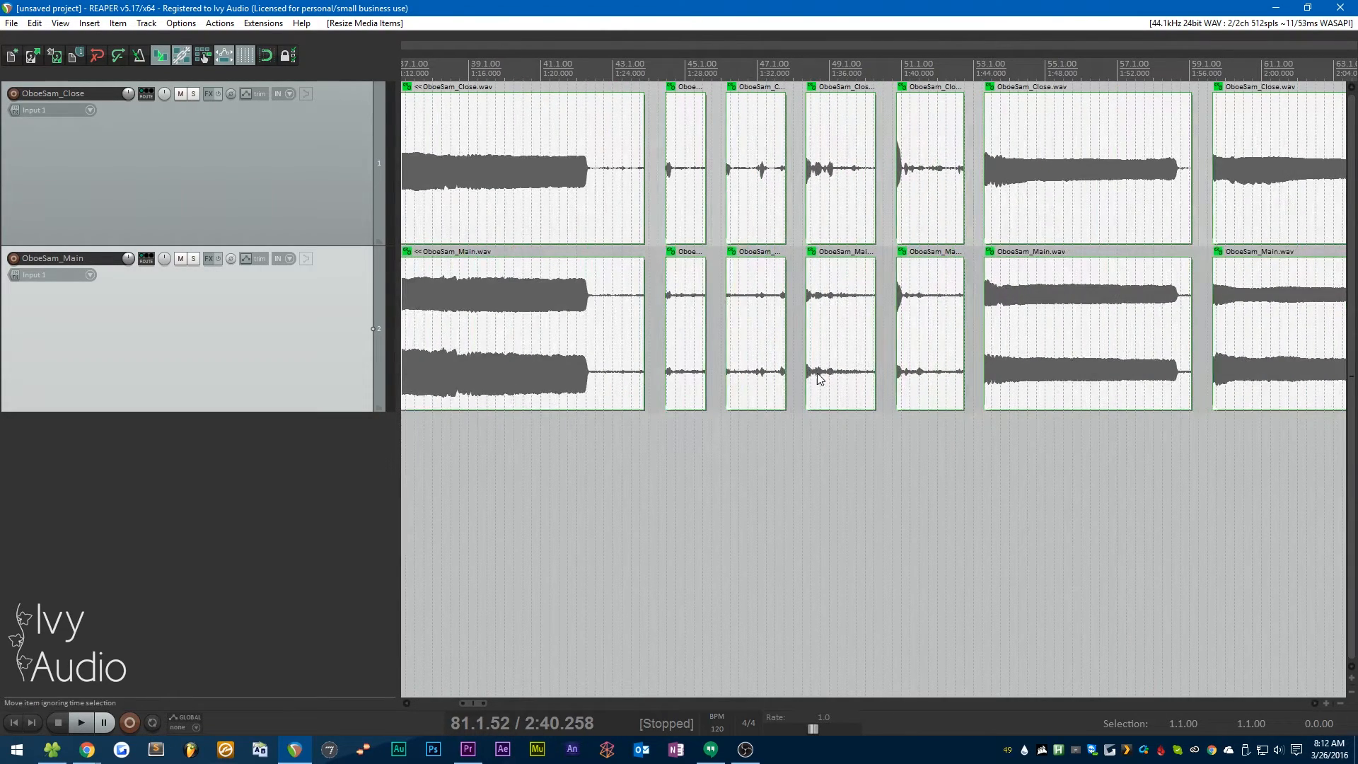
pyautogui.moveTo(941, 451); pyautogui.dragTo(685, 183)
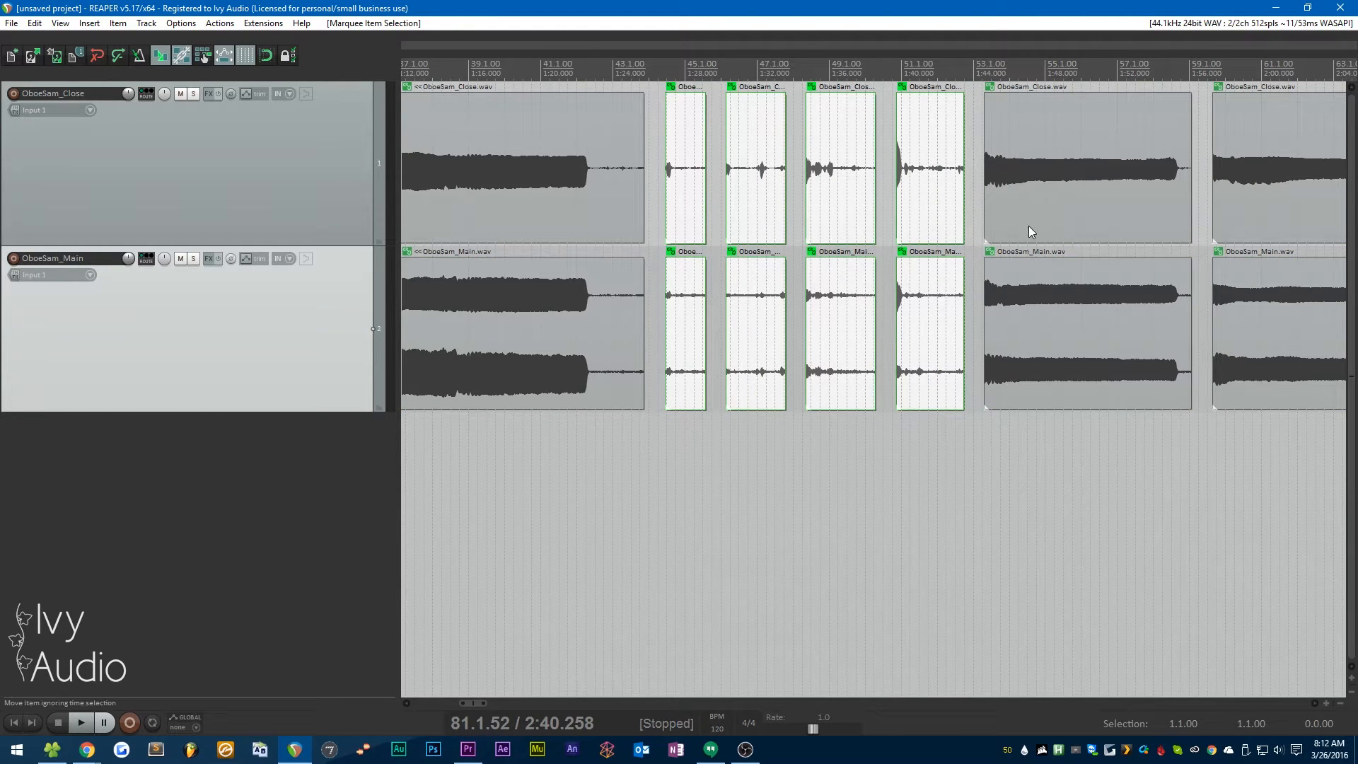
pyautogui.scroll(-5, 870, 298)
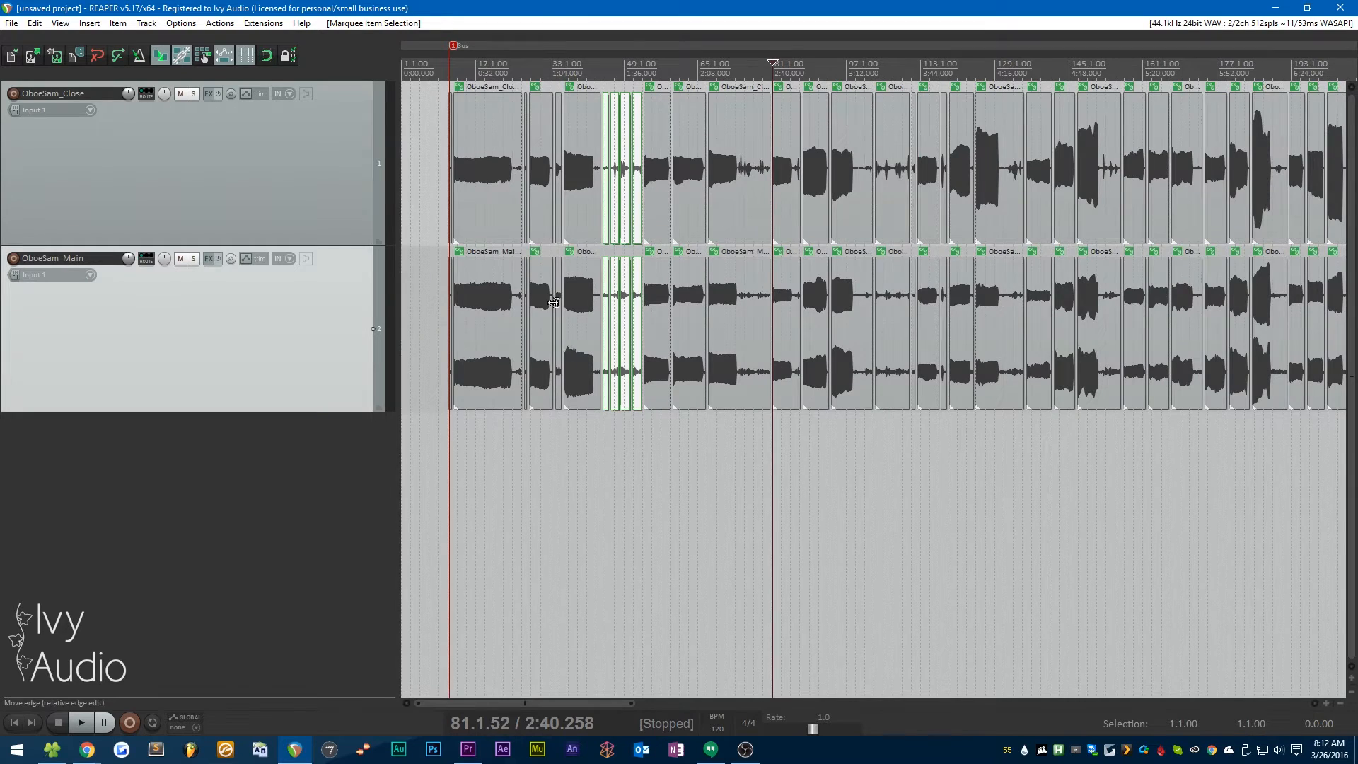
pyautogui.scroll(7, 507, 330)
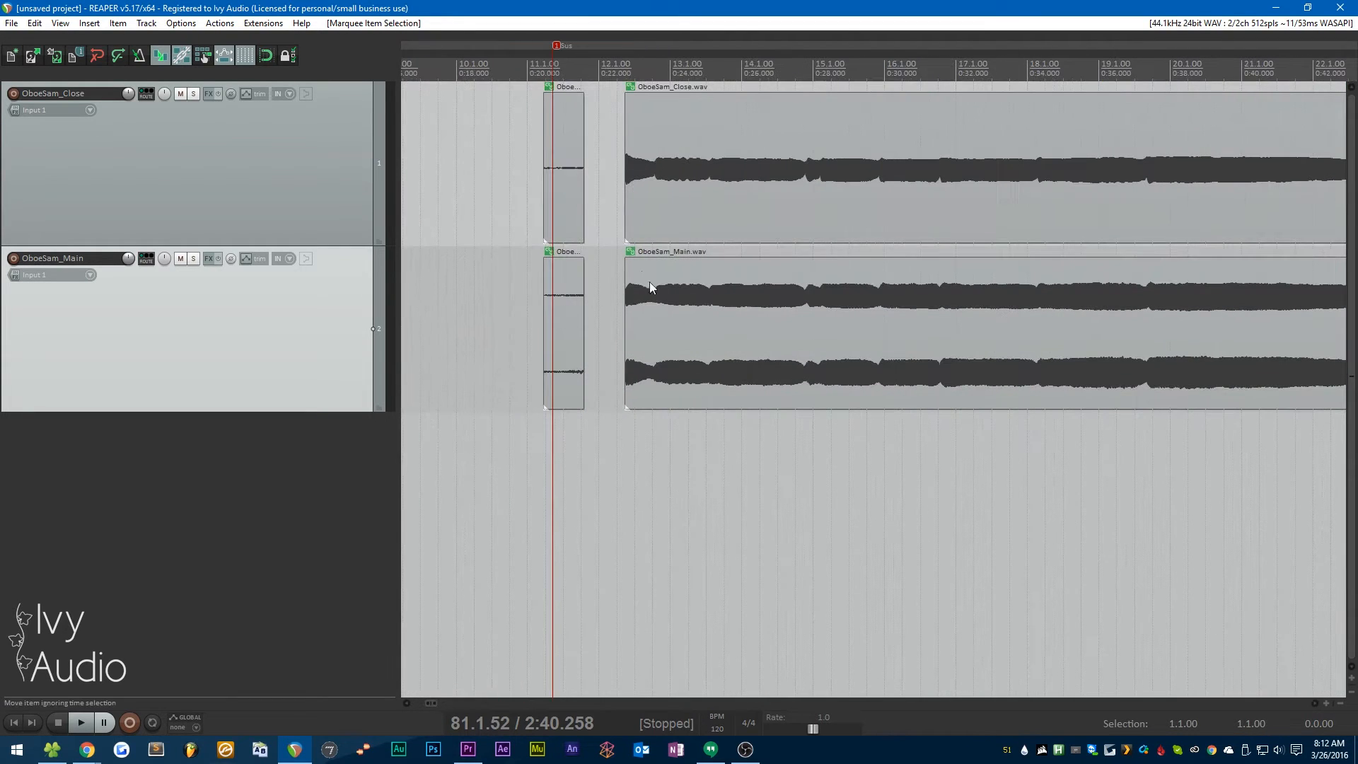
pyautogui.scroll(-5, 555, 380)
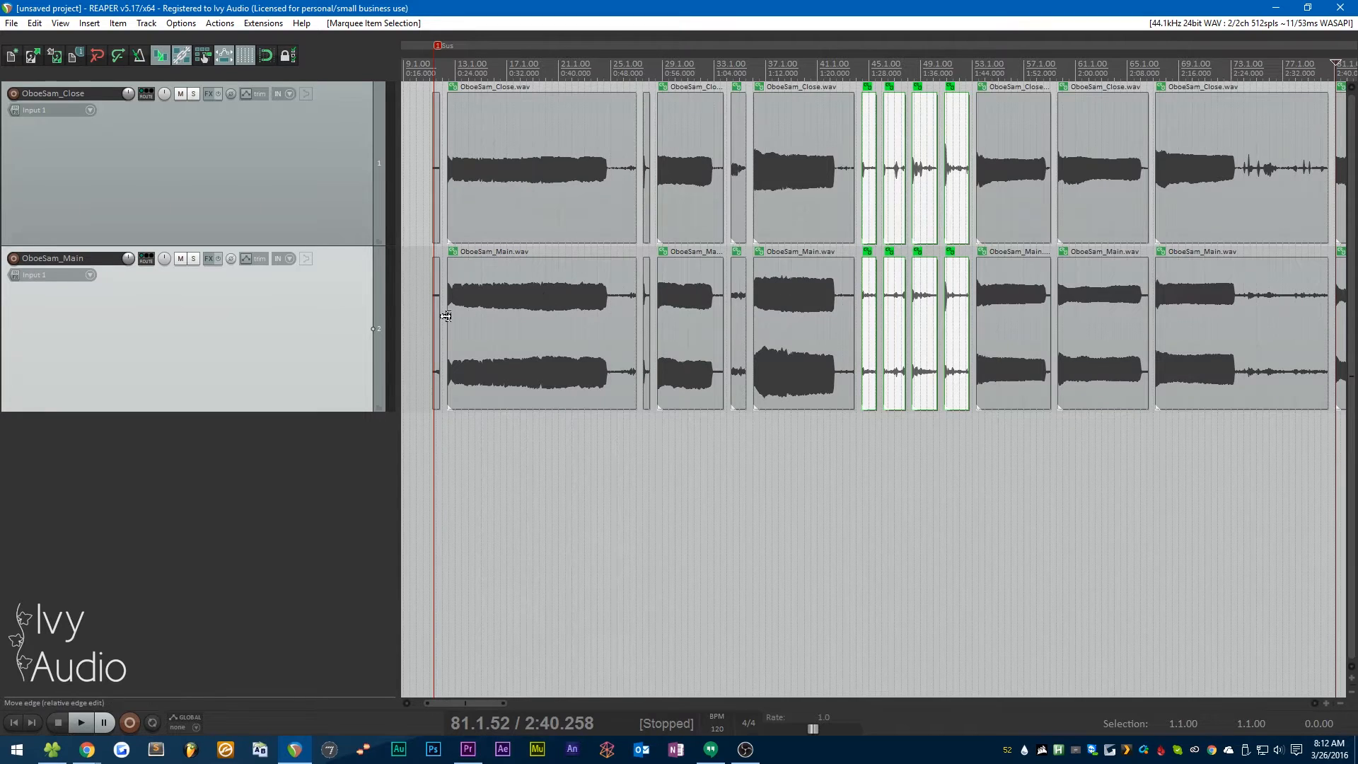
# Step: Delete the silent slice before the first sustain note and the short noise slices after the first notes on both tracks
pyautogui.scroll(4, 446, 316)
pyautogui.moveTo(437, 395); pyautogui.dragTo(516, 186)
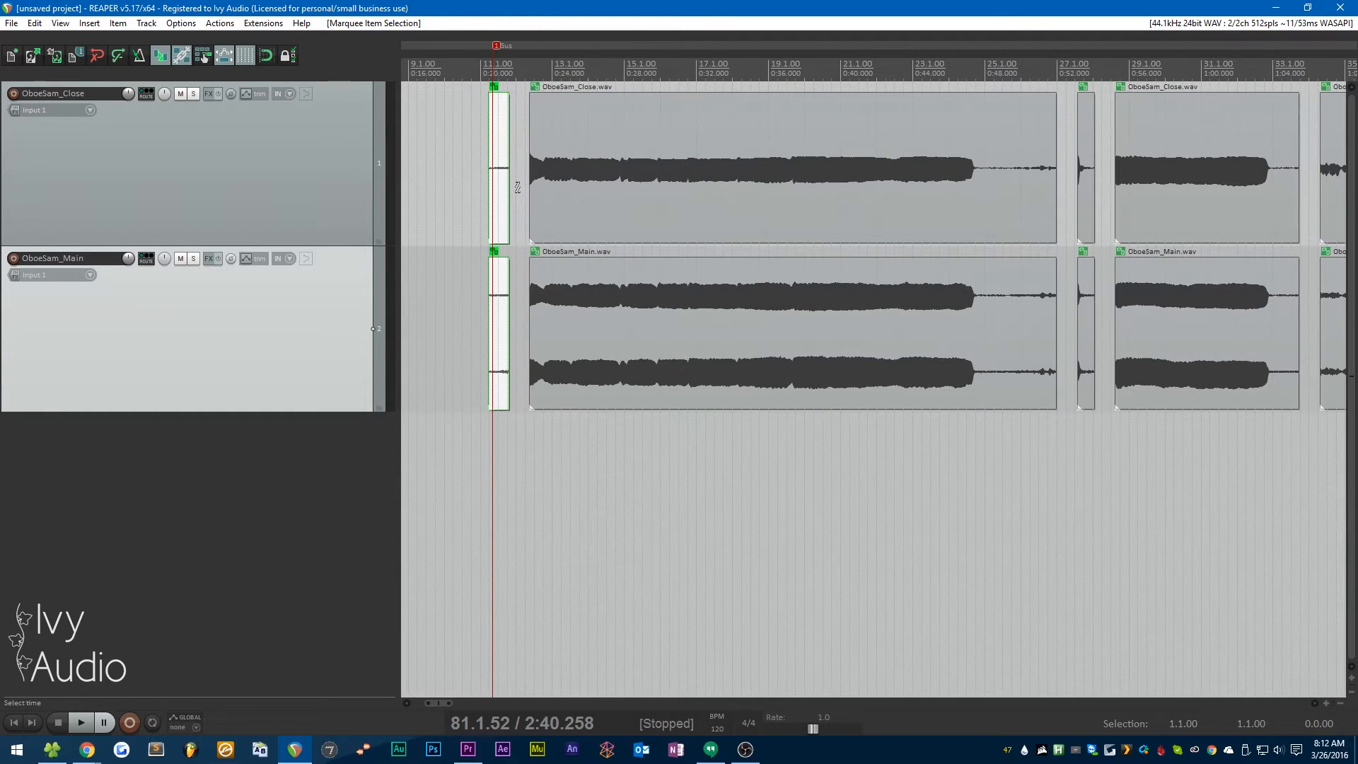
pyautogui.press('Delete')
pyautogui.moveTo(1080, 434); pyautogui.dragTo(1086, 184)
pyautogui.press('Delete')
pyautogui.scroll(-2, 1085, 183)
pyautogui.moveTo(770, 441); pyautogui.dragTo(772, 187)
pyautogui.press('Delete')
# Step: Delete the noise-only slices further along the sustain section from both tracks
pyautogui.scroll(-4, 772, 186)
pyautogui.moveTo(1189, 451); pyautogui.dragTo(1158, 171)
pyautogui.press('Delete')
pyautogui.scroll(4, 1273, 424)
pyautogui.moveTo(873, 473); pyautogui.dragTo(877, 184)
pyautogui.press('Delete')
pyautogui.scroll(-3, 1200, 363)
pyautogui.scroll(-3, 982, 333)
pyautogui.scroll(4, 1016, 325)
# Step: Trim the trailing noise from the overlong sustain slices and delete the remaining noise-only slice on both tracks
pyautogui.moveTo(1020, 324); pyautogui.dragTo(977, 324)
pyautogui.moveTo(1046, 446); pyautogui.dragTo(1049, 186)
pyautogui.press('Delete')
pyautogui.scroll(-3, 1049, 187)
pyautogui.scroll(3, 1061, 212)
pyautogui.moveTo(1070, 195); pyautogui.dragTo(822, 194)
# Step: Split the grouped vibrato section dynamically with the same settings, after checking its proposed split points
pyautogui.scroll(-5, 533, 446)
pyautogui.scroll(-4, 698, 342)
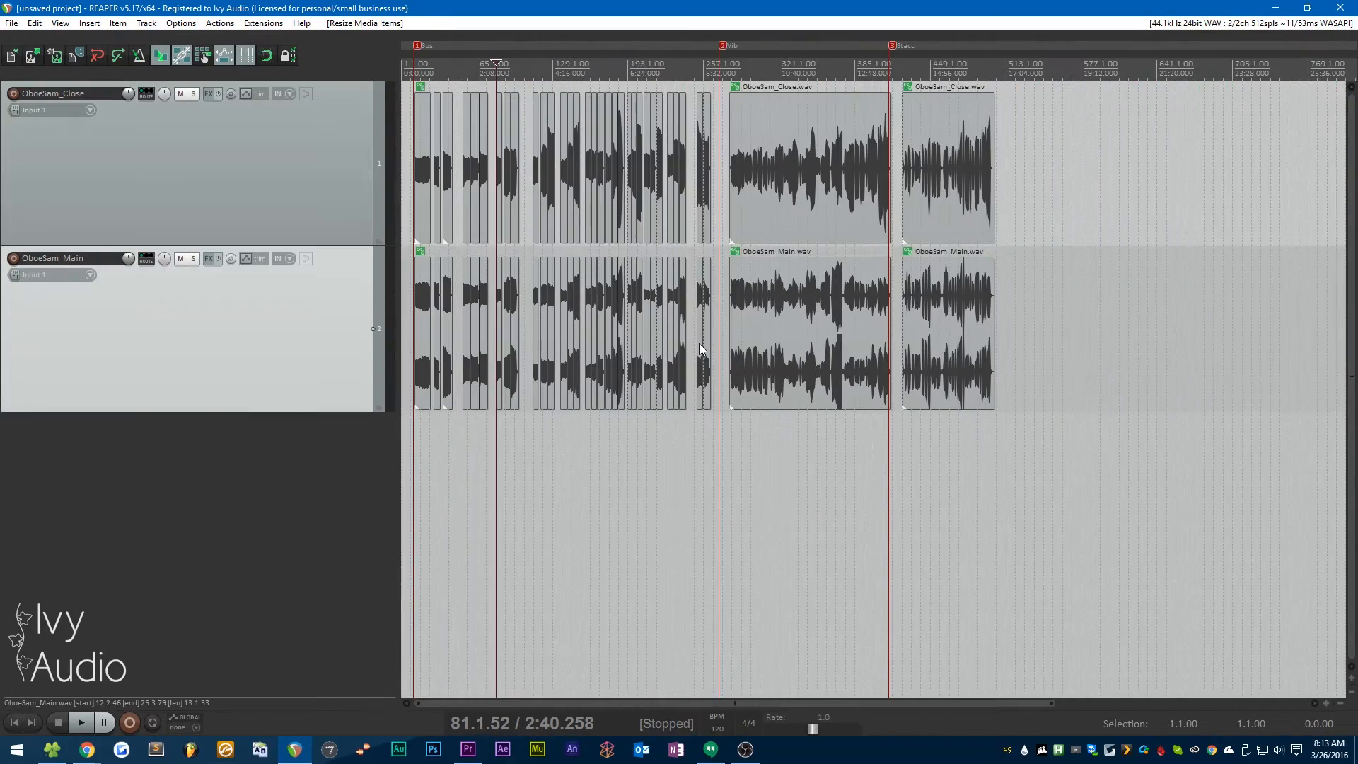
pyautogui.scroll(5, 567, 330)
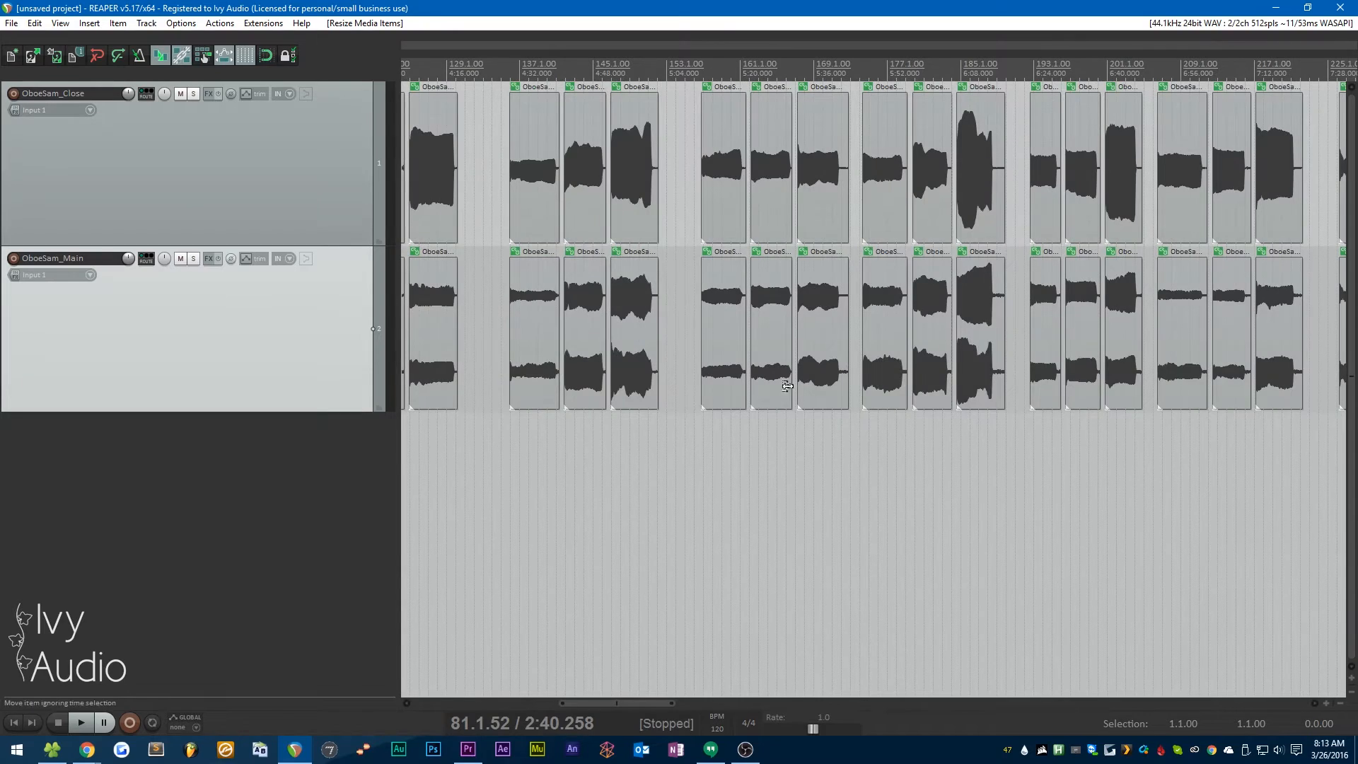
pyautogui.scroll(-5, 515, 376)
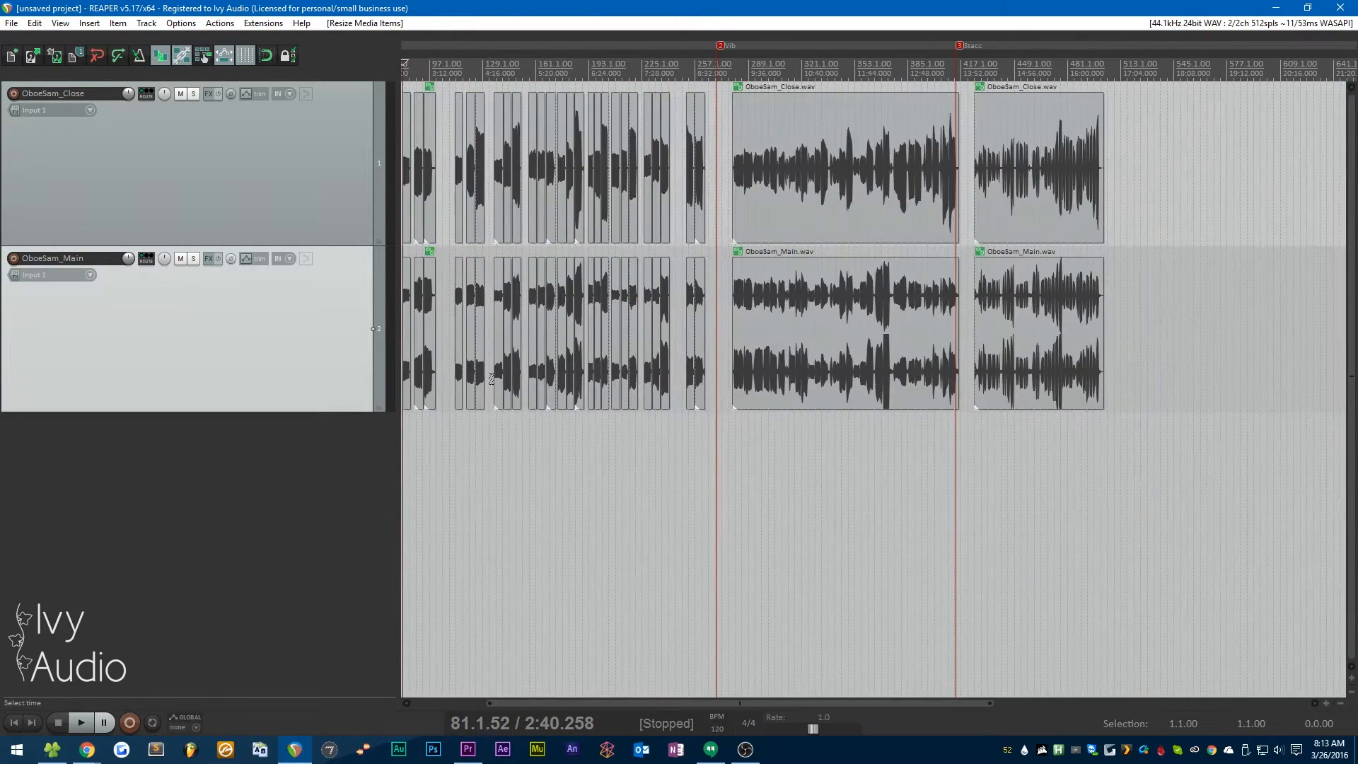
pyautogui.click(799, 164)
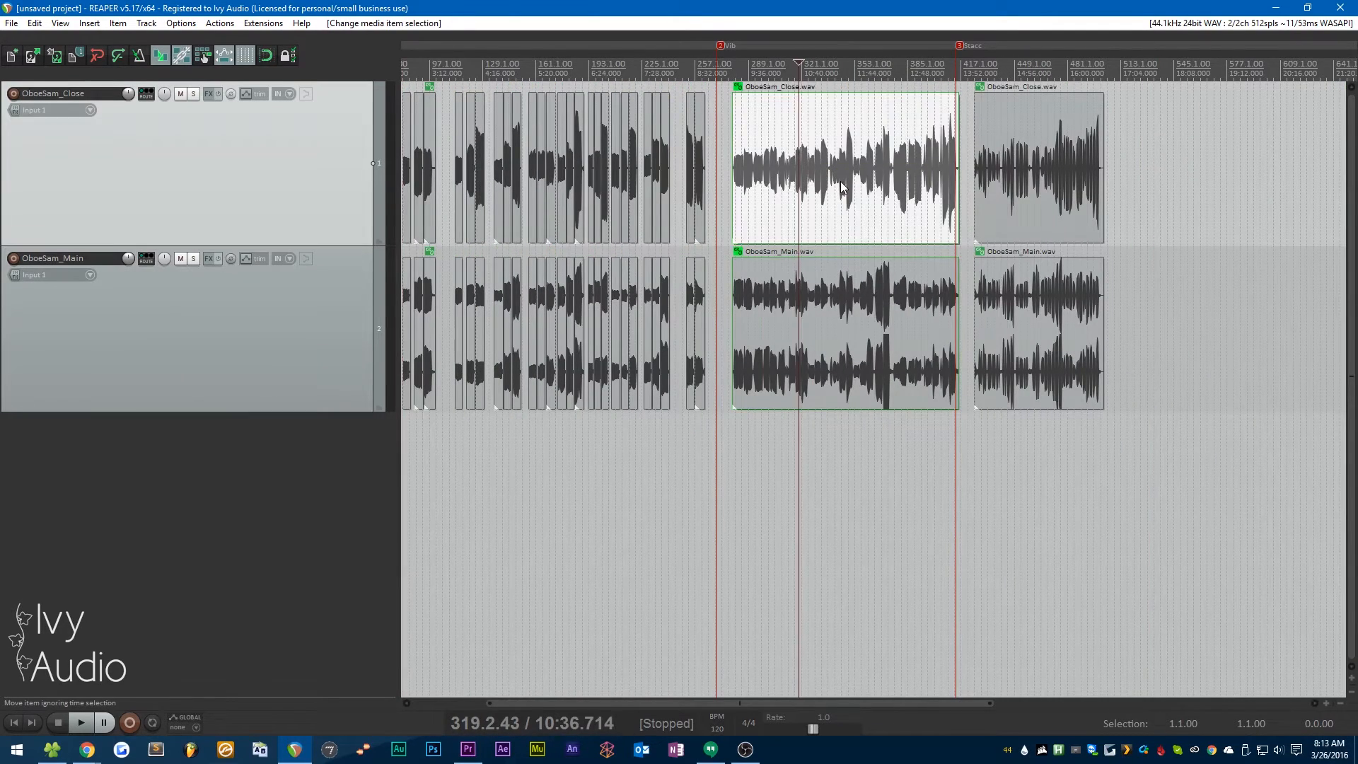
pyautogui.scroll(2, 839, 187)
pyautogui.scroll(2, 839, 187)
pyautogui.press('d')
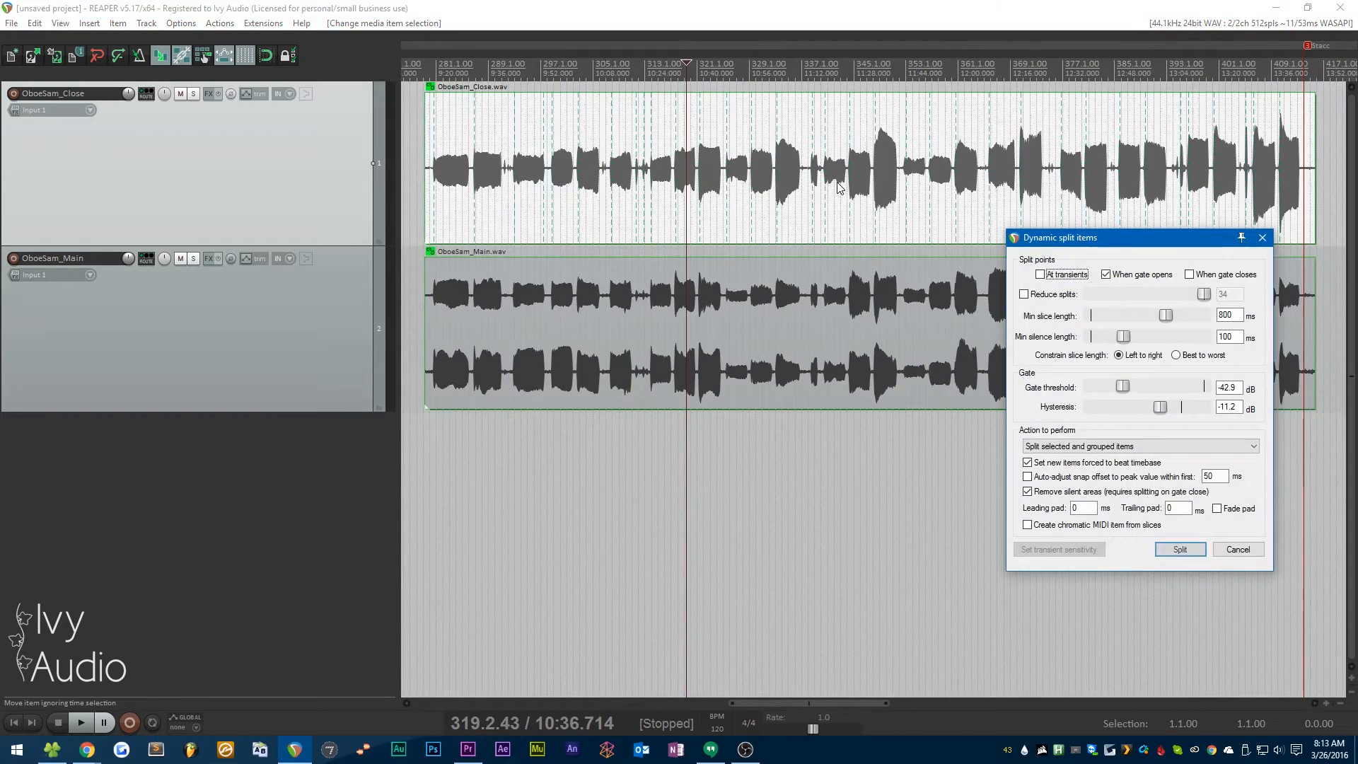
pyautogui.scroll(2, 547, 186)
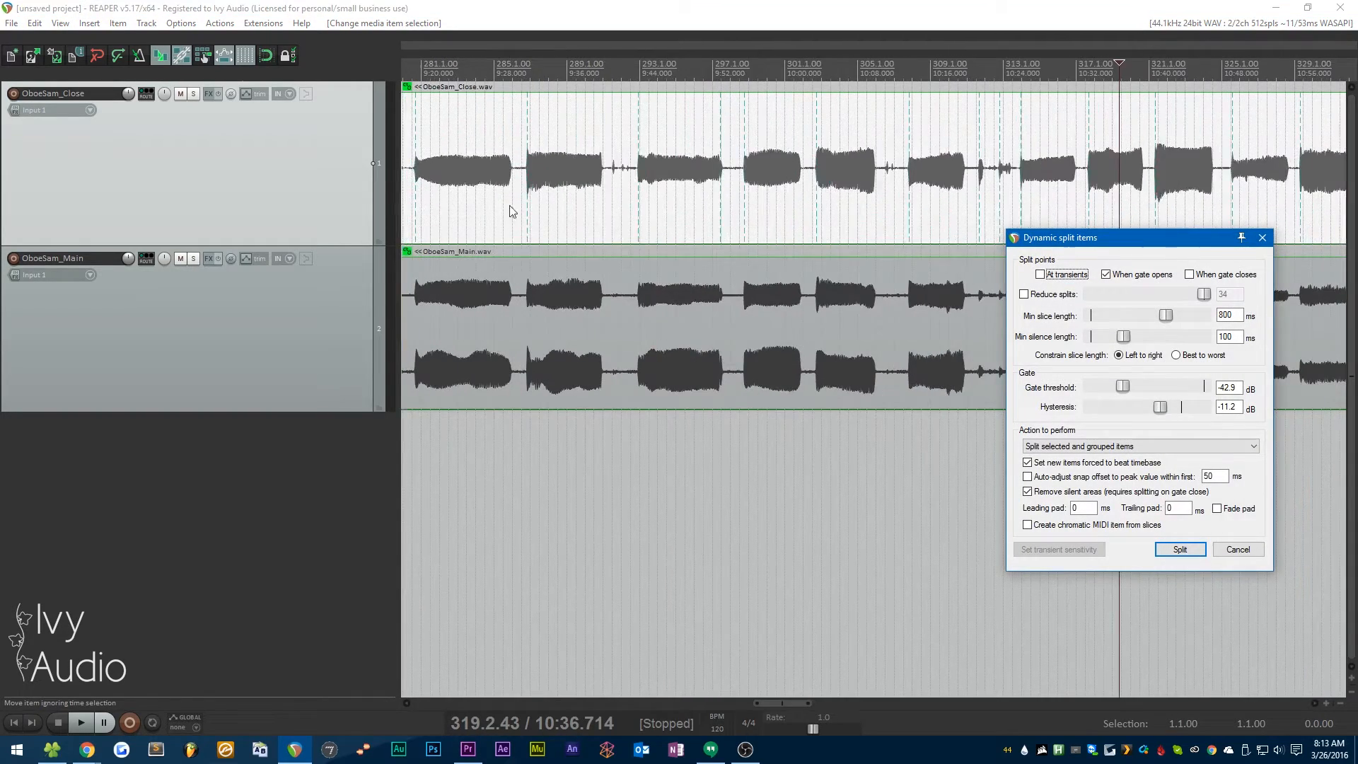
pyautogui.hscroll(5, 527, 218)
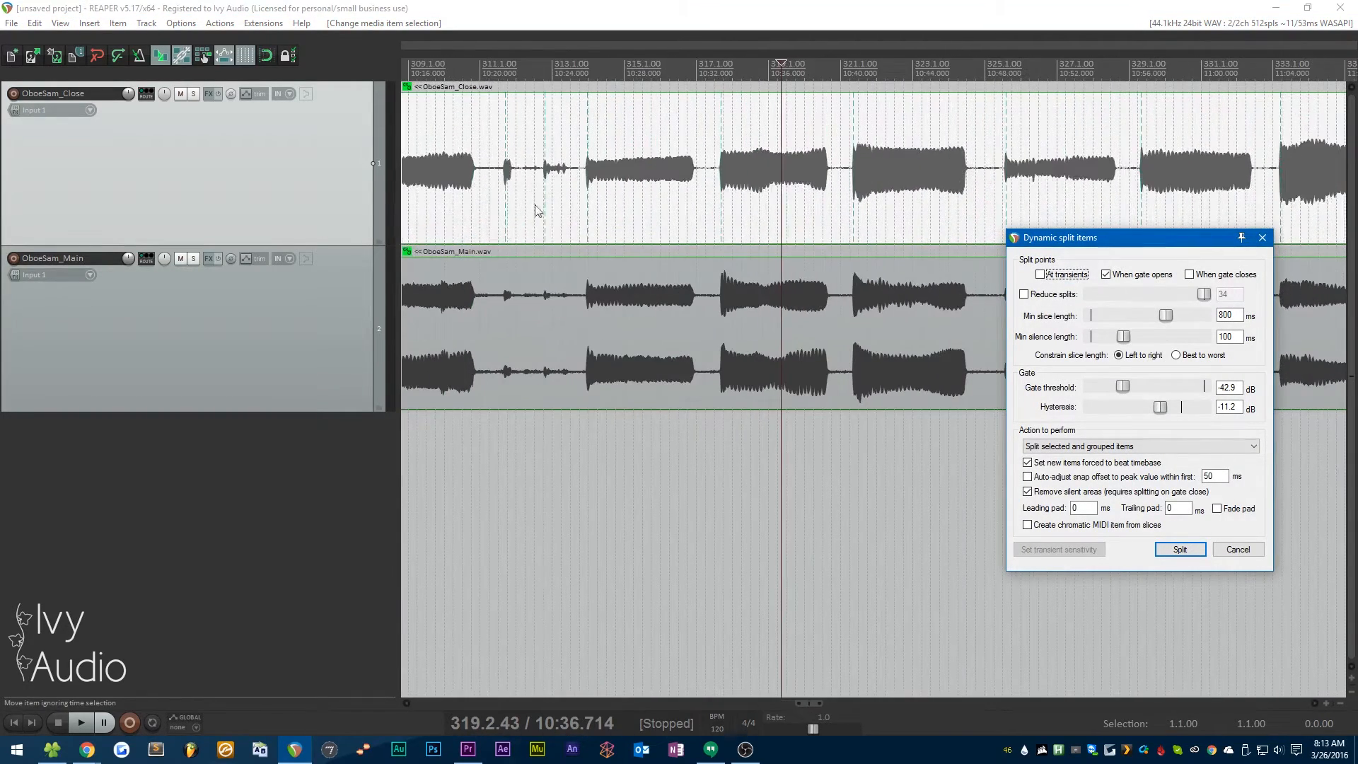
pyautogui.click(1179, 550)
# Step: Select all vibrato slices on both tracks and shorten their ends together to leave small gaps between them
pyautogui.scroll(-3, 962, 438)
pyautogui.moveTo(963, 442); pyautogui.dragTo(500, 139)
pyautogui.scroll(8, 927, 188)
pyautogui.moveTo(940, 179); pyautogui.dragTo(931, 178)
# Step: Check the proposed split points throughout the grouped staccato section and split it dynamically with the same settings
pyautogui.scroll(-5, 741, 374)
pyautogui.scroll(-4, 741, 375)
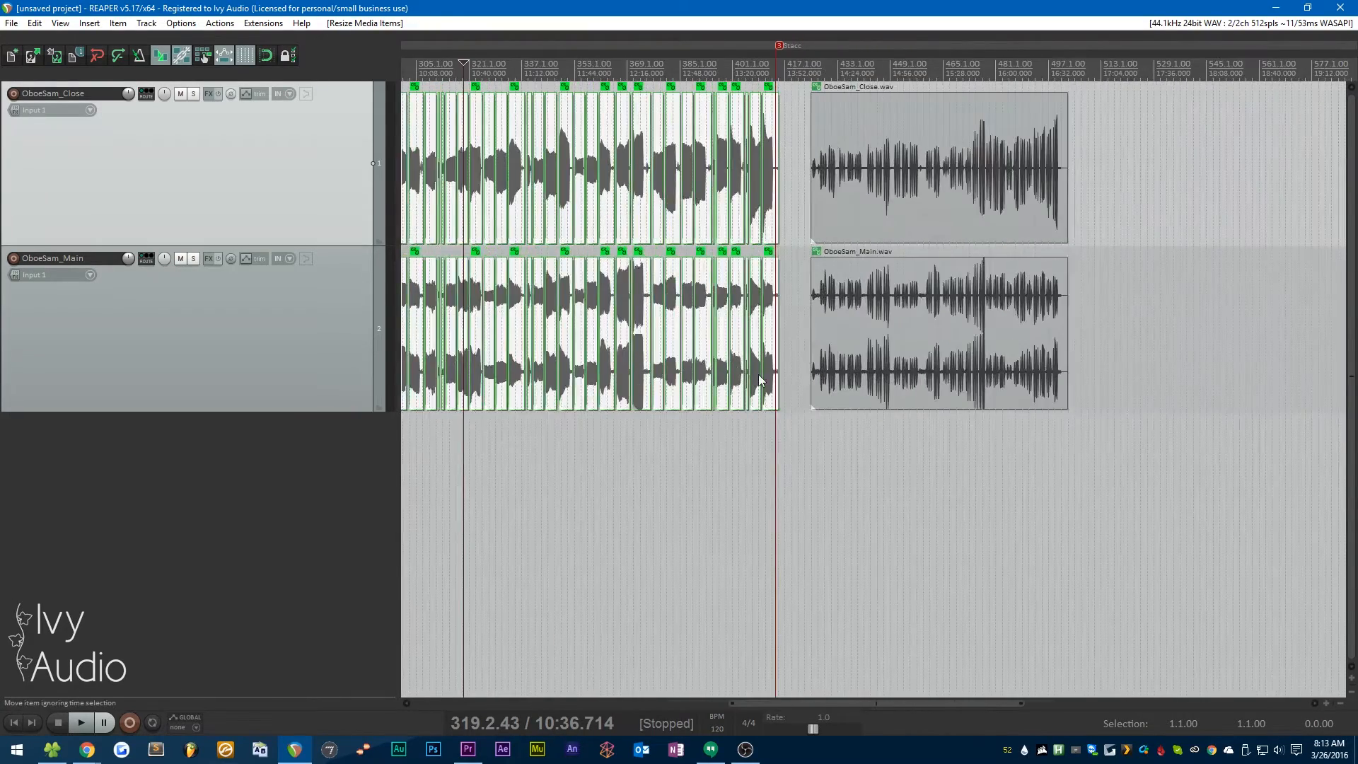
pyautogui.click(876, 202)
pyautogui.scroll(8, 876, 210)
pyautogui.press('d')
pyautogui.scroll(-2, 597, 206)
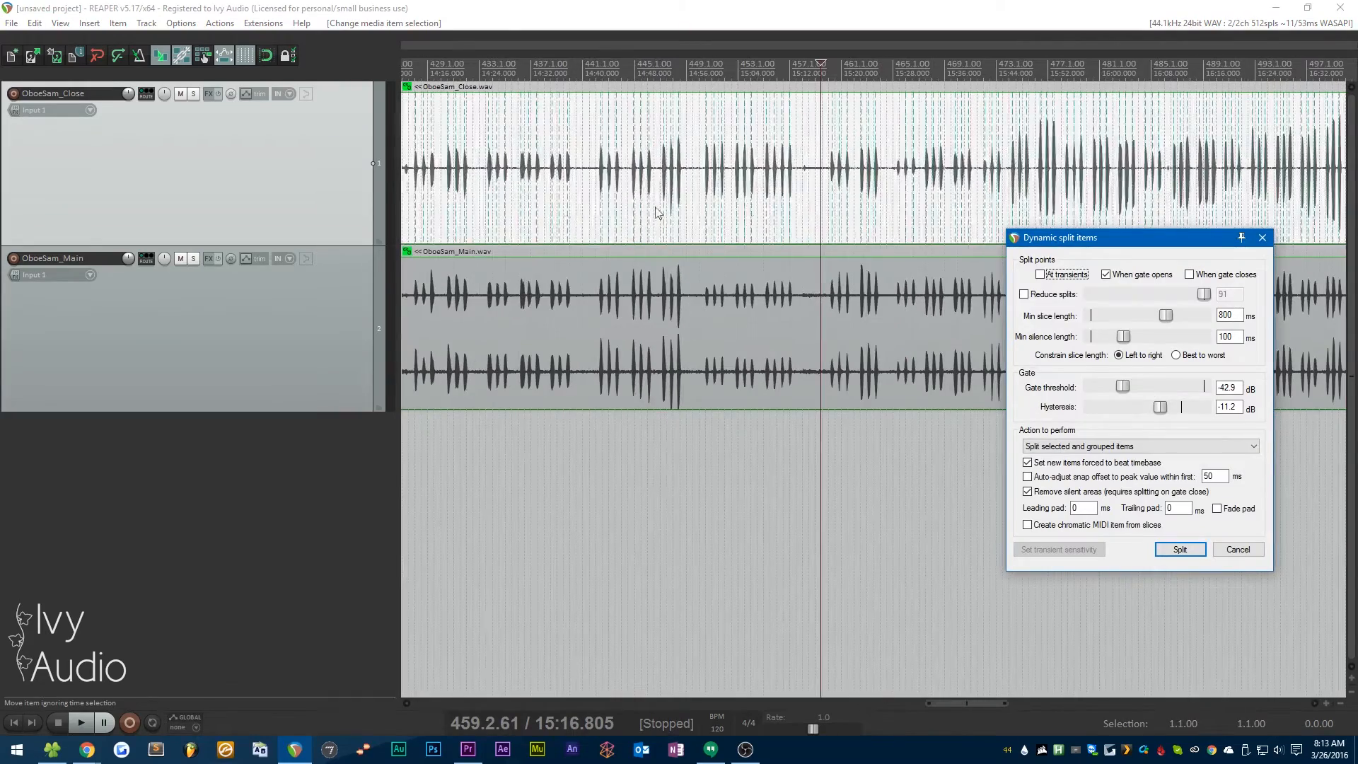
pyautogui.scroll(5, 1090, 179)
pyautogui.scroll(-6, 557, 195)
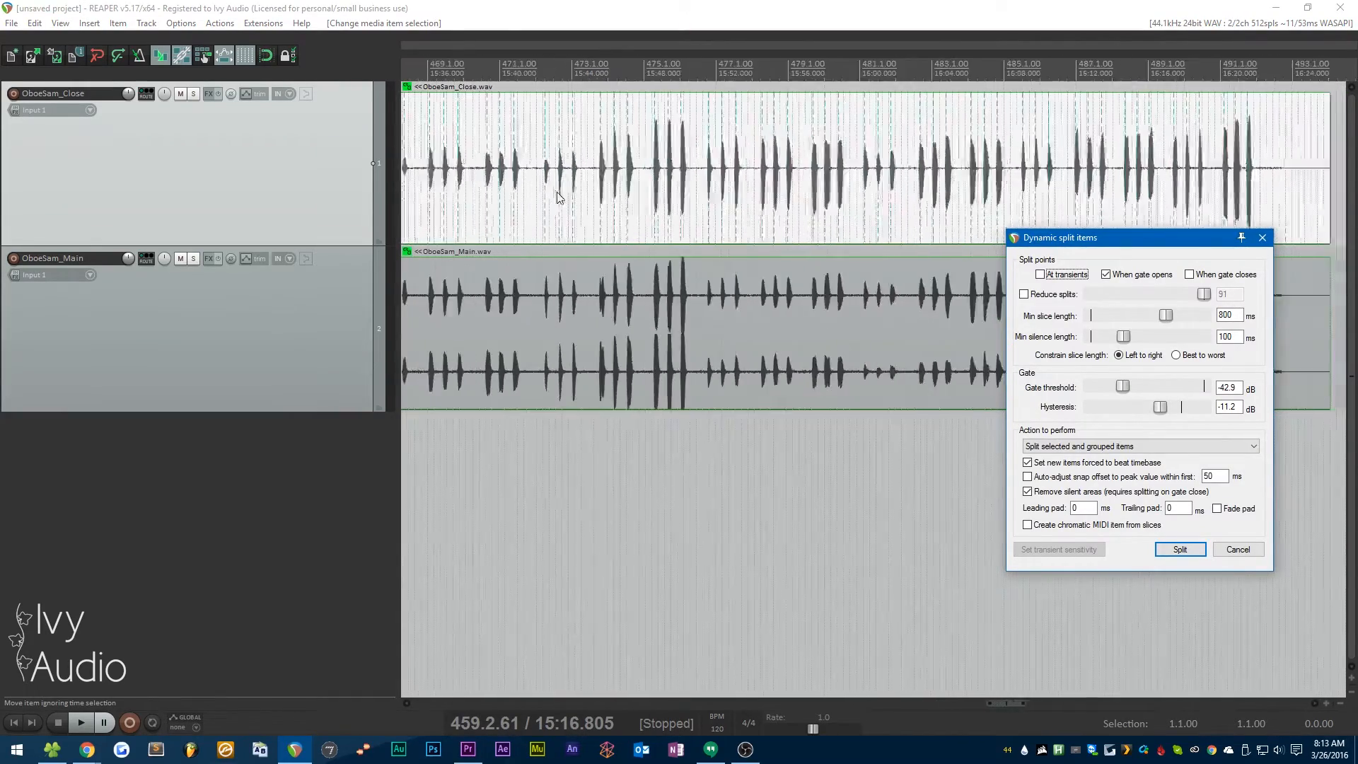
pyautogui.scroll(4, 849, 180)
pyautogui.scroll(-1, 1075, 173)
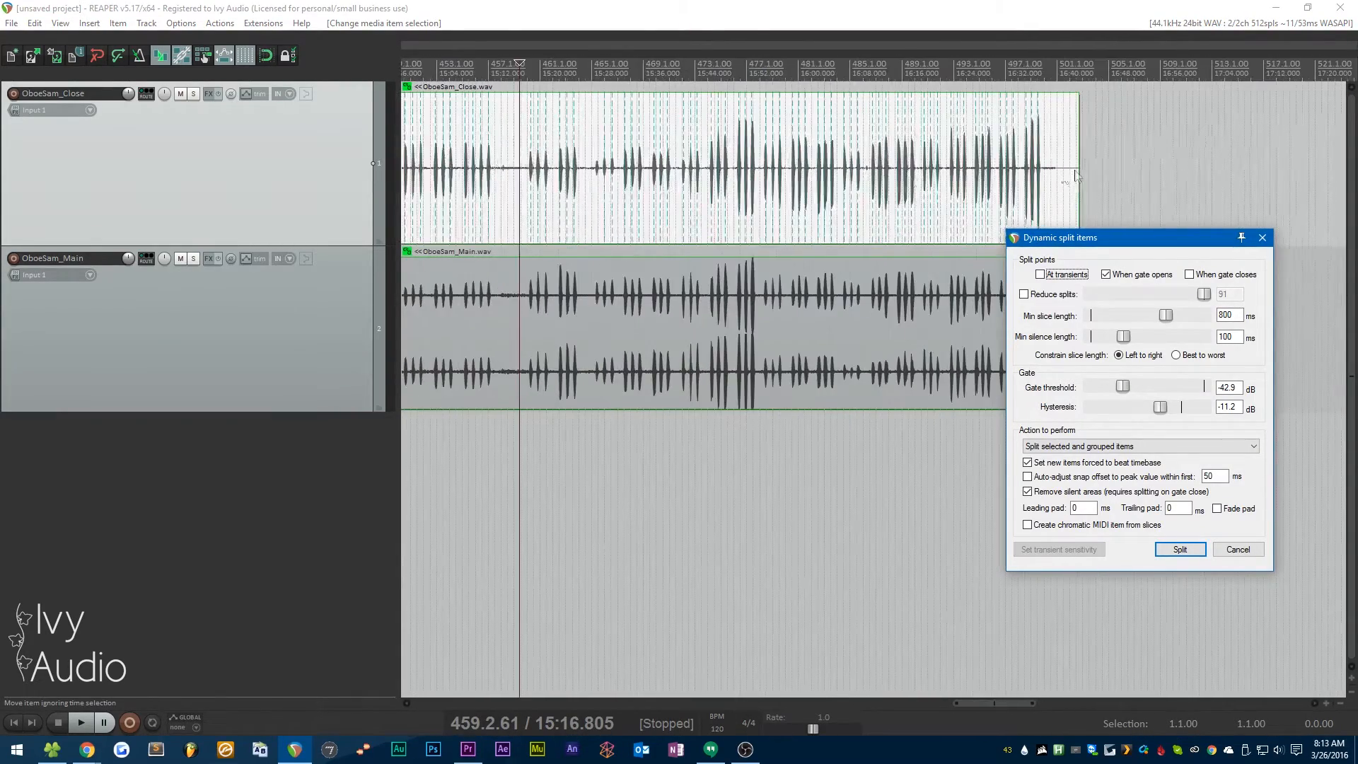
pyautogui.scroll(-3, 910, 188)
pyautogui.scroll(6, 707, 182)
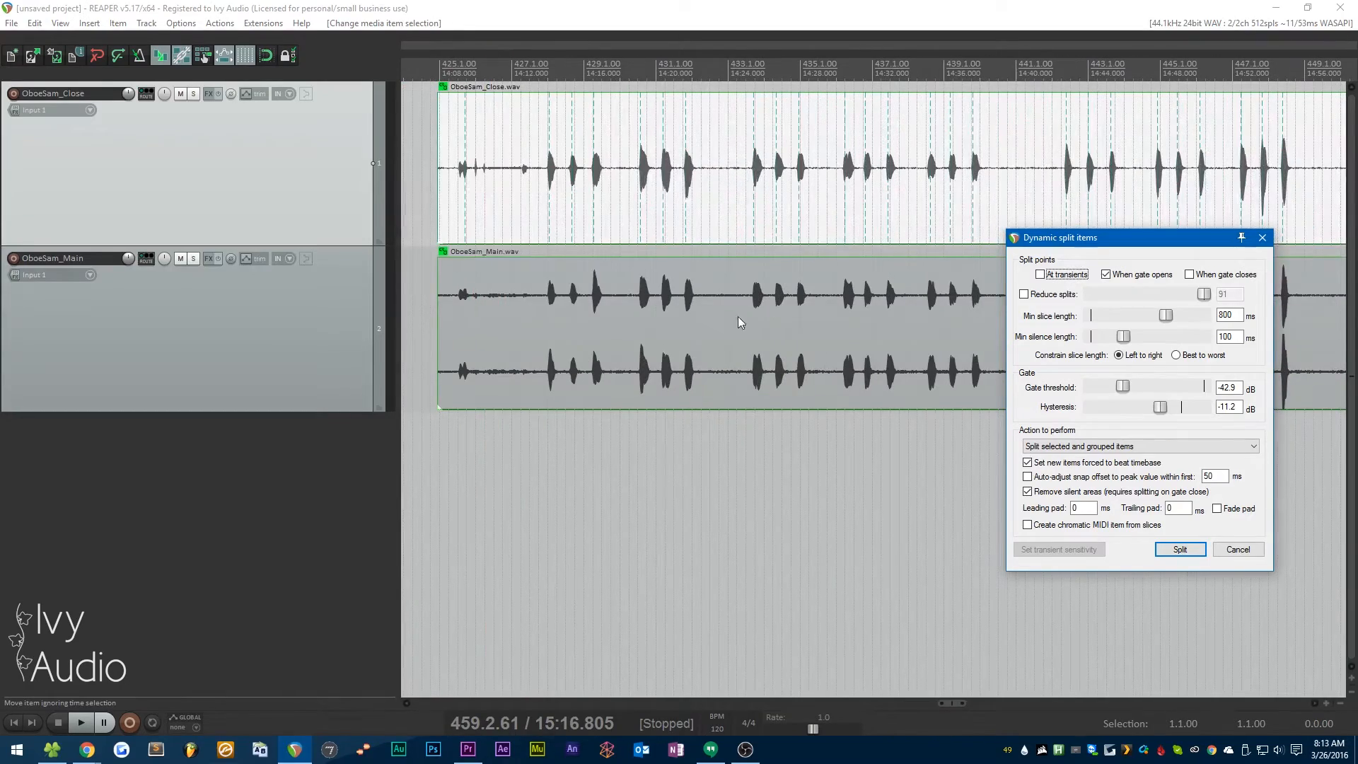
pyautogui.click(1179, 550)
# Step: Select all staccato slices on both tracks and shorten their ends together slightly to leave gaps between them
pyautogui.scroll(-5, 919, 424)
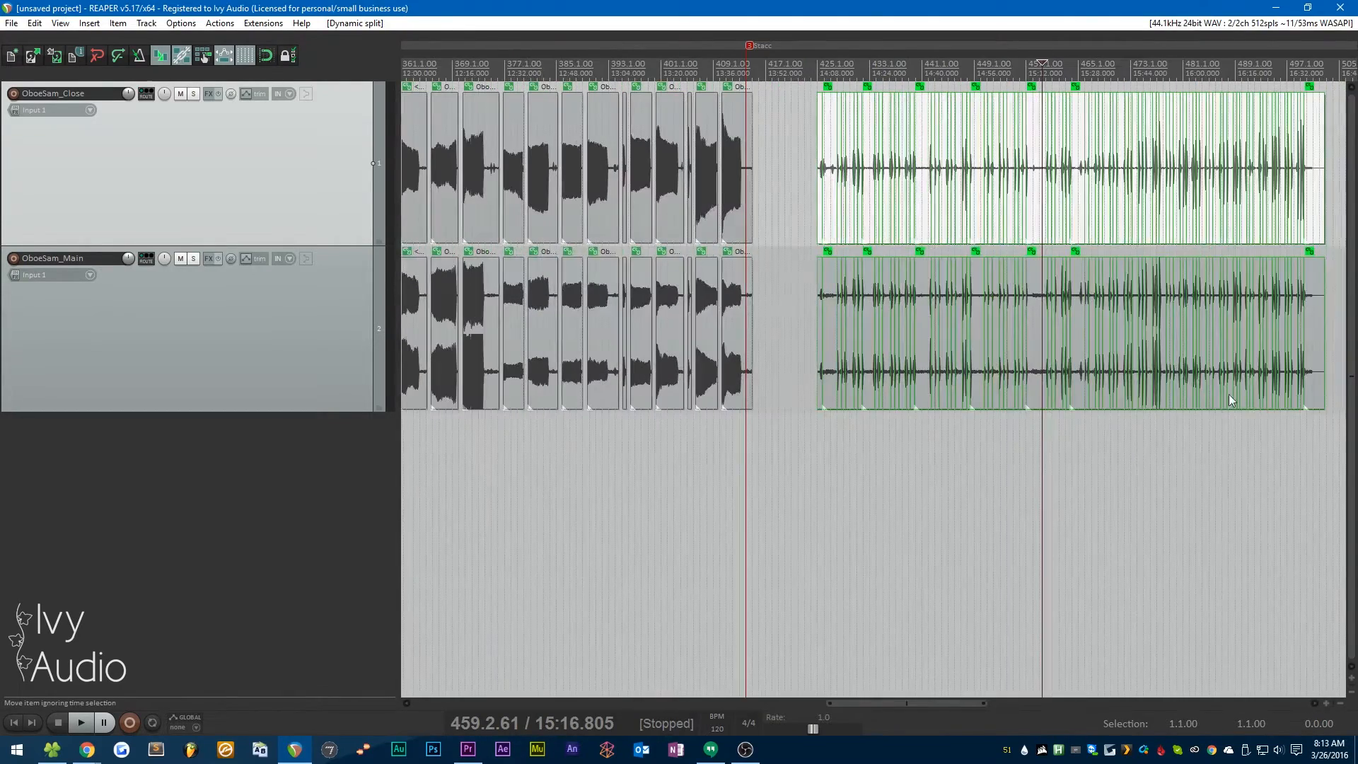
pyautogui.moveTo(1332, 440); pyautogui.dragTo(803, 143)
pyautogui.scroll(3, 1318, 189)
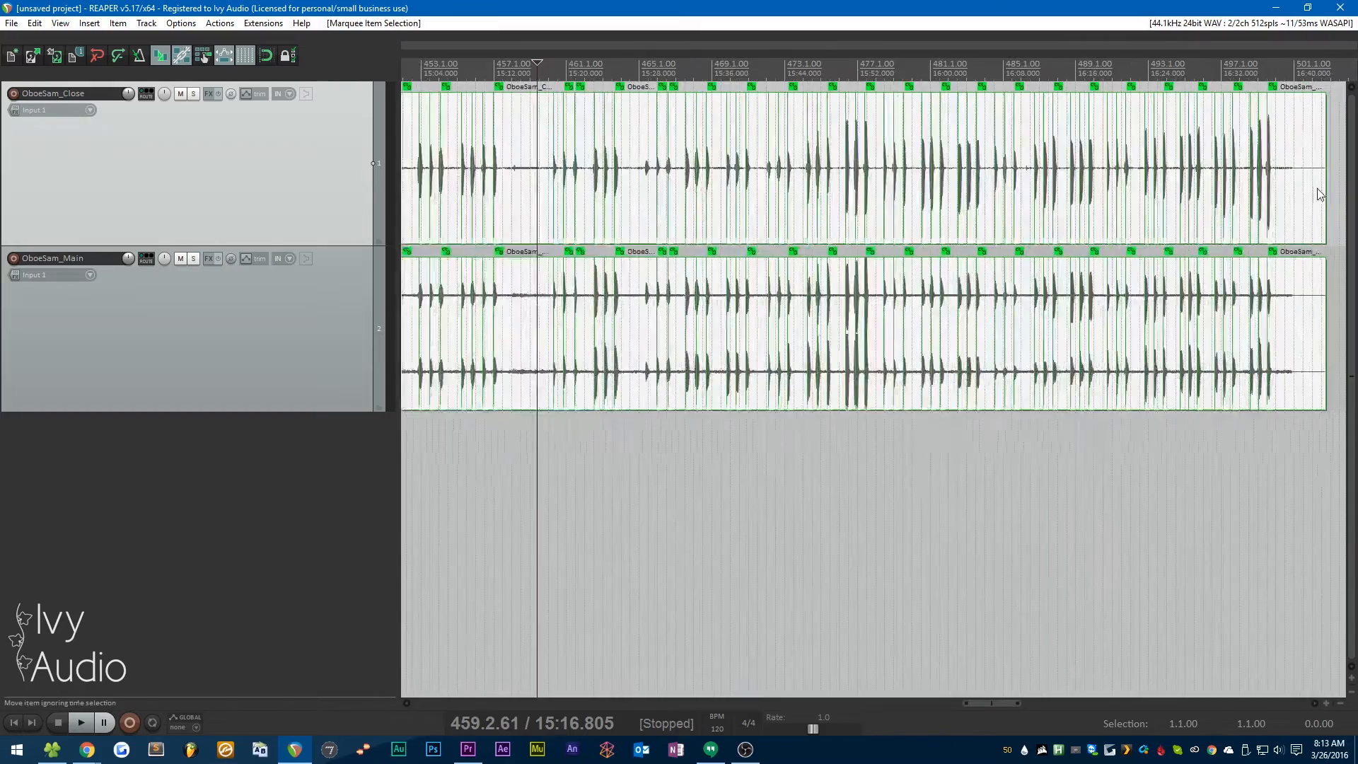
pyautogui.scroll(1, 1322, 189)
pyautogui.moveTo(1324, 189); pyautogui.dragTo(1318, 188)
# Step: Delete the silent slice before the first vibrato note and the three short noise slices among the early vibrato notes on both tracks
pyautogui.scroll(-5, 1155, 308)
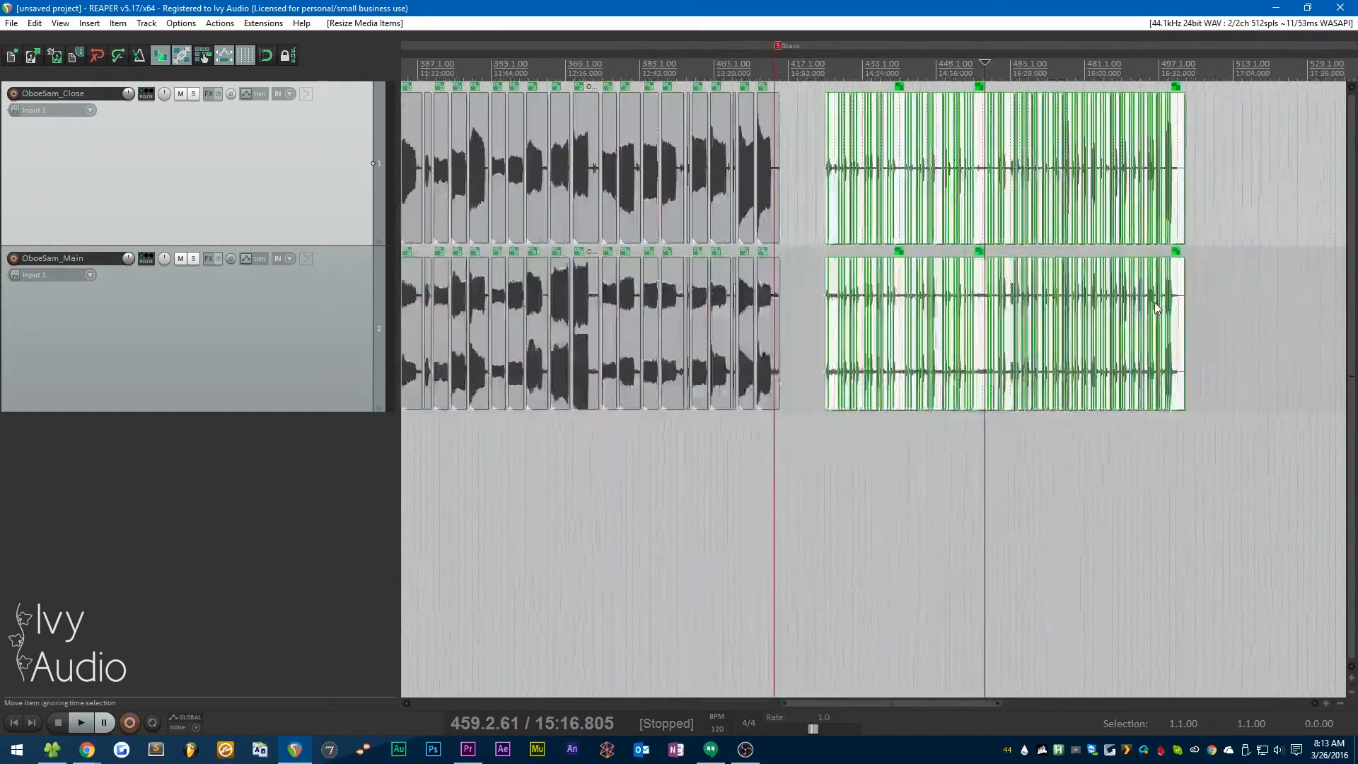
pyautogui.scroll(-2, 1157, 307)
pyautogui.scroll(6, 715, 355)
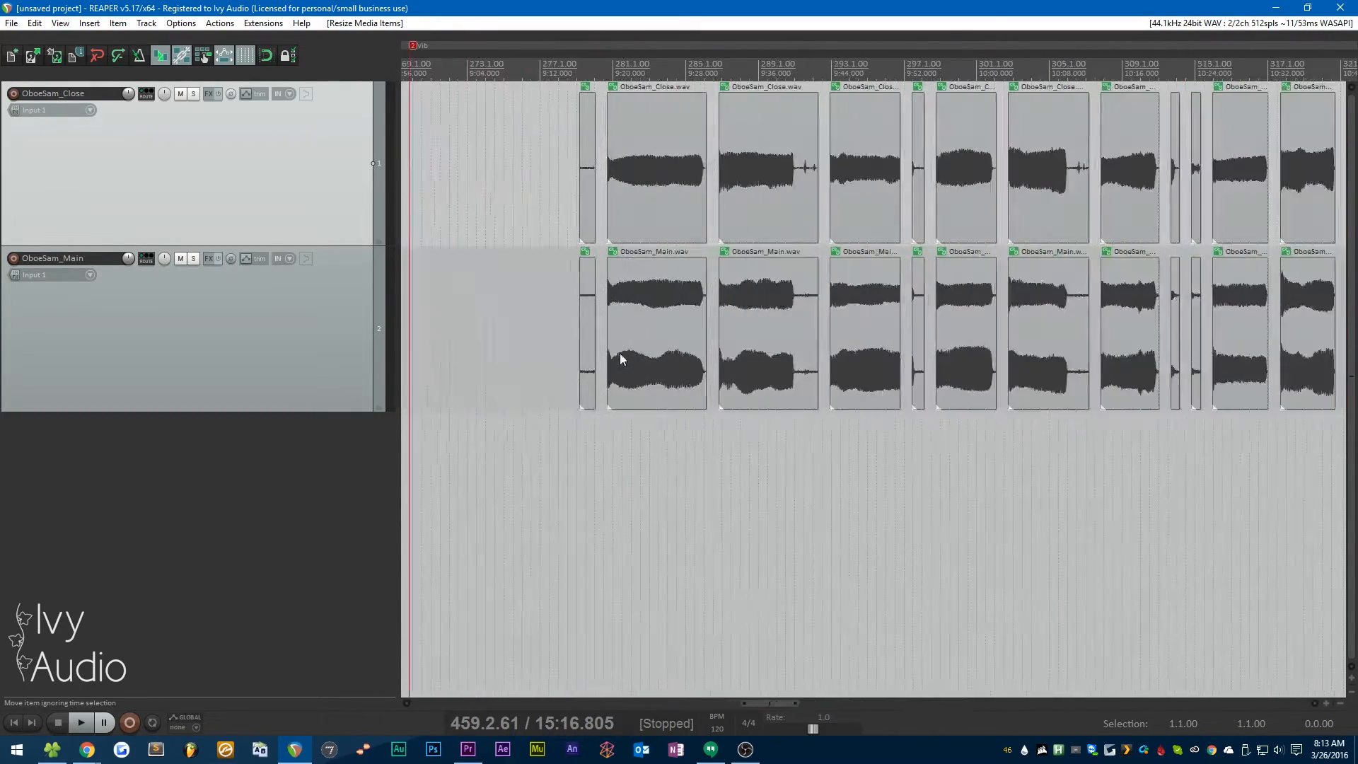
pyautogui.moveTo(523, 359); pyautogui.dragTo(589, 196)
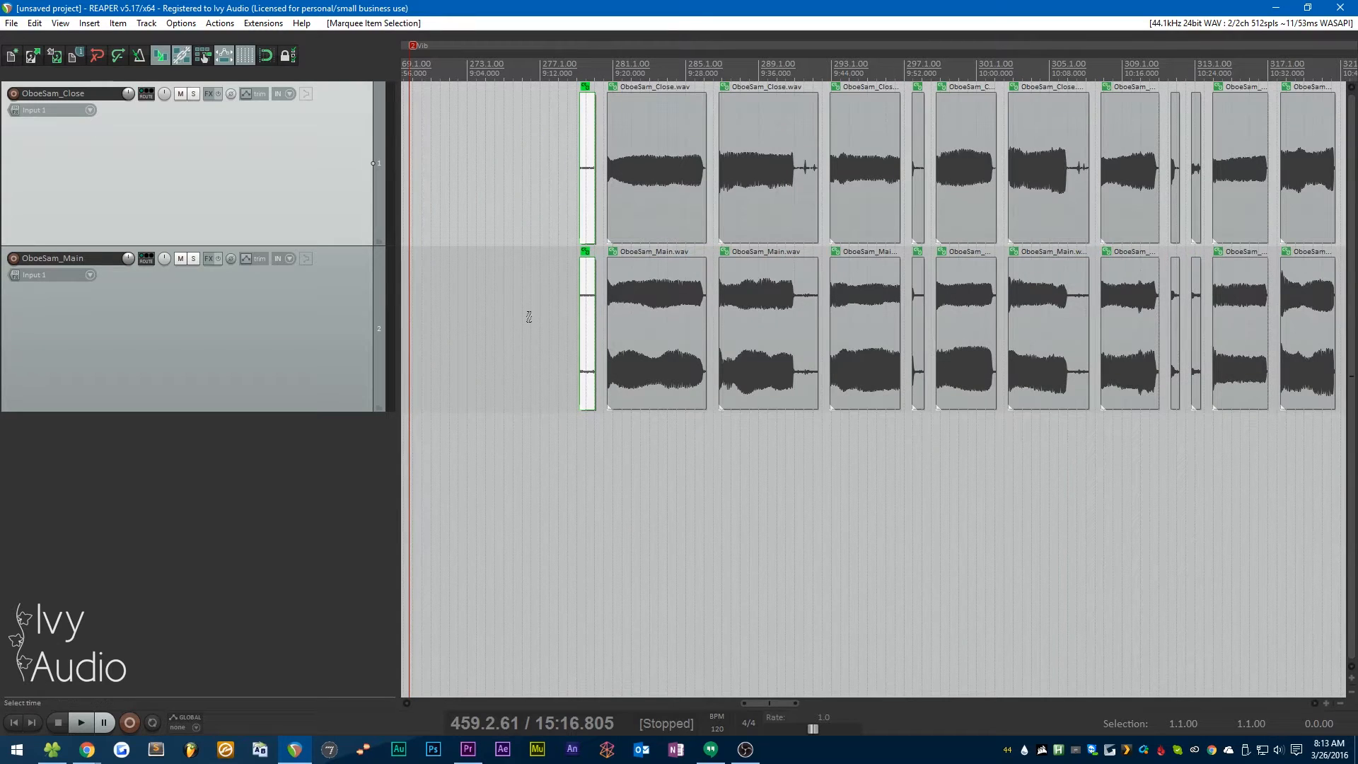
pyautogui.press('Delete')
pyautogui.moveTo(918, 437); pyautogui.dragTo(920, 213)
pyautogui.press('Delete')
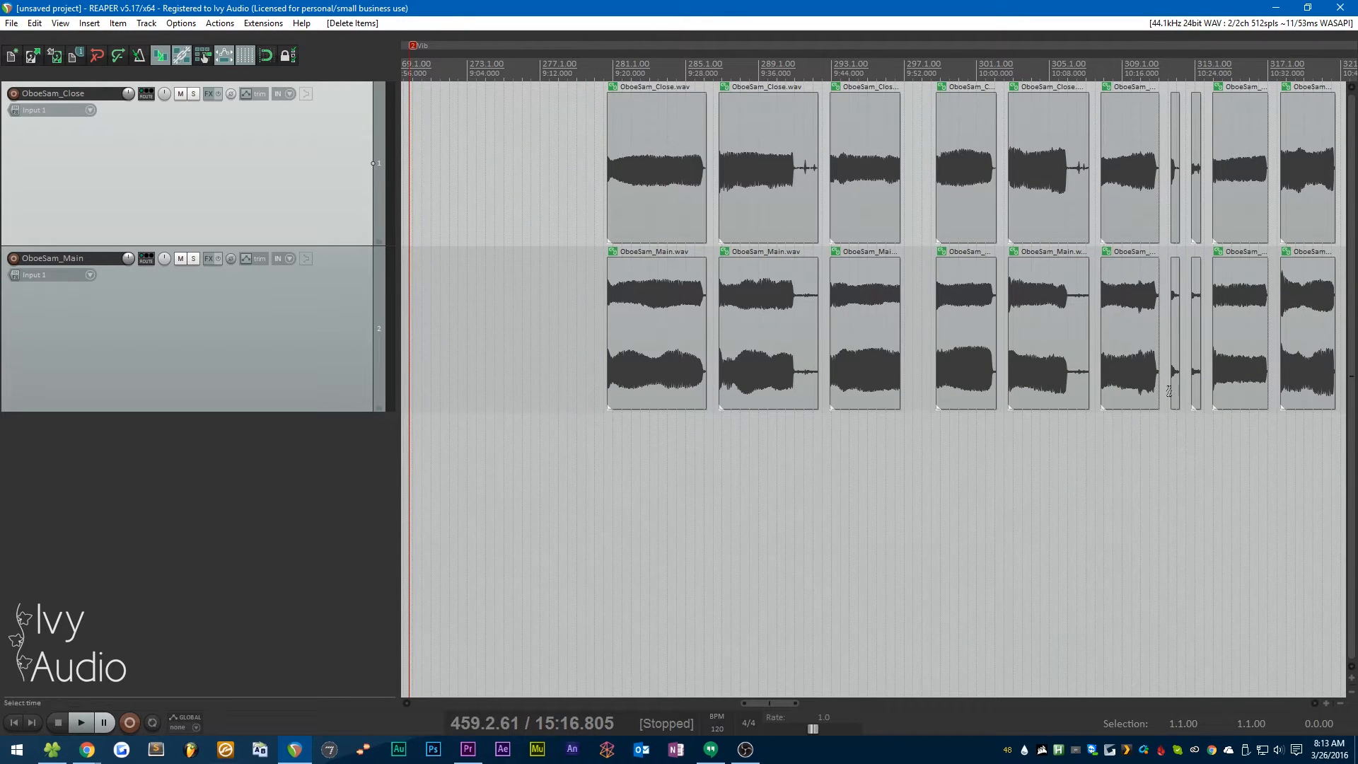
pyautogui.moveTo(1200, 419); pyautogui.dragTo(1176, 180)
pyautogui.press('Delete')
pyautogui.scroll(-4, 888, 321)
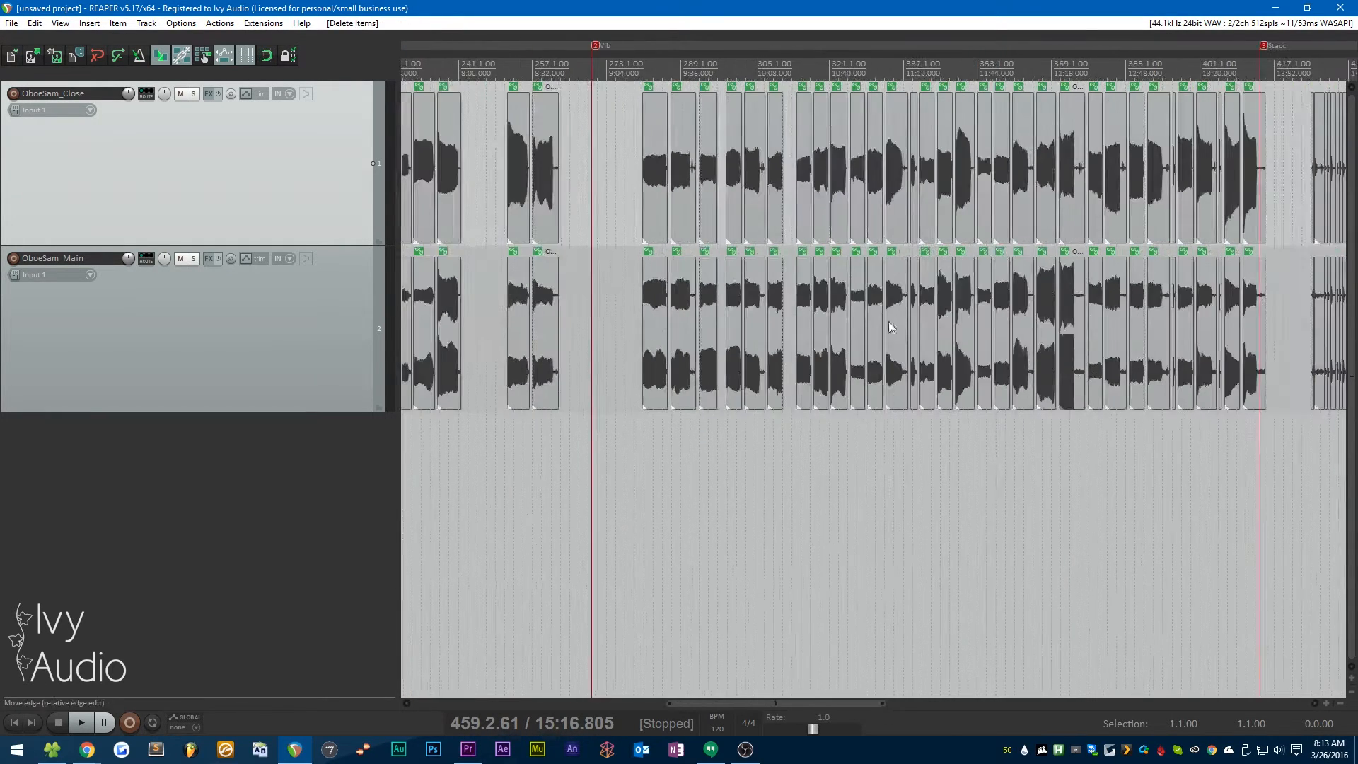
# Step: Trim the excess silence or noise from the ends of the overlong vibrato slices one by one on both tracks
pyautogui.scroll(5, 986, 349)
pyautogui.moveTo(1305, 325); pyautogui.dragTo(1198, 315)
pyautogui.moveTo(900, 318); pyautogui.dragTo(874, 318)
pyautogui.scroll(5, 884, 321)
pyautogui.moveTo(1142, 326); pyautogui.dragTo(1026, 326)
pyautogui.scroll(-3, 1027, 326)
pyautogui.moveTo(1003, 327); pyautogui.dragTo(972, 327)
pyautogui.scroll(3, 973, 328)
pyautogui.moveTo(1327, 312); pyautogui.dragTo(1216, 312)
# Step: Shorten the ends of the remaining overlong slices on both tracks so each stops soon after its note decays
pyautogui.scroll(-5, 685, 328)
pyautogui.scroll(4, 975, 329)
pyautogui.moveTo(977, 328); pyautogui.dragTo(943, 329)
pyautogui.scroll(-4, 1018, 330)
pyautogui.moveTo(1257, 329); pyautogui.dragTo(1226, 329)
pyautogui.scroll(4, 1079, 309)
pyautogui.moveTo(1101, 309); pyautogui.dragTo(1053, 309)
pyautogui.moveTo(1189, 327); pyautogui.dragTo(984, 335)
pyautogui.scroll(4, 1153, 333)
pyautogui.scroll(-10, 1033, 336)
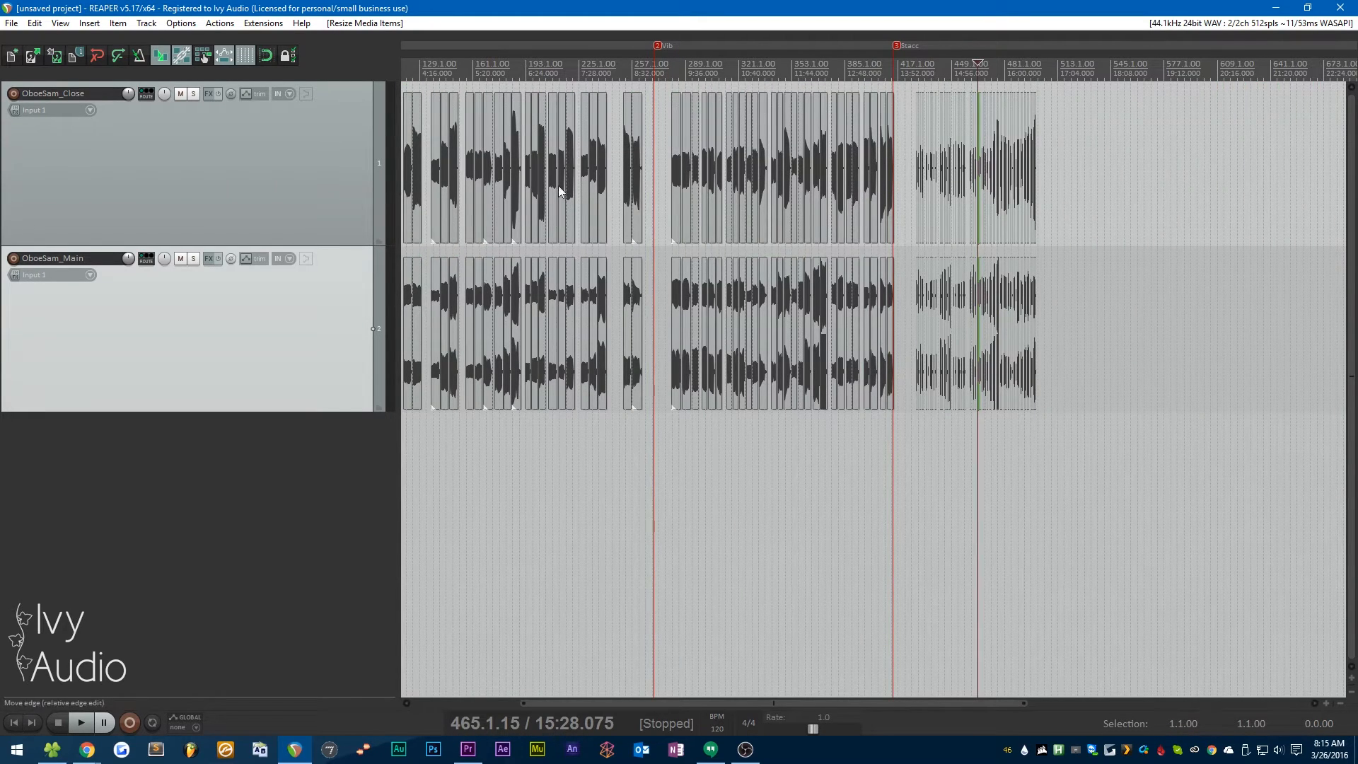
# Step: Extend the start of the sustain note at bar 226 slightly earlier on both tracks to include its full attack
pyautogui.scroll(8, 586, 188)
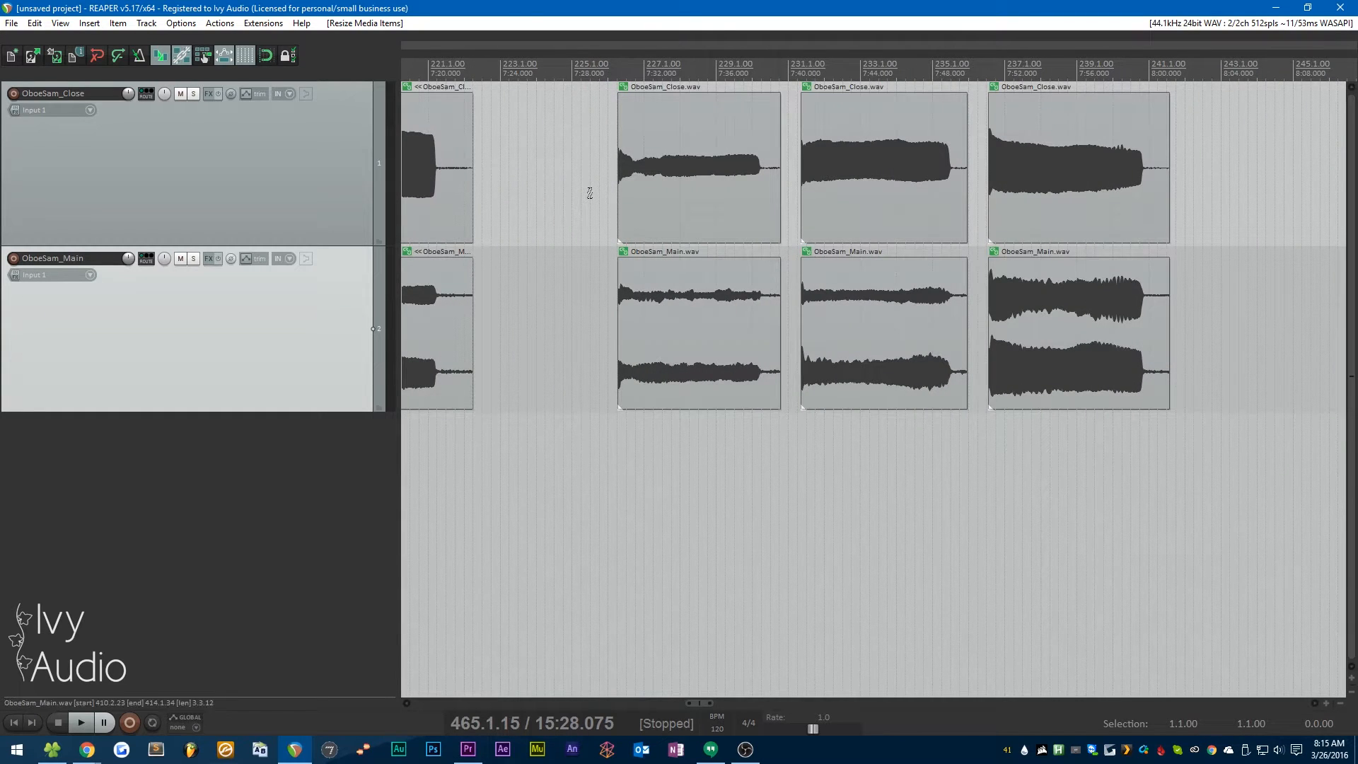
pyautogui.scroll(10, 623, 191)
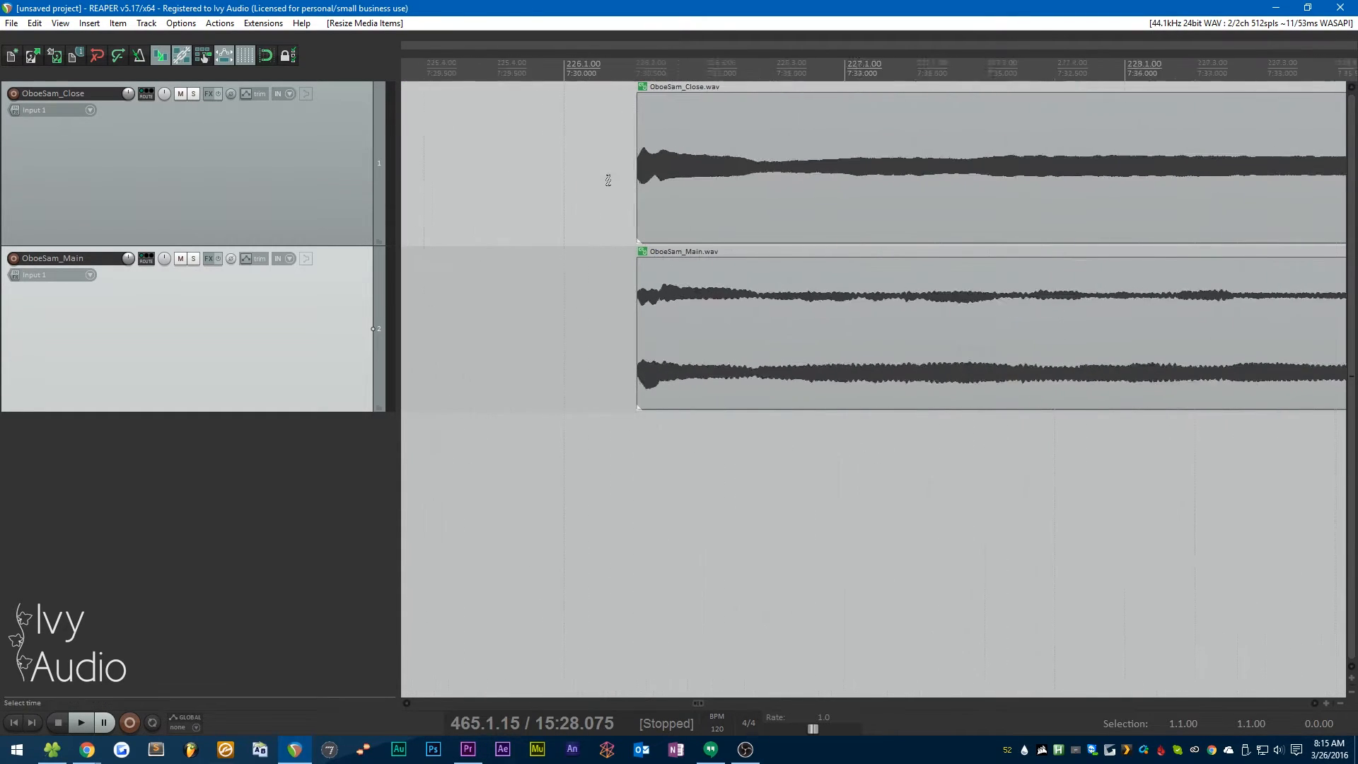
pyautogui.moveTo(653, 190); pyautogui.dragTo(531, 198)
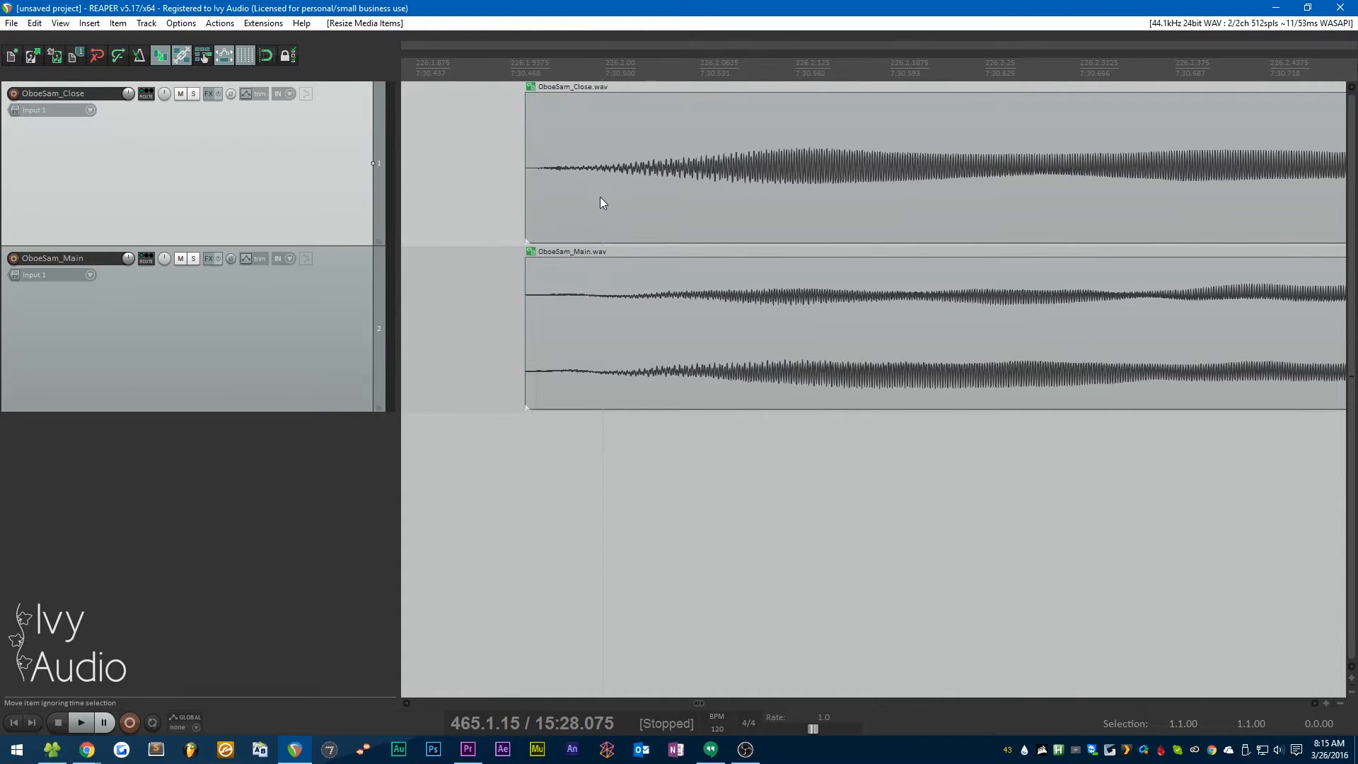
pyautogui.scroll(-5, 597, 180)
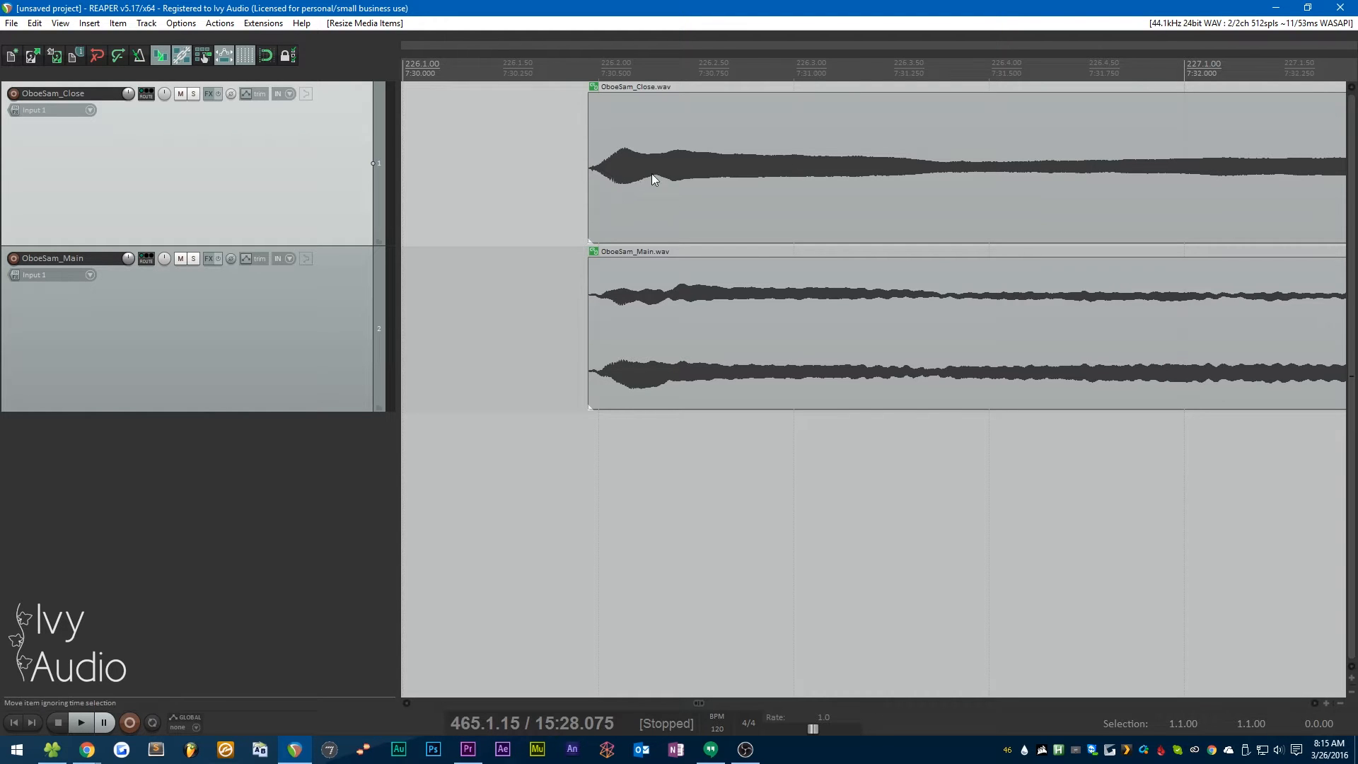
pyautogui.scroll(-8, 608, 234)
pyautogui.scroll(-15, 608, 235)
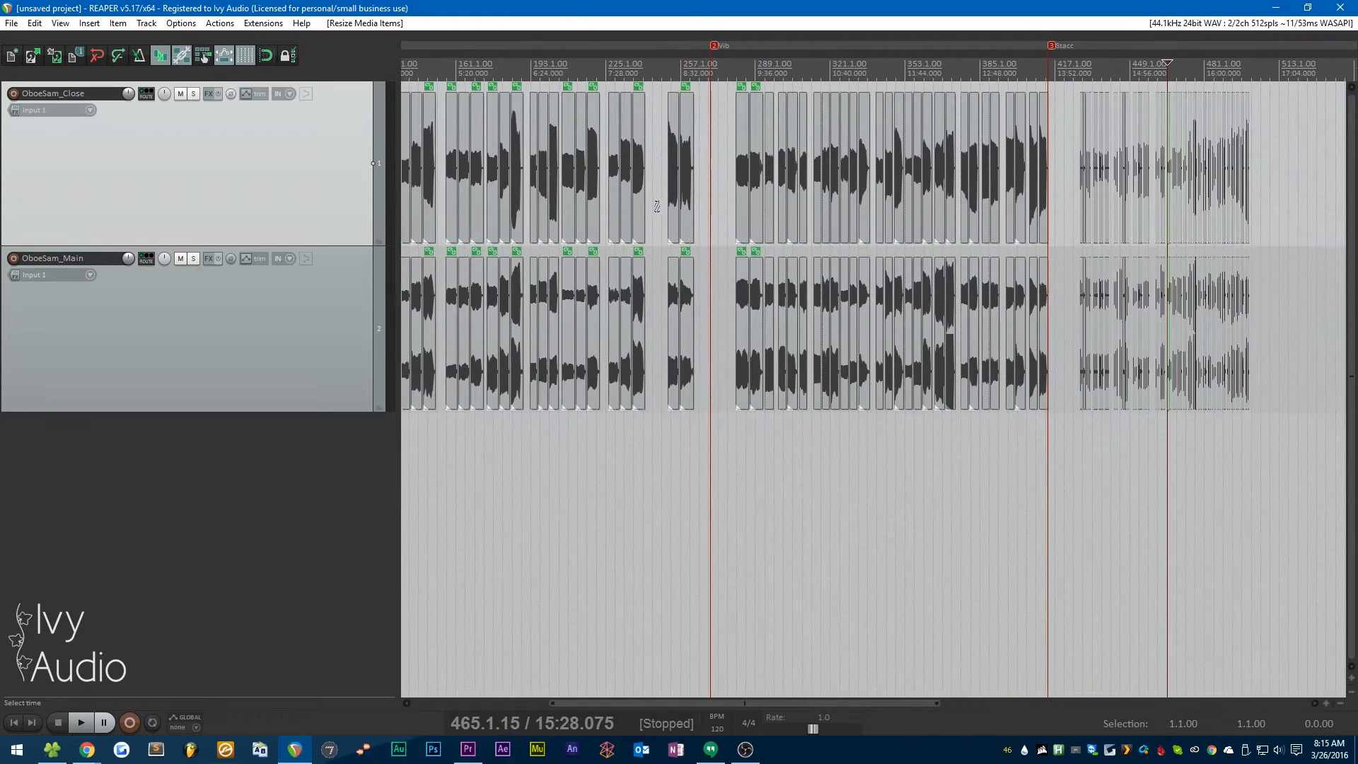
# Step: Extend the start of the sustain note near bar 251 slightly earlier on both tracks to include its full attack
pyautogui.scroll(20, 674, 194)
pyautogui.scroll(4, 750, 193)
pyautogui.moveTo(748, 192); pyautogui.dragTo(717, 192)
pyautogui.scroll(8, 679, 188)
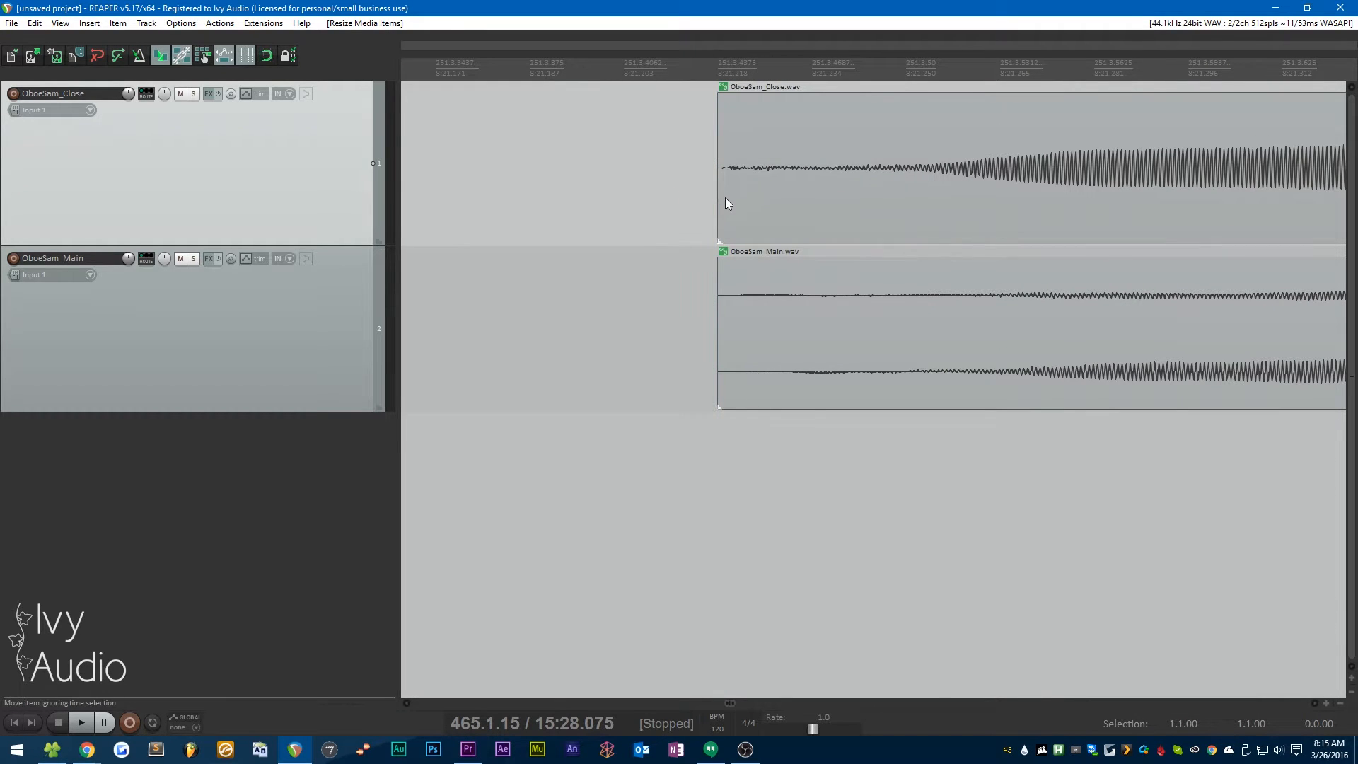
pyautogui.scroll(-10, 636, 308)
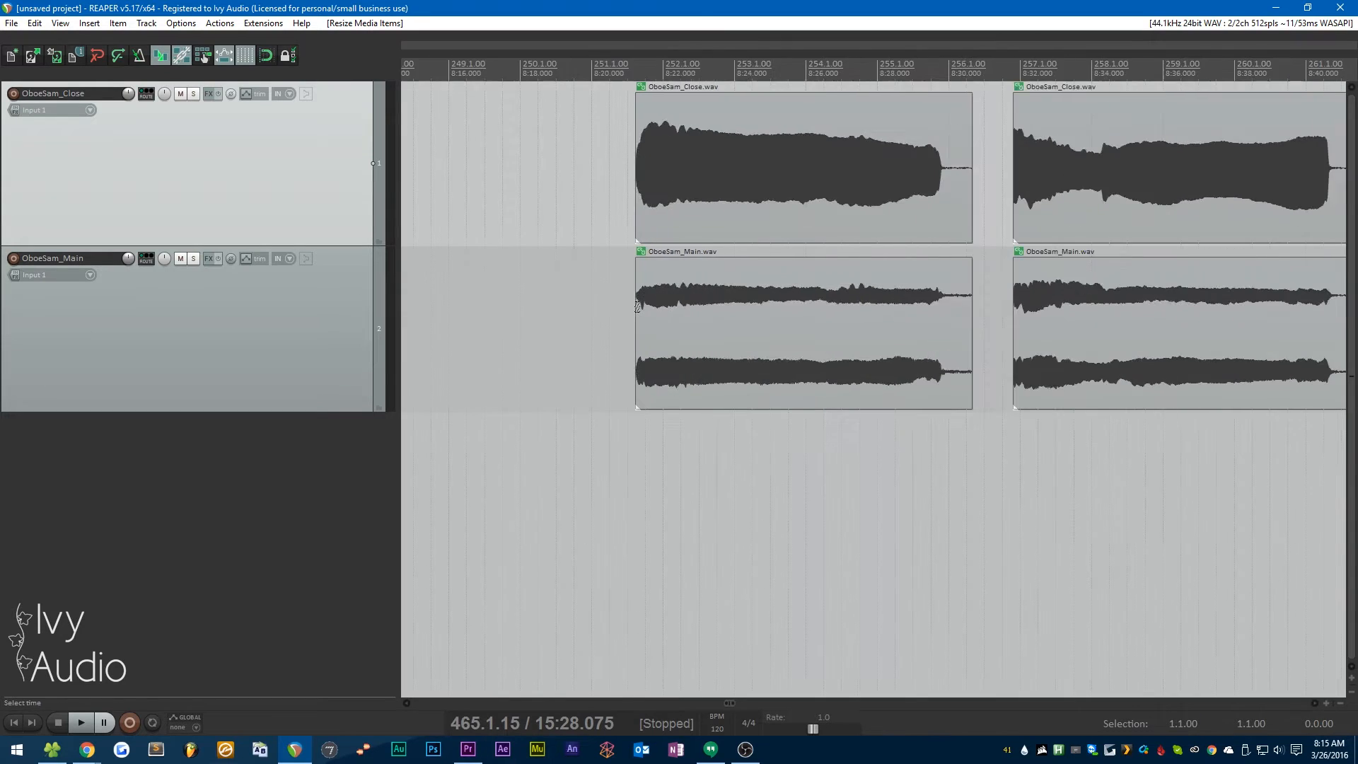
# Step: Select every slice on both tracks and set the items' fade-in and fade-out lengths to 0:00.001
pyautogui.scroll(-8, 636, 307)
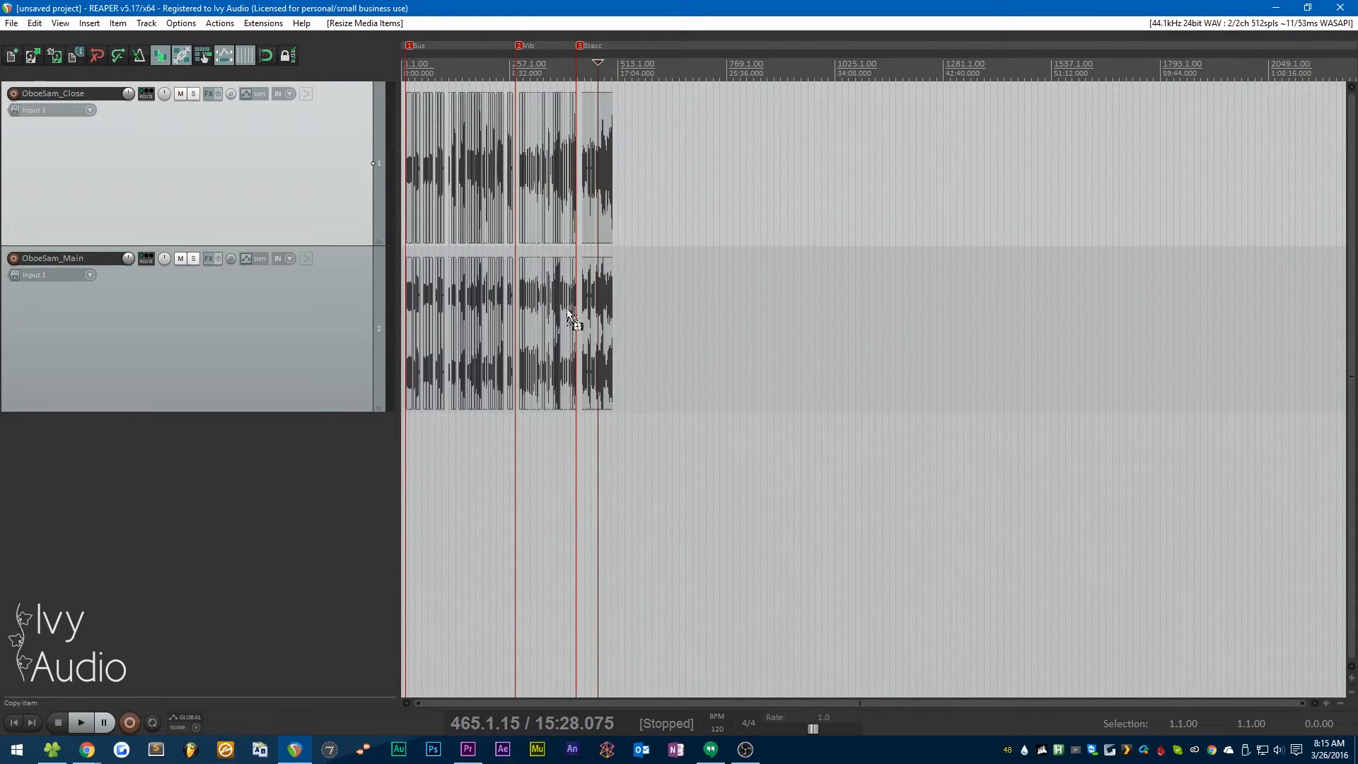
pyautogui.scroll(4, 499, 333)
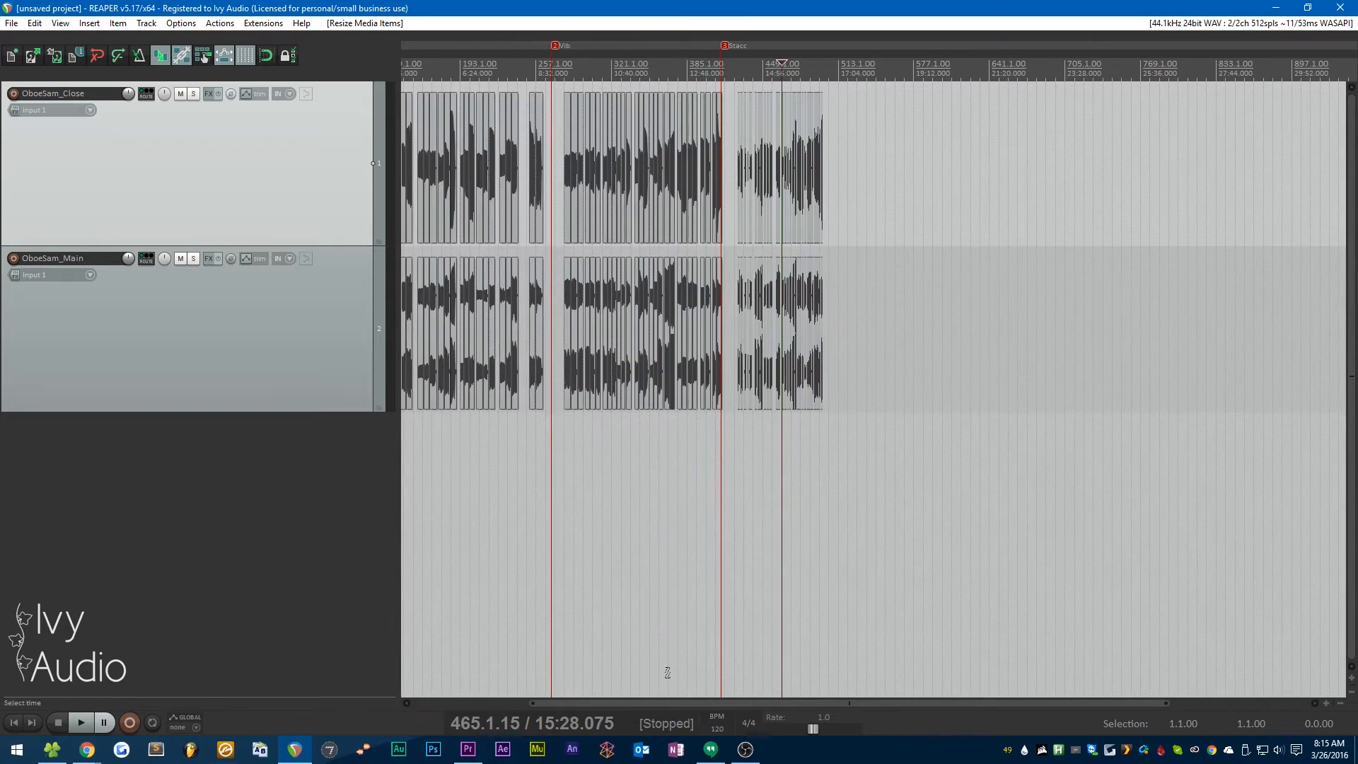
pyautogui.hscroll(-1, 561, 702)
pyautogui.hotkey('ctrl', 'a')
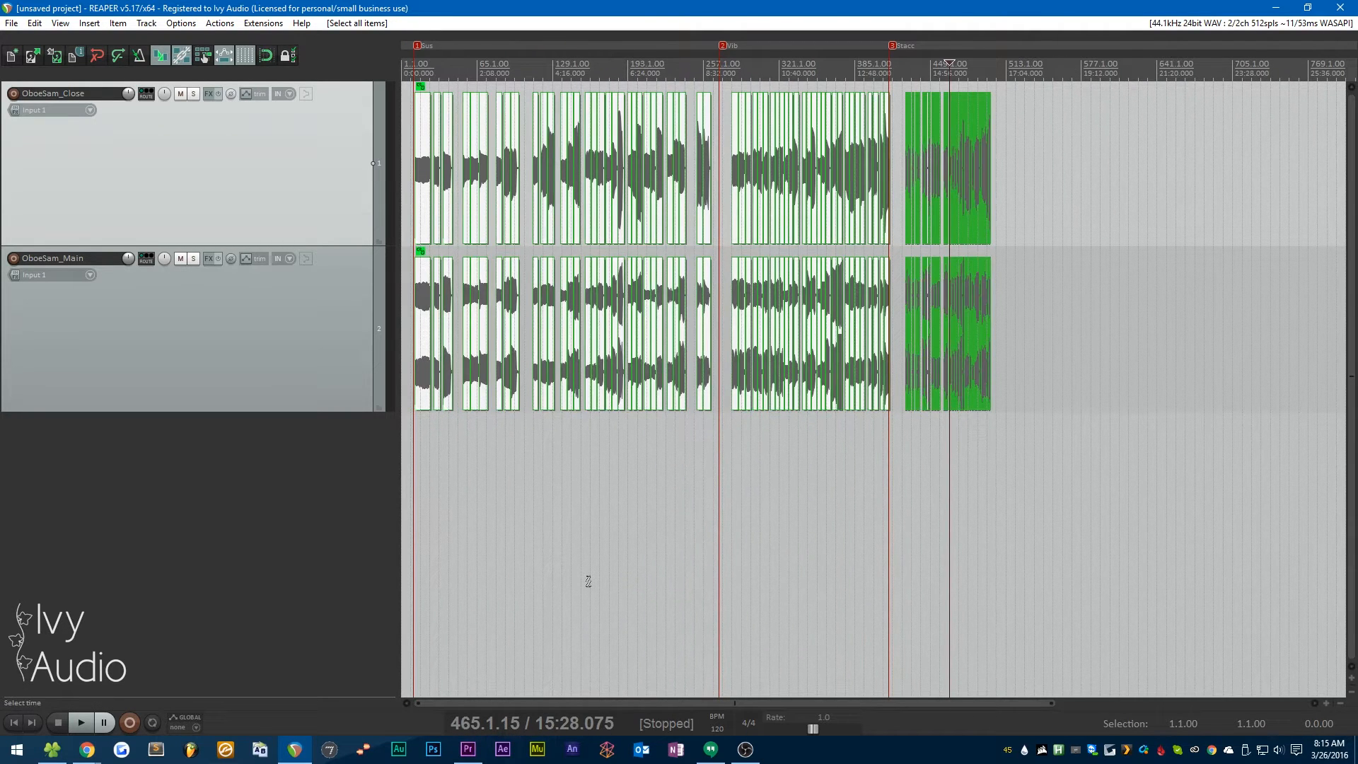
pyautogui.press('F2')
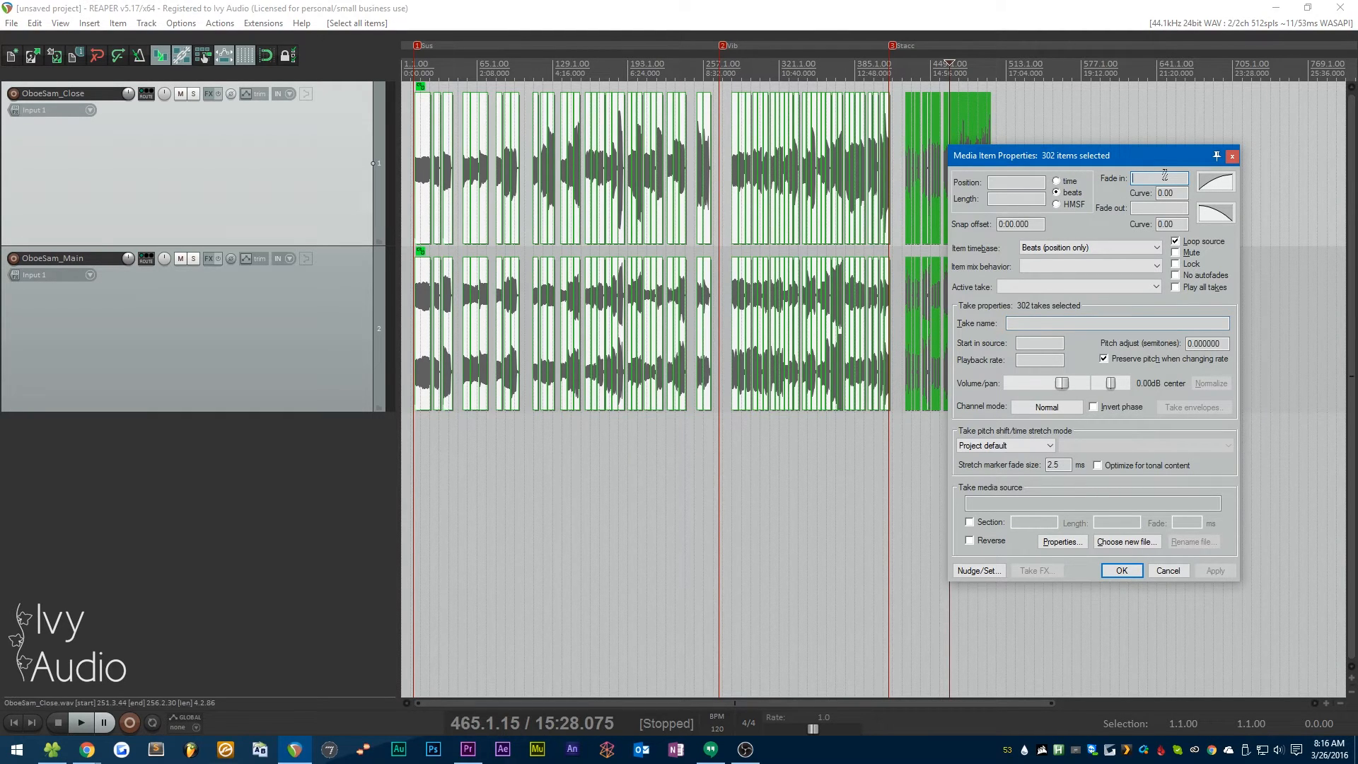
pyautogui.write('0')
pyautogui.click(1163, 208)
pyautogui.write('0')
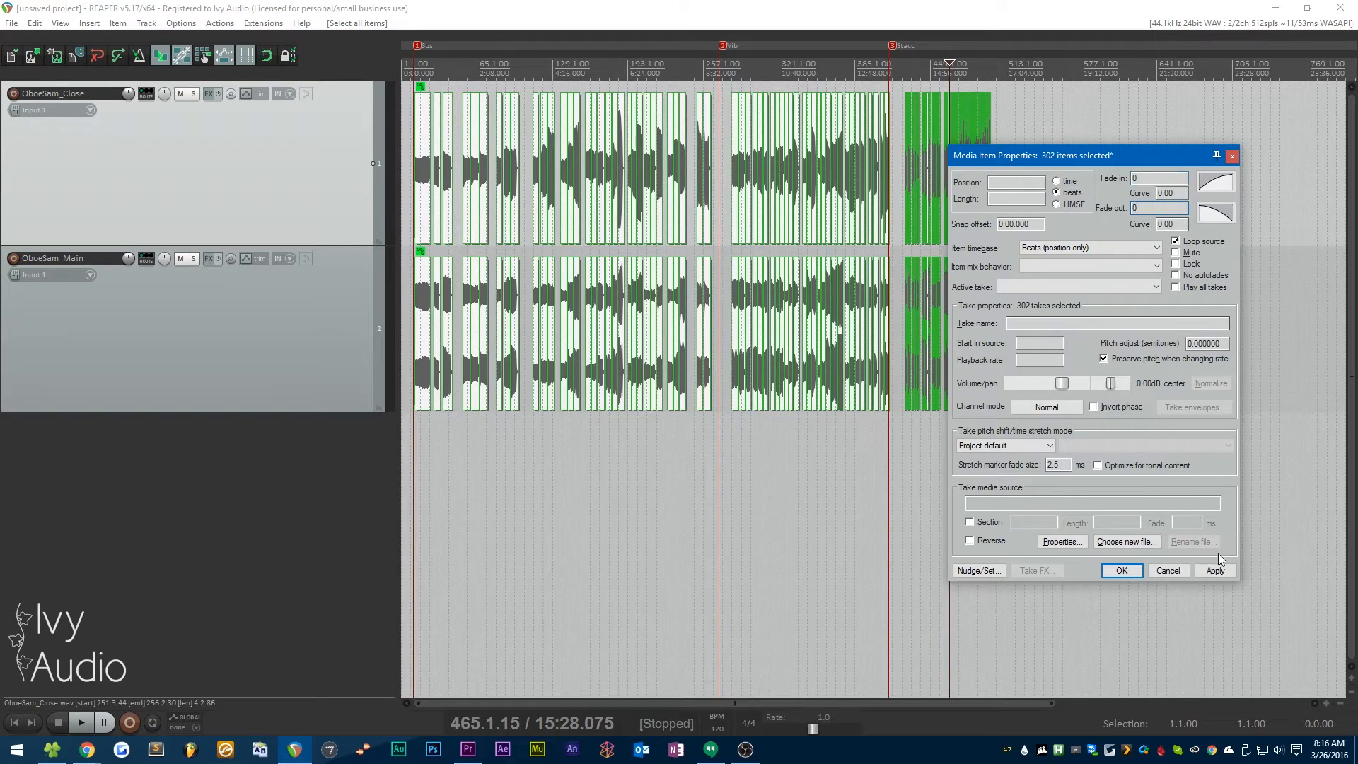
pyautogui.click(1219, 571)
pyautogui.press('BackSpace')
pyautogui.write('1')
pyautogui.click(1215, 570)
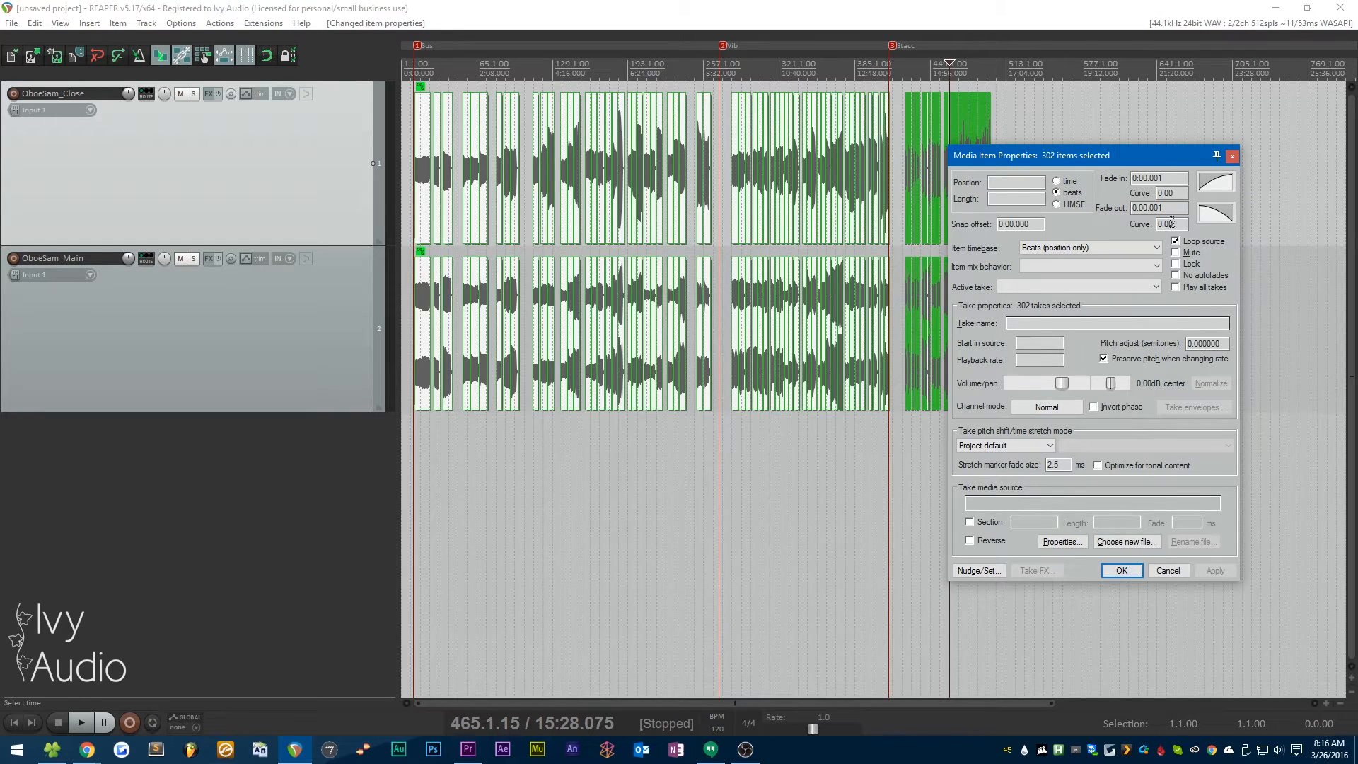
pyautogui.click(1122, 571)
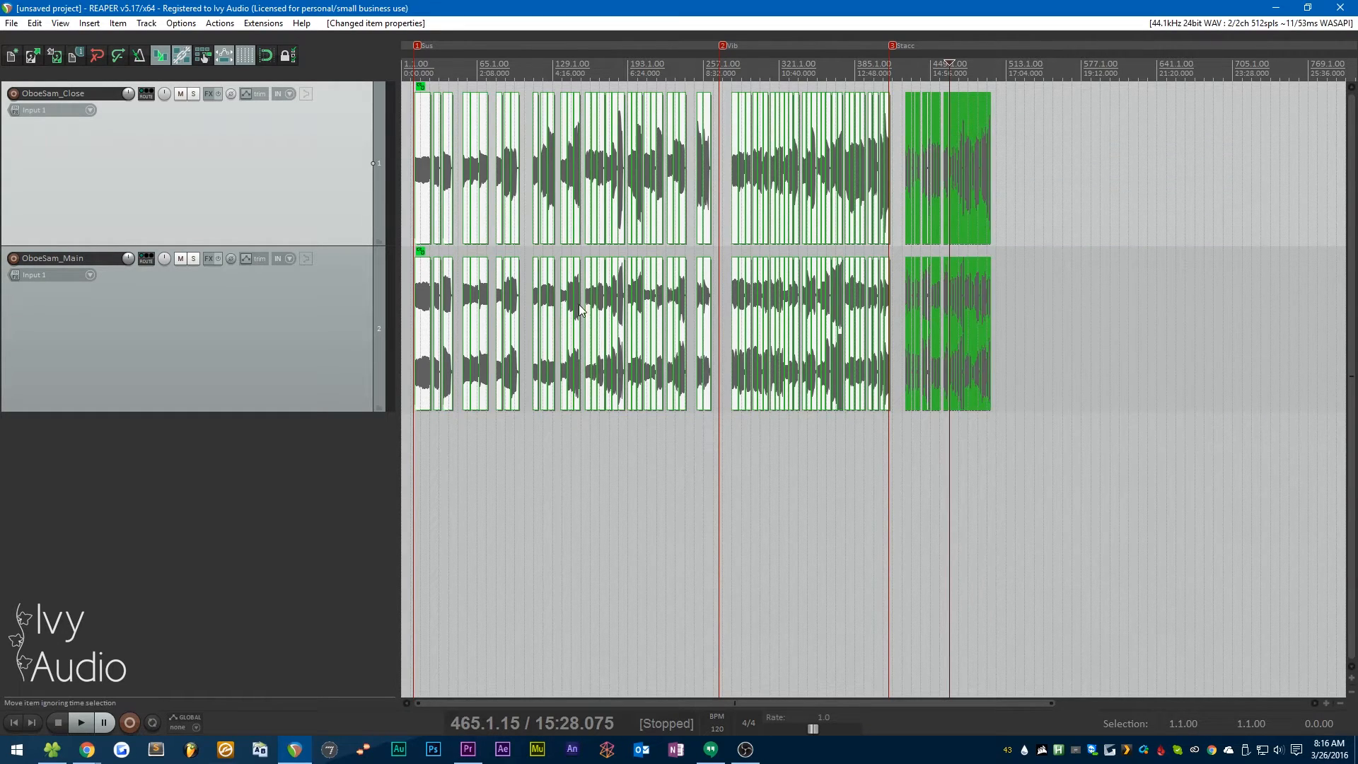
# Step: Extend the start of the first sustain note earlier on both tracks and magnify the waveform height to expose its quiet onset
pyautogui.scroll(1, 412, 207)
pyautogui.scroll(10, 412, 207)
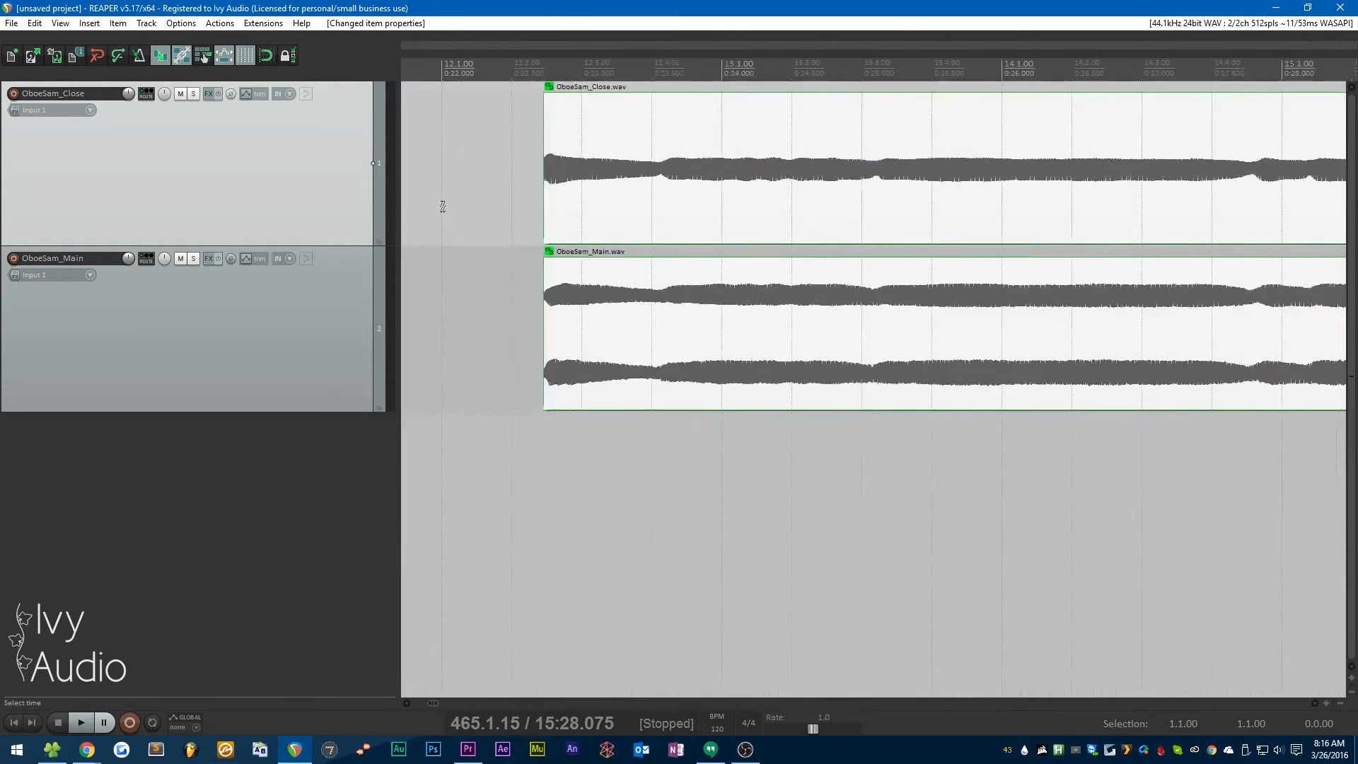
pyautogui.click(1030, 205)
pyautogui.moveTo(1018, 205); pyautogui.dragTo(893, 225)
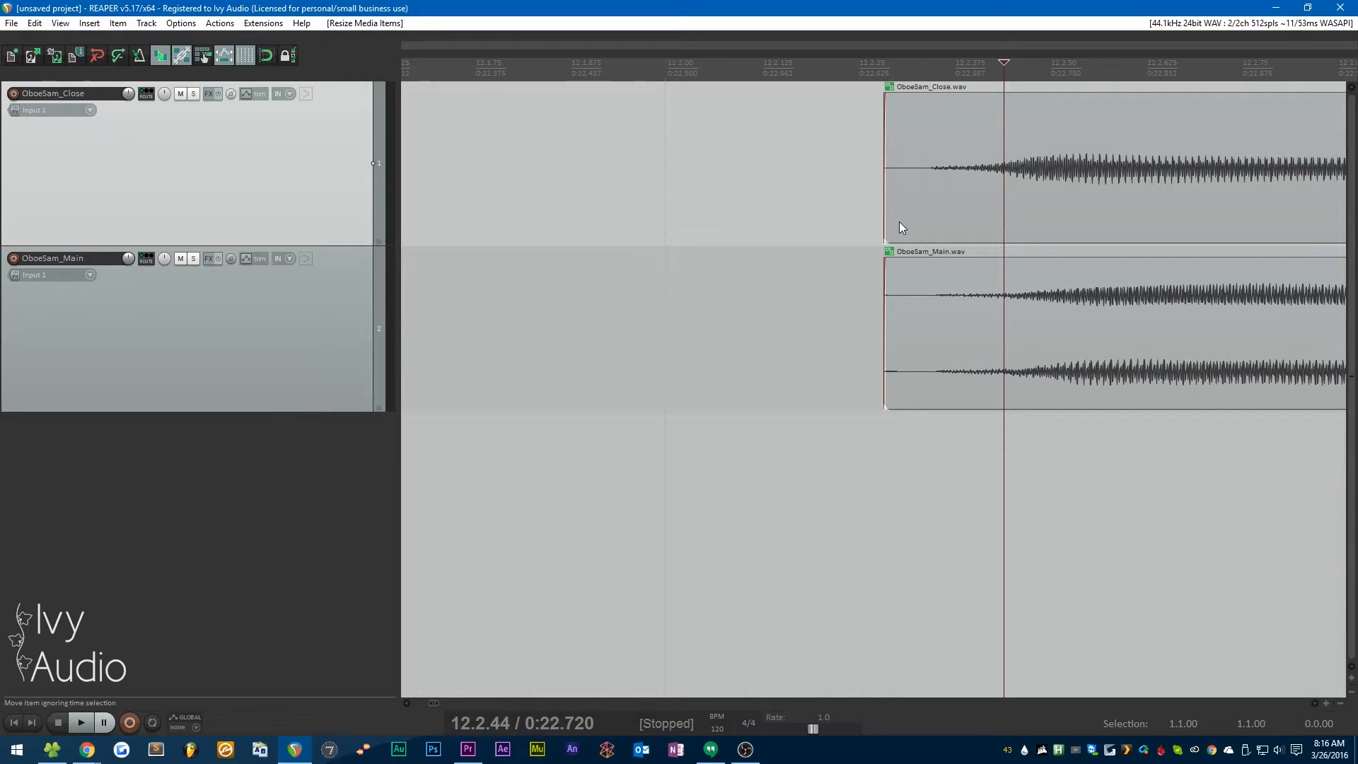
pyautogui.hotkey('shift', 'Up')
pyautogui.hotkey('shift', 'Up')
pyautogui.hotkey('shift', 'Up')
pyautogui.hotkey('shift', 'Up')
pyautogui.hotkey('shift', 'Up')
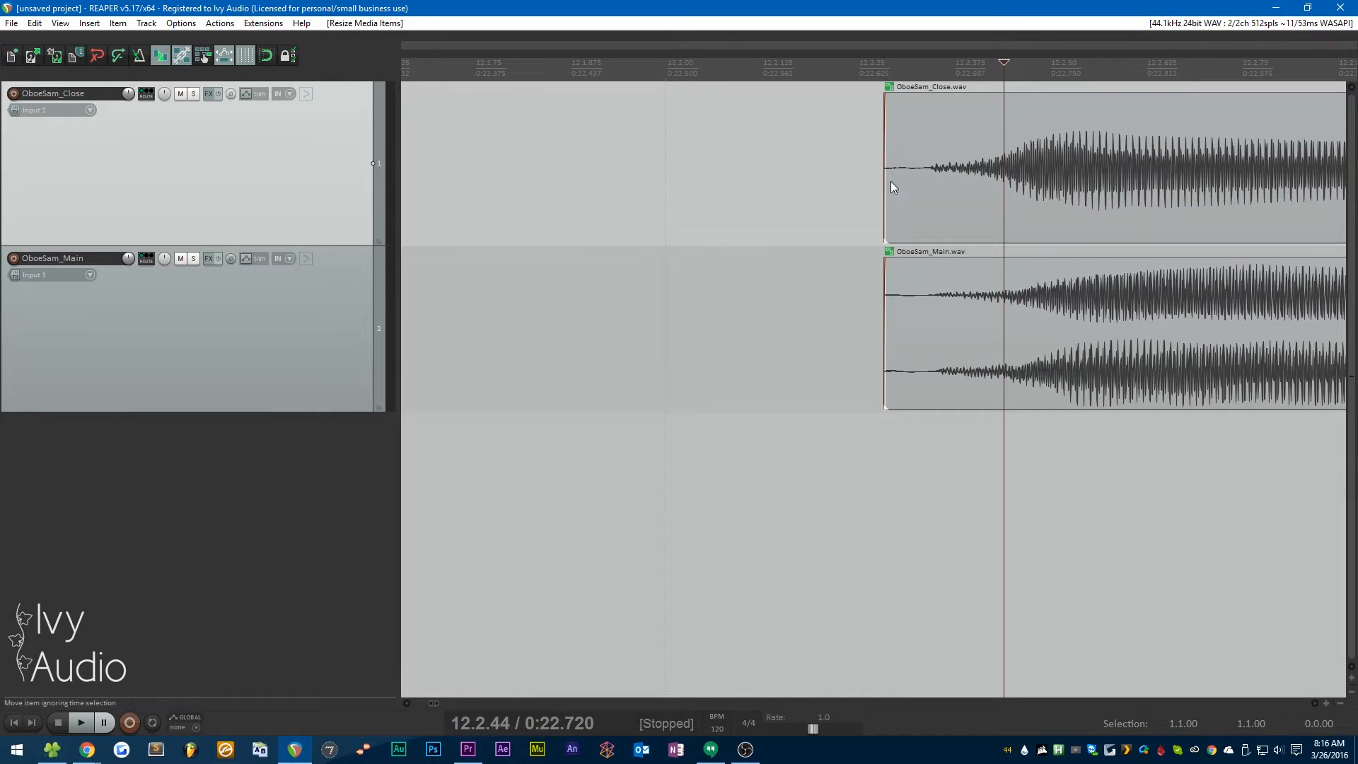
# Step: Trim the first sustain note's start to just before its onset, leaving room for the short fade-in
pyautogui.scroll(8, 889, 181)
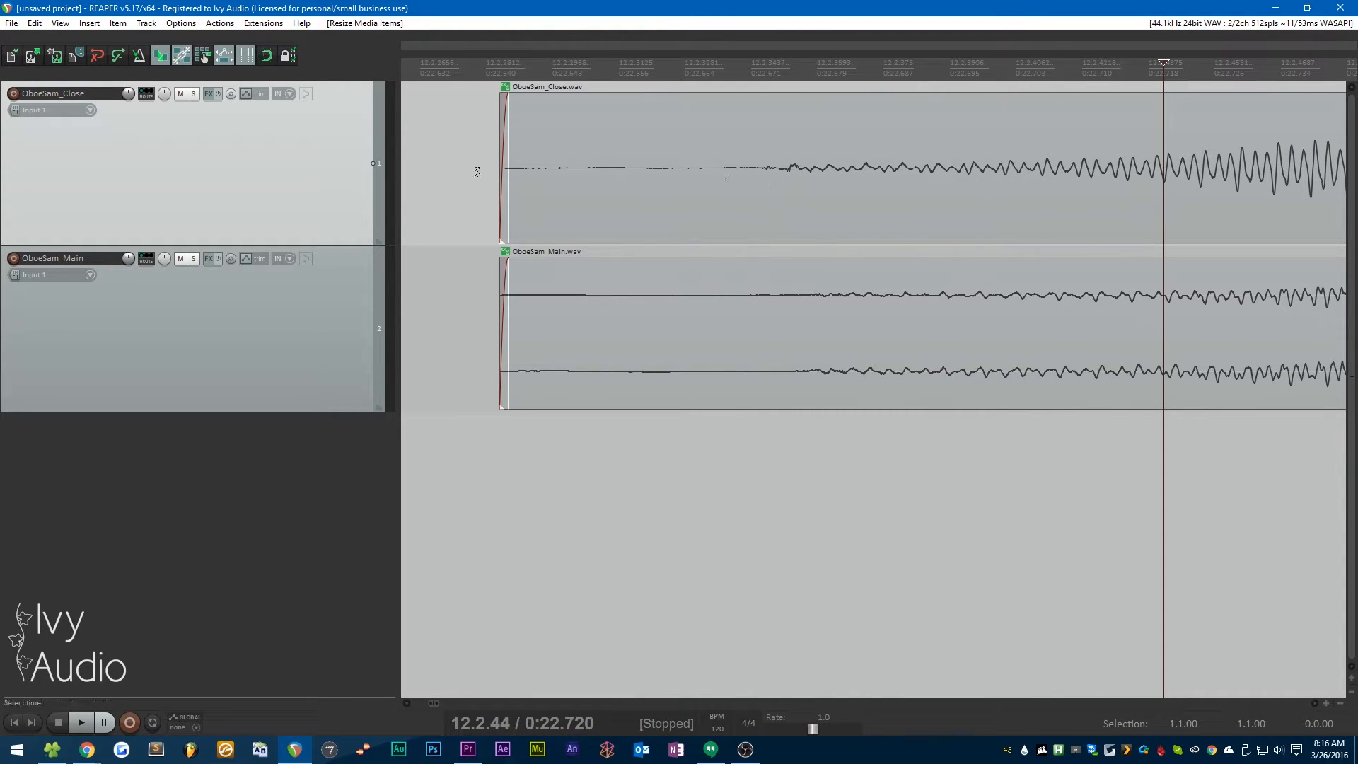
pyautogui.moveTo(505, 193); pyautogui.dragTo(711, 189)
pyautogui.scroll(2, 714, 187)
pyautogui.scroll(6, 720, 187)
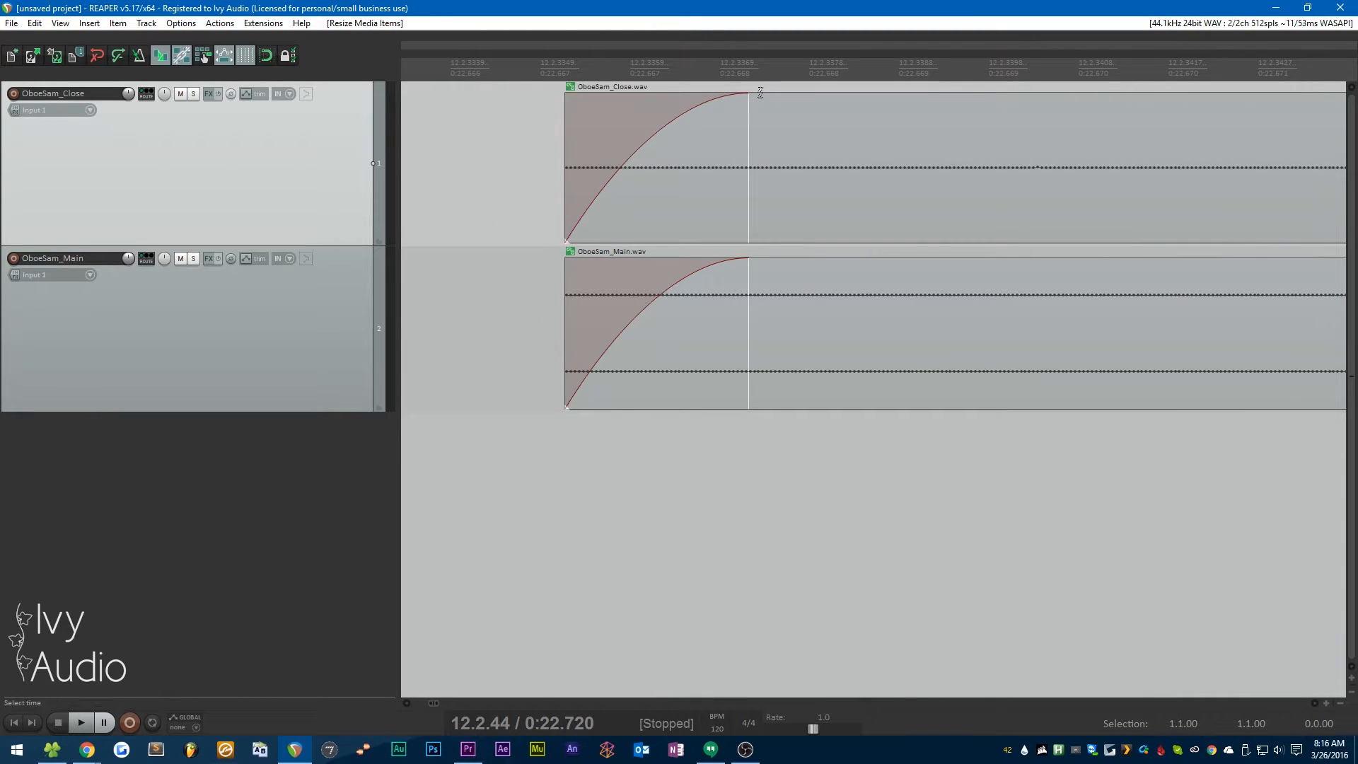
pyautogui.scroll(-4, 757, 201)
pyautogui.moveTo(691, 201); pyautogui.dragTo(710, 202)
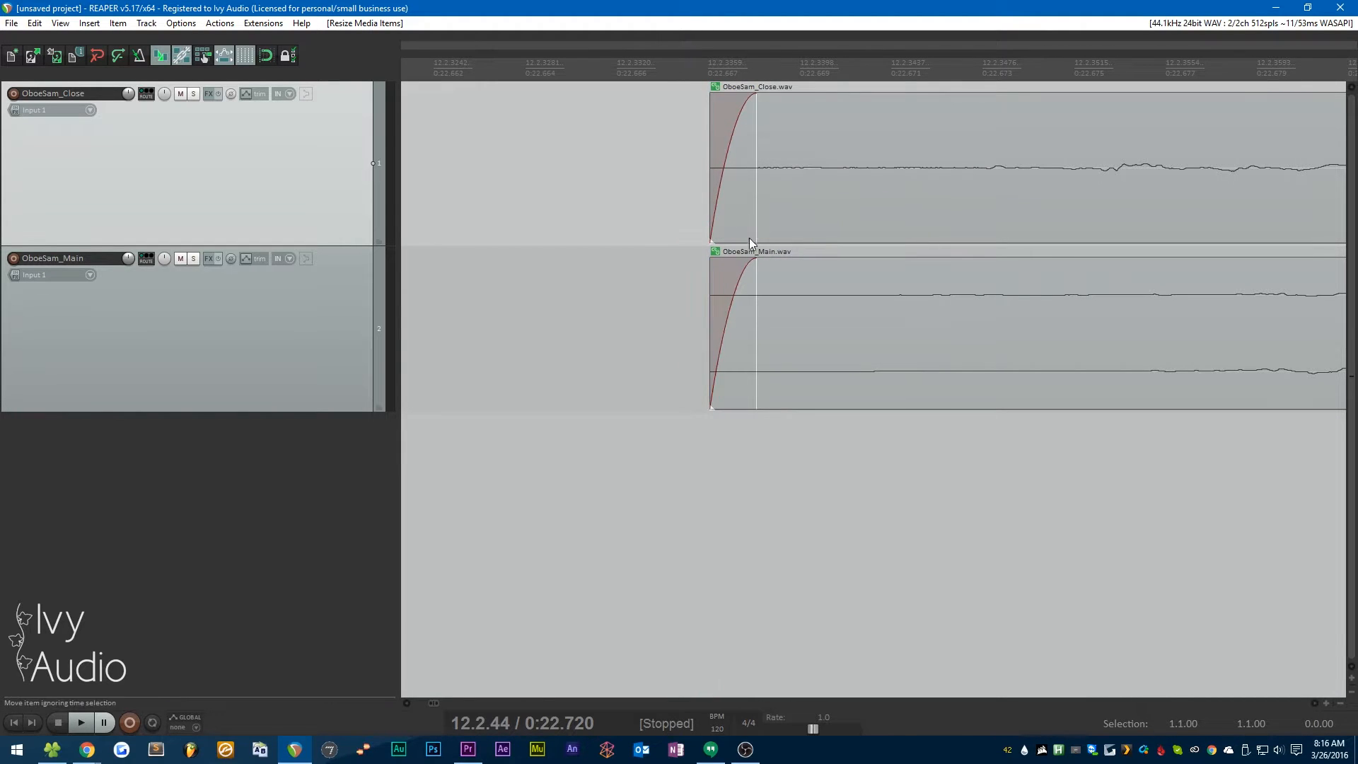
pyautogui.scroll(-3, 464, 228)
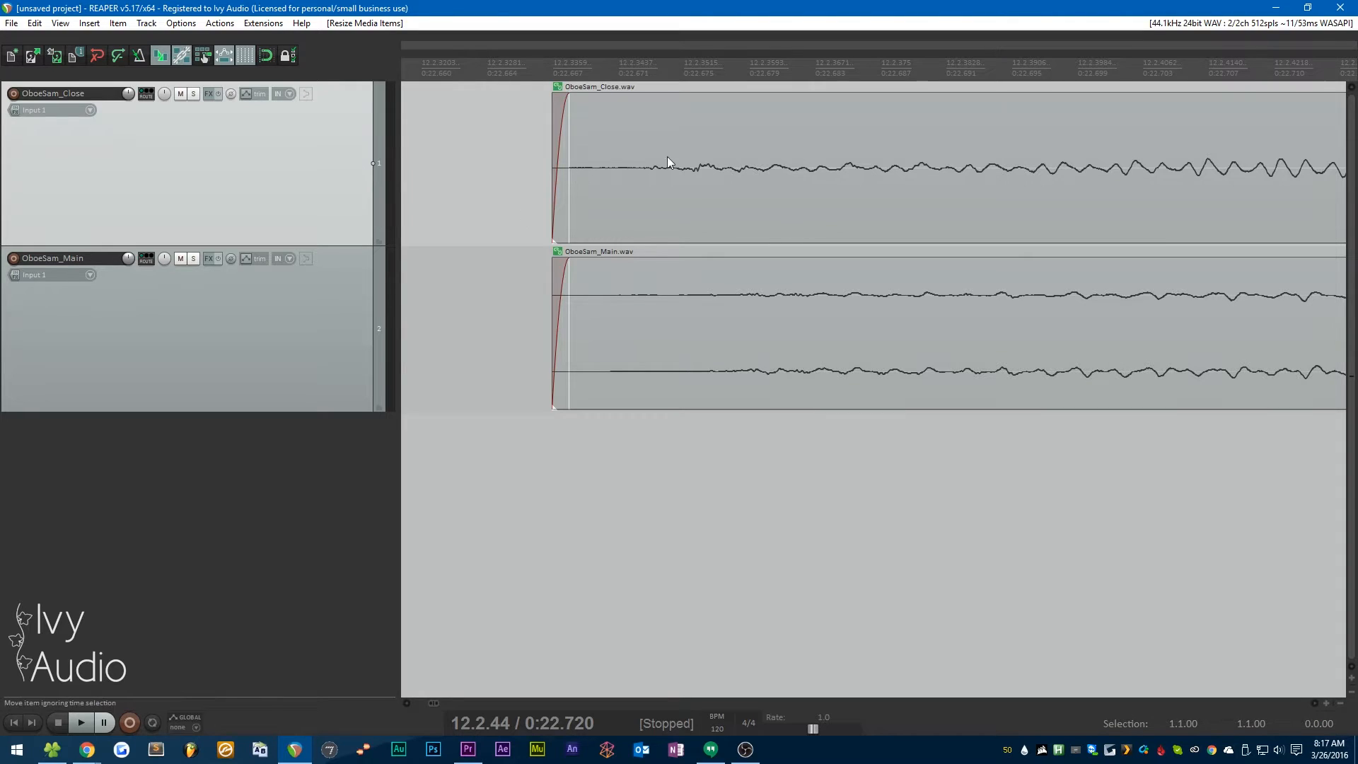
pyautogui.scroll(4, 581, 203)
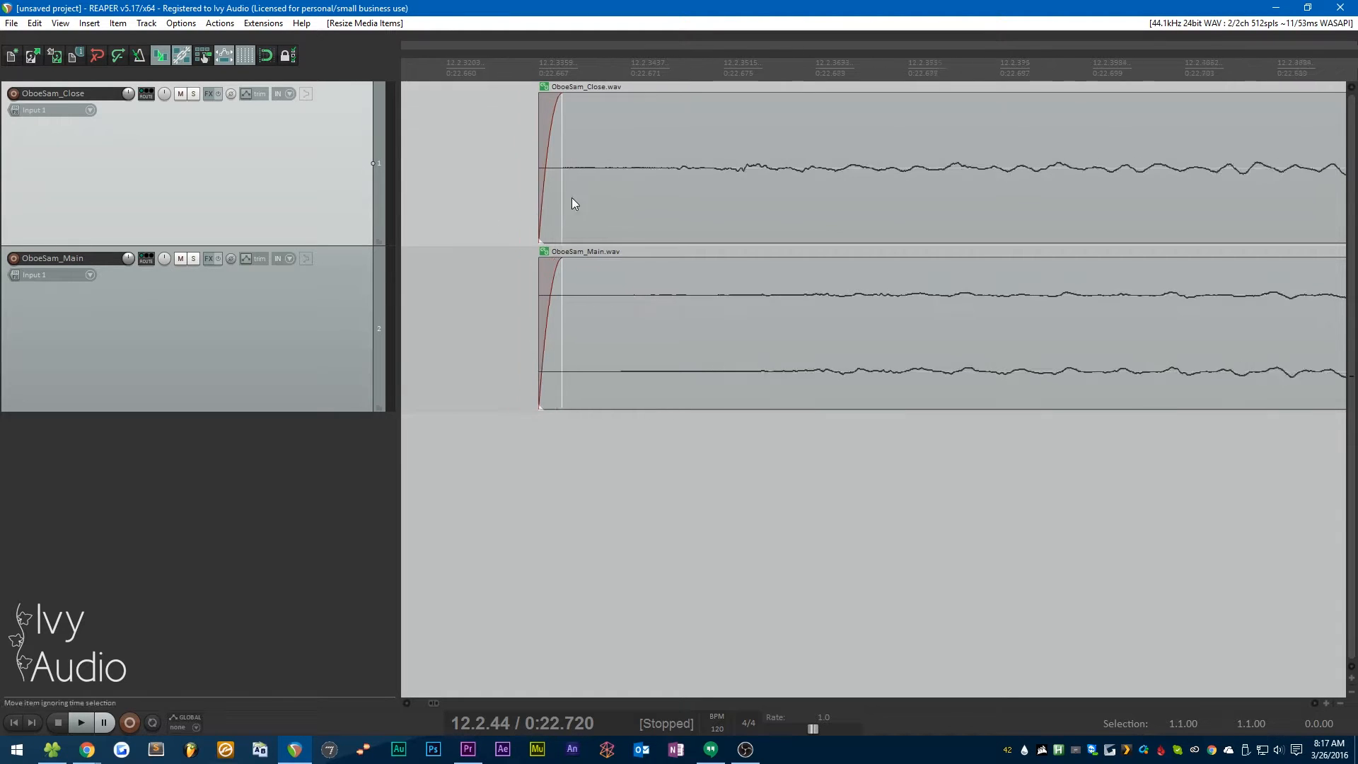
# Step: Shorten the silent tail of the first sustain note slightly on both tracks
pyautogui.scroll(-12, 446, 219)
pyautogui.scroll(-10, 452, 230)
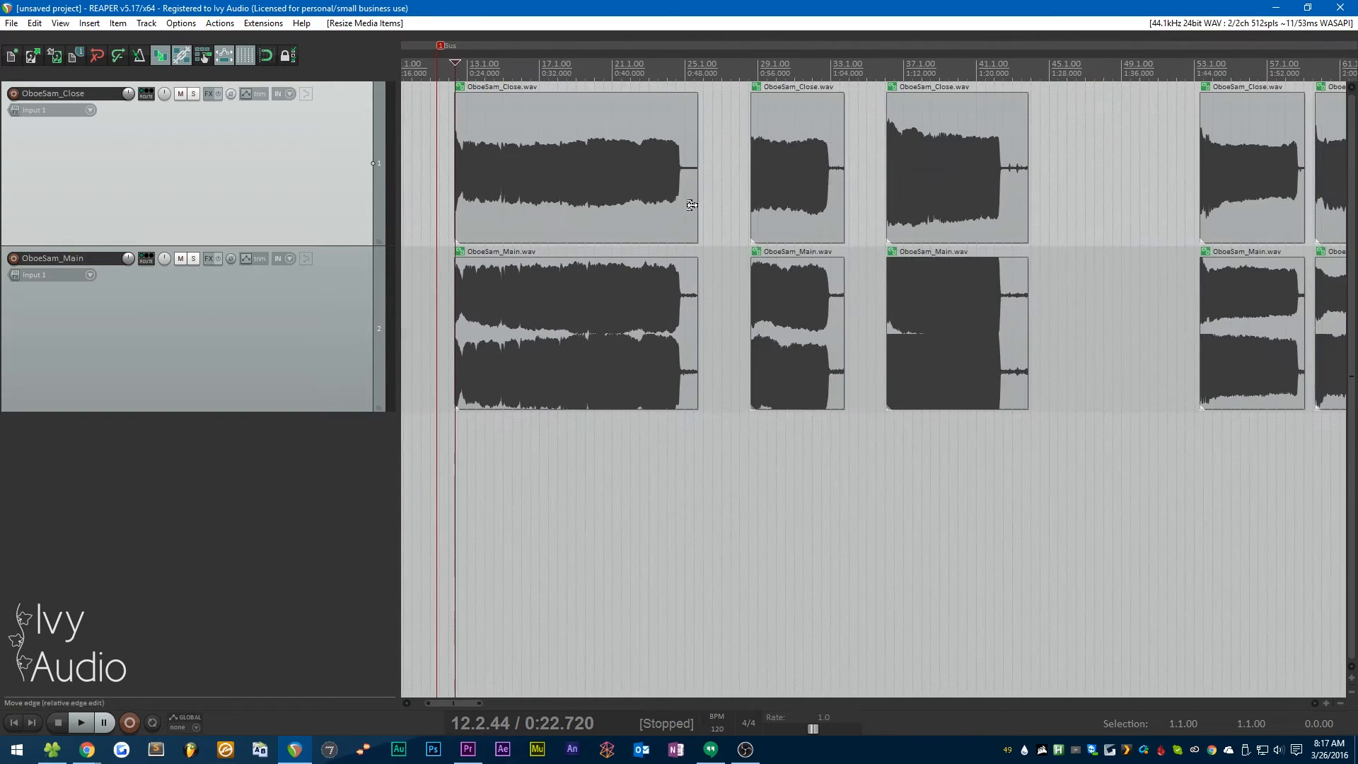
pyautogui.scroll(8, 692, 205)
pyautogui.moveTo(659, 202)
pyautogui.mouseDown()
pyautogui.moveTo(876, 206)
pyautogui.moveTo(647, 212)
pyautogui.mouseUp()
# Step: Extend the second sustain note's start earlier to just before its onset and trim the excess silence at its end
pyautogui.scroll(6, 1078, 190)
pyautogui.moveTo(1107, 186); pyautogui.dragTo(947, 201)
pyautogui.scroll(4, 947, 198)
pyautogui.scroll(2, 947, 198)
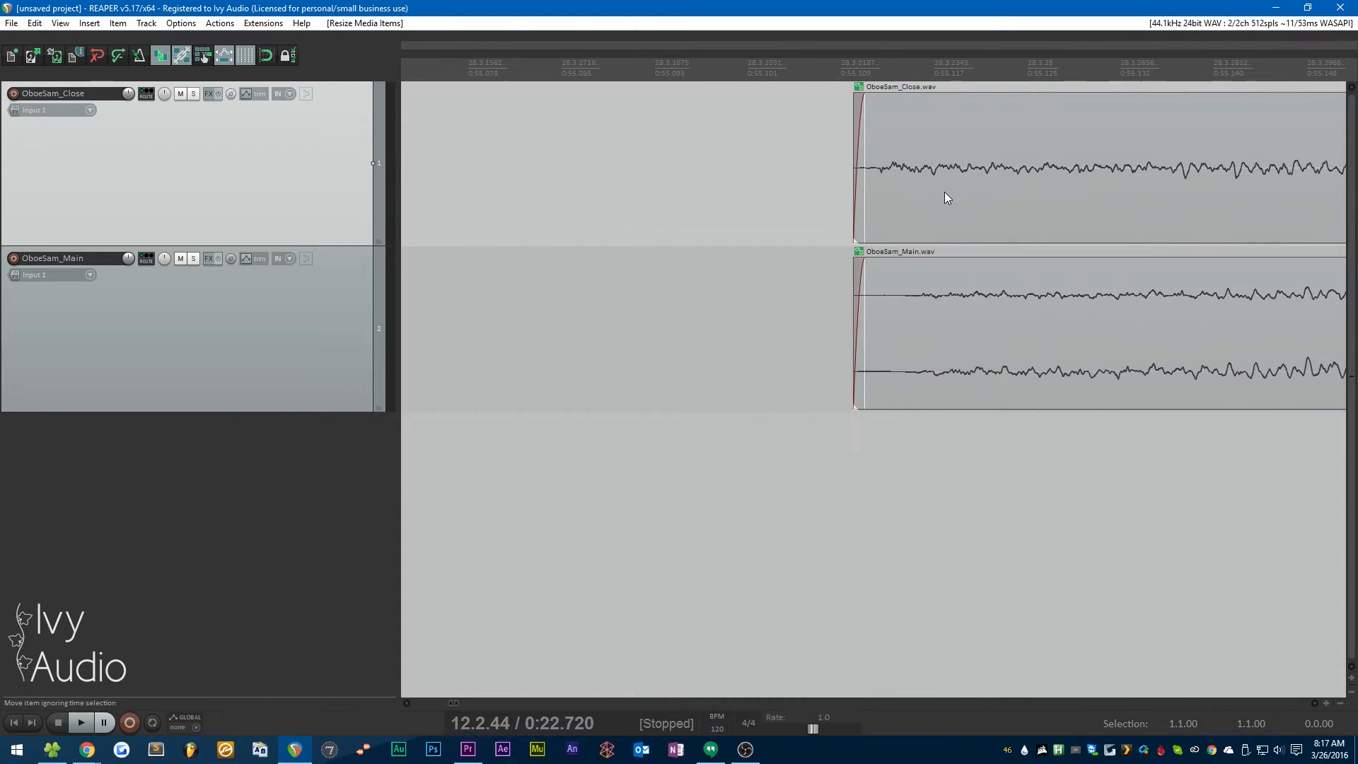
pyautogui.moveTo(854, 190); pyautogui.dragTo(808, 199)
pyautogui.scroll(-10, 721, 210)
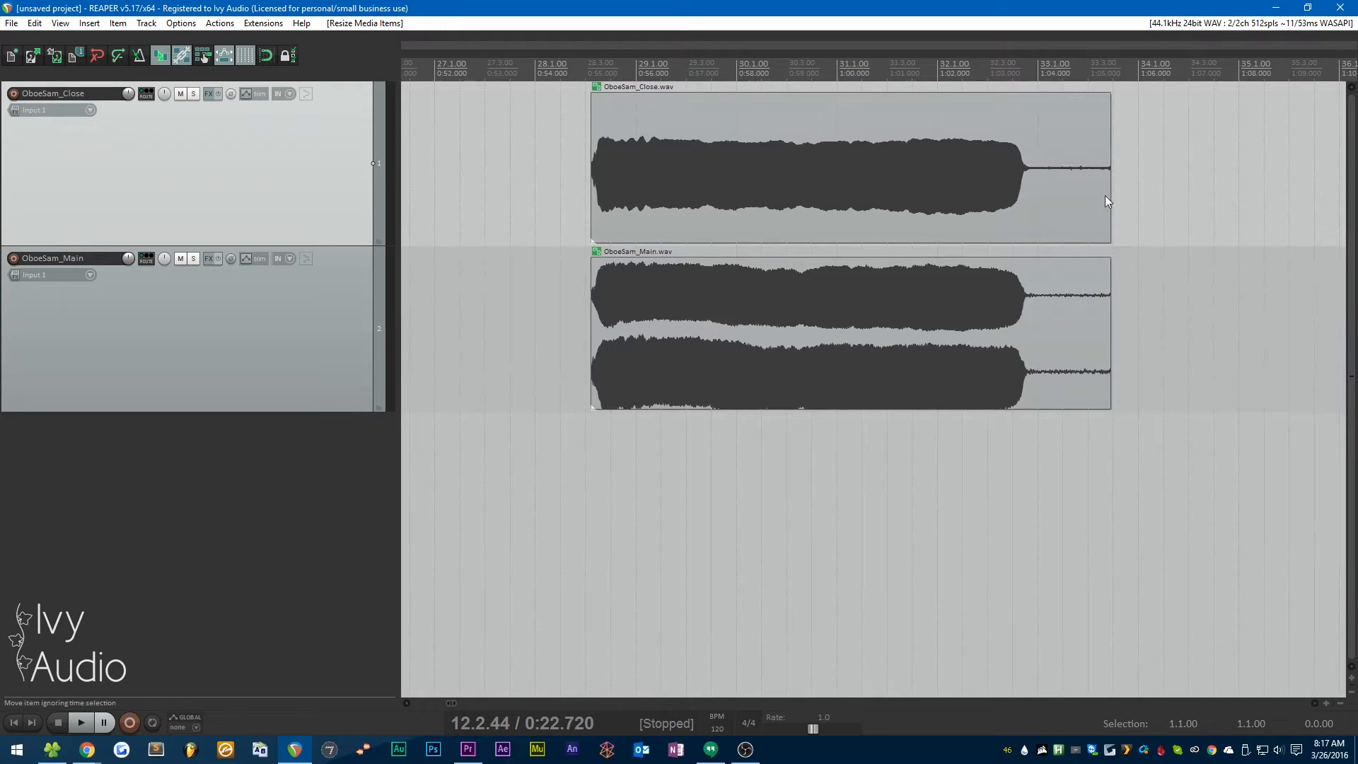
pyautogui.moveTo(1108, 203); pyautogui.dragTo(1065, 199)
pyautogui.scroll(3, 1089, 206)
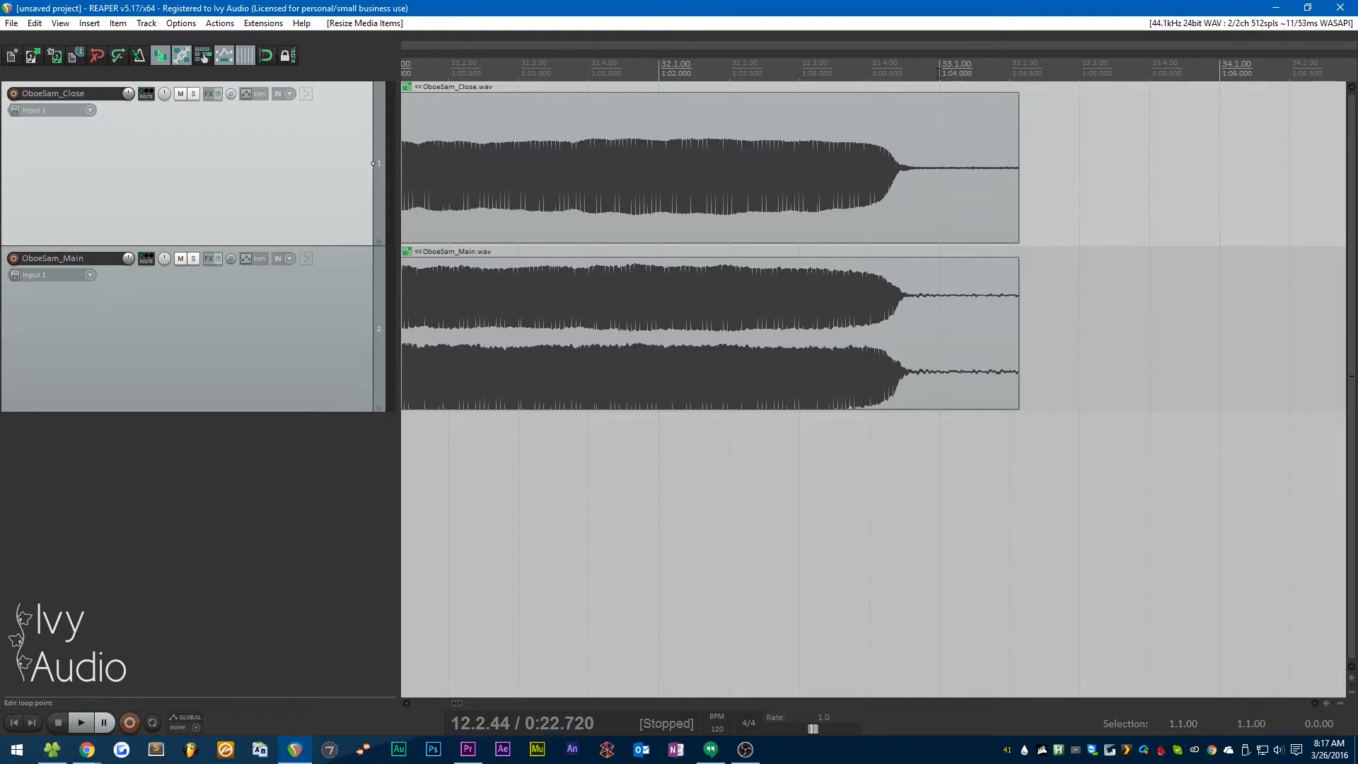
pyautogui.scroll(-6, 659, 254)
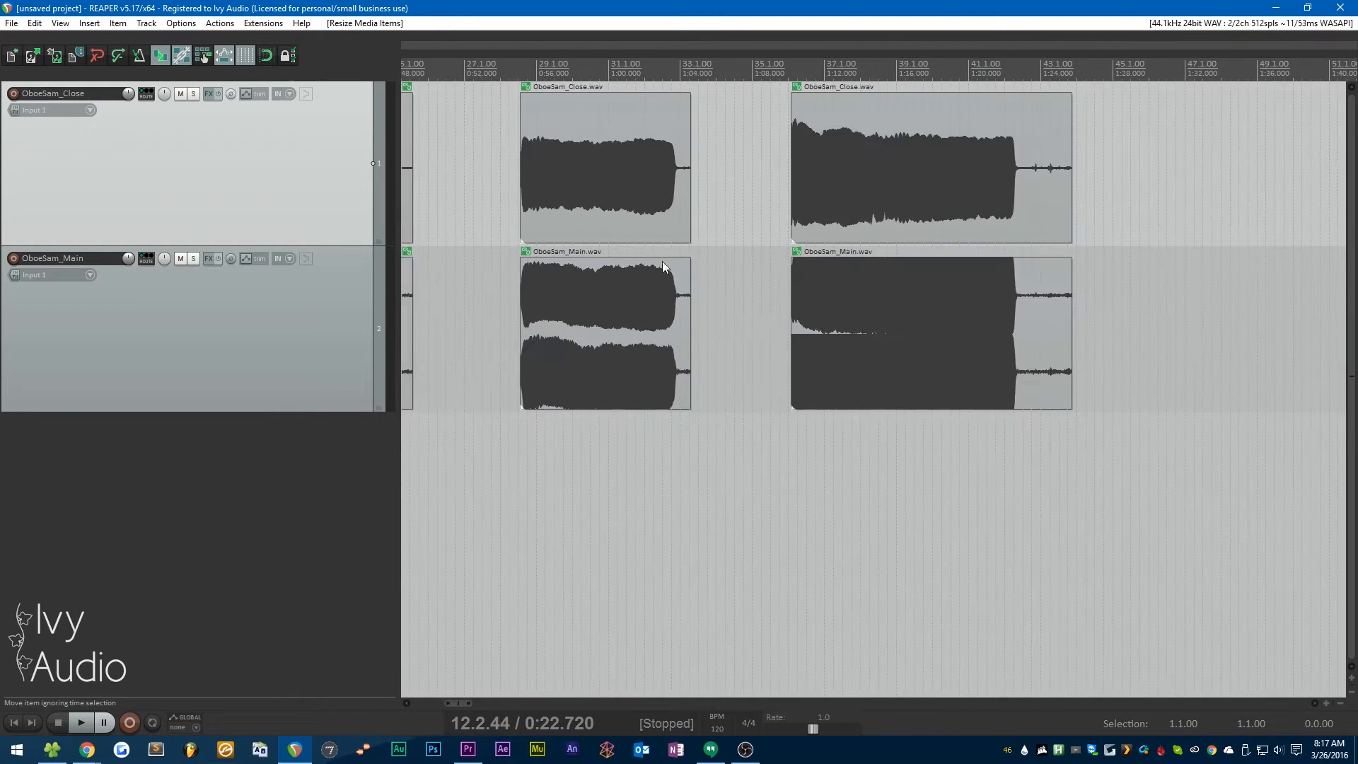
# Step: Extend the third sustain note's start earlier to include its attack and trim the noisy tail at its end
pyautogui.scroll(5, 780, 184)
pyautogui.scroll(5, 876, 172)
pyautogui.scroll(3, 791, 196)
pyautogui.moveTo(667, 192); pyautogui.dragTo(506, 195)
pyautogui.scroll(4, 491, 216)
pyautogui.scroll(-15, 486, 201)
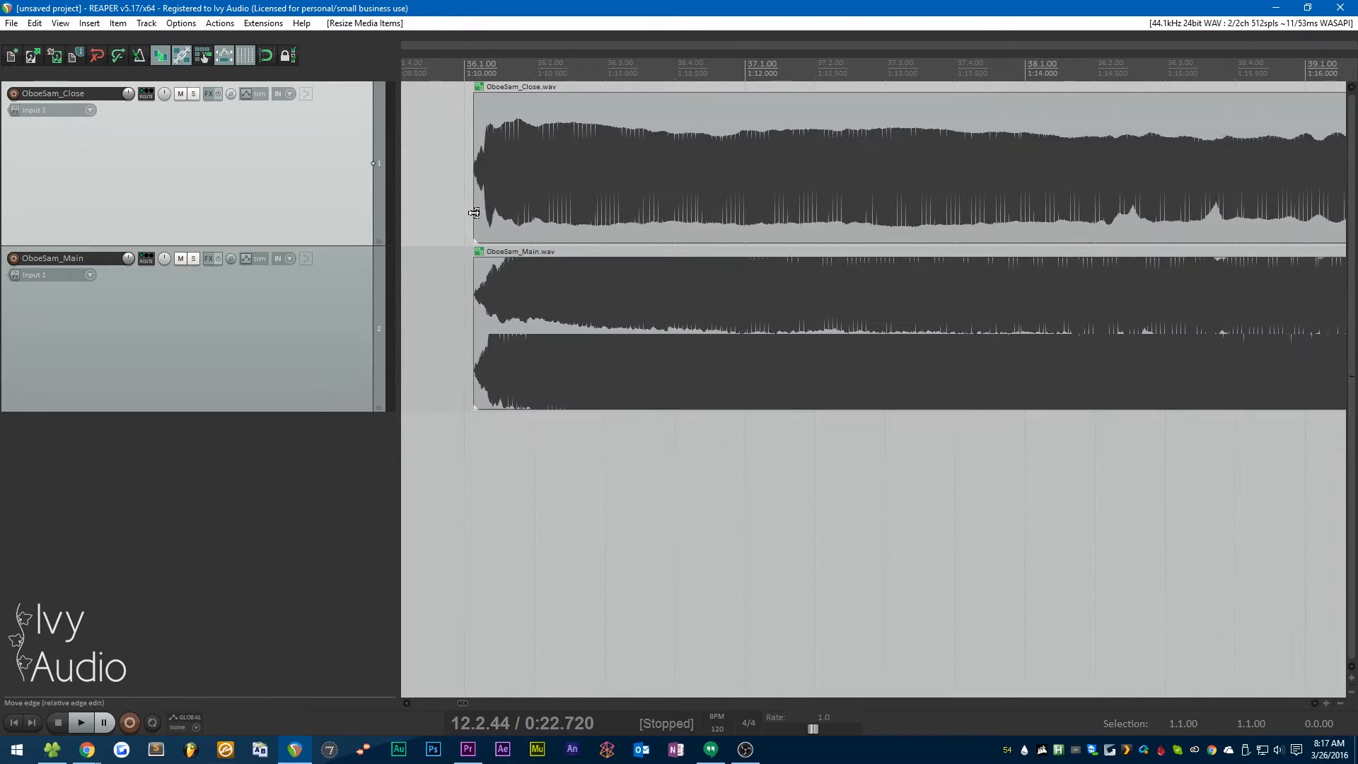
pyautogui.moveTo(754, 190); pyautogui.dragTo(728, 189)
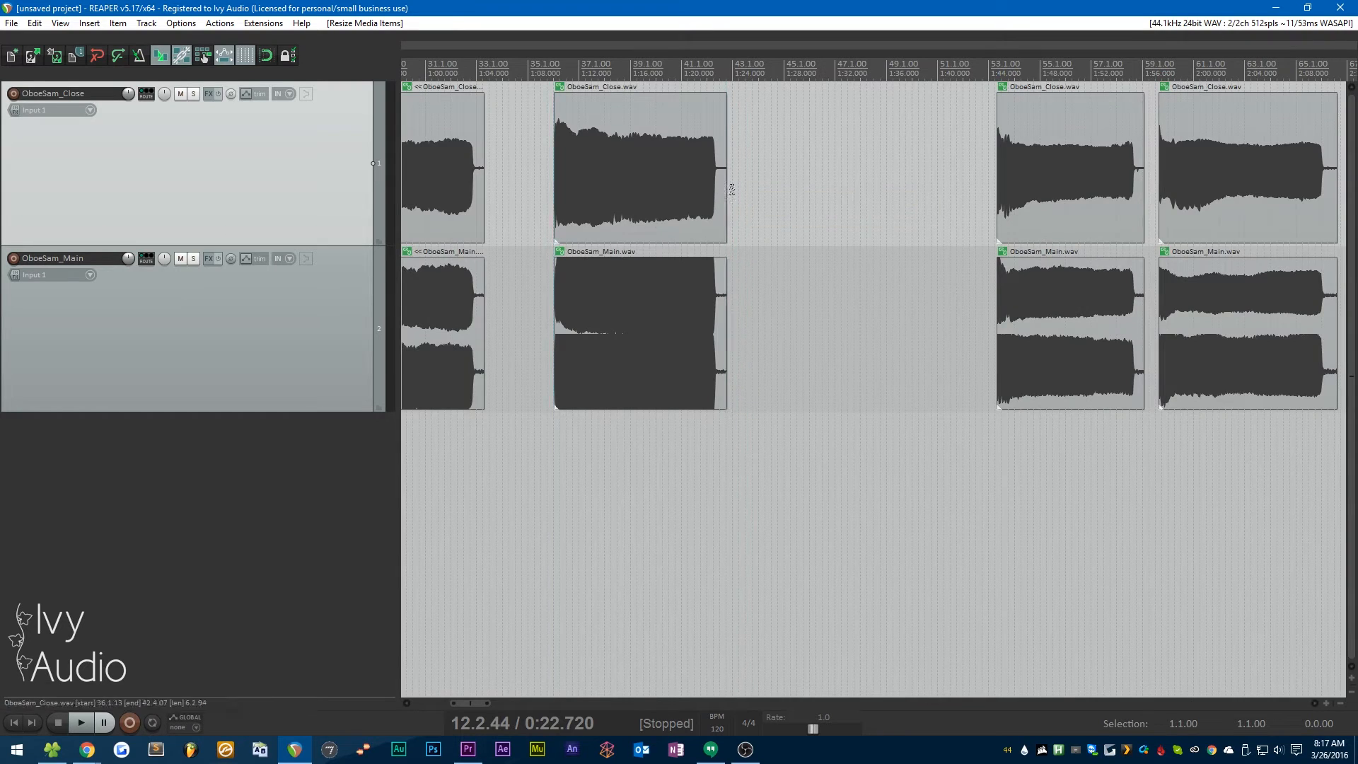
# Step: Extend the start of the sustain note at bar 53 earlier on both tracks until its full attack is included
pyautogui.scroll(15, 1025, 192)
pyautogui.scroll(10, 904, 194)
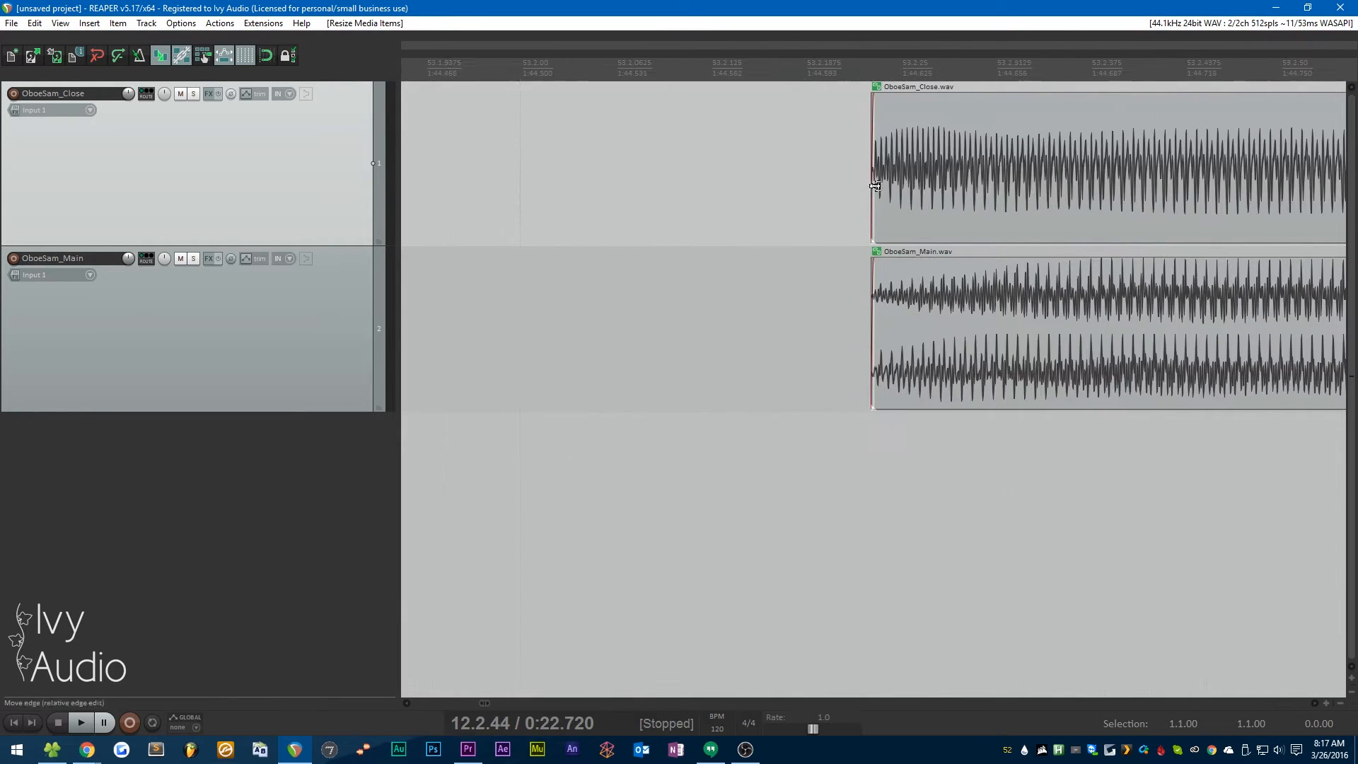
pyautogui.moveTo(835, 187); pyautogui.dragTo(497, 215)
pyautogui.scroll(-8, 687, 209)
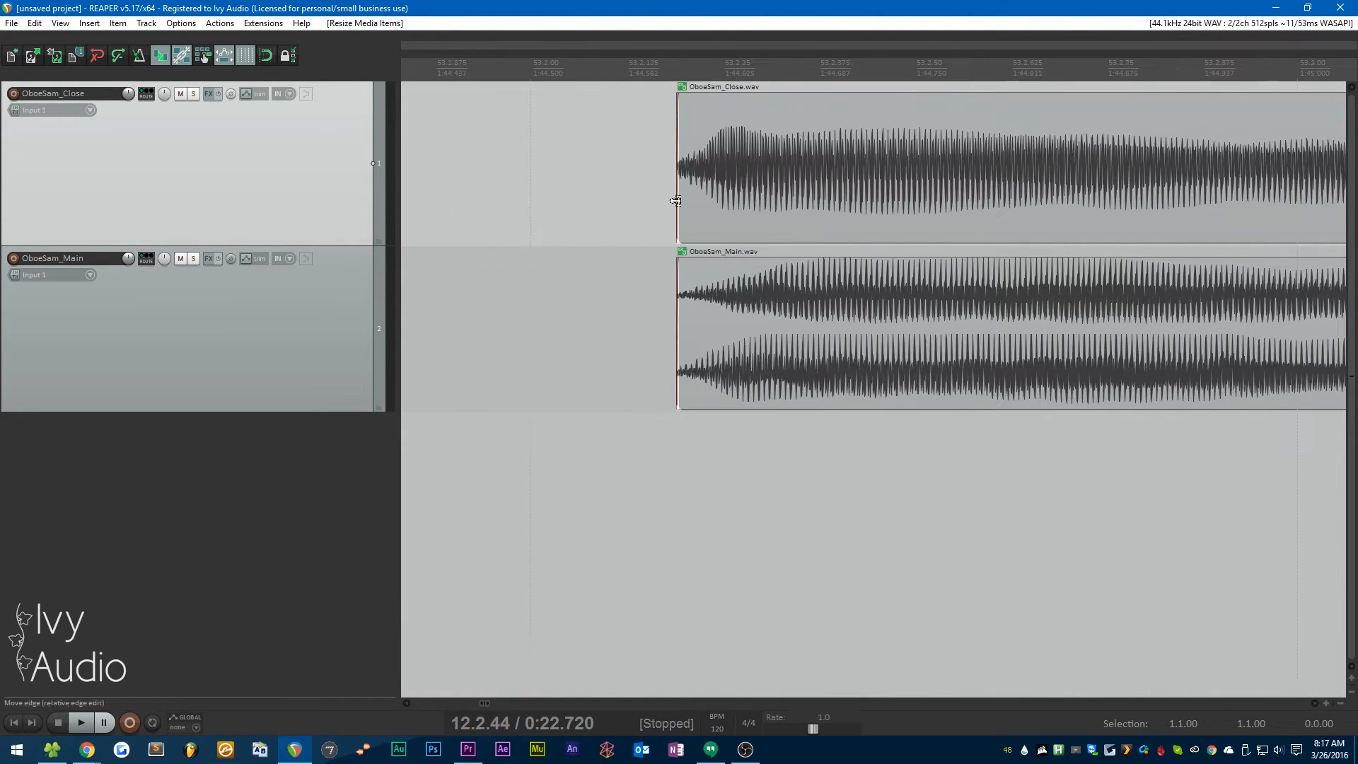
pyautogui.moveTo(676, 189); pyautogui.dragTo(623, 204)
pyautogui.scroll(-15, 539, 227)
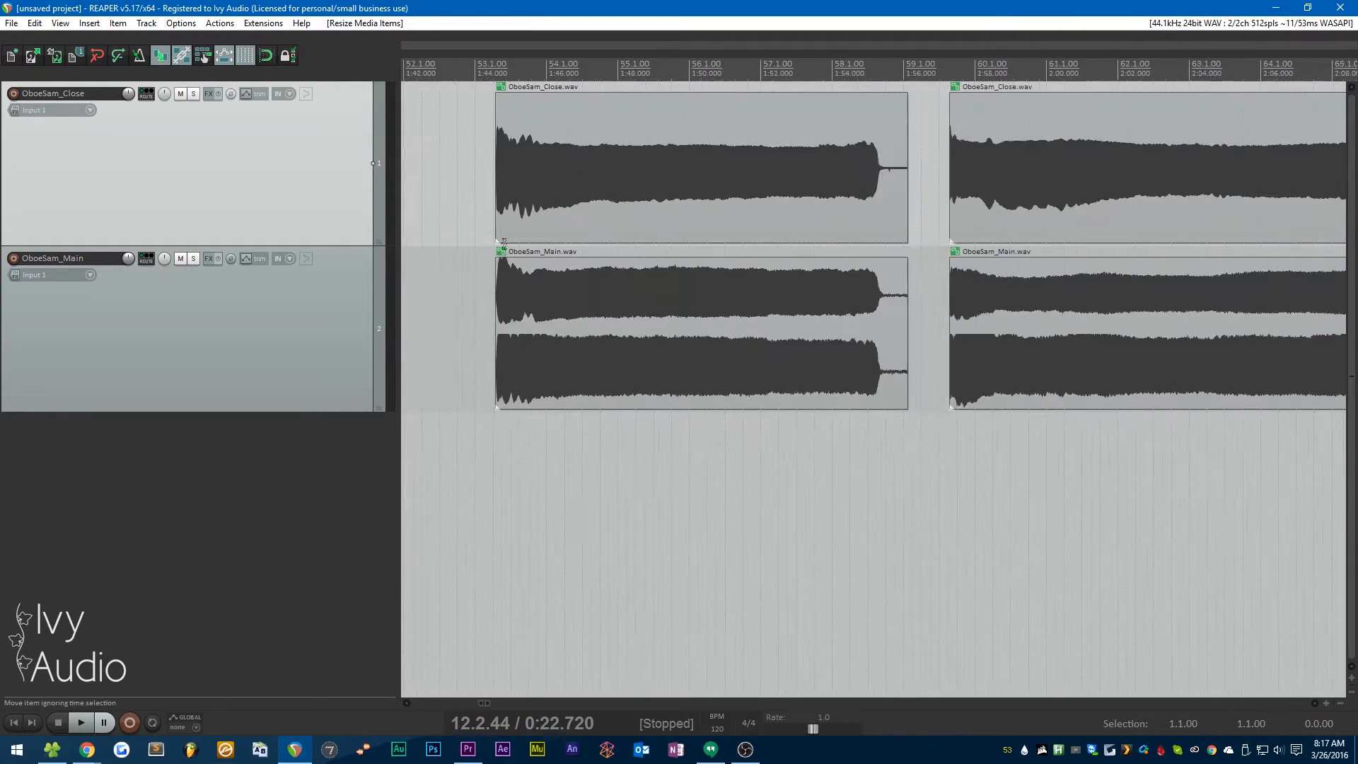
# Step: Select the sustain notes from bar 67 onward on both tracks, extend their starts earlier together, and check the bar 81 note's onset
pyautogui.scroll(-4, 508, 259)
pyautogui.moveTo(1269, 433); pyautogui.dragTo(495, 138)
pyautogui.scroll(12, 453, 209)
pyautogui.scroll(6, 497, 195)
pyautogui.scroll(8, 633, 196)
pyautogui.moveTo(632, 189); pyautogui.dragTo(515, 206)
pyautogui.scroll(-8, 487, 219)
pyautogui.scroll(-7, 479, 231)
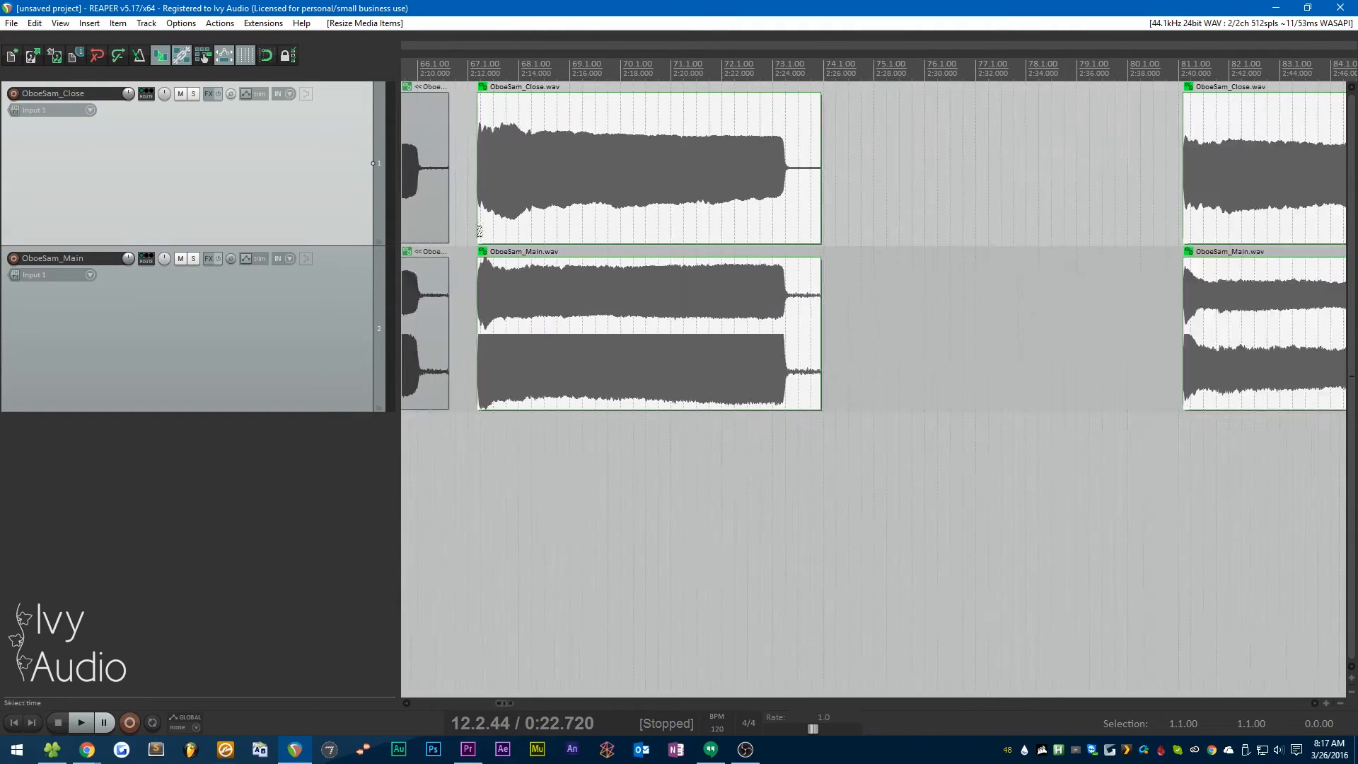
pyautogui.scroll(11, 1155, 188)
pyautogui.scroll(-4, 934, 232)
pyautogui.scroll(-10, 933, 233)
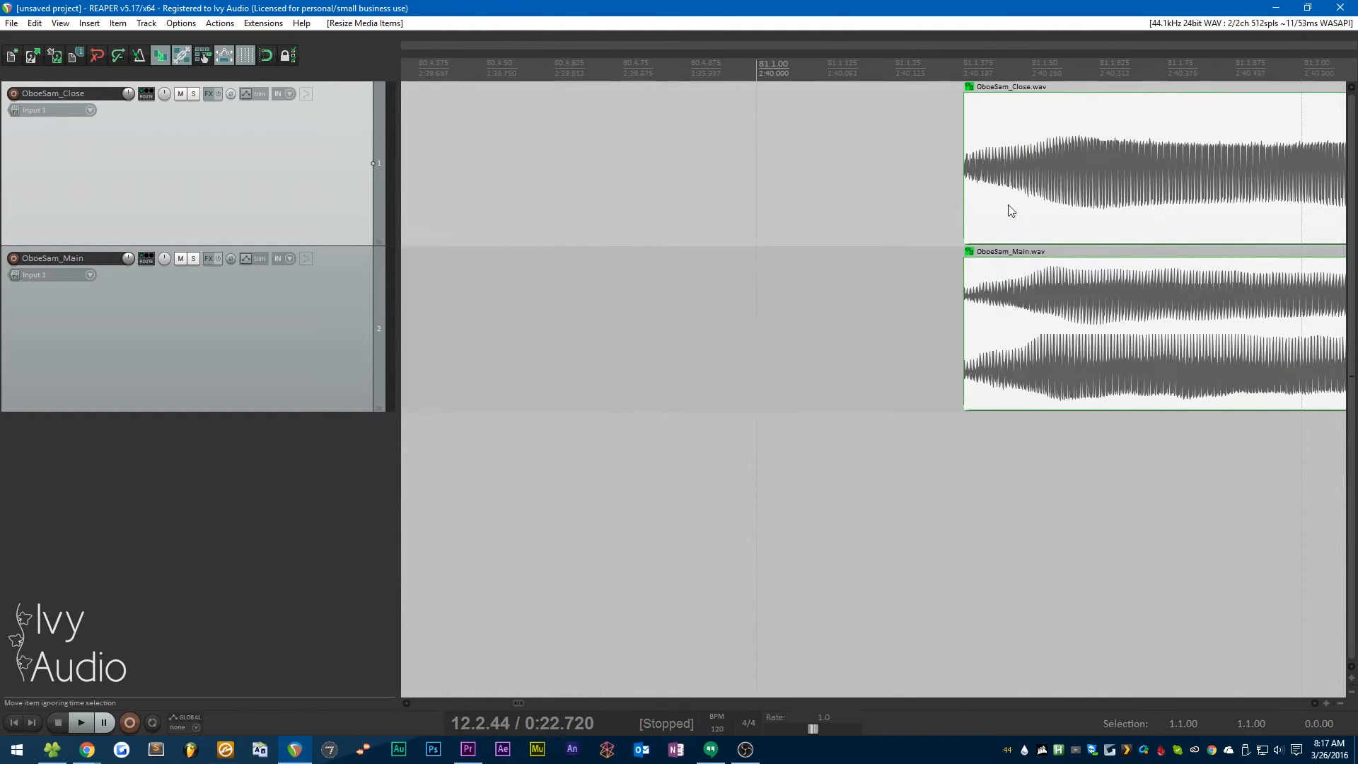
# Step: Check the onsets of the sustain notes at bars 87 and 93 on both tracks and clear the item selection
pyautogui.scroll(8, 600, 206)
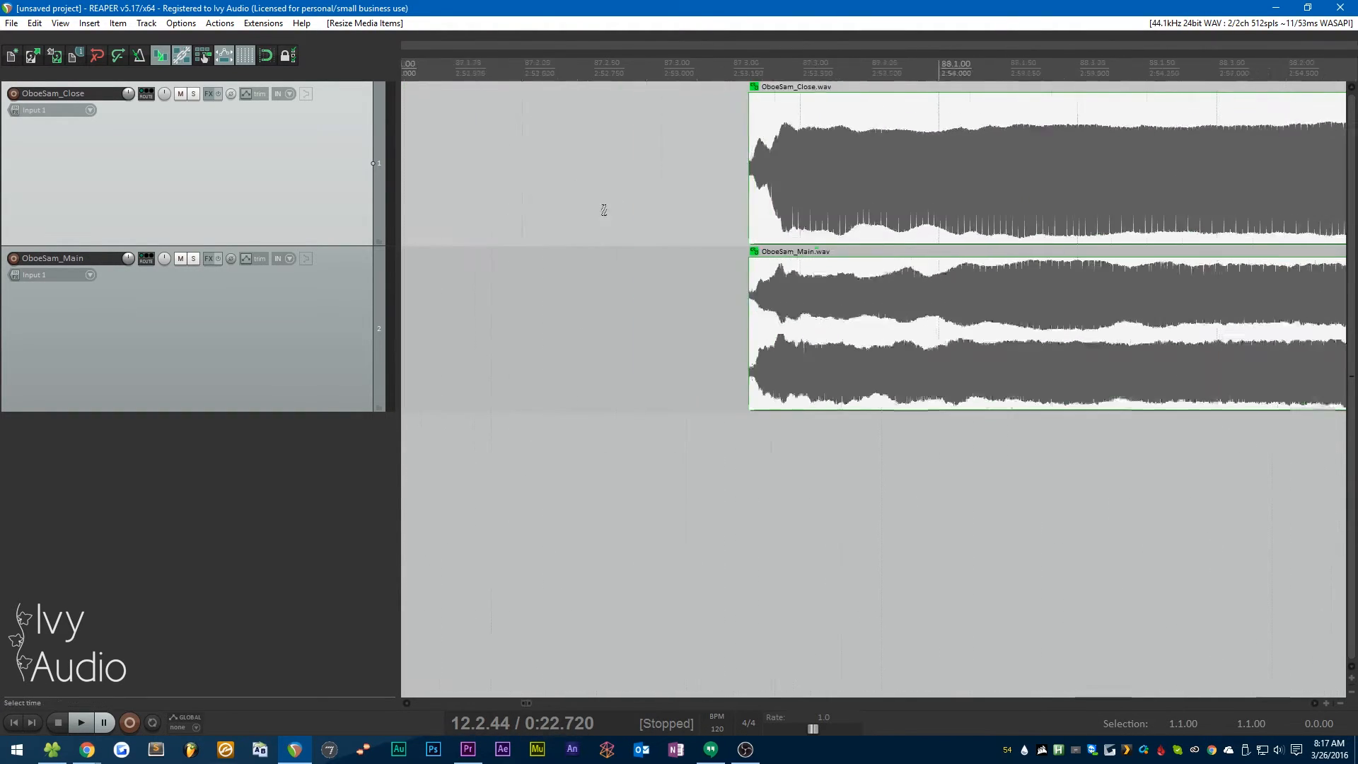
pyautogui.scroll(-10, 757, 200)
pyautogui.scroll(9, 613, 208)
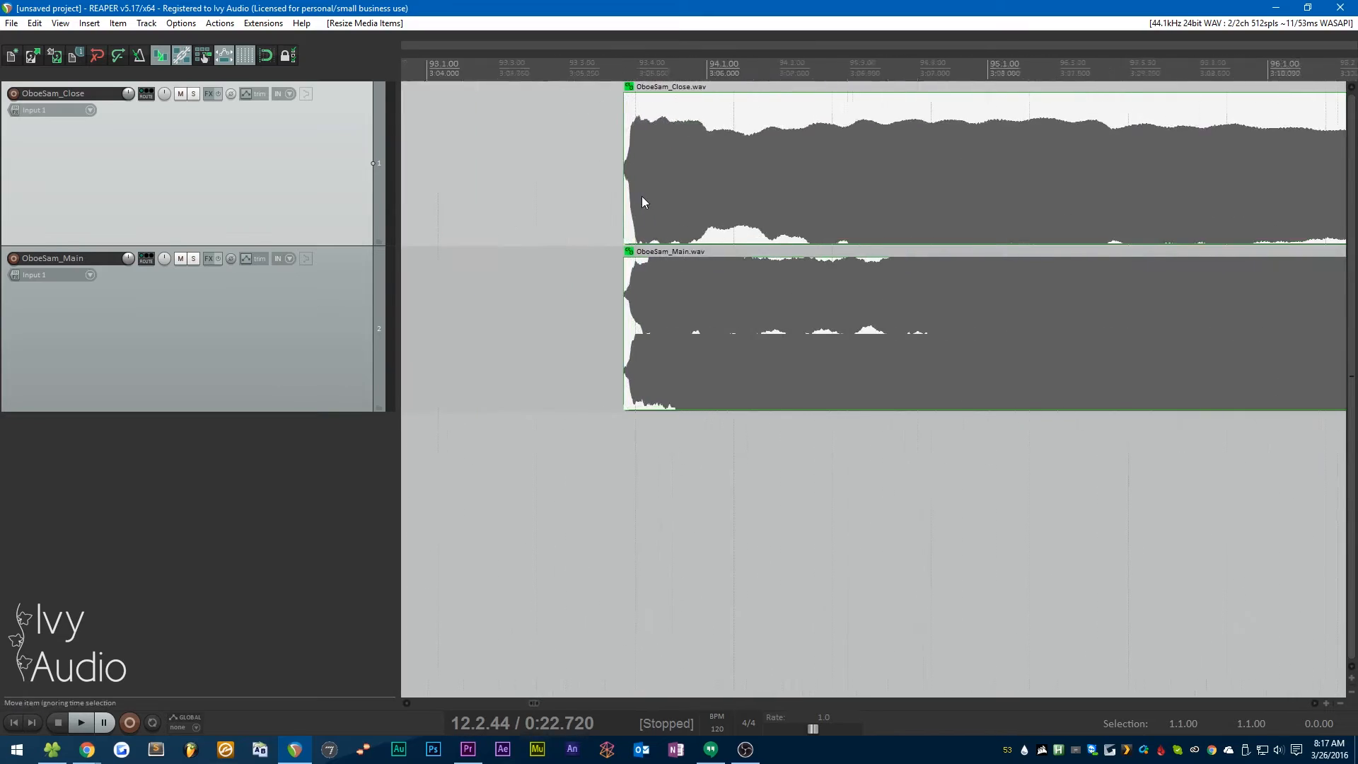
pyautogui.scroll(-4, 557, 228)
pyautogui.scroll(-15, 557, 229)
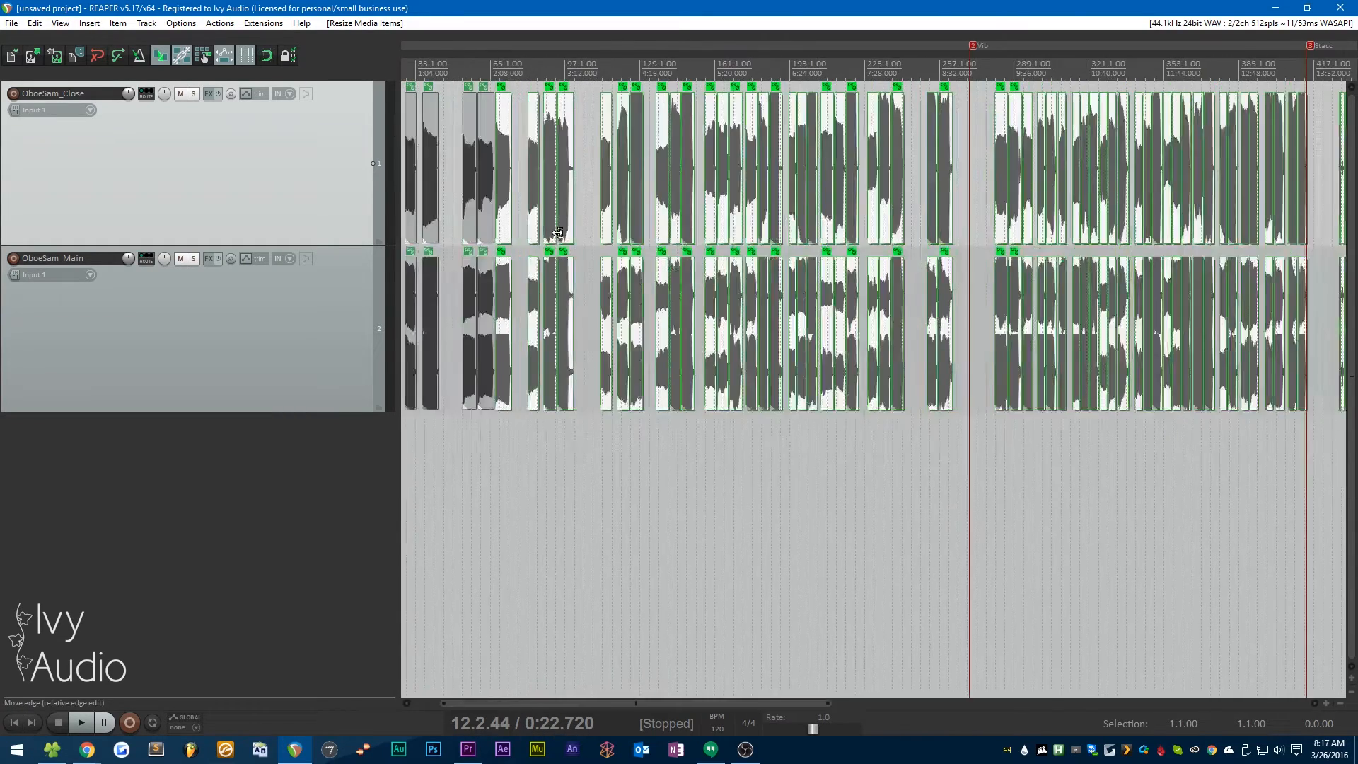
pyautogui.click(888, 234)
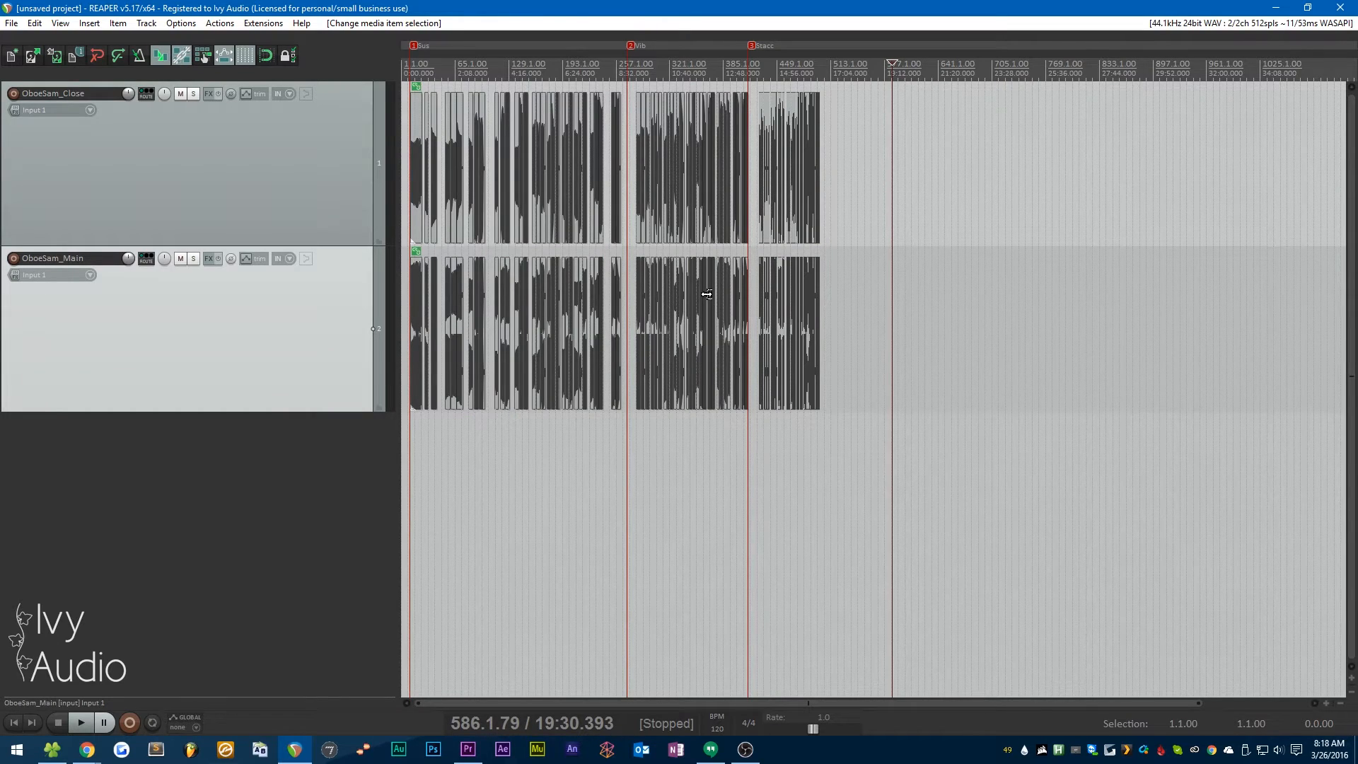
# Step: Adjust the start of the sustain note at bar 112 on both tracks to just before its onset
pyautogui.scroll(15, 453, 188)
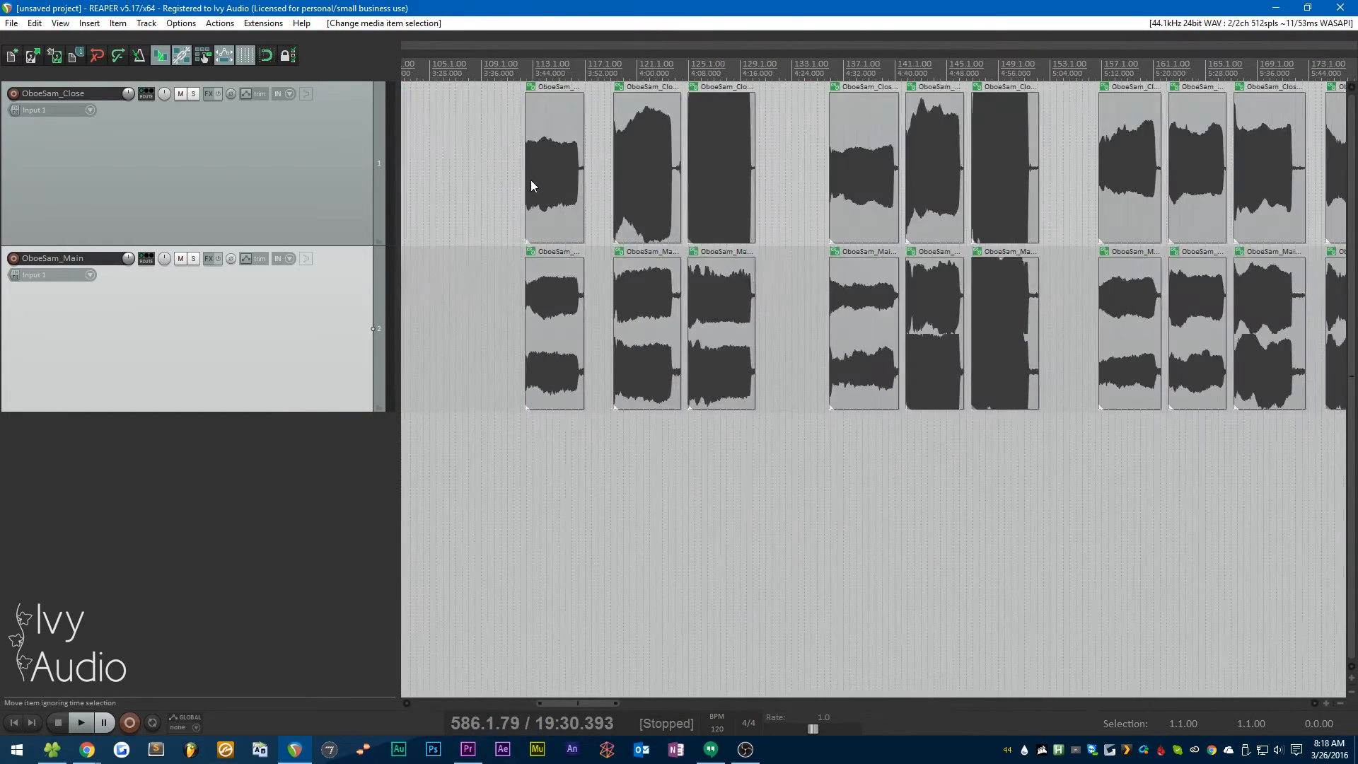
pyautogui.scroll(8, 520, 185)
pyautogui.moveTo(502, 193); pyautogui.dragTo(531, 195)
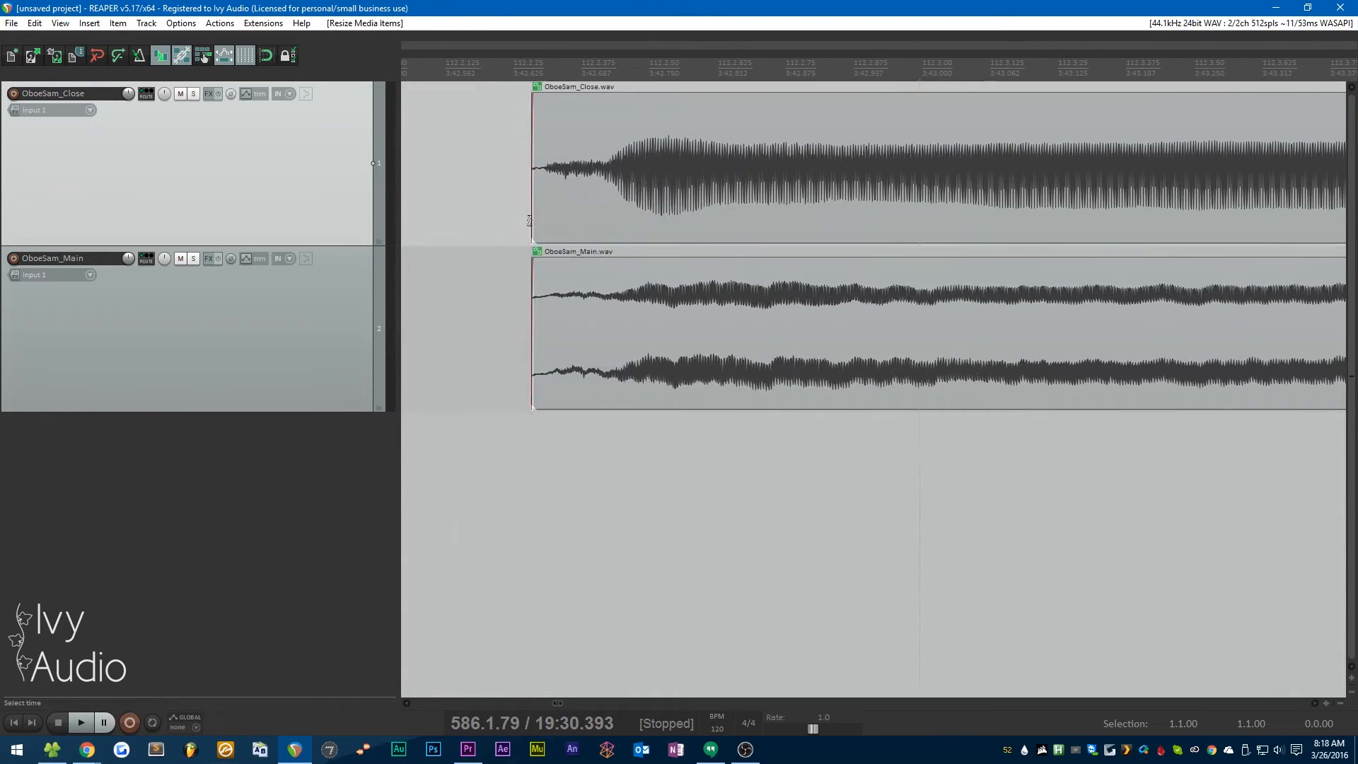
pyautogui.scroll(-6, 666, 275)
pyautogui.scroll(-4, 666, 269)
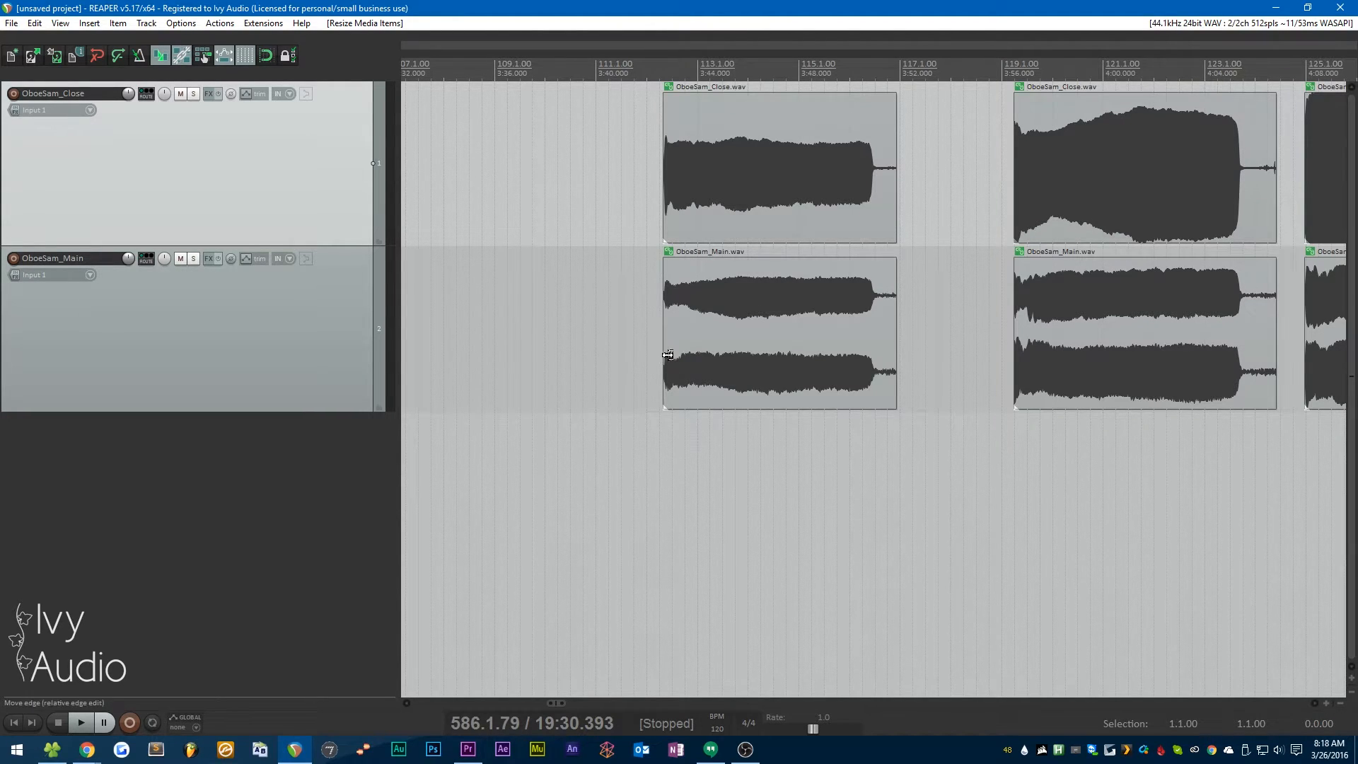
pyautogui.scroll(-8, 673, 364)
pyautogui.scroll(-6, 667, 357)
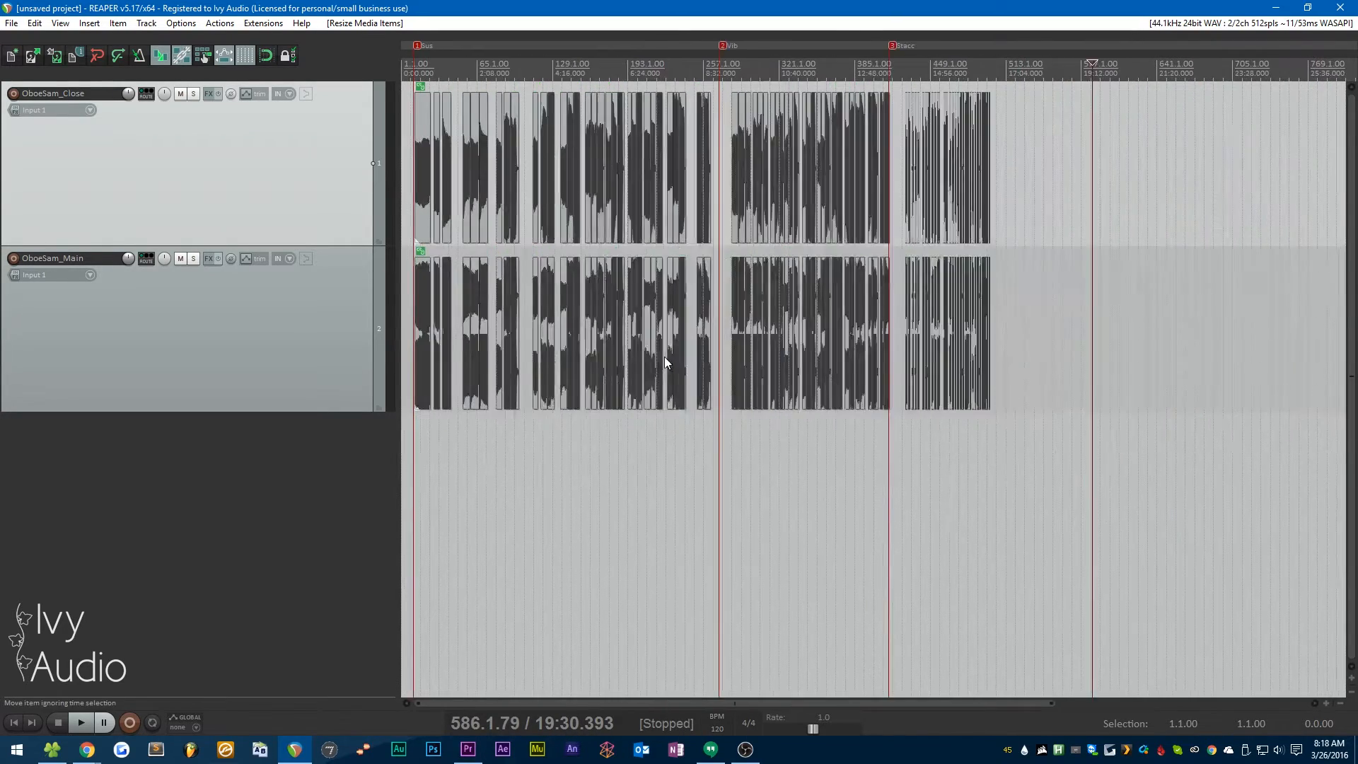
# Step: Audition the first three sustain notes after the Sus marker by playing from the beginning of each
pyautogui.scroll(10, 409, 333)
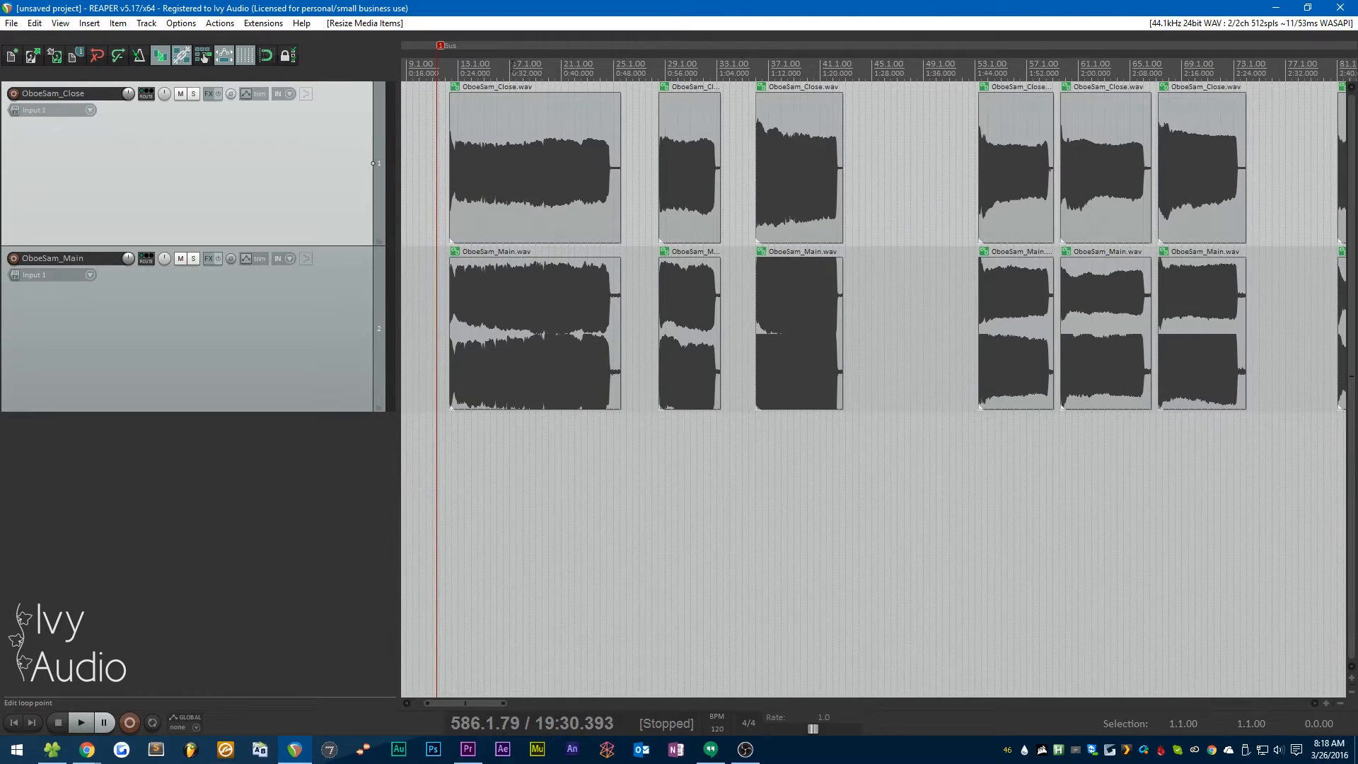
pyautogui.click(511, 68)
pyautogui.press('space')
pyautogui.click(676, 68)
pyautogui.click(774, 68)
pyautogui.press('space')
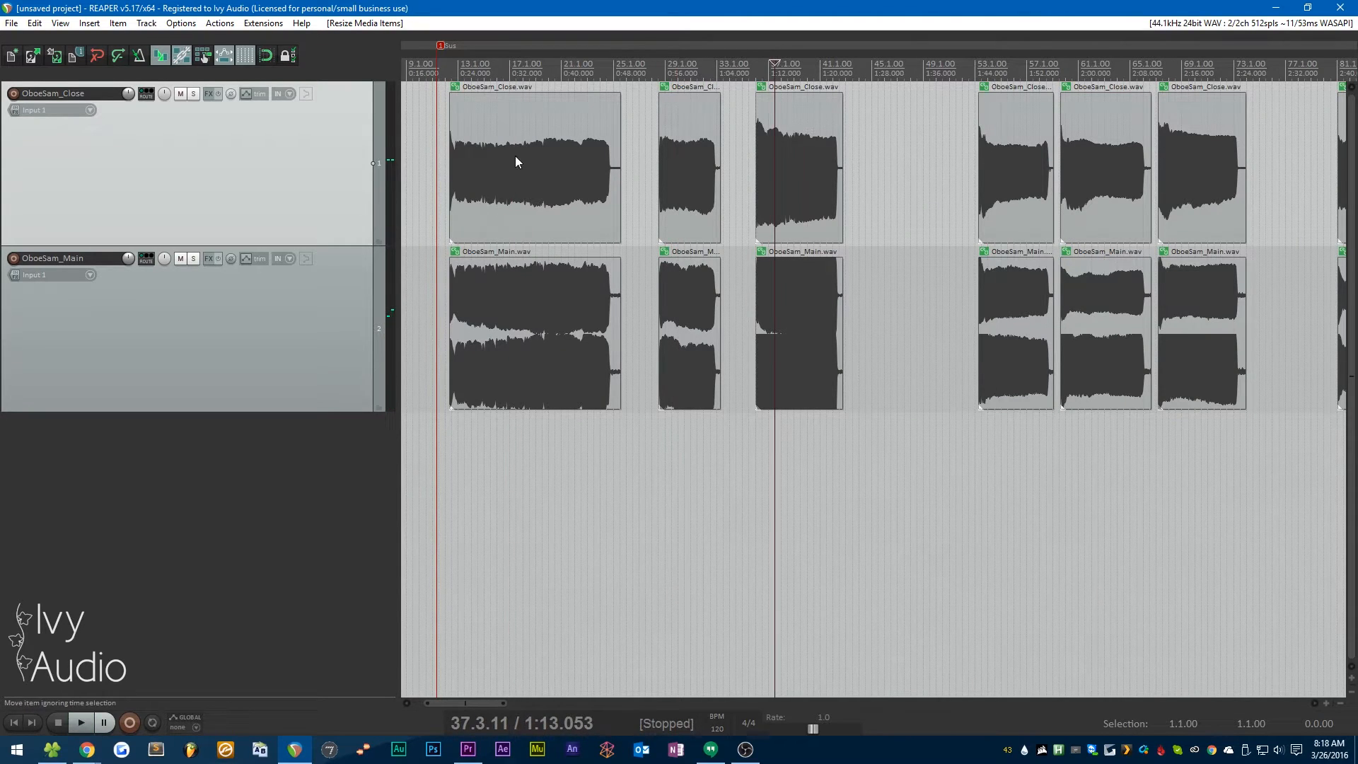
# Step: Audition the six sustain notes between bars 53 and 97 one after another and clear the accidental time selection
pyautogui.scroll(-2, 545, 161)
pyautogui.scroll(1, 889, 154)
pyautogui.click(707, 68)
pyautogui.press('space')
pyautogui.click(772, 71)
pyautogui.click(837, 71)
pyautogui.click(945, 71)
pyautogui.moveTo(1011, 70); pyautogui.dragTo(1019, 71)
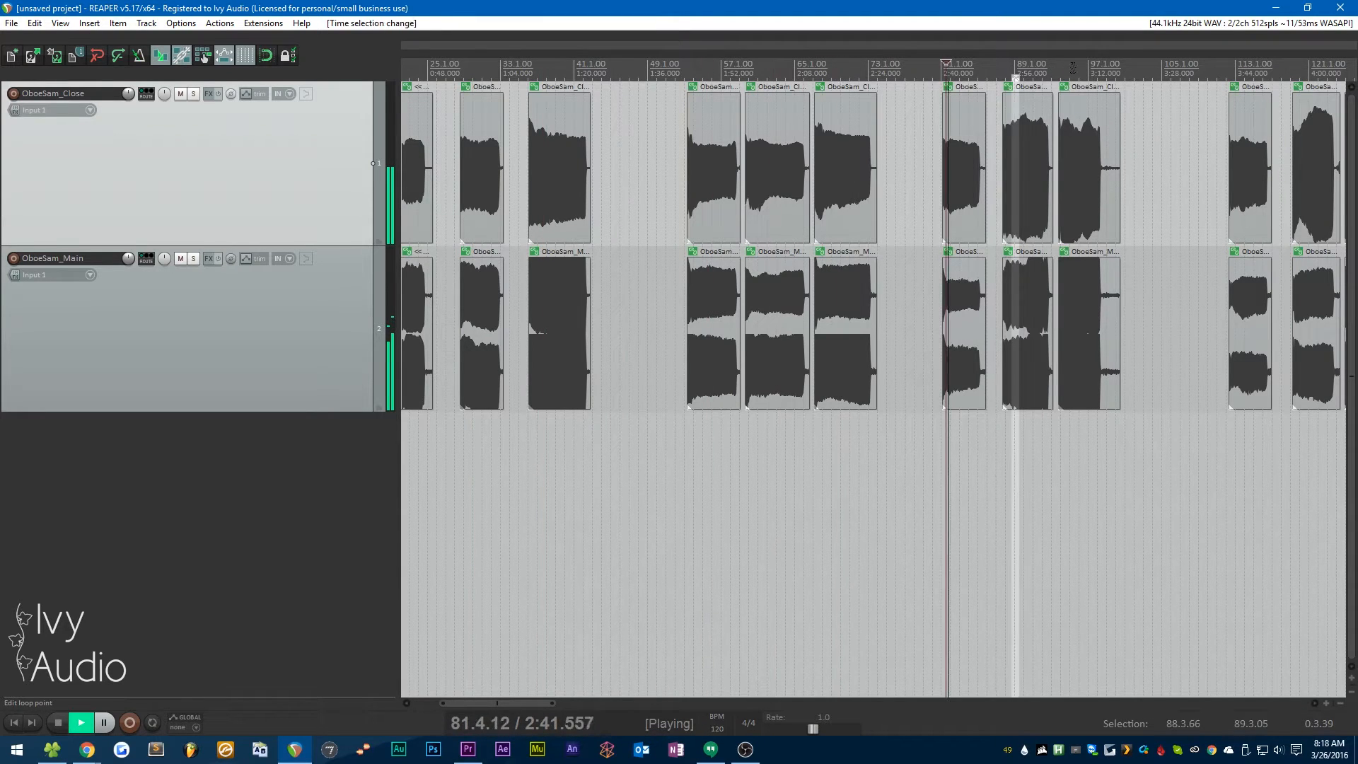
pyautogui.click(1029, 72)
pyautogui.click(1090, 70)
pyautogui.press('Escape')
pyautogui.press('space')
pyautogui.scroll(-4, 665, 190)
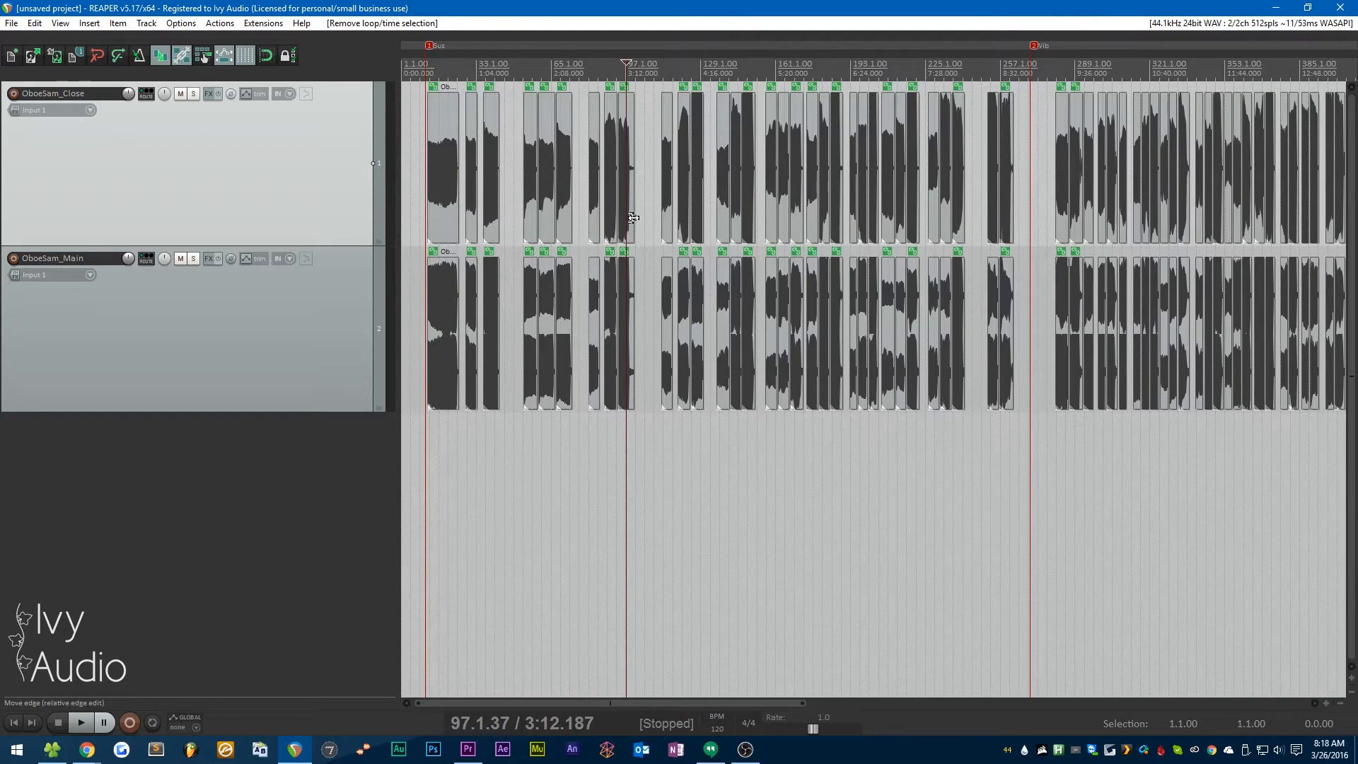
# Step: Open the Project Bay's media item list beside the first slices and look through all the close and main items
pyautogui.click(60, 23)
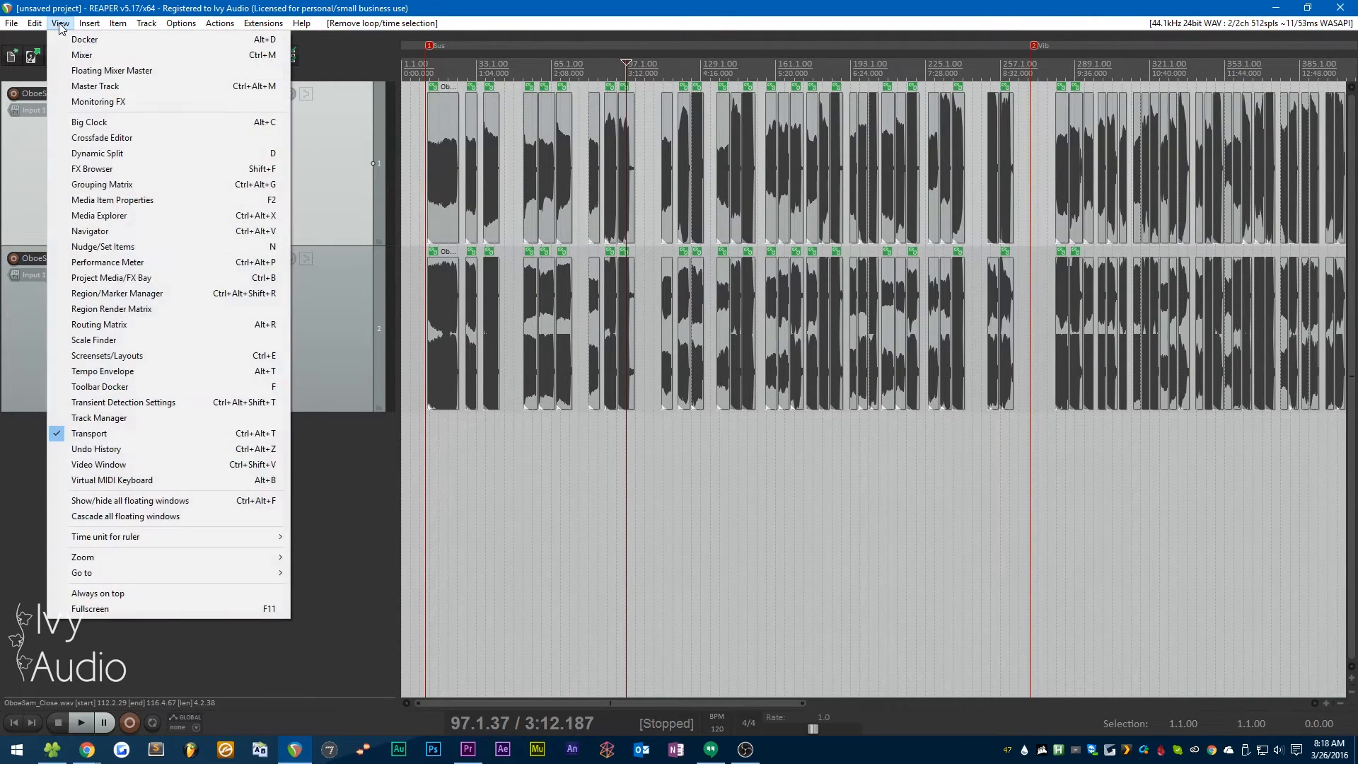
pyautogui.click(159, 278)
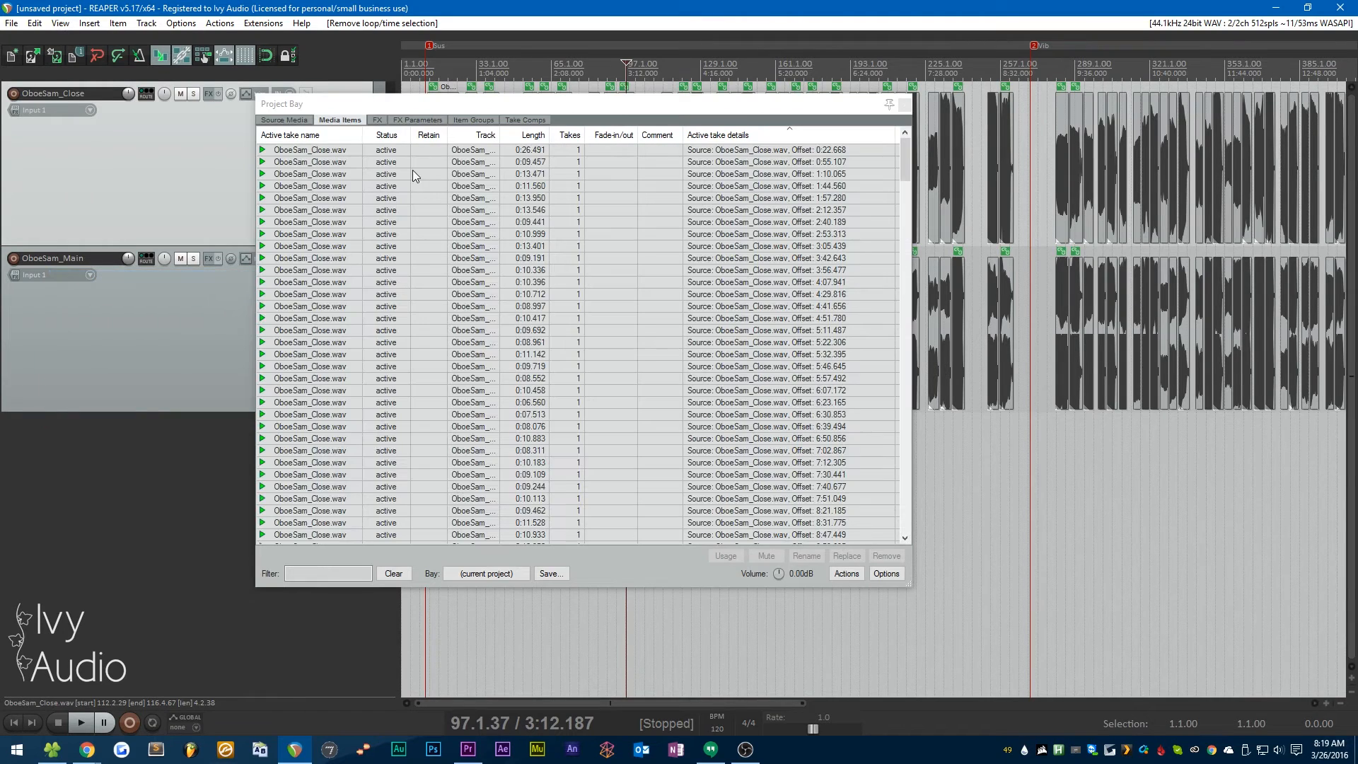
pyautogui.moveTo(478, 113); pyautogui.dragTo(741, 162)
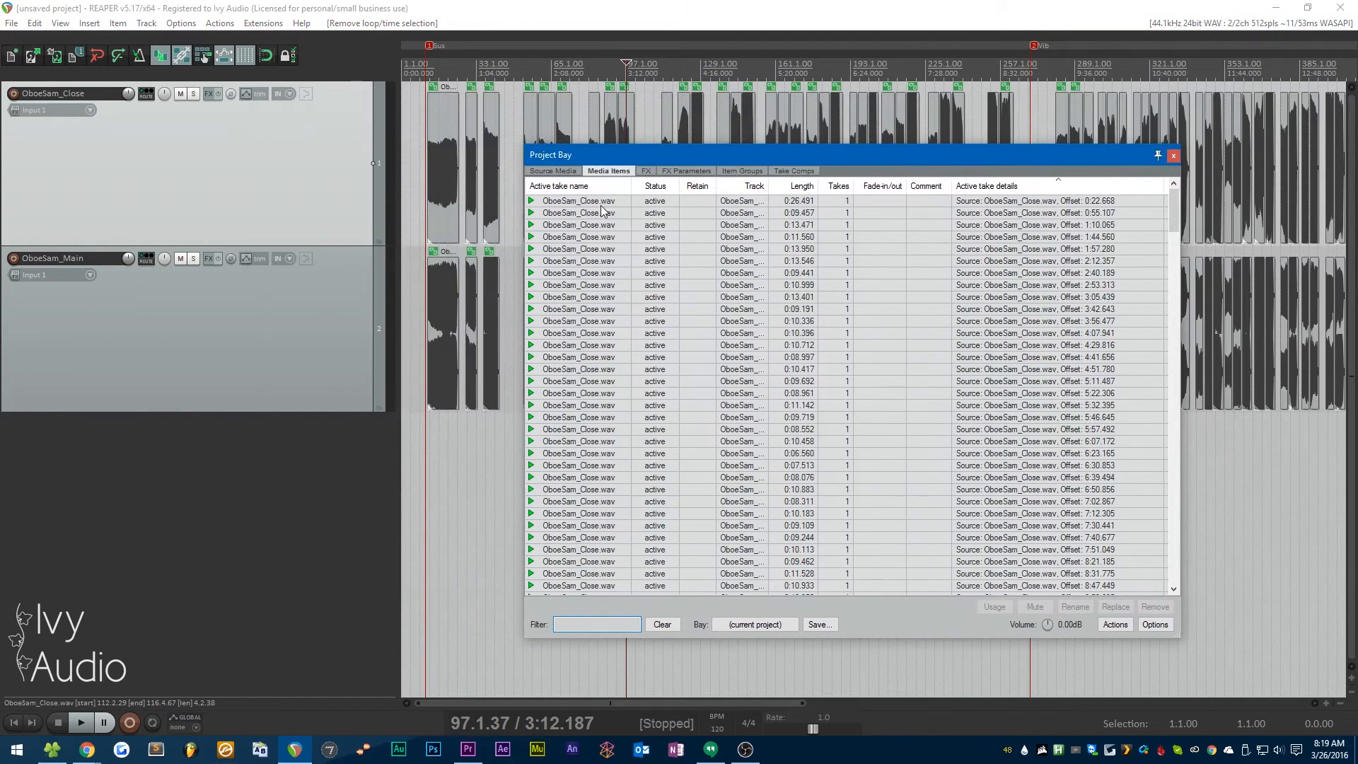
pyautogui.scroll(-20, 1046, 297)
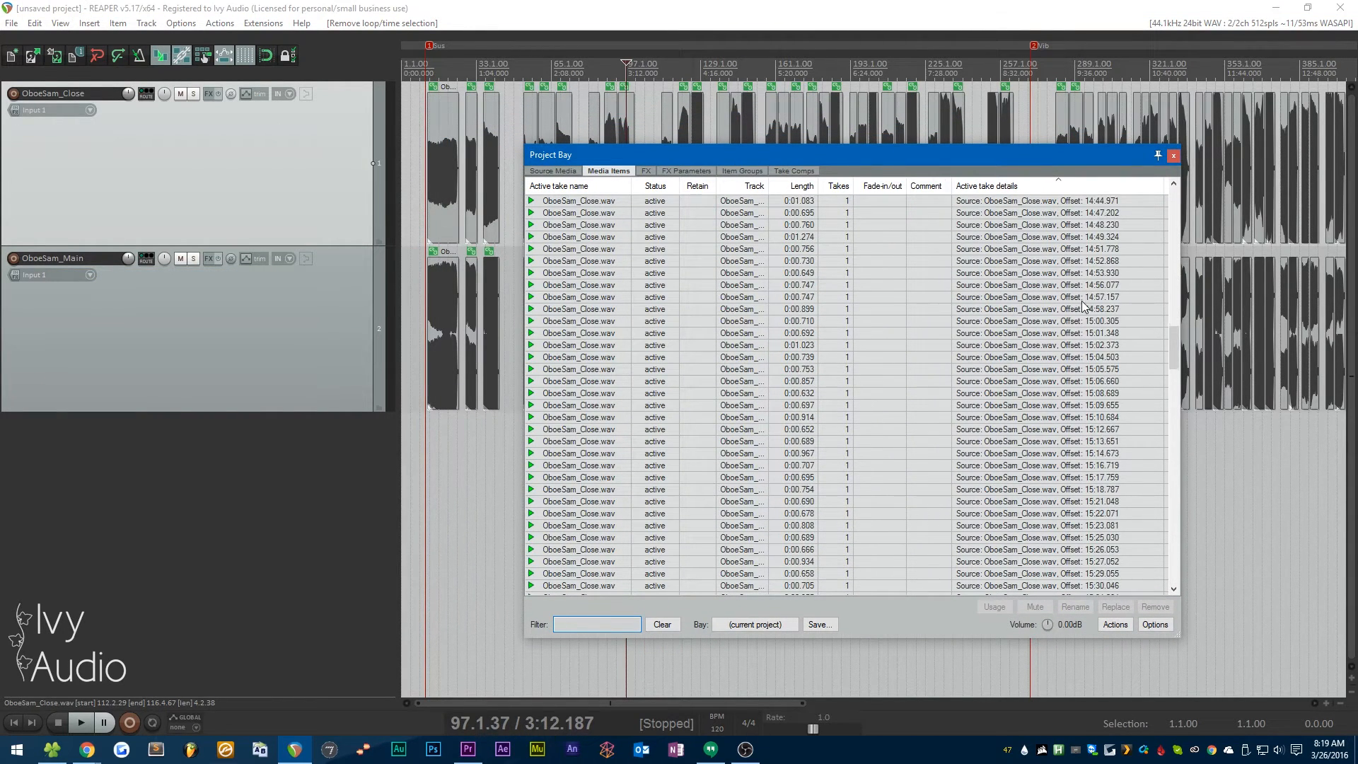
pyautogui.scroll(-15, 1060, 318)
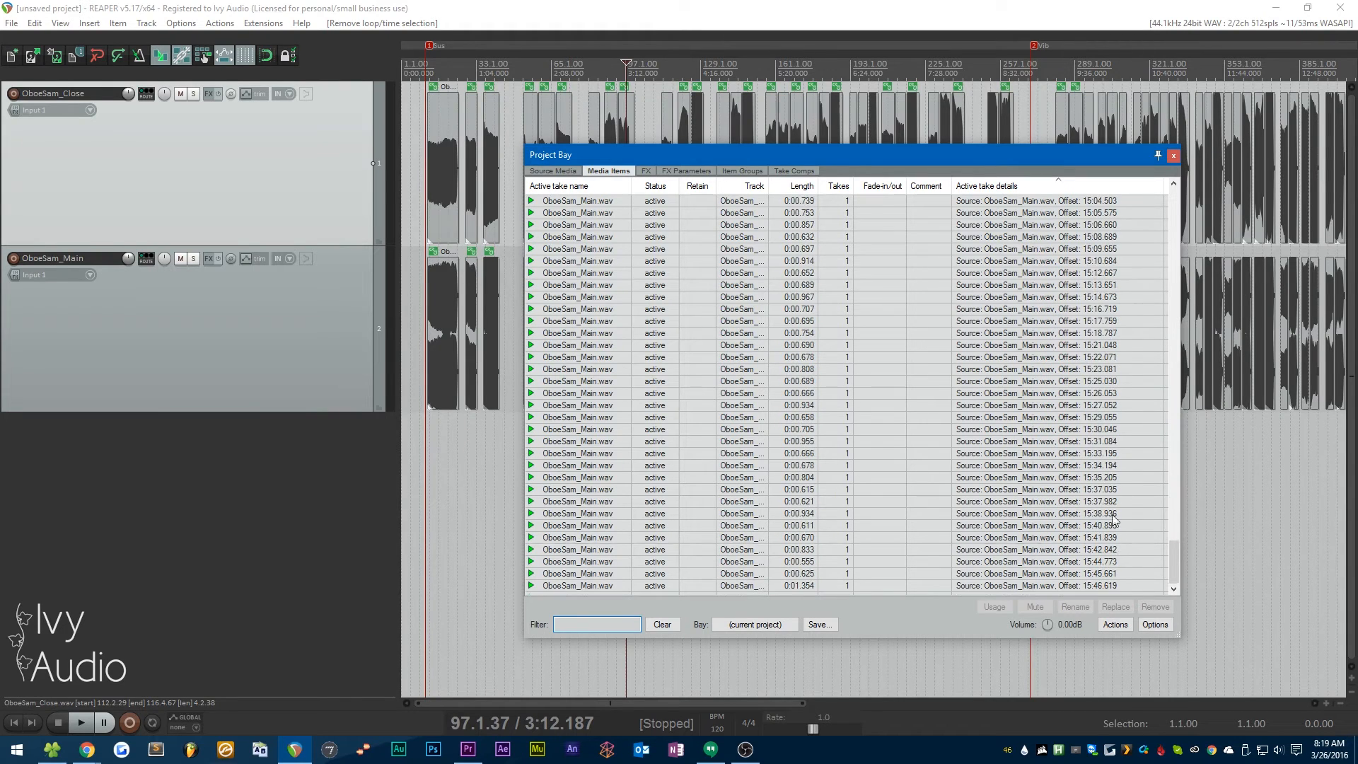
pyautogui.moveTo(1173, 558); pyautogui.dragTo(1165, 197)
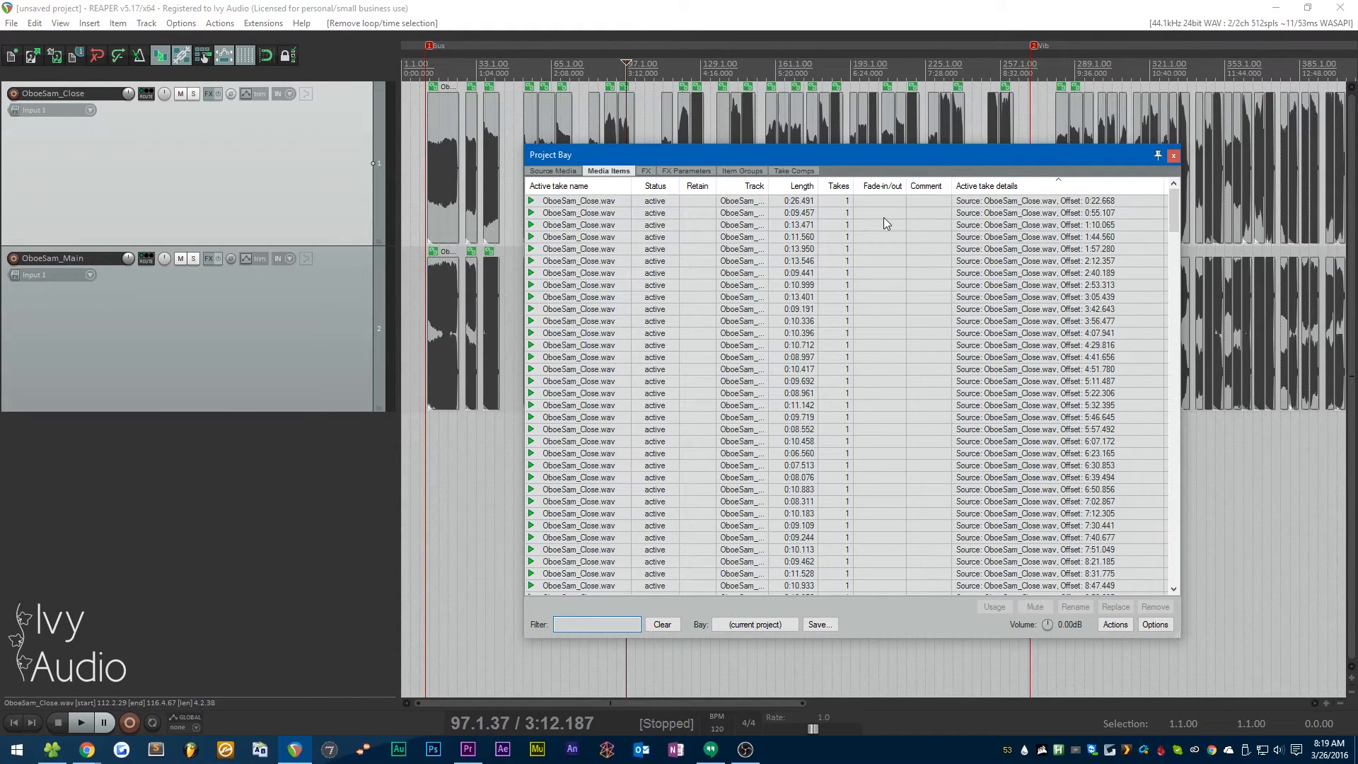
# Step: Preview the first three OboeSam_Close items in the Project Bay list
pyautogui.click(531, 201)
pyautogui.click(531, 213)
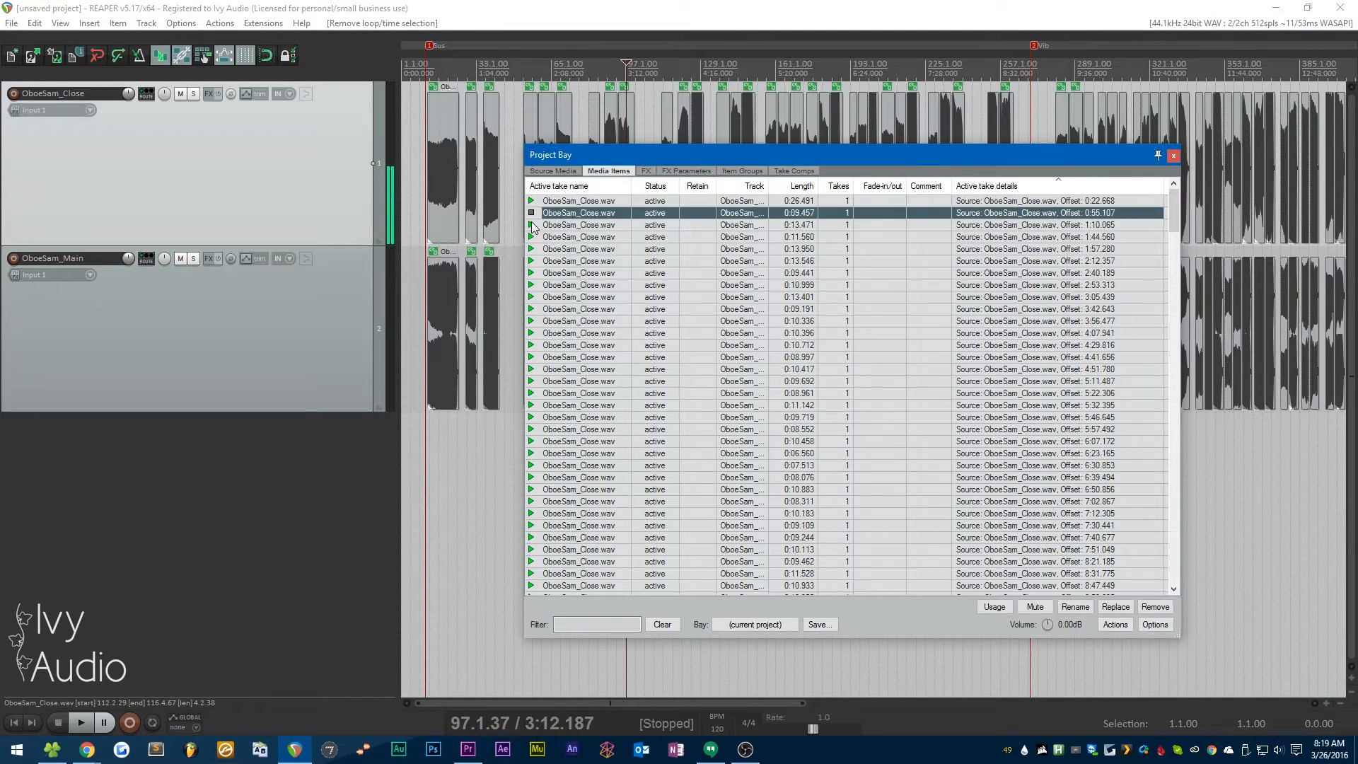
pyautogui.click(532, 224)
pyautogui.click(531, 225)
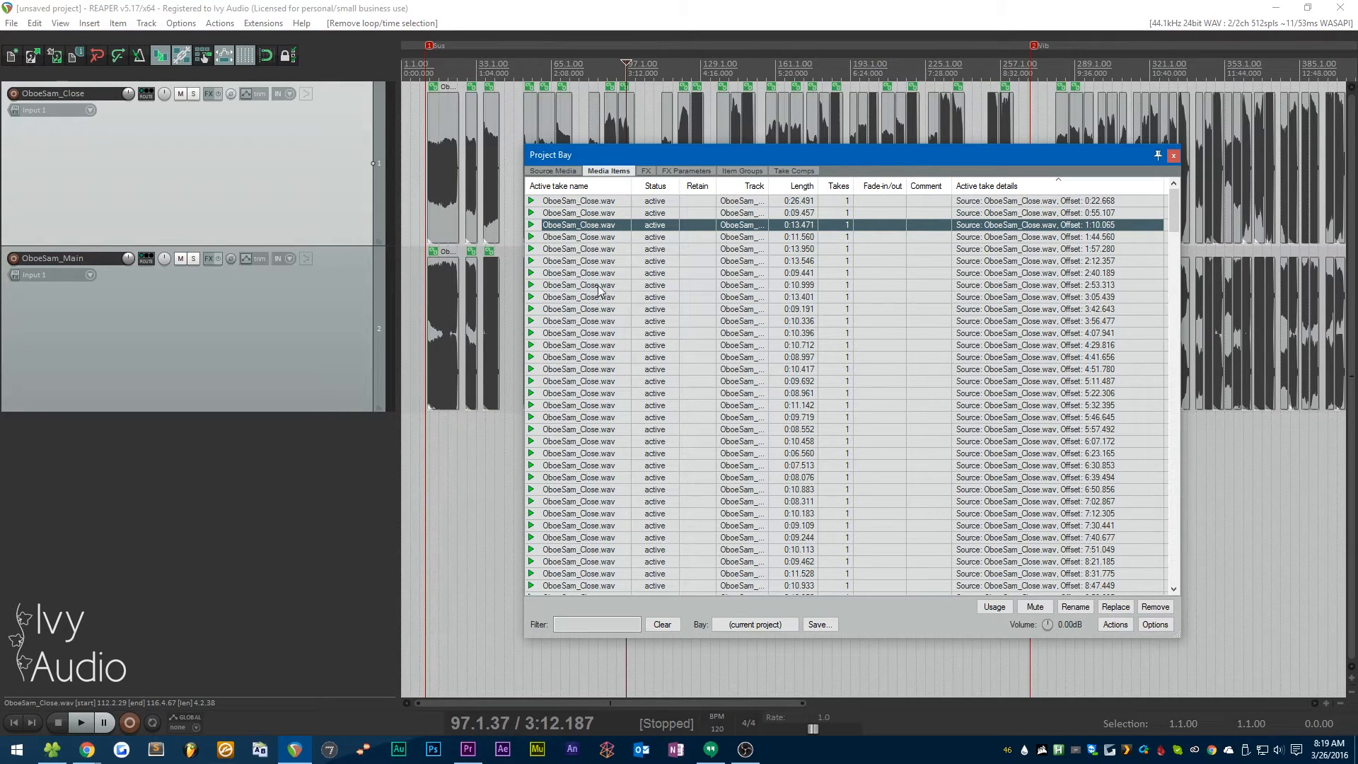
# Step: Preview a spread of OboeSam_Close items down the Project Bay list, from source offset 1:44.560 to 8:31.775
pyautogui.click(531, 237)
pyautogui.click(531, 249)
pyautogui.click(531, 297)
pyautogui.click(531, 334)
pyautogui.click(531, 369)
pyautogui.click(531, 417)
pyautogui.click(531, 453)
pyautogui.click(531, 501)
pyautogui.click(531, 549)
pyautogui.scroll(-3, 531, 549)
pyautogui.click(531, 465)
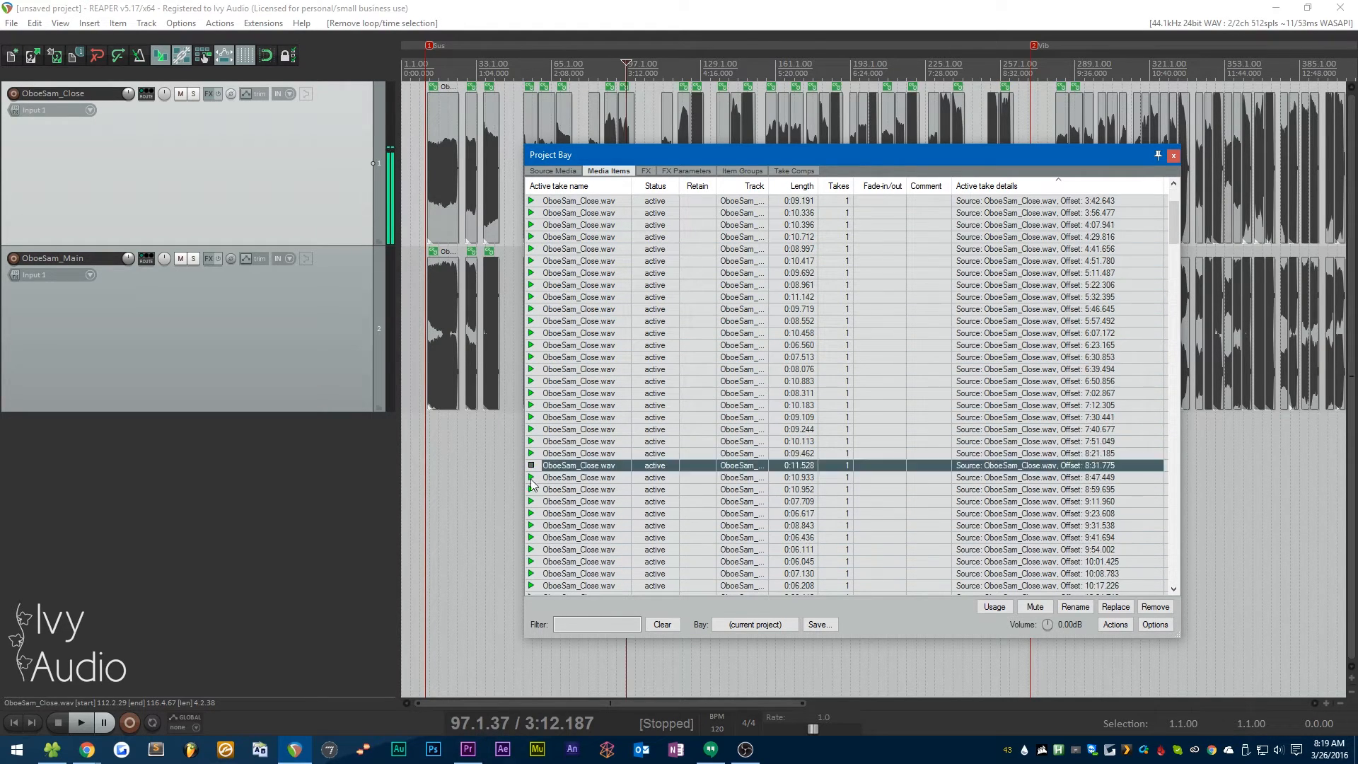
# Step: Compare the neighbouring OboeSam_Close items with source offsets between 7:30.441 and 8:47.449 by previewing each one
pyautogui.click(531, 453)
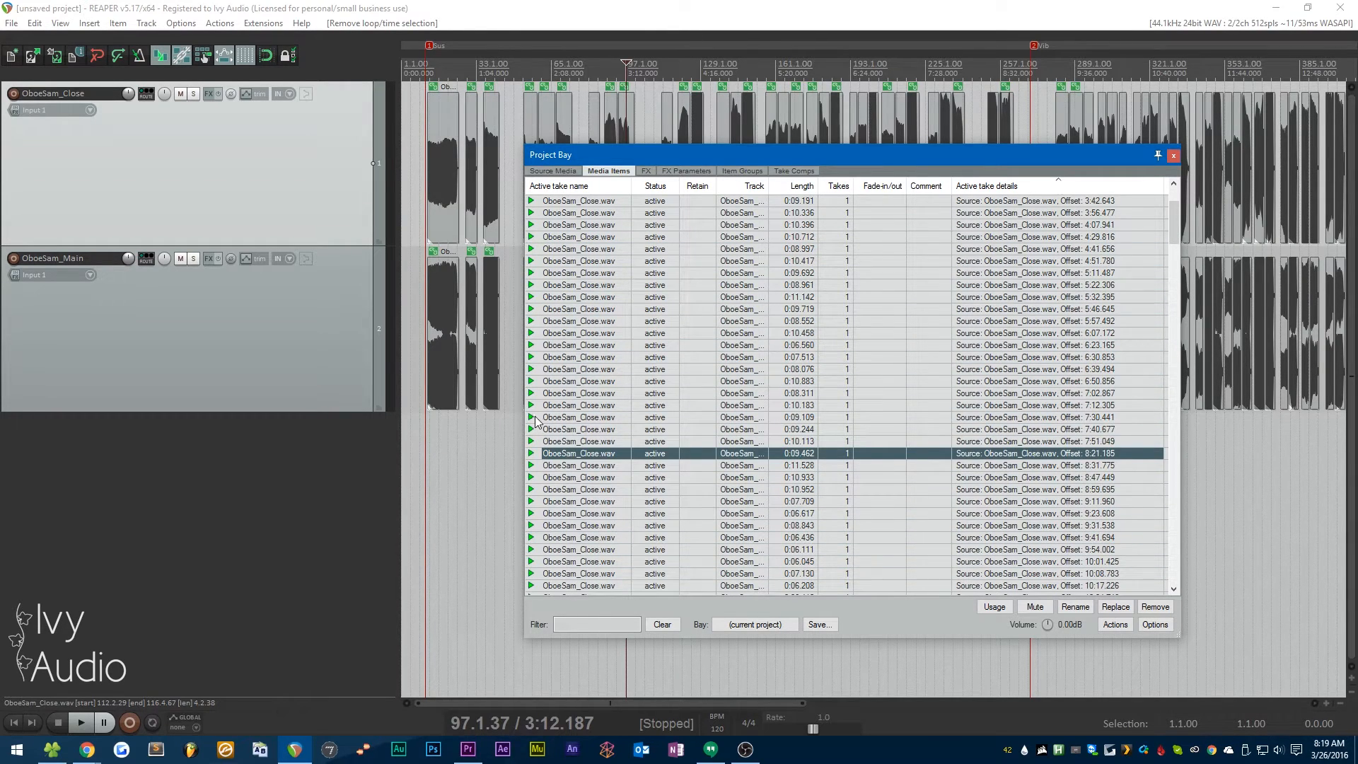
pyautogui.click(531, 417)
pyautogui.click(531, 429)
pyautogui.click(531, 441)
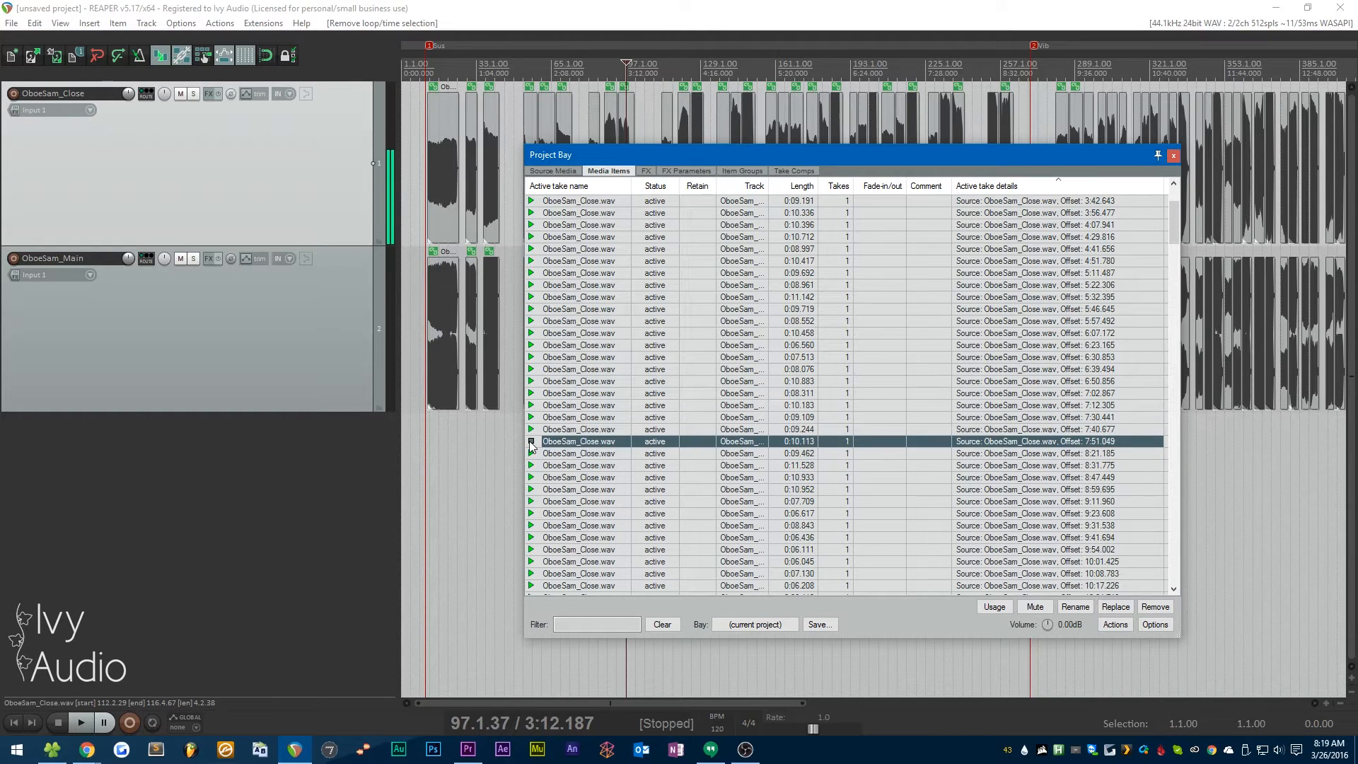
pyautogui.click(531, 453)
pyautogui.click(531, 465)
pyautogui.click(531, 478)
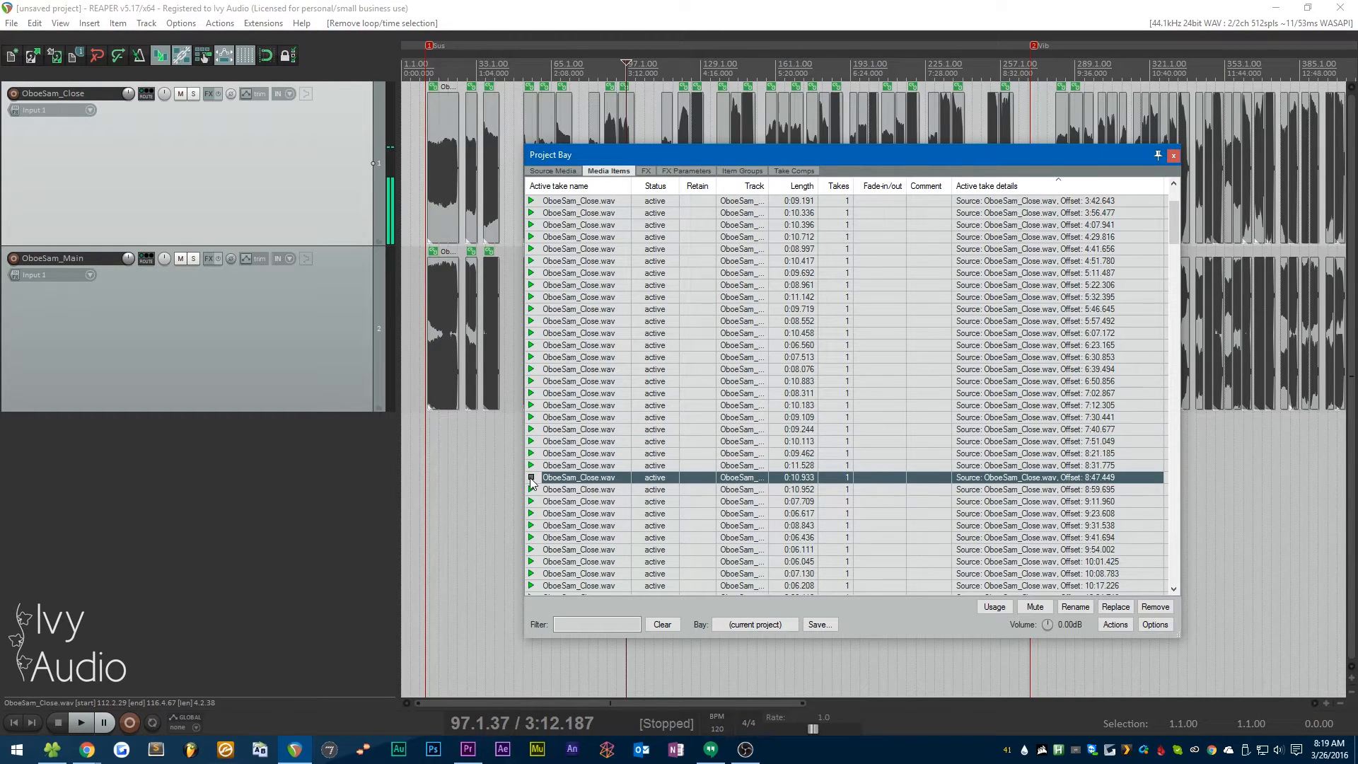
pyautogui.click(546, 466)
# Step: Move the Project Bay off the timeline and shift the last two sustain notes before the Vib marker to about bar 257 on both tracks
pyautogui.scroll(-4, 437, 225)
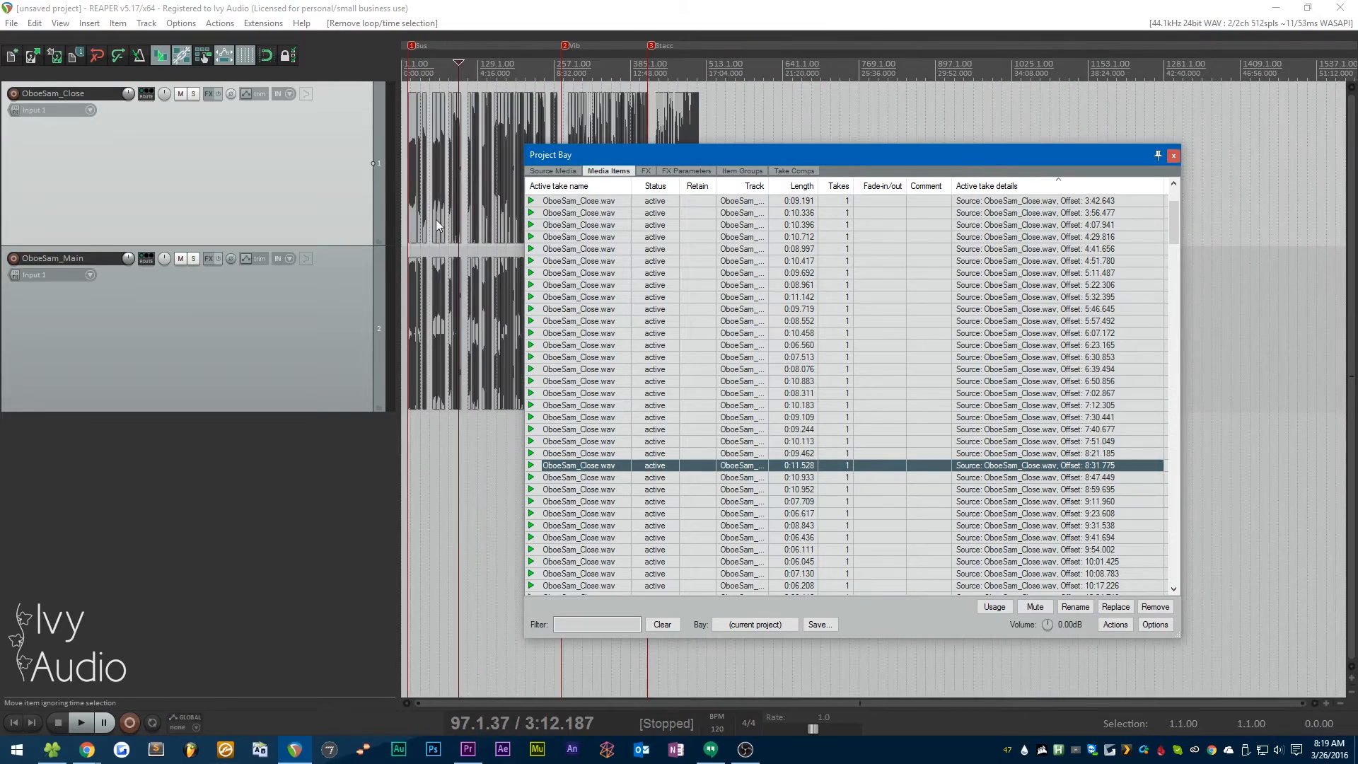
pyautogui.scroll(5, 545, 100)
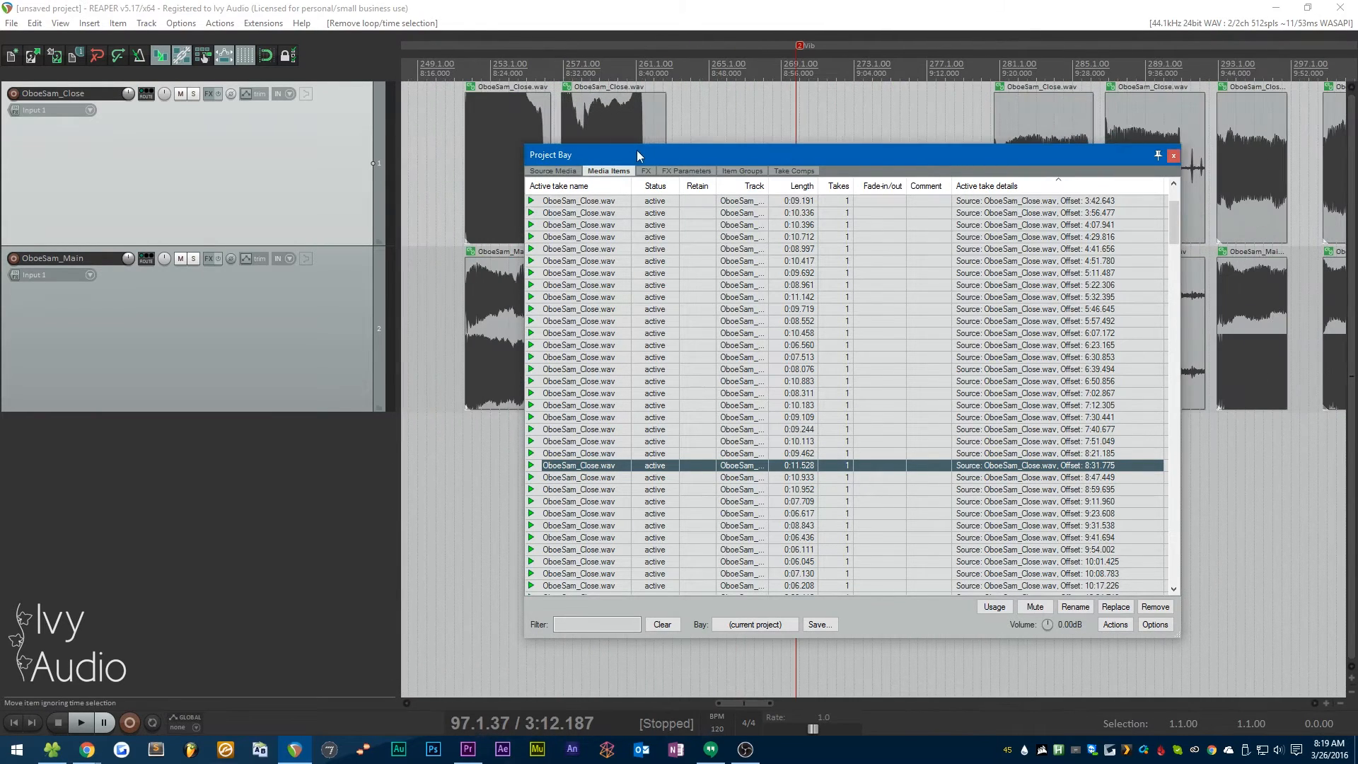
pyautogui.moveTo(640, 154); pyautogui.dragTo(116, 139)
pyautogui.moveTo(2, 146); pyautogui.dragTo(0, 145)
pyautogui.moveTo(697, 450); pyautogui.dragTo(615, 164)
pyautogui.scroll(-2, 802, 230)
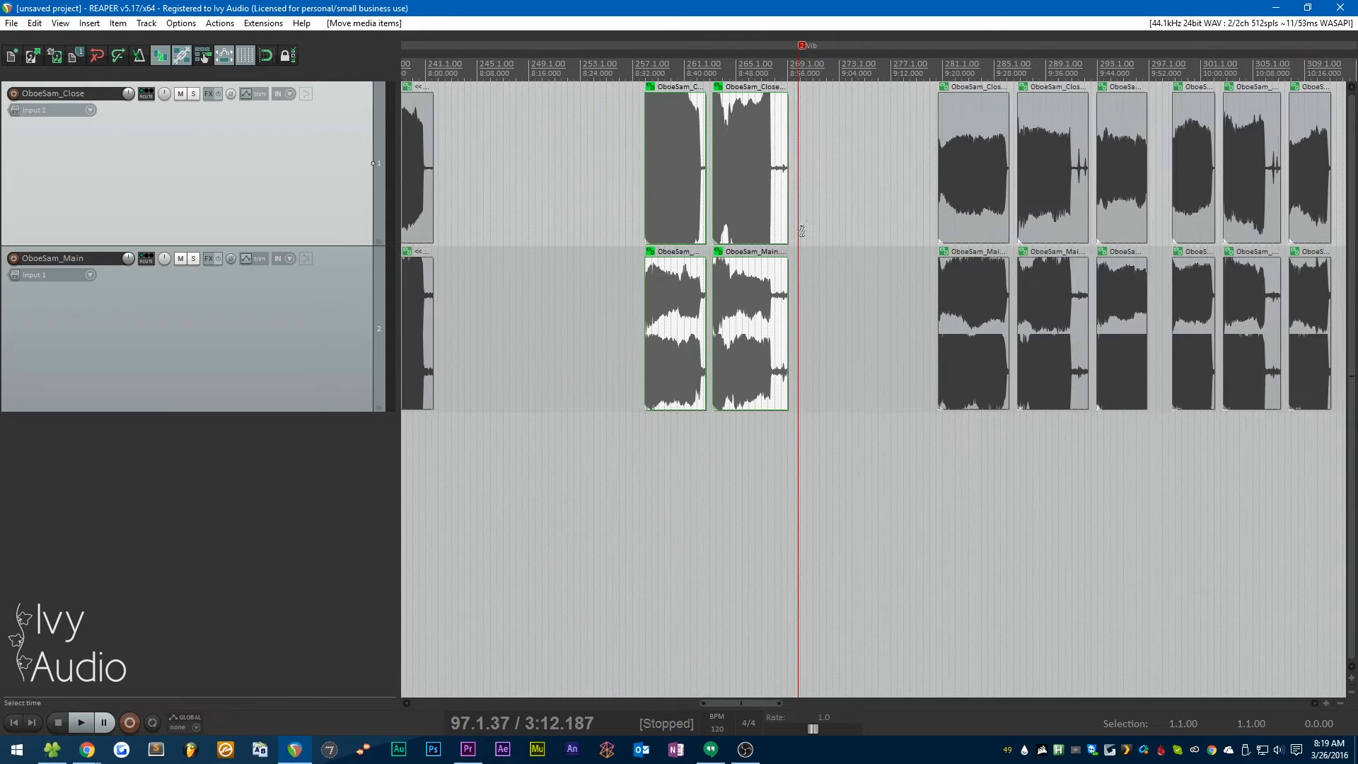
pyautogui.click(595, 201)
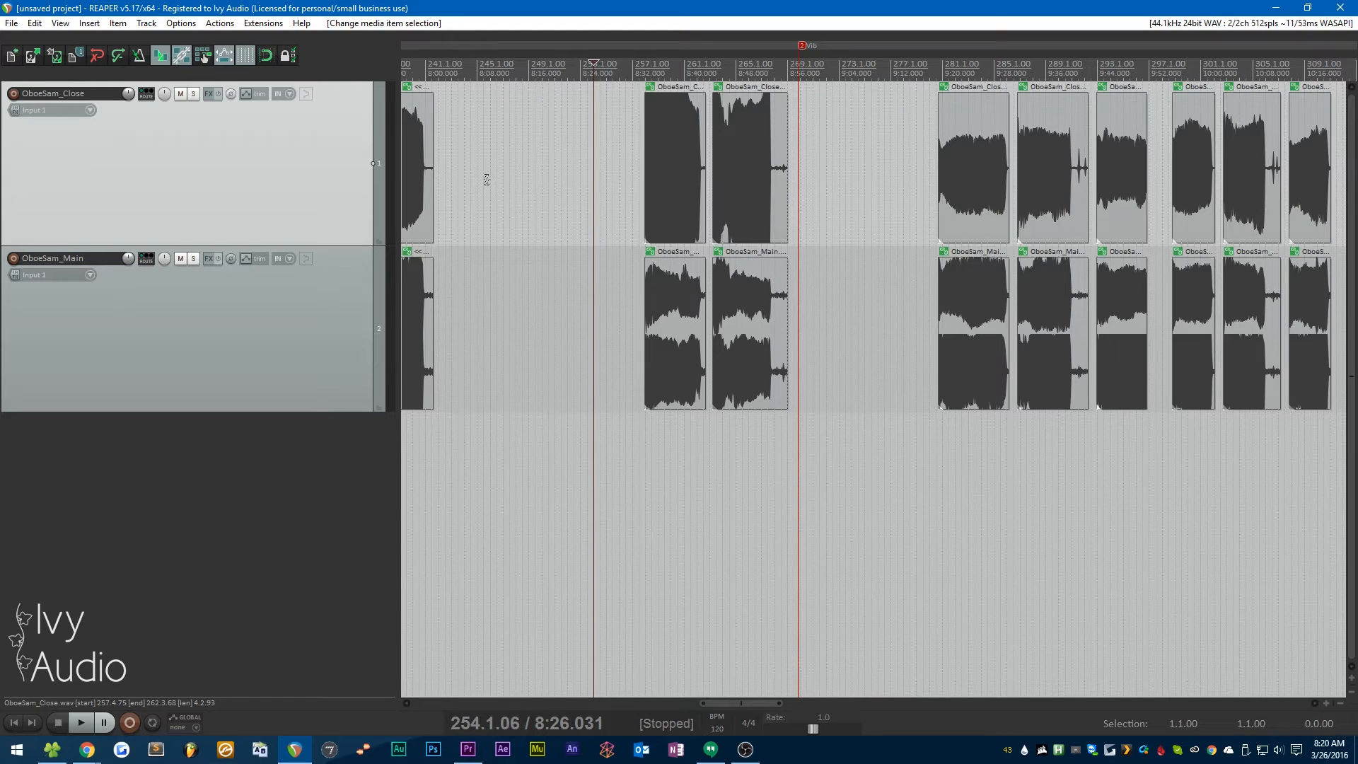
# Step: Copy the first of the last two sustain notes on both tracks into the gap before it, starting at about bar 252
pyautogui.scroll(3, 521, 191)
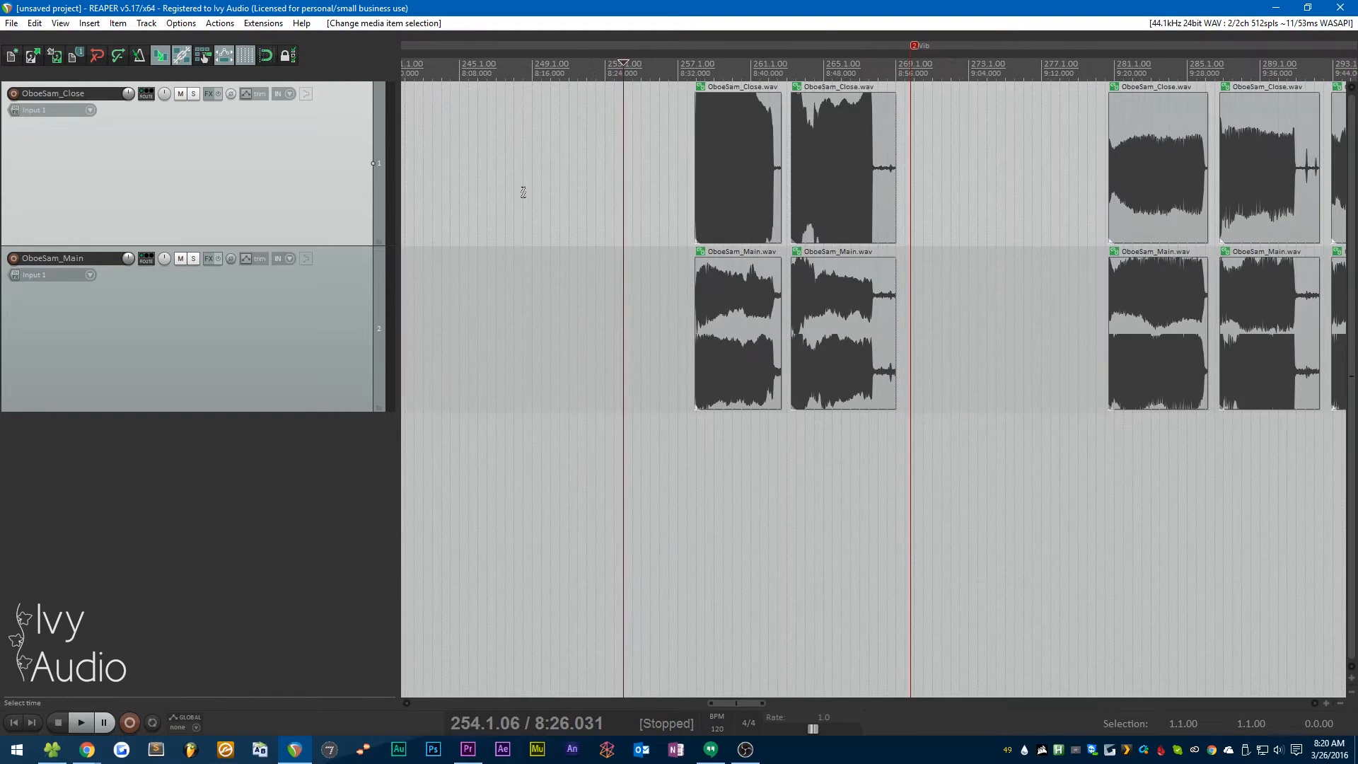
pyautogui.scroll(2, 654, 182)
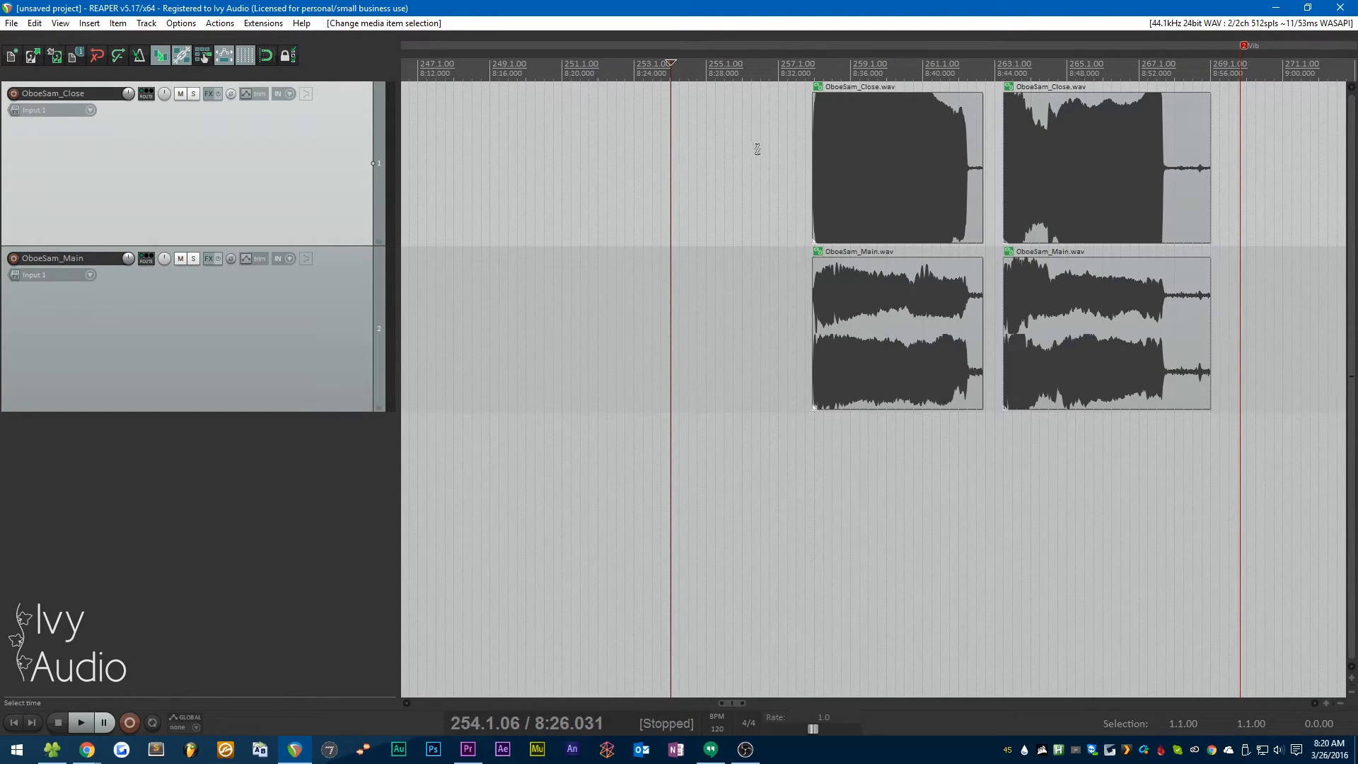
pyautogui.moveTo(749, 131); pyautogui.dragTo(693, 320)
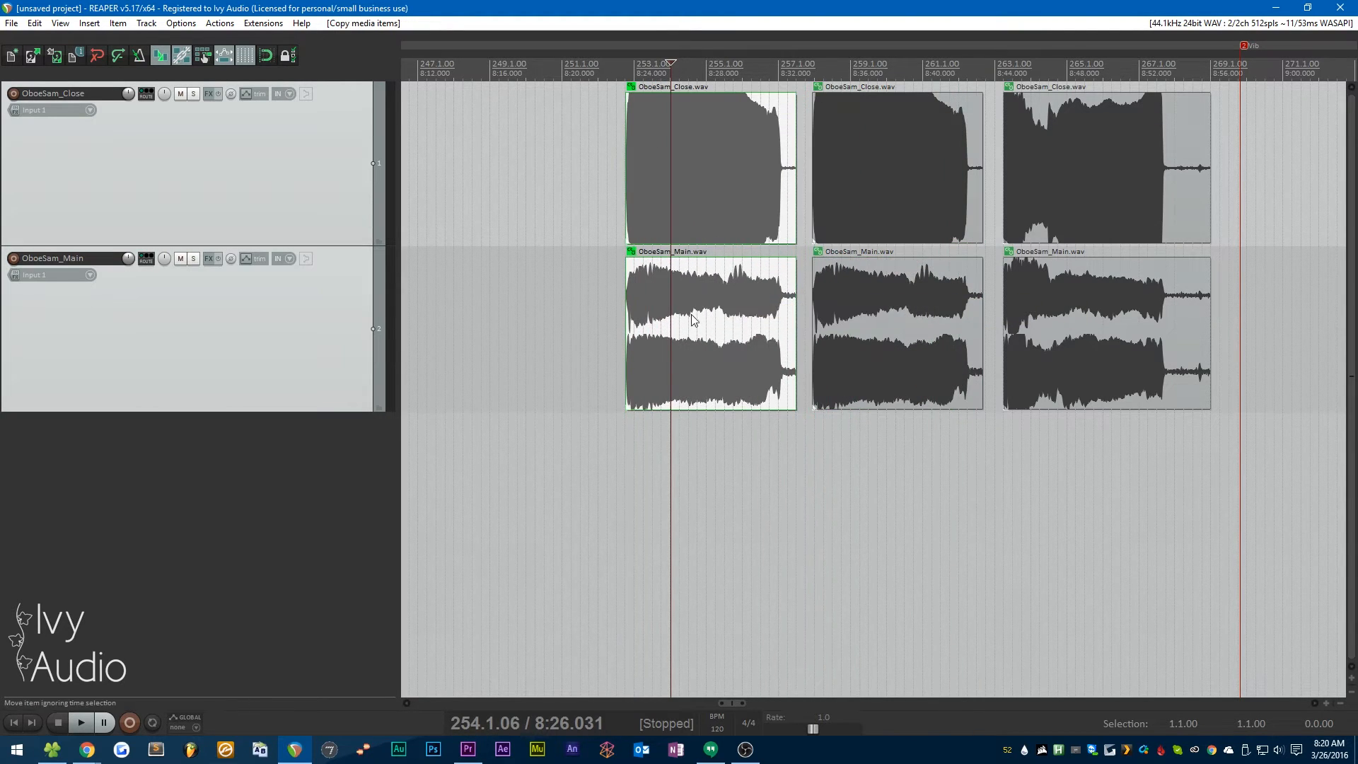
# Step: Audition the three-note group from about bar 226 and the three notes before the Vib marker, including the copy
pyautogui.scroll(-4, 828, 303)
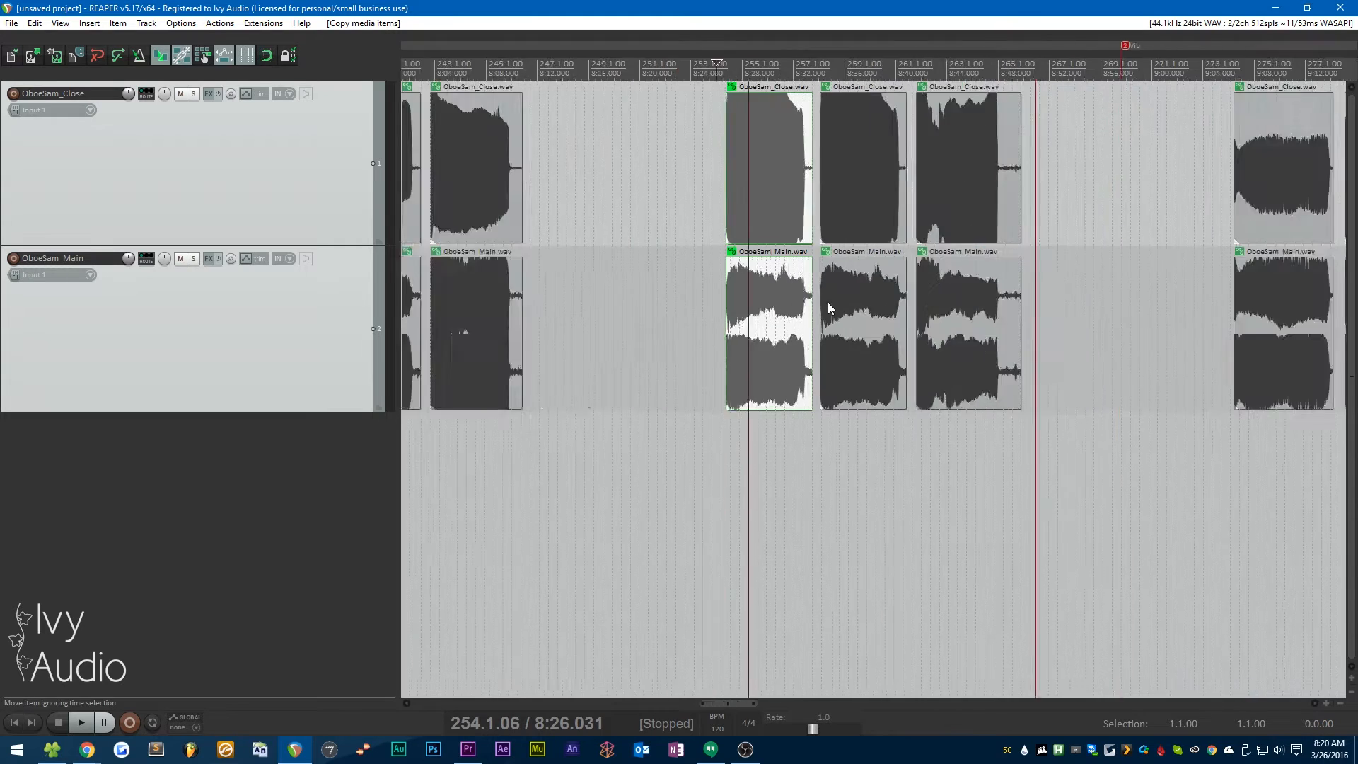
pyautogui.click(548, 65)
pyautogui.press('space')
pyautogui.click(602, 64)
pyautogui.click(642, 63)
pyautogui.click(790, 63)
pyautogui.click(857, 62)
pyautogui.click(891, 63)
pyautogui.press('space')
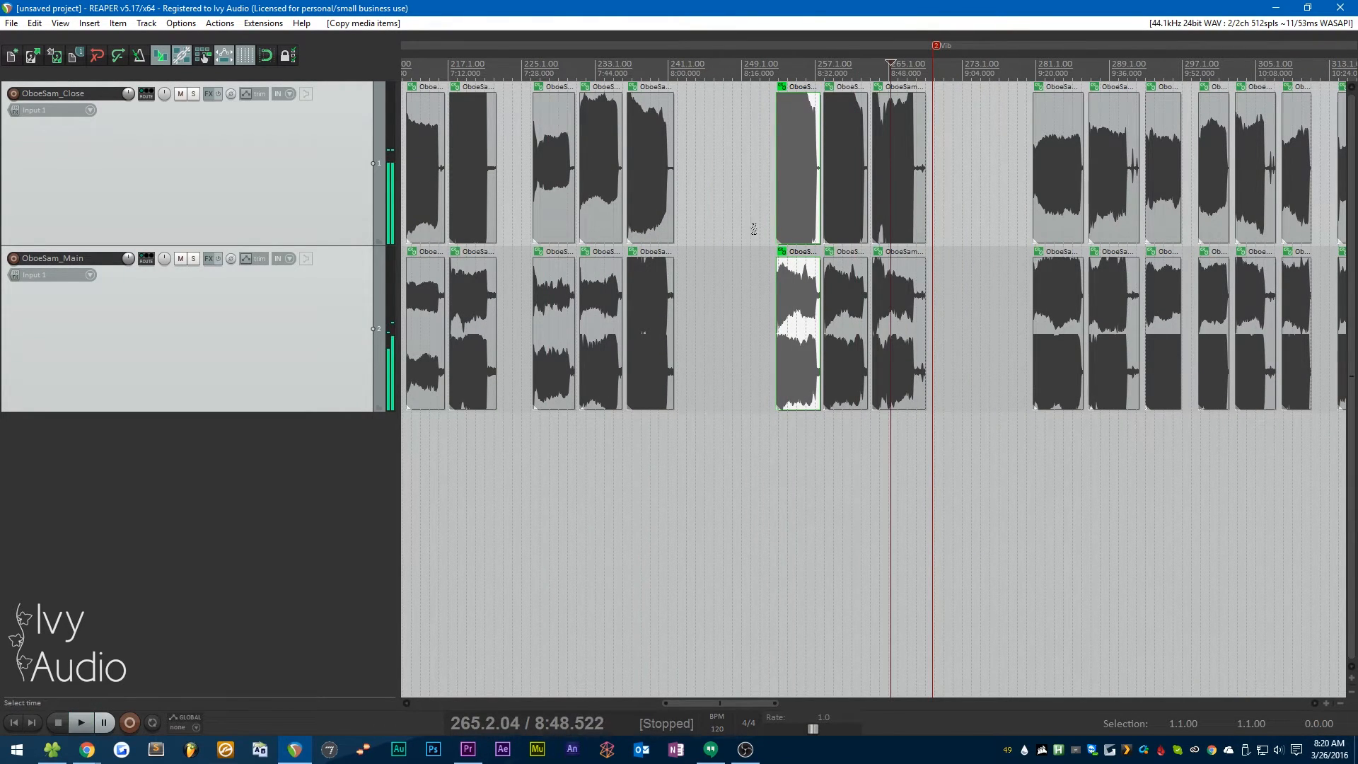
# Step: Select the last three sustain notes before the Vib marker on both tracks
pyautogui.scroll(3, 857, 307)
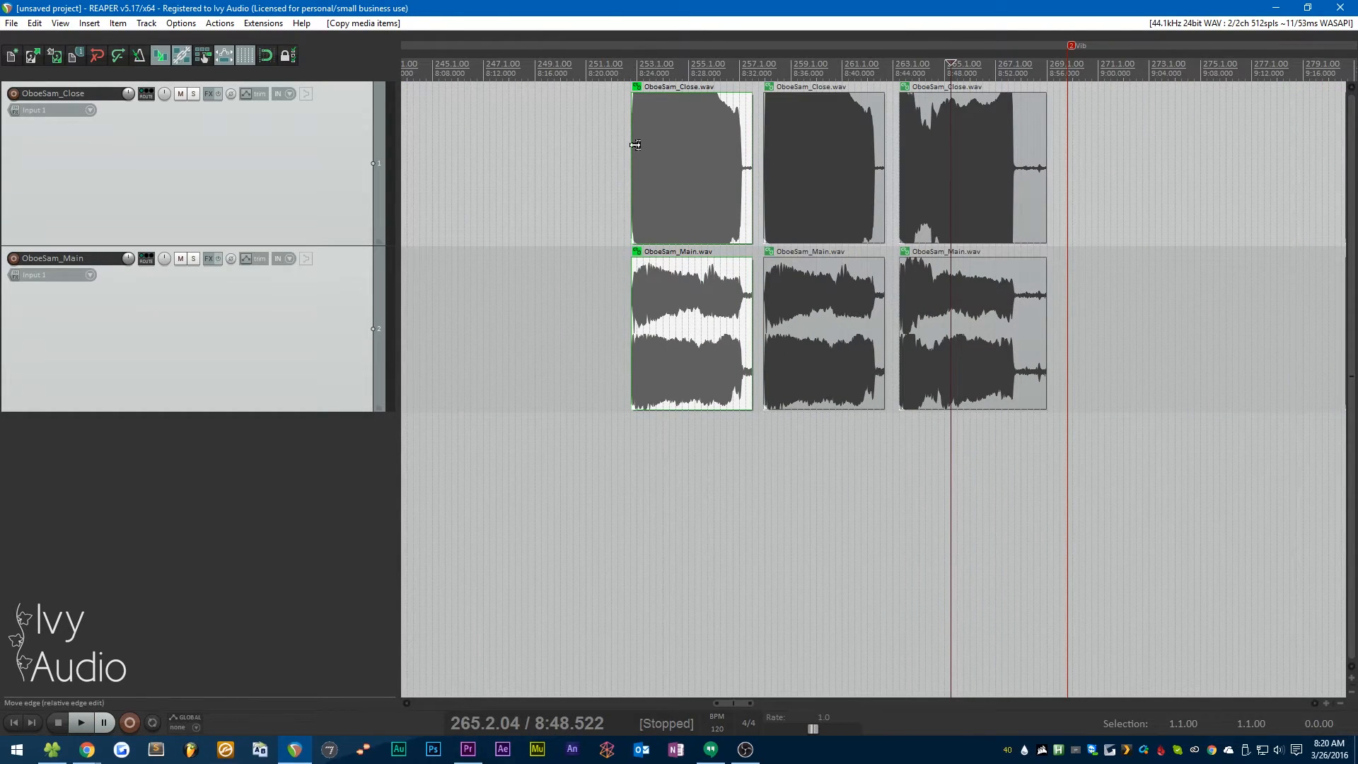
pyautogui.moveTo(635, 145); pyautogui.dragTo(635, 145)
pyautogui.moveTo(1041, 517); pyautogui.dragTo(714, 168)
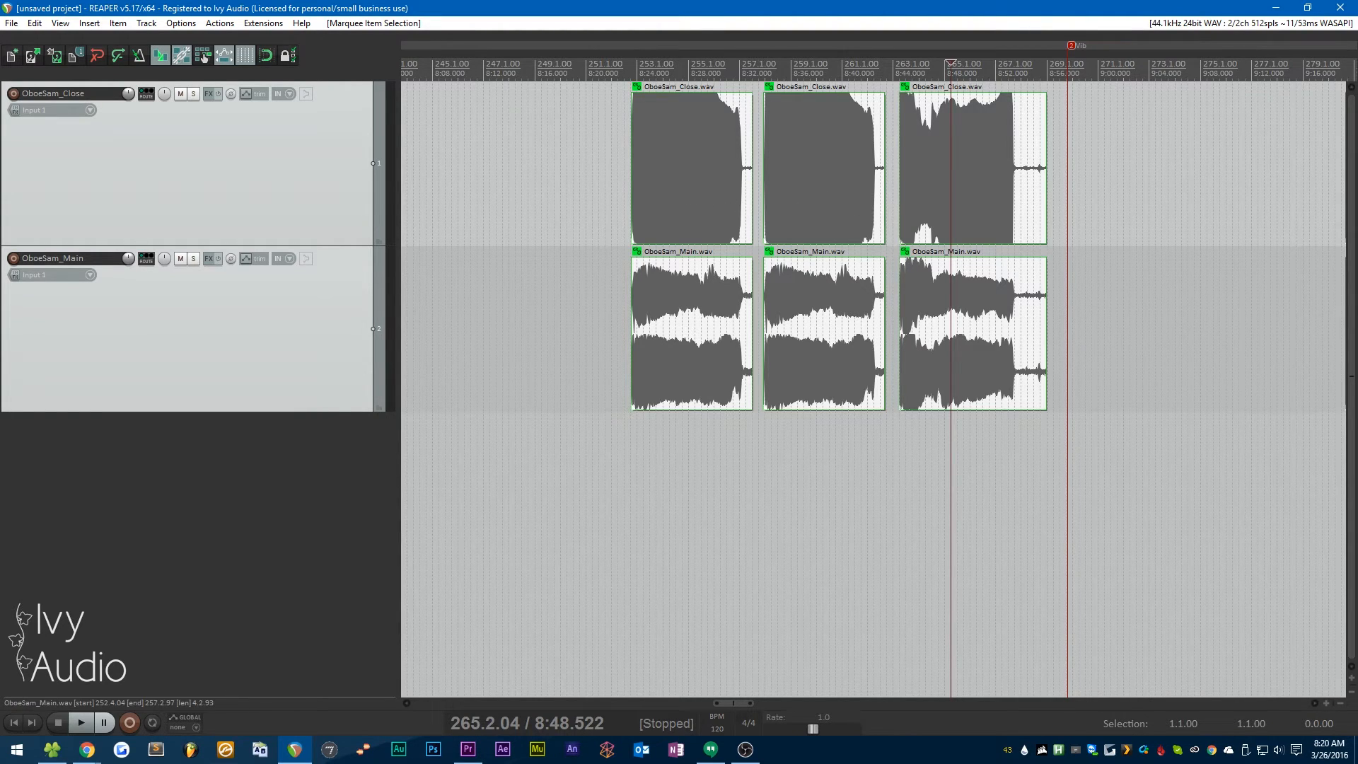
# Step: Bring the Project Bay back over the timeline and examine its media items list
pyautogui.moveTo(1, 170); pyautogui.dragTo(638, 156)
pyautogui.scroll(-5, 978, 270)
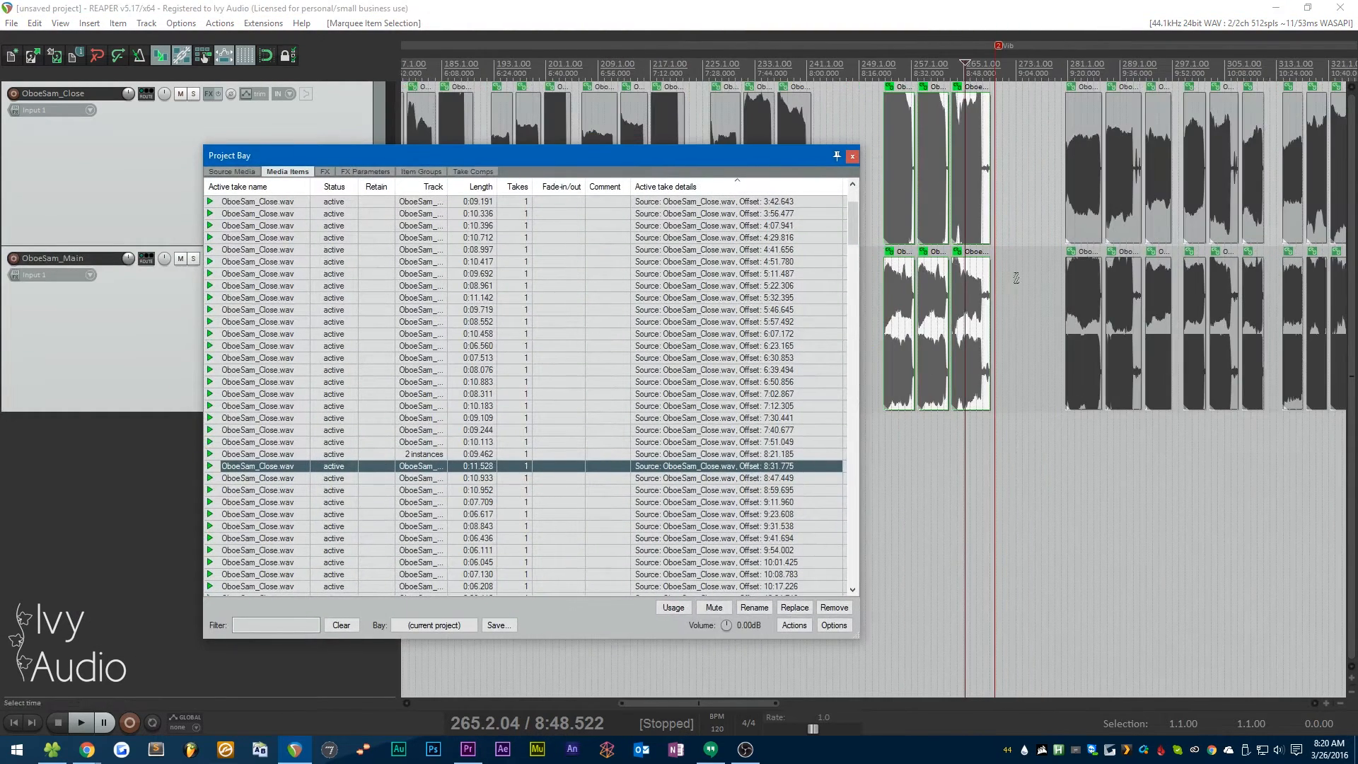
pyautogui.press('Down')
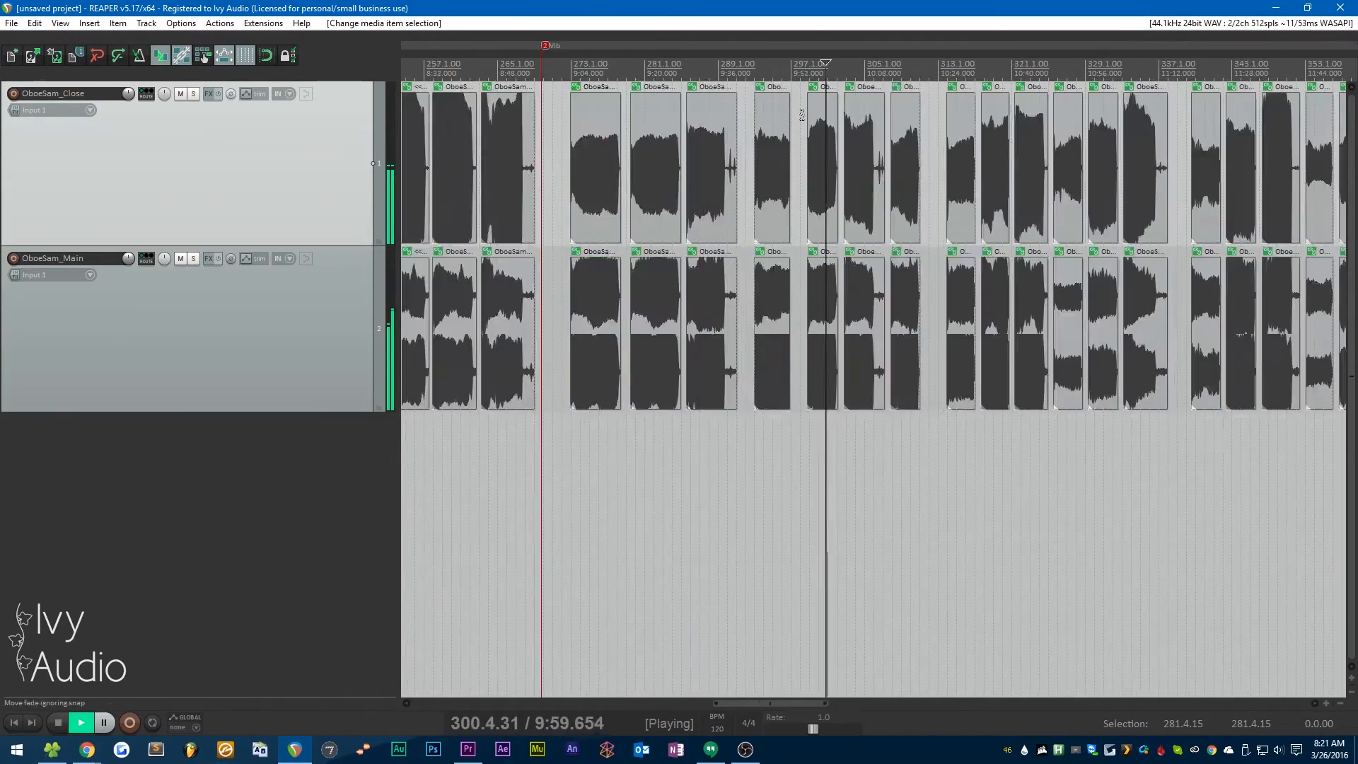
# Step: Space out the vibrato notes on both tracks, placing a four-note group between about bars 317 and 333
pyautogui.scroll(-2, 693, 164)
pyautogui.scroll(4, 693, 164)
pyautogui.press('space')
pyautogui.press('space')
pyautogui.moveTo(763, 212); pyautogui.dragTo(658, 212)
pyautogui.moveTo(949, 152); pyautogui.dragTo(816, 358)
pyautogui.click(1003, 343)
pyautogui.moveTo(1011, 343); pyautogui.dragTo(919, 300)
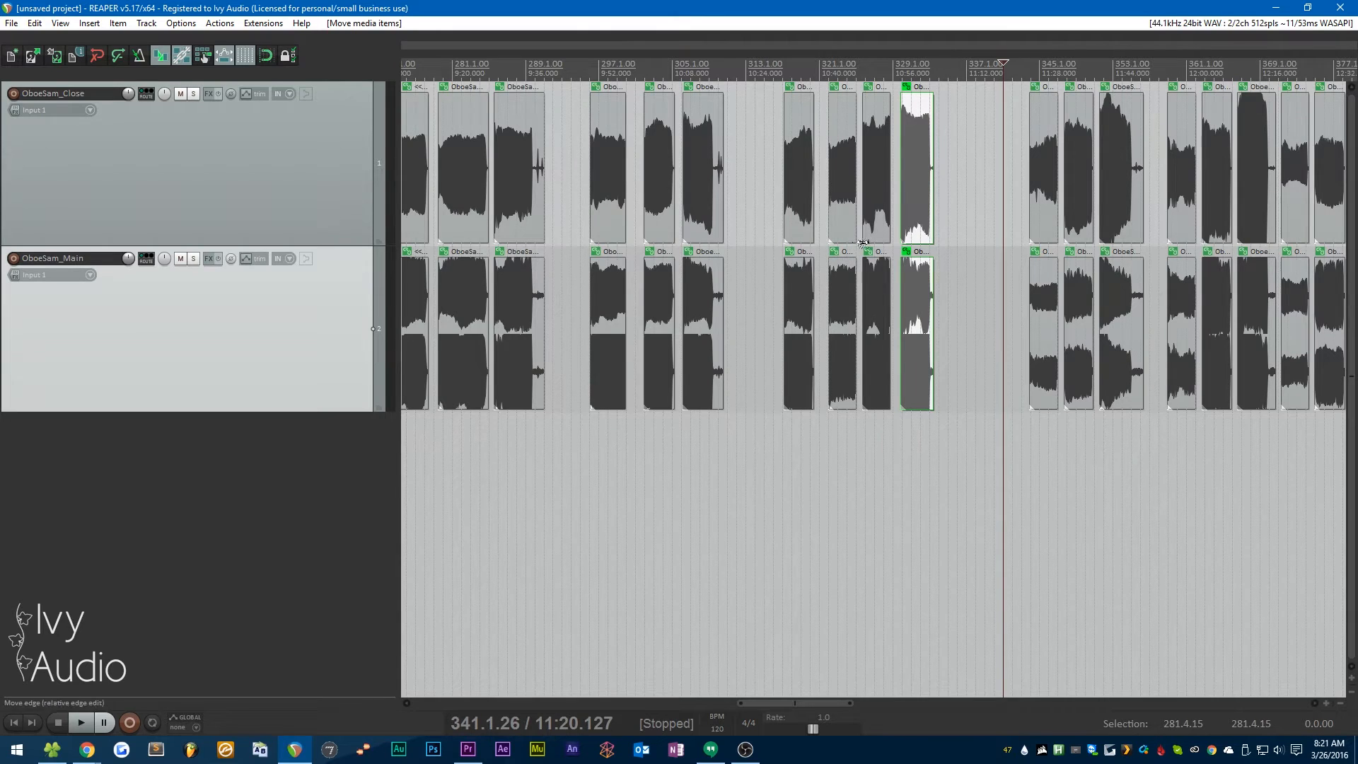
# Step: Audition each note of the four-note vibrato group starting at about bar 317
pyautogui.scroll(3, 931, 266)
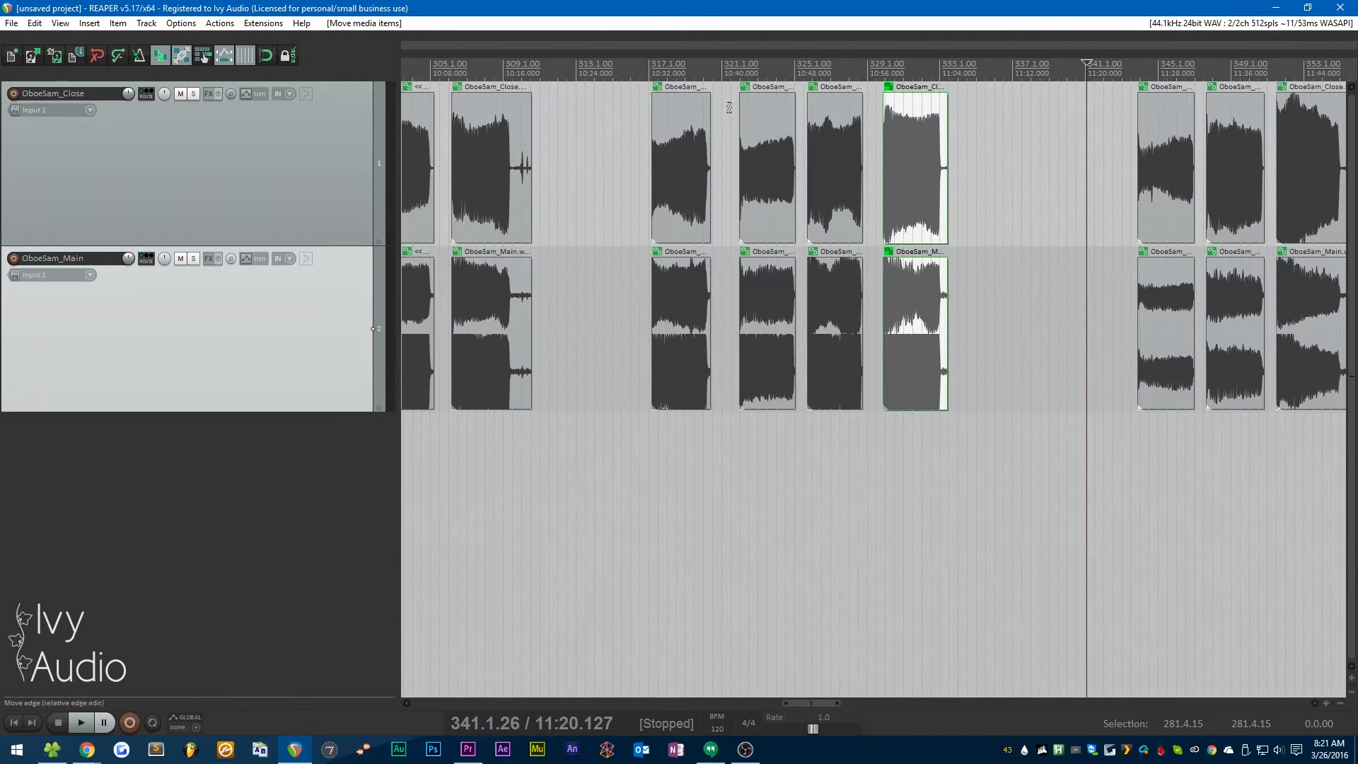
pyautogui.click(682, 74)
pyautogui.press('space')
pyautogui.click(766, 74)
pyautogui.click(831, 74)
pyautogui.click(910, 74)
pyautogui.press('space')
# Step: Delete the first note of the four-note vibrato group, at about bar 317, on both tracks
pyautogui.click(983, 175)
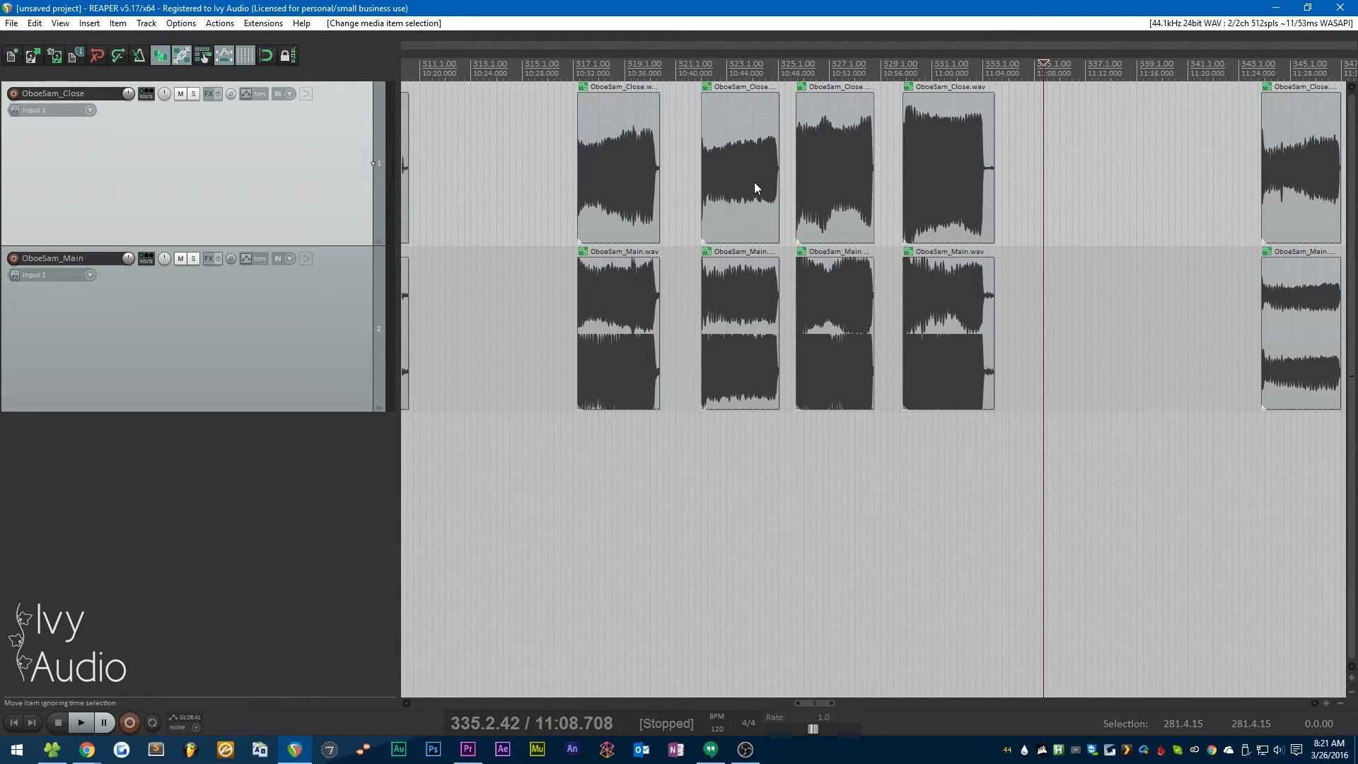
pyautogui.moveTo(647, 470); pyautogui.dragTo(566, 178)
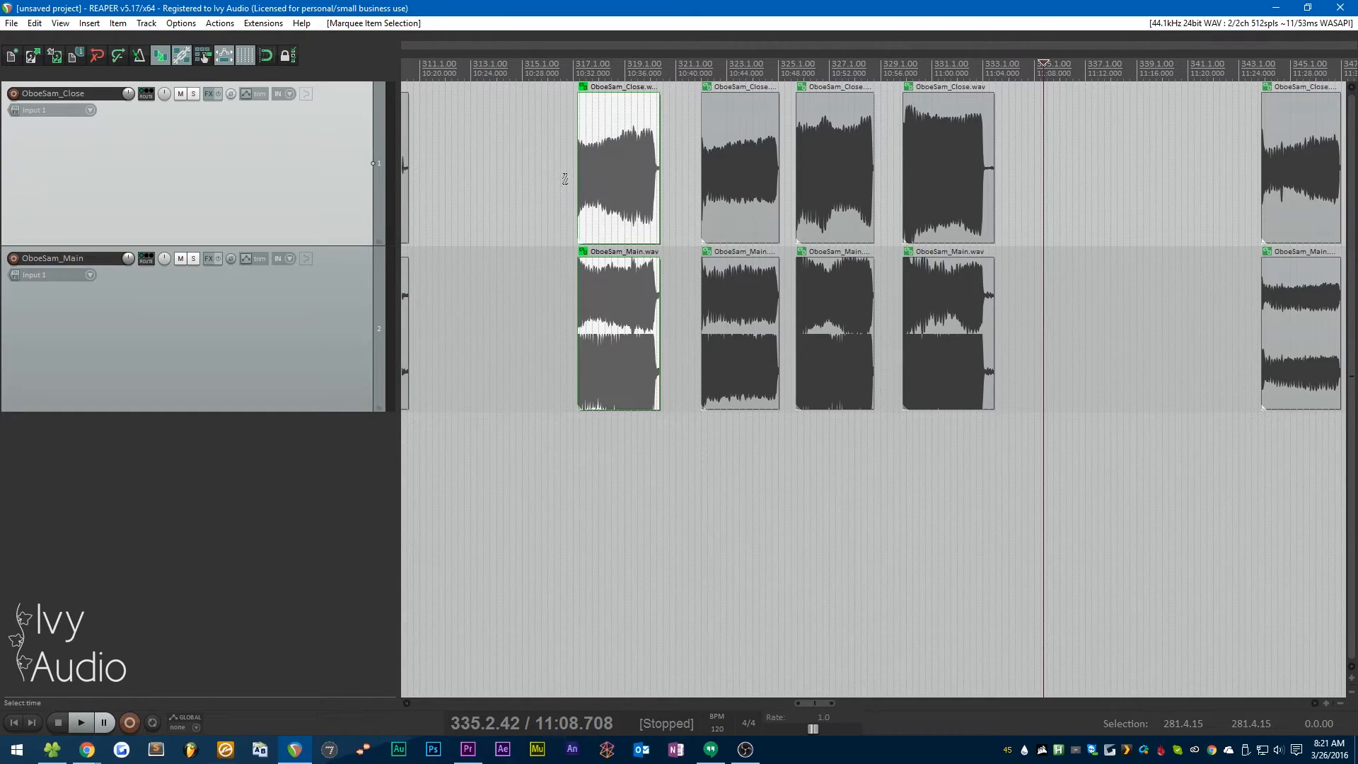
pyautogui.press('Delete')
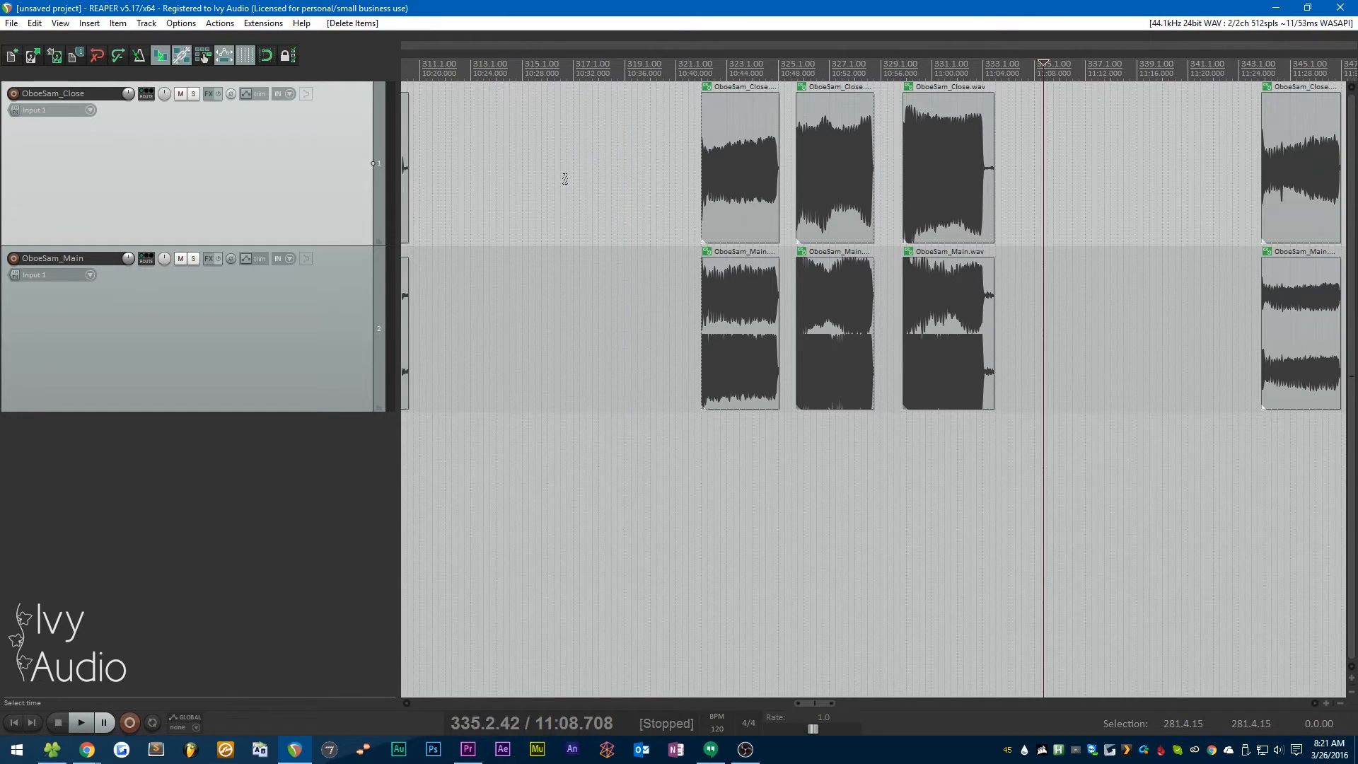
# Step: Arrange the following vibrato notes on both tracks into three-note groups starting at about bars 337 and 353
pyautogui.scroll(-5, 565, 179)
pyautogui.scroll(3, 711, 125)
pyautogui.press('space')
pyautogui.moveTo(877, 452); pyautogui.dragTo(700, 184)
pyautogui.moveTo(792, 208); pyautogui.dragTo(713, 207)
pyautogui.moveTo(879, 273); pyautogui.dragTo(985, 273)
pyautogui.scroll(-2, 735, 207)
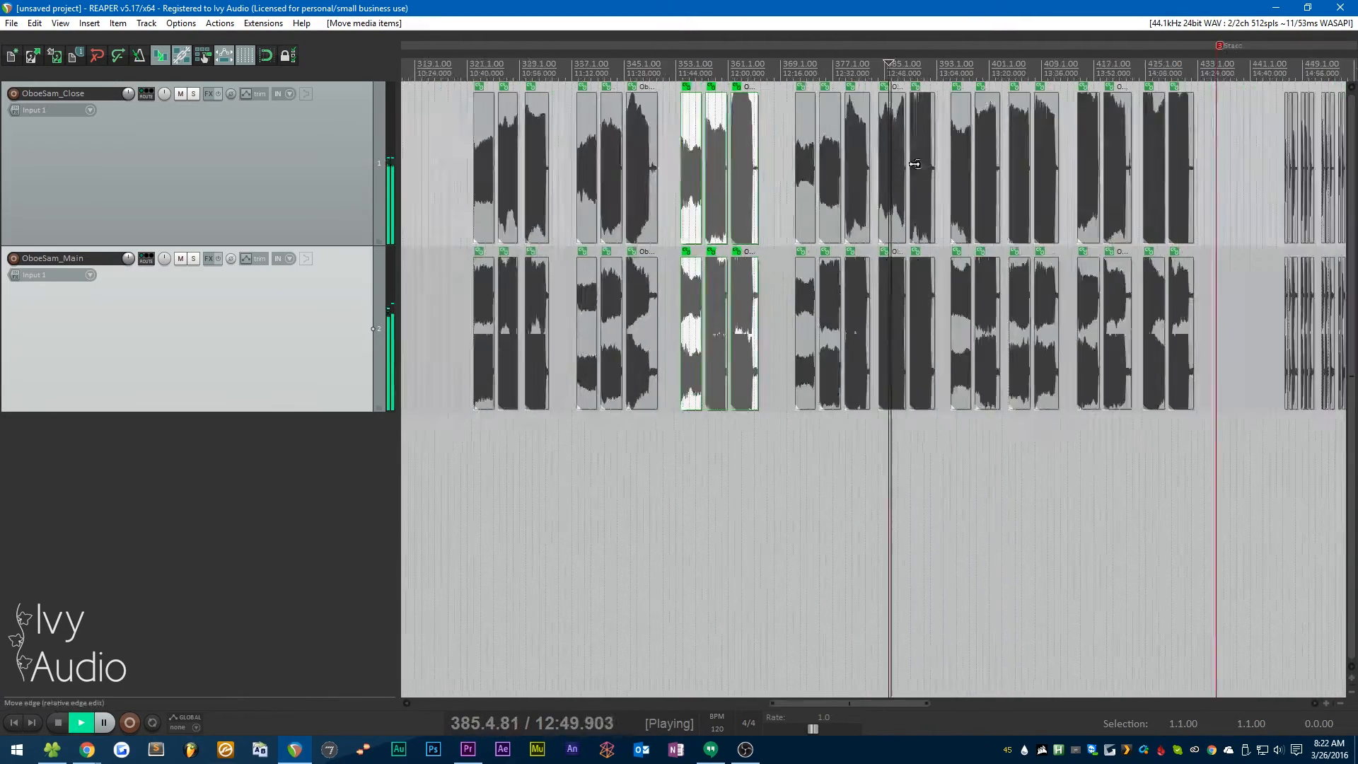
# Step: Audition the vibrato notes from about bar 382 and reposition them on both tracks to make room for a complete group
pyautogui.press('space')
pyautogui.moveTo(1337, 452); pyautogui.dragTo(919, 177)
pyautogui.moveTo(973, 137); pyautogui.dragTo(924, 136)
pyautogui.press('space')
pyautogui.scroll(3, 503, 325)
pyautogui.press('space')
pyautogui.moveTo(1089, 357); pyautogui.dragTo(1054, 358)
# Step: Complete the three-note vibrato group at about bars 397 to 407 with a copy of its first note on both tracks
pyautogui.scroll(-3, 904, 208)
pyautogui.click(1115, 452)
pyautogui.moveTo(919, 452); pyautogui.dragTo(973, 205)
pyautogui.moveTo(955, 321); pyautogui.dragTo(894, 321)
pyautogui.scroll(-4, 990, 208)
pyautogui.scroll(4, 990, 207)
# Step: Shift the following vibrato notes to about bar 416 and copy the first one into the gap before it on both tracks
pyautogui.moveTo(1082, 321); pyautogui.dragTo(1053, 321)
pyautogui.moveTo(961, 95); pyautogui.dragTo(1043, 240)
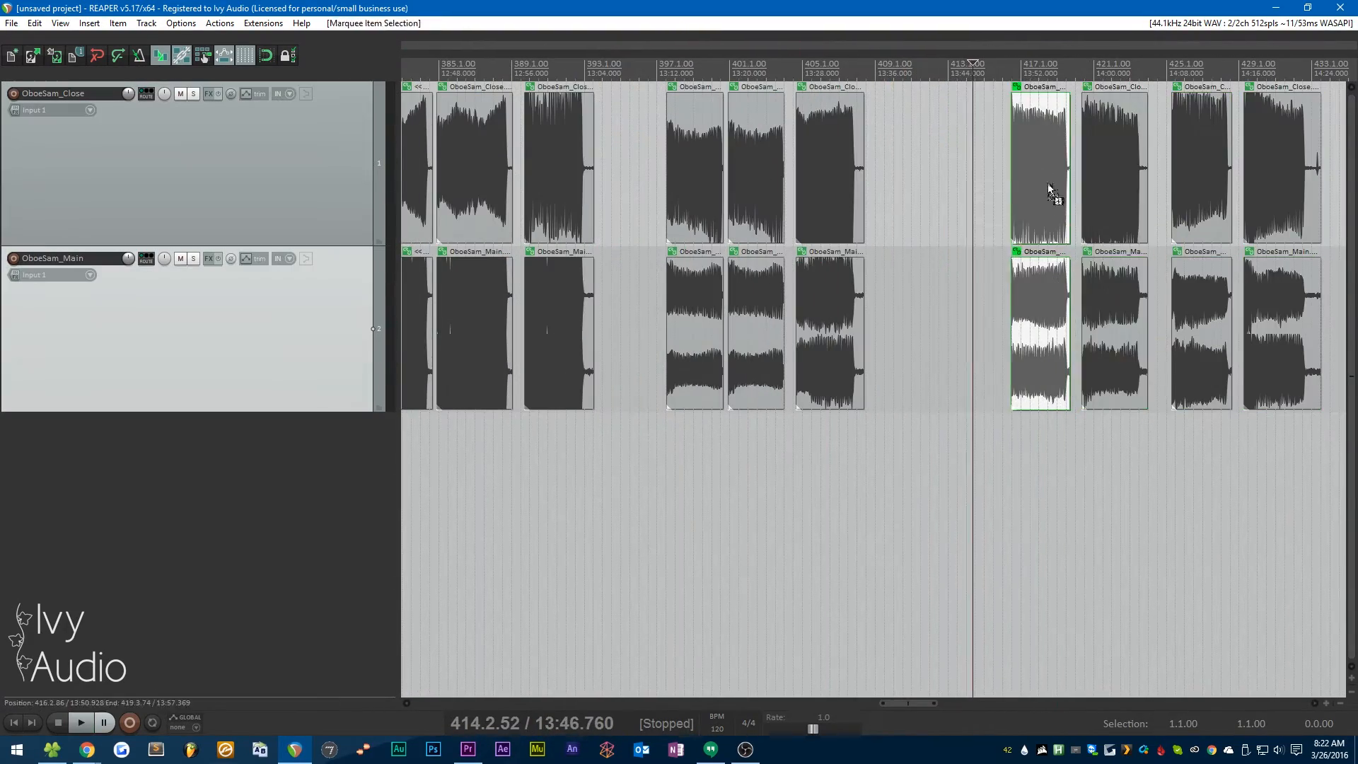
pyautogui.moveTo(1049, 189); pyautogui.dragTo(990, 189)
# Step: Space out the last vibrato notes before the Stacc marker and fill the final group with a copied note on both tracks
pyautogui.scroll(-2, 990, 207)
pyautogui.scroll(-3, 787, 227)
pyautogui.scroll(3, 788, 227)
pyautogui.moveTo(849, 315); pyautogui.dragTo(960, 319)
pyautogui.moveTo(679, 207); pyautogui.dragTo(788, 207)
pyautogui.moveTo(788, 208); pyautogui.dragTo(736, 207)
pyautogui.moveTo(896, 157); pyautogui.dragTo(743, 318)
pyautogui.moveTo(788, 208); pyautogui.dragTo(753, 208)
pyautogui.moveTo(937, 188); pyautogui.dragTo(927, 188)
# Step: Audition the rearranged vibrato groups up to the last note before the Stacc marker
pyautogui.scroll(-5, 927, 189)
pyautogui.press('space')
pyautogui.click(643, 73)
pyautogui.click(984, 73)
pyautogui.scroll(5, 1027, 75)
pyautogui.scroll(-4, 1027, 75)
pyautogui.click(991, 73)
pyautogui.click(1084, 74)
pyautogui.press('space')
pyautogui.scroll(5, 1228, 178)
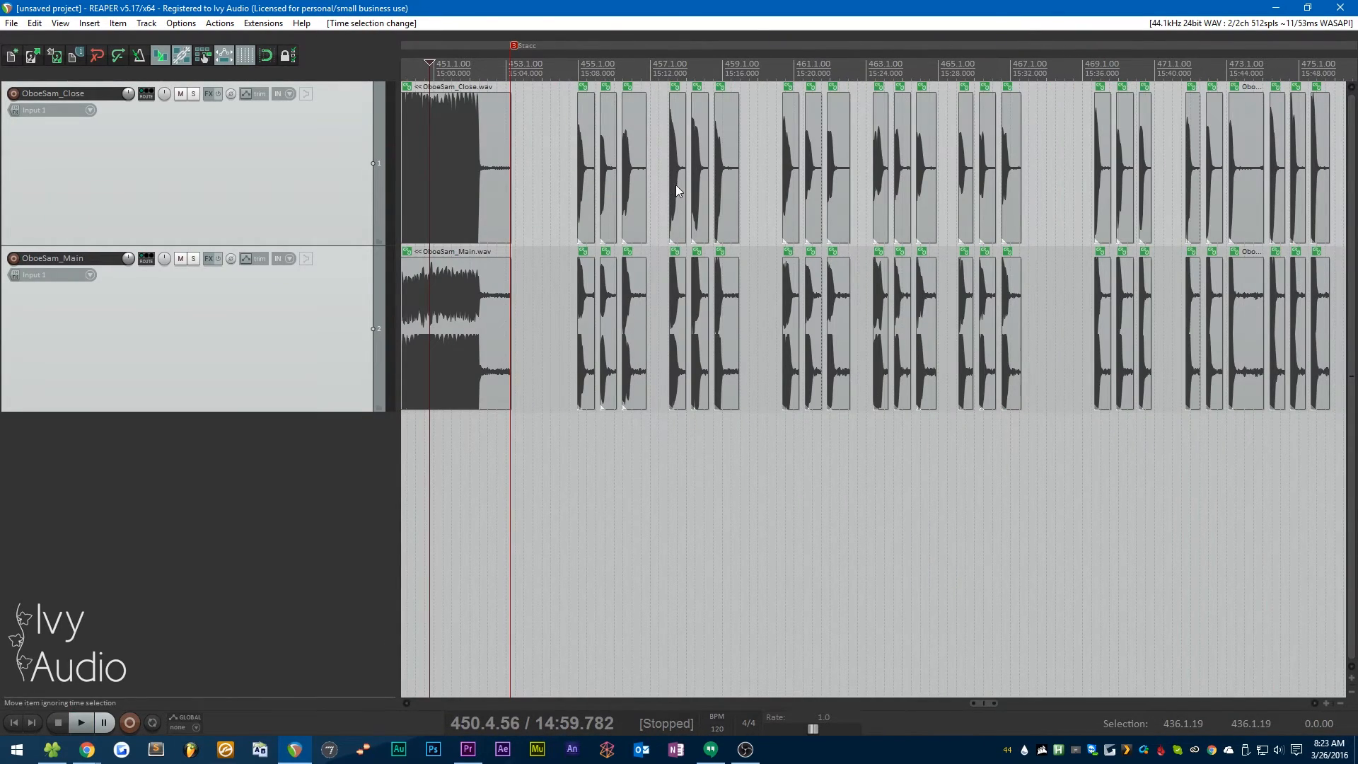
# Step: Audition the first staccato groups after the Stacc marker
pyautogui.scroll(6, 585, 159)
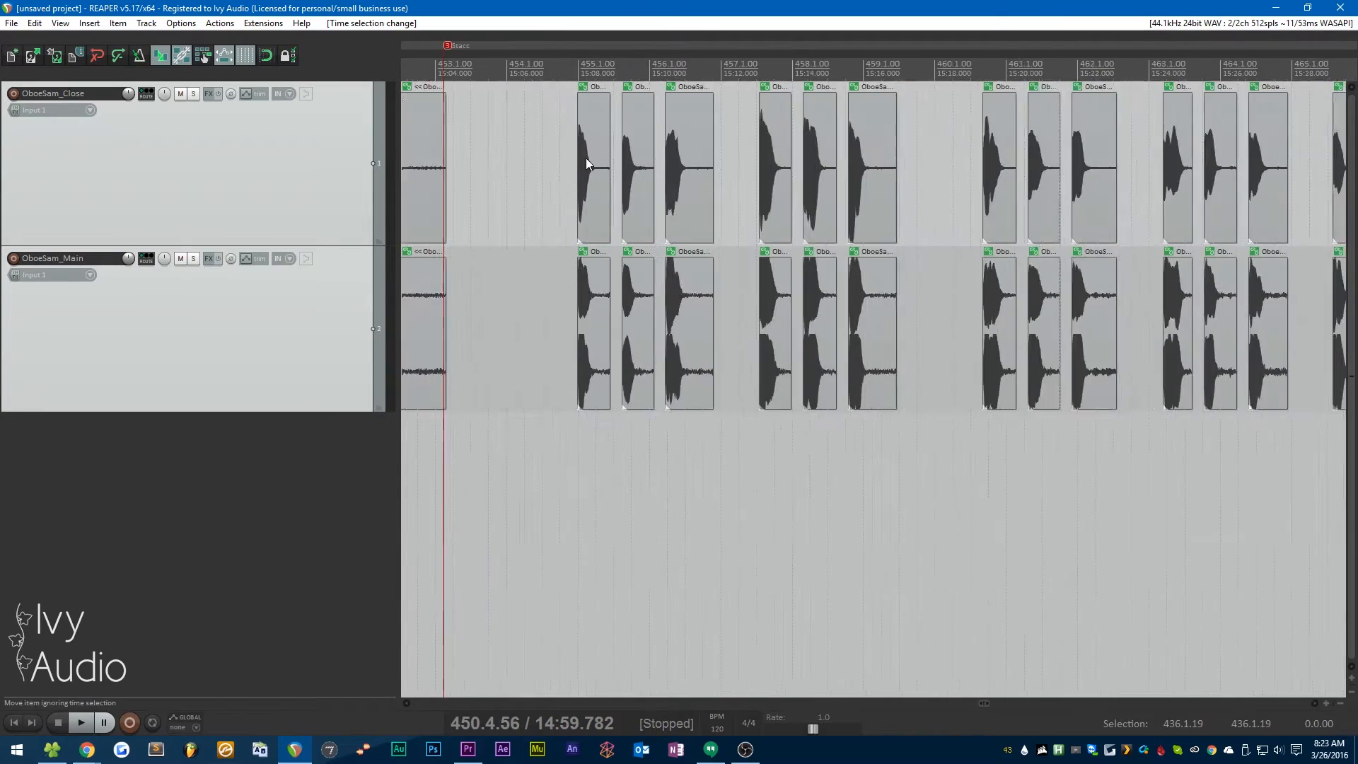
pyautogui.click(688, 74)
pyautogui.press('space')
pyautogui.scroll(-7, 688, 75)
pyautogui.click(727, 73)
pyautogui.press('space')
# Step: Shift all staccato notes after the first two groups to about bar 473 on both tracks
pyautogui.scroll(5, 709, 212)
pyautogui.moveTo(691, 146); pyautogui.dragTo(1289, 155)
pyautogui.scroll(-4, 1030, 181)
pyautogui.moveTo(993, 167); pyautogui.dragTo(1132, 168)
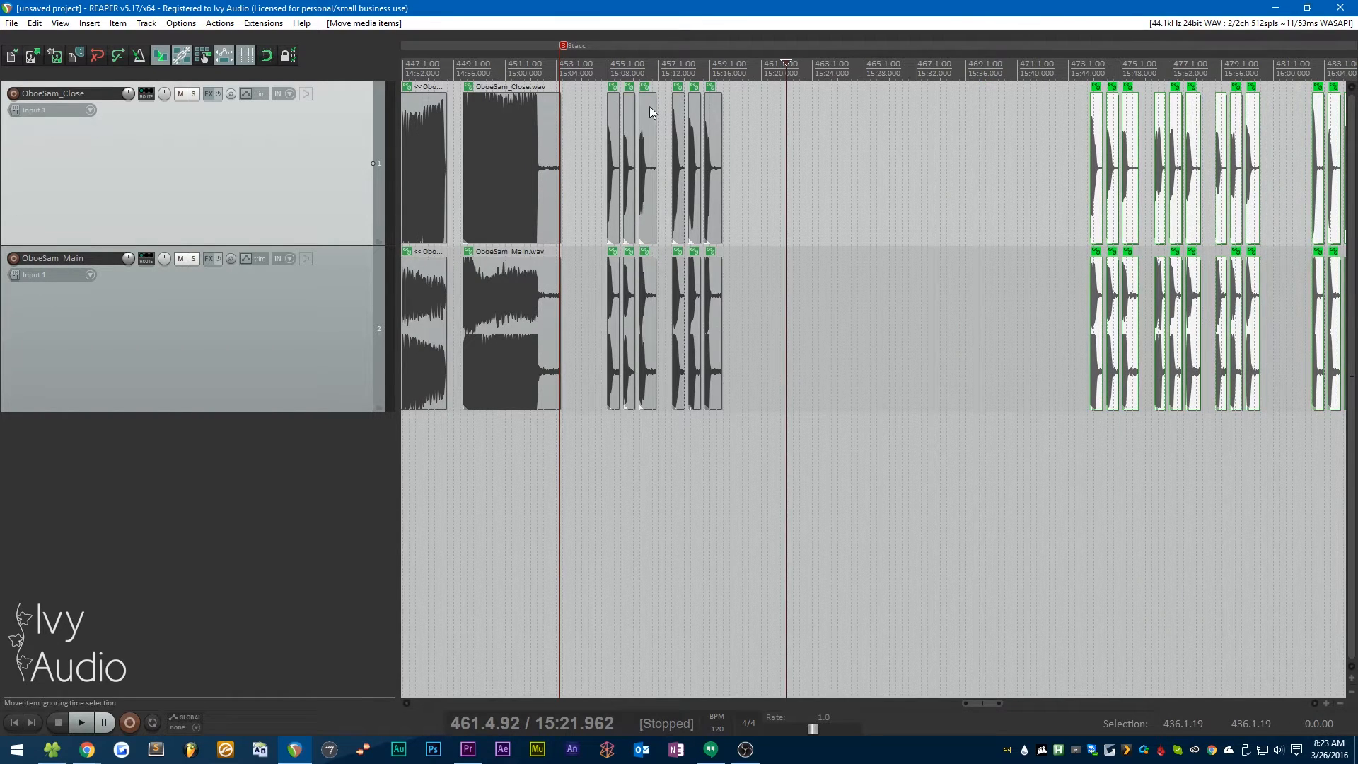
# Step: Audition the first two three-note staccato groups and the staccato notes starting at about bar 473
pyautogui.scroll(3, 606, 85)
pyautogui.click(608, 76)
pyautogui.press('space')
pyautogui.click(642, 71)
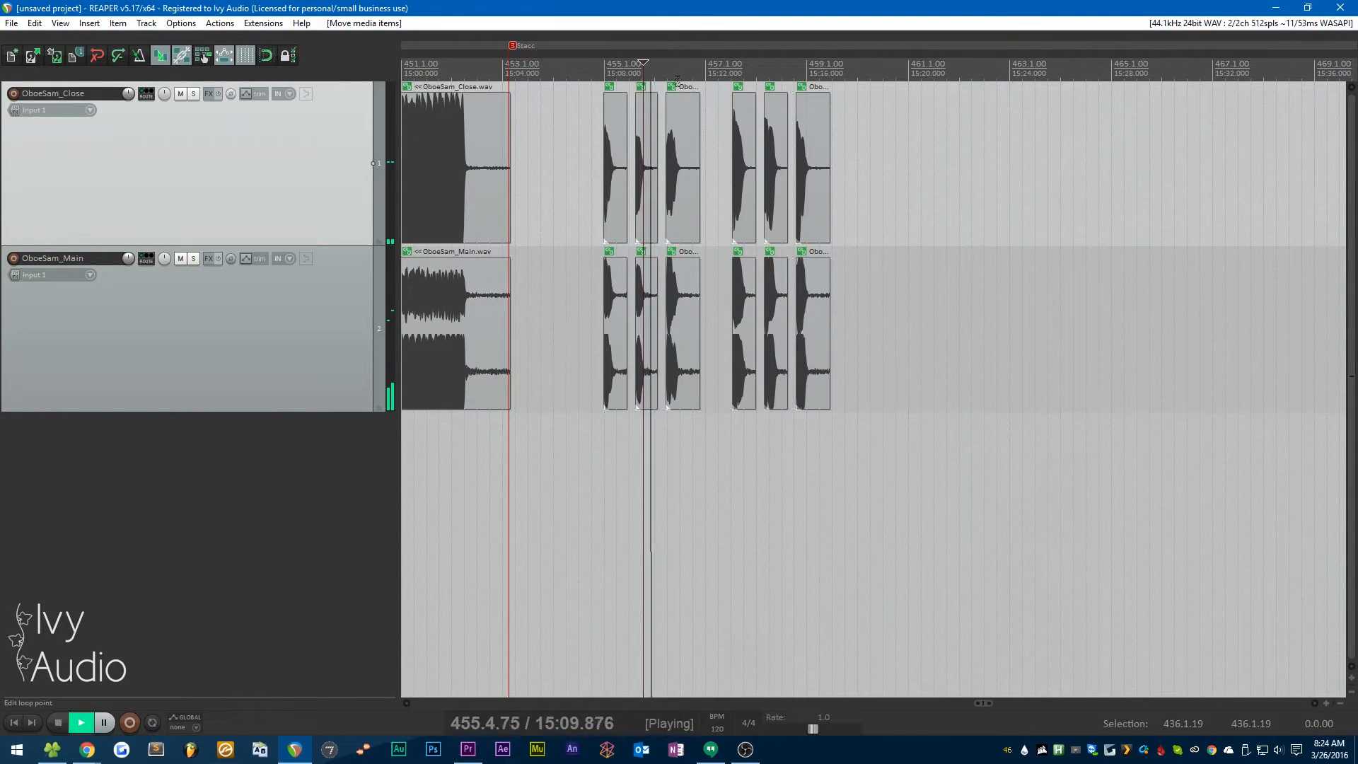
pyautogui.click(765, 71)
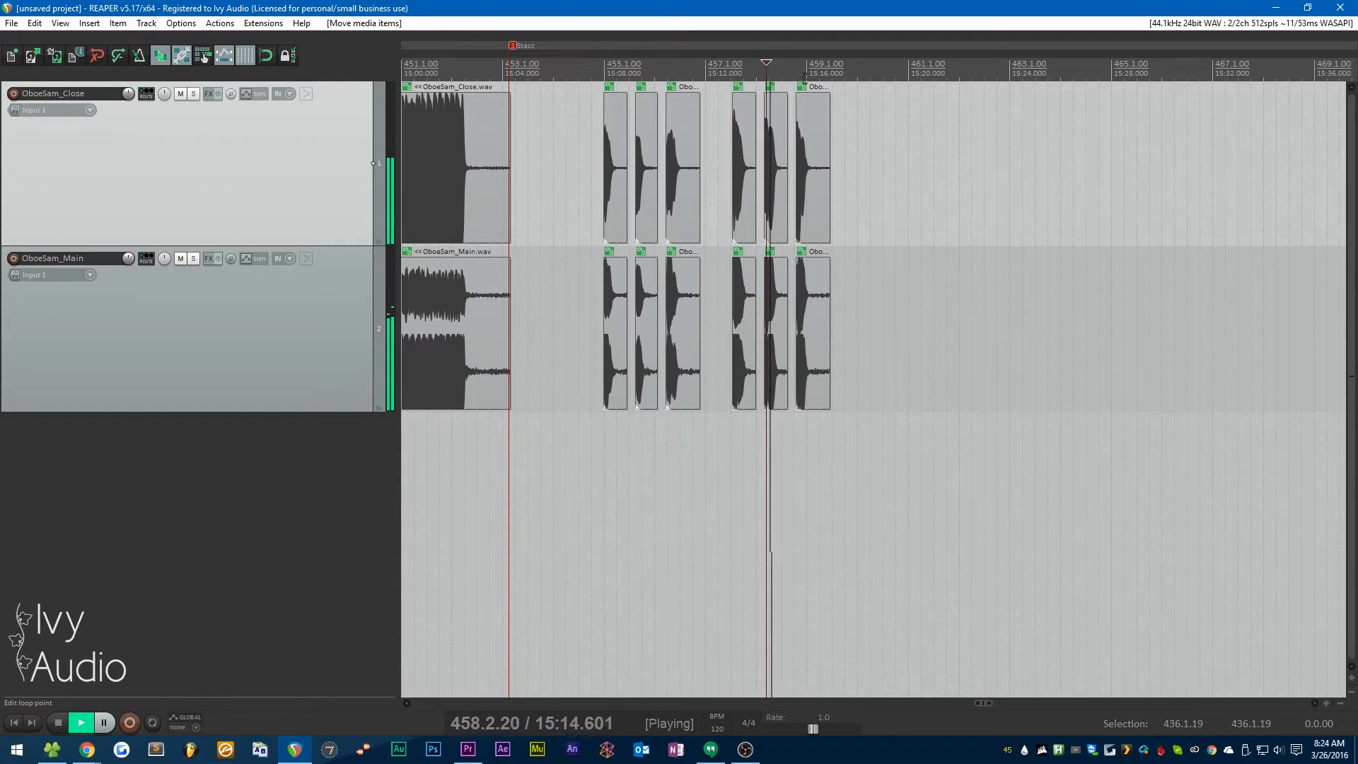
pyautogui.press('space')
pyautogui.scroll(-3, 707, 241)
pyautogui.scroll(3, 1018, 159)
pyautogui.click(938, 75)
pyautogui.press('space')
pyautogui.press('space')
pyautogui.scroll(-3, 874, 137)
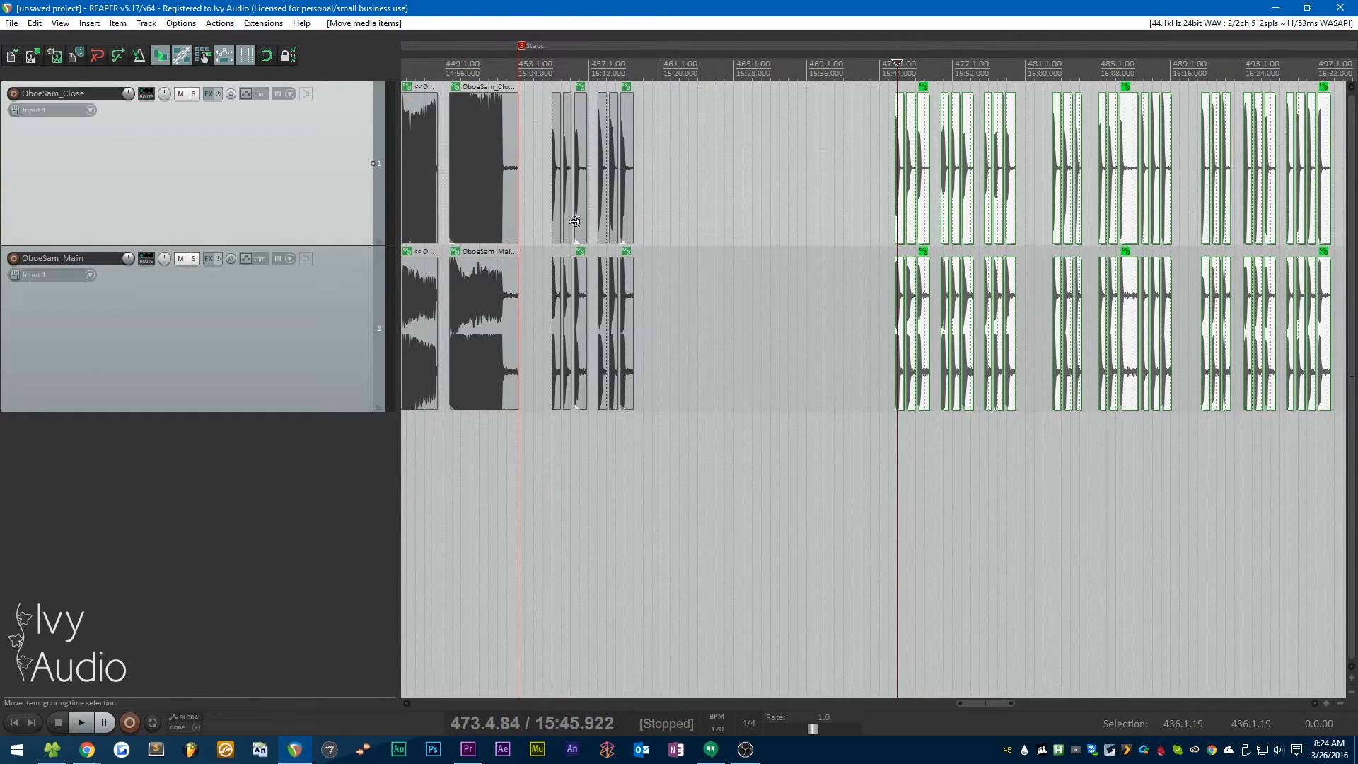
# Step: Shift the first two staccato groups to about bar 457 and copy the first group to about bar 455 on both tracks
pyautogui.moveTo(694, 165); pyautogui.dragTo(546, 357)
pyautogui.scroll(2, 532, 222)
pyautogui.moveTo(582, 210); pyautogui.dragTo(671, 189)
pyautogui.moveTo(577, 137); pyautogui.dragTo(734, 373)
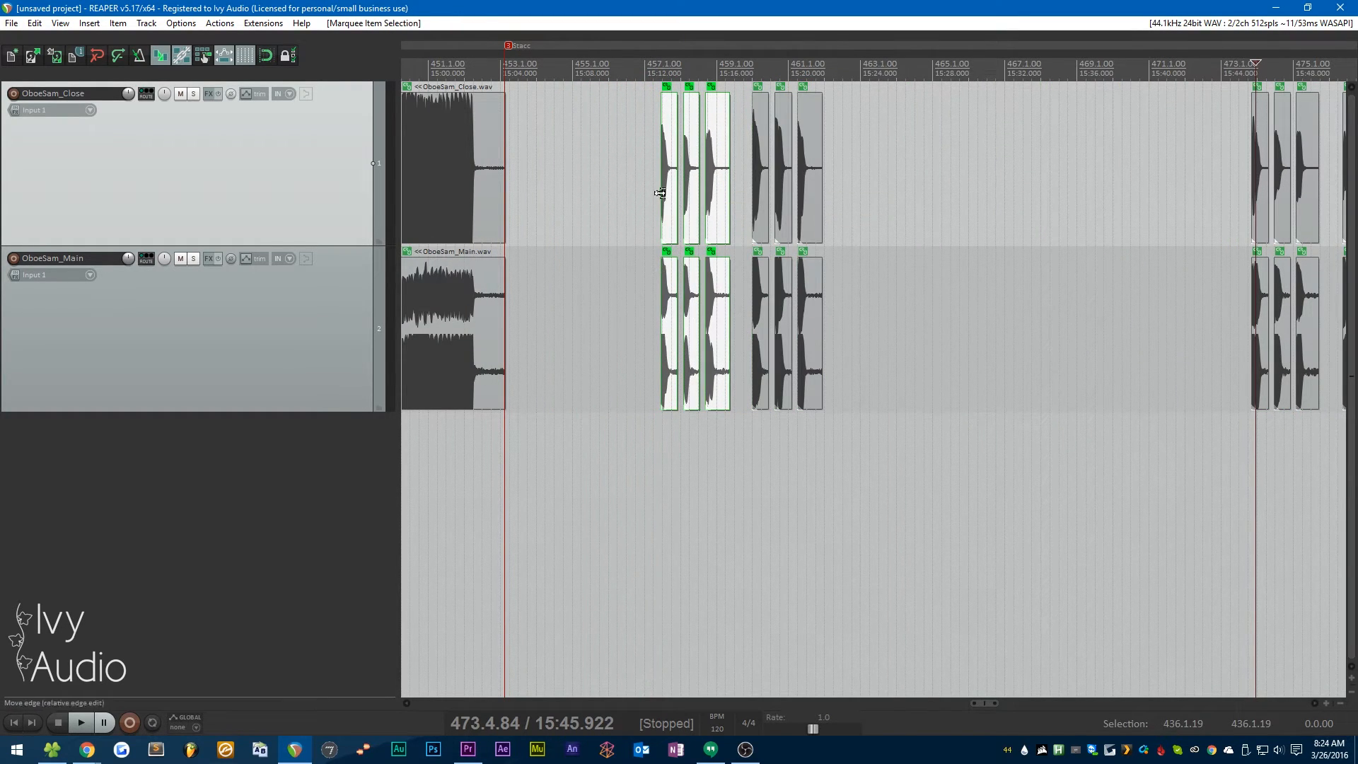
pyautogui.moveTo(675, 200); pyautogui.dragTo(584, 232)
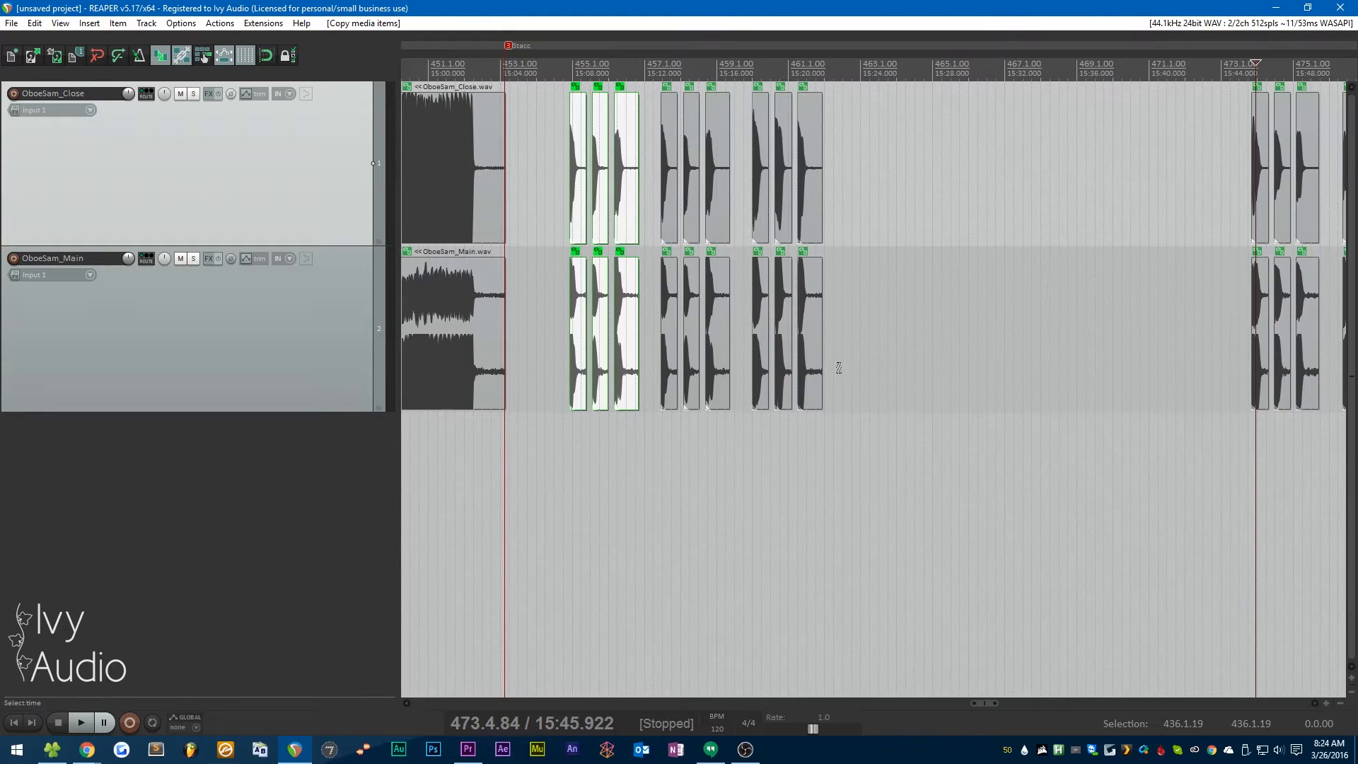
# Step: Move the three staccato groups at bar 473 back to about bar 467 on both tracks and audition them
pyautogui.scroll(-4, 592, 261)
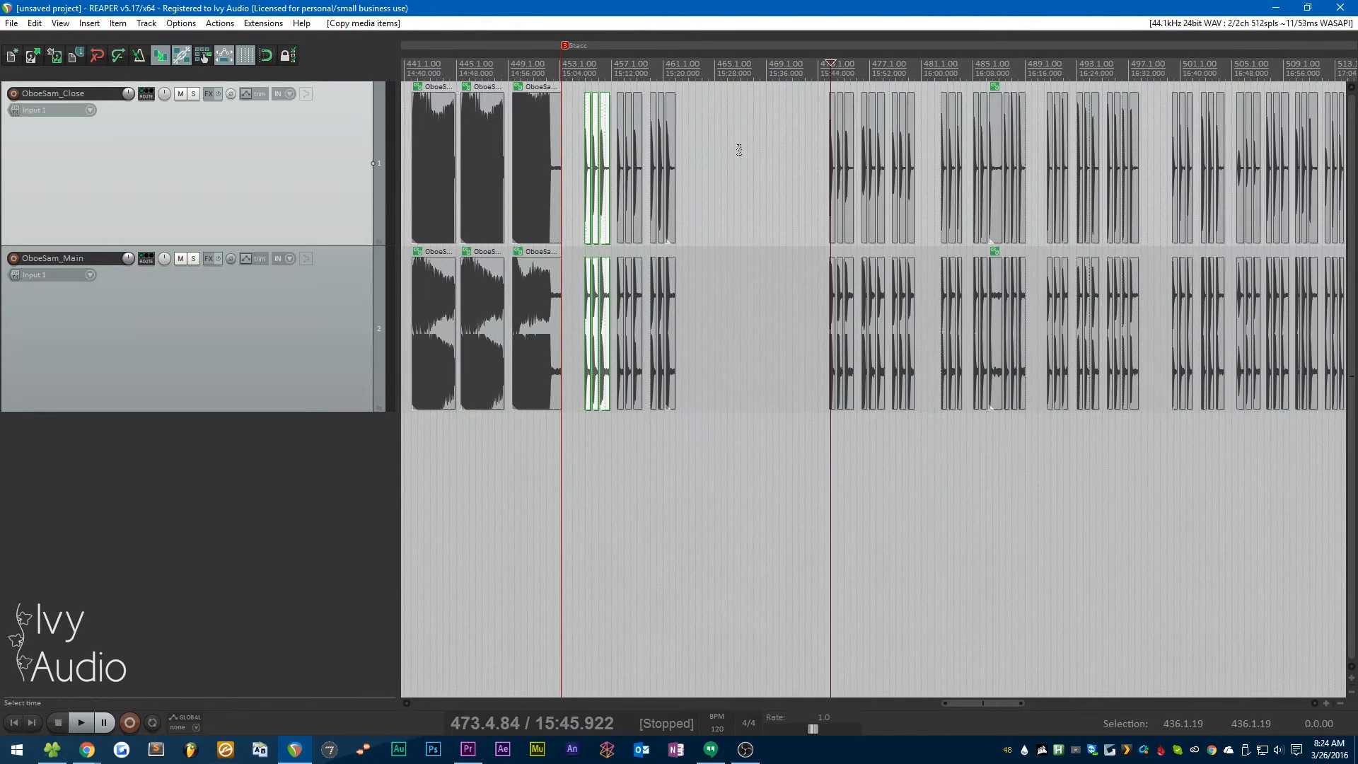
pyautogui.moveTo(774, 131); pyautogui.dragTo(939, 393)
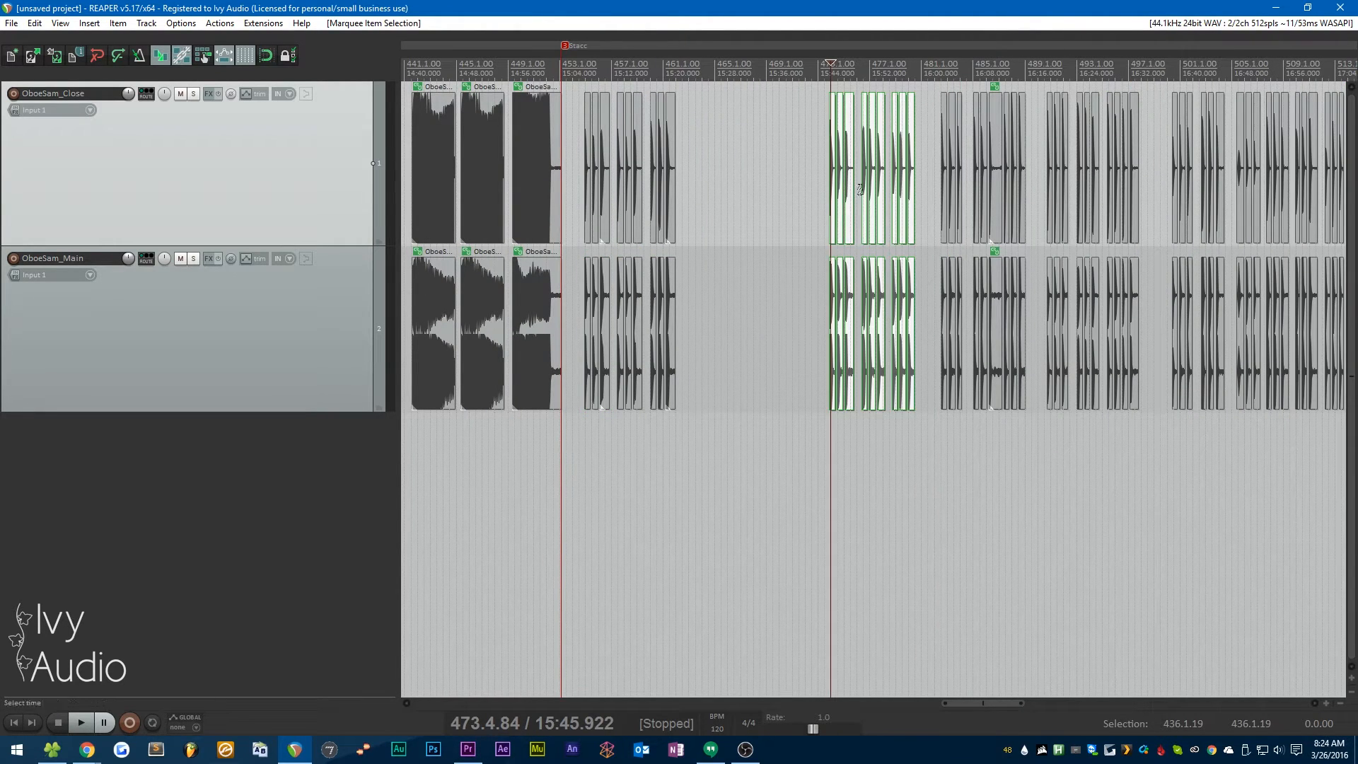
pyautogui.moveTo(860, 188); pyautogui.dragTo(772, 189)
pyautogui.scroll(5, 772, 190)
pyautogui.click(805, 74)
pyautogui.press('space')
pyautogui.hscroll(5, 805, 213)
pyautogui.click(961, 74)
pyautogui.press('space')
# Step: Shift the following staccato notes so that their next three groups start at about bar 484 on both tracks
pyautogui.moveTo(951, 141); pyautogui.dragTo(1315, 354)
pyautogui.scroll(3, 1137, 209)
pyautogui.scroll(-2, 1136, 209)
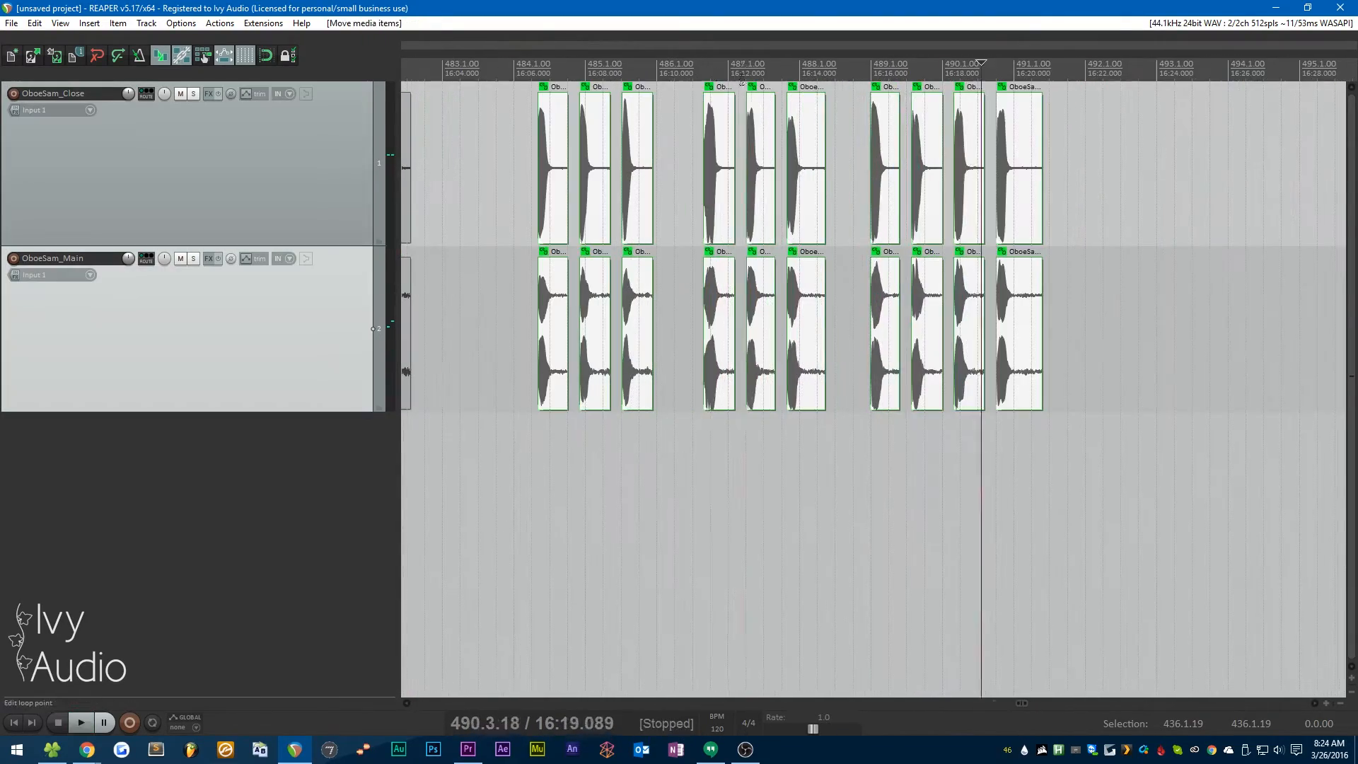
# Step: Audition the four-note staccato group from about bar 489, delete the surplus note on both tracks and adjust the spacing
pyautogui.click(870, 73)
pyautogui.press('space')
pyautogui.press('Delete')
pyautogui.moveTo(782, 142); pyautogui.dragTo(993, 360)
pyautogui.press('space')
pyautogui.moveTo(1083, 170); pyautogui.dragTo(927, 322)
pyautogui.press('Delete')
pyautogui.moveTo(887, 194); pyautogui.dragTo(896, 195)
# Step: Audition the staccato notes that follow the trimmed group
pyautogui.click(980, 333)
pyautogui.press('space')
pyautogui.scroll(-3, 948, 333)
pyautogui.scroll(3, 800, 124)
pyautogui.press('space')
pyautogui.scroll(-5, 800, 212)
# Step: Select the closing staccato notes on both tracks and audition them through to about bar 542
pyautogui.moveTo(1028, 426); pyautogui.dragTo(769, 145)
pyautogui.scroll(4, 964, 212)
pyautogui.moveTo(764, 139); pyautogui.dragTo(1089, 354)
pyautogui.click(973, 73)
pyautogui.press('space')
pyautogui.click(934, 73)
pyautogui.click(963, 74)
pyautogui.press('space')
pyautogui.click(1108, 74)
pyautogui.press('space')
pyautogui.scroll(-10, 1022, 358)
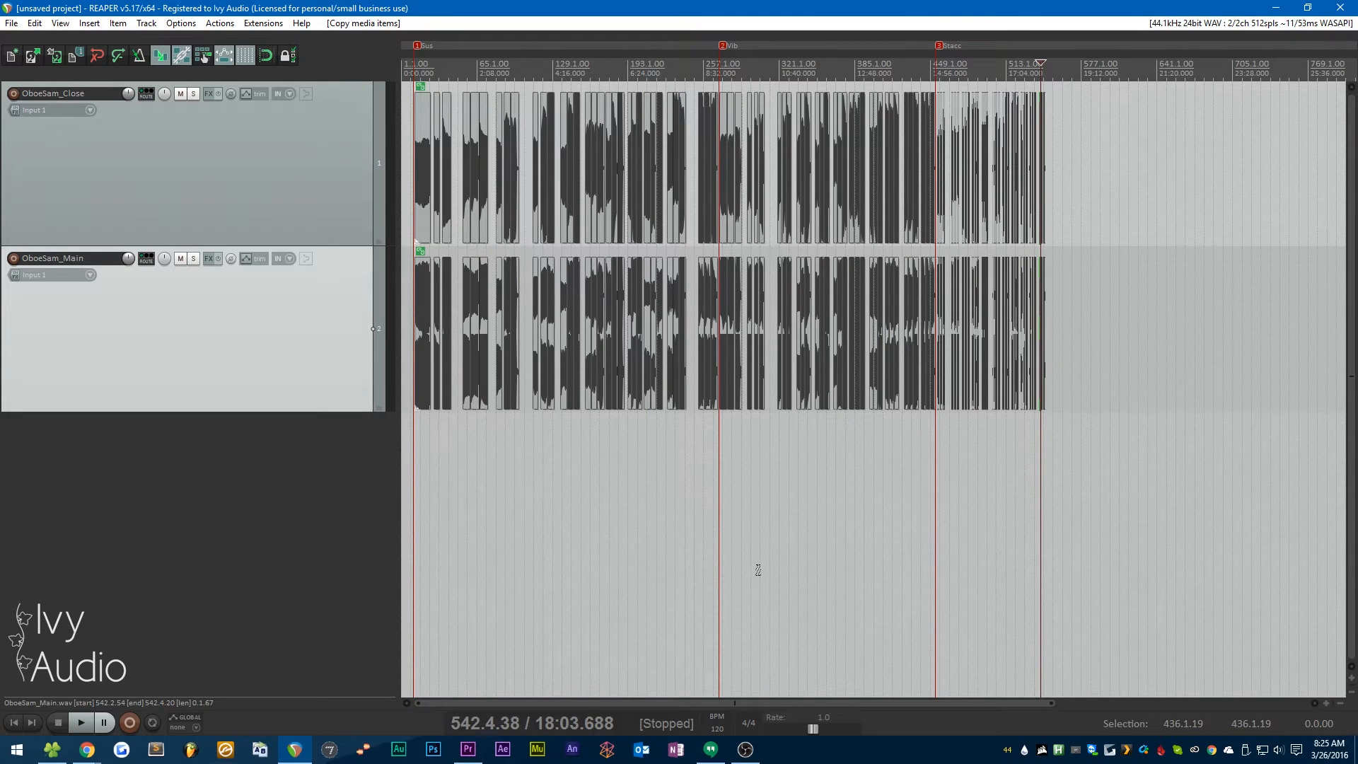
pyautogui.scroll(15, 637, 338)
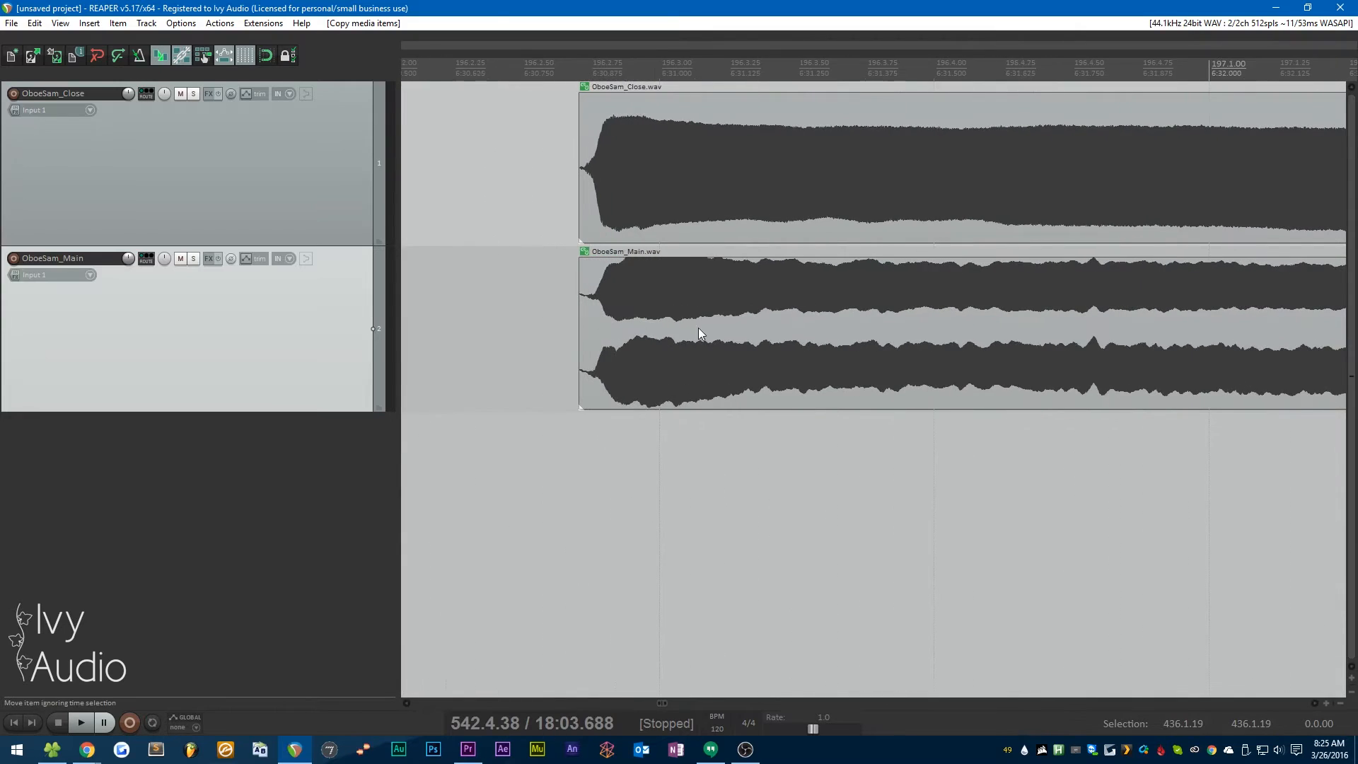
pyautogui.scroll(-15, 766, 334)
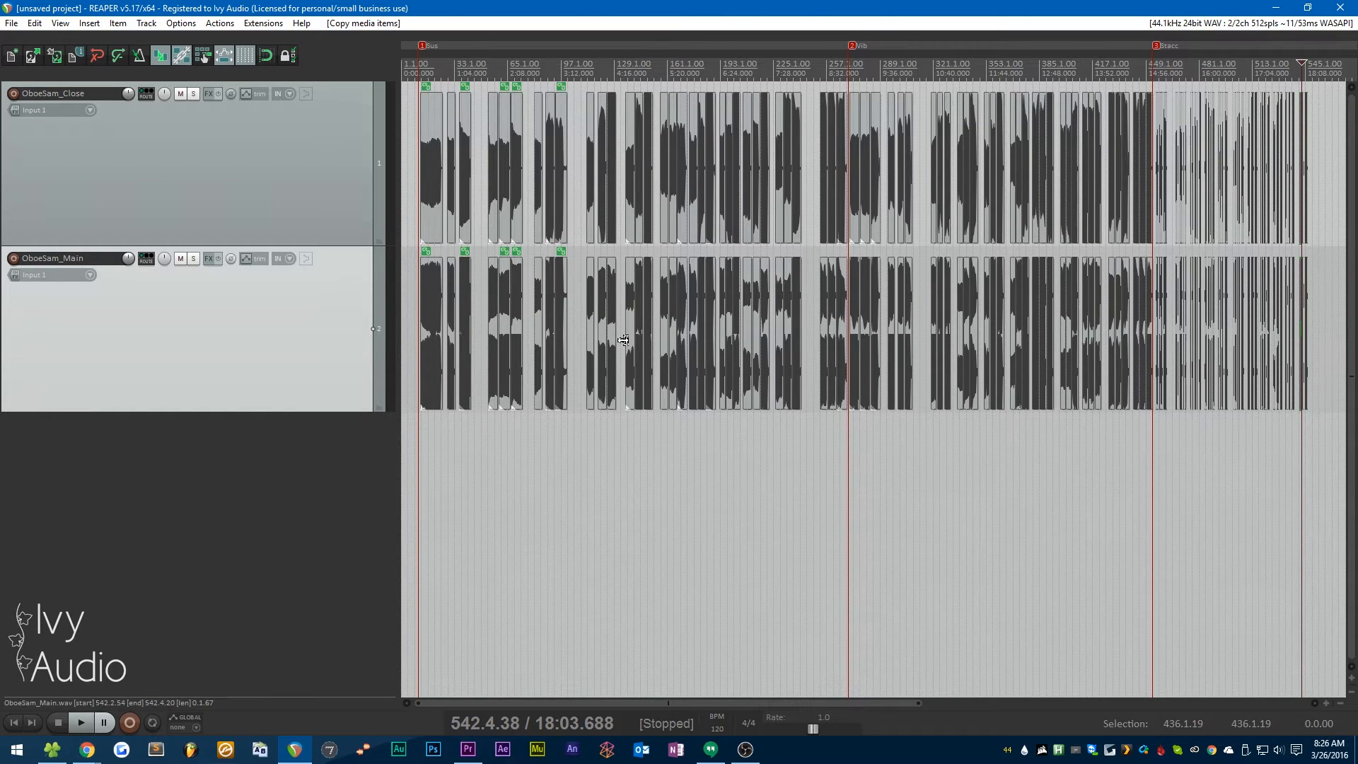
# Step: Open the Render to File settings and examine the output directory and file name
pyautogui.hotkey('ctrl', 'alt', 'r')
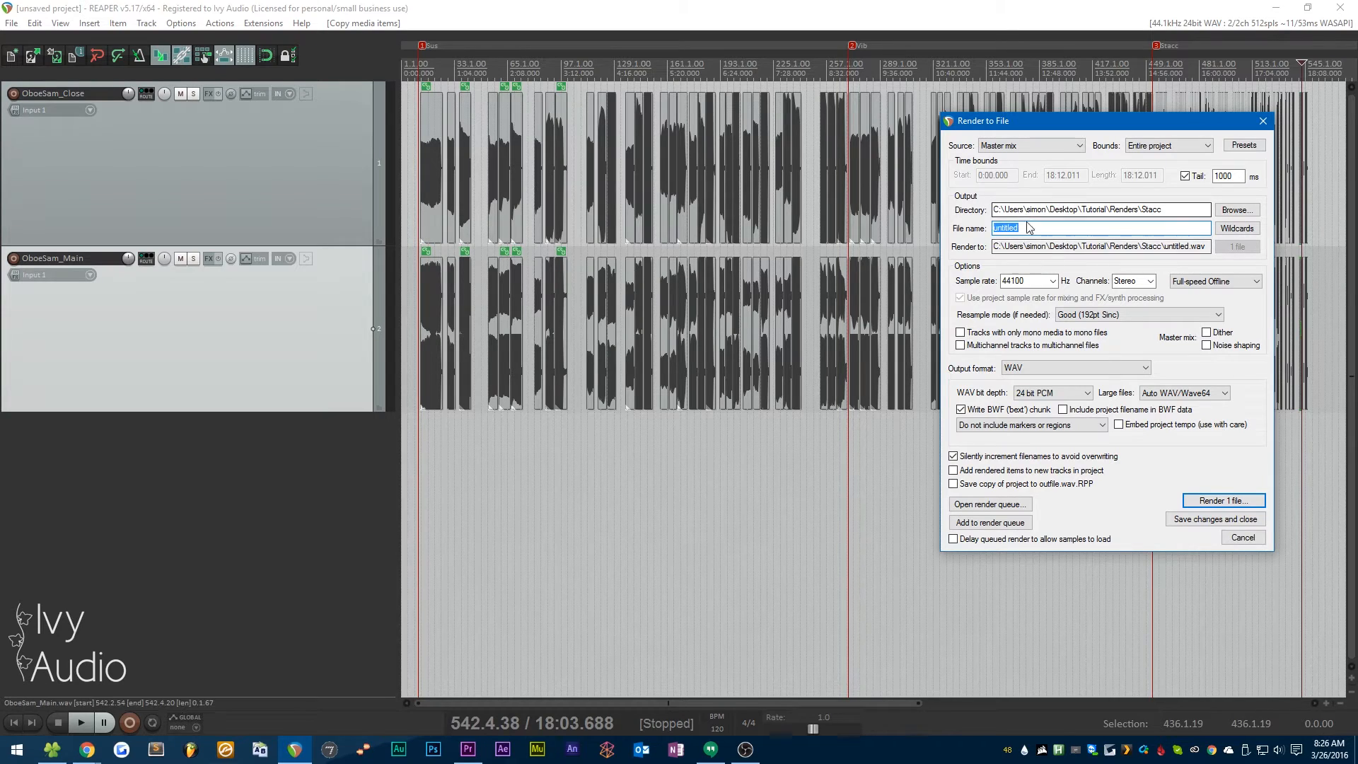
pyautogui.click(1170, 210)
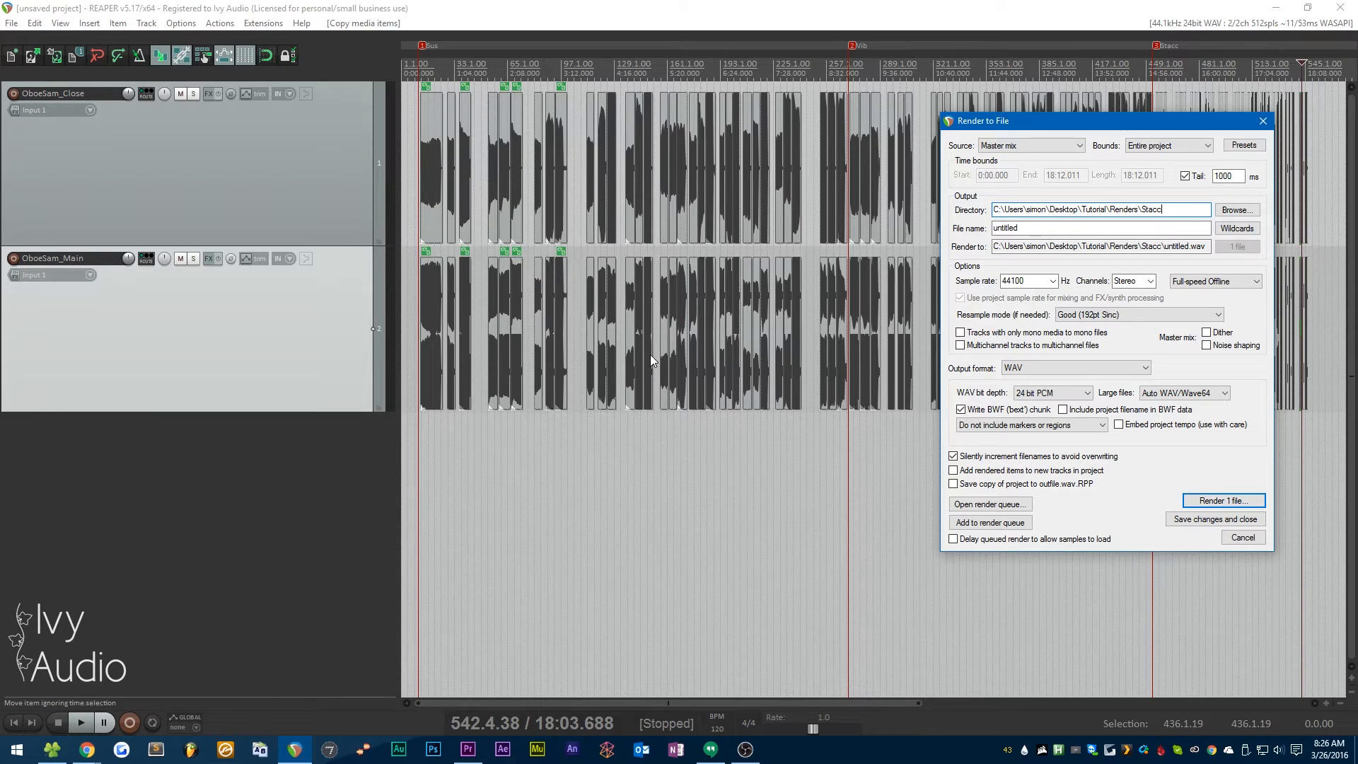
pyautogui.doubleClick(1007, 227)
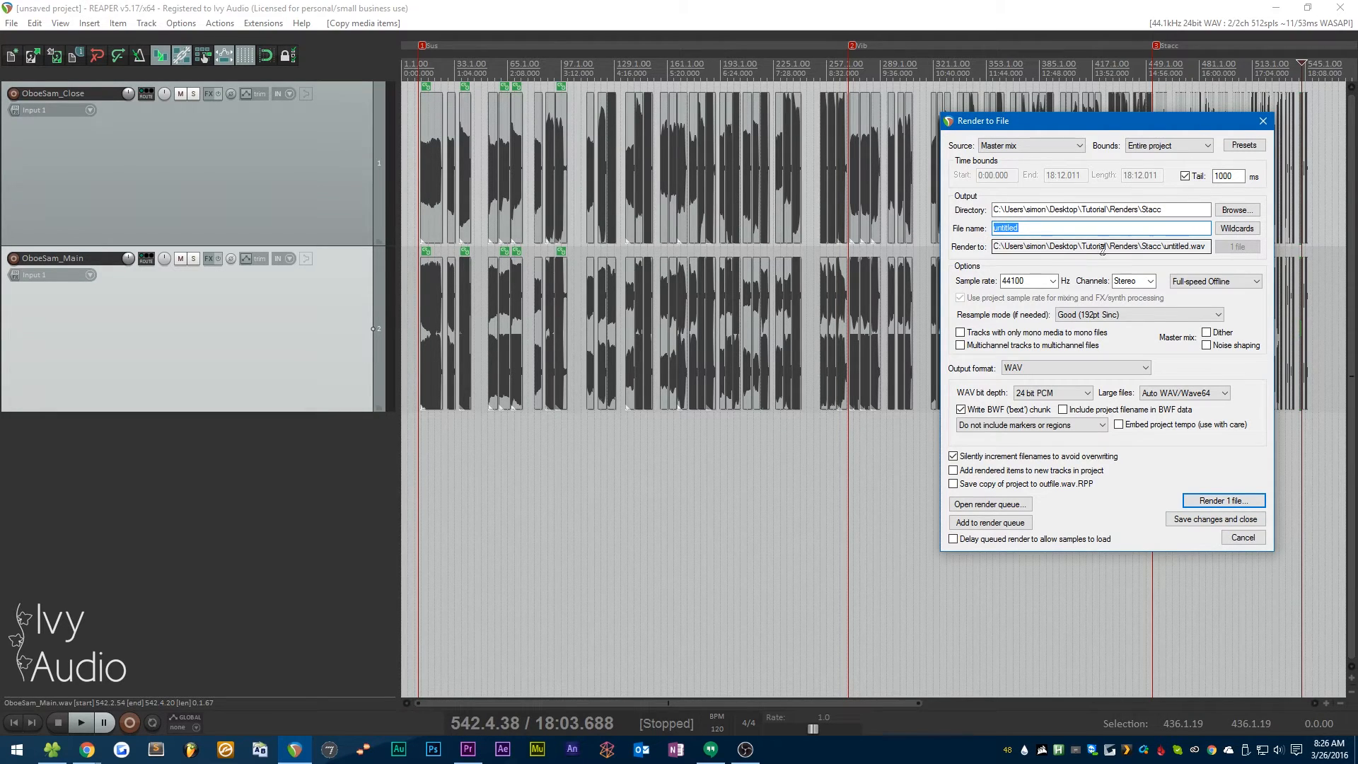
# Step: Read the render wildcard help, focusing on the $tracknumber, $note[X] and $natural[X] entries, and close the help and render settings
pyautogui.click(1233, 230)
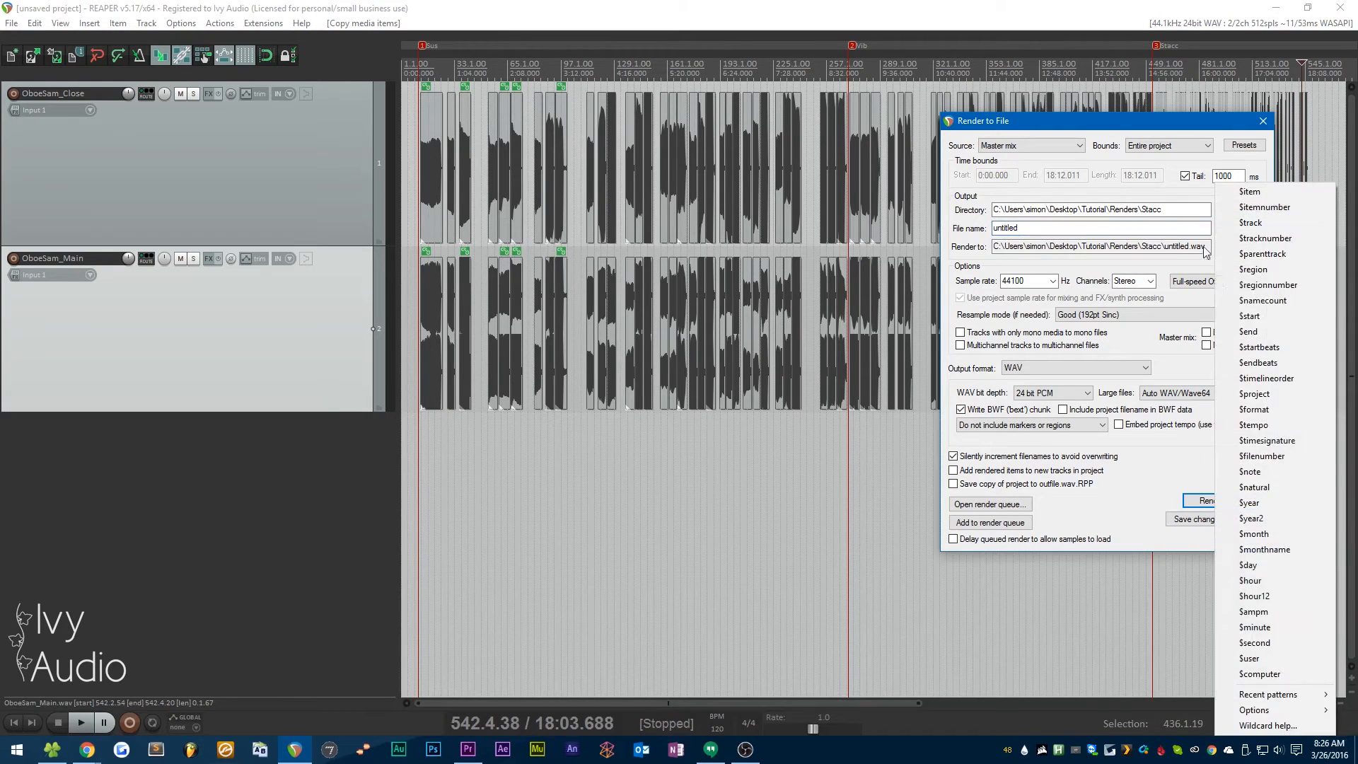
pyautogui.click(1267, 726)
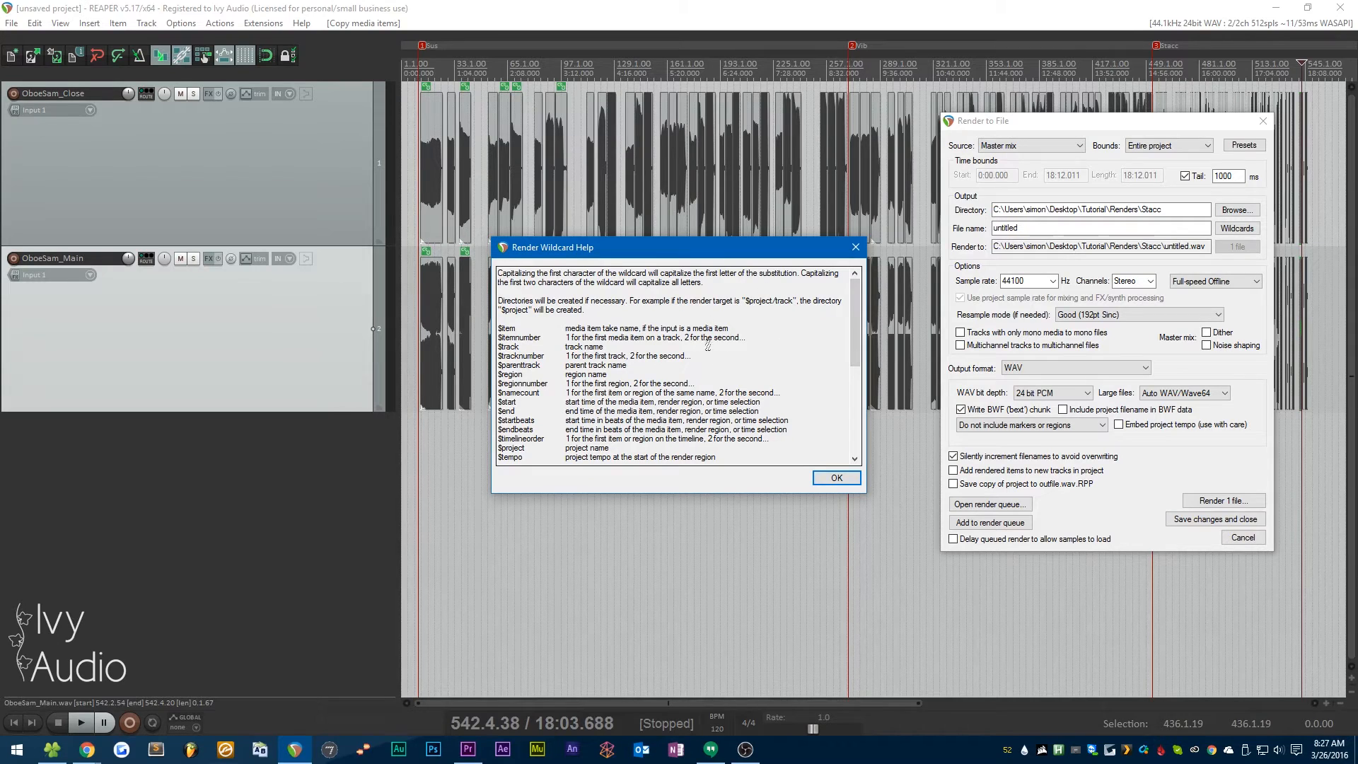
pyautogui.moveTo(526, 346); pyautogui.dragTo(497, 356)
pyautogui.click(526, 350)
pyautogui.click(542, 357)
pyautogui.scroll(-4, 617, 394)
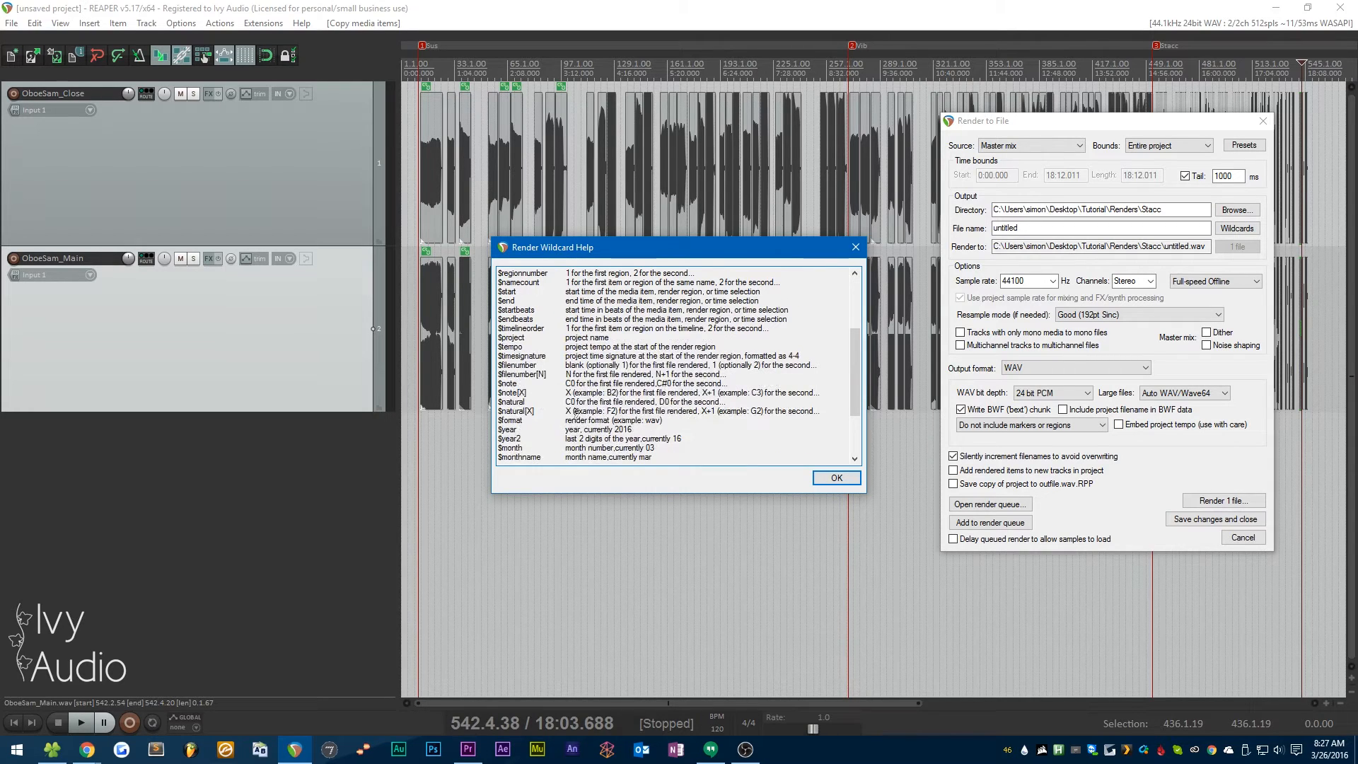
pyautogui.moveTo(532, 431); pyautogui.dragTo(498, 426)
pyautogui.click(586, 420)
pyautogui.moveTo(540, 411); pyautogui.dragTo(510, 398)
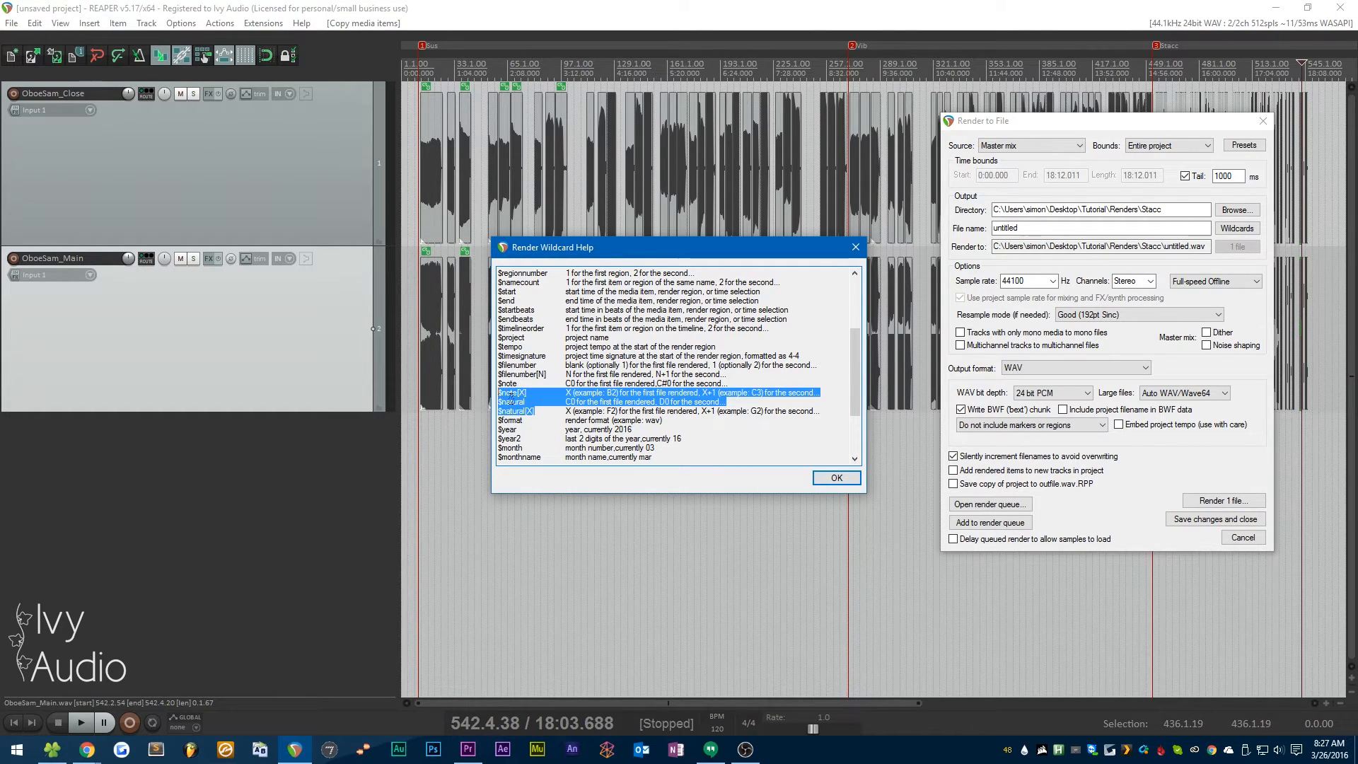
pyautogui.click(529, 392)
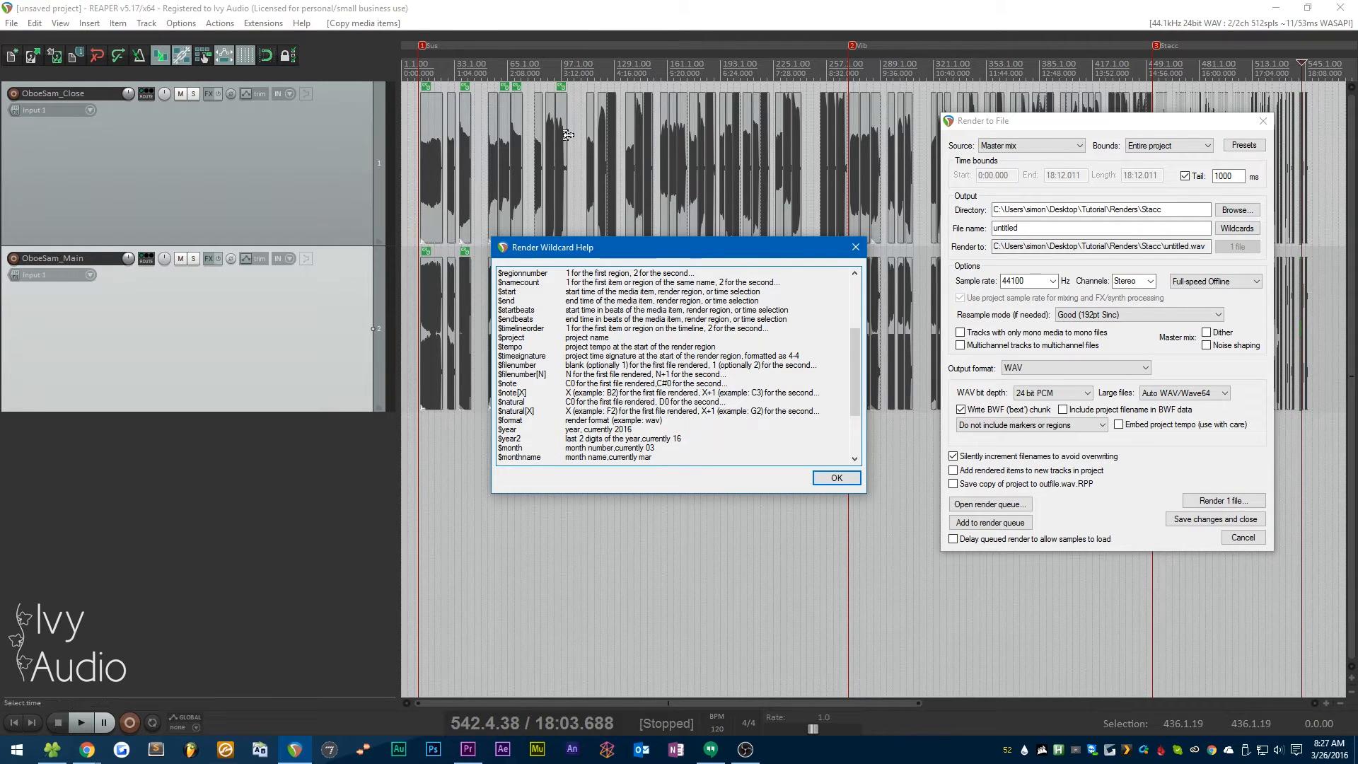
pyautogui.scroll(-2, 471, 204)
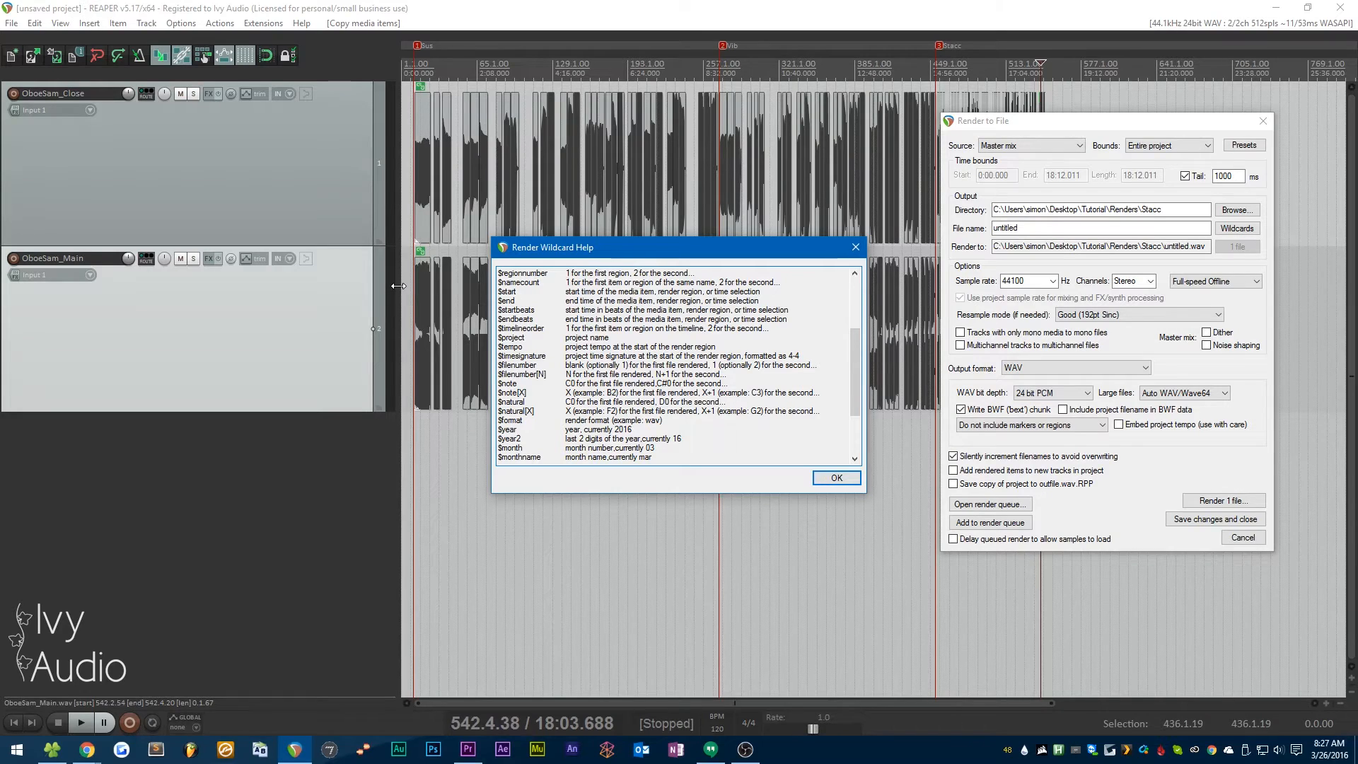
pyautogui.click(856, 246)
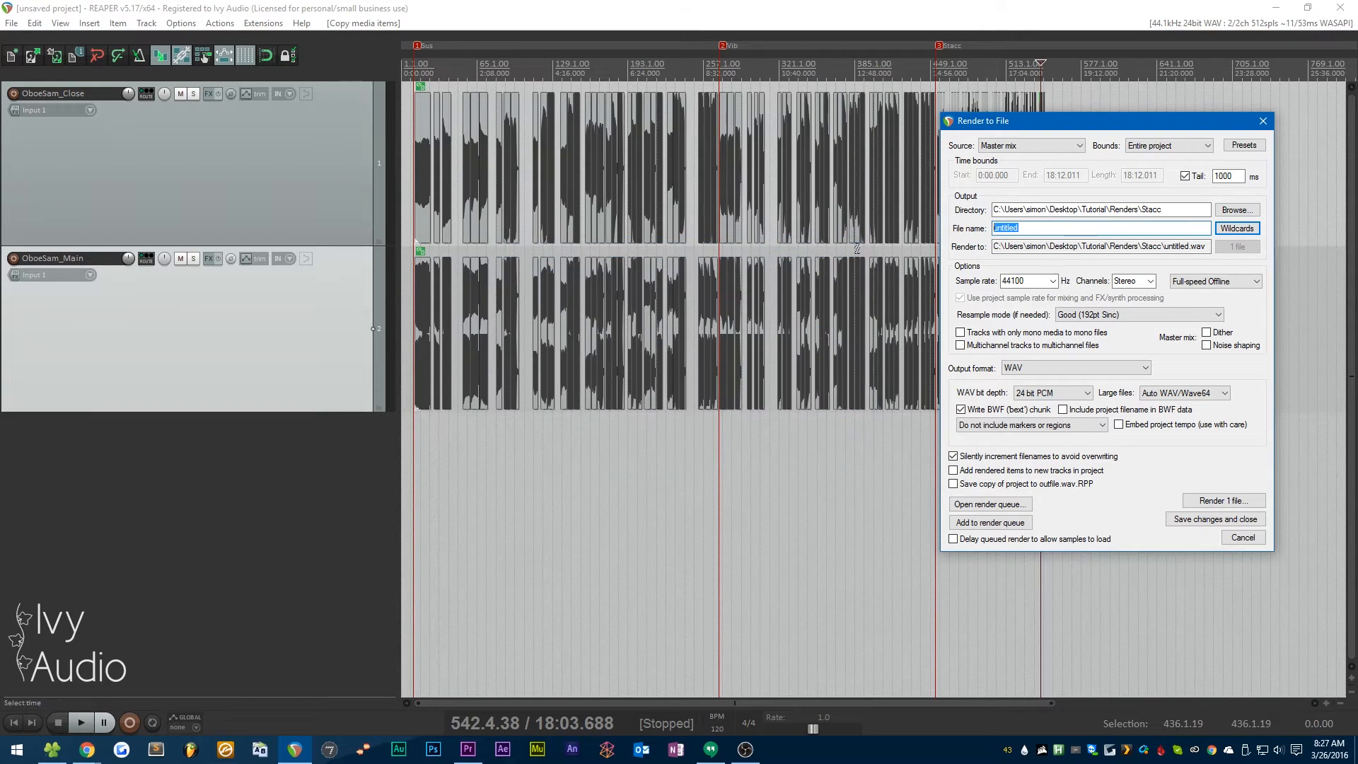
pyautogui.click(1263, 121)
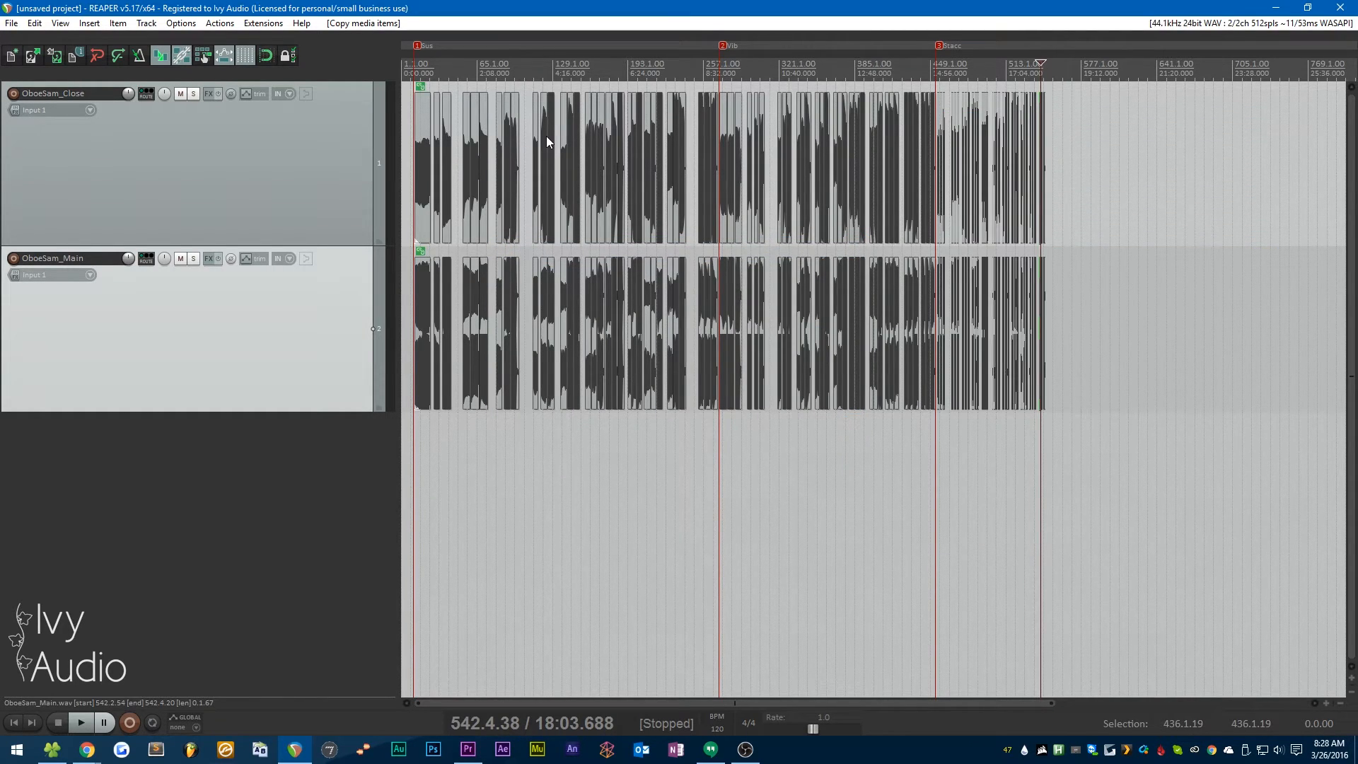
# Step: Search the action list for "insert region" and examine the "Markers: Insert region from selected items and edit" action and its shortcut
pyautogui.click(220, 23)
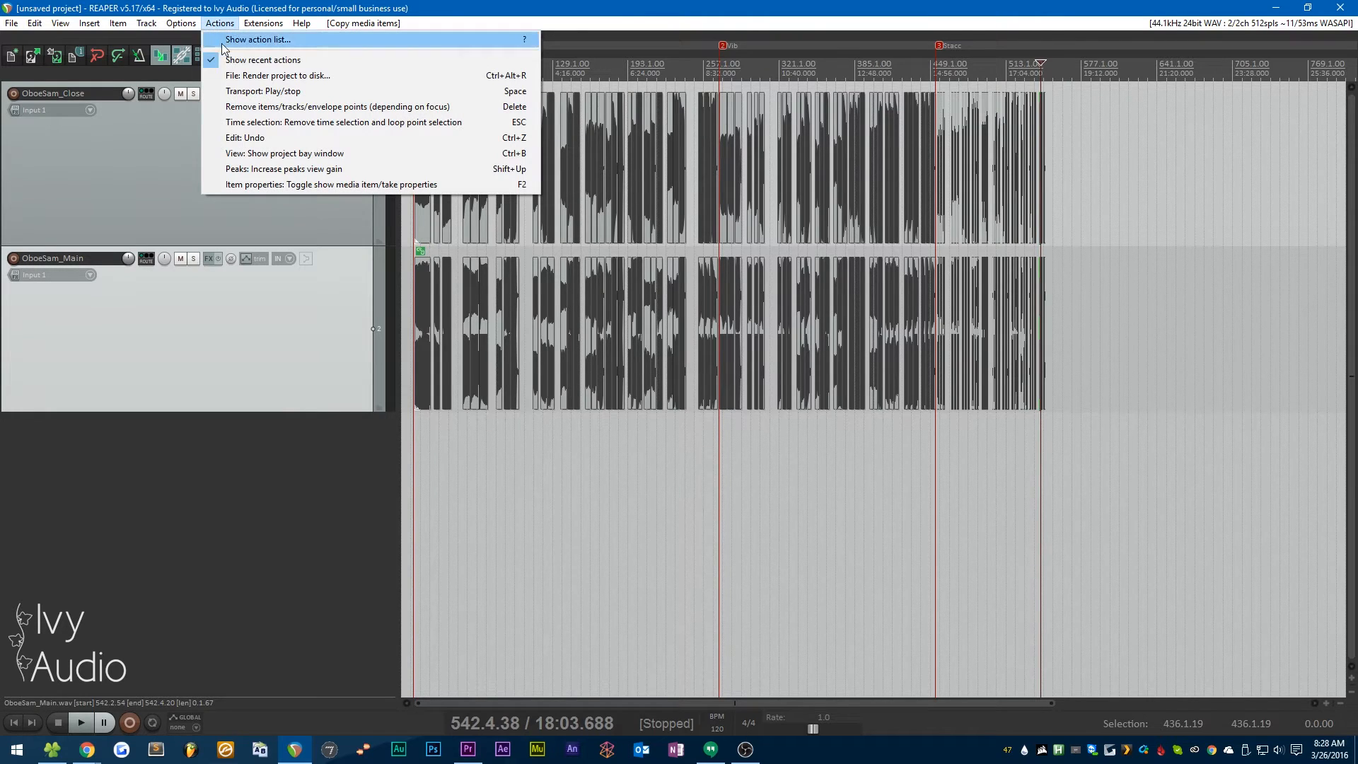
pyautogui.click(248, 43)
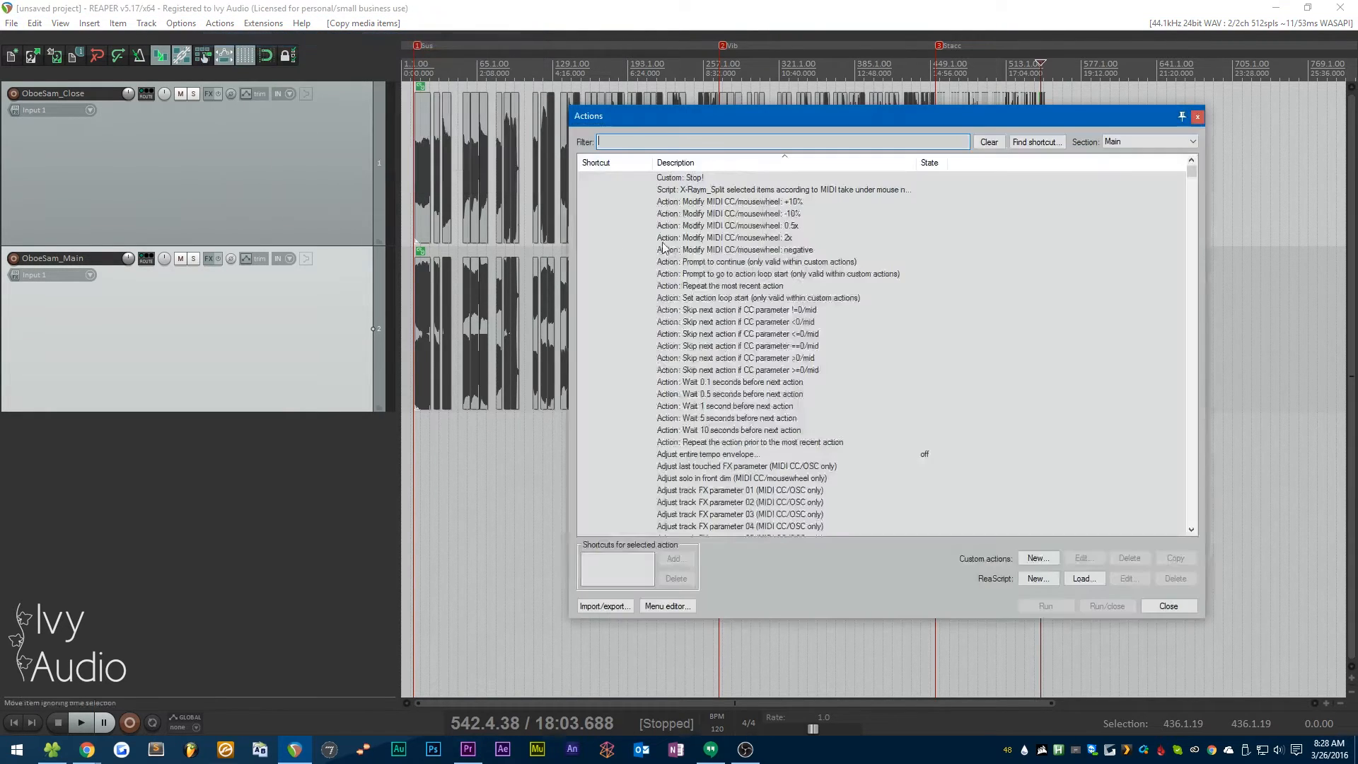
pyautogui.moveTo(1193, 174); pyautogui.dragTo(1224, 405)
pyautogui.moveTo(1208, 466); pyautogui.dragTo(1191, 168)
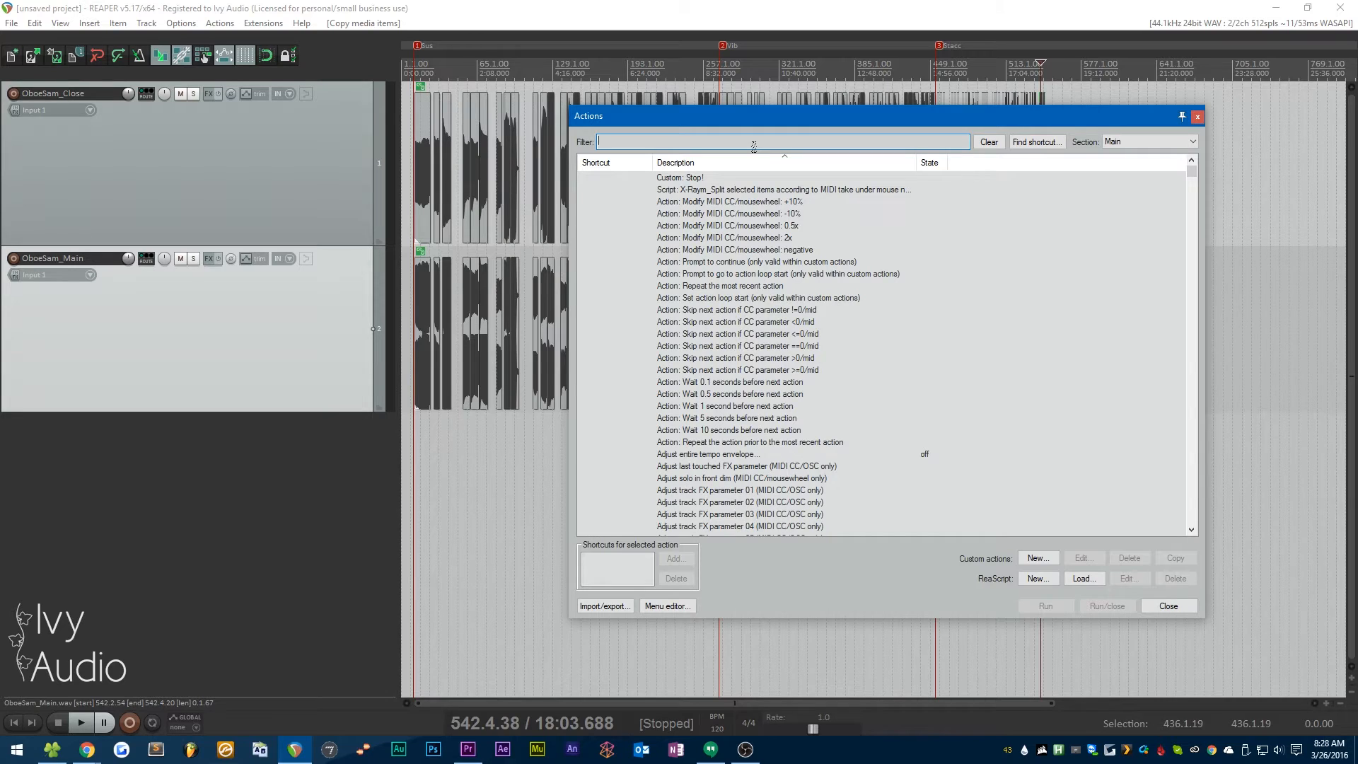
pyautogui.write('insert region')
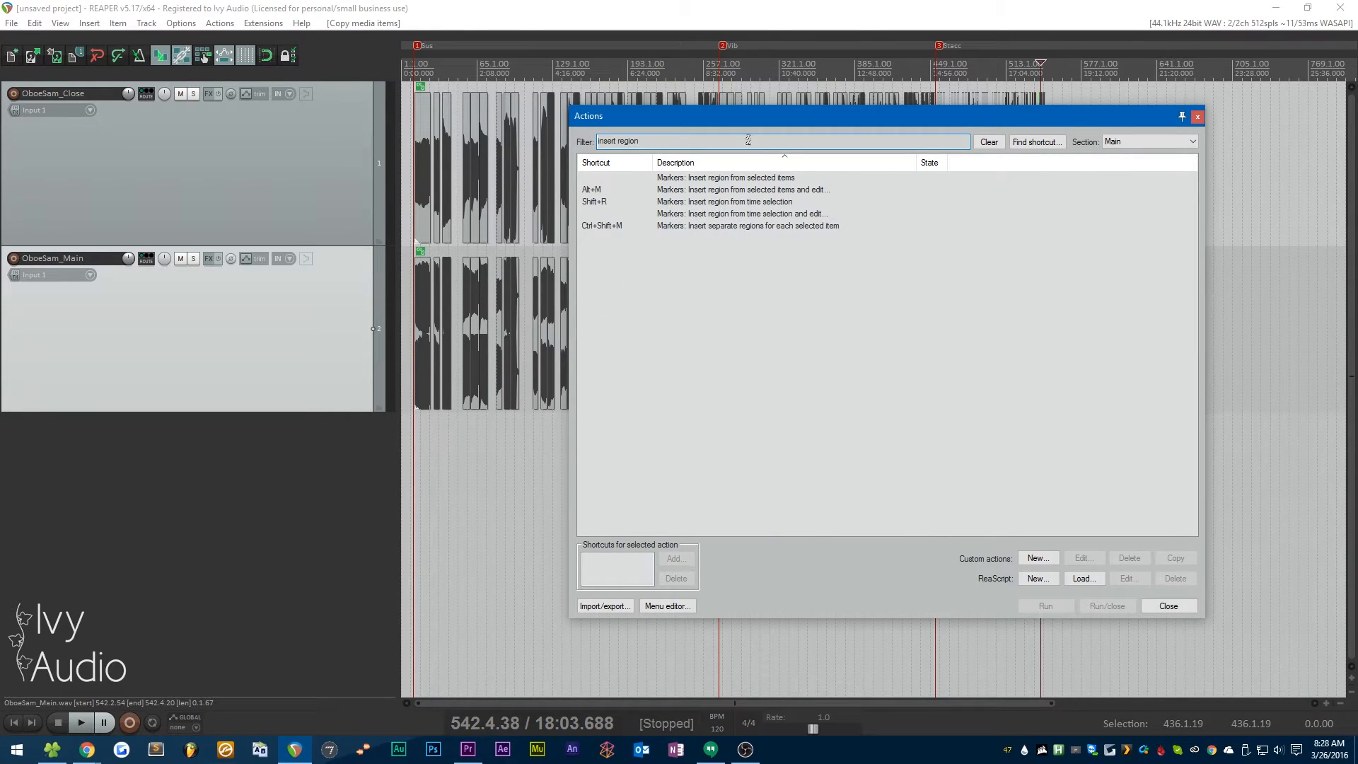
pyautogui.click(706, 191)
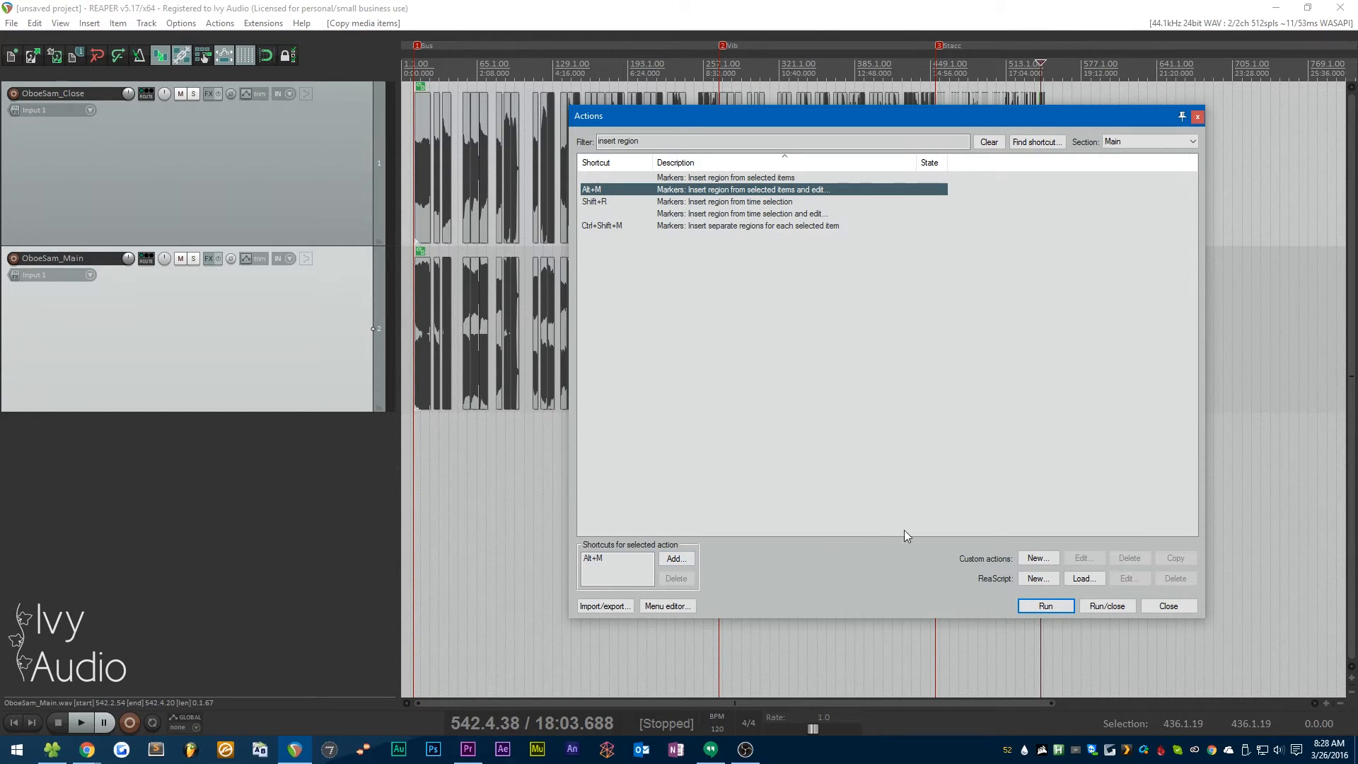
pyautogui.click(1168, 606)
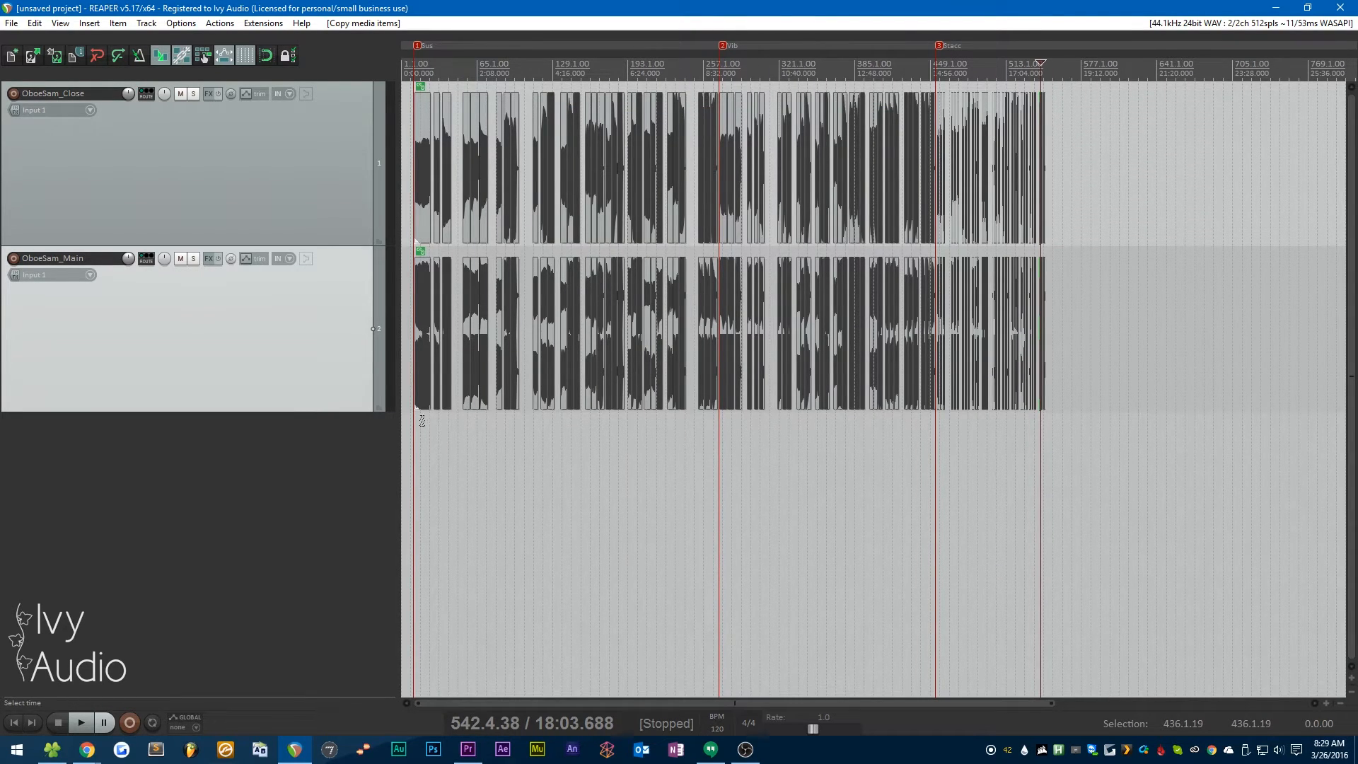
# Step: Select all sustain items on both tracks and create a region from them named Sus
pyautogui.scroll(2, 405, 448)
pyautogui.moveTo(840, 428); pyautogui.dragTo(410, 132)
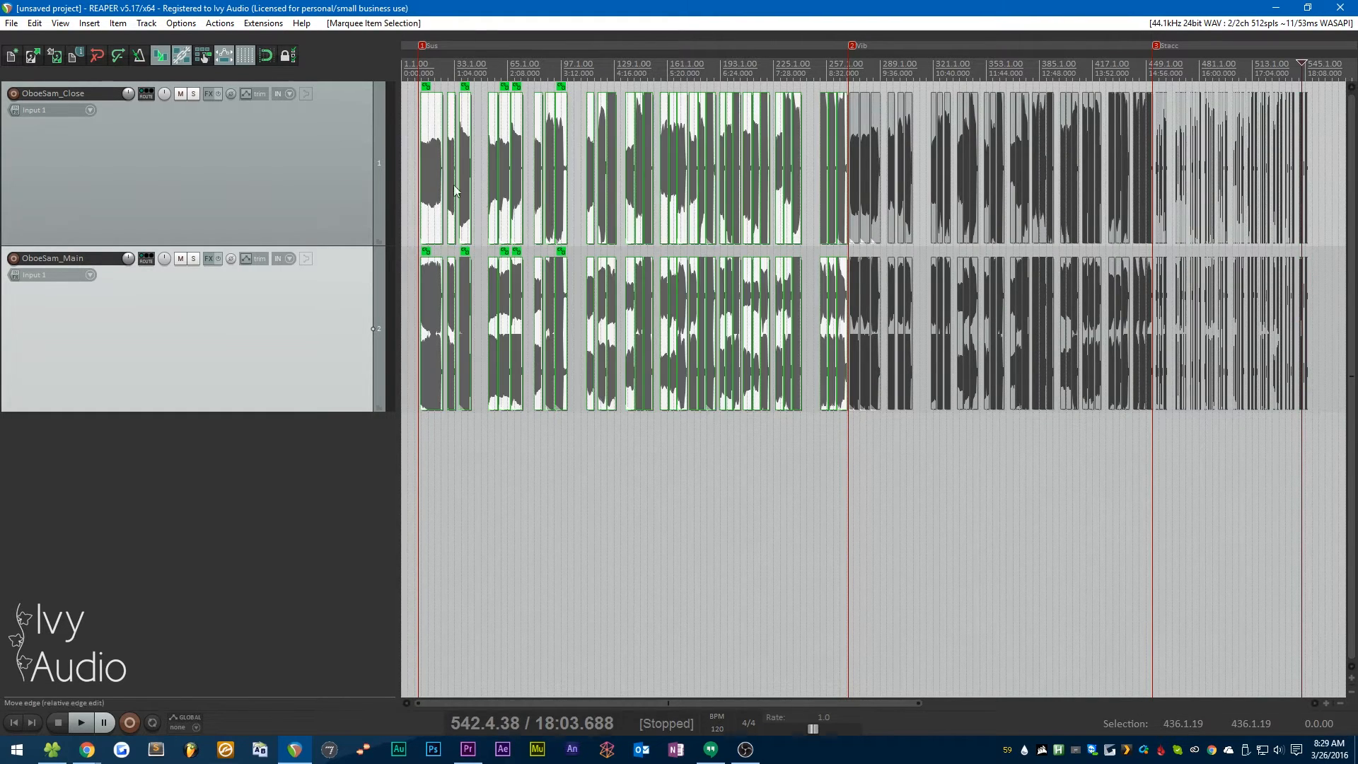
pyautogui.hotkey('alt', 'r')
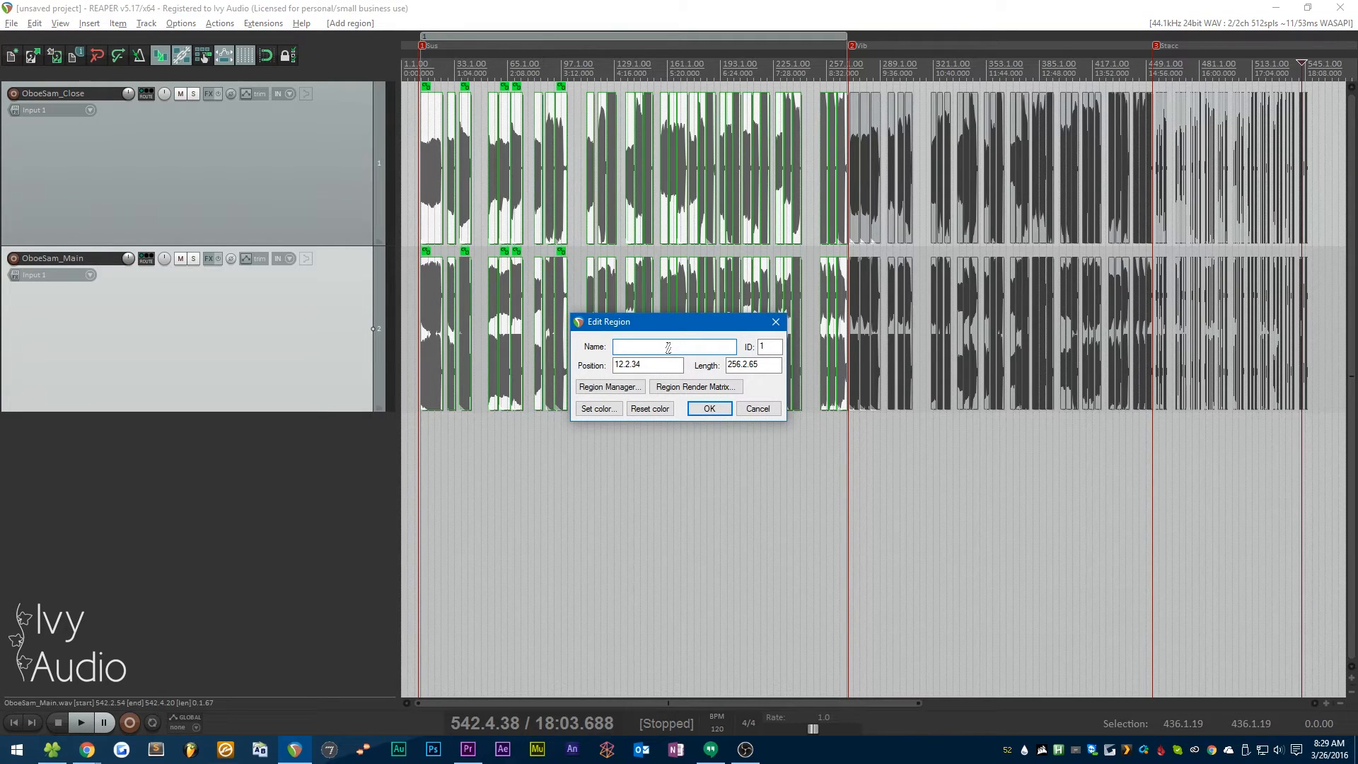
pyautogui.write('Sus')
pyautogui.press('Return')
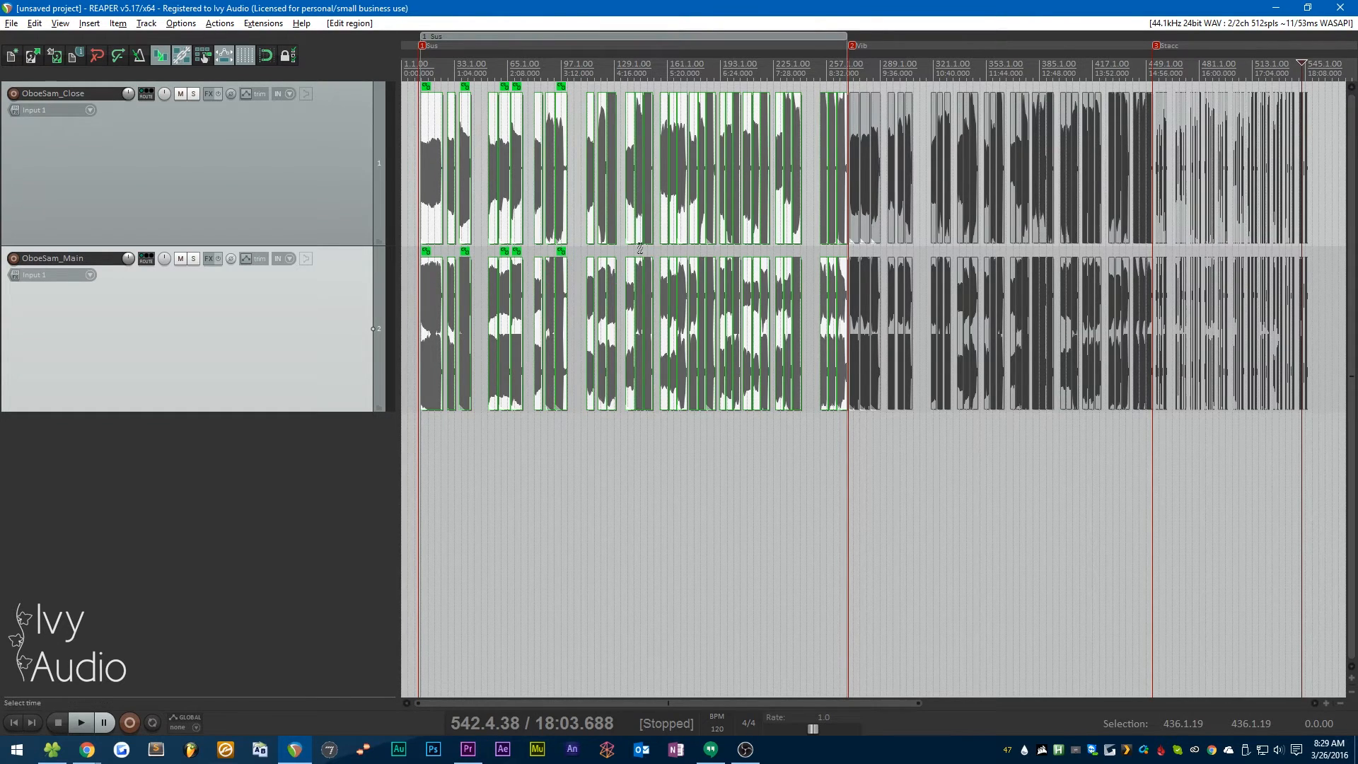
# Step: Select all vibrato items on both tracks and create a region from them named Vib
pyautogui.scroll(2, 1147, 423)
pyautogui.moveTo(1147, 423); pyautogui.dragTo(545, 158)
pyautogui.hotkey('shift', 'r')
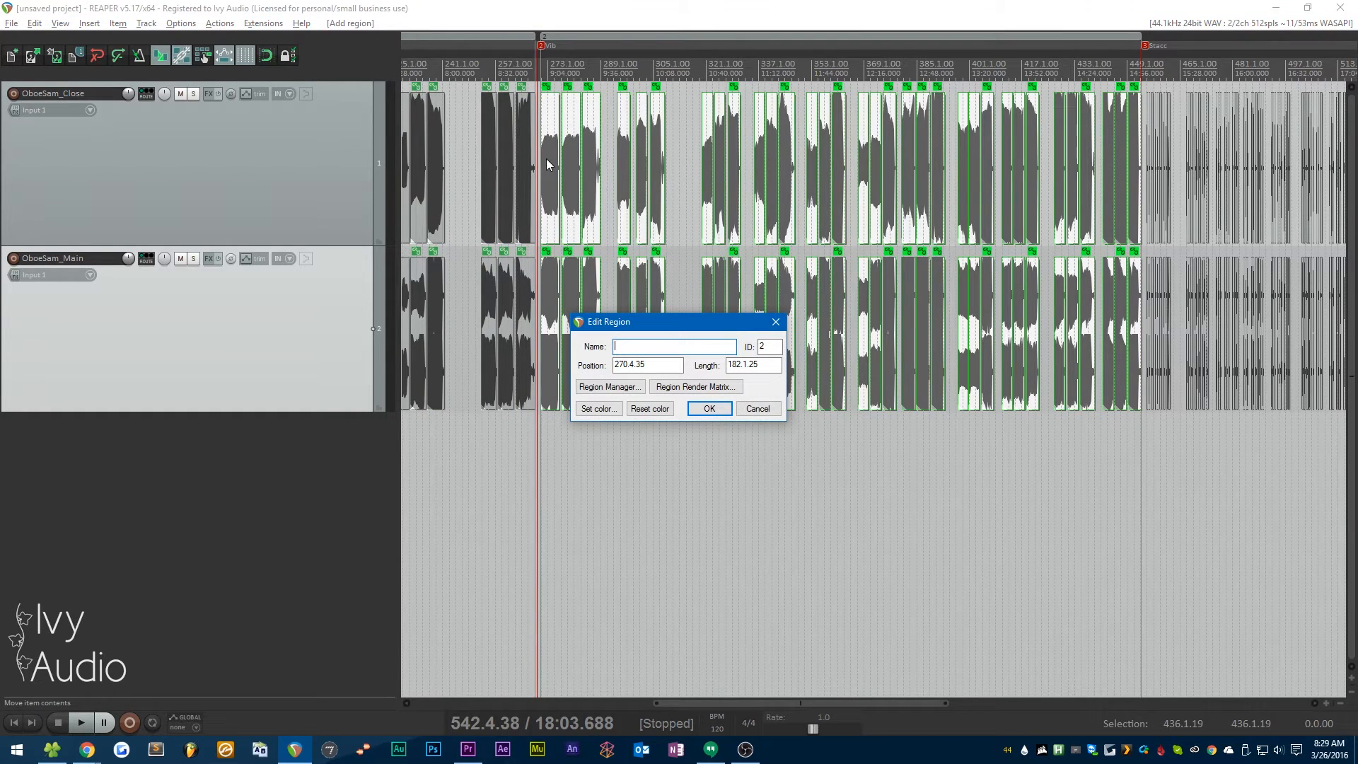
pyautogui.write('Vib')
pyautogui.press('Return')
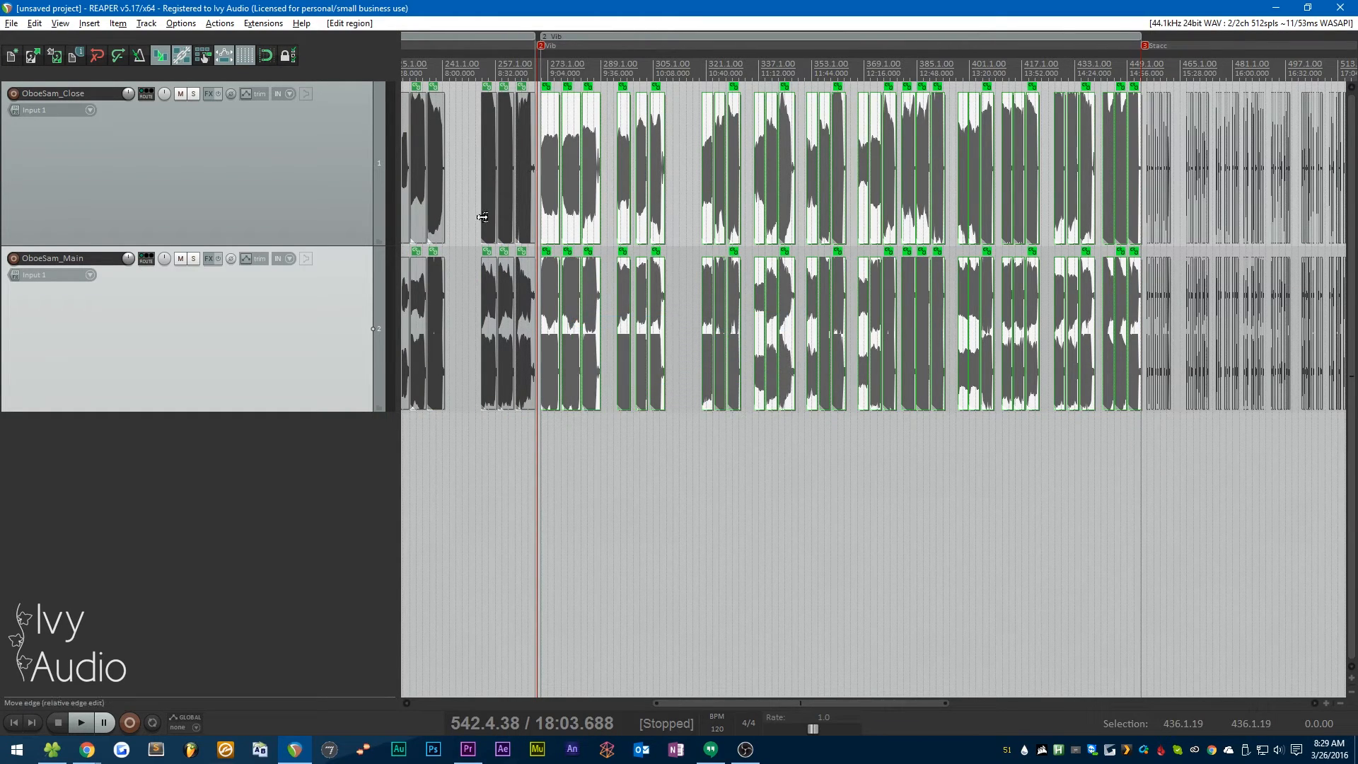
# Step: Select all staccato items on both tracks and create a region from them named Stacc
pyautogui.scroll(-2, 482, 213)
pyautogui.scroll(2, 988, 417)
pyautogui.moveTo(988, 419); pyautogui.dragTo(672, 106)
pyautogui.hotkey('shift', 'r')
pyautogui.write('Stacc')
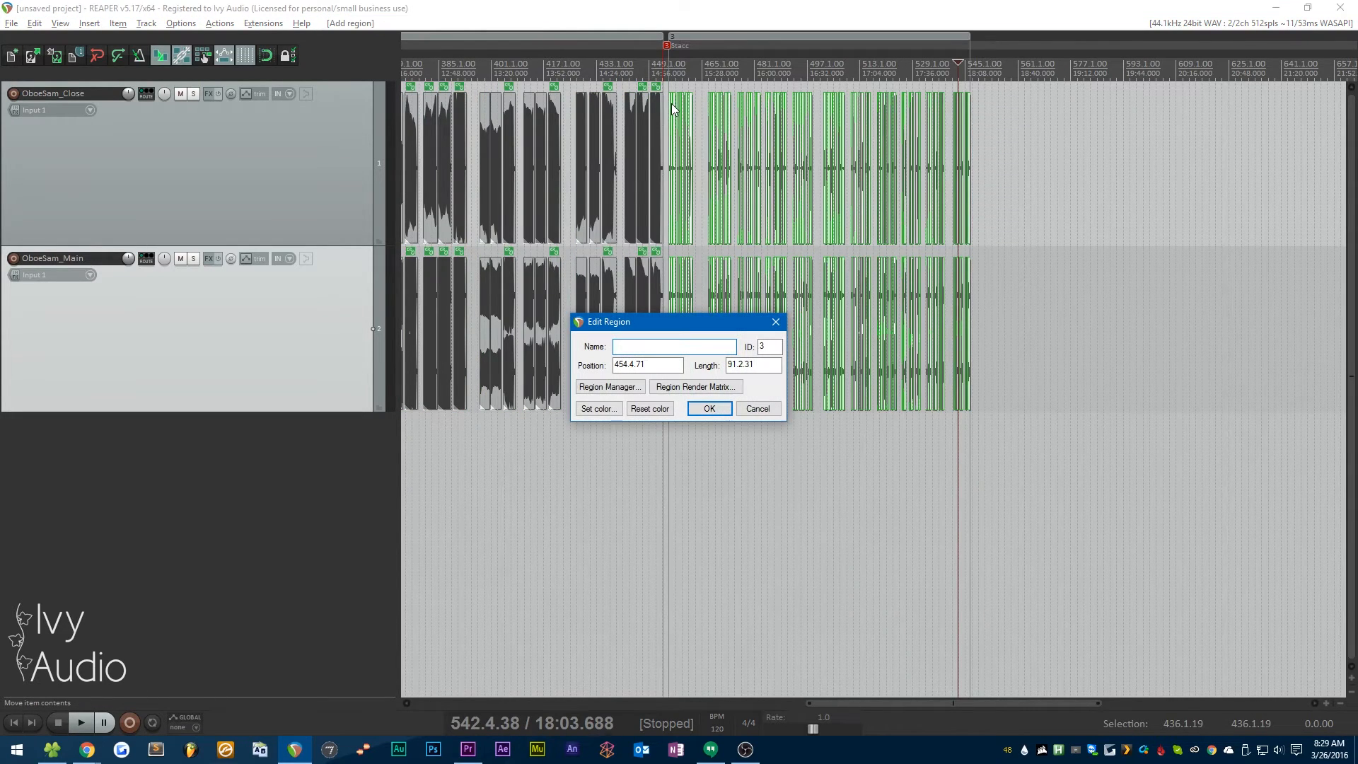
pyautogui.press('Return')
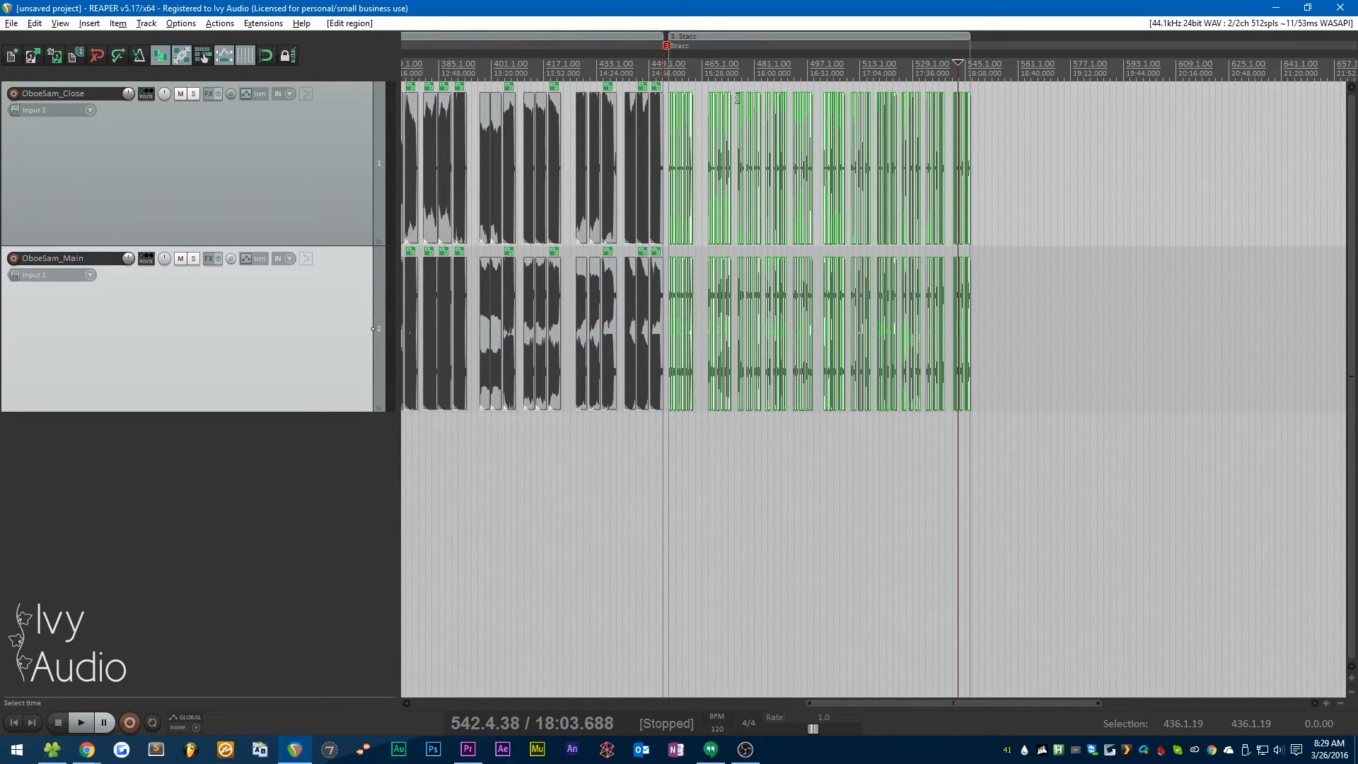
# Step: Space out the regions with their items by moving Vib to start at about bar 305 and Stacc at about bar 500
pyautogui.scroll(-5, 938, 207)
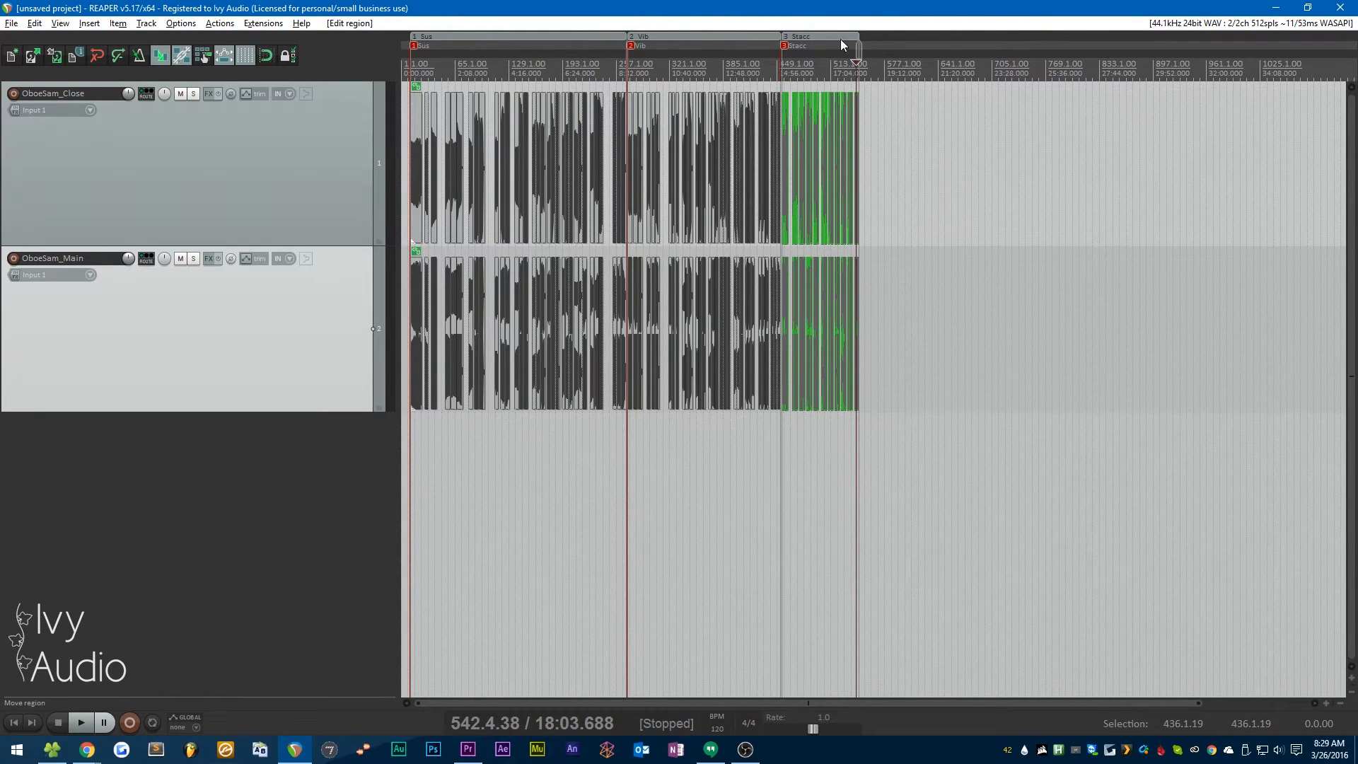
pyautogui.moveTo(1011, 33); pyautogui.dragTo(1038, 31)
pyautogui.scroll(5, 978, 191)
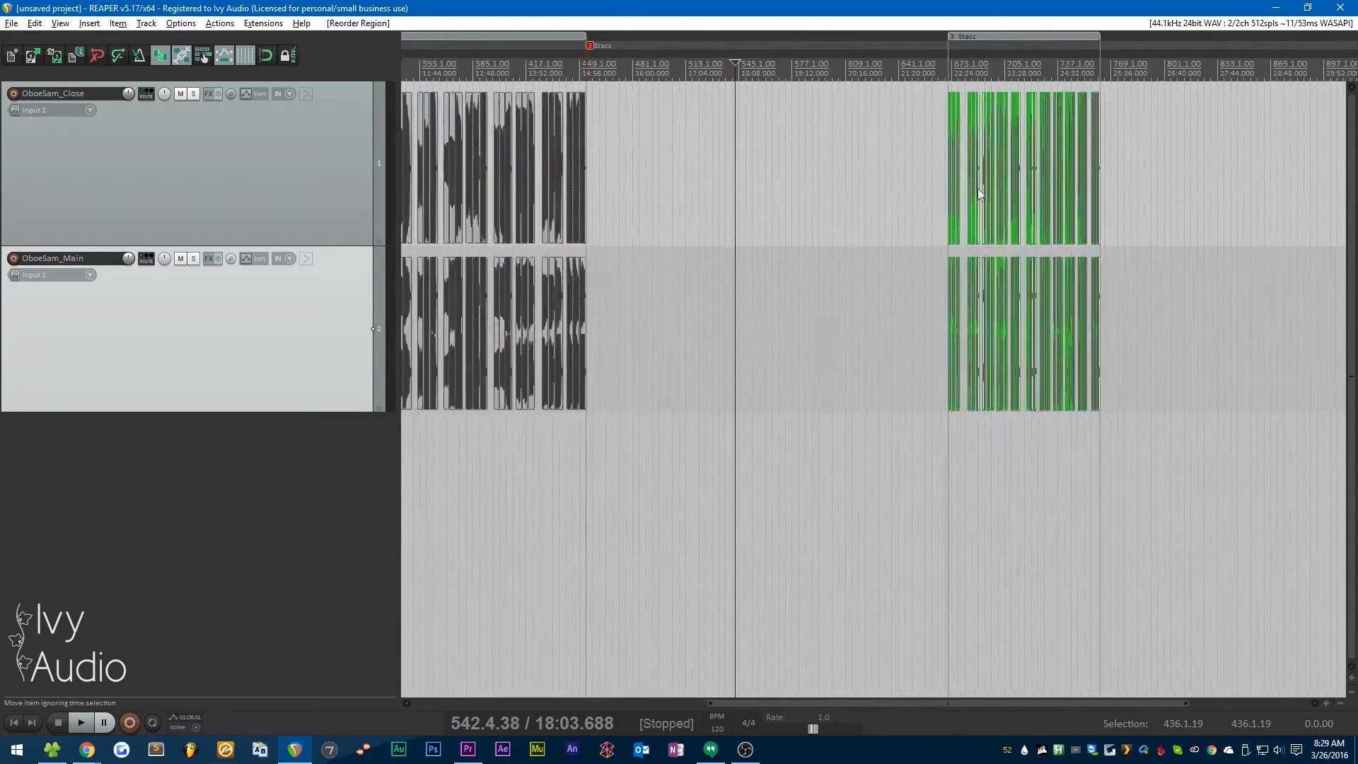
pyautogui.scroll(-6, 813, 88)
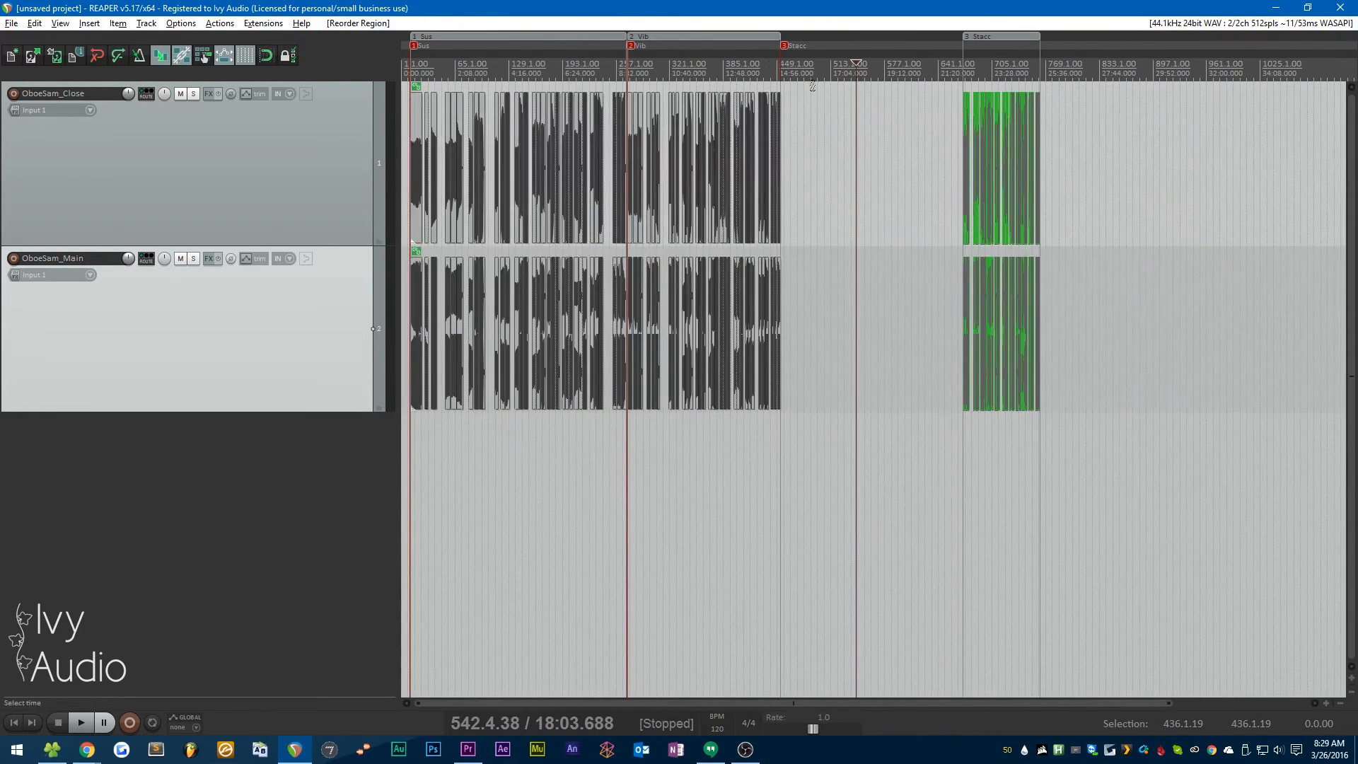
pyautogui.scroll(2, 726, 212)
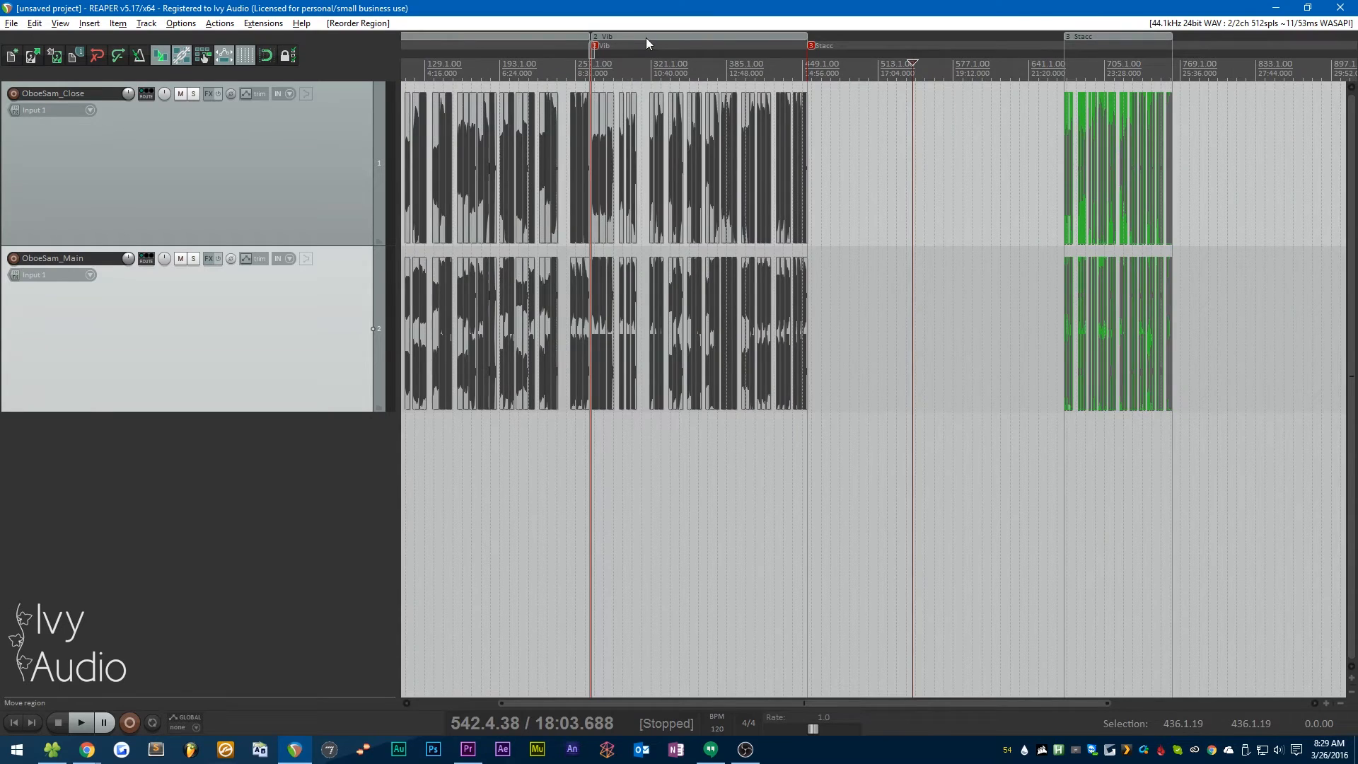
pyautogui.moveTo(829, 35); pyautogui.dragTo(843, 34)
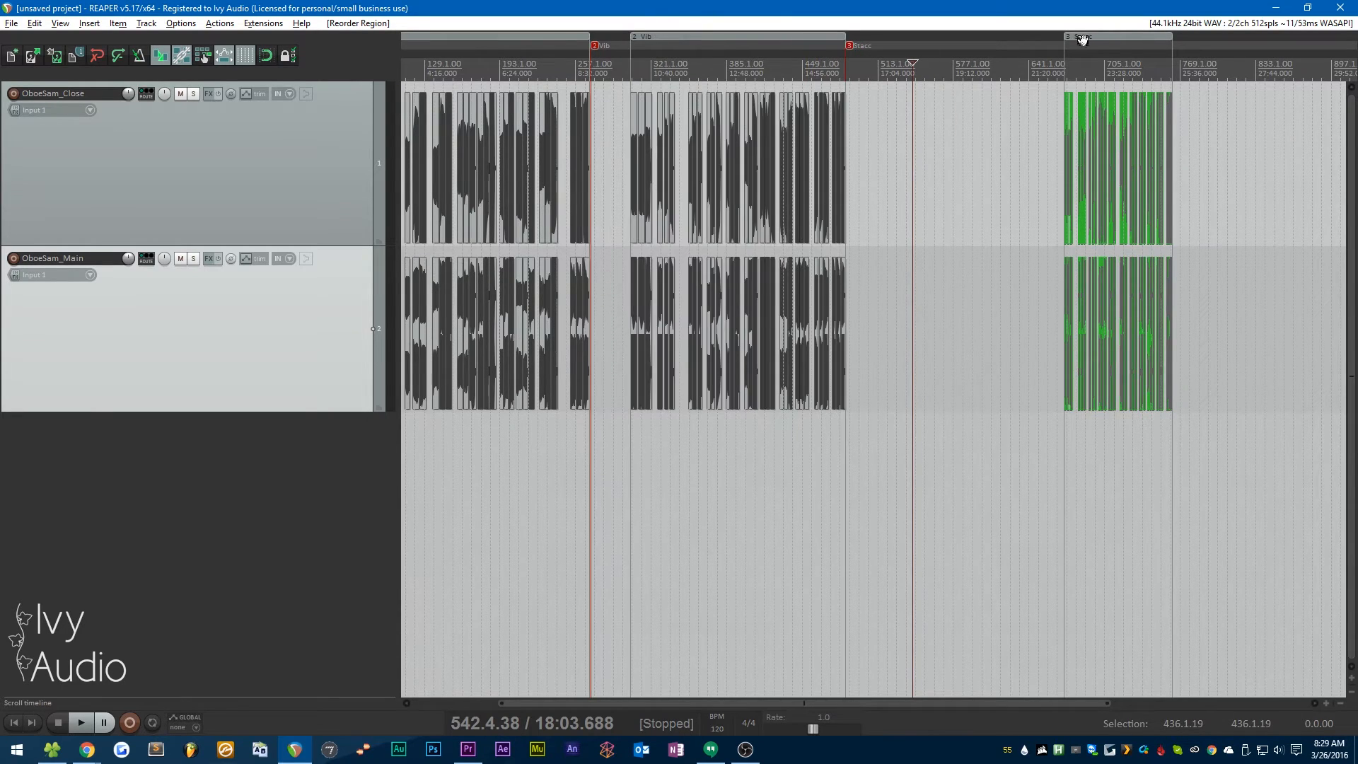
pyautogui.moveTo(600, 40); pyautogui.dragTo(971, 46)
# Step: Remove the old Stacc, Vib and Sus markers from the timeline, keeping the regions
pyautogui.rightClick(857, 44)
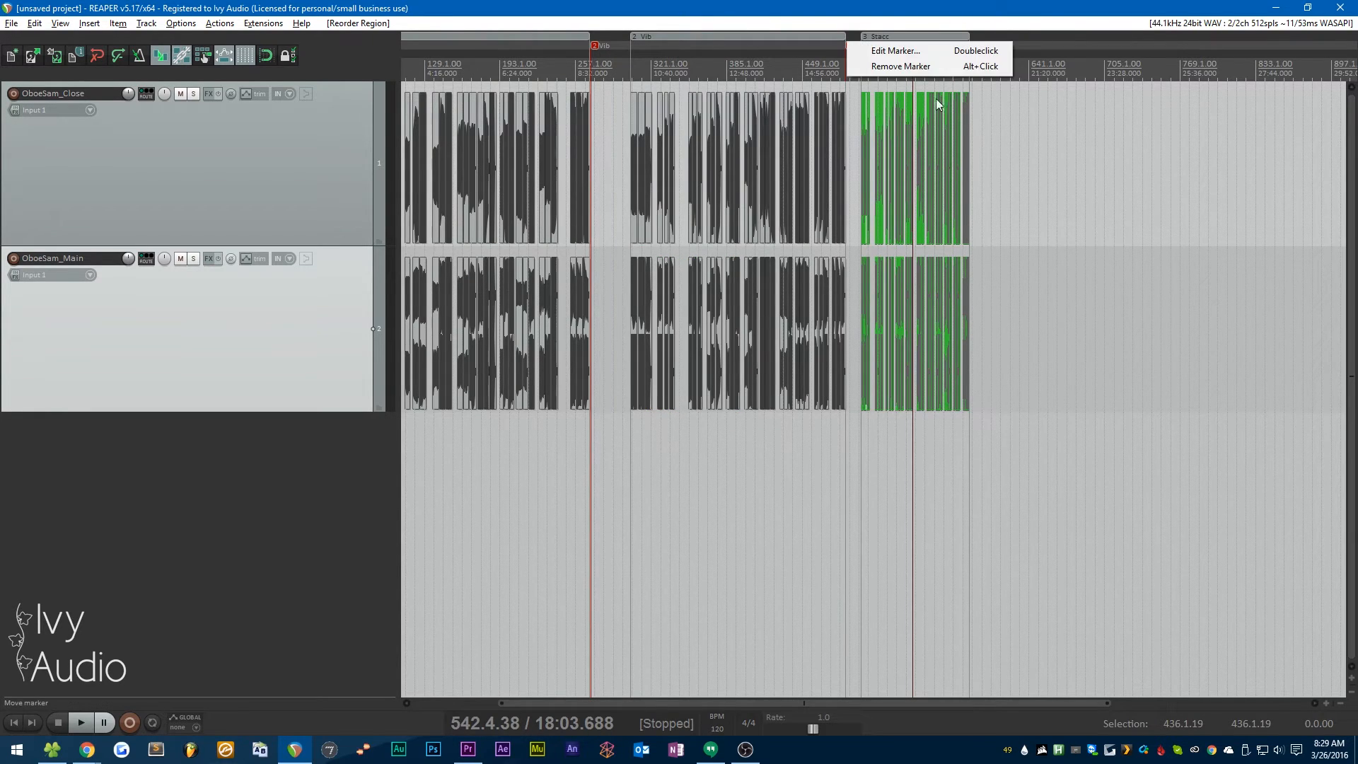
pyautogui.click(884, 70)
pyautogui.rightClick(594, 46)
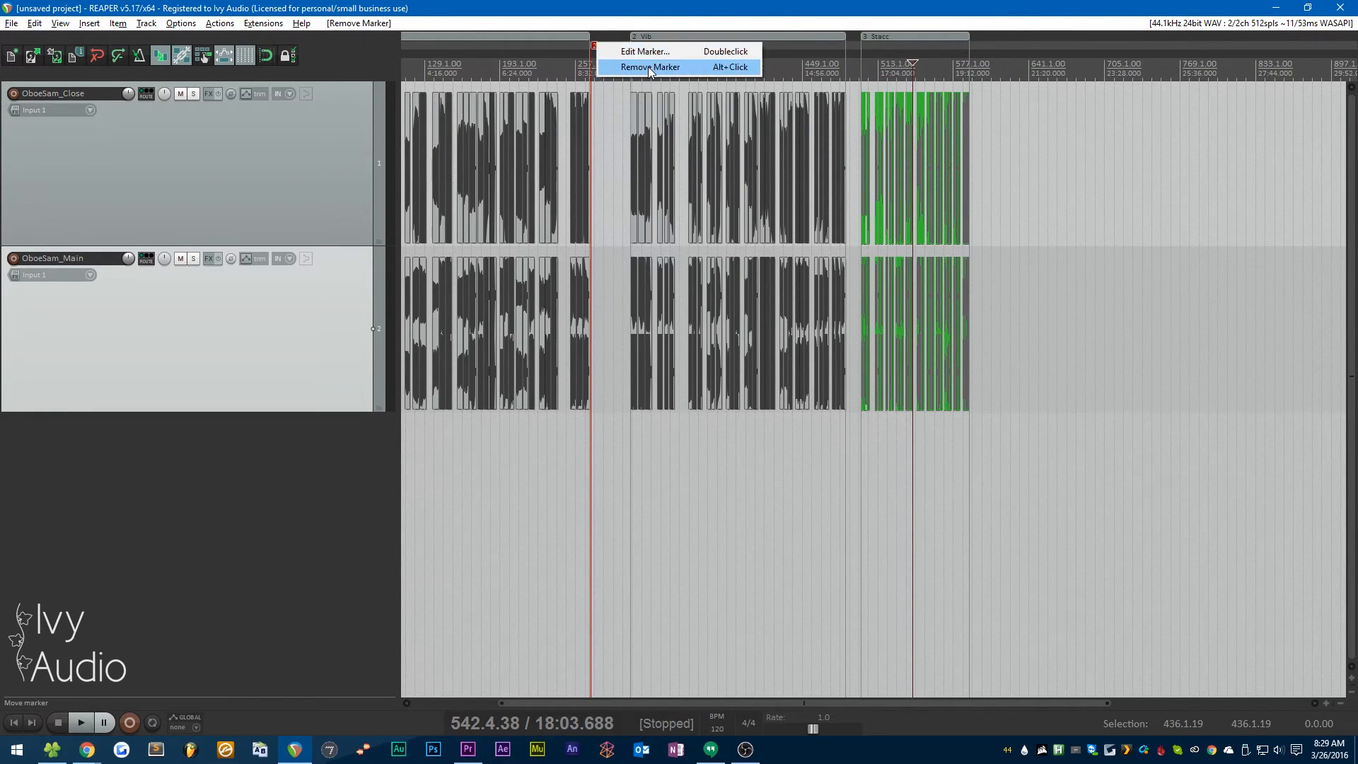
pyautogui.click(647, 66)
pyautogui.scroll(-3, 430, 63)
pyautogui.rightClick(411, 46)
pyautogui.click(452, 66)
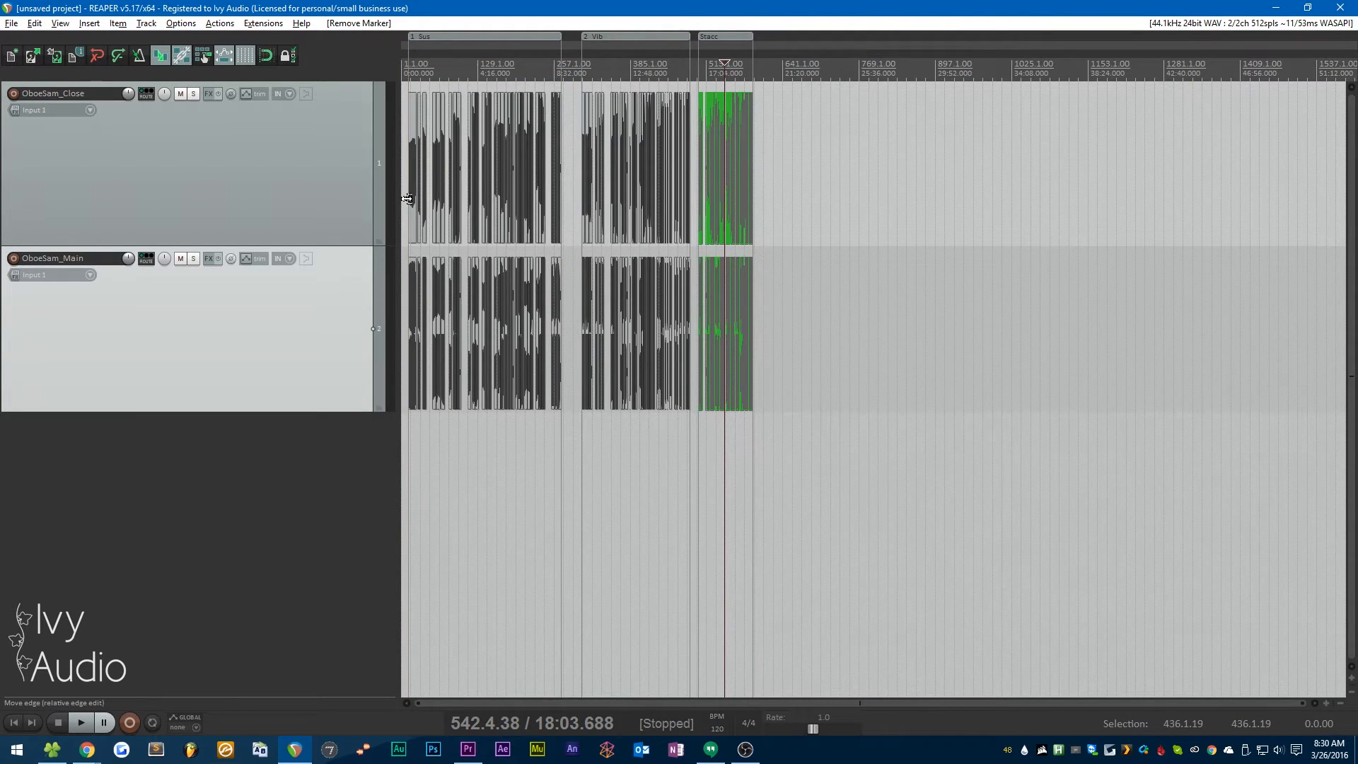
# Step: Examine the first note in each of the first three sustain groups, selecting it on both tracks
pyautogui.scroll(8, 407, 198)
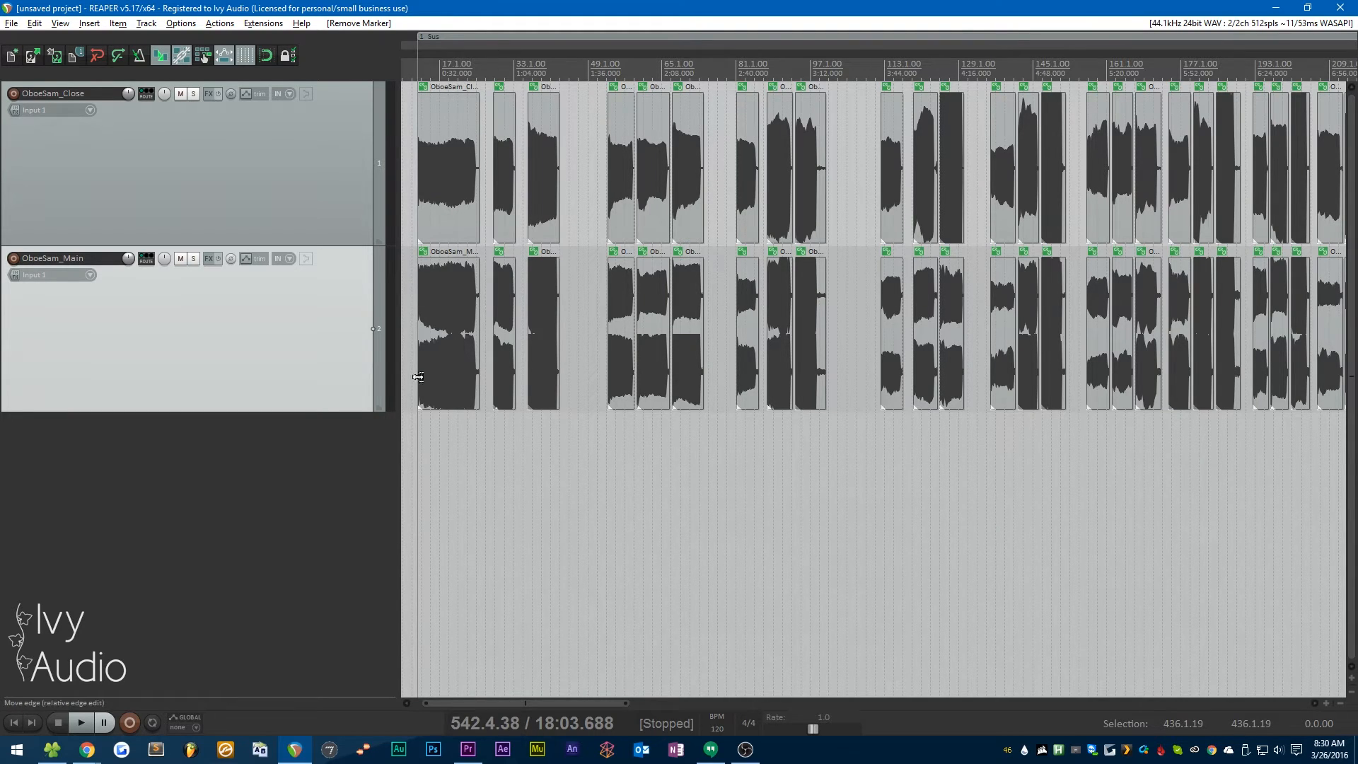
pyautogui.moveTo(431, 473); pyautogui.dragTo(470, 129)
pyautogui.moveTo(626, 468); pyautogui.dragTo(586, 155)
pyautogui.moveTo(749, 443); pyautogui.dragTo(713, 183)
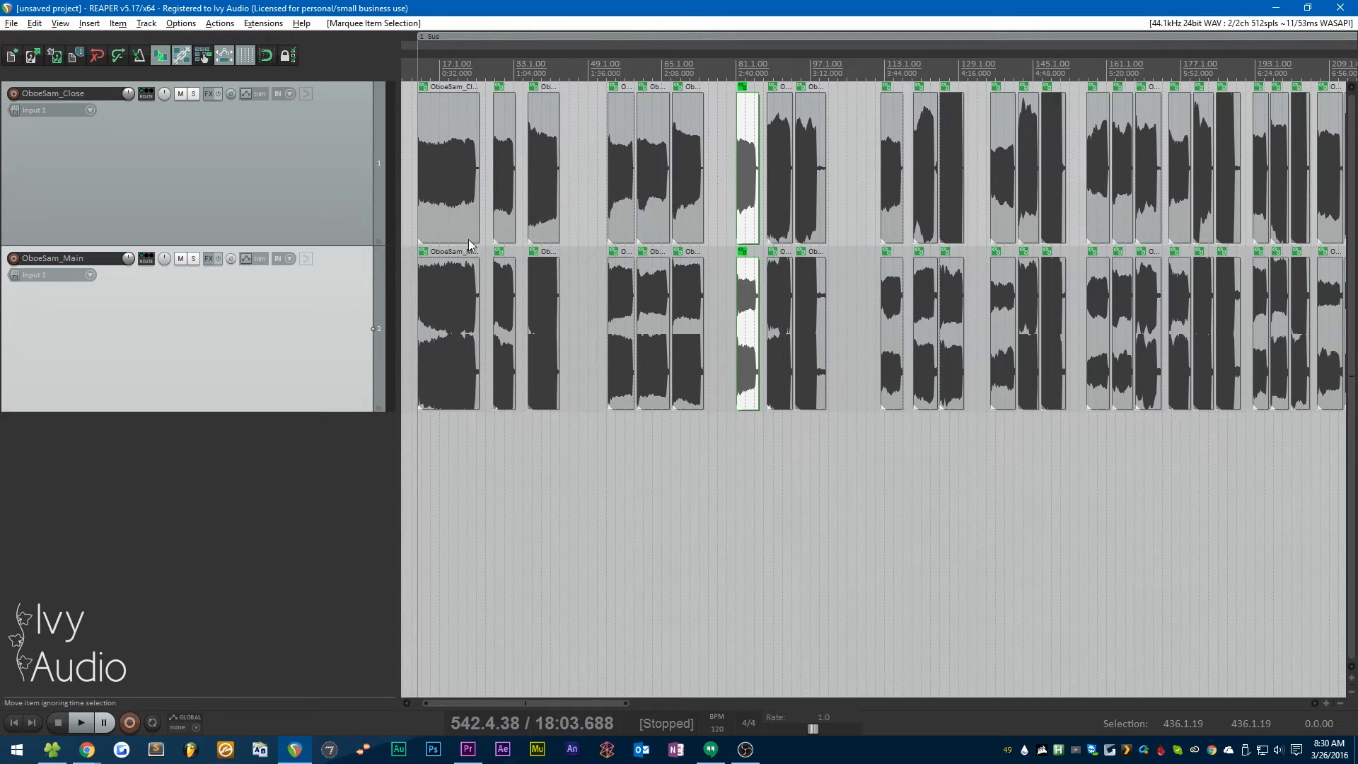
# Step: Insert two empty tracks directly below the OboeSam_Close track
pyautogui.click(239, 191)
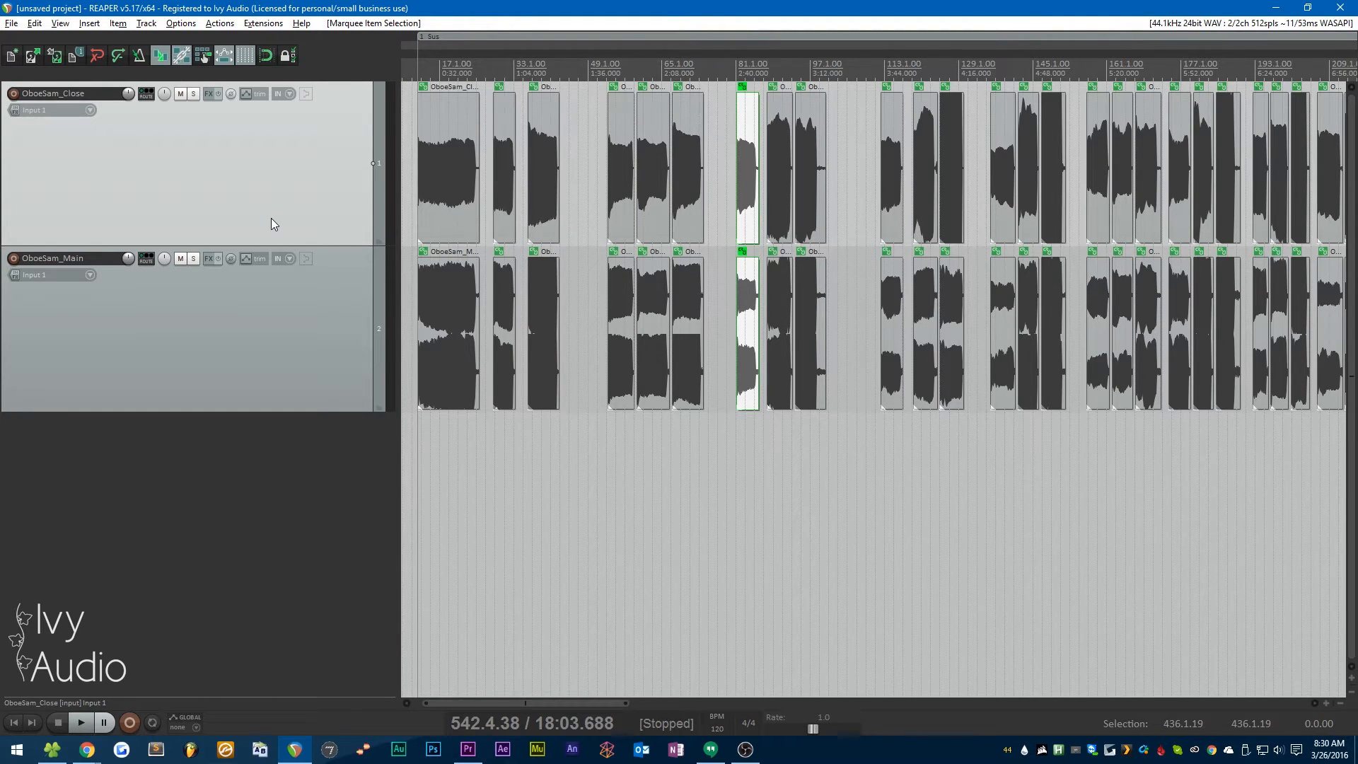
pyautogui.hotkey('ctrl', 't')
pyautogui.hotkey('ctrl', 't')
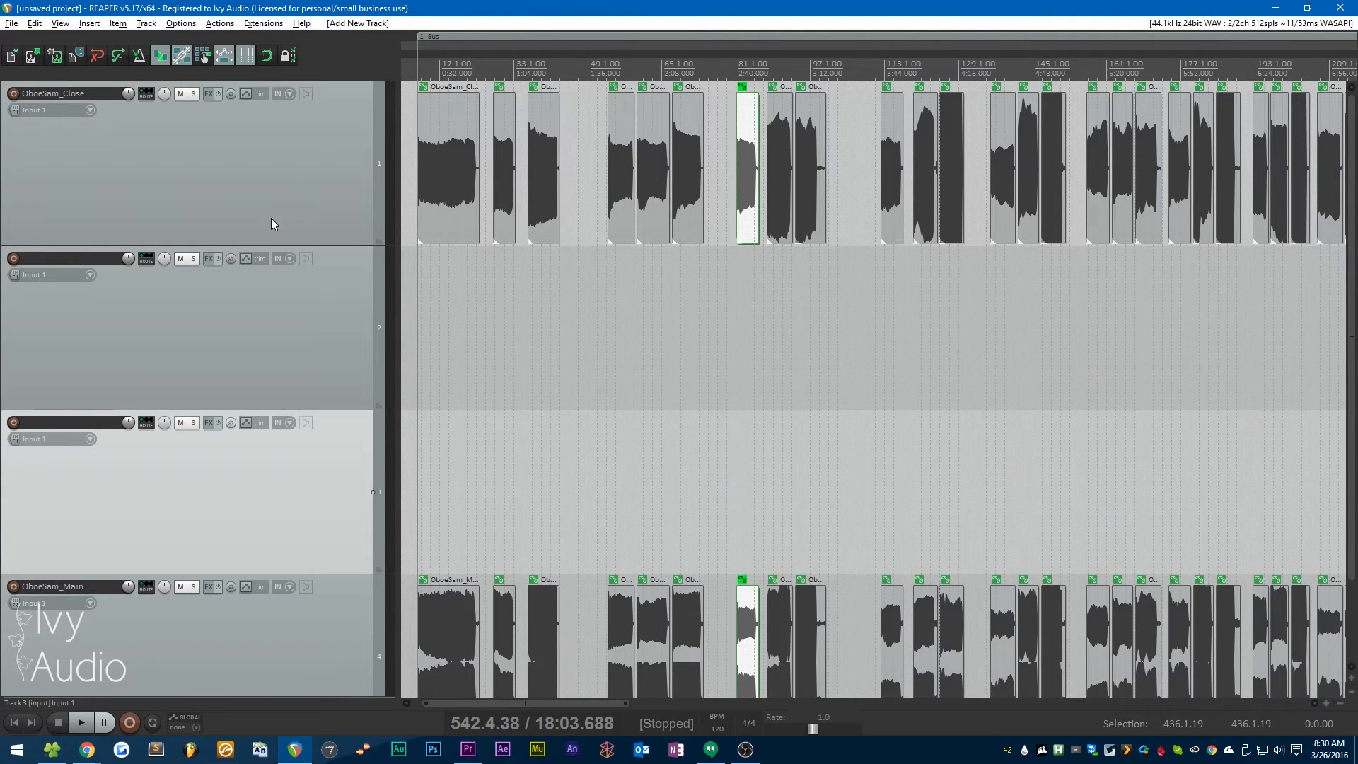
# Step: Rename the close track and the two empty tracks below it Close_dyn1, Close_dyn2 and Close_dyn3
pyautogui.doubleClick(99, 94)
pyautogui.write('Close_dyn')
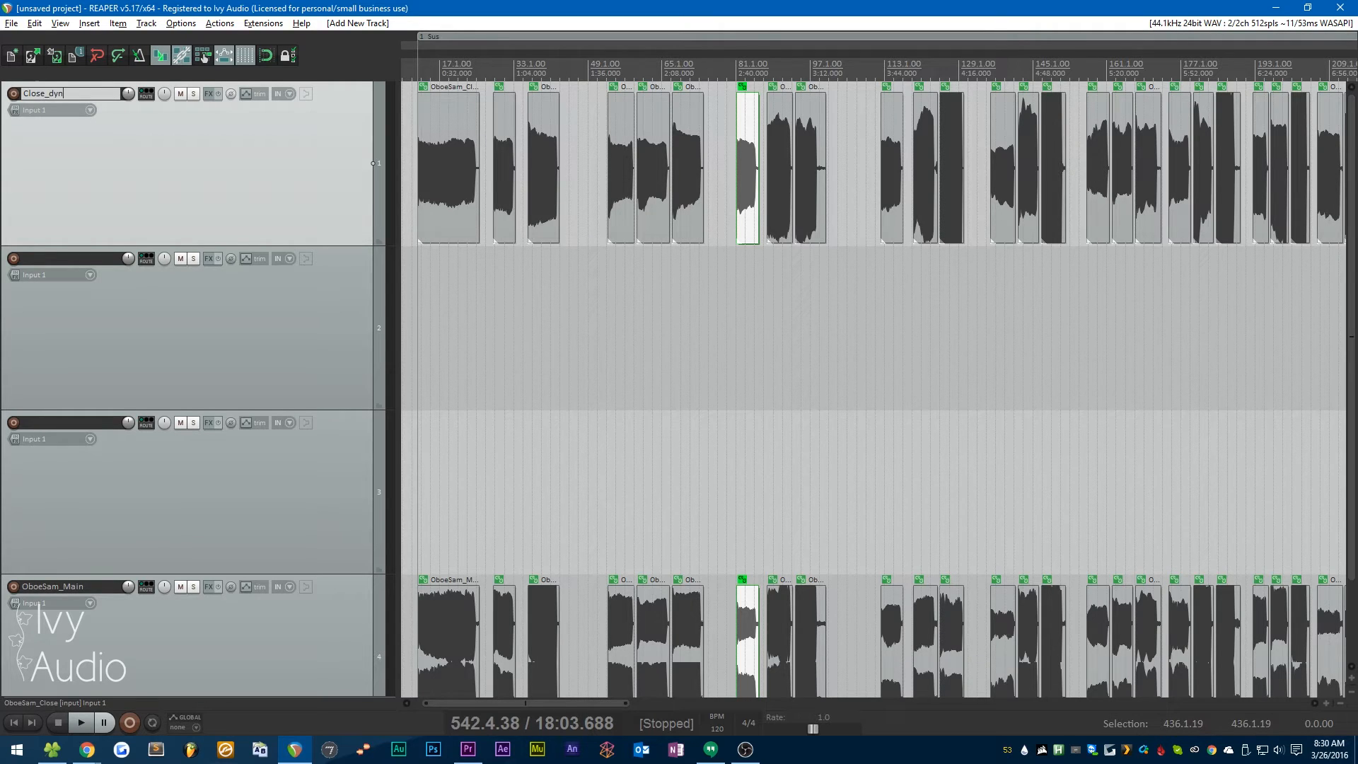
pyautogui.doubleClick(94, 90)
pyautogui.hotkey('ctrl', 'c')
pyautogui.doubleClick(54, 259)
pyautogui.hotkey('ctrl', 'v')
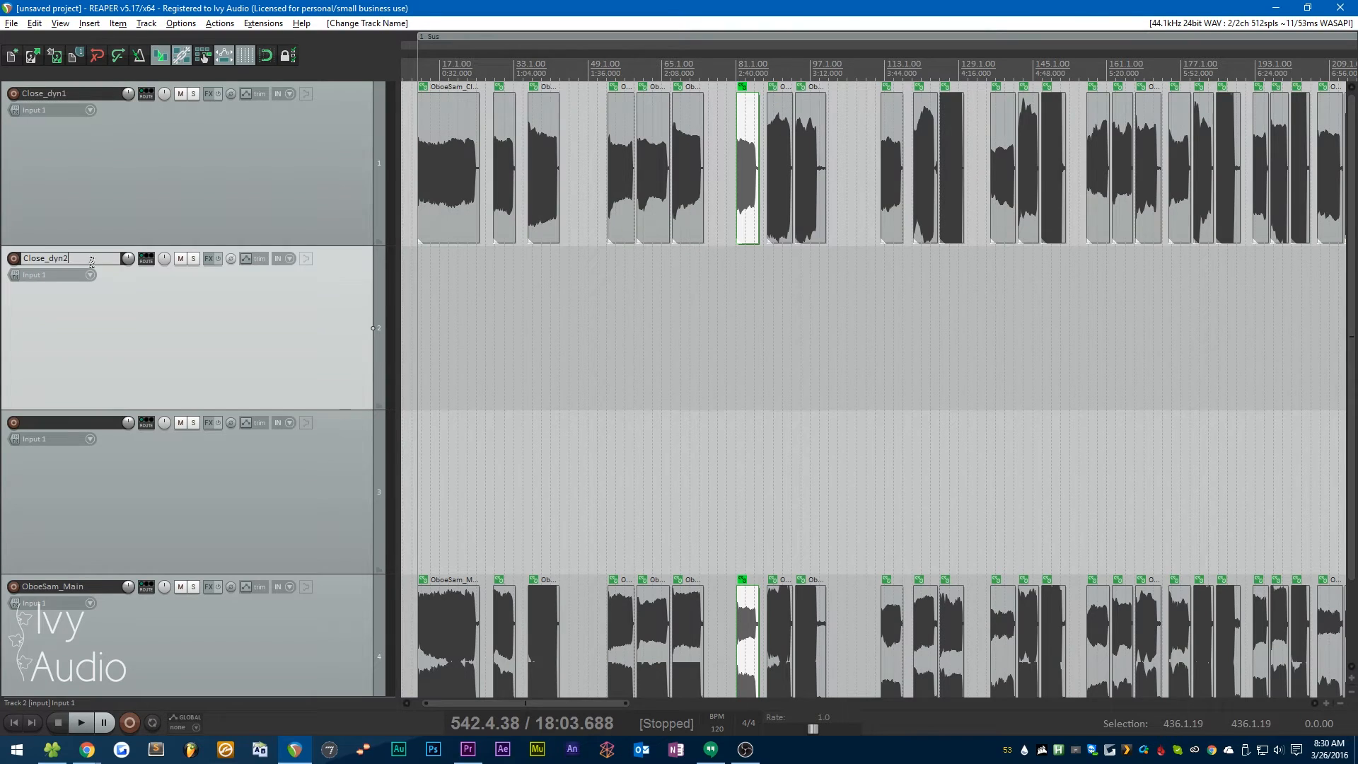
pyautogui.doubleClick(95, 424)
pyautogui.hotkey('ctrl', 'v')
pyautogui.press('BackSpace')
pyautogui.write('3')
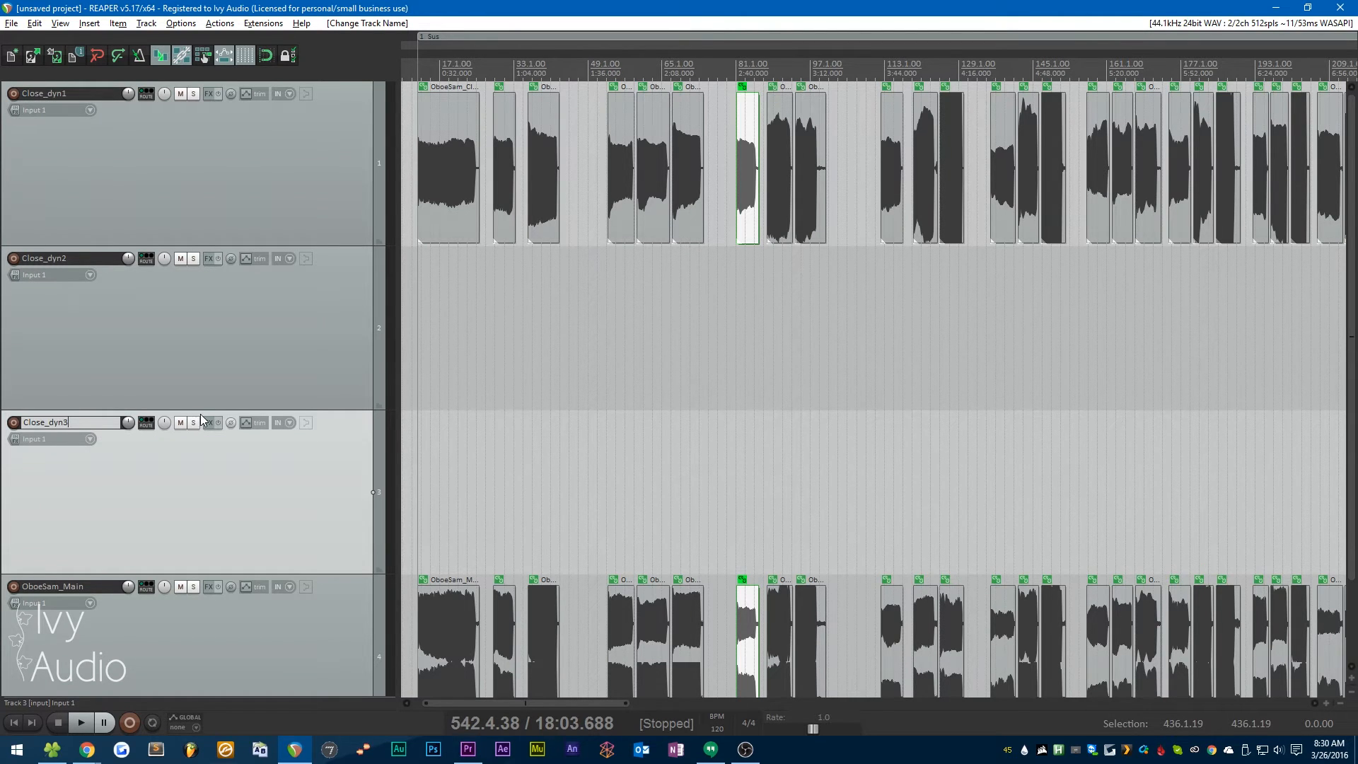
# Step: Rename the OboeSam_Main track Main_dyn1 and insert two empty tracks below it
pyautogui.scroll(-1, 196, 446)
pyautogui.doubleClick(72, 498)
pyautogui.write('Main_d')
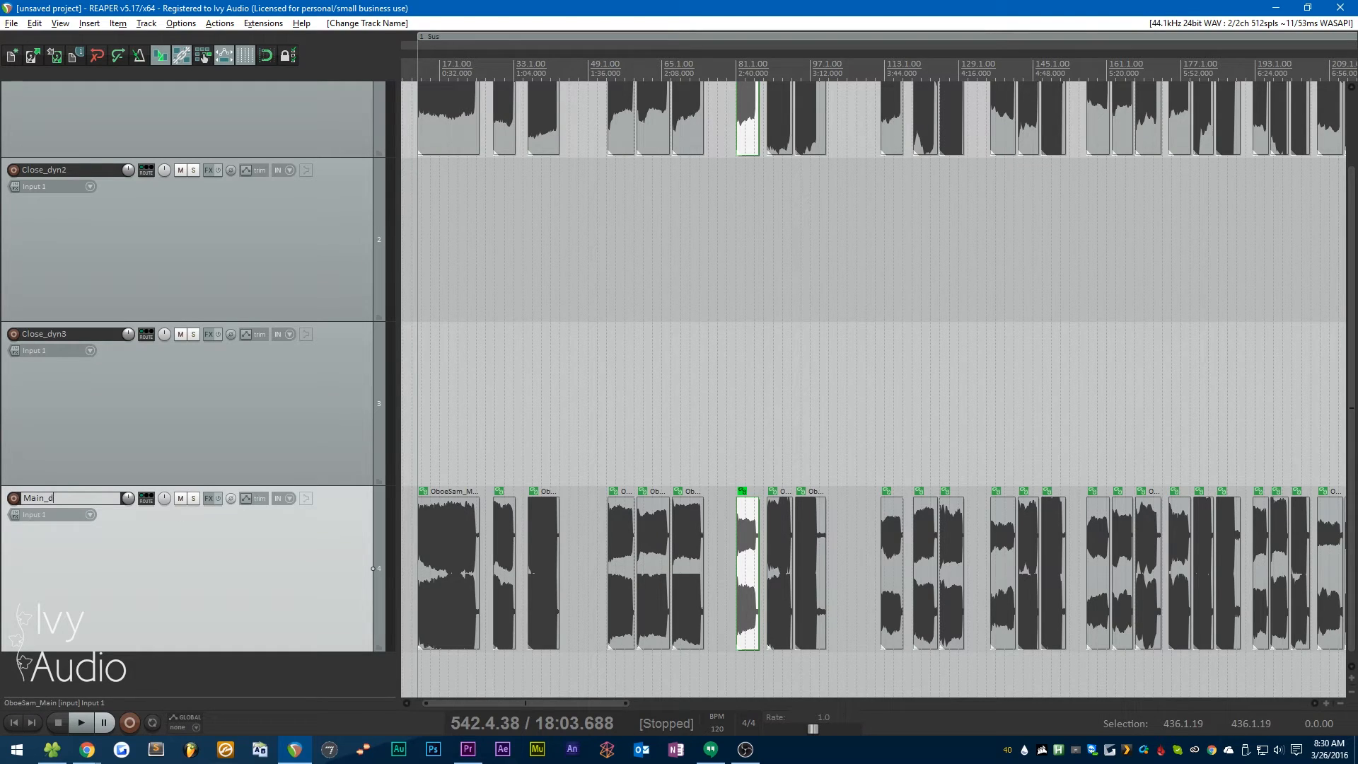
pyautogui.hotkey('ctrl', 'a')
pyautogui.click(173, 592)
pyautogui.hotkey('ctrl', 't')
pyautogui.hotkey('ctrl', 't')
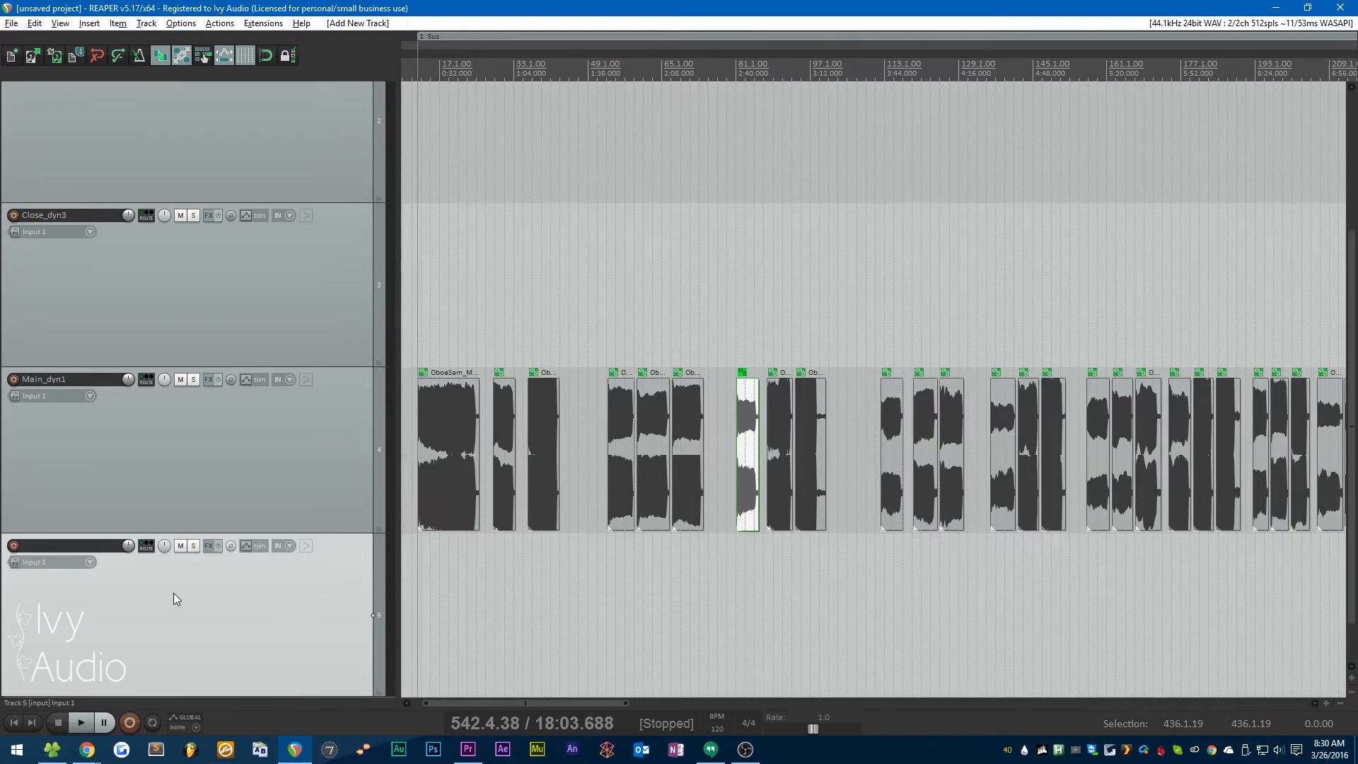
# Step: Name the two empty tracks below Main_dyn1 Main_dyn2 and Main_dyn3
pyautogui.doubleClick(75, 381)
pyautogui.write('M')
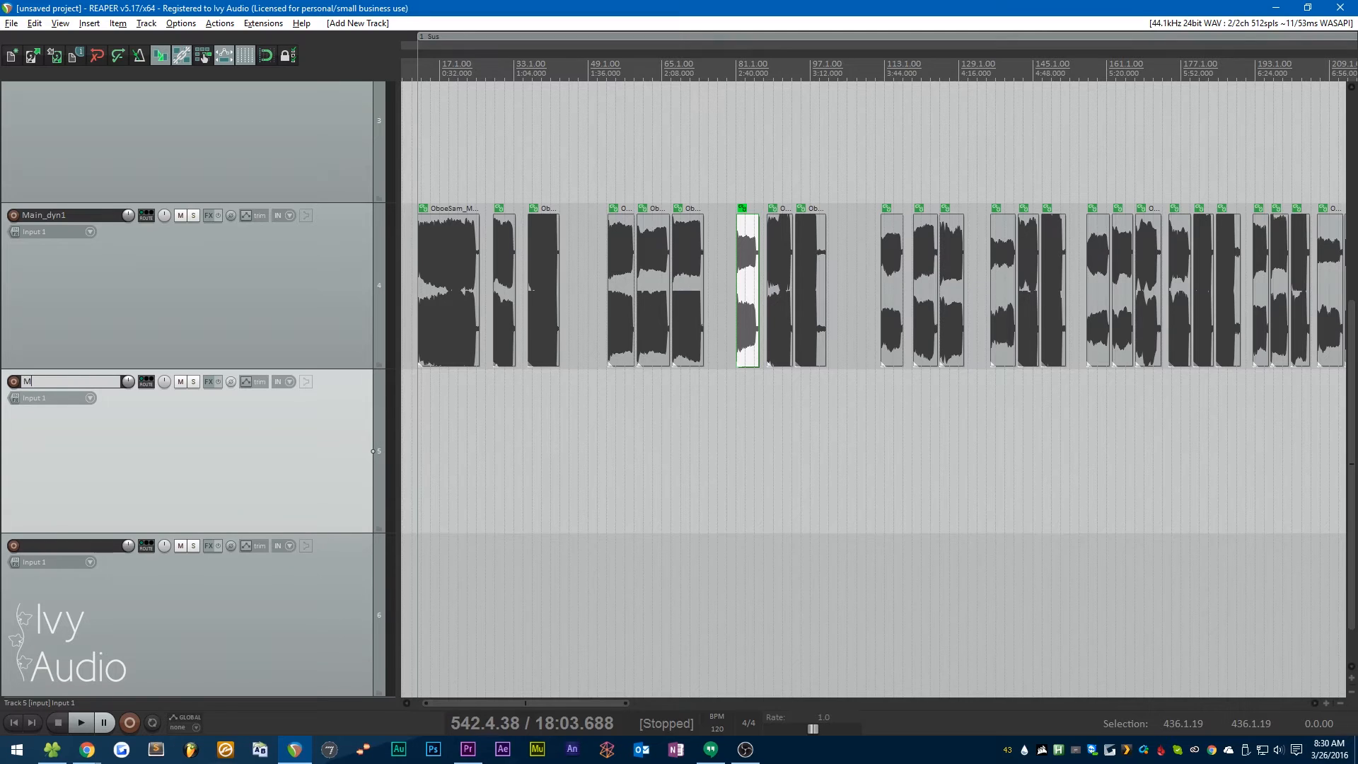
pyautogui.write('Main_dyn2')
pyautogui.click(73, 553)
pyautogui.doubleClick(69, 545)
pyautogui.hotkey('ctrl', 'v')
pyautogui.press('BackSpace')
pyautogui.write('3')
pyautogui.press('Return')
# Step: Select the middle note in each of the first three sustain groups on Close_dyn1, together with the grouped Main_dyn1 items
pyautogui.scroll(-5, 498, 380)
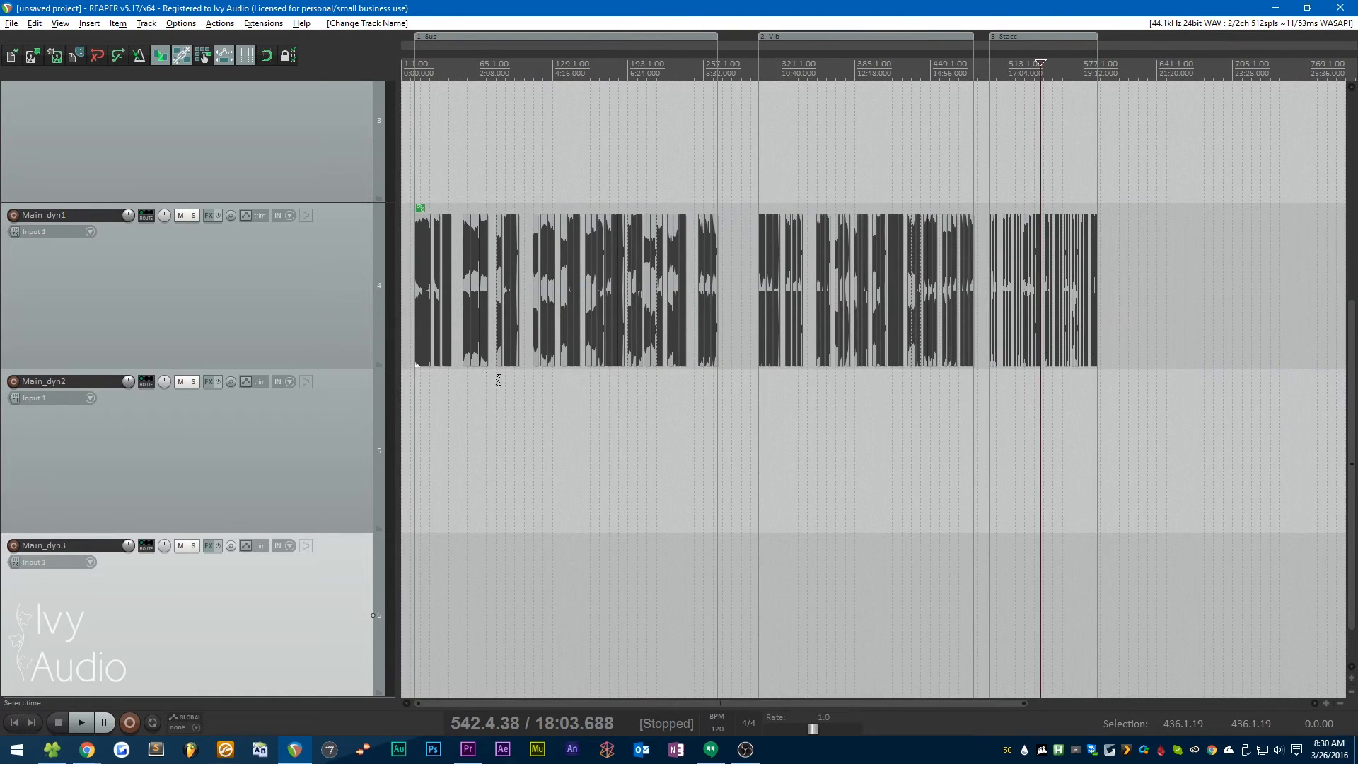
pyautogui.scroll(-6, 499, 380)
pyautogui.scroll(3, 521, 356)
pyautogui.click(451, 115)
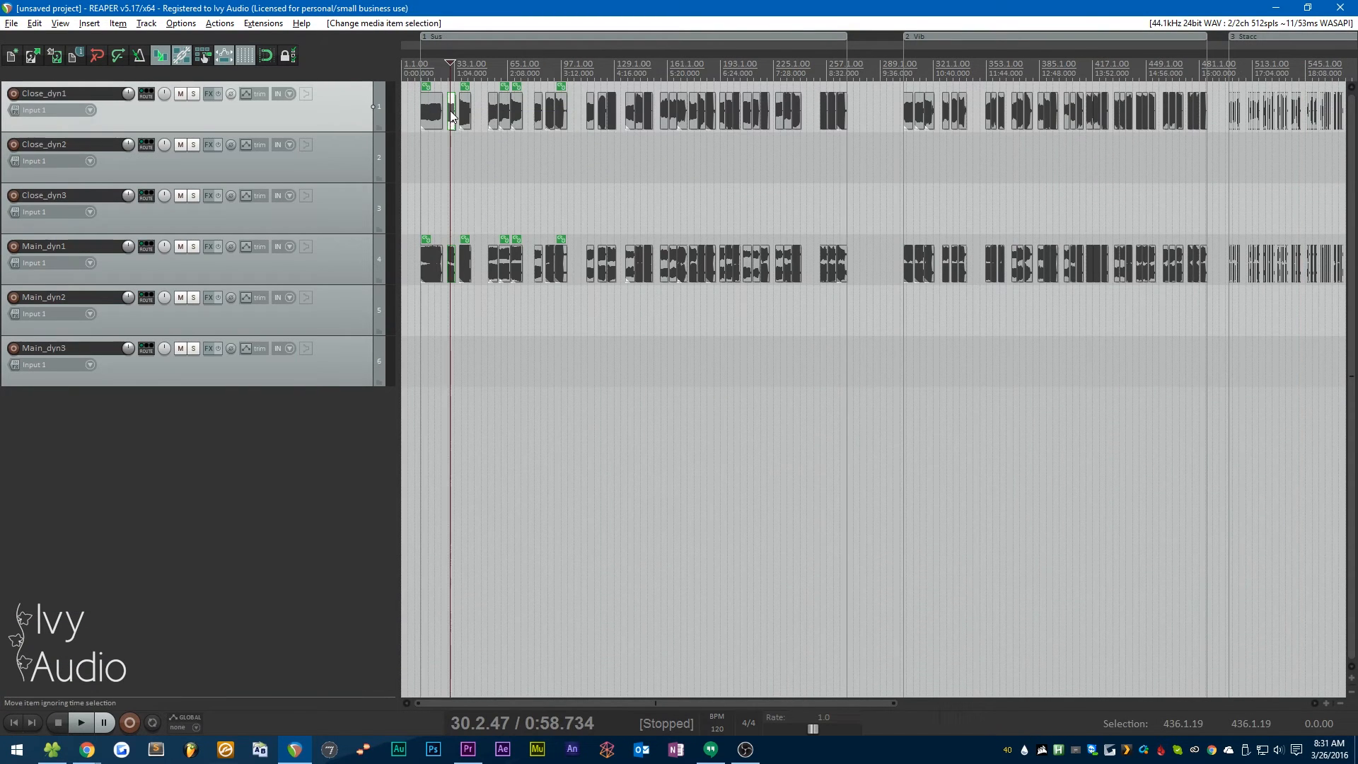
pyautogui.keyDown('ctrl'); pyautogui.click(503, 122); pyautogui.keyUp('ctrl')
pyautogui.keyDown('ctrl'); pyautogui.click(550, 121); pyautogui.keyUp('ctrl')
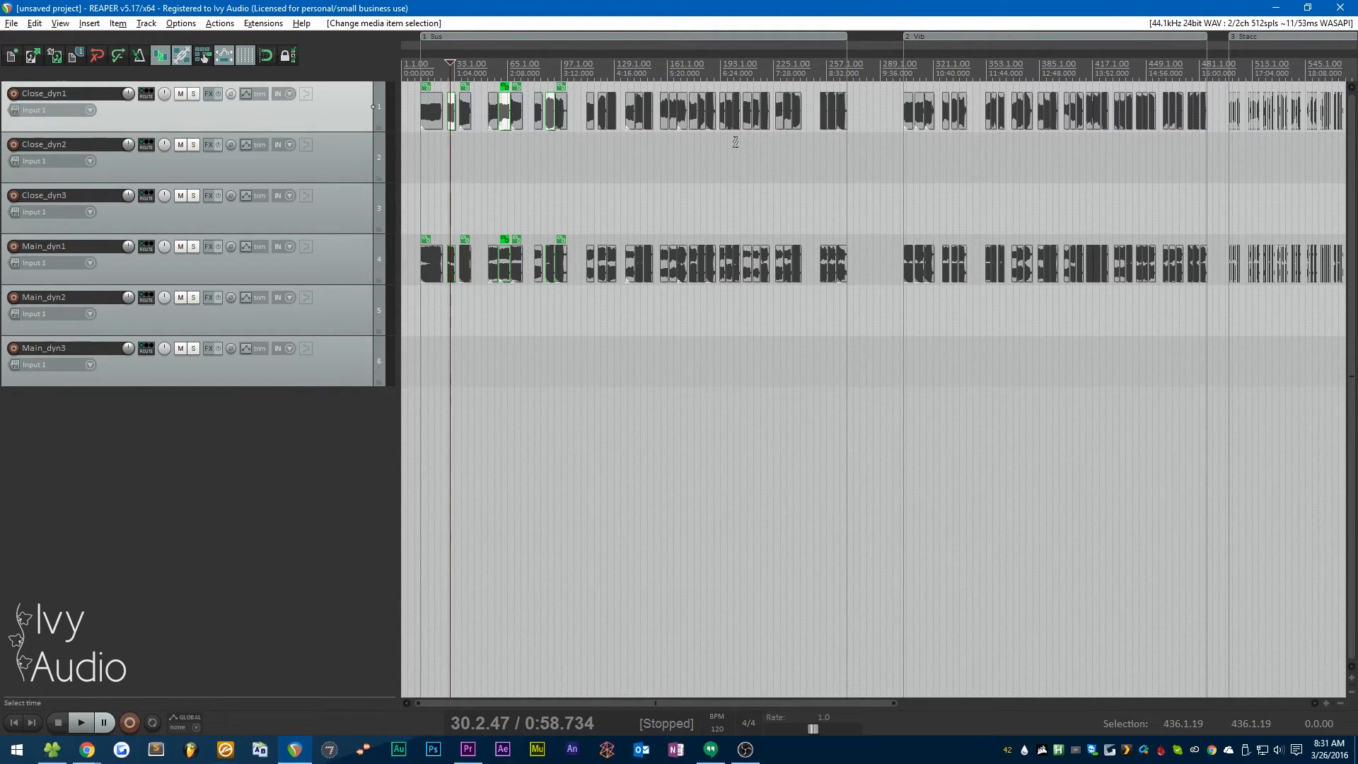
# Step: Filter the action list for "skip selected" and look up the Xenakios/SWS action "Skip select items from selected items" and its shortcut
pyautogui.click(218, 25)
pyautogui.click(222, 38)
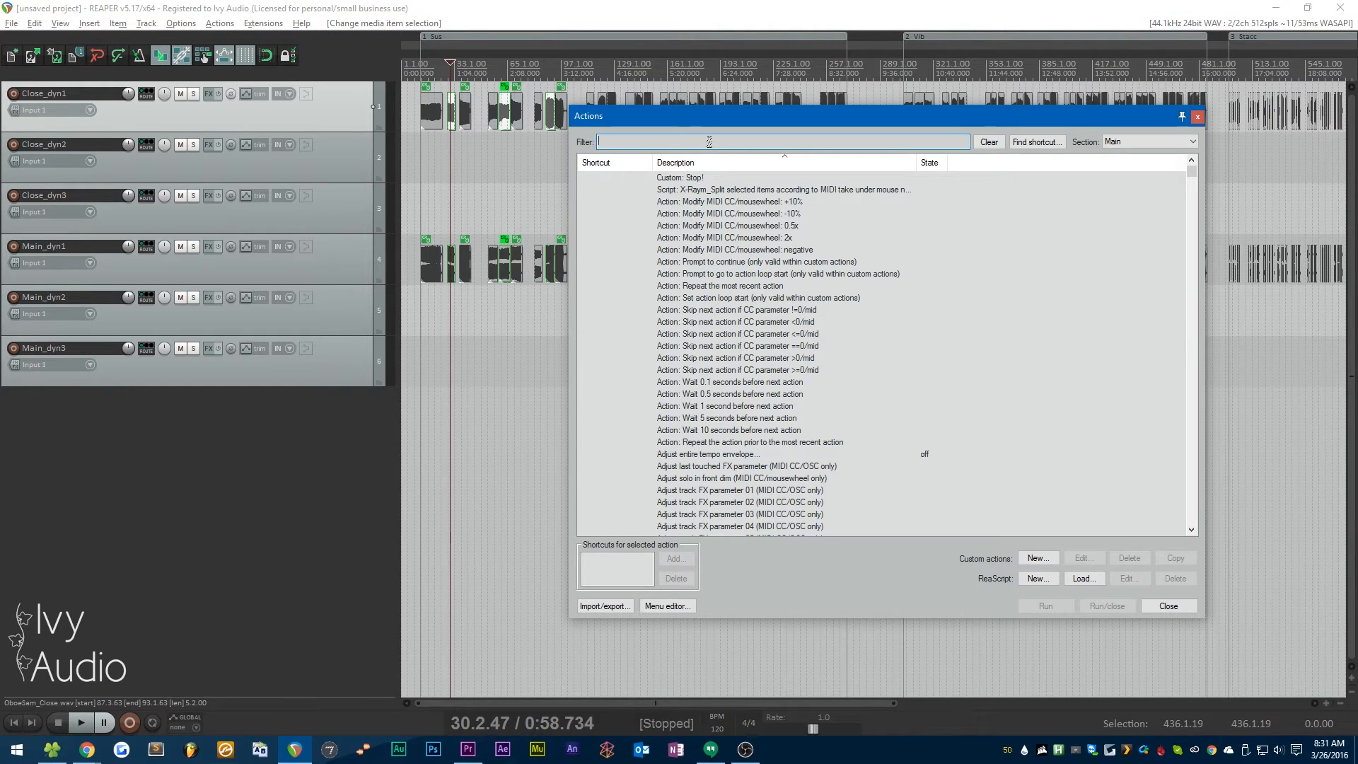
pyautogui.write('skip selected')
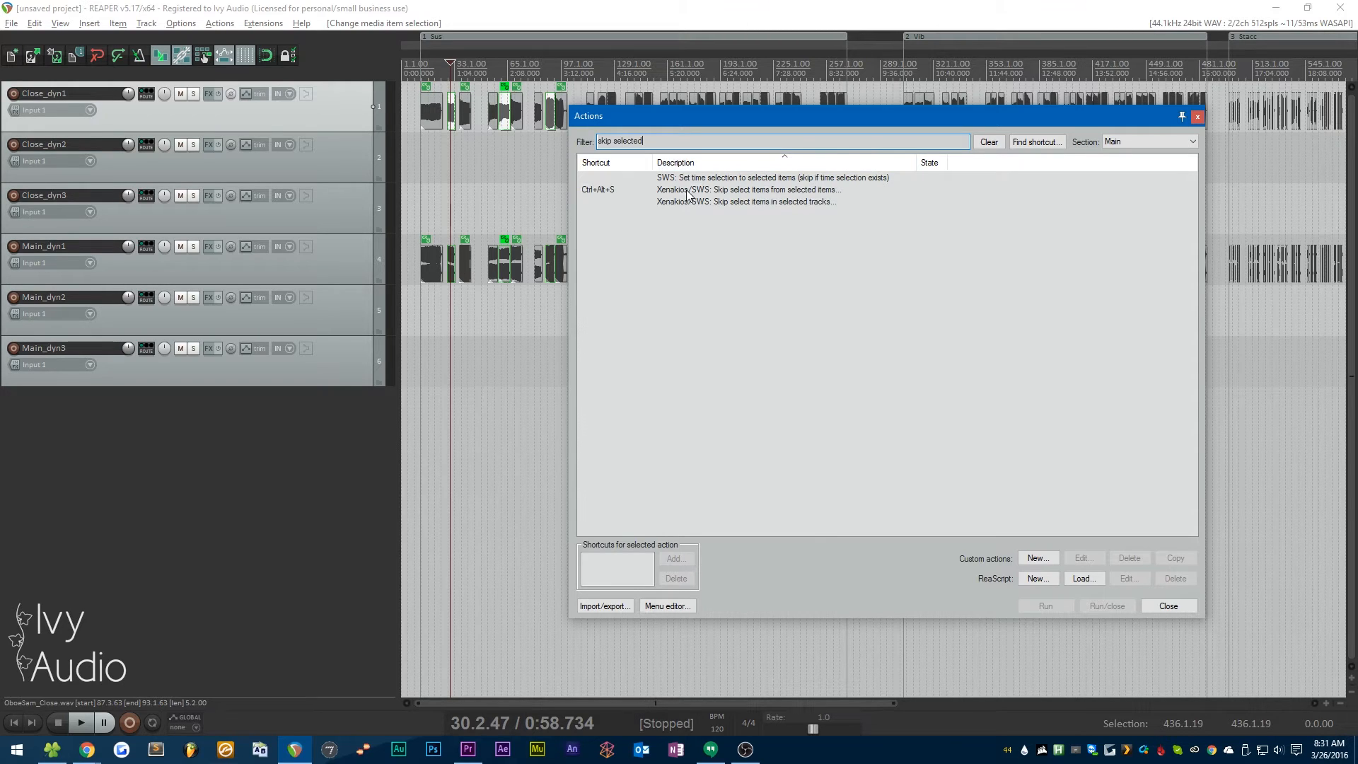
pyautogui.click(831, 189)
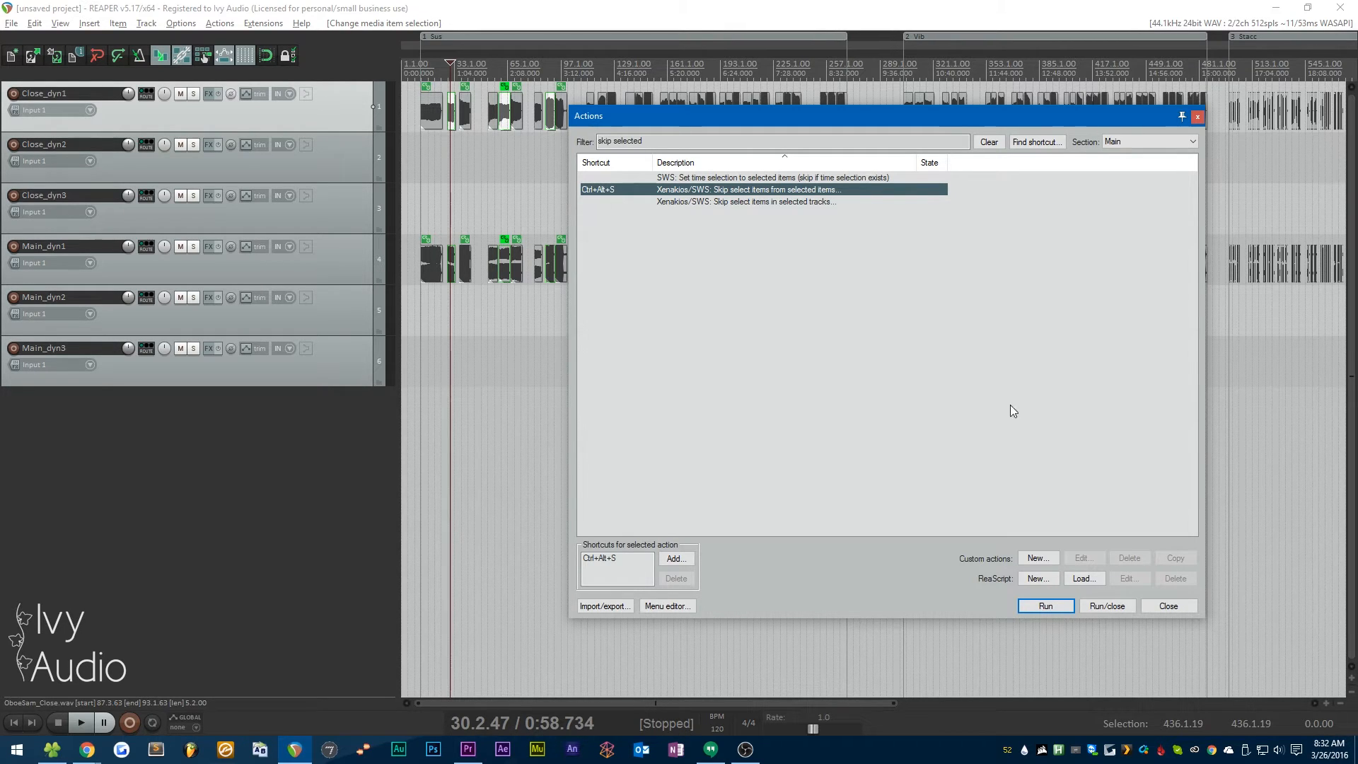
pyautogui.click(1175, 602)
# Step: Skip-select every third Sus note on Close_dyn1 with skip step 3 and offset 2, and move them with their grouped items to Close_dyn3 and Main_dyn3
pyautogui.scroll(-2, 816, 294)
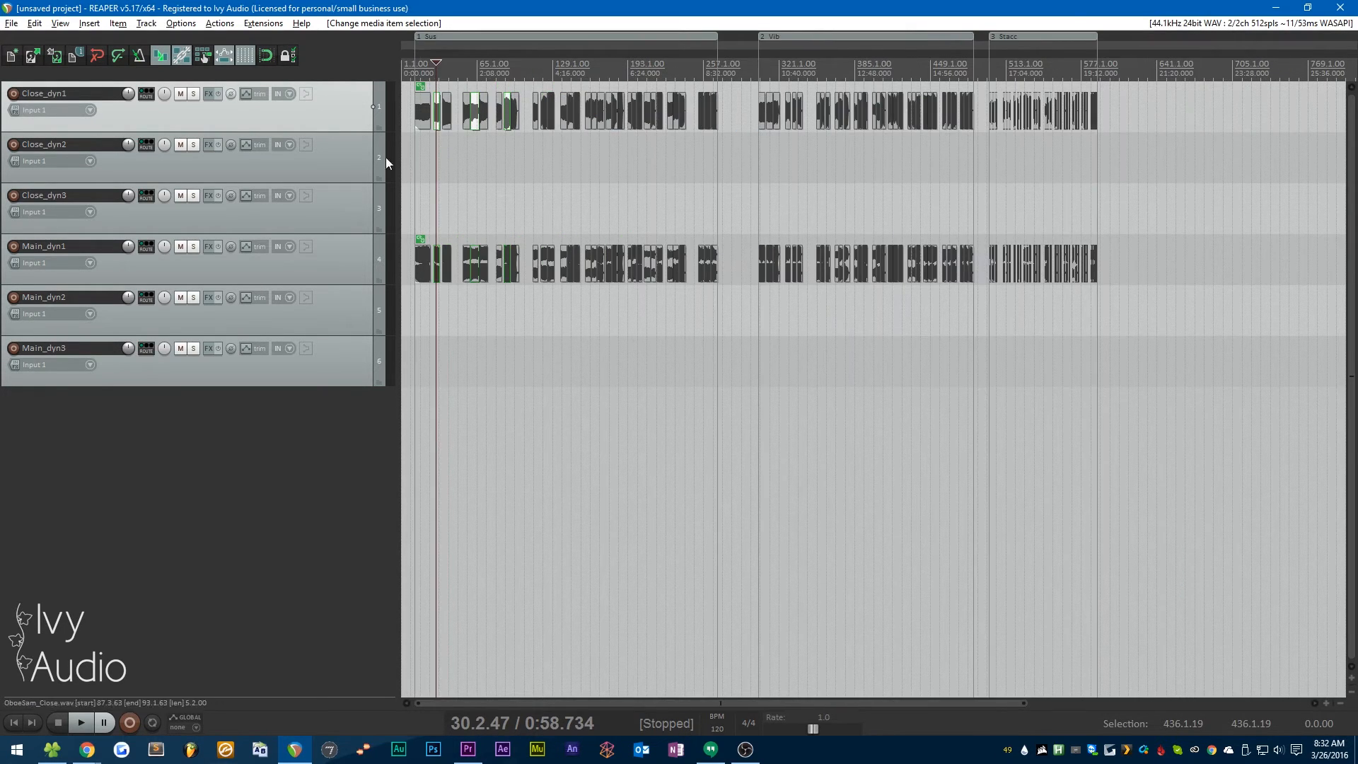
pyautogui.scroll(1, 413, 136)
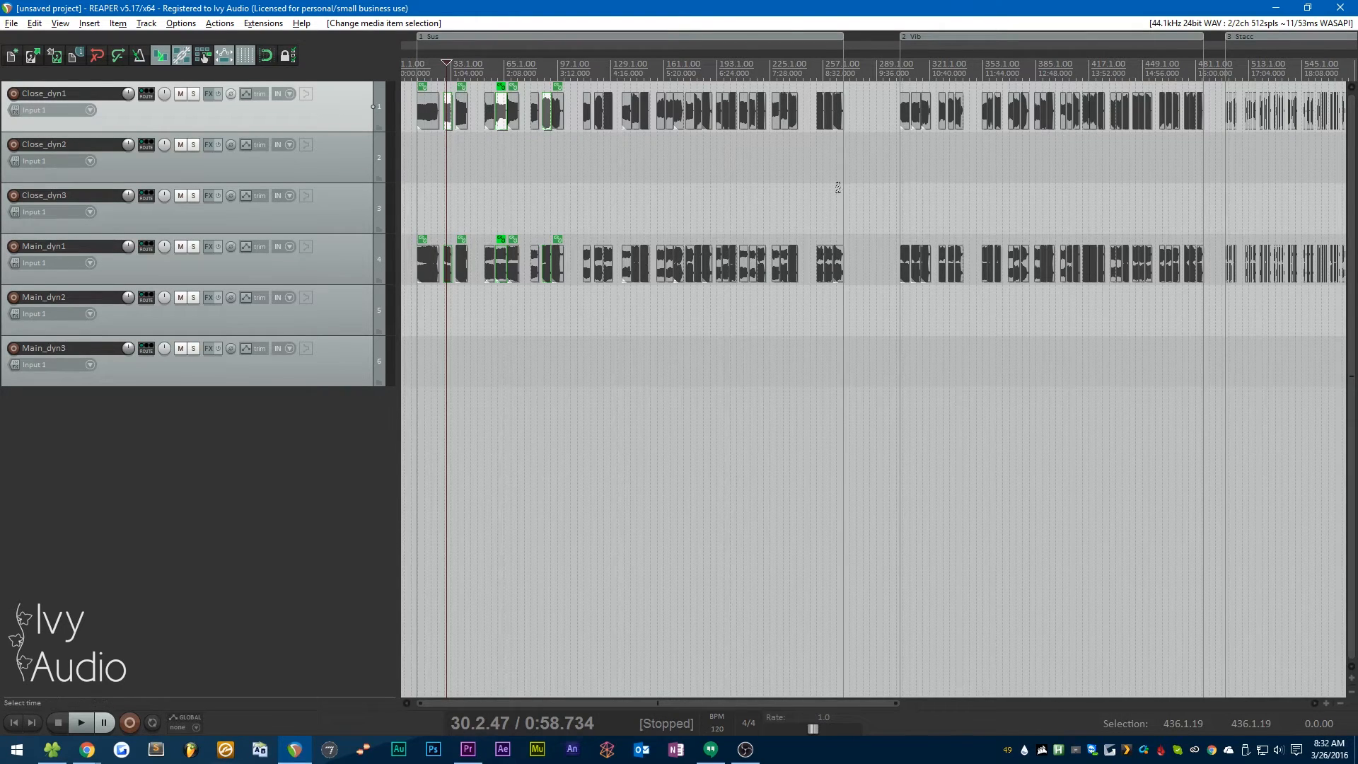
pyautogui.moveTo(870, 157); pyautogui.dragTo(430, 92)
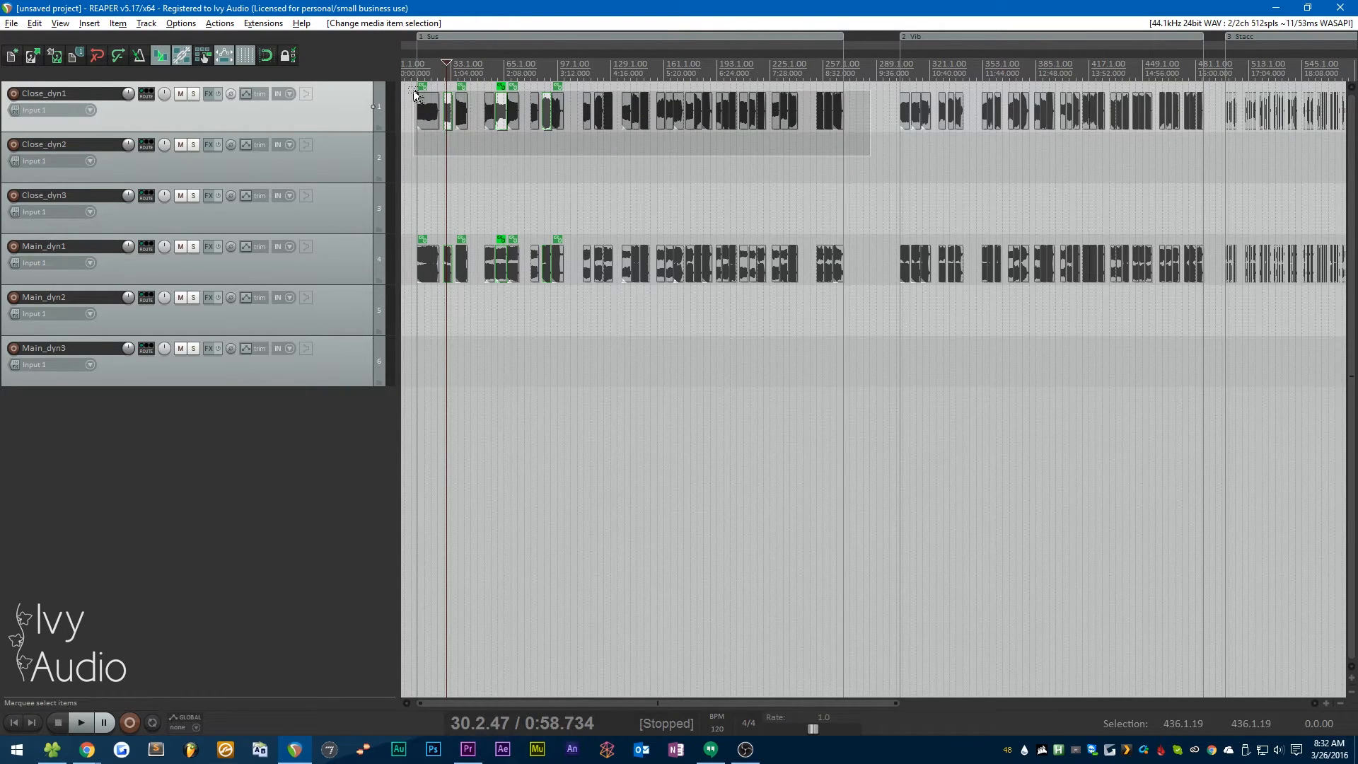
pyautogui.moveTo(414, 94); pyautogui.dragTo(415, 94)
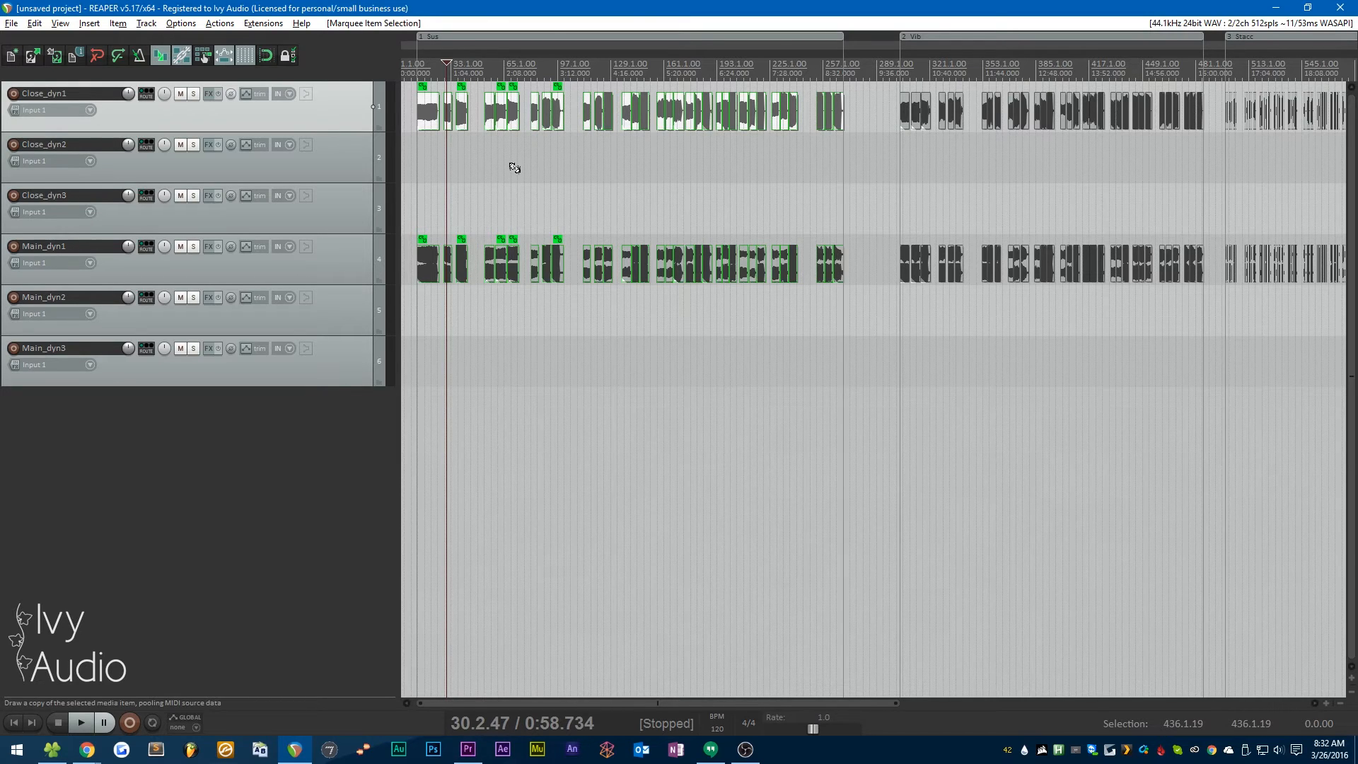
pyautogui.hotkey('ctrl', 'alt', 's')
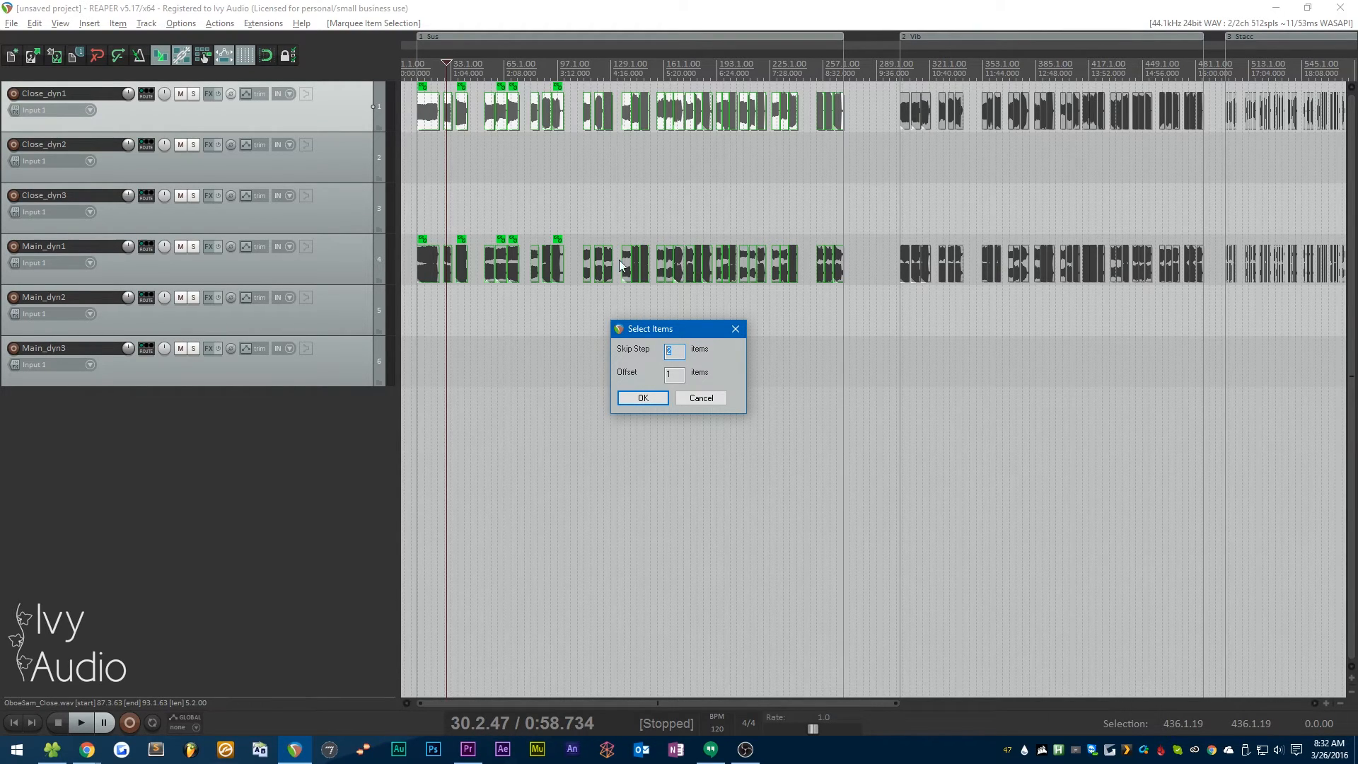
pyautogui.write('3')
pyautogui.press('Tab')
pyautogui.write('2')
pyautogui.click(657, 398)
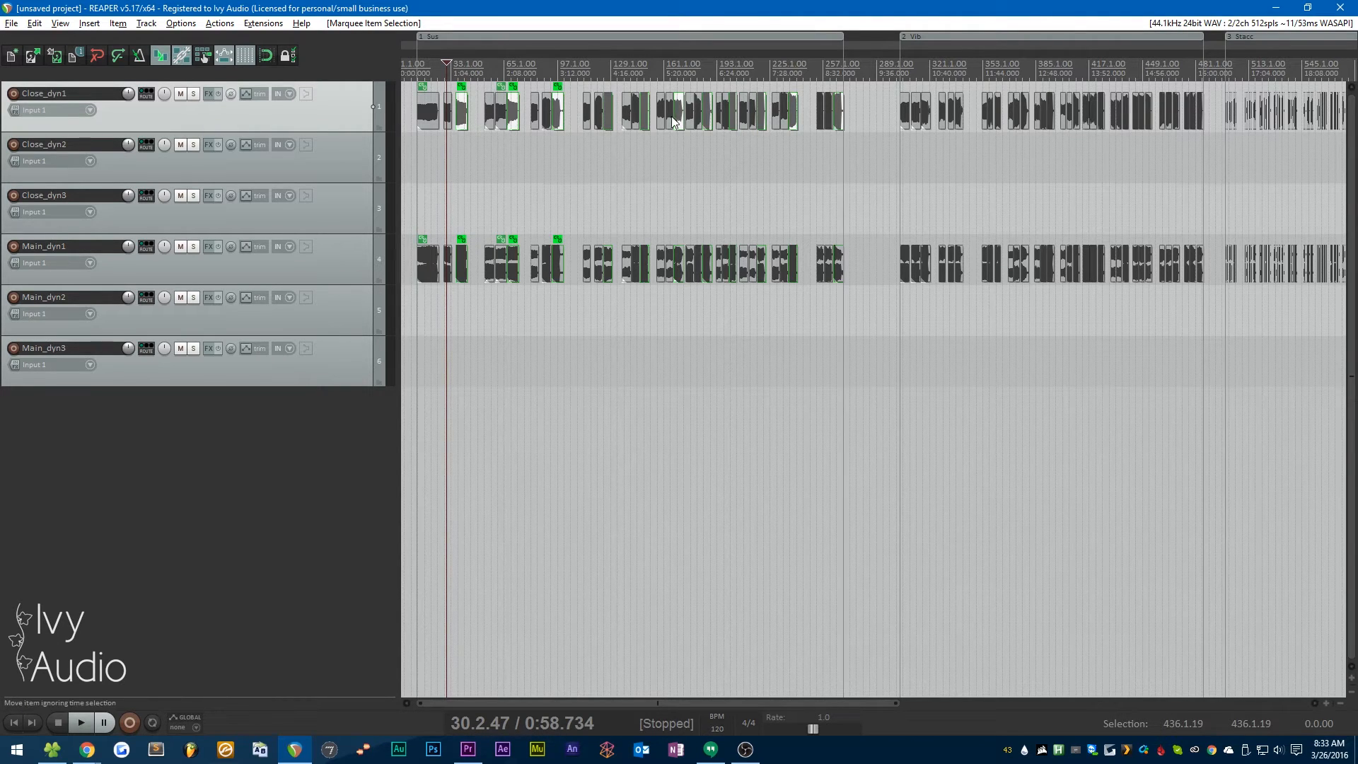
pyautogui.moveTo(463, 110); pyautogui.dragTo(463, 212)
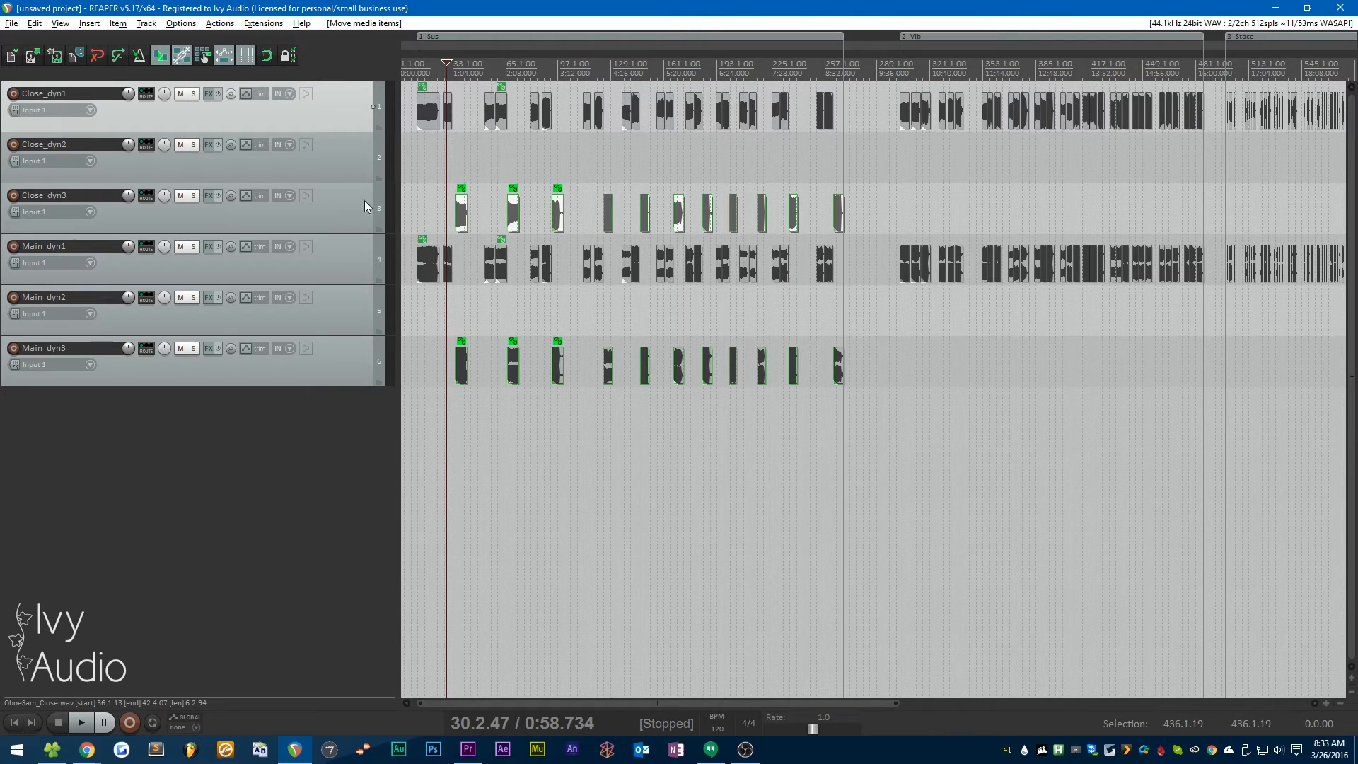
# Step: Skip-select every second remaining Sus note on Close_dyn1 with skip step 2, and move them with their grouped items to Close_dyn2 and Main_dyn2
pyautogui.moveTo(855, 146); pyautogui.dragTo(406, 104)
pyautogui.hotkey('ctrl', 'alt', 's')
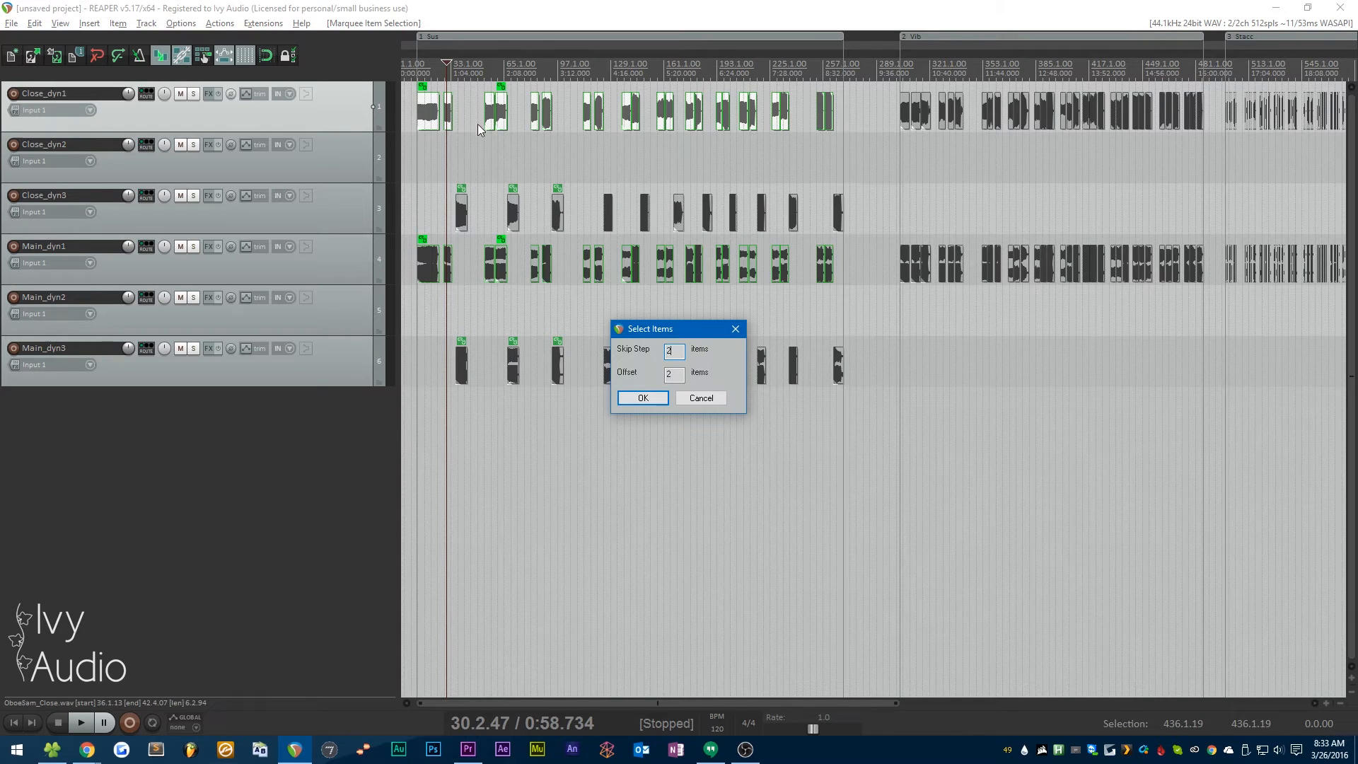
pyautogui.click(650, 398)
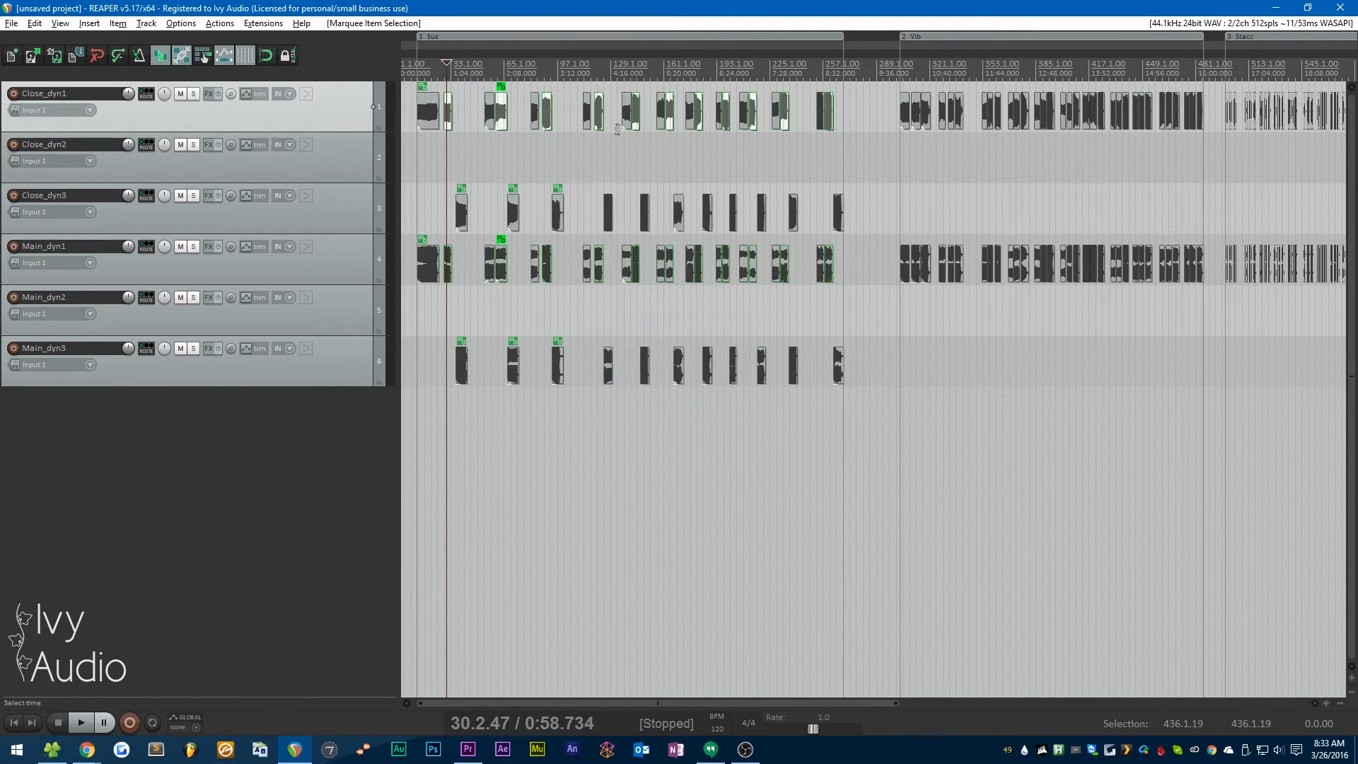
pyautogui.moveTo(448, 111); pyautogui.dragTo(447, 144)
# Step: Skip-select every third Vib note on Close_dyn1 with skip step 3, and move them with their grouped items to Close_dyn3 and Main_dyn3
pyautogui.hscroll(4, 423, 179)
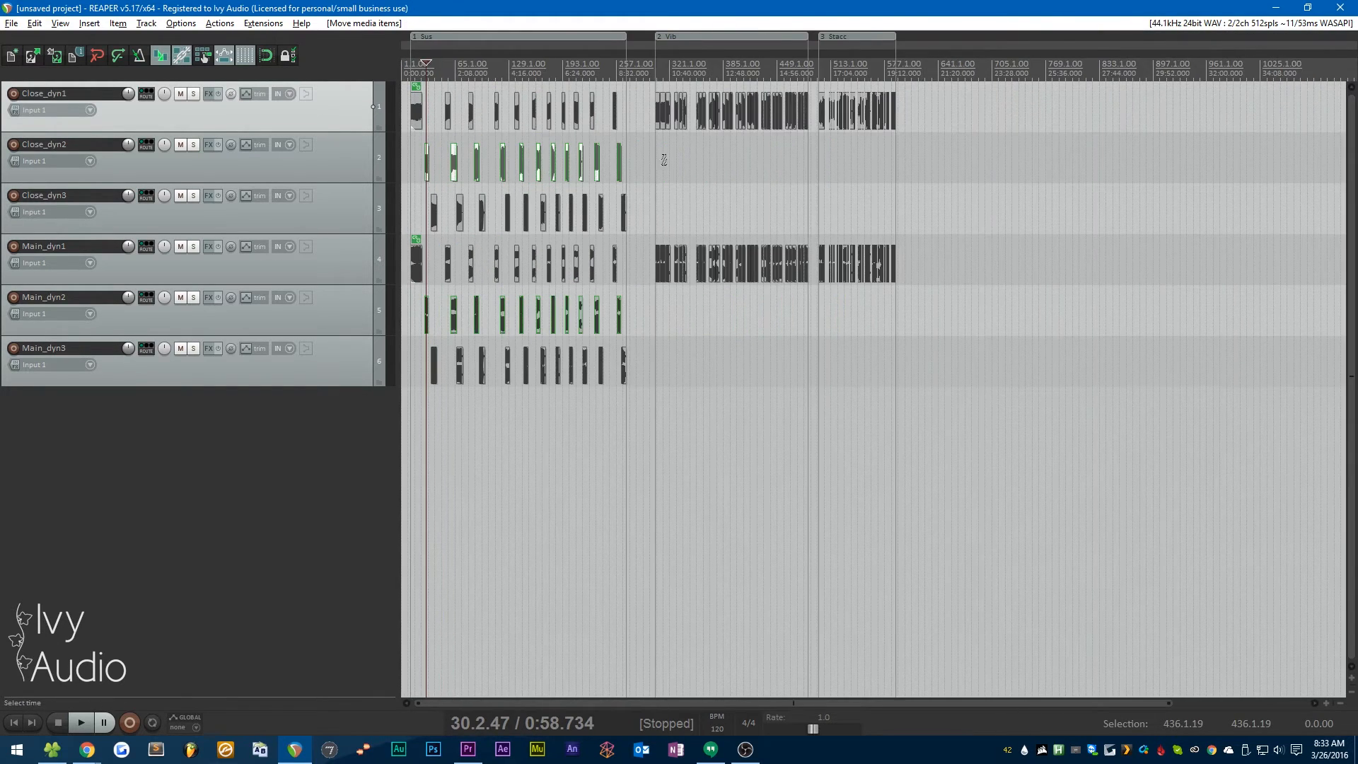
pyautogui.moveTo(884, 157); pyautogui.dragTo(584, 107)
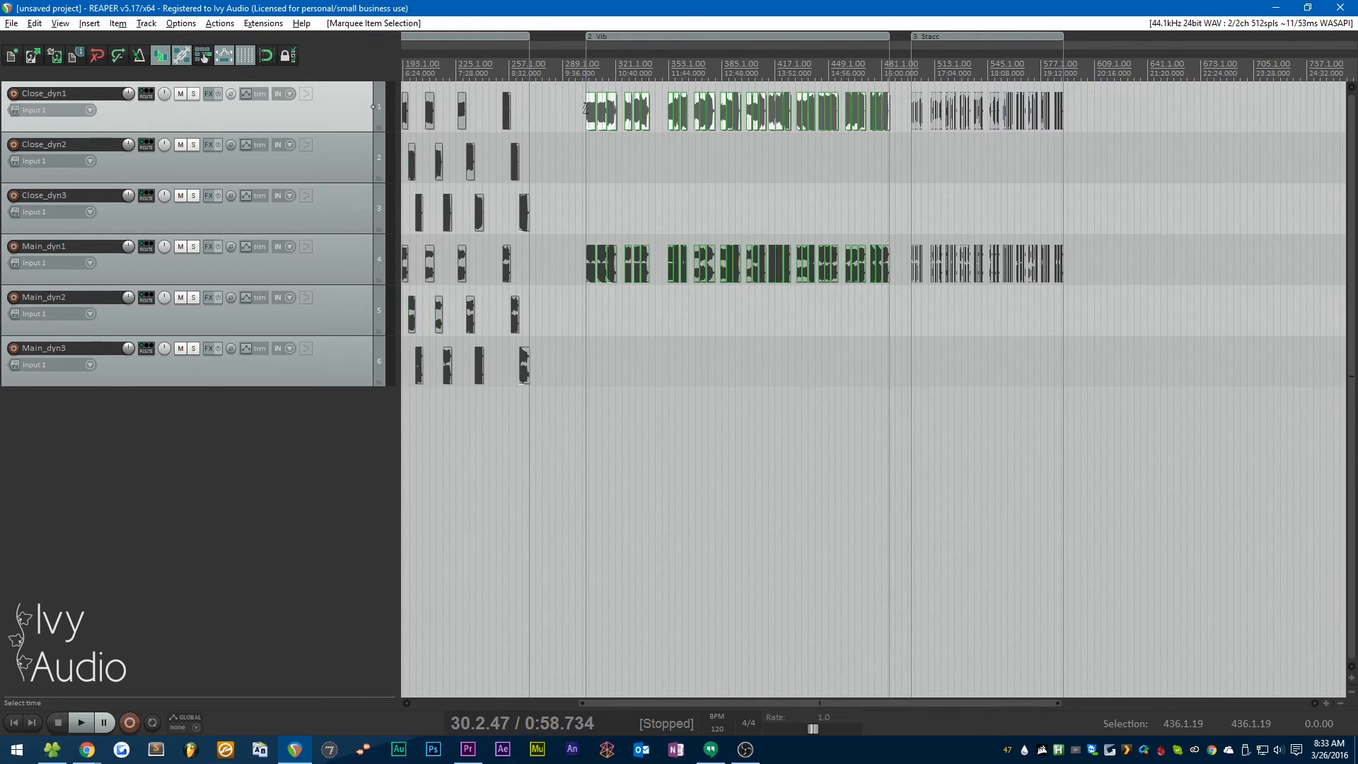
pyautogui.hotkey('ctrl', 'alt', 's')
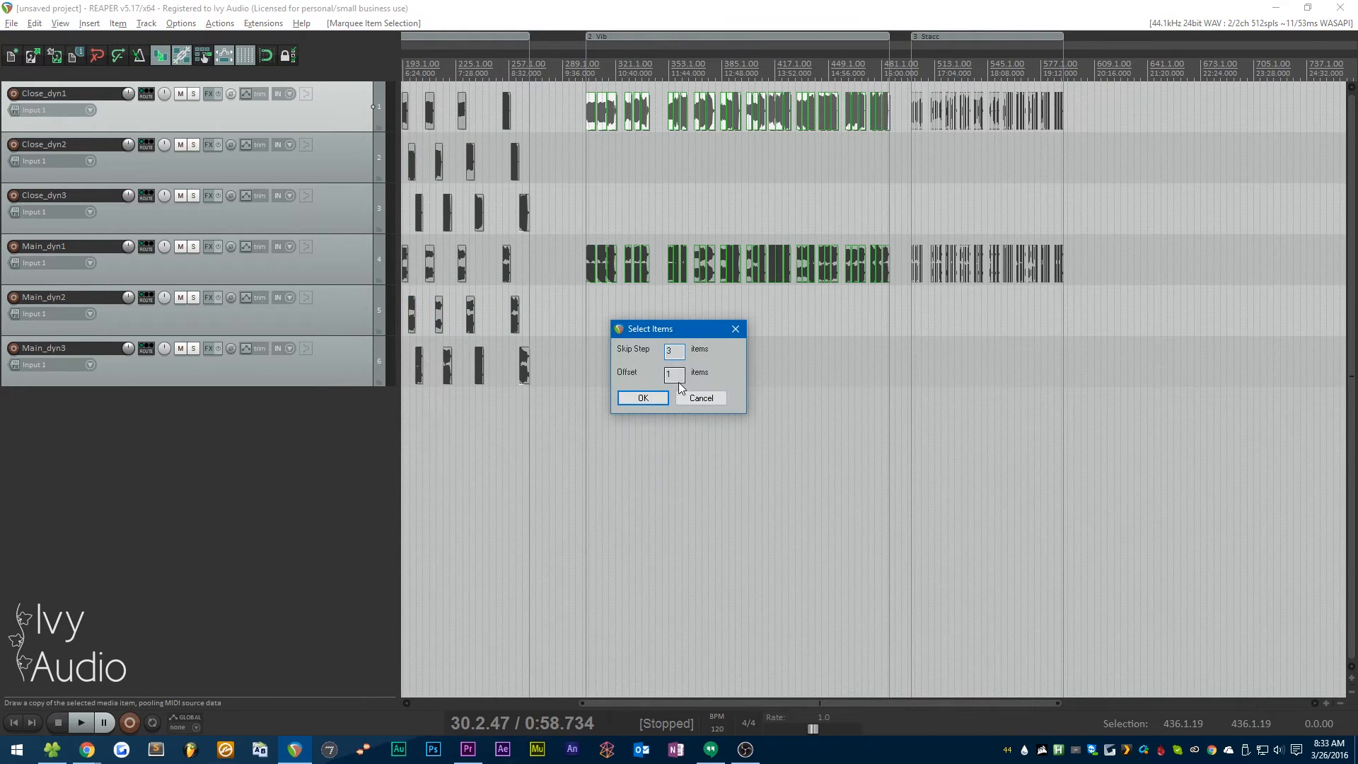
pyautogui.click(643, 397)
pyautogui.moveTo(612, 112); pyautogui.dragTo(613, 241)
# Step: Skip-select every second remaining Vib note on Close_dyn1 with skip step 2 and offset 1, and move them with their grouped items to Close_dyn2 and Main_dyn2
pyautogui.moveTo(890, 157); pyautogui.dragTo(555, 121)
pyautogui.hotkey('ctrl', 'alt', 's')
pyautogui.write('2')
pyautogui.moveTo(676, 373); pyautogui.dragTo(644, 374)
pyautogui.write('1')
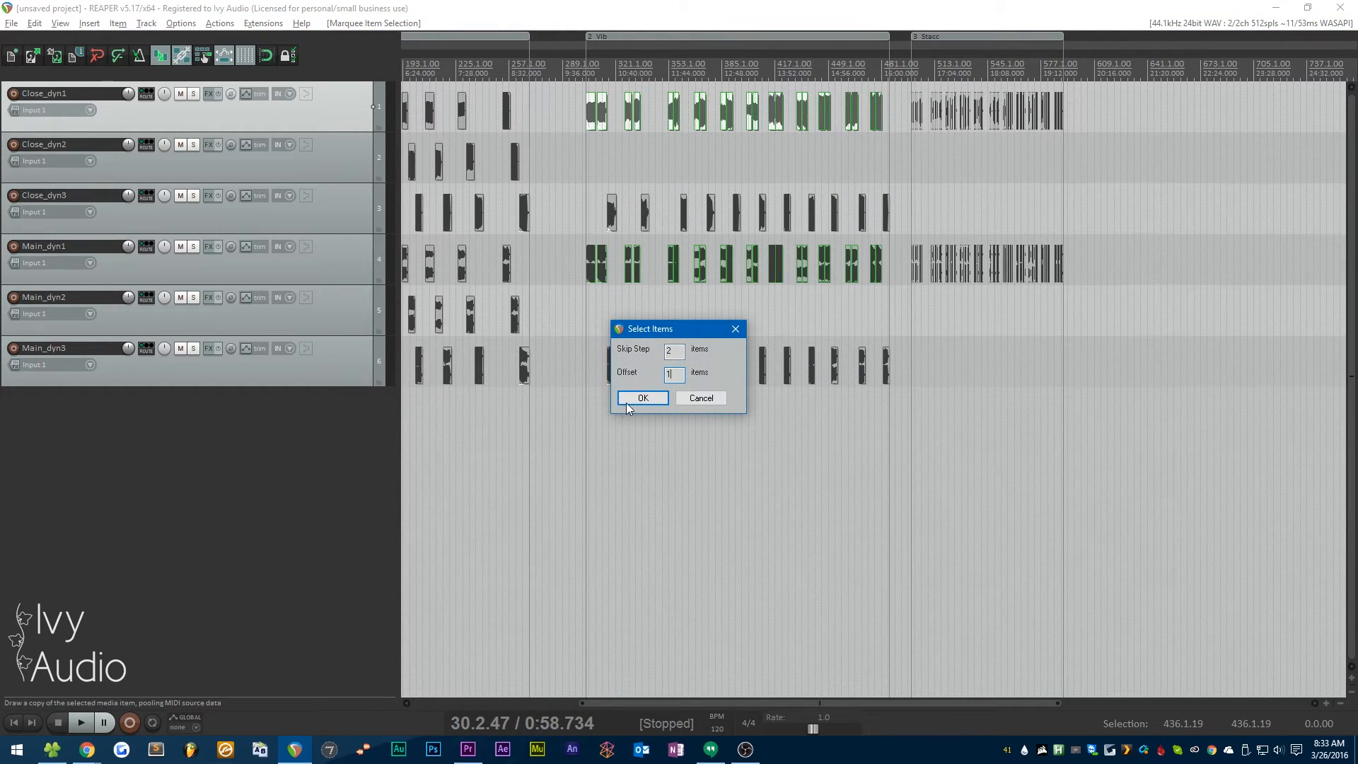
pyautogui.click(631, 400)
pyautogui.moveTo(606, 119); pyautogui.dragTo(607, 170)
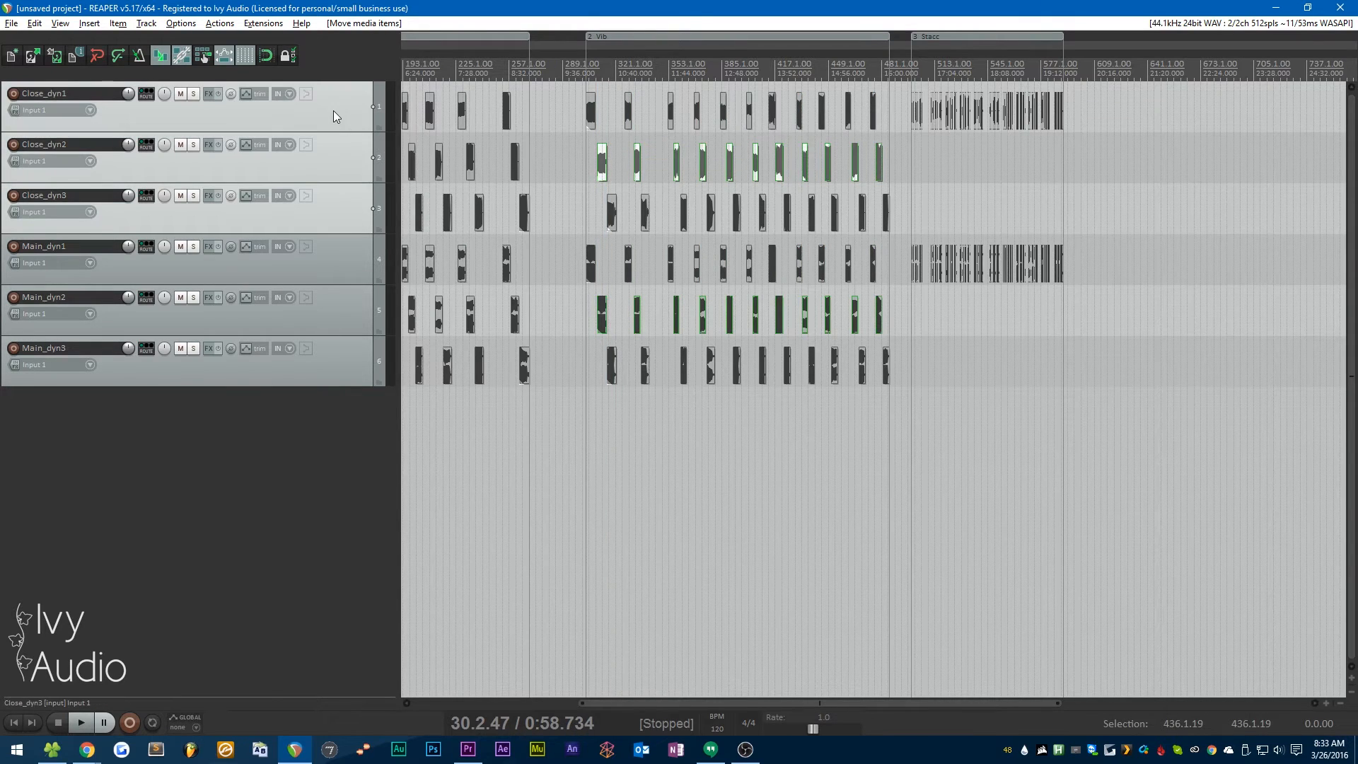
# Step: Give the three Close tracks one shared random colour and the three Main tracks another
pyautogui.rightClick(333, 111)
pyautogui.moveTo(452, 368)
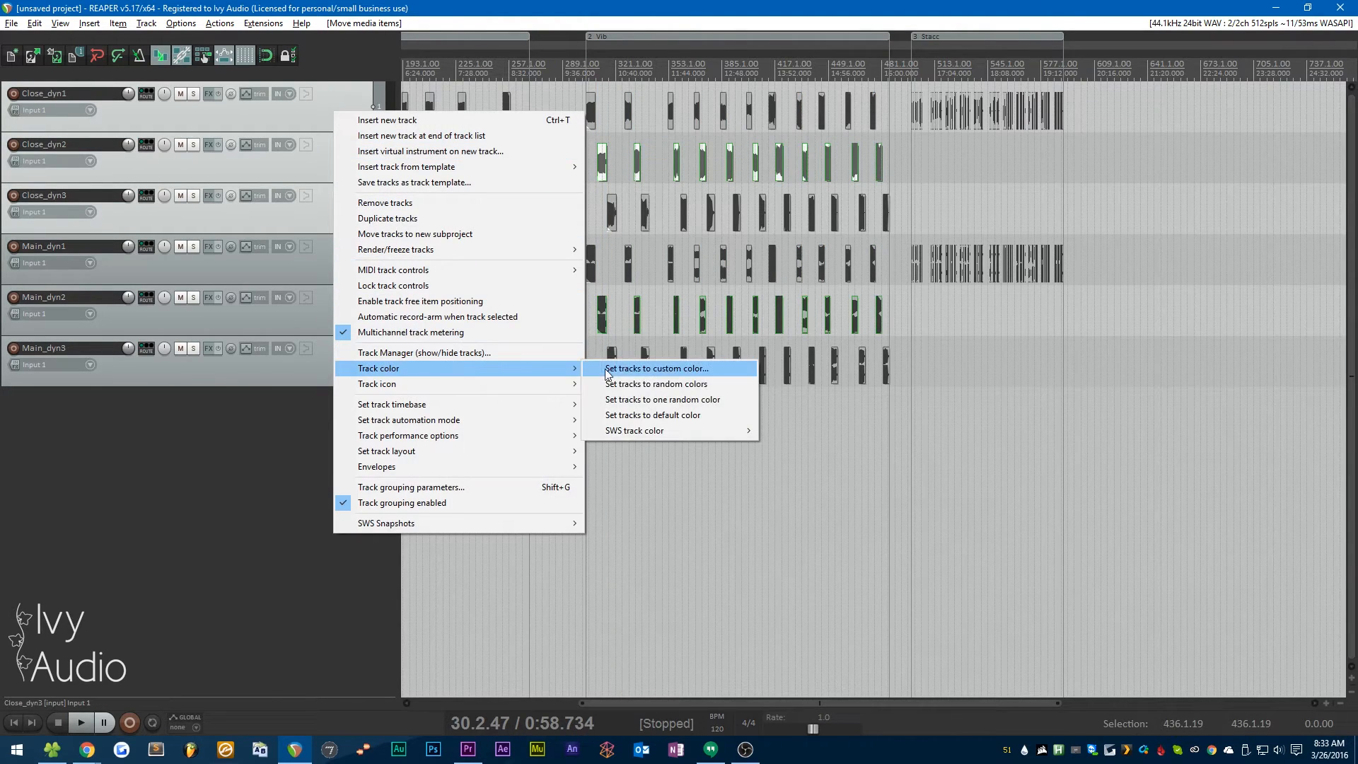
pyautogui.click(678, 398)
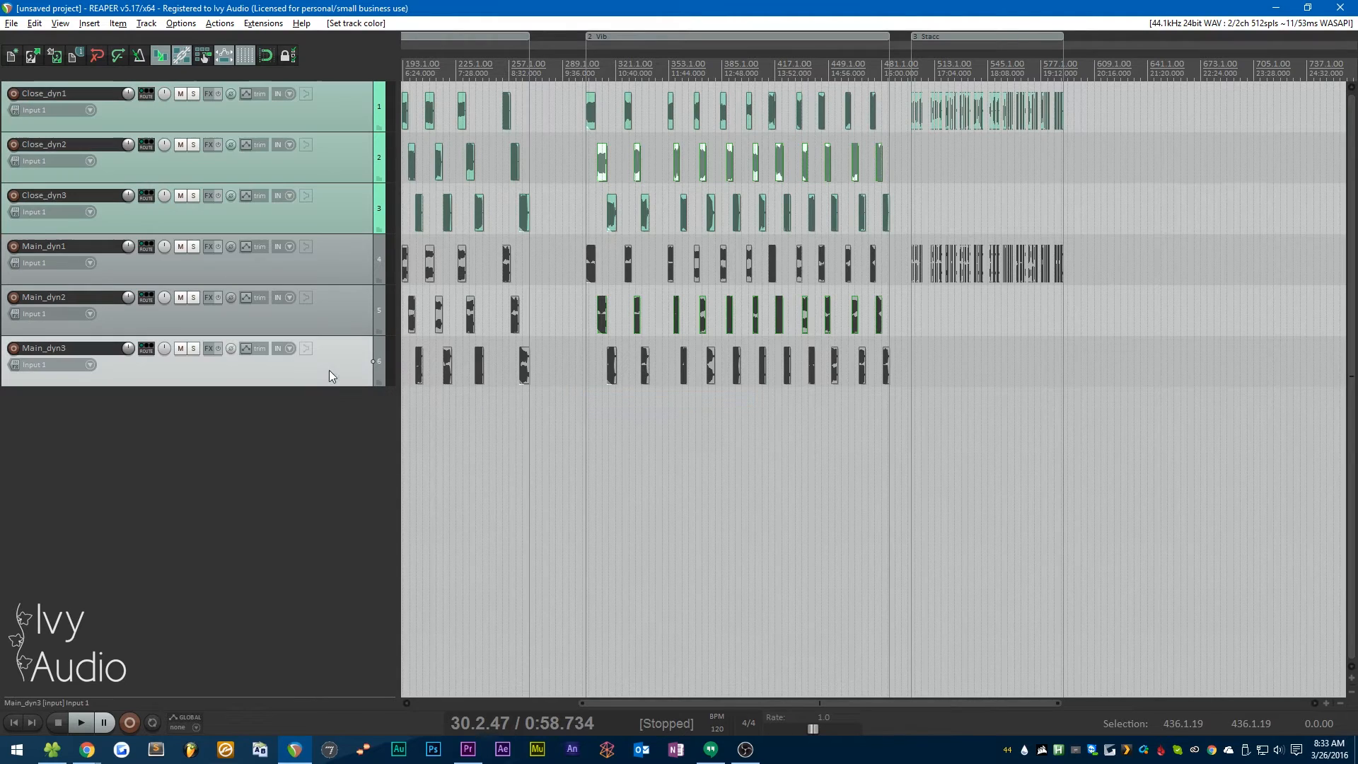
pyautogui.rightClick(345, 270)
pyautogui.moveTo(444, 529)
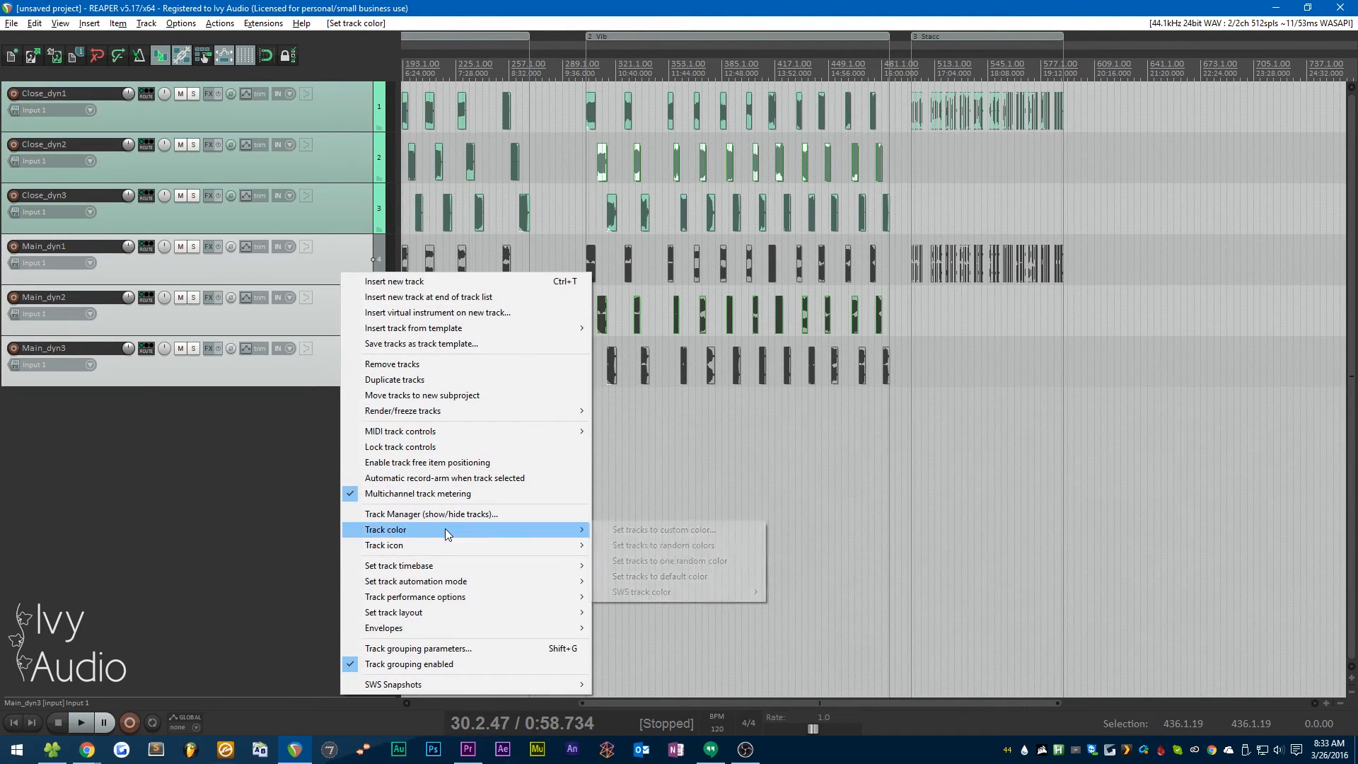
pyautogui.click(651, 546)
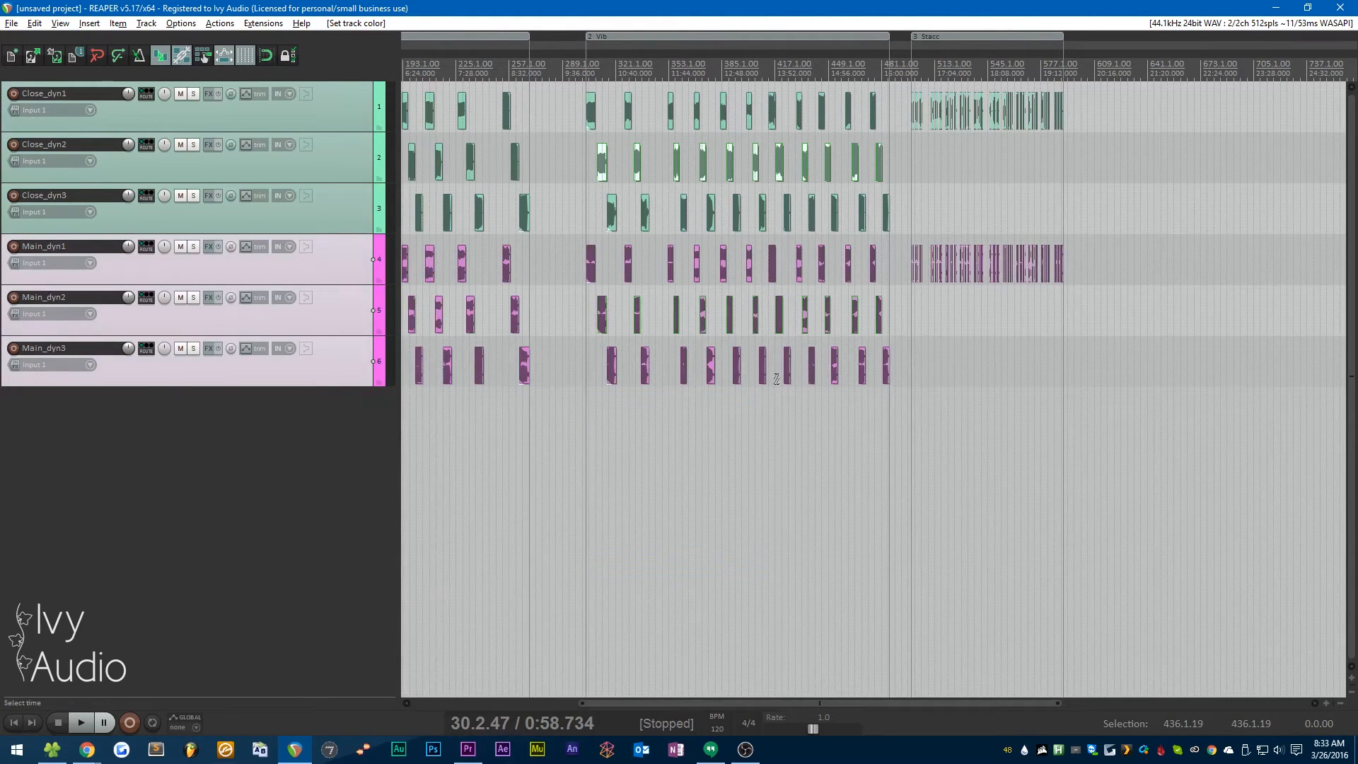
# Step: Examine how the first Vib notes are distributed in order across the three dynamic tracks
pyautogui.scroll(5, 601, 286)
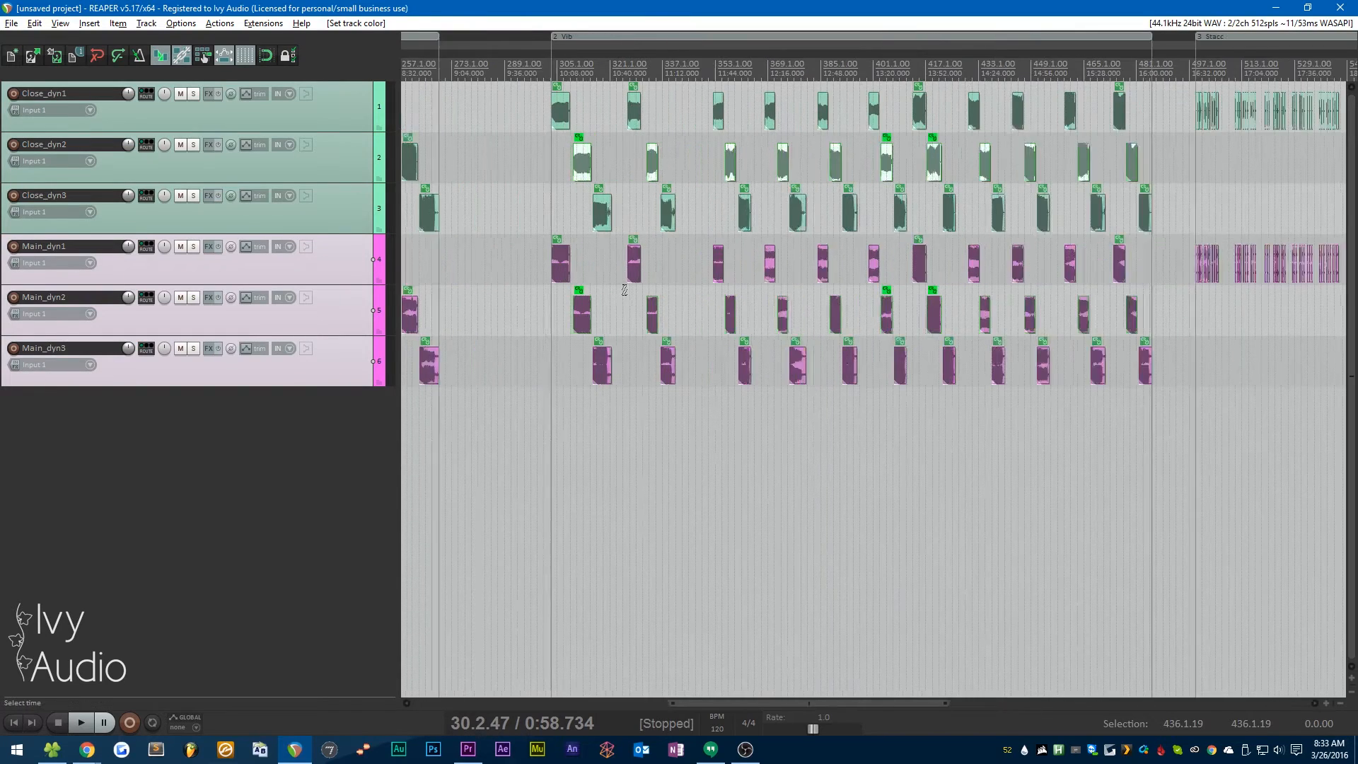
pyautogui.scroll(-5, 578, 288)
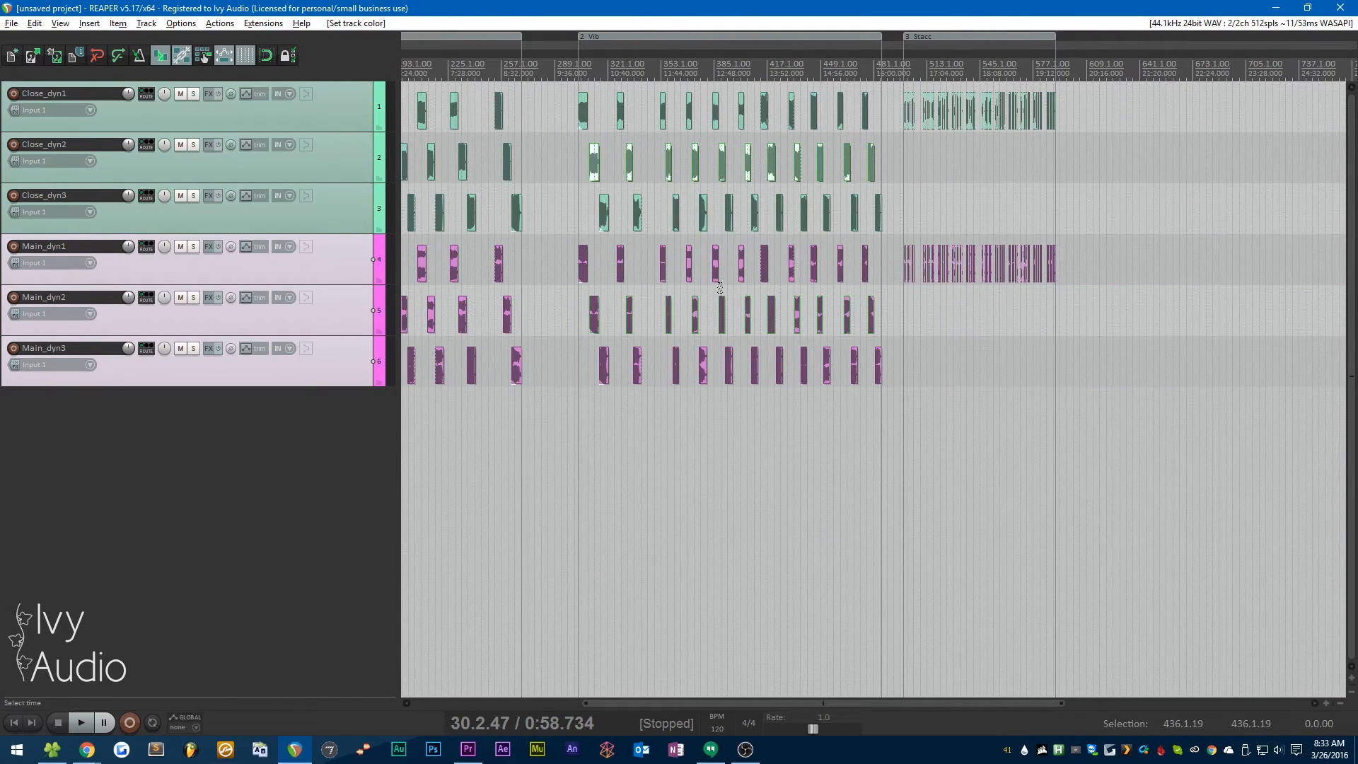
pyautogui.scroll(6, 579, 286)
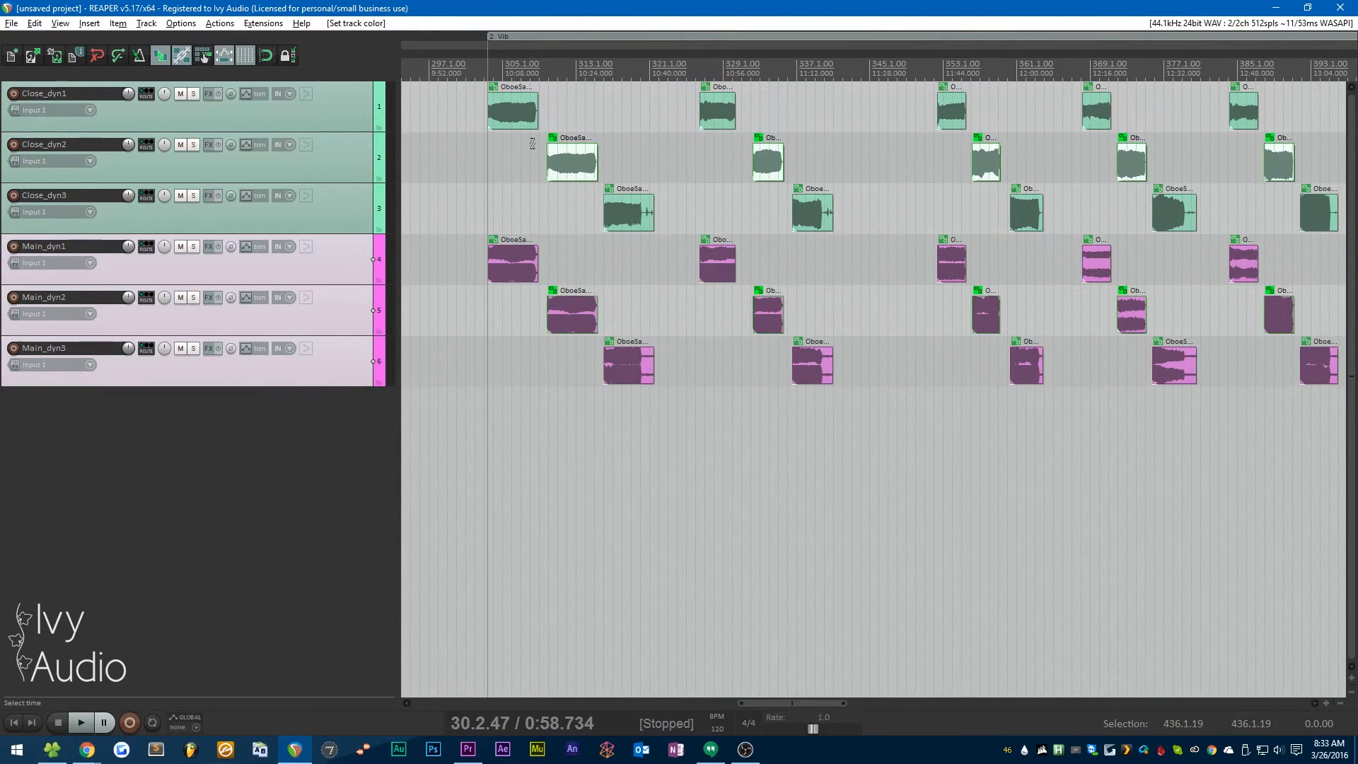
pyautogui.click(508, 65)
pyautogui.click(575, 76)
pyautogui.click(626, 79)
pyautogui.click(711, 92)
pyautogui.click(765, 89)
pyautogui.click(809, 89)
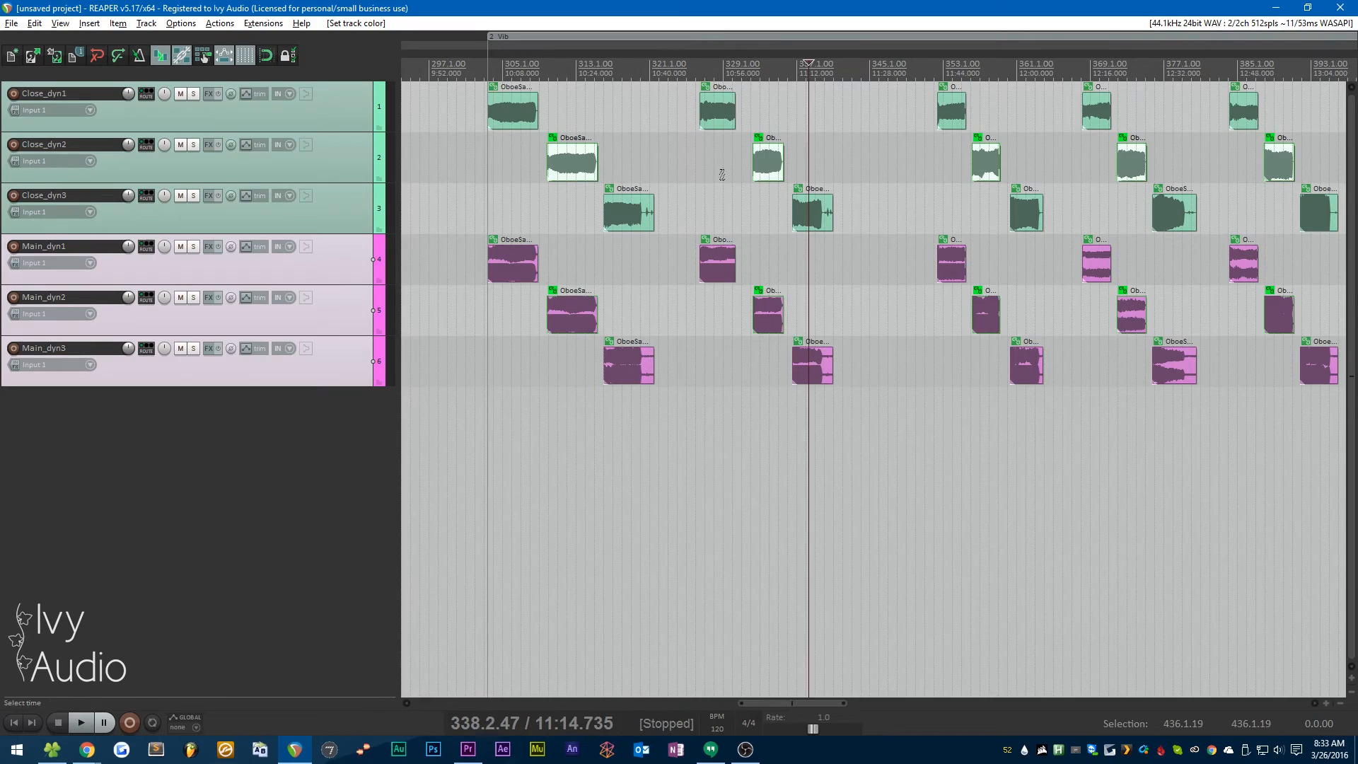
# Step: Play the first Stacc notes on Close_dyn1 and Main_dyn1 to examine how repetitions and dynamics are grouped
pyautogui.scroll(-9, 596, 271)
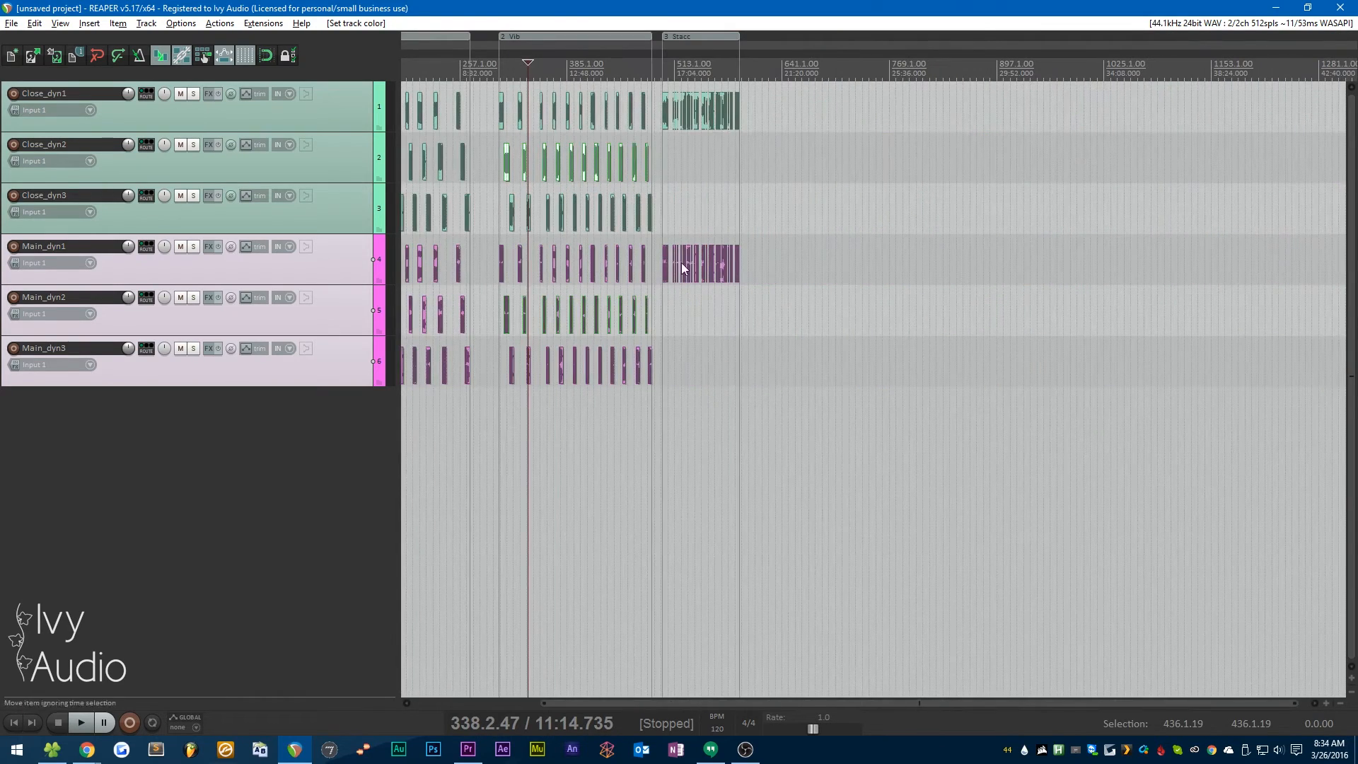
pyautogui.scroll(9, 698, 187)
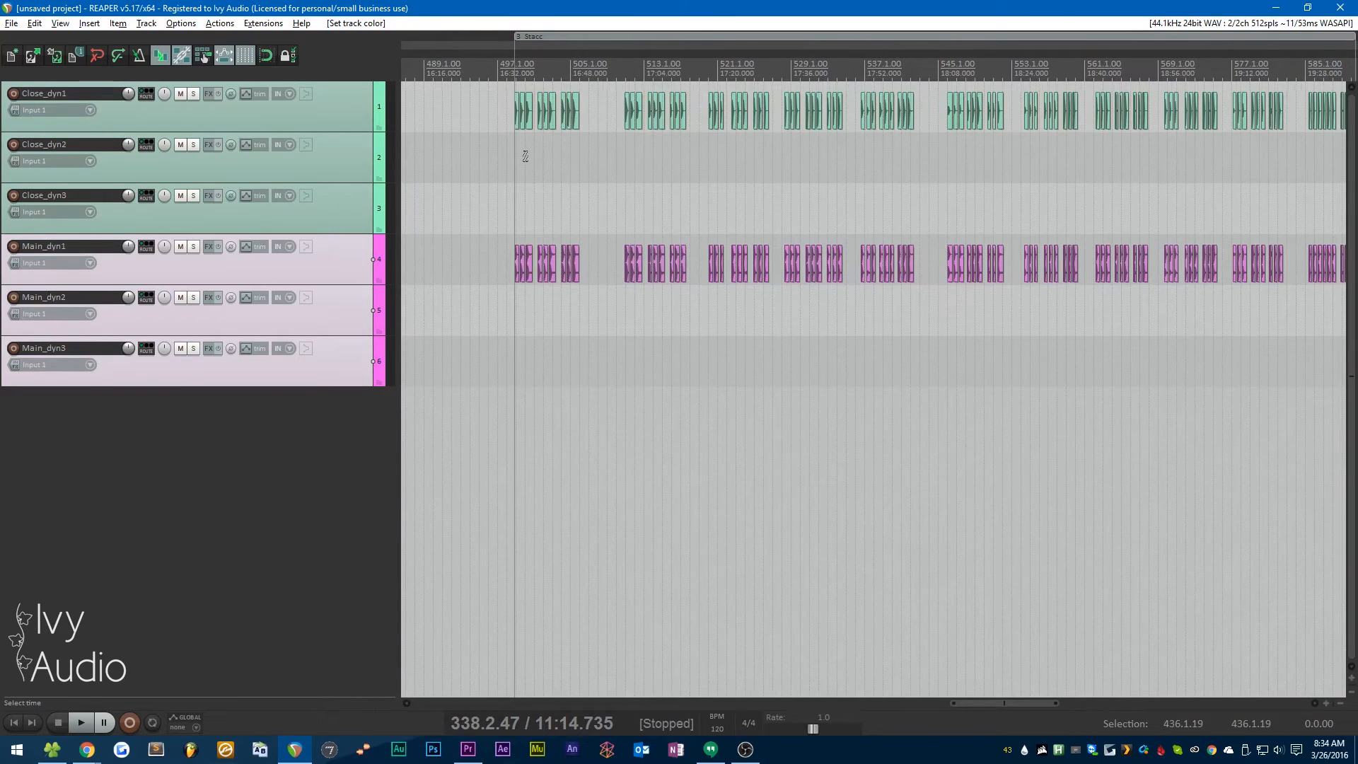
pyautogui.scroll(5, 524, 151)
pyautogui.scroll(2, 511, 140)
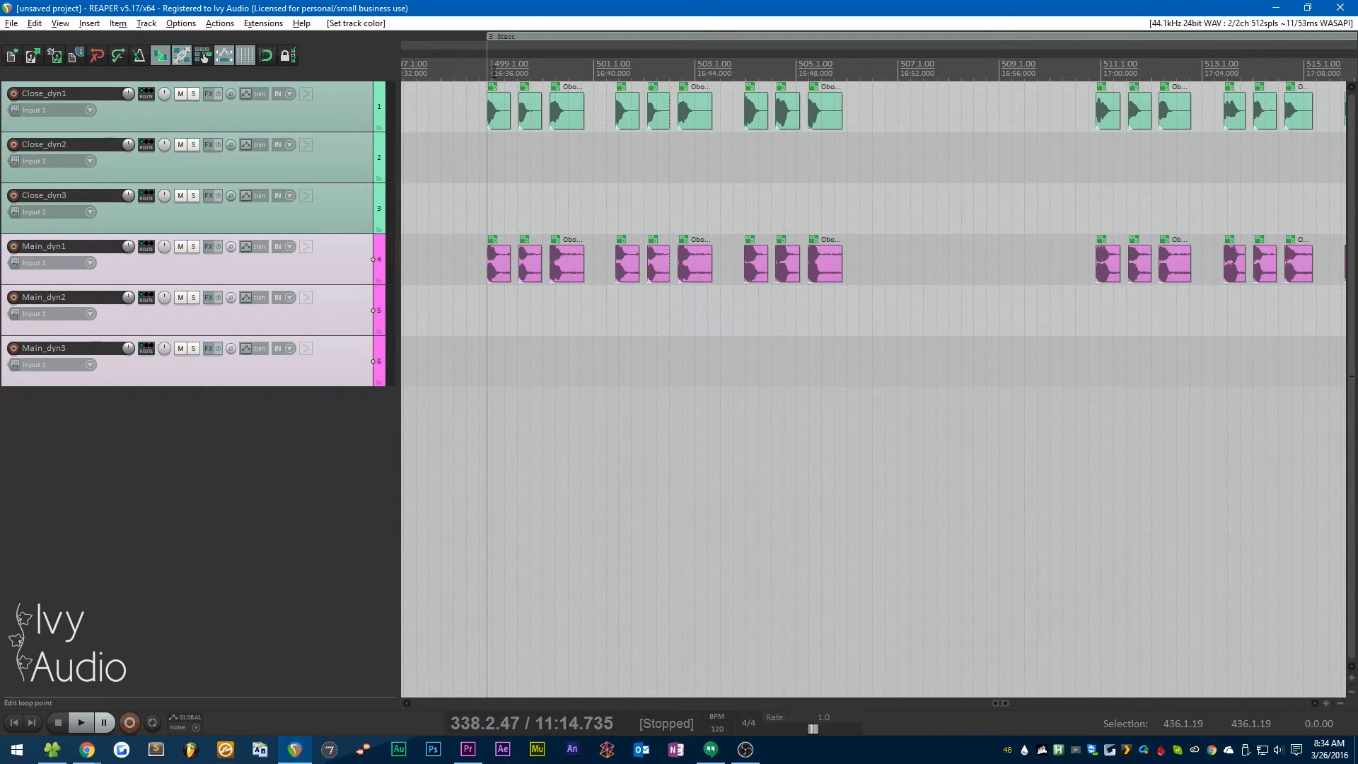
pyautogui.click(487, 65)
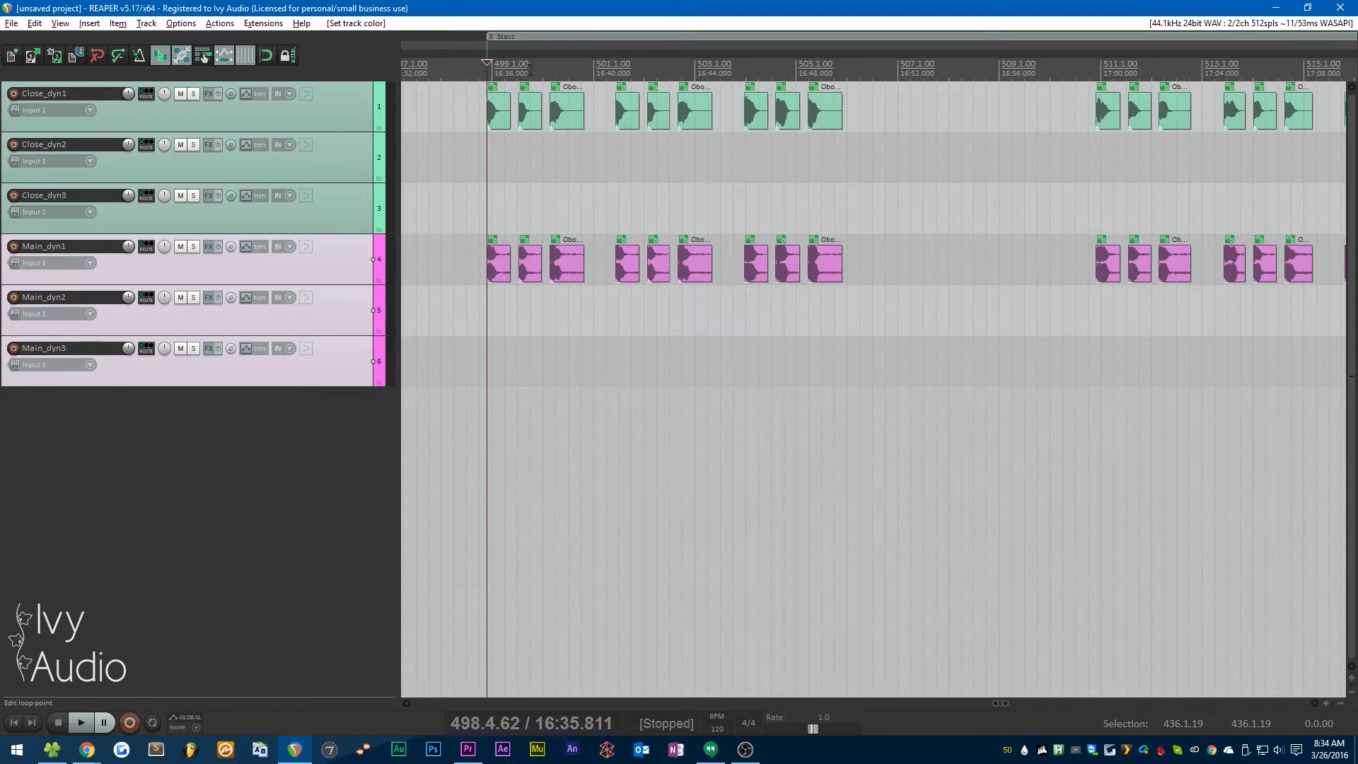
pyautogui.press('space')
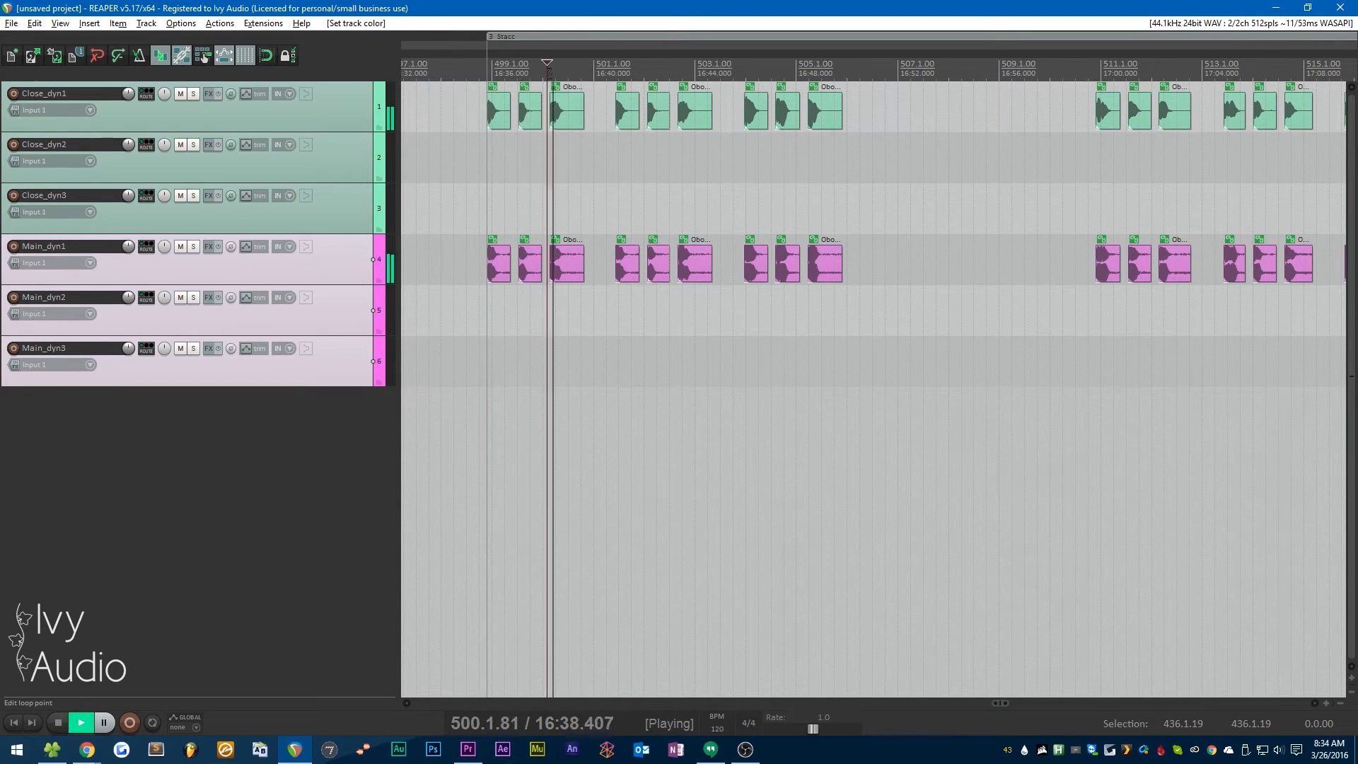
pyautogui.press('space')
pyautogui.click(613, 75)
pyautogui.press('space')
pyautogui.press('space')
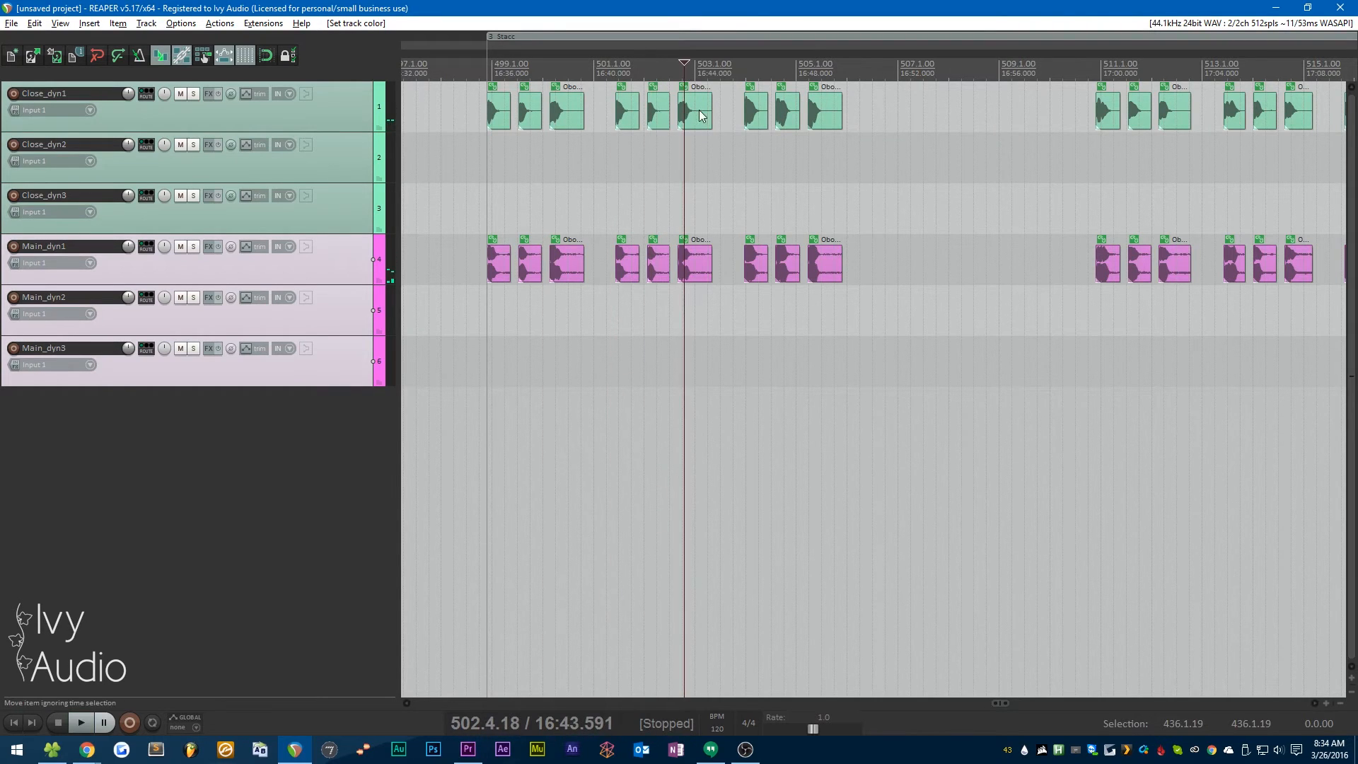
pyautogui.press('space')
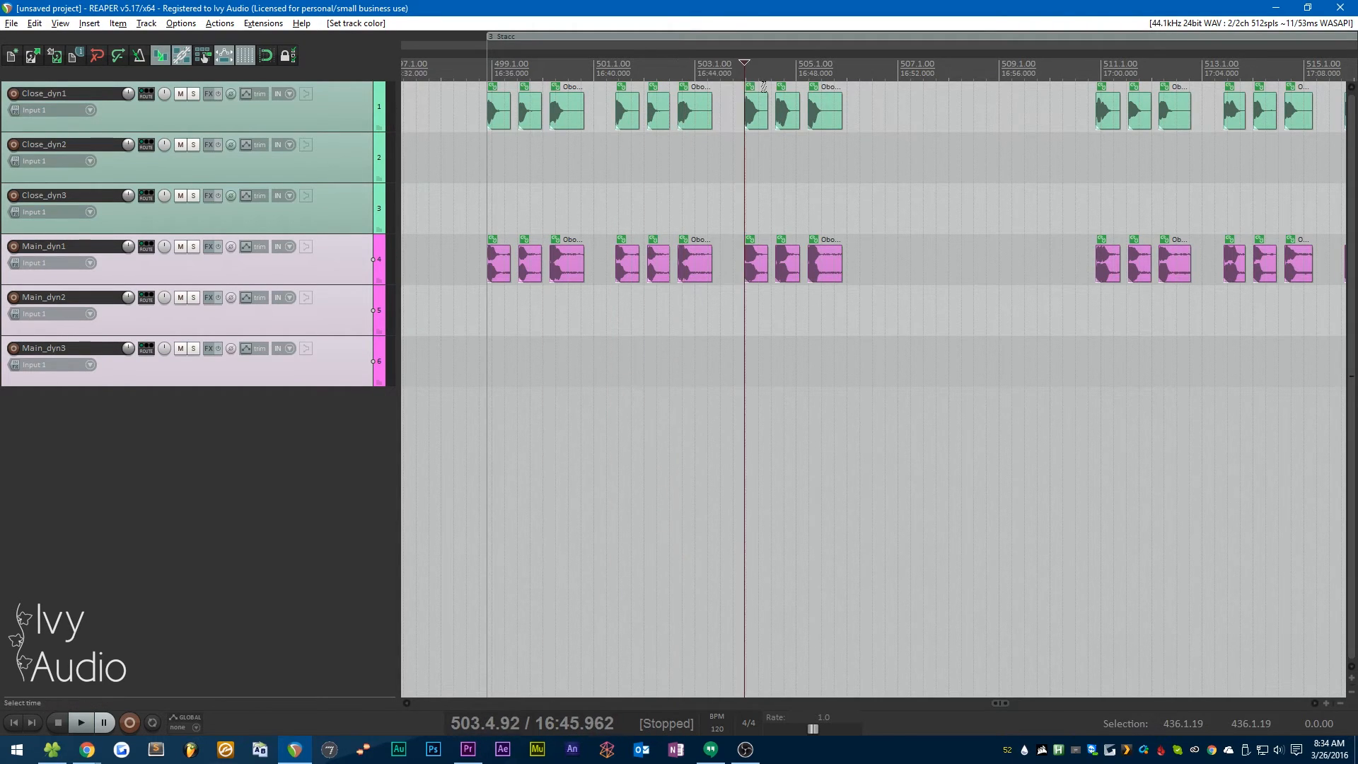
pyautogui.press('space')
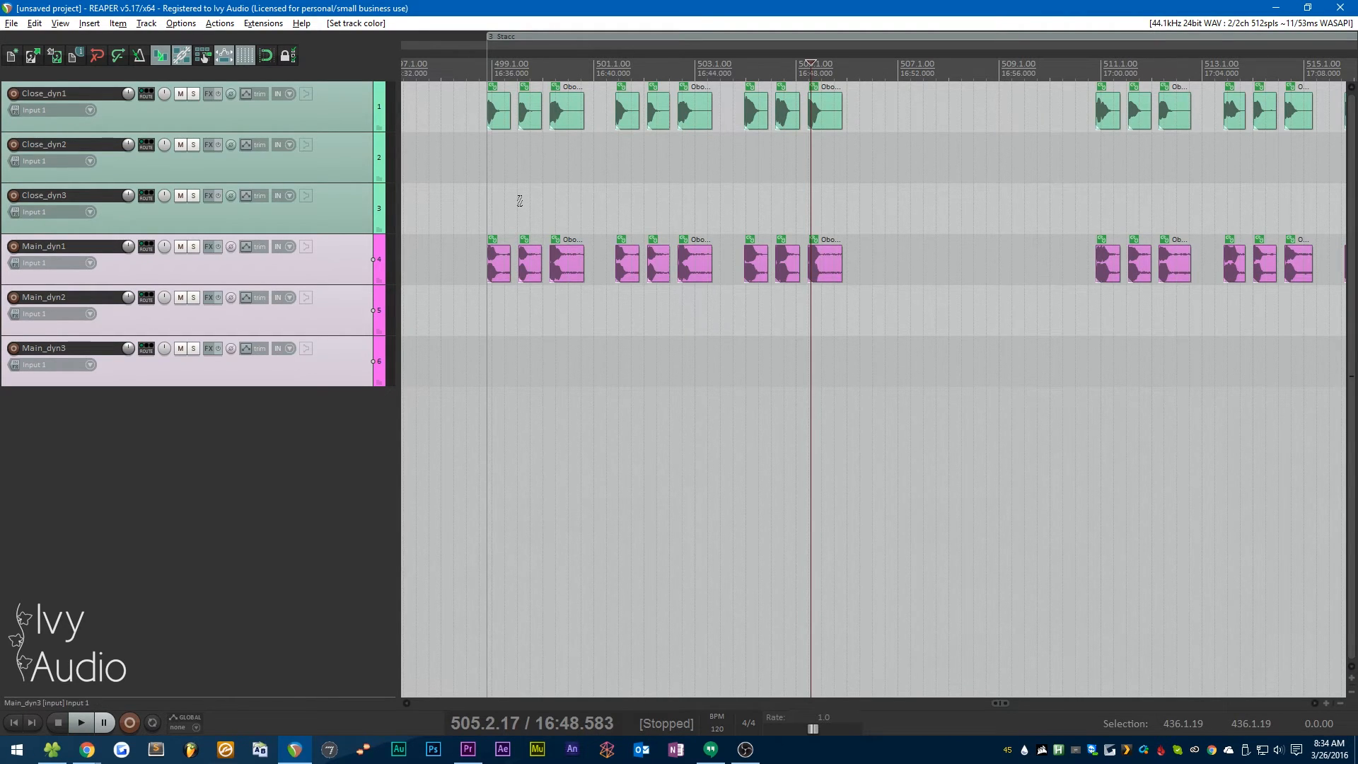
pyautogui.scroll(-5, 501, 185)
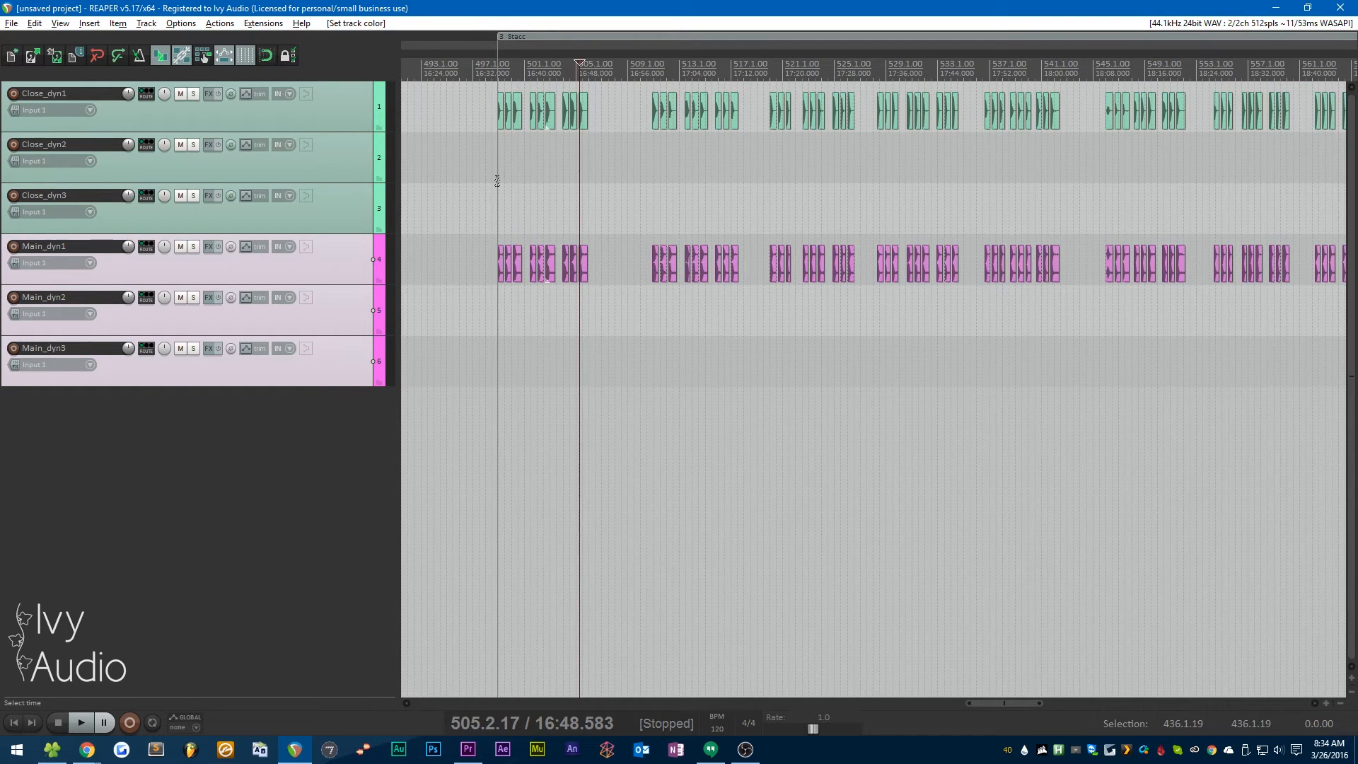
pyautogui.scroll(3, 511, 163)
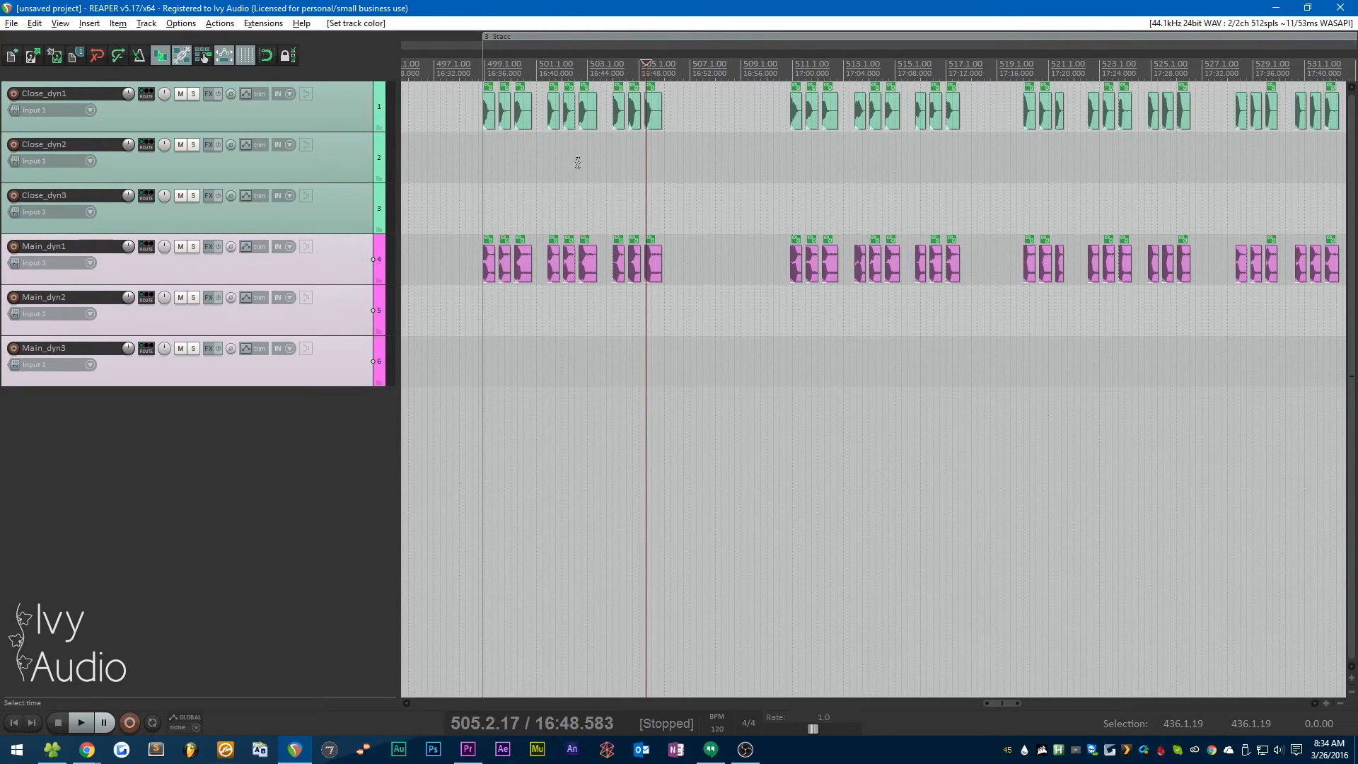
# Step: Skip-select every third Stacc note on Close_dyn1 from the first one, using skip step 3 and offset 0
pyautogui.scroll(3, 503, 120)
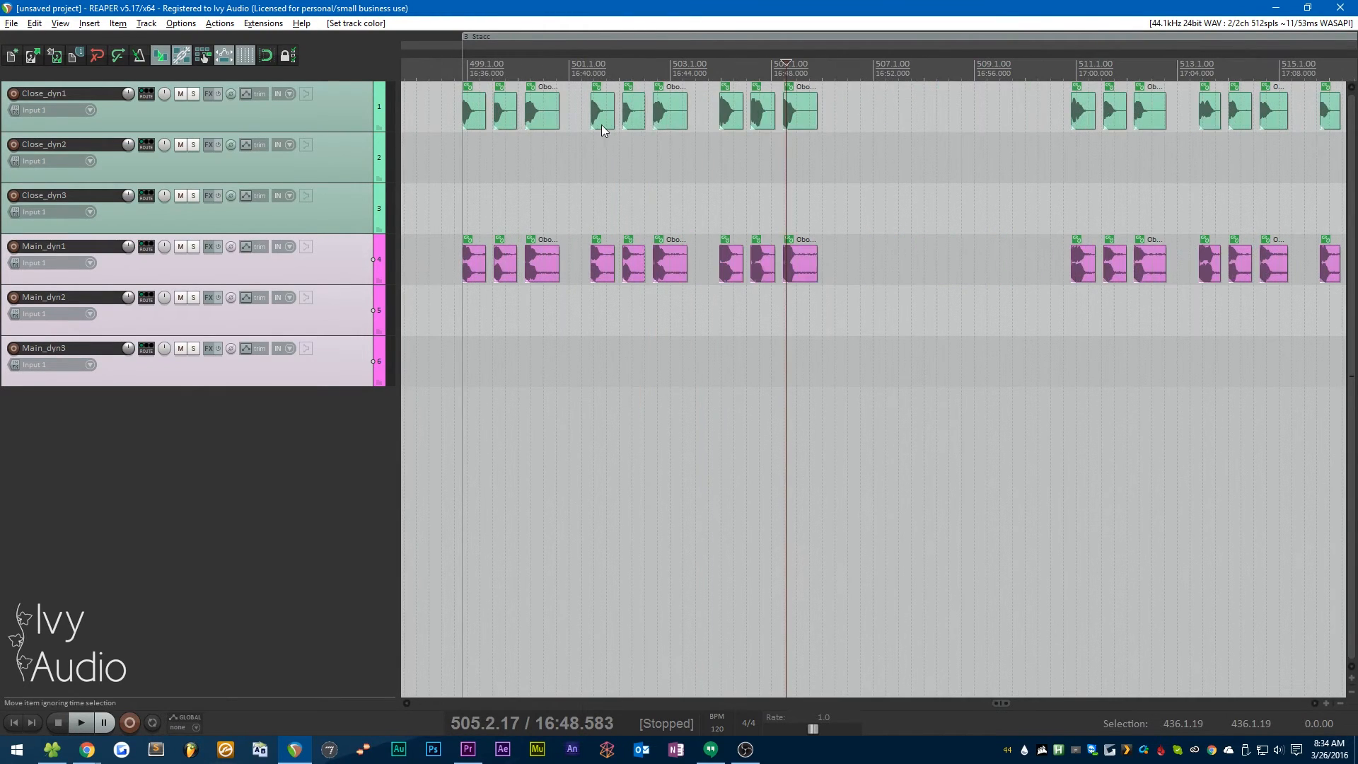
pyautogui.click(463, 70)
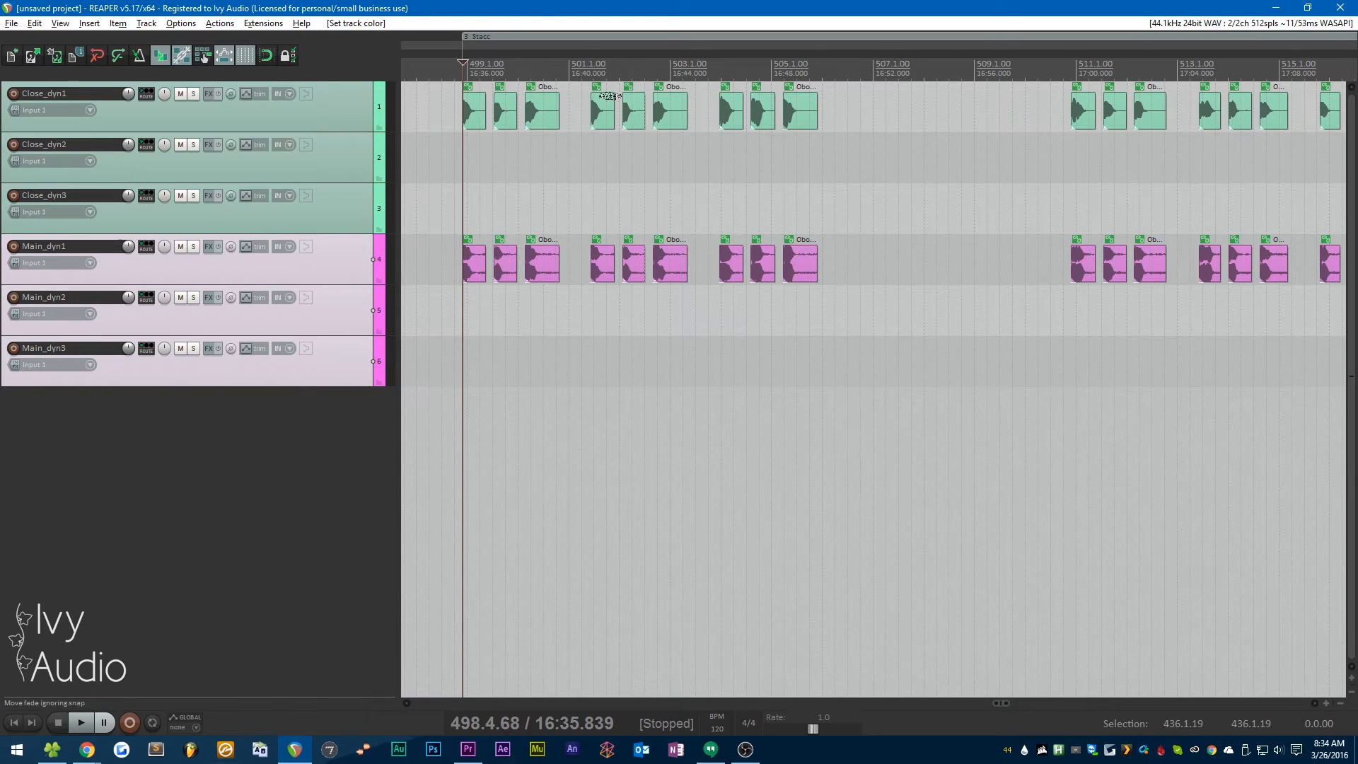
pyautogui.scroll(-6, 558, 201)
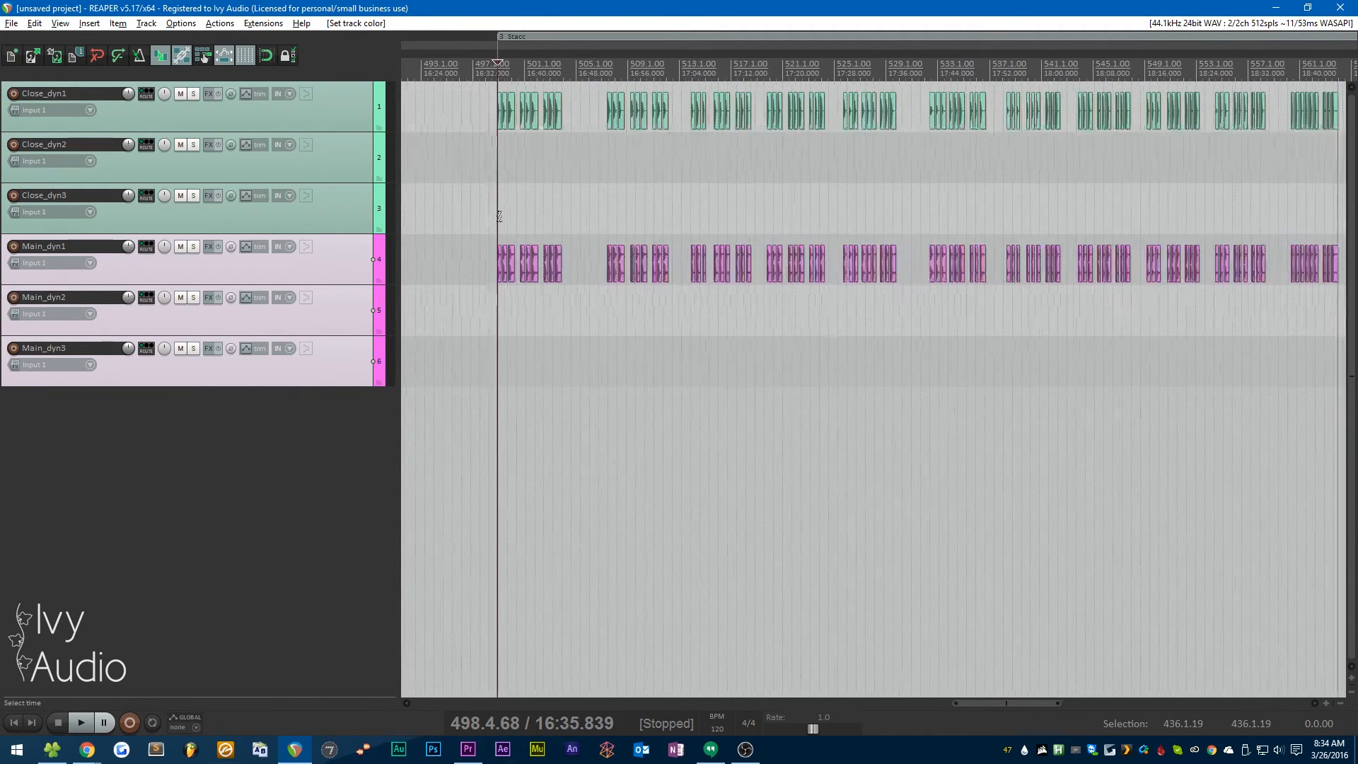
pyautogui.moveTo(1138, 191); pyautogui.dragTo(493, 104)
pyautogui.hotkey('ctrl', 'alt', 's')
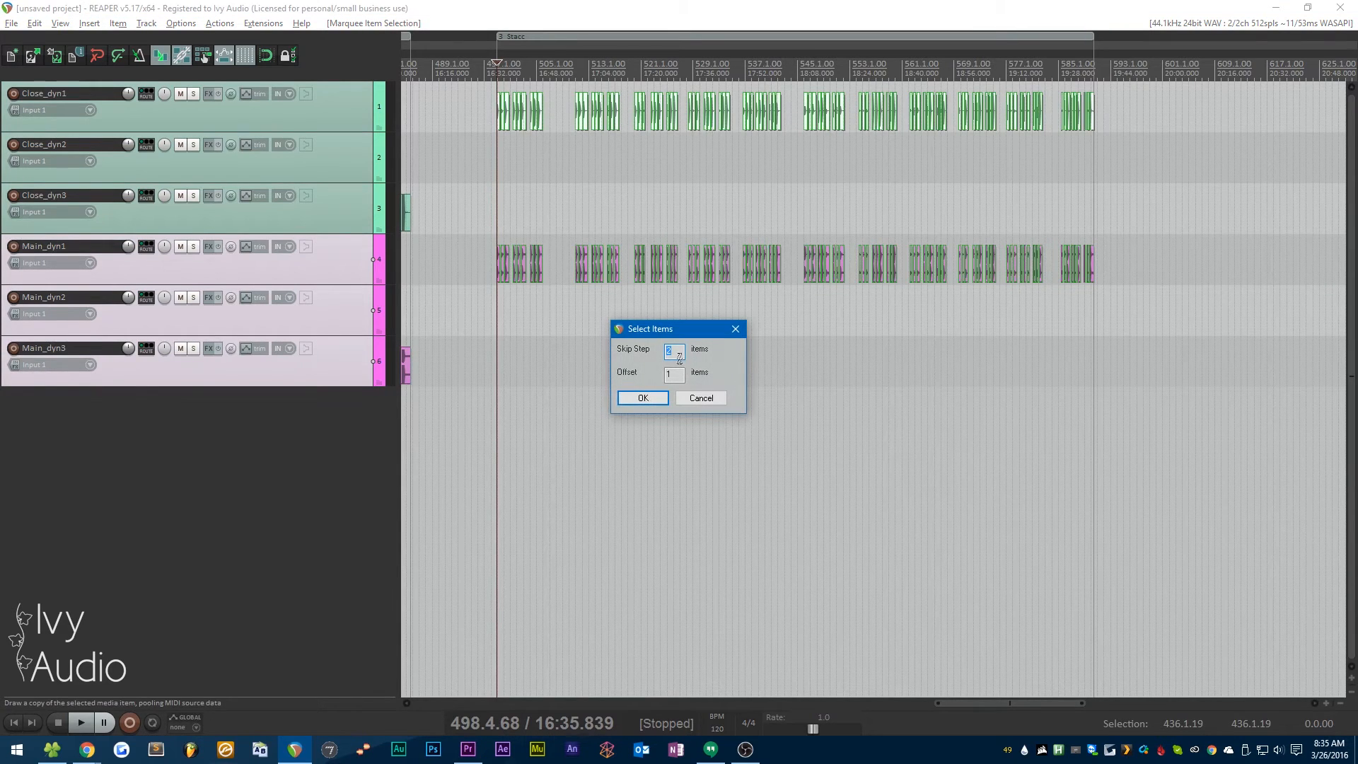
pyautogui.write('3')
pyautogui.scroll(4, 509, 121)
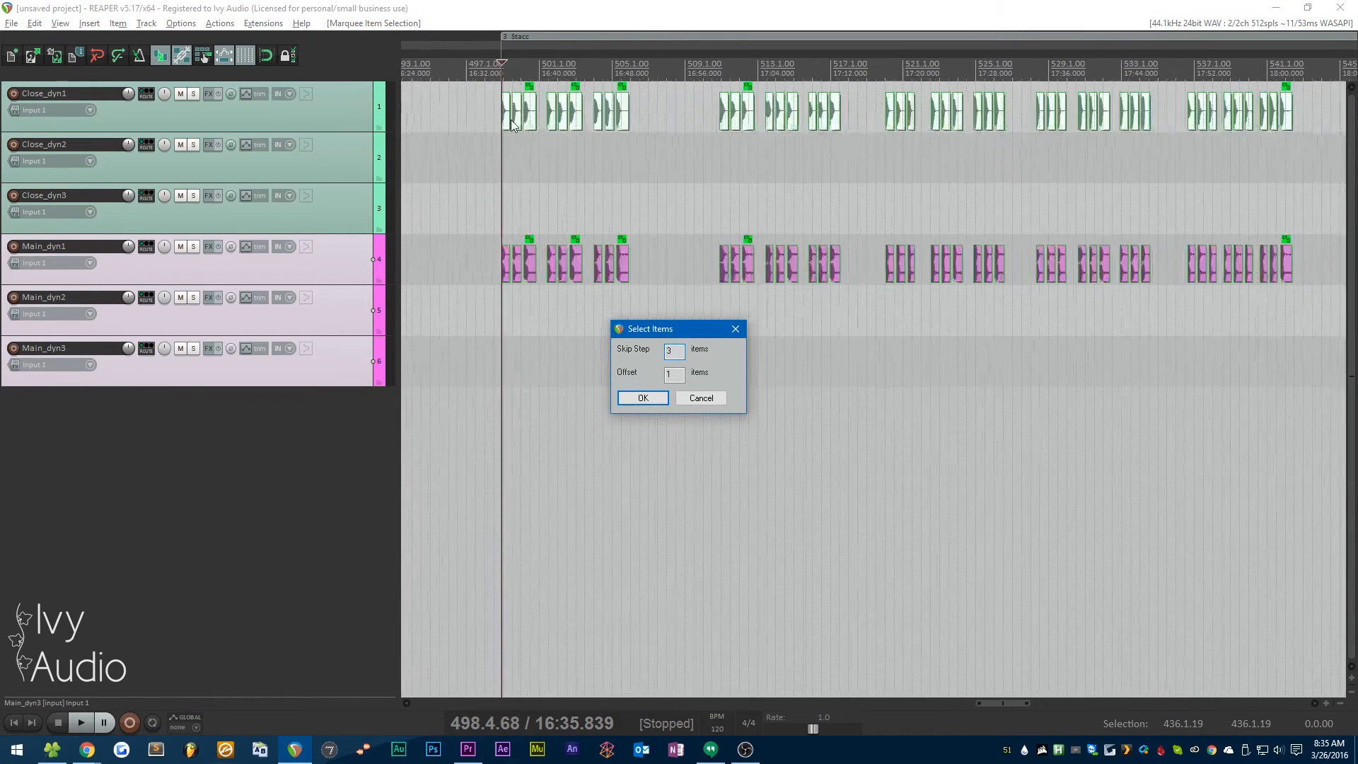
pyautogui.moveTo(677, 377); pyautogui.dragTo(586, 379)
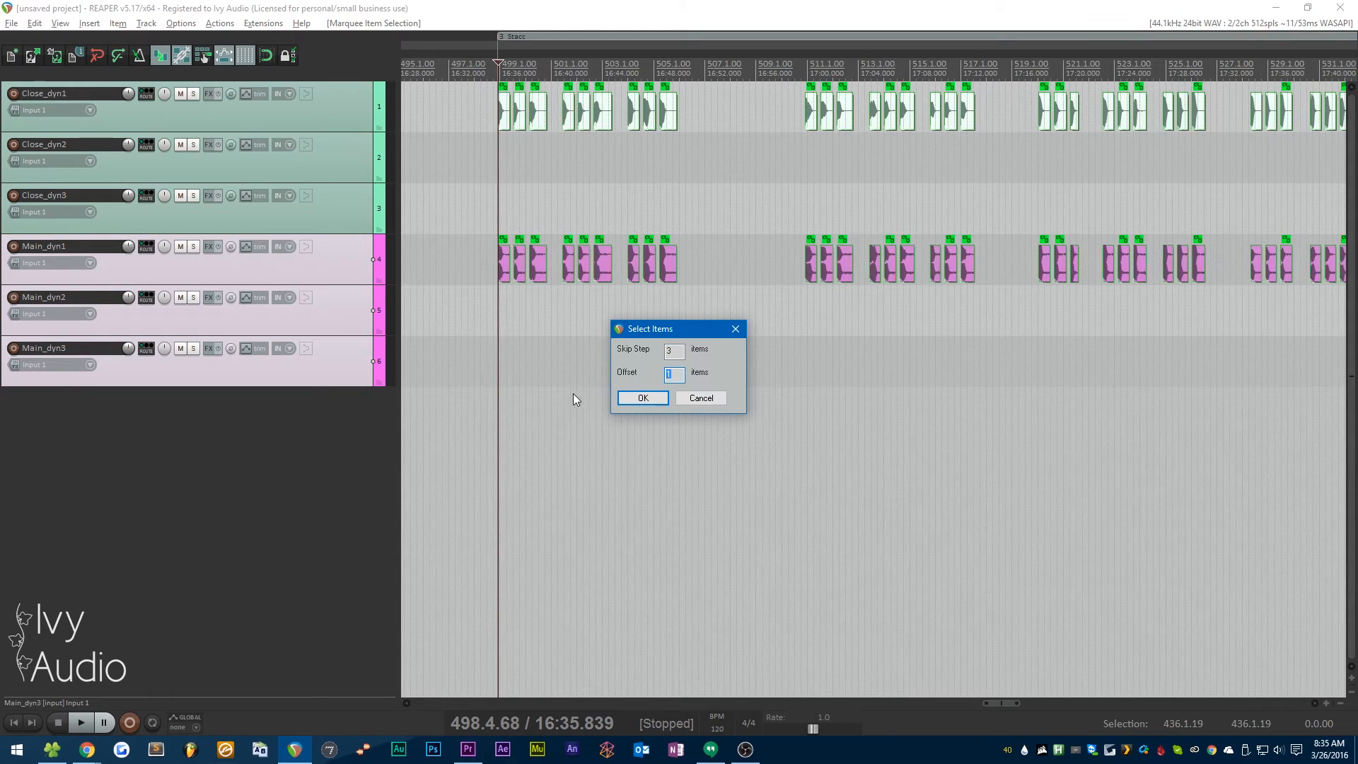
pyautogui.write('0')
pyautogui.click(643, 398)
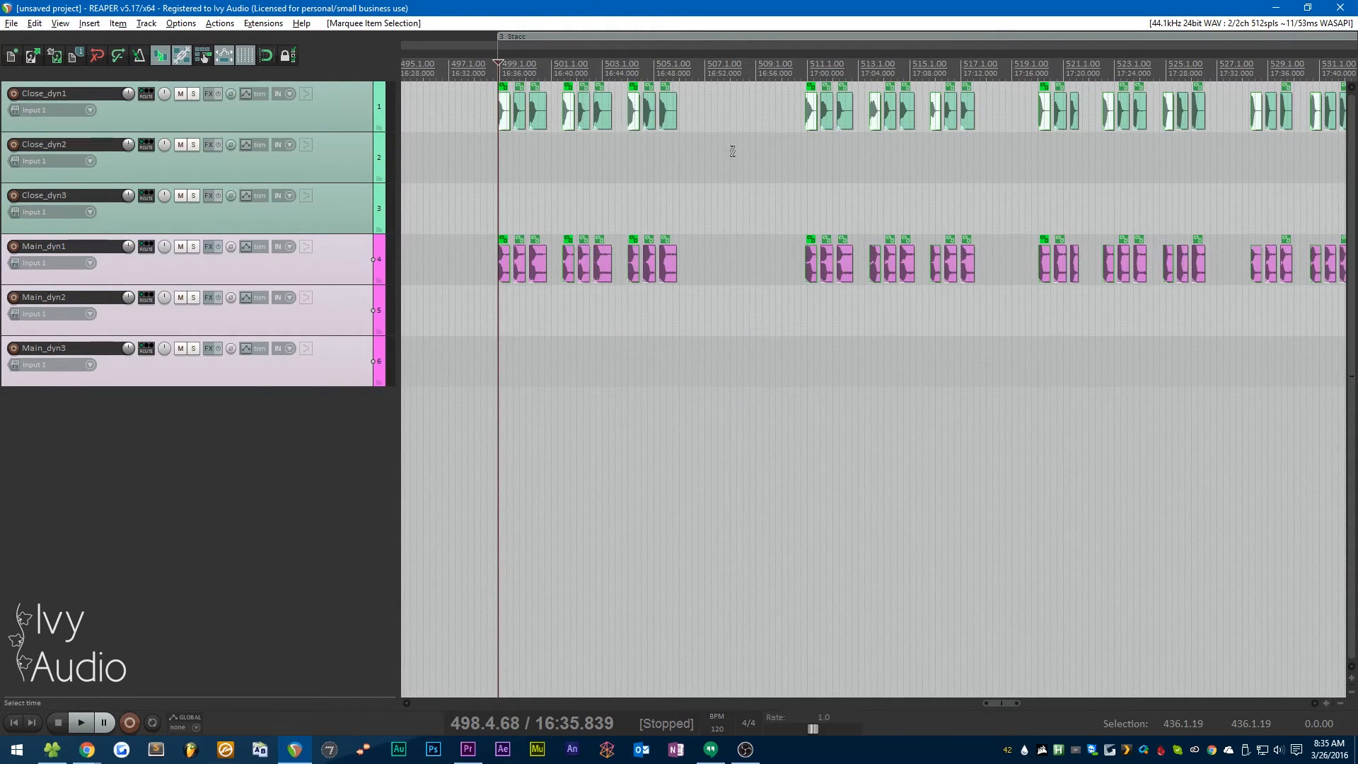
# Step: Move the selected Stacc notes and their grouped Main_dyn1 items into the empty timeline past the end of the Stacc region
pyautogui.scroll(-5, 513, 167)
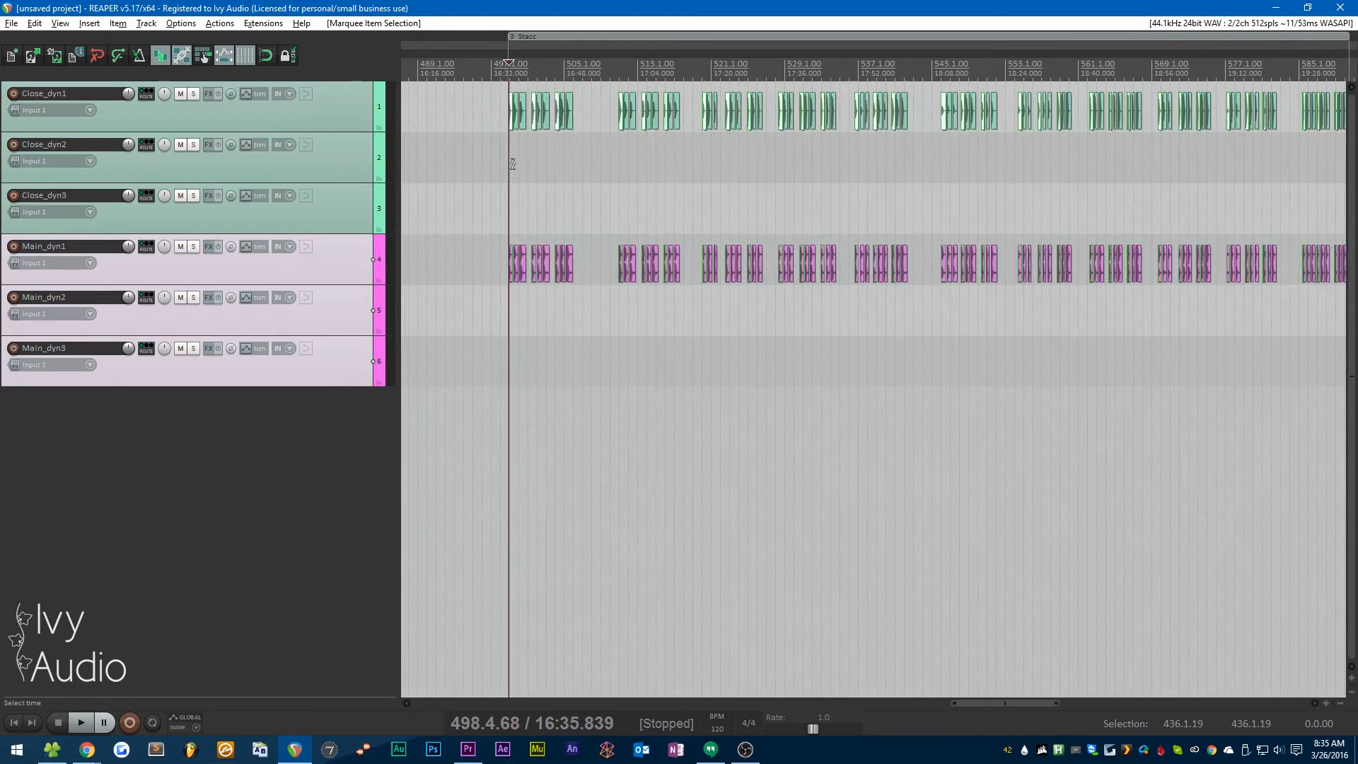
pyautogui.scroll(2, 986, 138)
pyautogui.scroll(3, 874, 132)
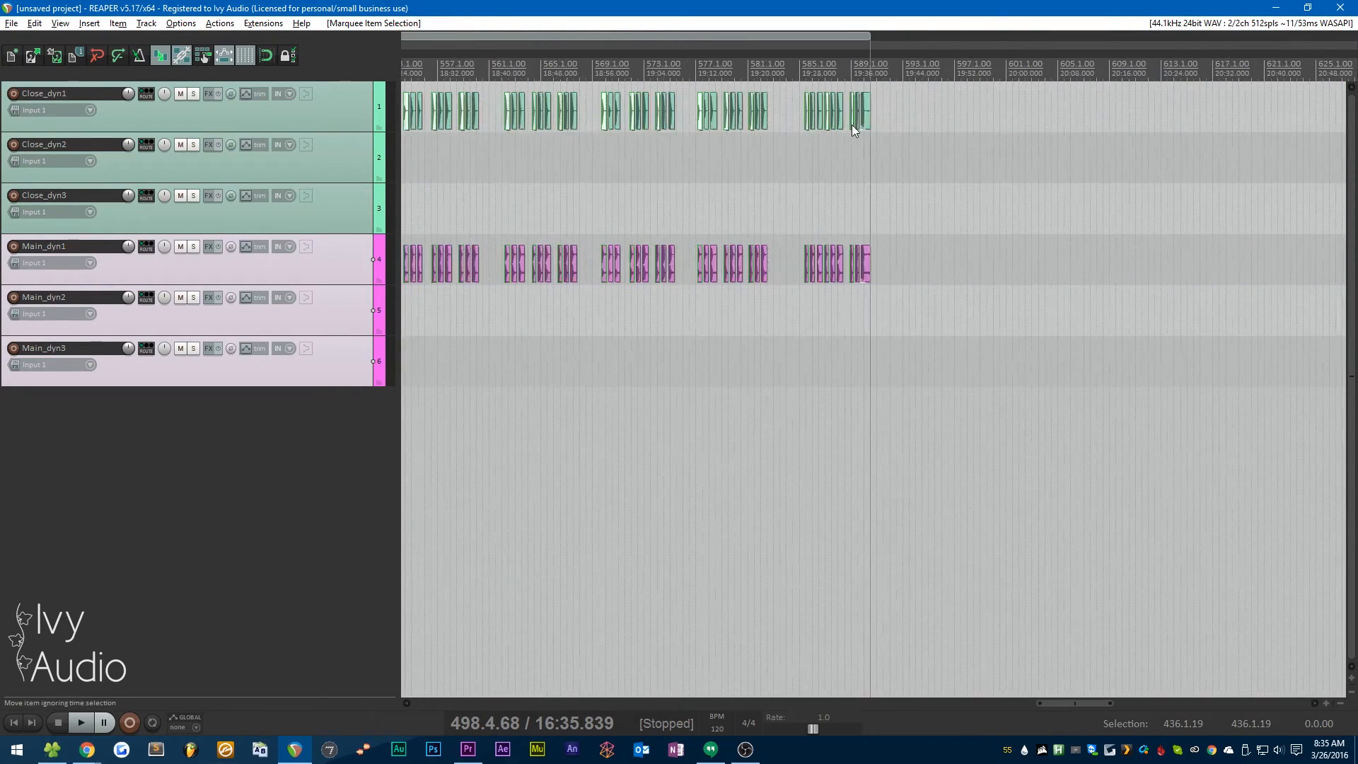
pyautogui.moveTo(854, 120); pyautogui.dragTo(1306, 99)
pyautogui.scroll(-5, 855, 194)
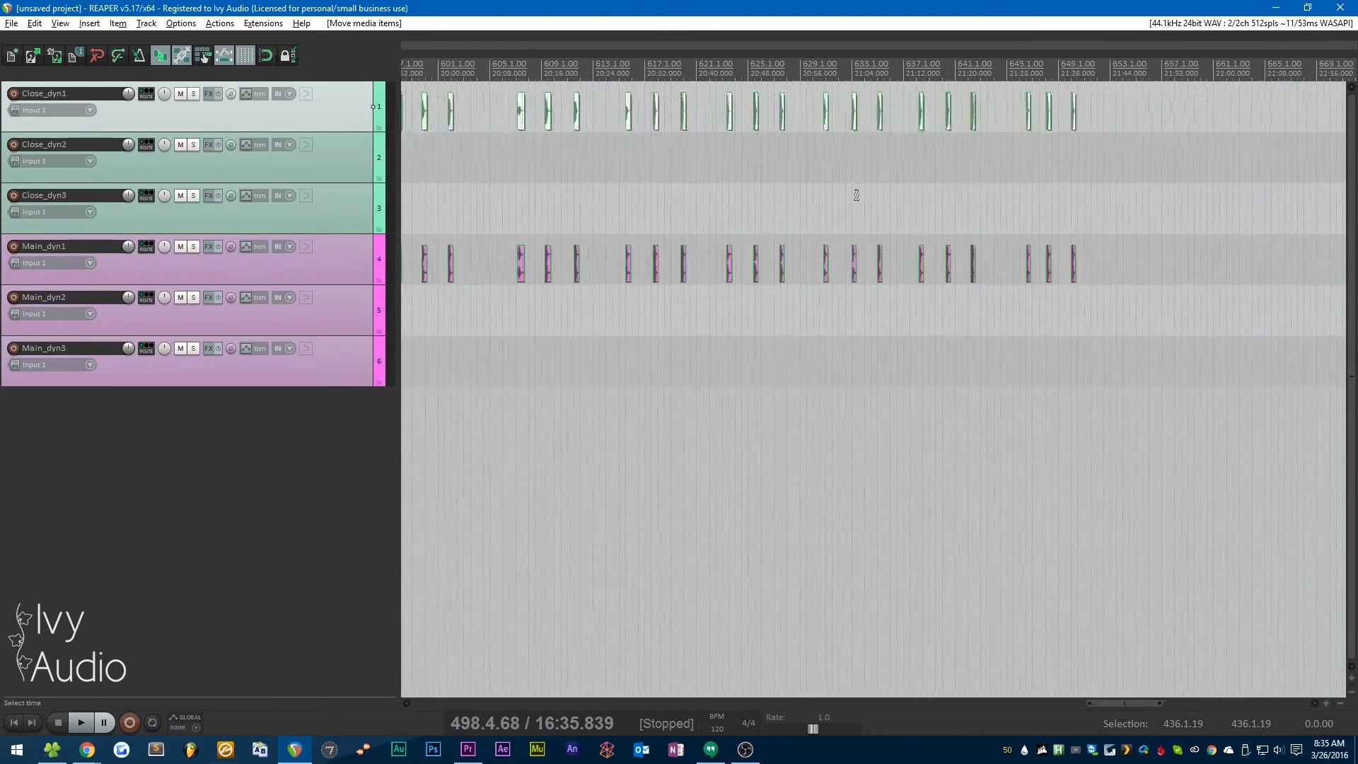
pyautogui.moveTo(740, 120); pyautogui.dragTo(908, 121)
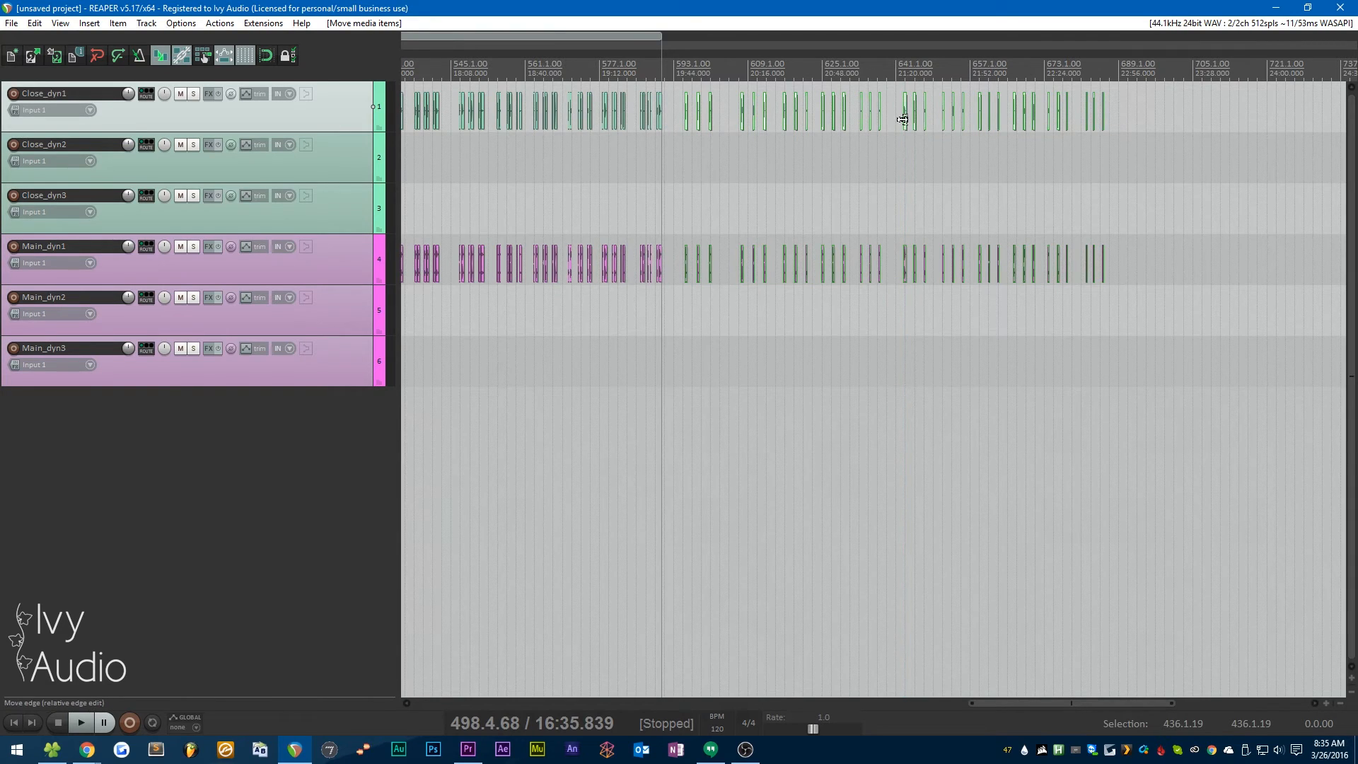
# Step: Create a region around the moved first-repetition notes and name it Staa_rr1
pyautogui.hotkey('alt', 'r')
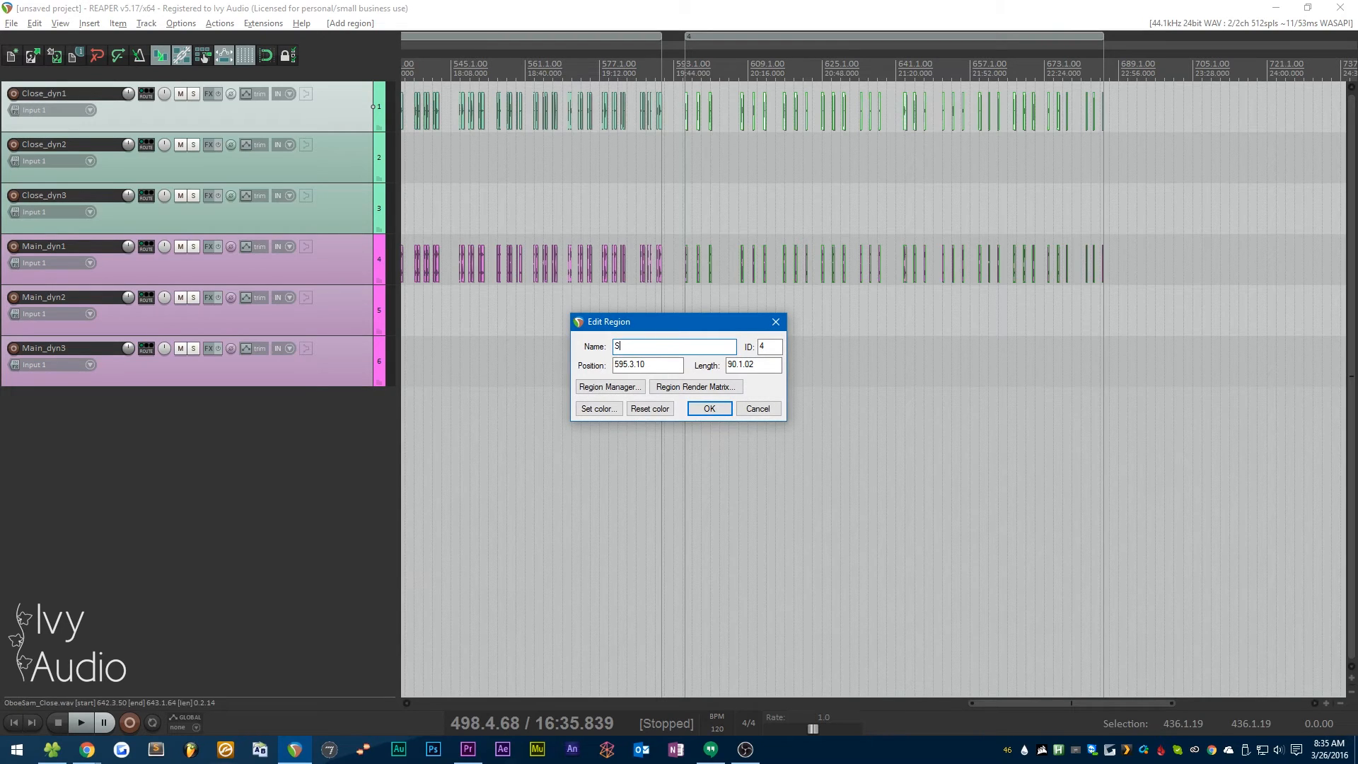
pyautogui.write('Staa_rr1')
pyautogui.press('Return')
# Step: Skip-select every second remaining Stacc note on Close_dyn1 with skip step 2 and offset 0, and move them with their grouped items past the Staa_rr1 region
pyautogui.hscroll(-5, 903, 120)
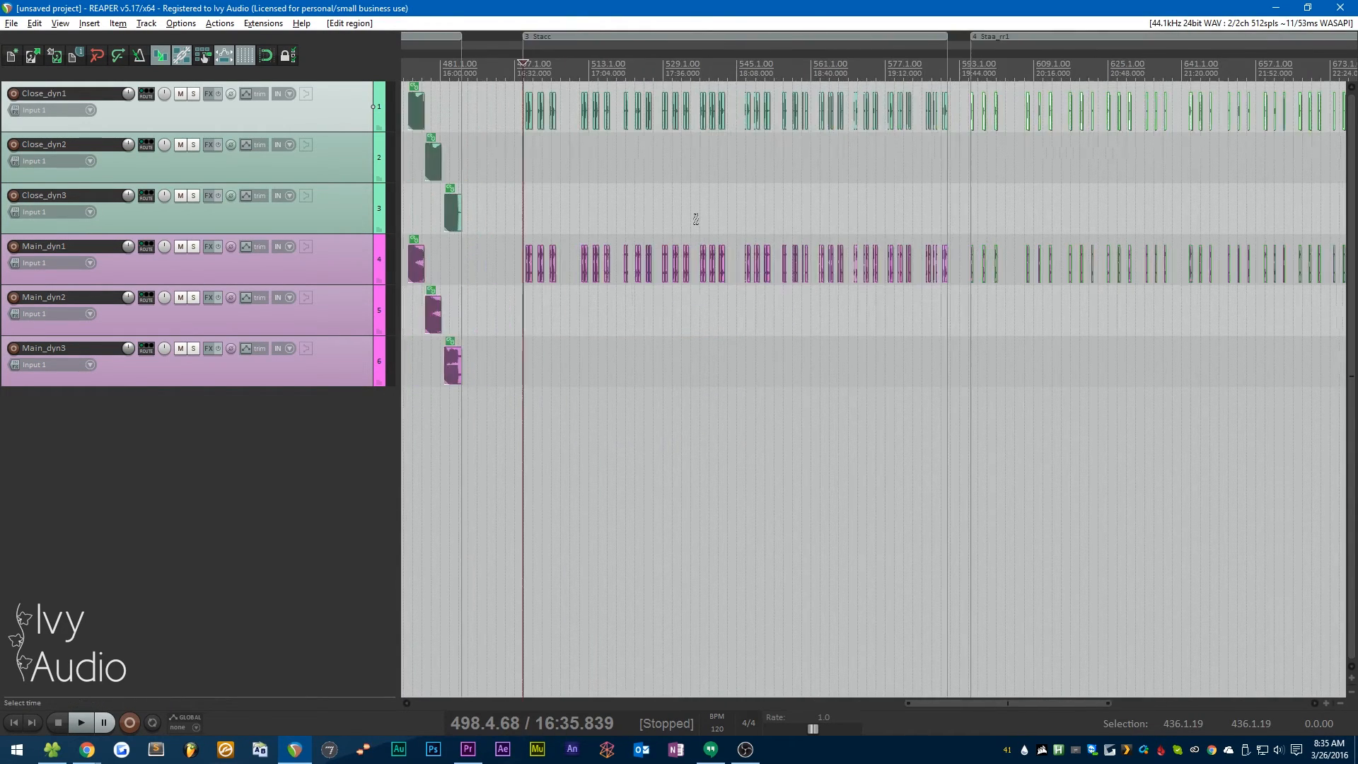
pyautogui.moveTo(927, 149); pyautogui.dragTo(522, 110)
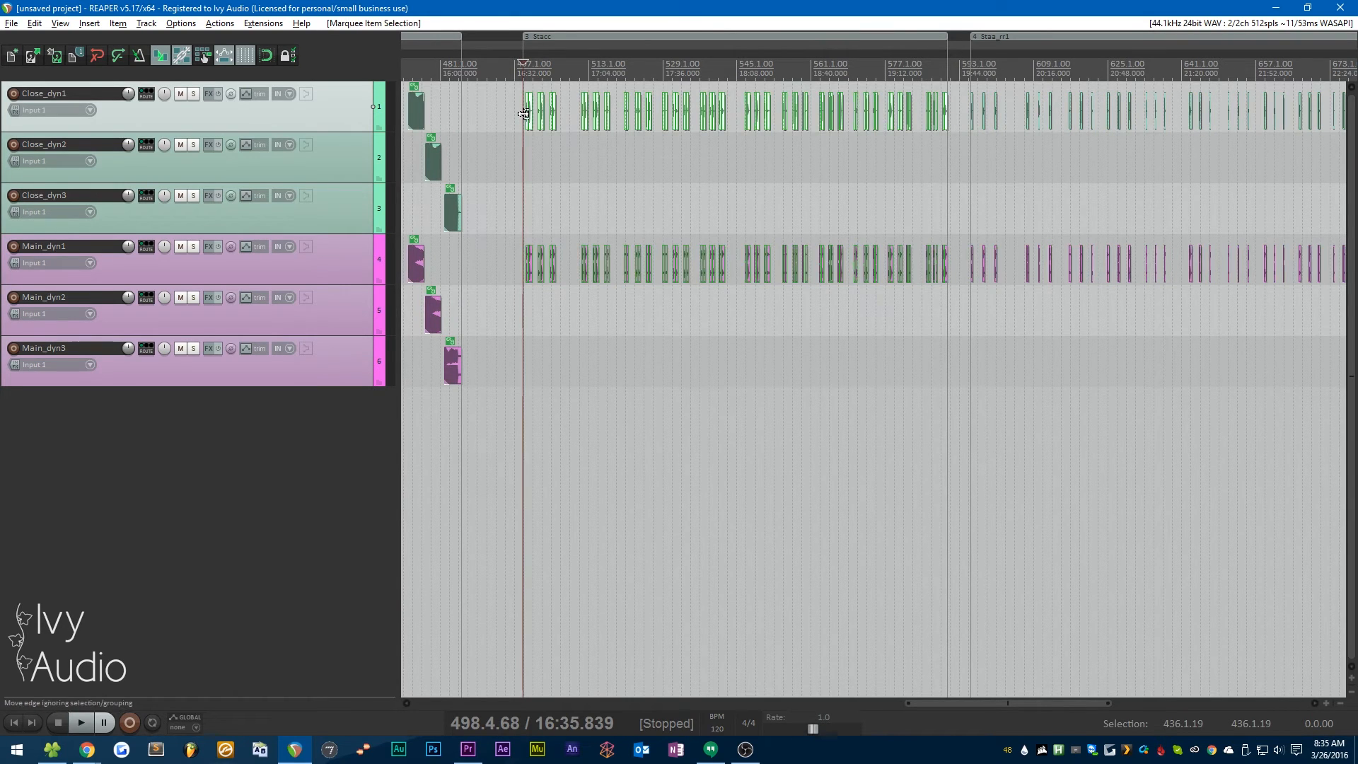
pyautogui.hotkey('shift', 's')
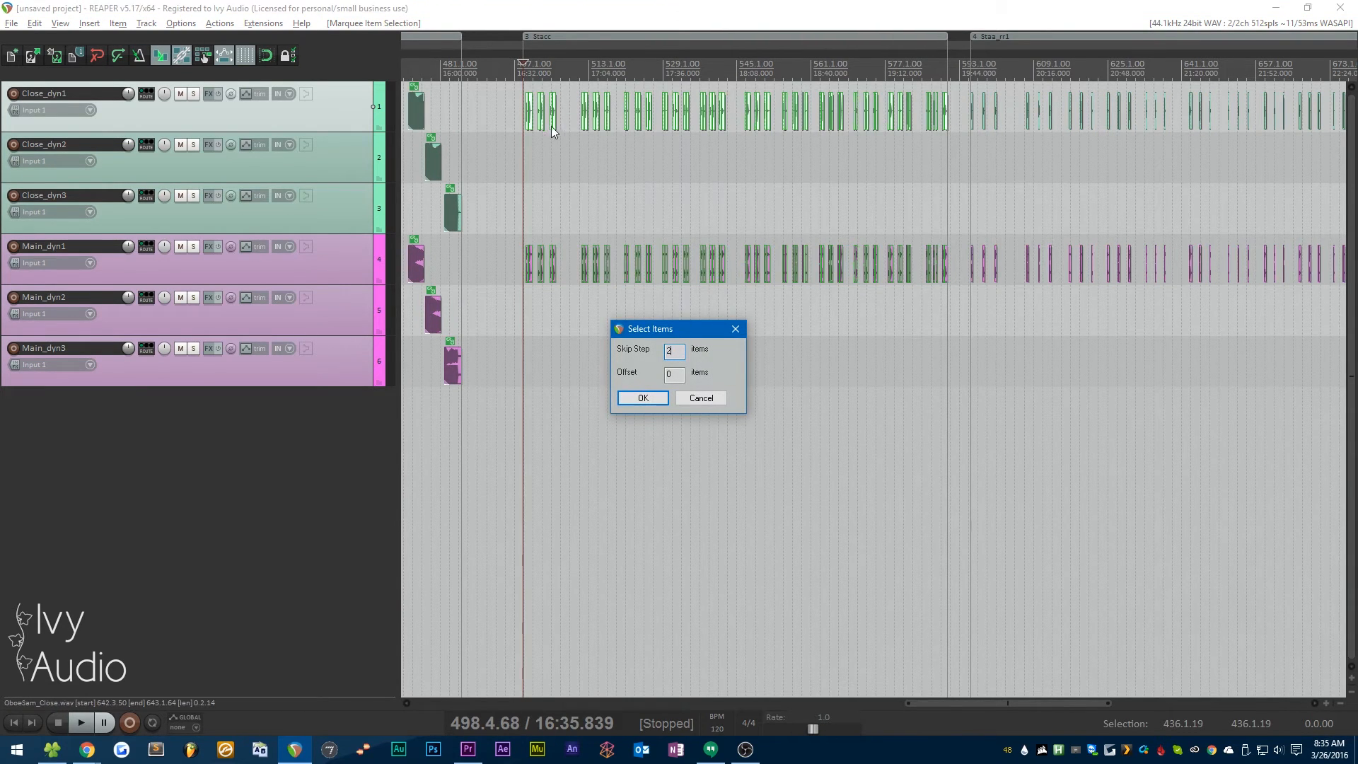
pyautogui.scroll(6, 553, 129)
pyautogui.click(643, 398)
pyautogui.scroll(-8, 725, 118)
pyautogui.moveTo(725, 118); pyautogui.dragTo(1135, 102)
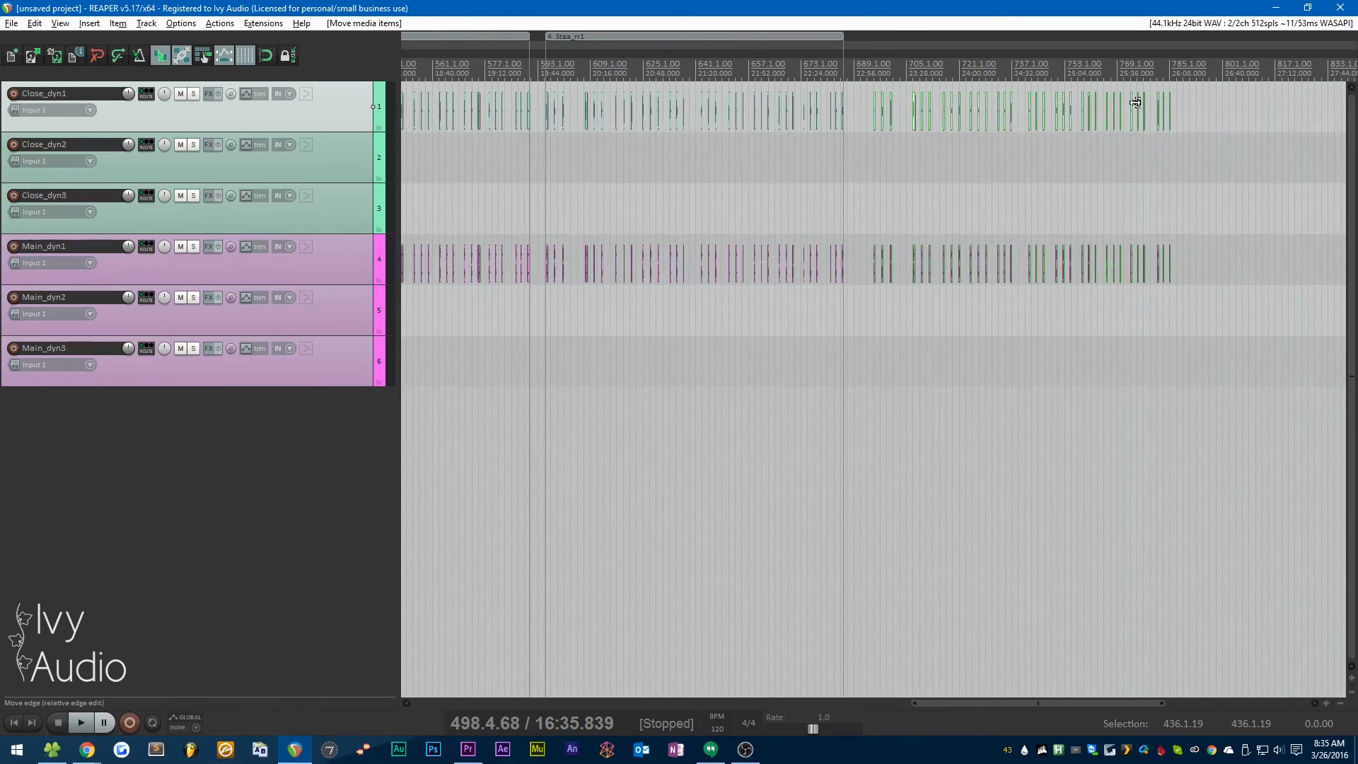
# Step: Create a region around the moved second-repetition notes and name it Stacc_rr2
pyautogui.hotkey('shift', 'r')
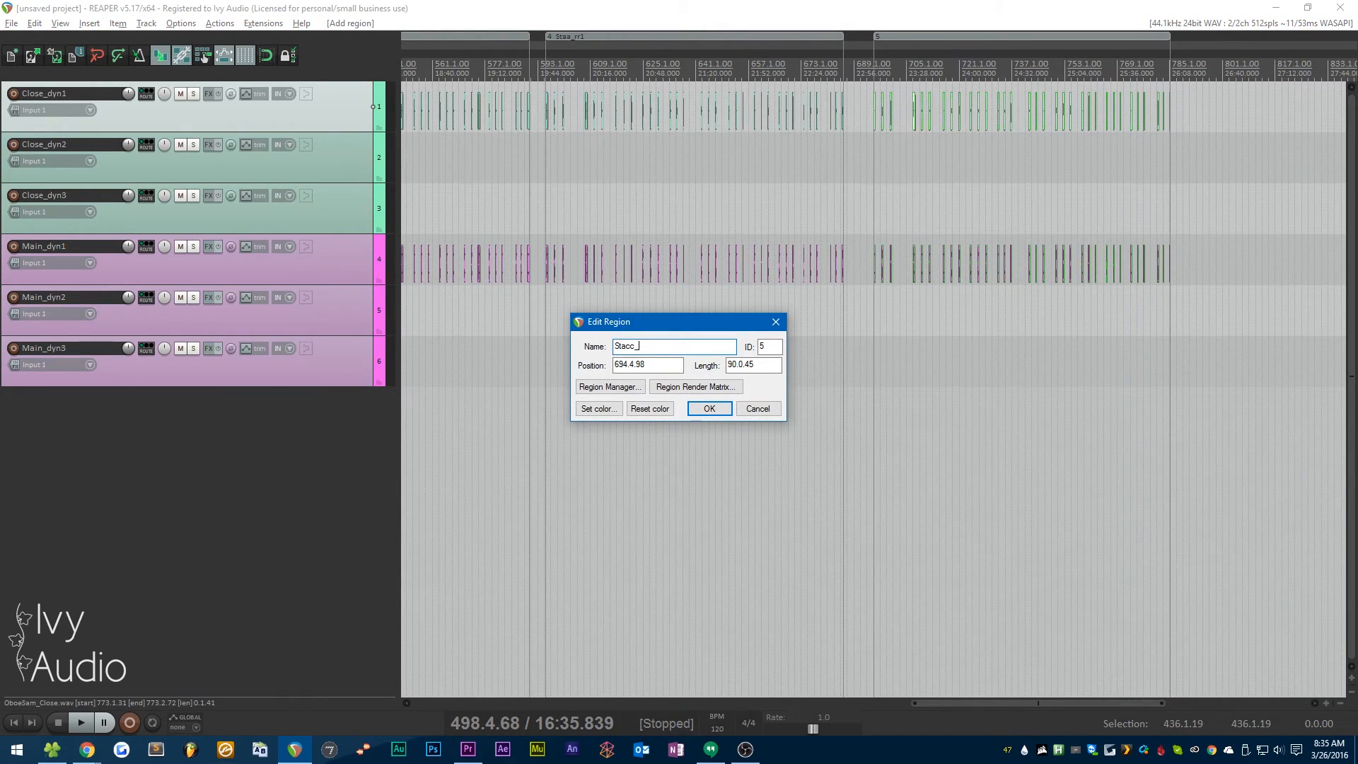
pyautogui.write('Stacc_rr2')
pyautogui.press('Return')
# Step: Rename the original Stacc region holding the remaining notes as Stacc_rr3
pyautogui.scroll(-3, 1061, 187)
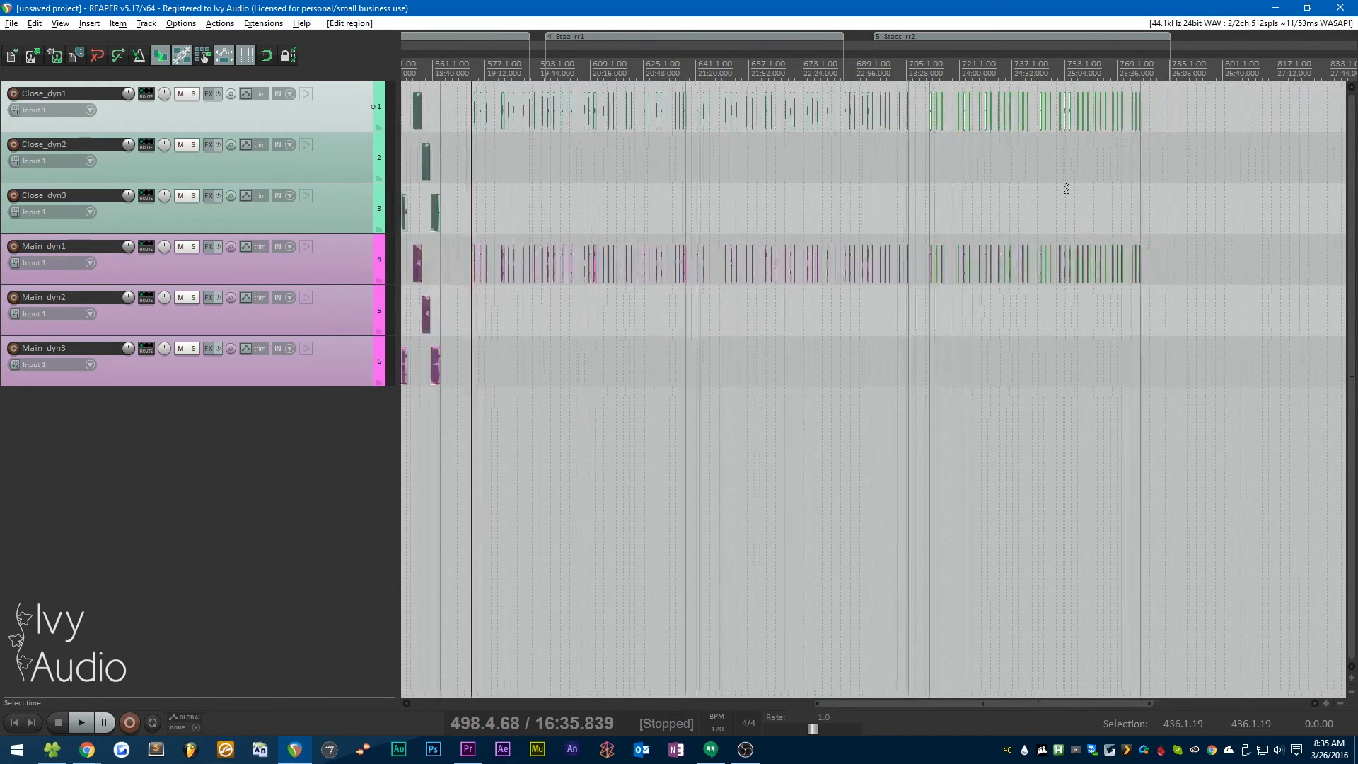
pyautogui.rightClick(655, 34)
pyautogui.click(682, 45)
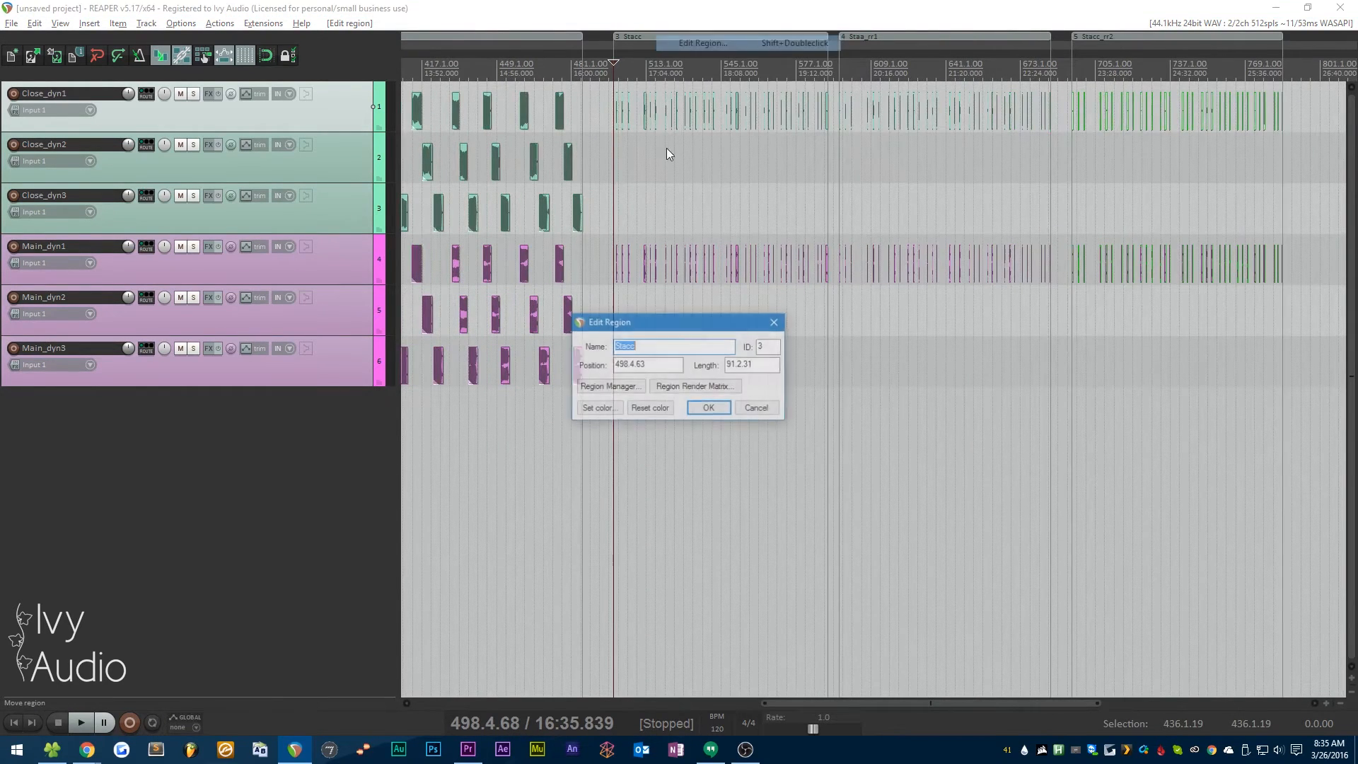
pyautogui.write('Stacc')
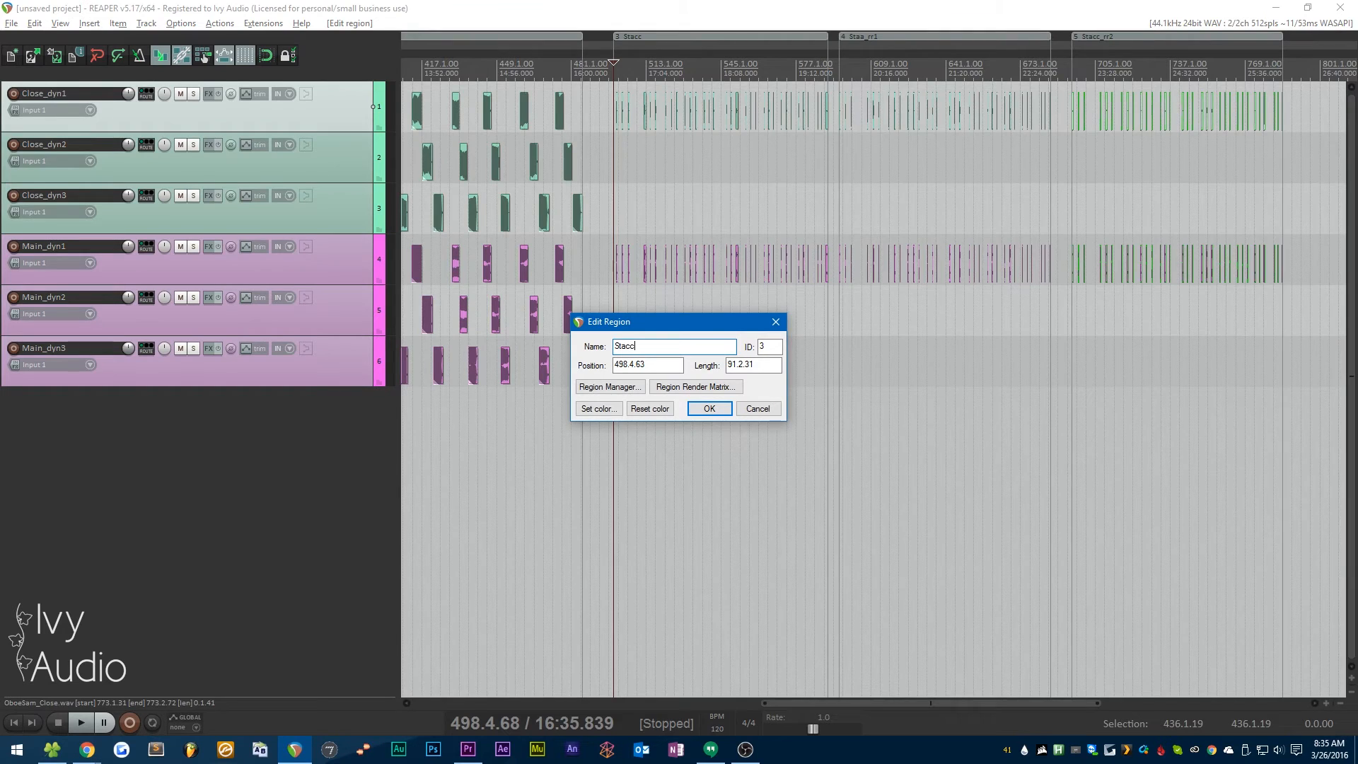
pyautogui.write('_rr3')
pyautogui.press('Return')
# Step: Reorder the staccato regions by moving Stacc_rr3 with its contents behind Stacc_rr2
pyautogui.scroll(-2, 633, 117)
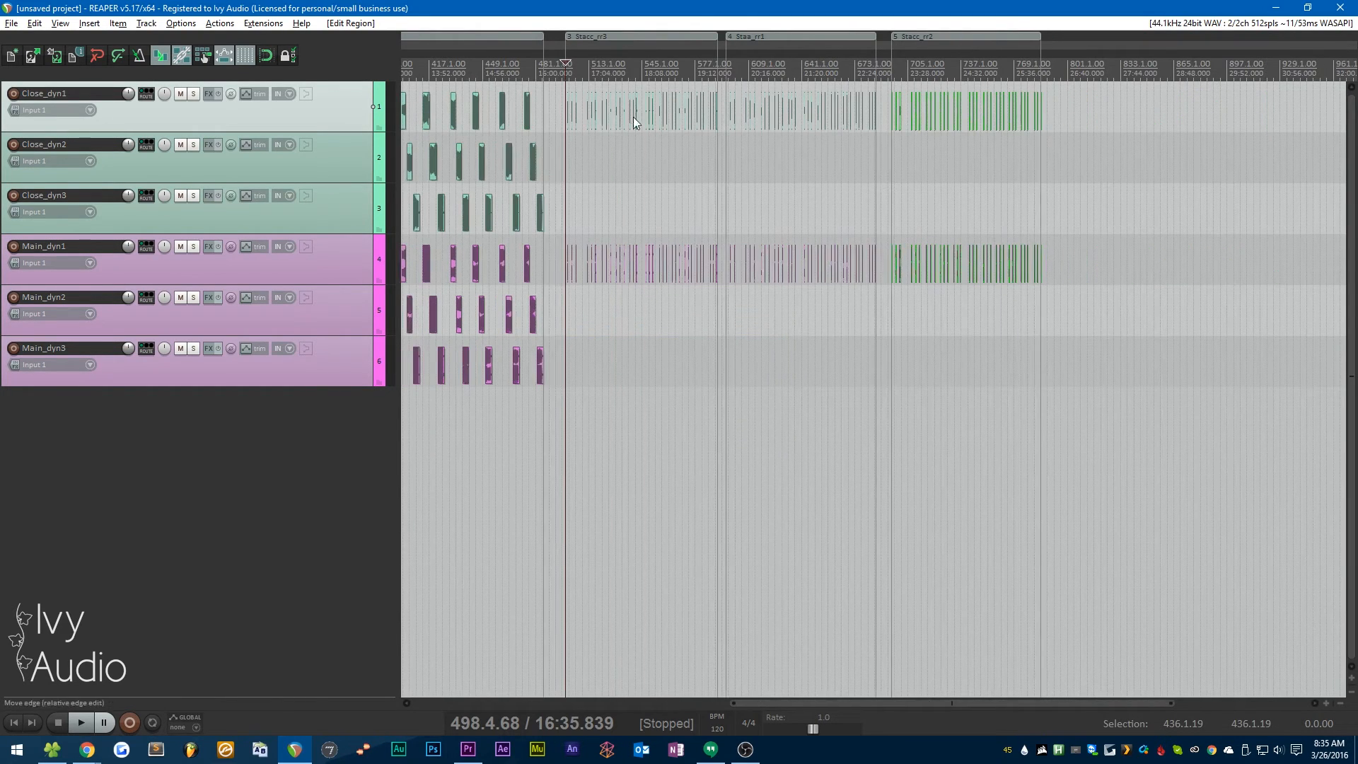
pyautogui.moveTo(611, 39); pyautogui.dragTo(1055, 37)
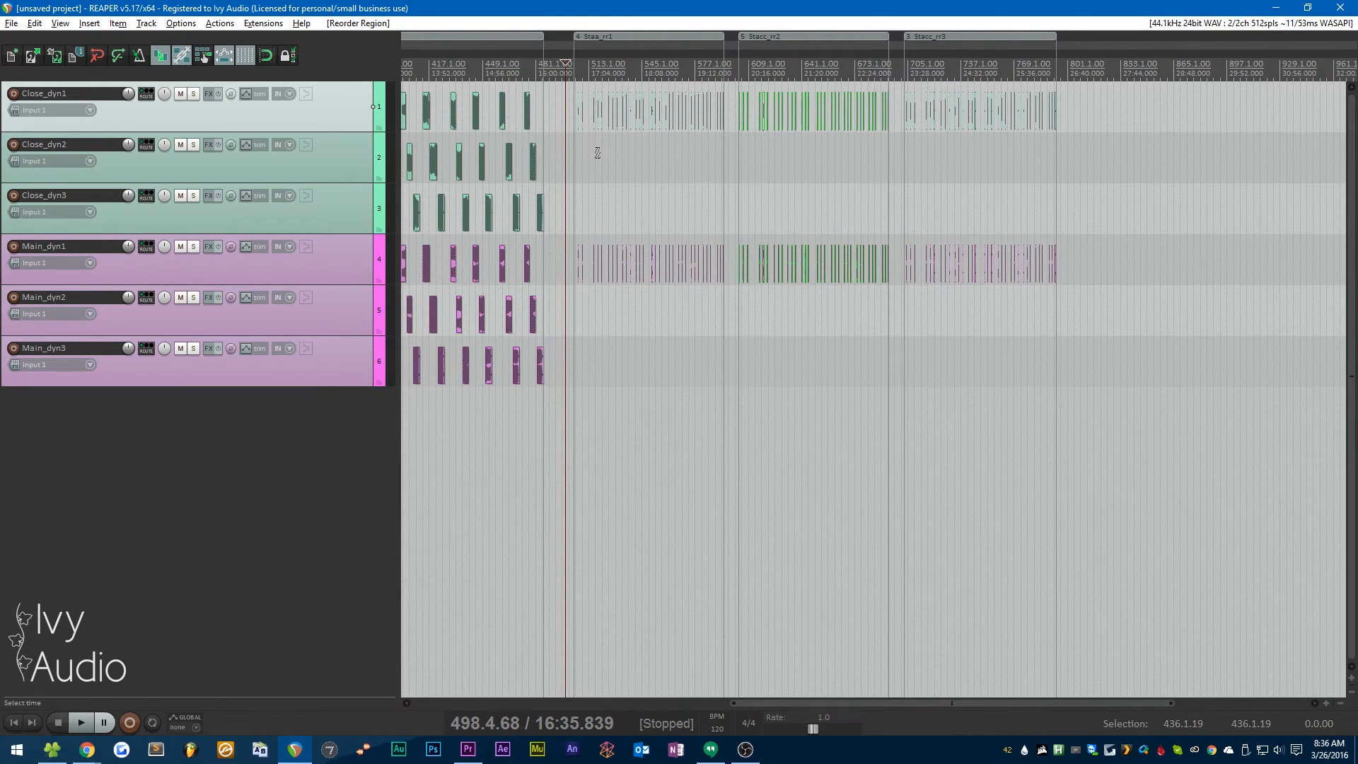
pyautogui.scroll(2, 579, 136)
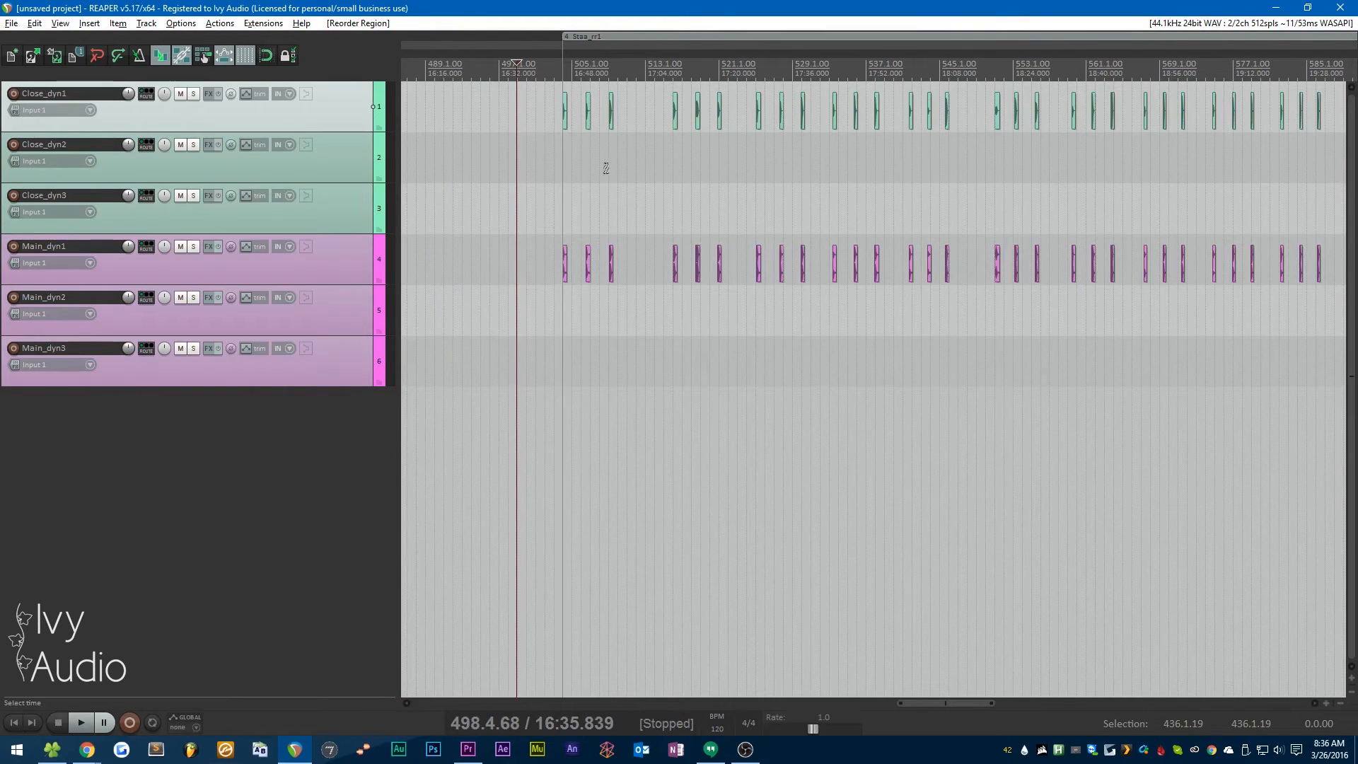
pyautogui.scroll(5, 563, 124)
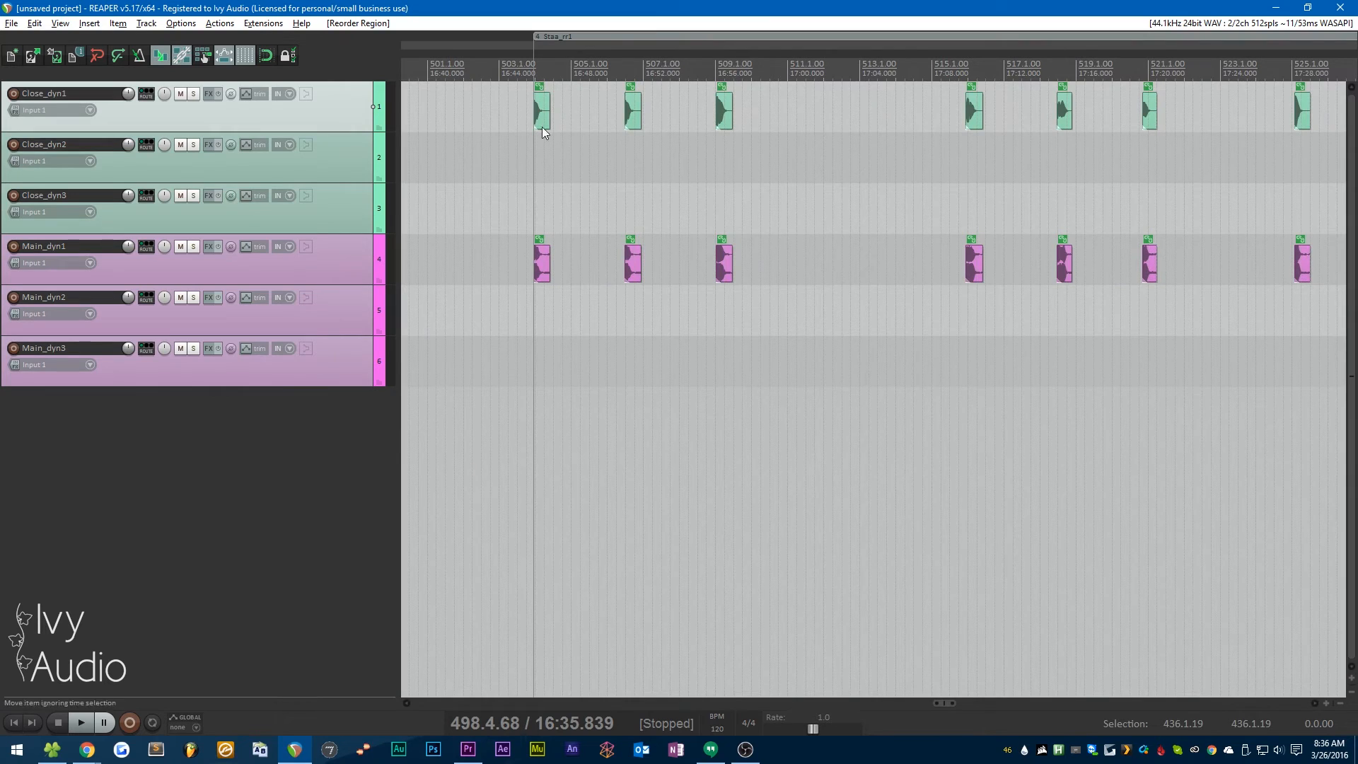
# Step: Select the notes of all three staccato regions on Close_dyn1 and skip-select every third one with skip step 3 and offset 1
pyautogui.scroll(-5, 493, 202)
pyautogui.scroll(-5, 493, 203)
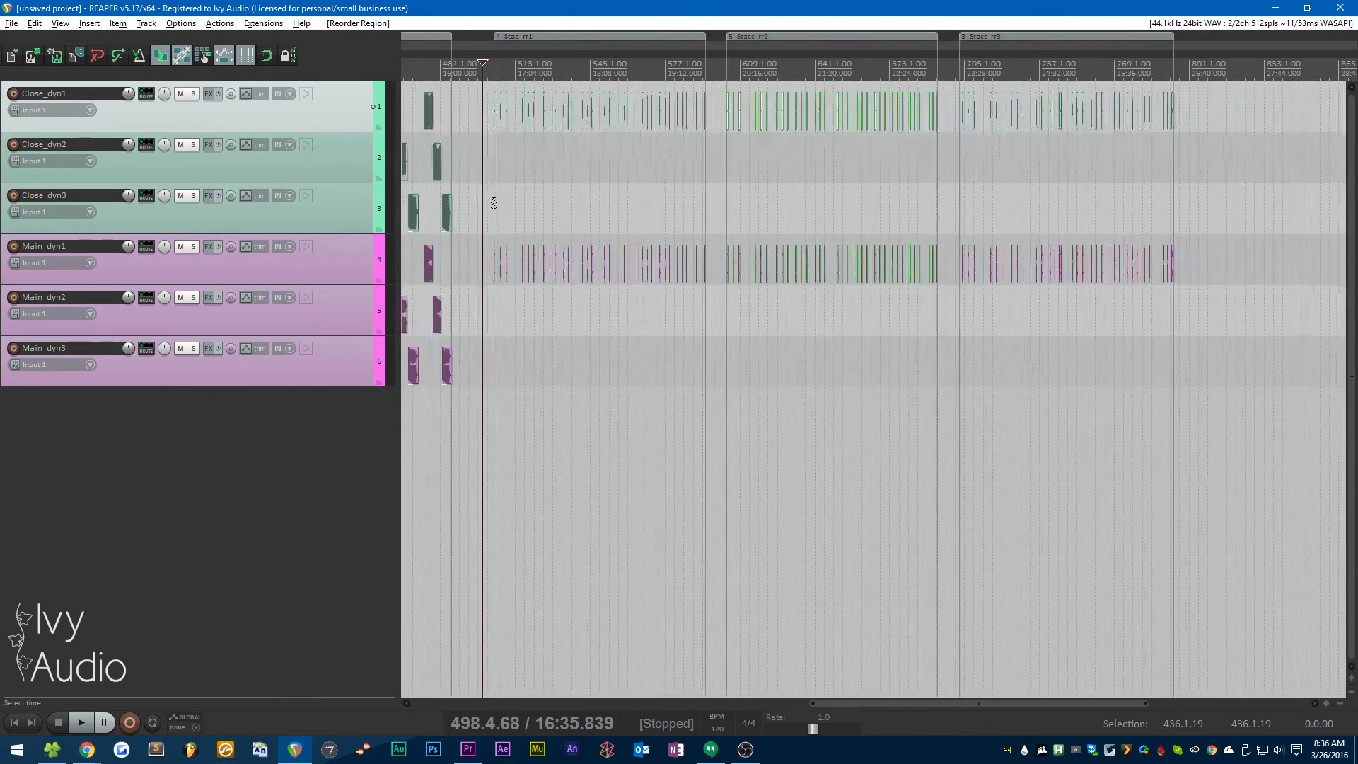
pyautogui.moveTo(1027, 183); pyautogui.dragTo(488, 95)
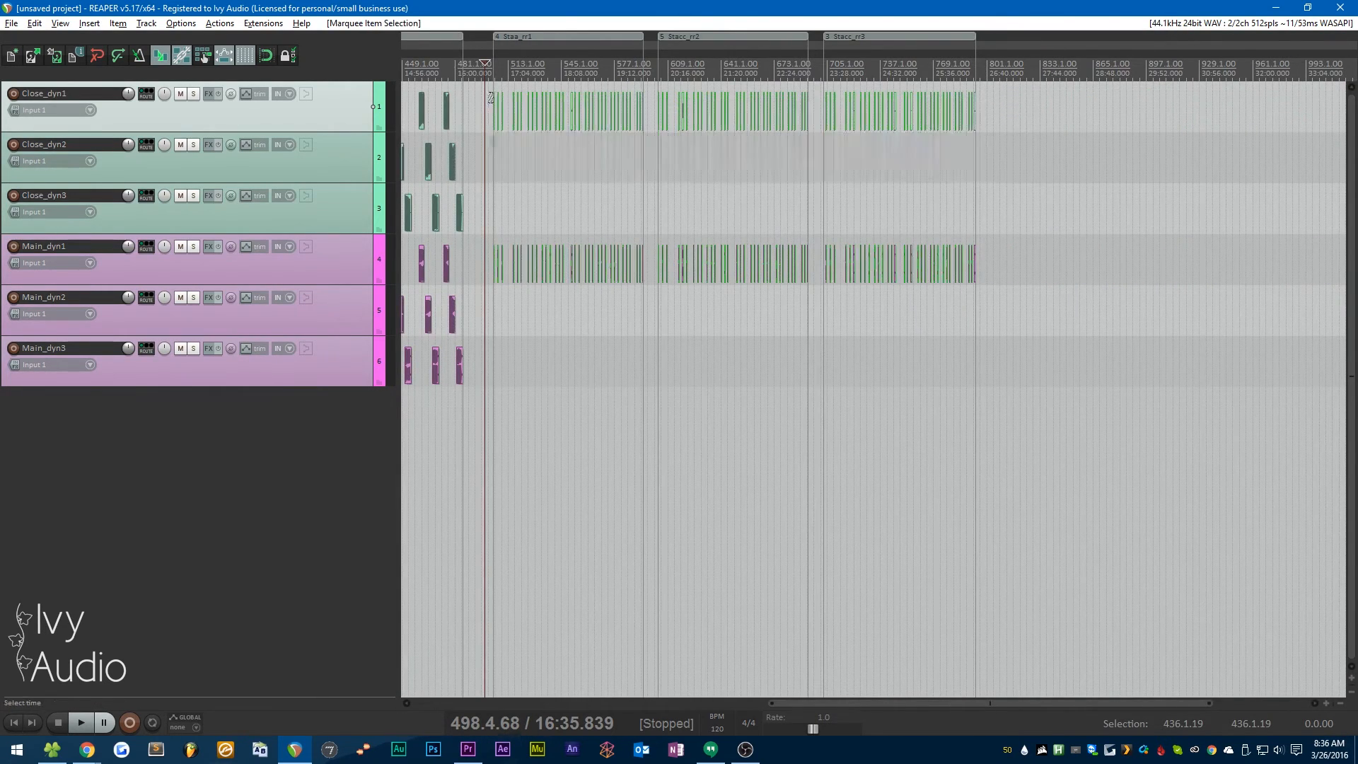
pyautogui.scroll(6, 493, 138)
pyautogui.hotkey('ctrl', 'shift', 's')
pyautogui.write('3')
pyautogui.press('Tab')
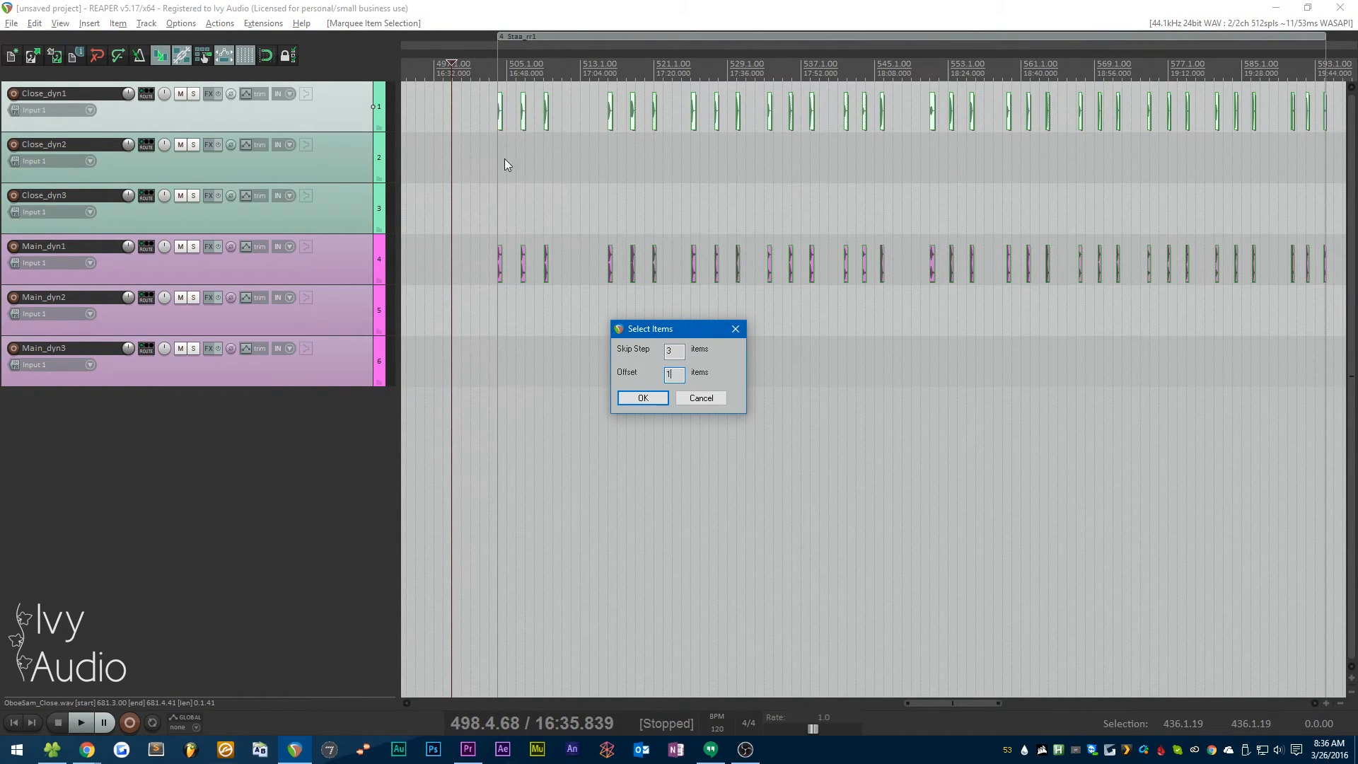
pyautogui.click(642, 398)
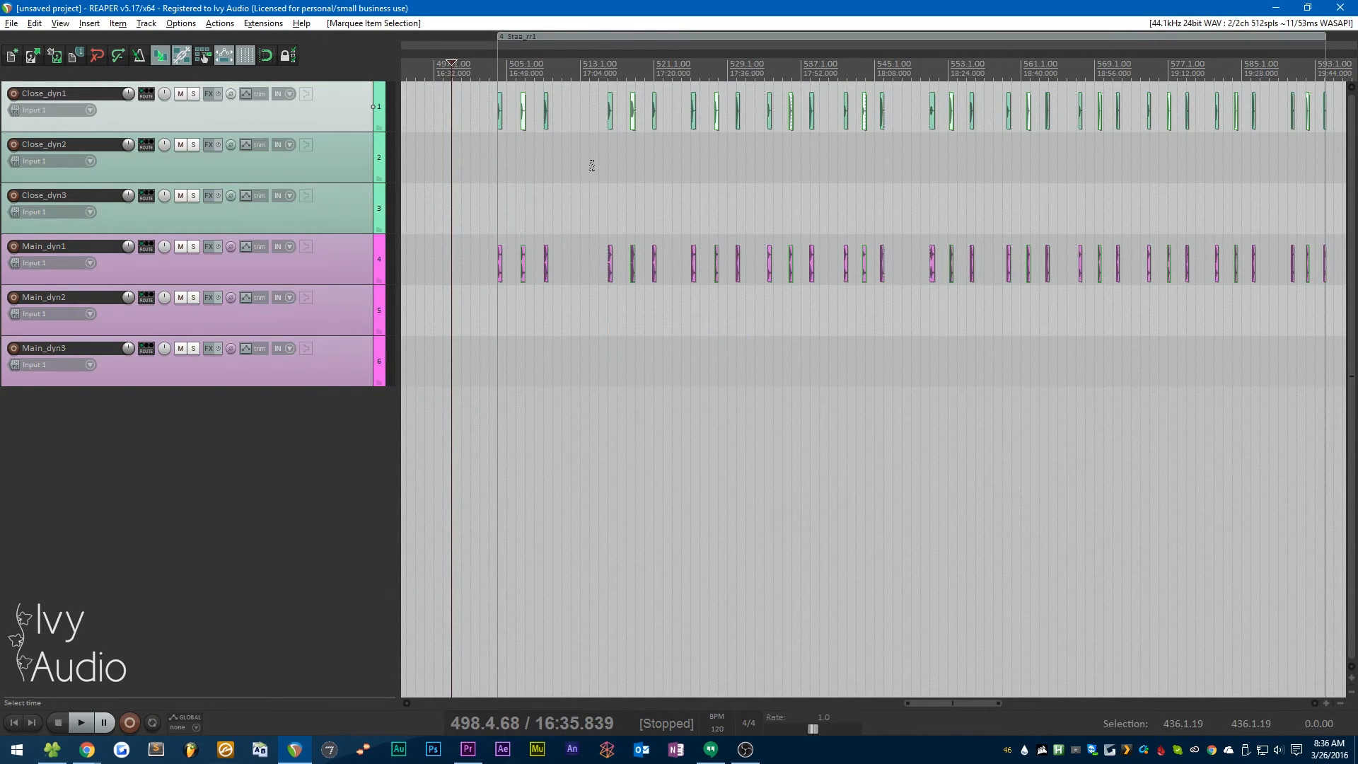
# Step: Check the selection across the staccato regions and move the selected notes with their grouped items to Close_dyn2 and Main_dyn2
pyautogui.scroll(-3, 526, 141)
pyautogui.scroll(4, 990, 123)
pyautogui.scroll(-5, 707, 121)
pyautogui.scroll(3, 919, 117)
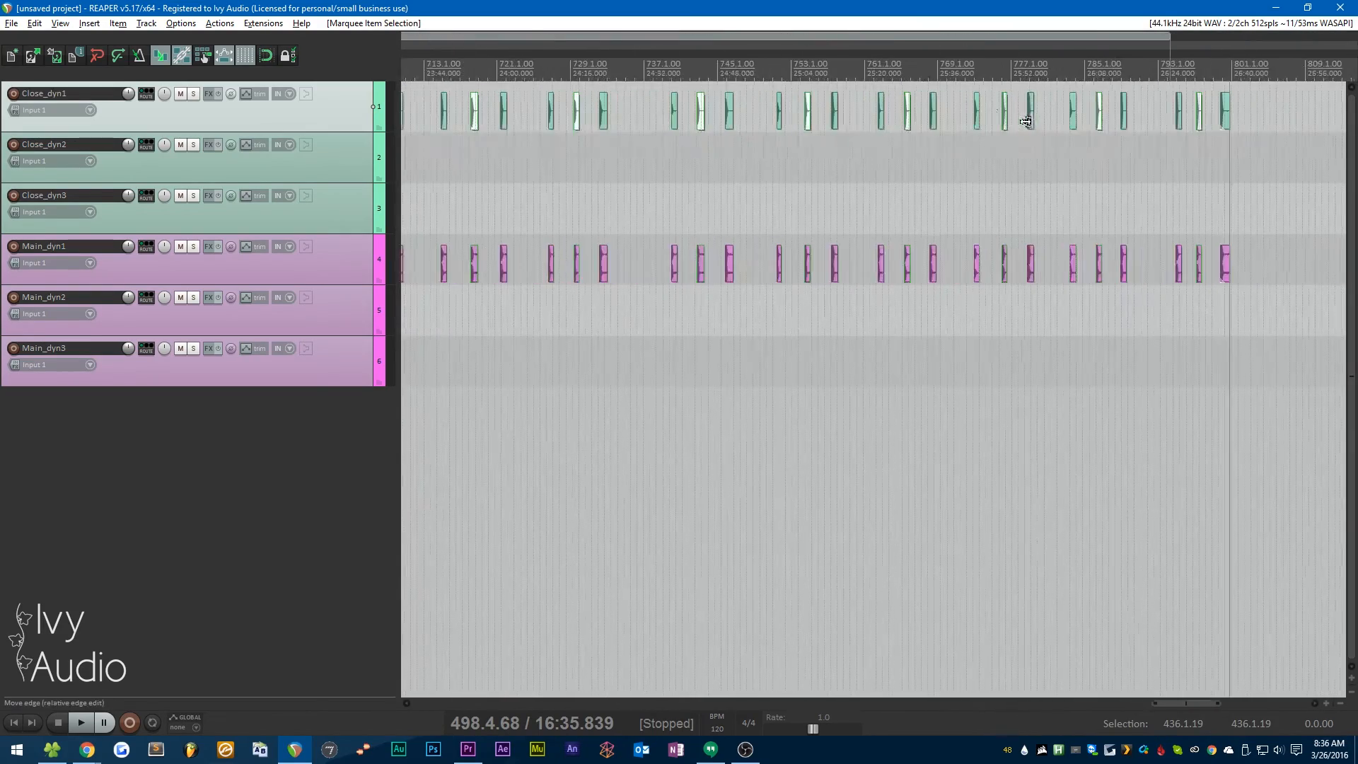
pyautogui.scroll(-5, 1112, 139)
pyautogui.scroll(8, 778, 134)
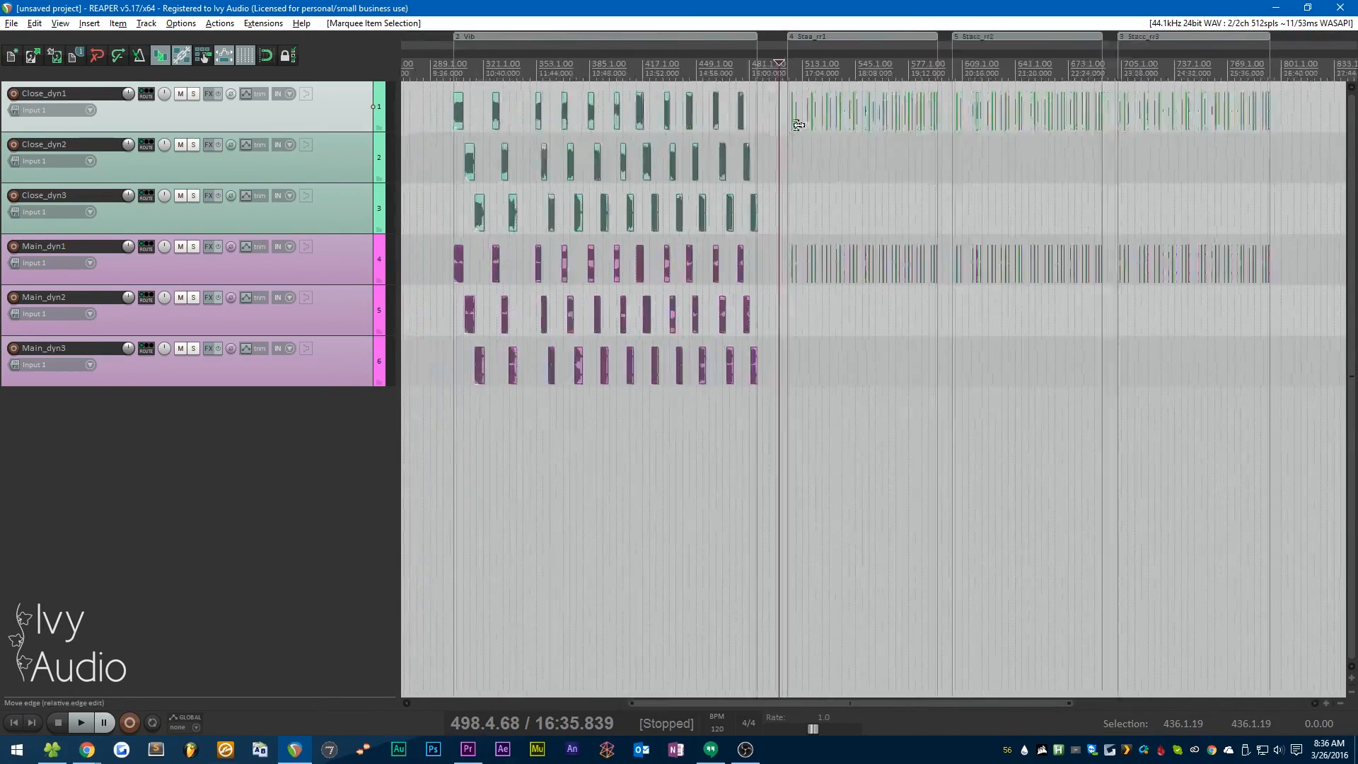
pyautogui.moveTo(773, 134); pyautogui.dragTo(773, 186)
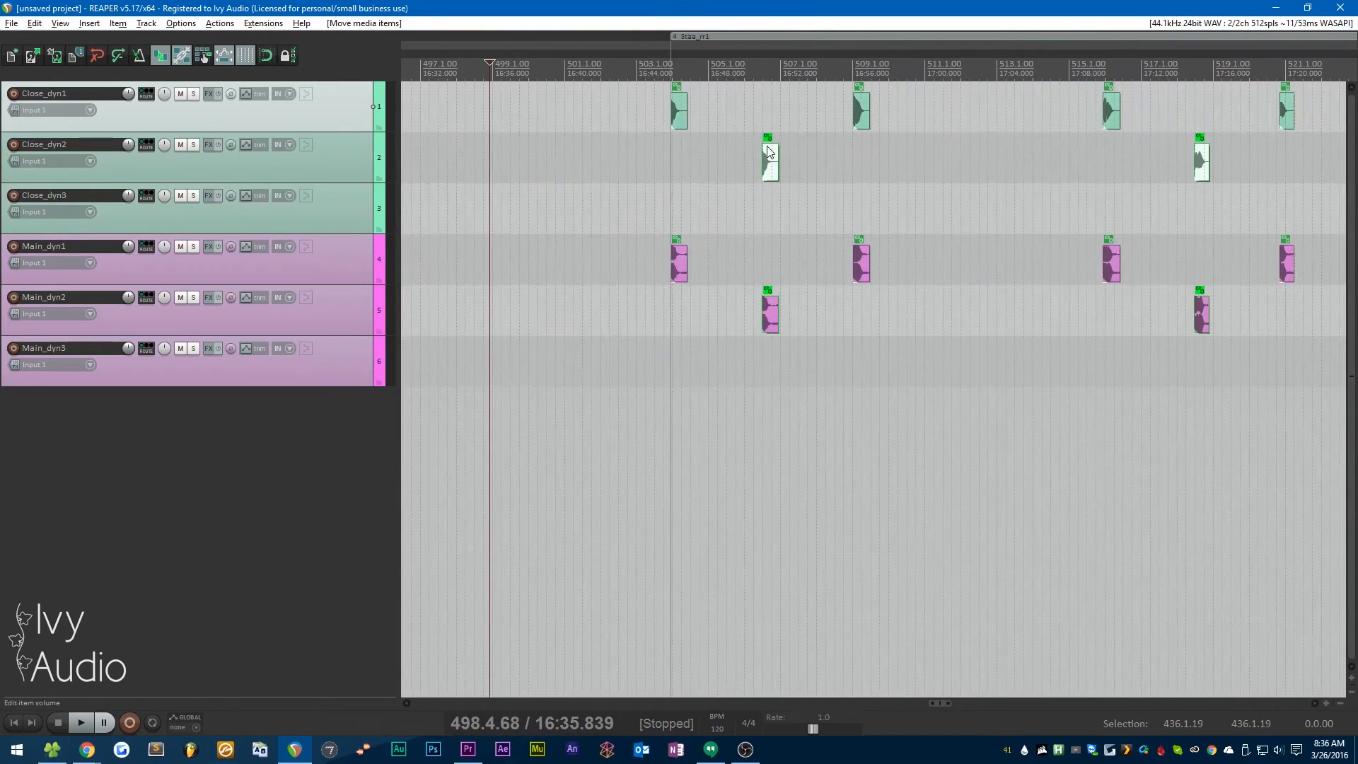
# Step: Skip-select every second remaining staccato note on Close_dyn1 across the three regions, using skip step 2 and offset 1
pyautogui.scroll(-5, 661, 177)
pyautogui.scroll(-6, 658, 187)
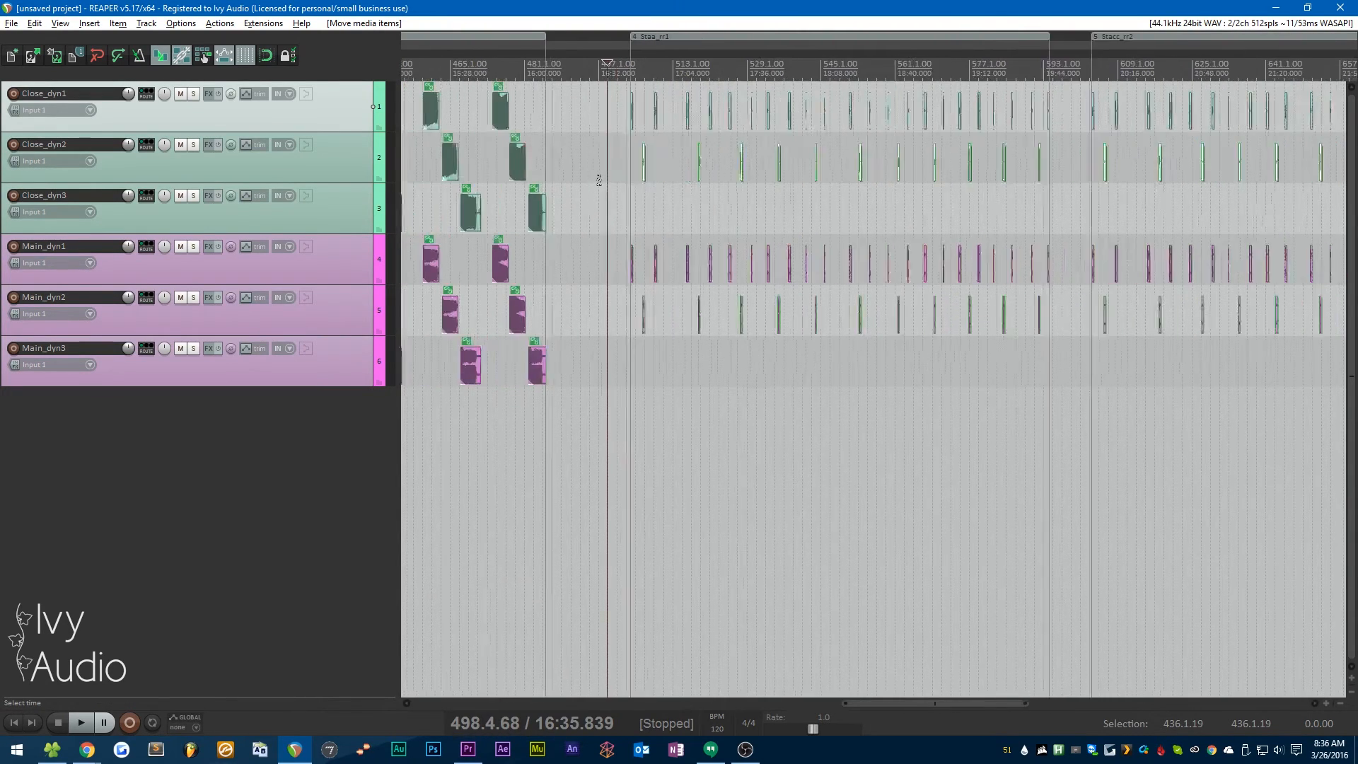
pyautogui.moveTo(1177, 113); pyautogui.dragTo(646, 109)
pyautogui.hotkey('ctrl', 'alt', 's')
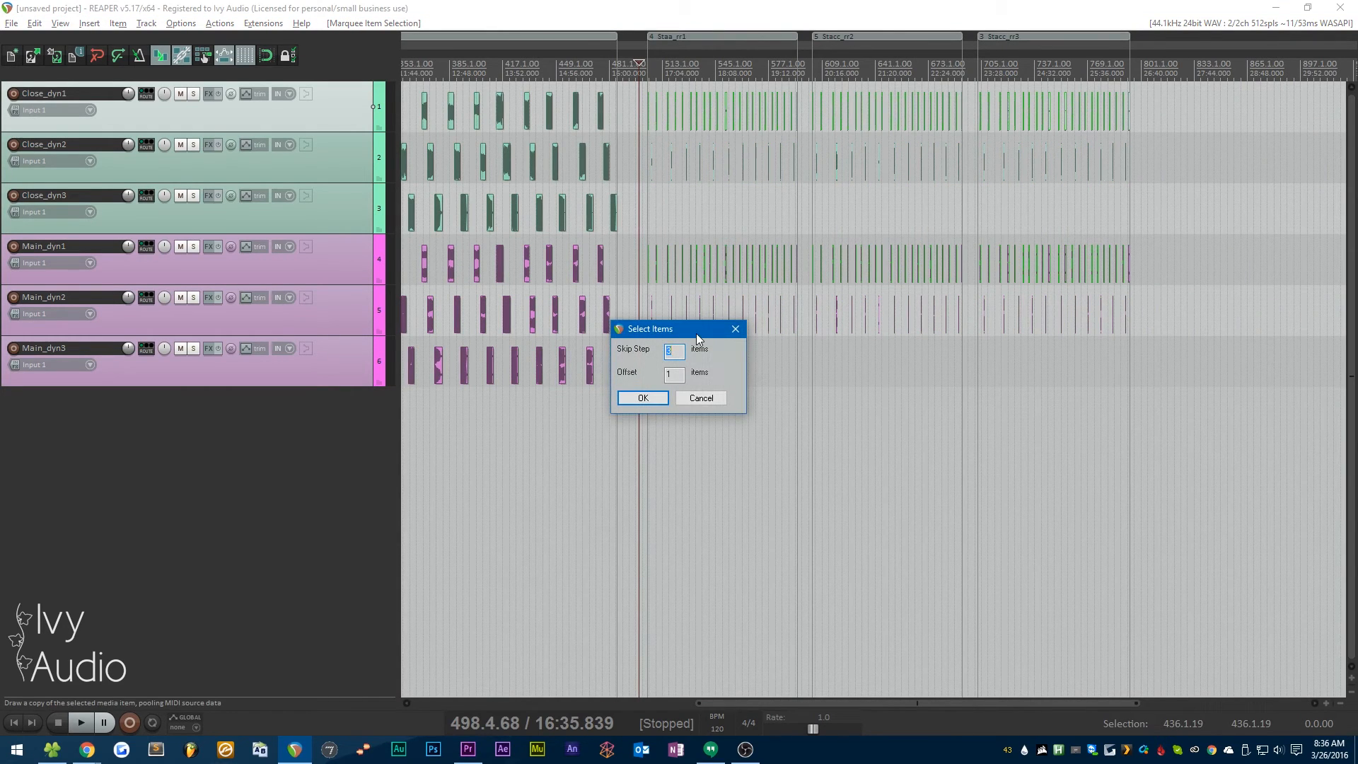
pyautogui.write('2')
pyautogui.scroll(7, 655, 112)
pyautogui.scroll(2, 640, 113)
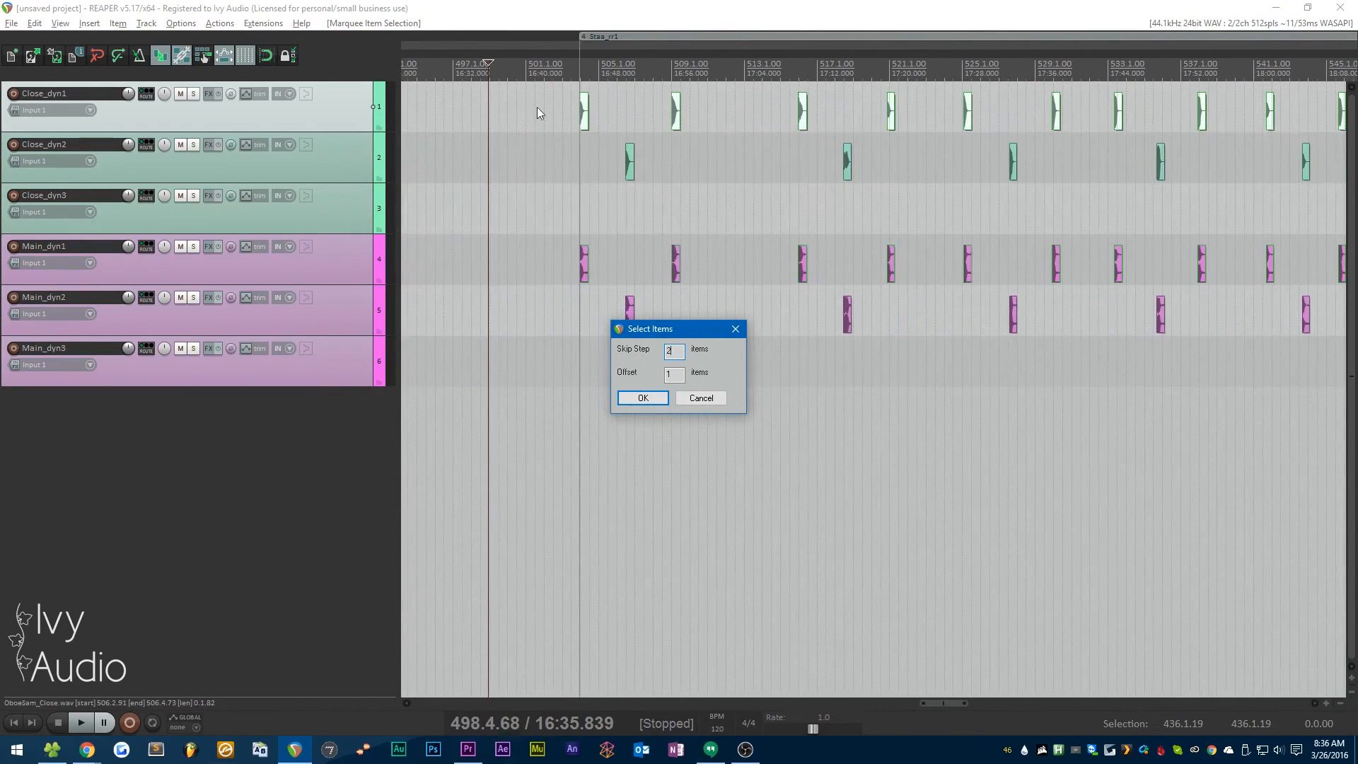
pyautogui.click(642, 397)
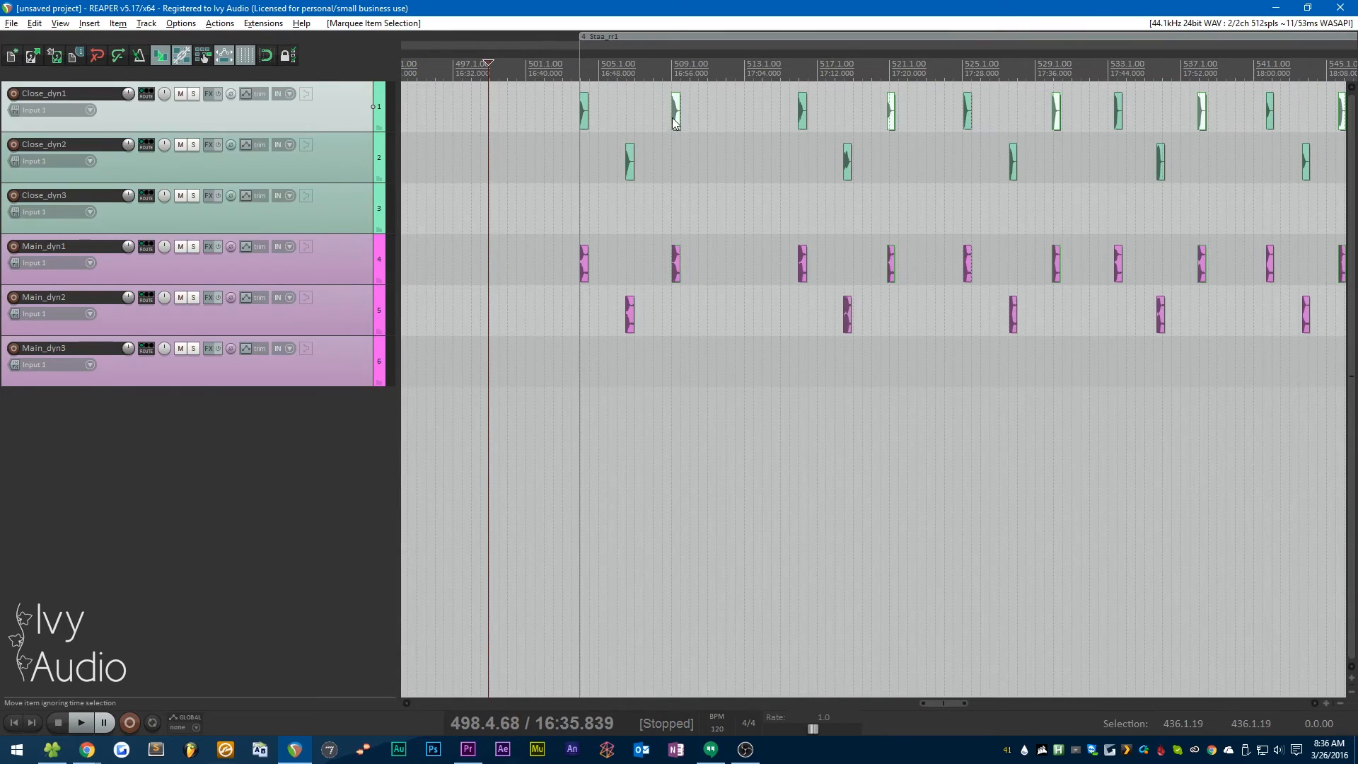
# Step: Move the selected staccato notes with their grouped items to Close_dyn3 and Main_dyn3, and check the result through the last staccato region
pyautogui.moveTo(675, 135); pyautogui.dragTo(672, 212)
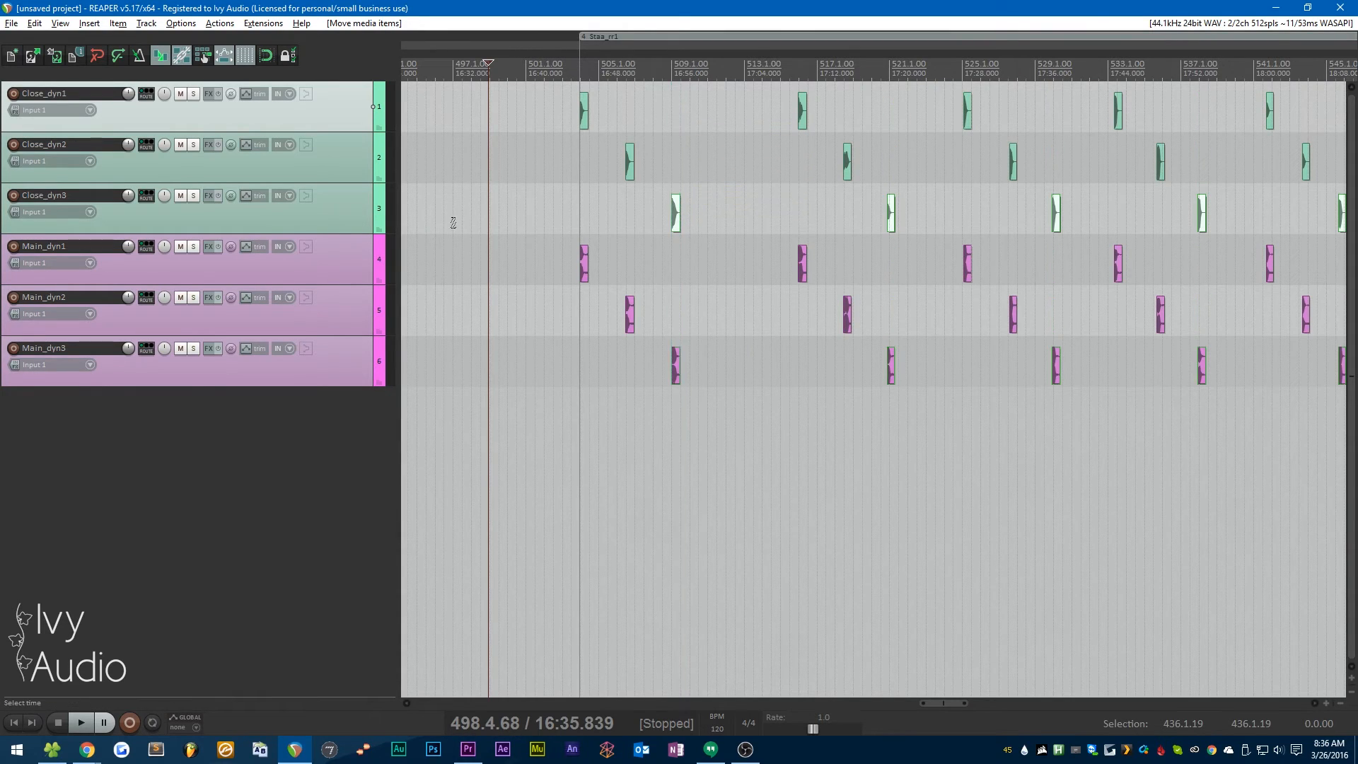
pyautogui.scroll(-2, 447, 227)
pyautogui.scroll(-3, 447, 227)
pyautogui.scroll(4, 685, 220)
pyautogui.scroll(-2, 504, 223)
pyautogui.scroll(2, 900, 213)
pyautogui.scroll(-4, 799, 218)
pyautogui.scroll(2, 1000, 226)
pyautogui.scroll(2, 999, 226)
pyautogui.scroll(-3, 580, 232)
pyautogui.scroll(3, 1138, 213)
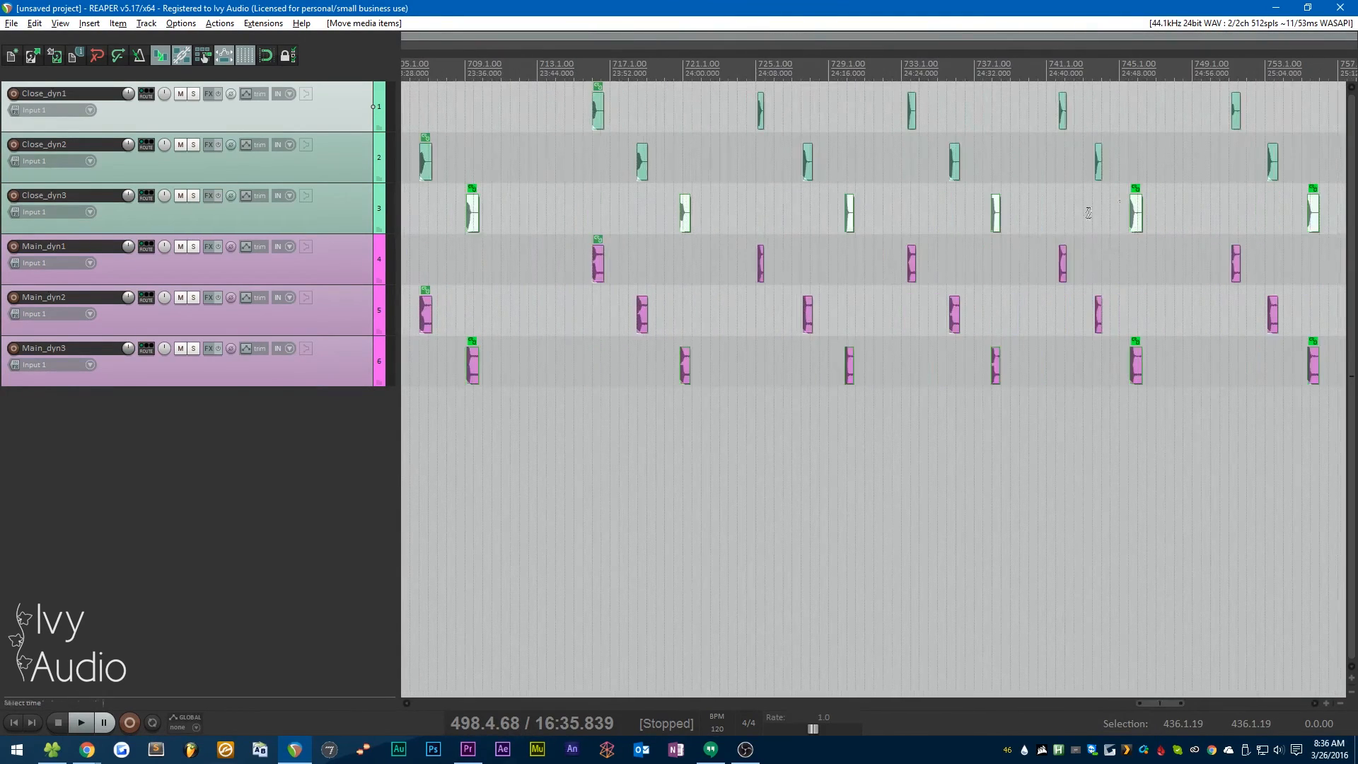
pyautogui.moveTo(1161, 702); pyautogui.dragTo(1224, 703)
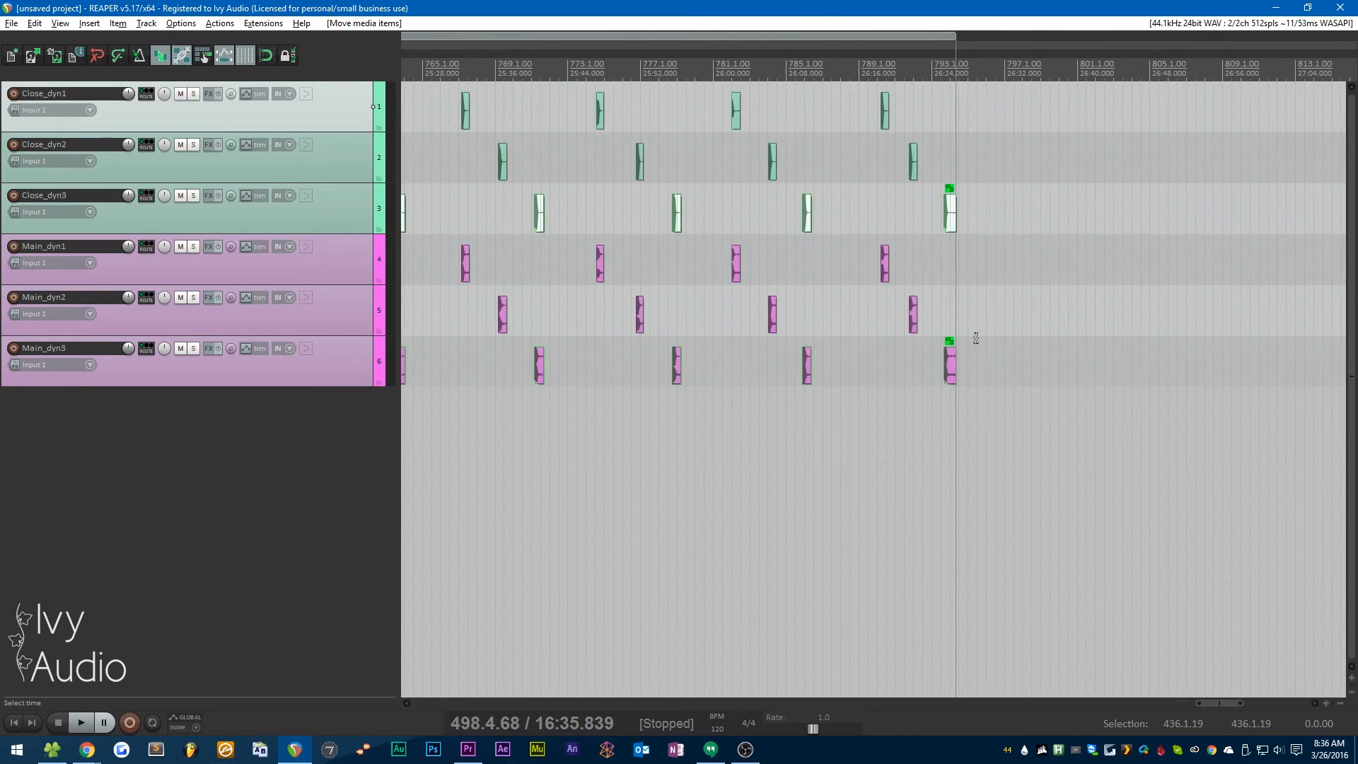
# Step: Correct the misspelled name of the first staccato region to Stacc_rr1
pyautogui.scroll(-6, 974, 338)
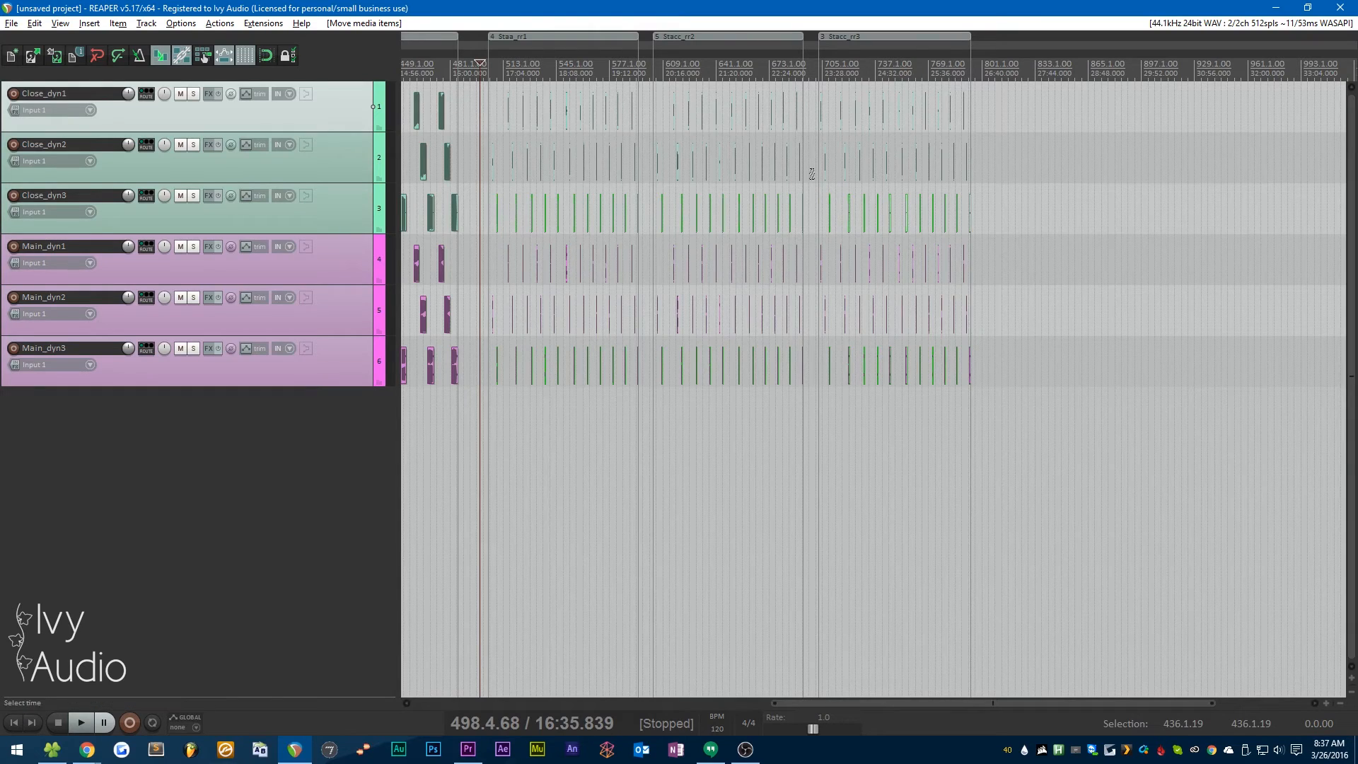
pyautogui.rightClick(511, 35)
pyautogui.click(532, 48)
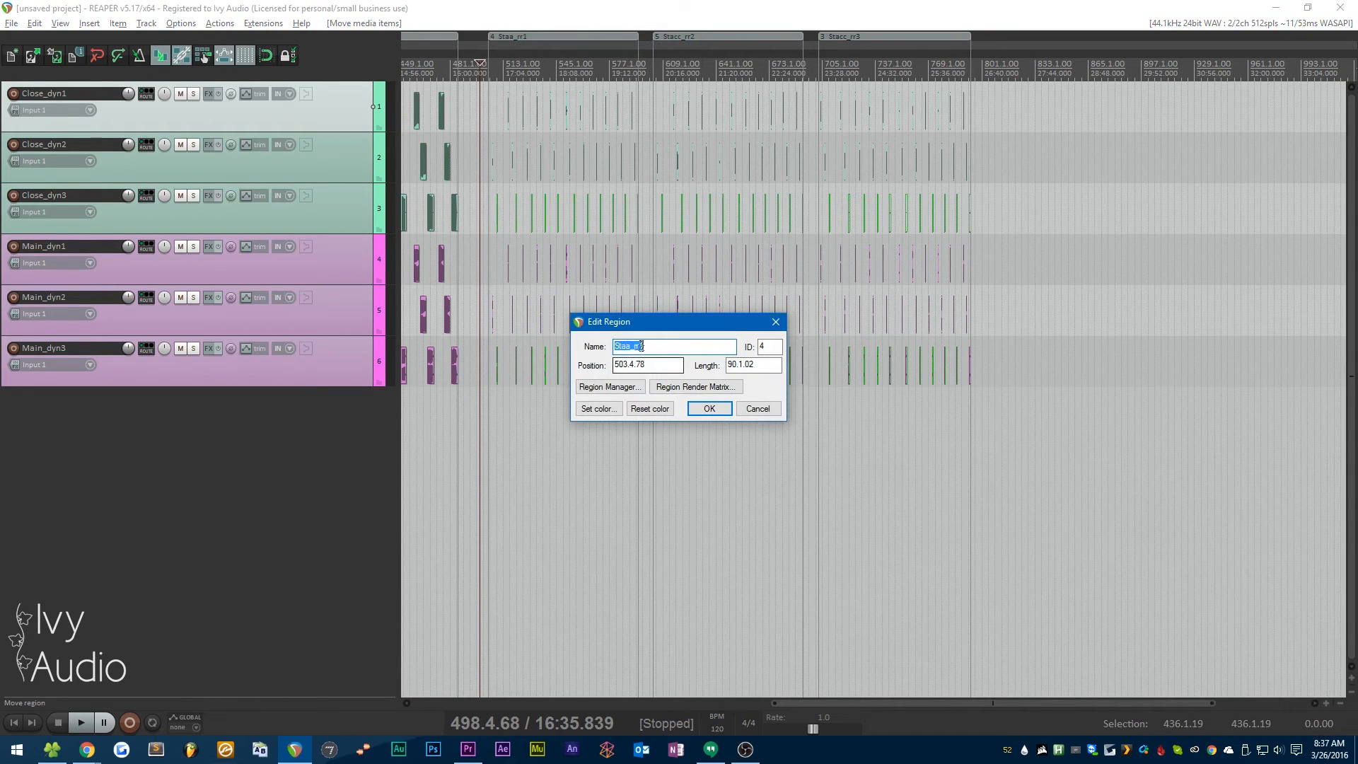
pyautogui.click(631, 345)
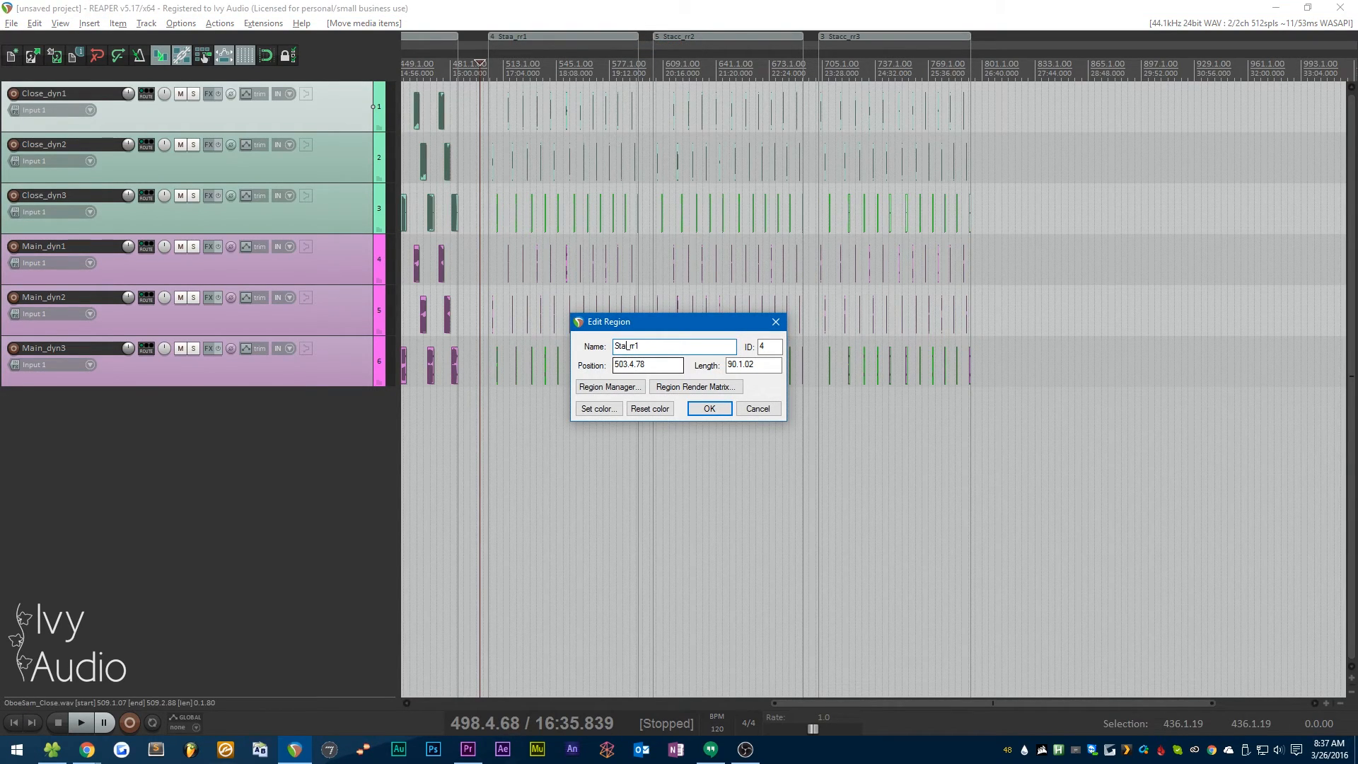
pyautogui.write('cc')
pyautogui.press('Return')
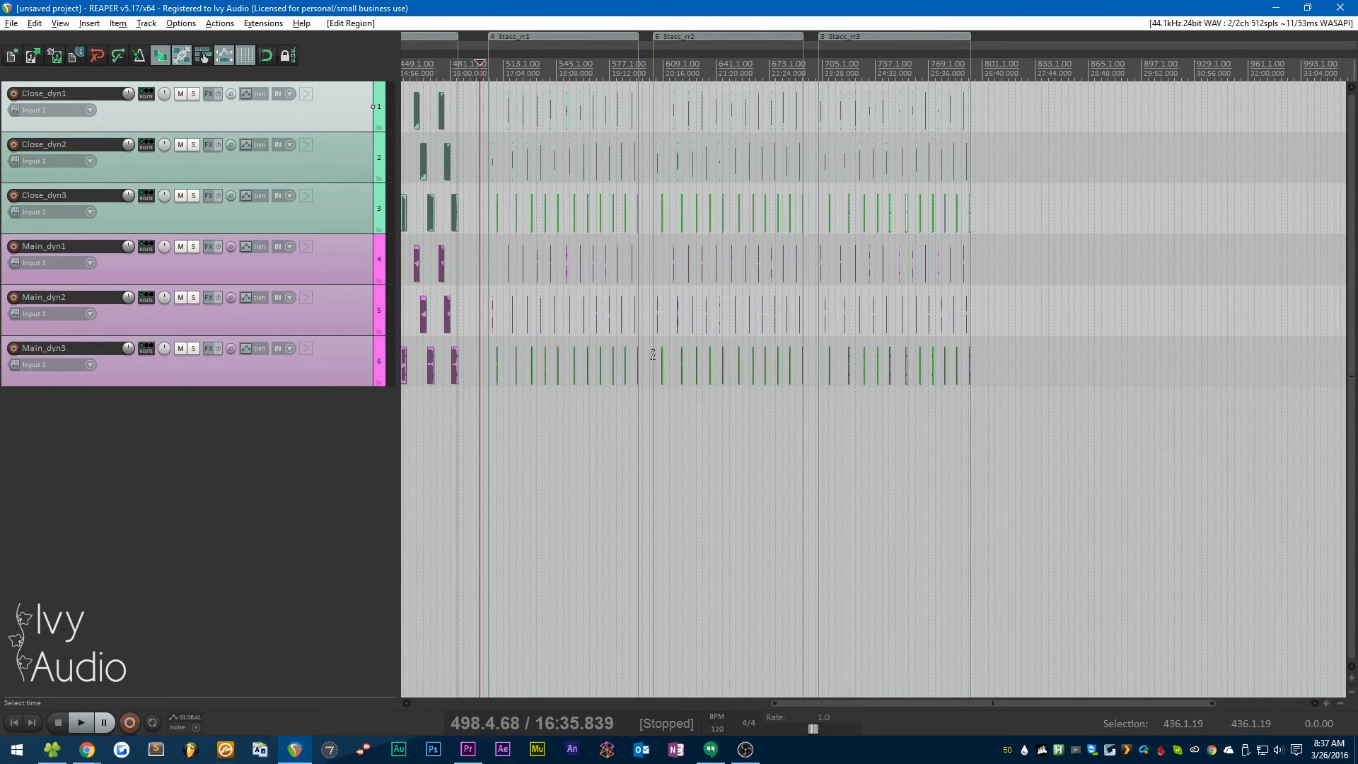
# Step: Examine how the notes are spread over the six dynamic tracks in the Sus, Vib and staccato regions
pyautogui.moveTo(915, 704); pyautogui.dragTo(528, 724)
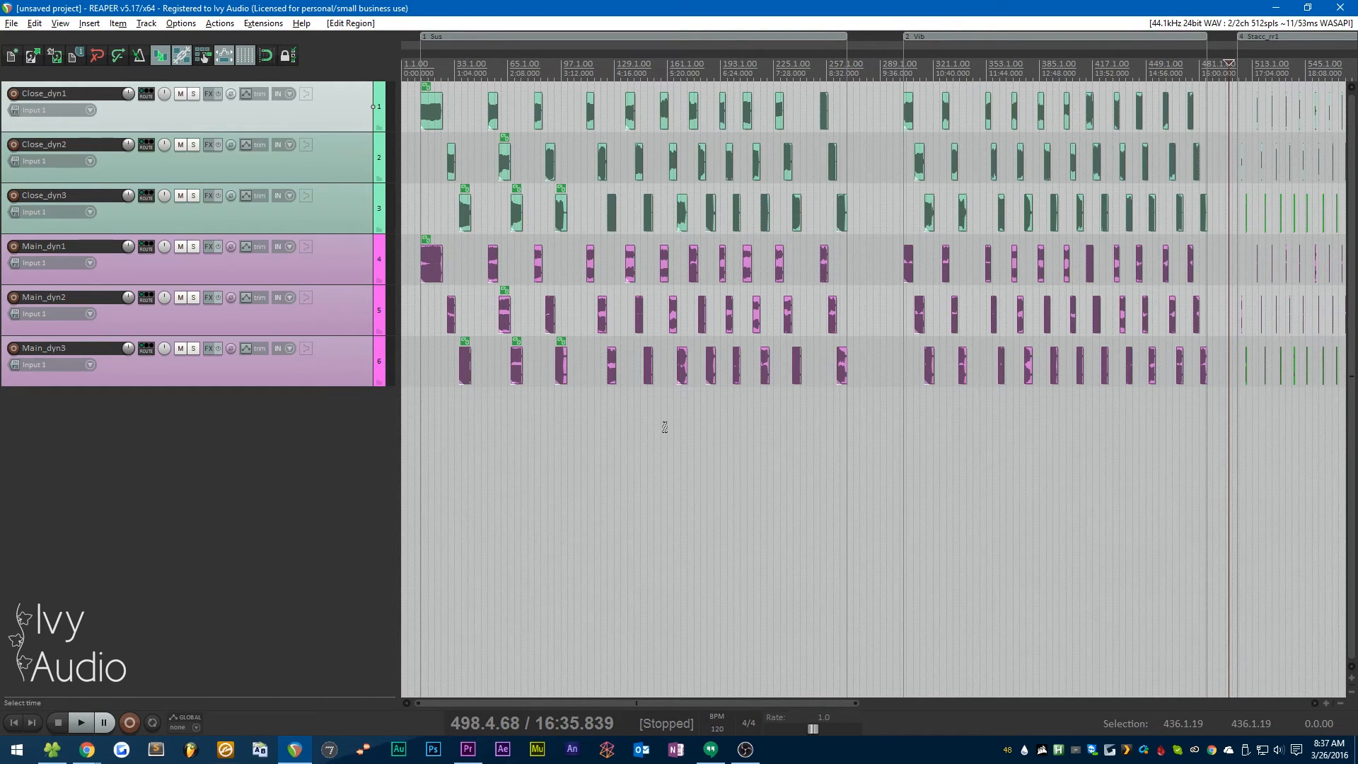
pyautogui.scroll(-2, 665, 426)
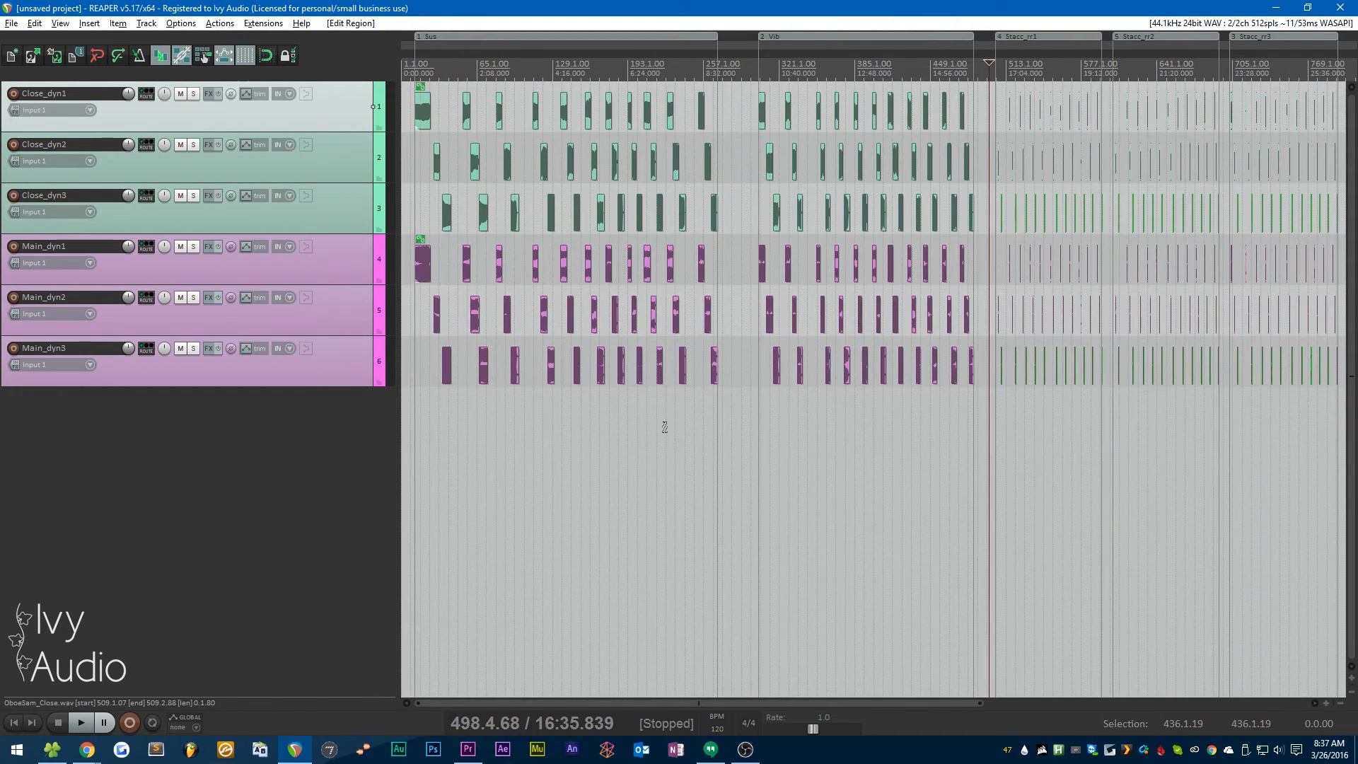
pyautogui.scroll(-2, 665, 427)
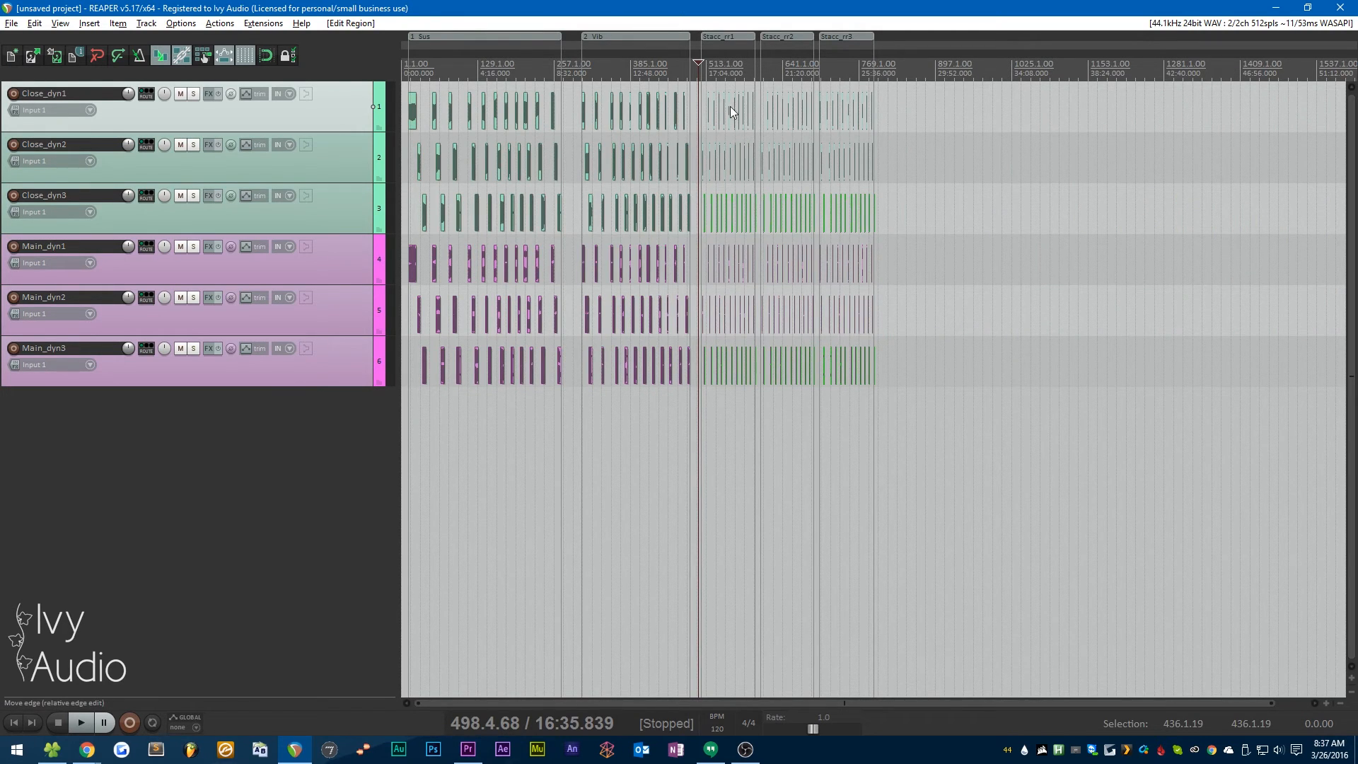
pyautogui.scroll(4, 731, 106)
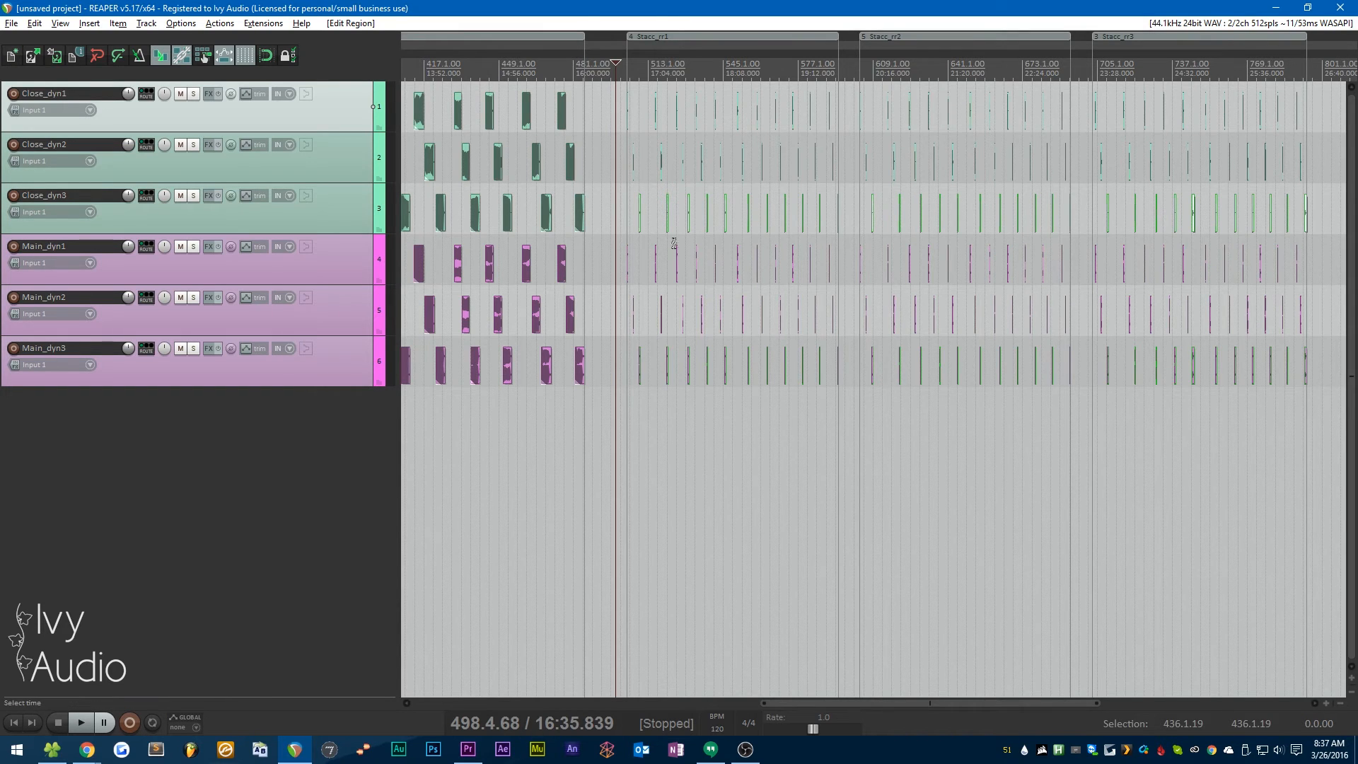
pyautogui.scroll(10, 630, 131)
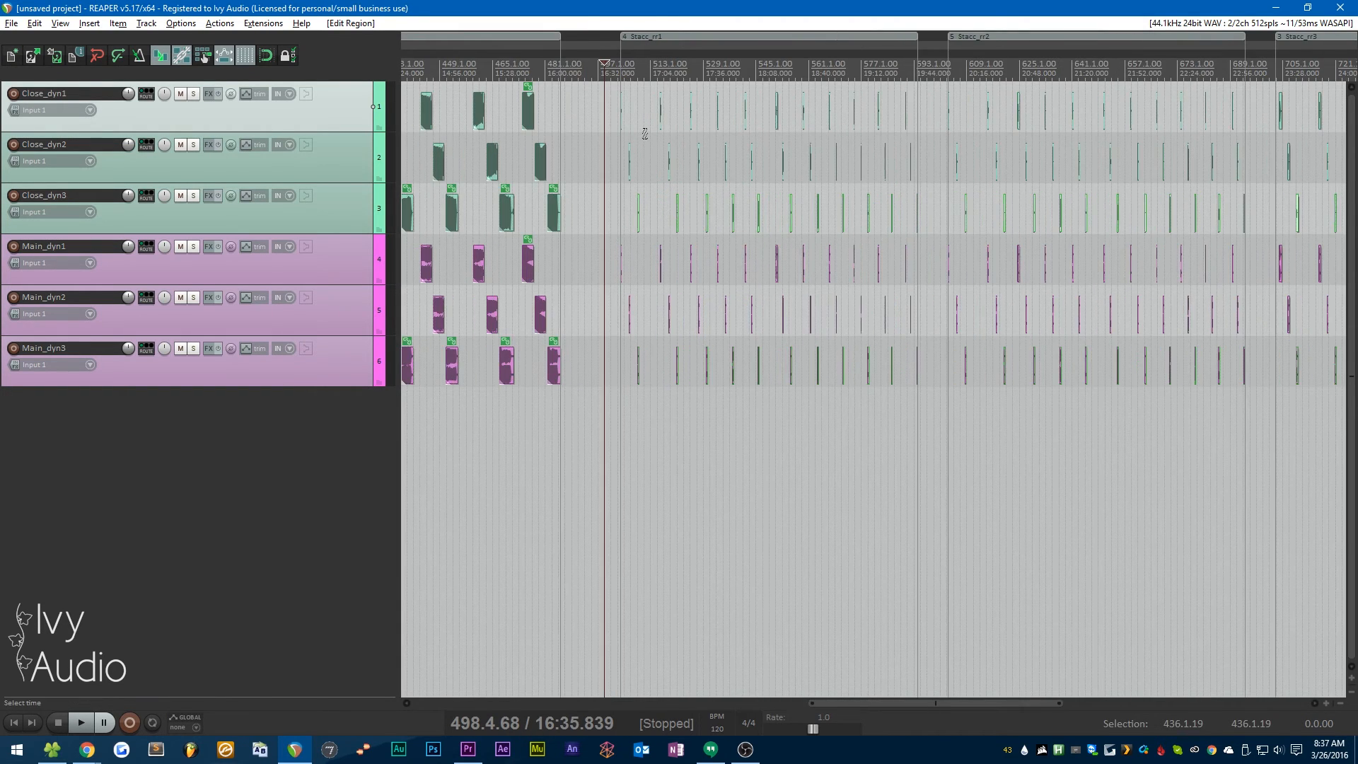
pyautogui.scroll(3, 620, 128)
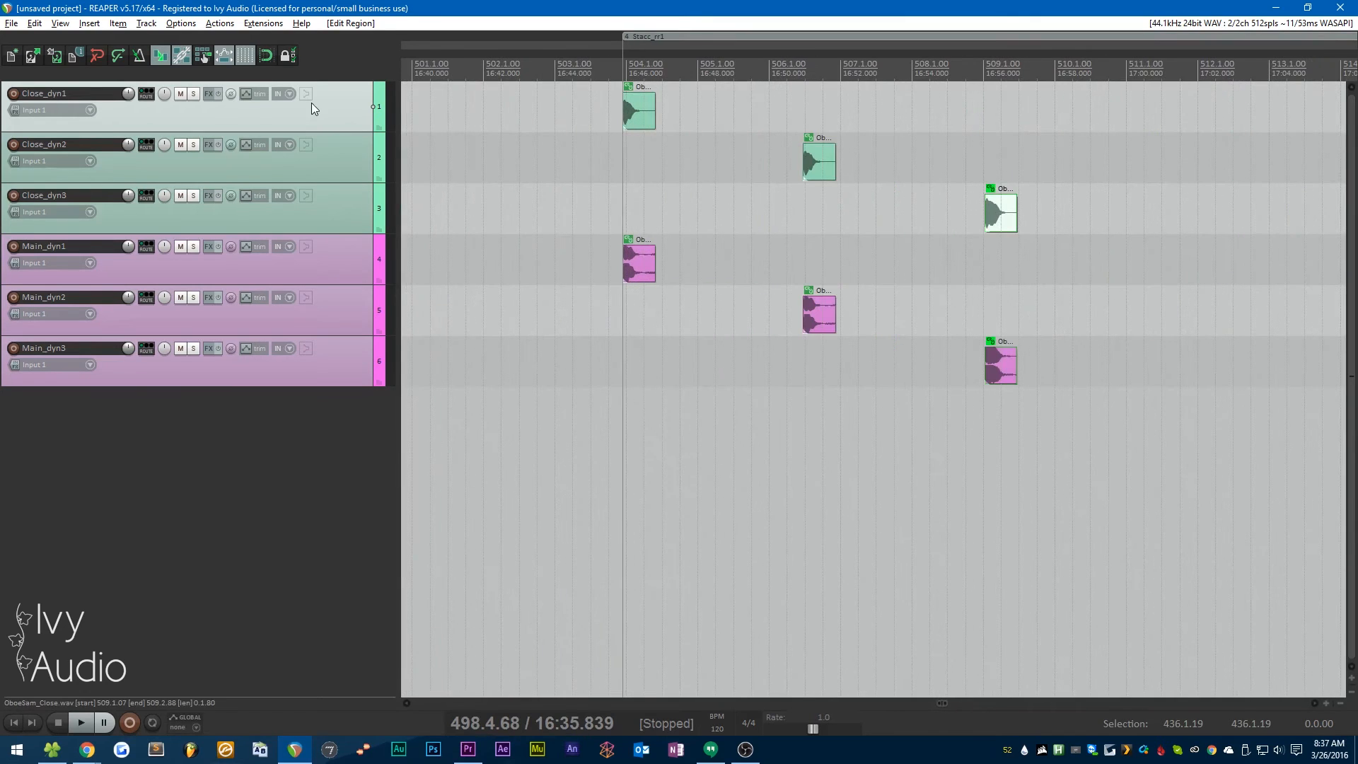
pyautogui.scroll(-12, 442, 210)
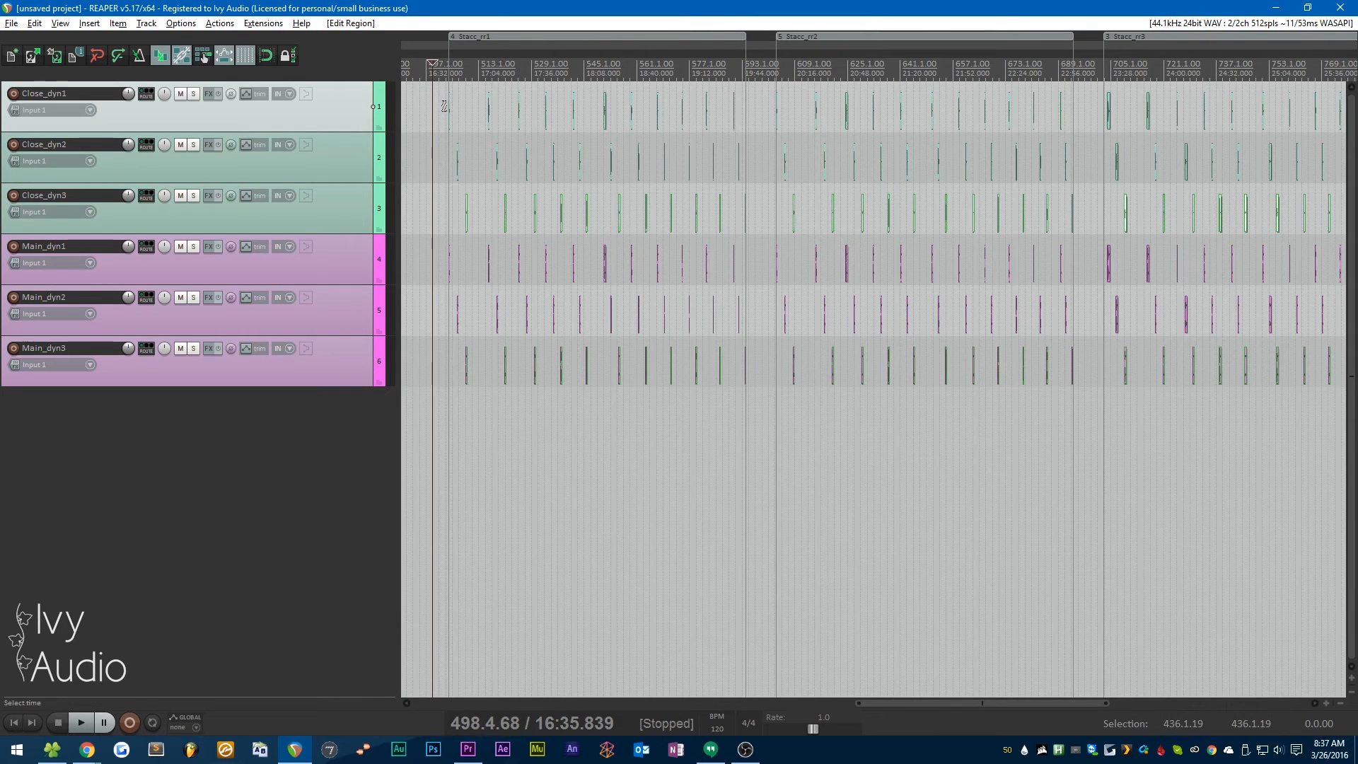
pyautogui.scroll(3, 466, 109)
pyautogui.scroll(5, 465, 109)
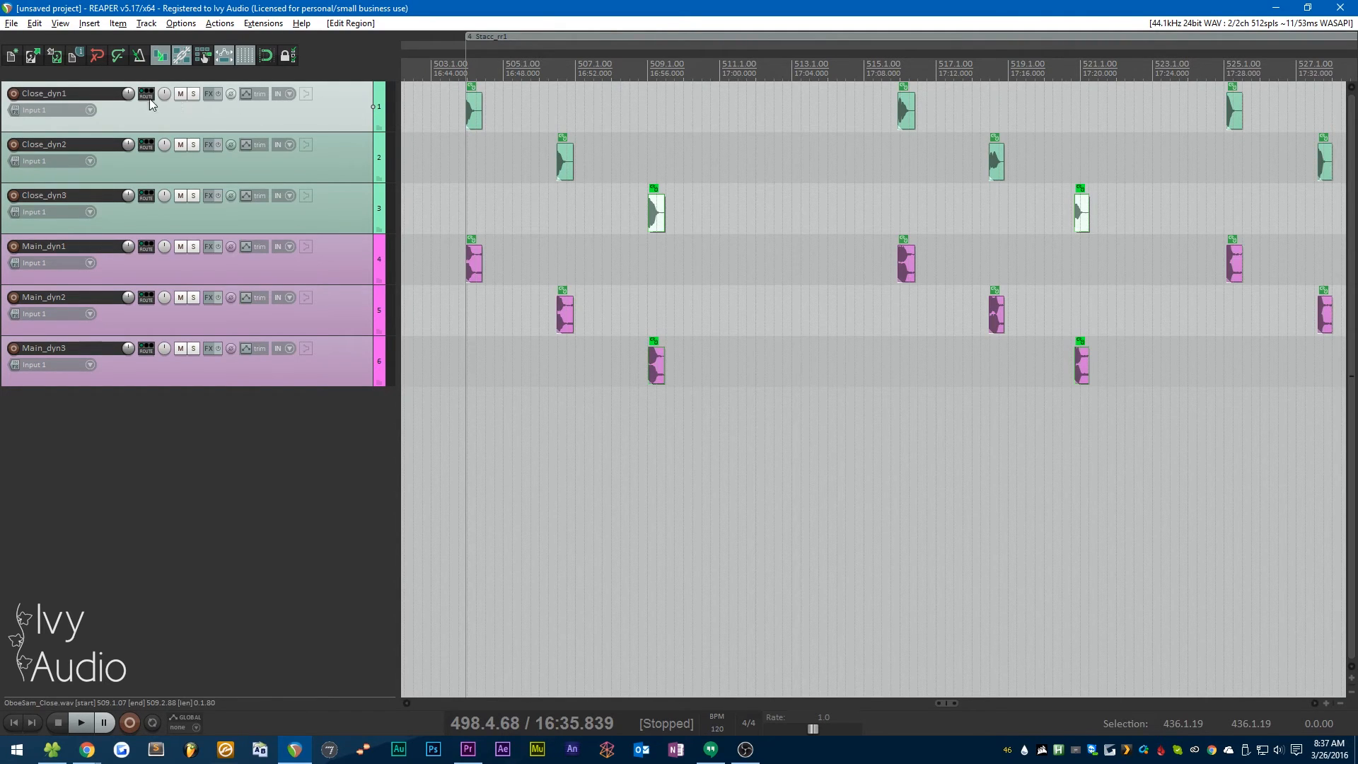
# Step: Play back the first staccato note in Stacc_rr1, stop playback and place the cursor by the third Close_dyn1 note
pyautogui.click(470, 72)
pyautogui.press('space')
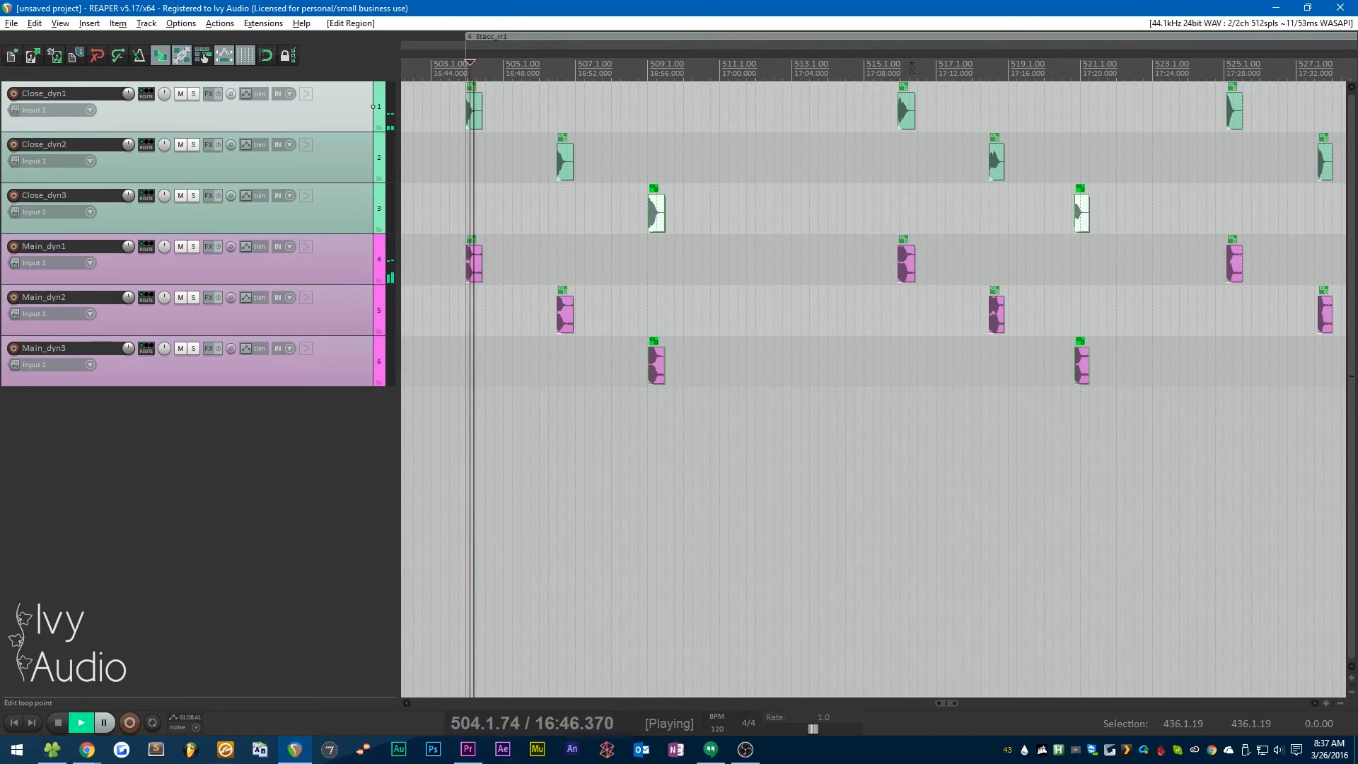
pyautogui.click(900, 67)
pyautogui.scroll(-2, 912, 70)
pyautogui.press('space')
pyautogui.click(911, 81)
pyautogui.click(910, 83)
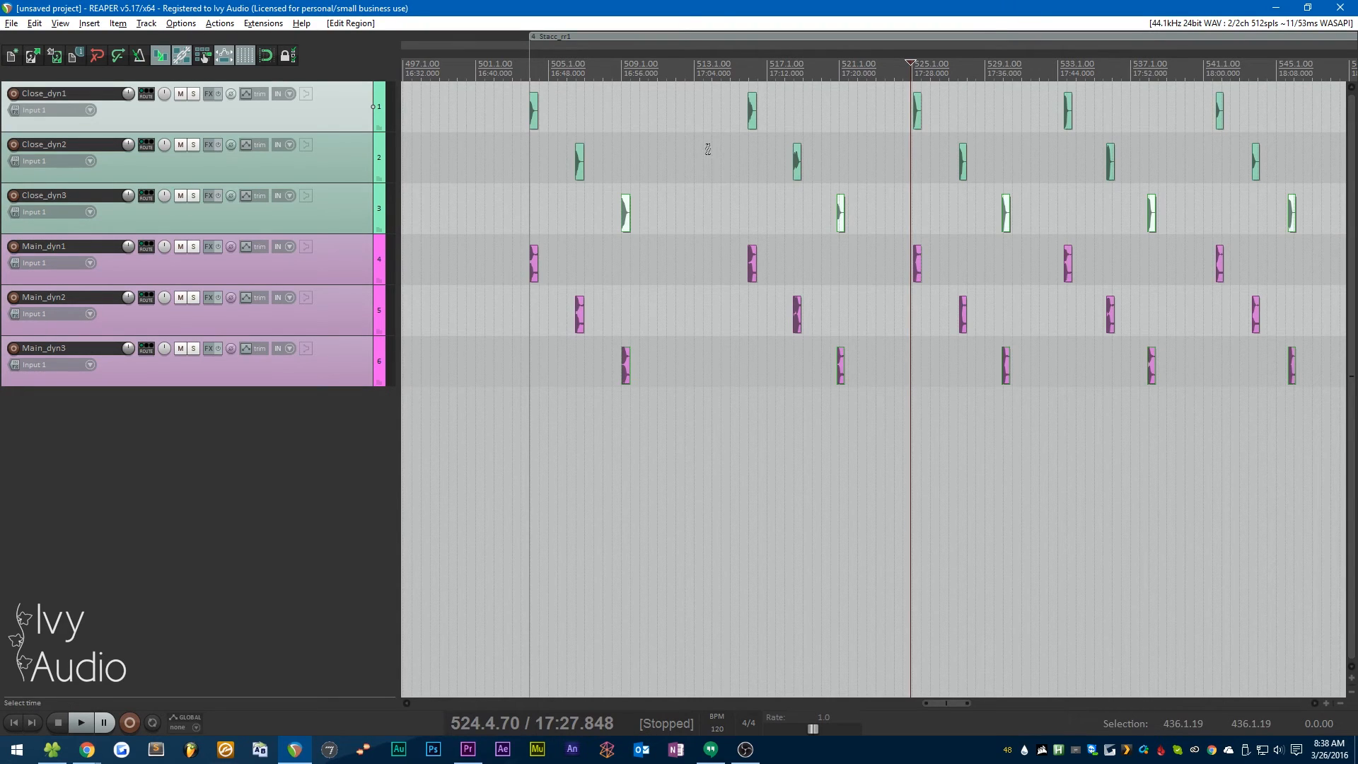
pyautogui.scroll(-8, 707, 148)
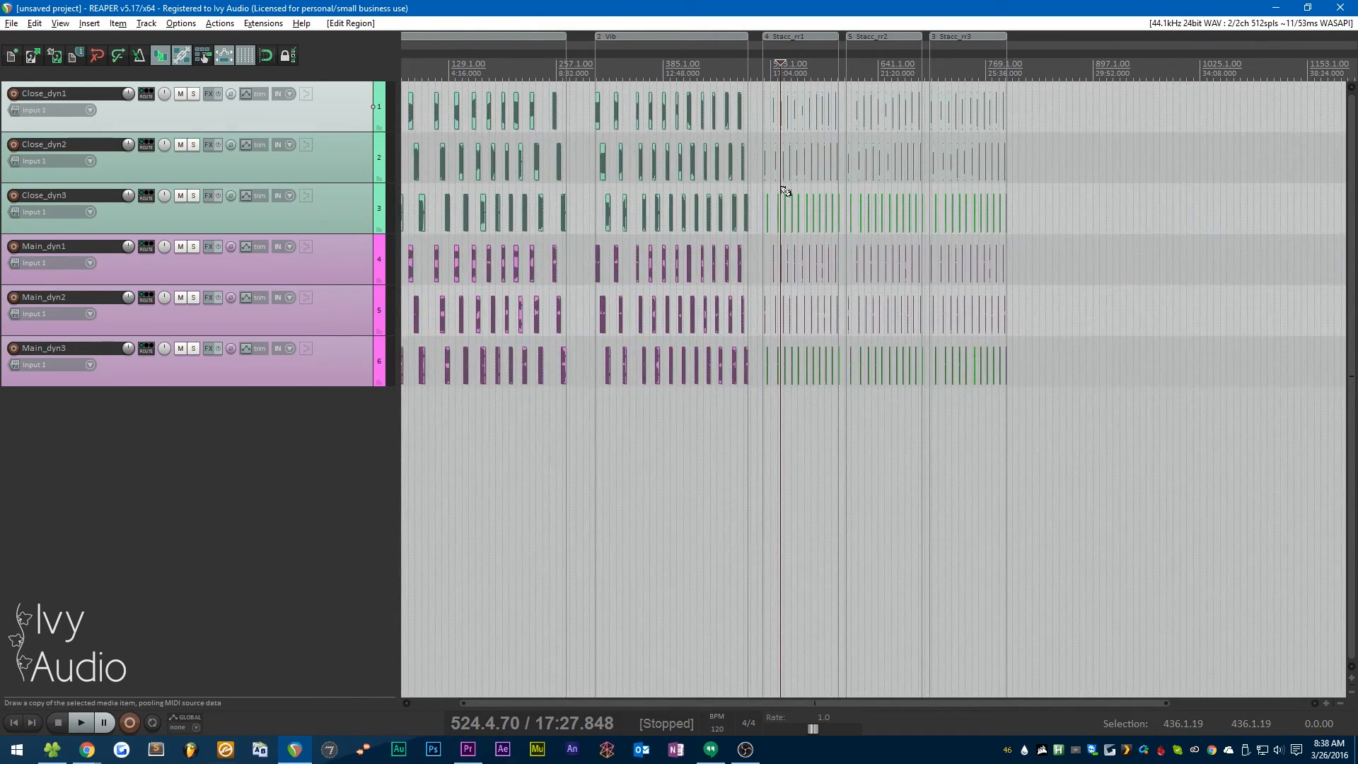
pyautogui.hotkey('ctrl', 'alt', 'r')
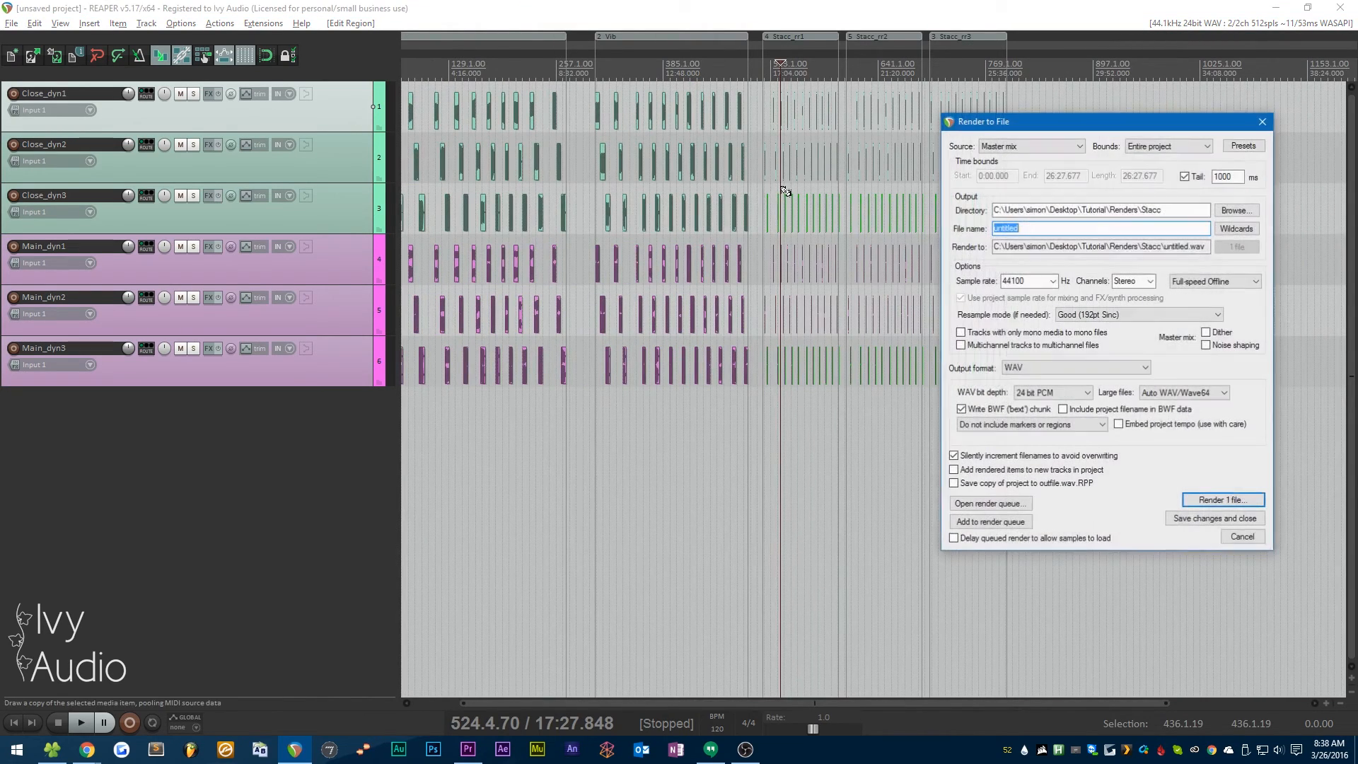
pyautogui.click(1189, 210)
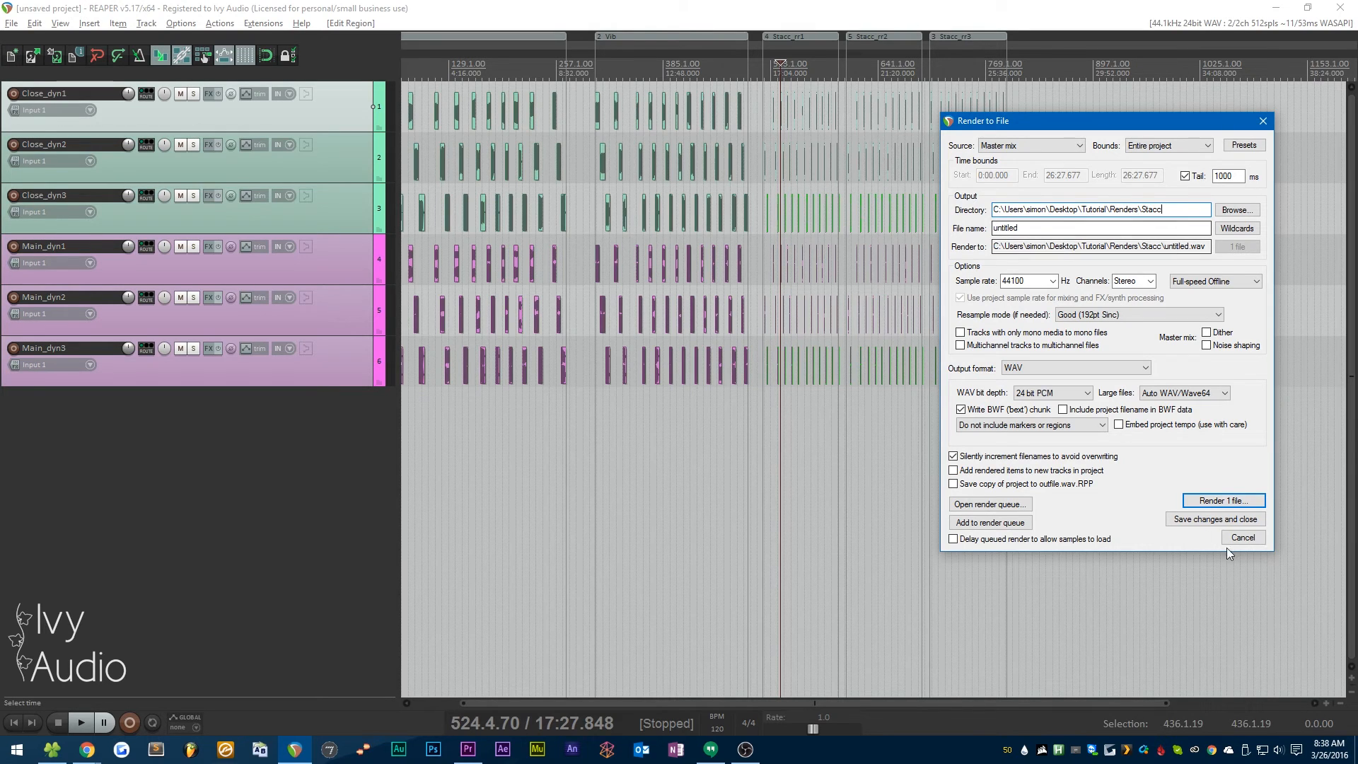
pyautogui.press('Escape')
# Step: Select all close and main items on the six tracks across the three staccato regions
pyautogui.scroll(-2, 1115, 319)
pyautogui.scroll(-1, 1115, 319)
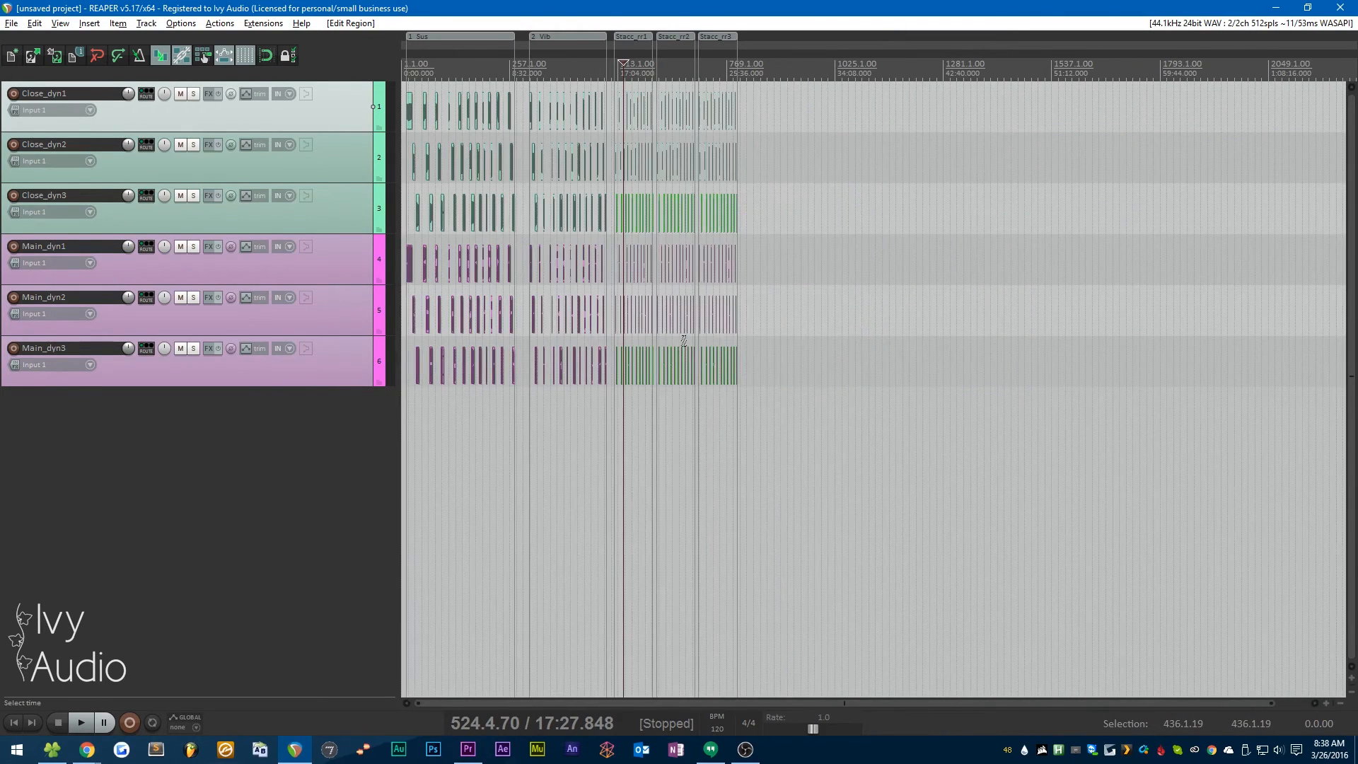
pyautogui.scroll(3, 633, 378)
pyautogui.scroll(1, 633, 377)
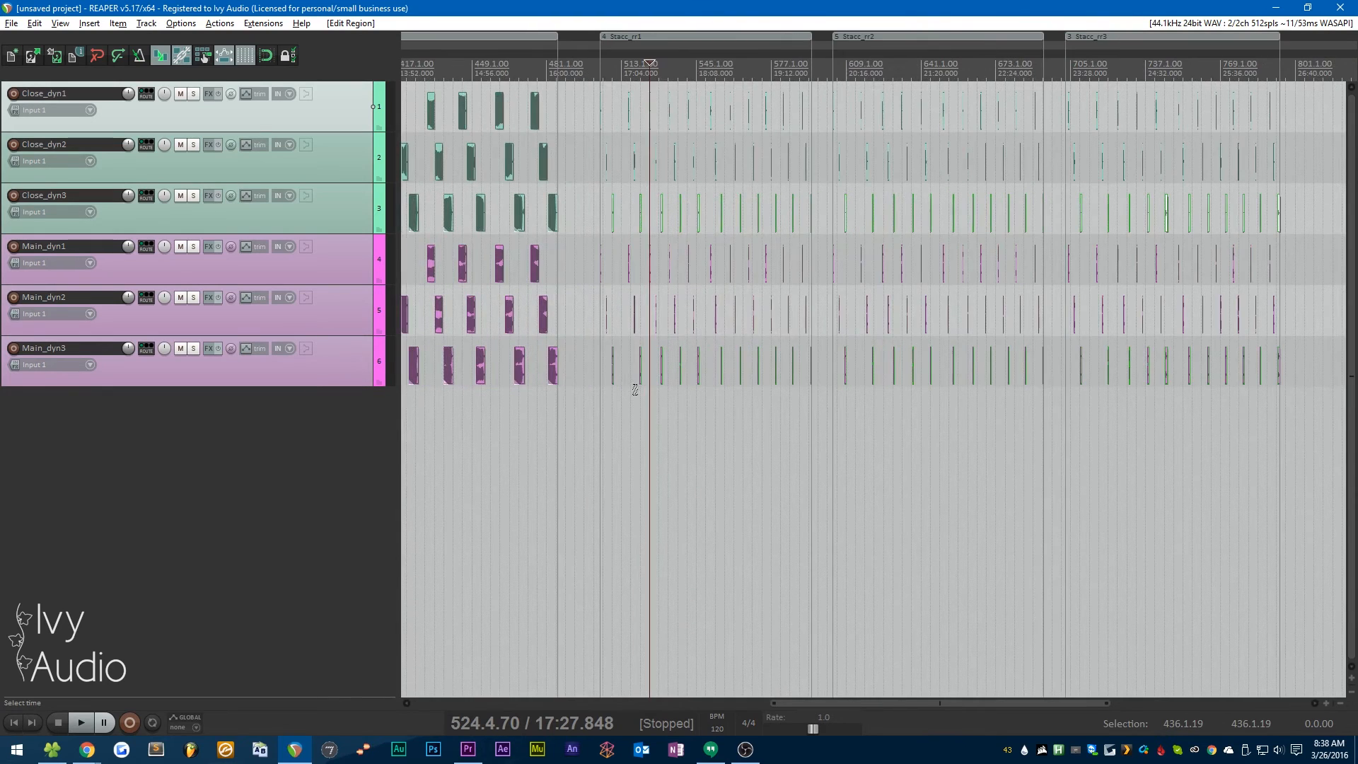
pyautogui.scroll(1, 552, 386)
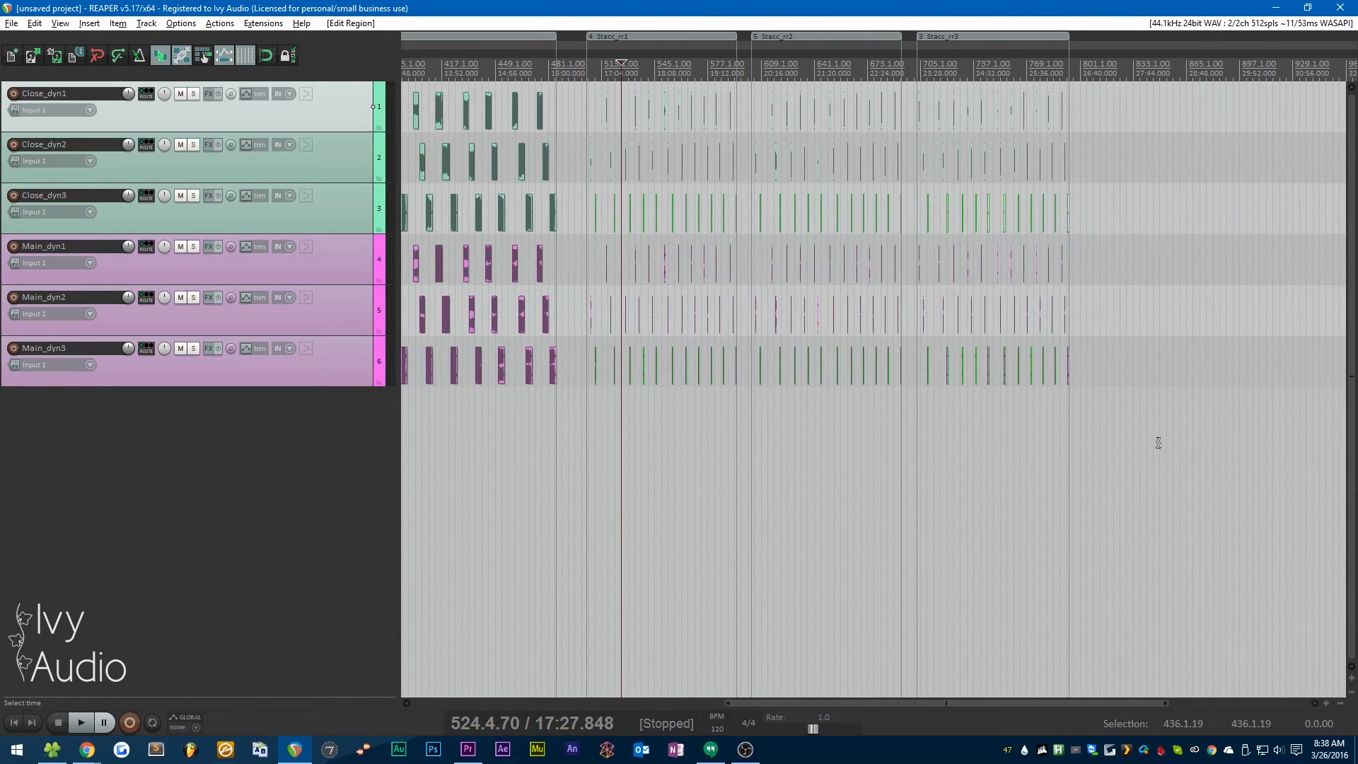
pyautogui.moveTo(1158, 442); pyautogui.dragTo(575, 82)
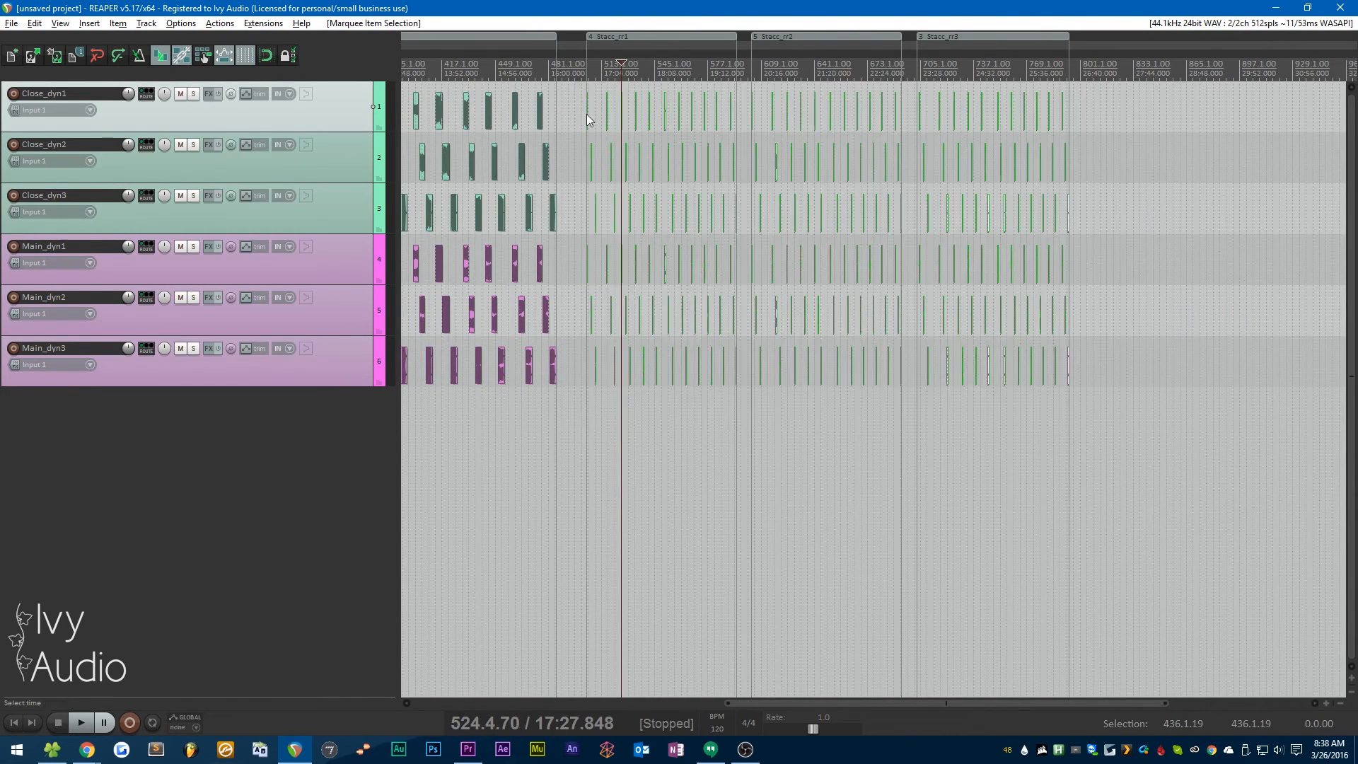
# Step: Open the render settings, set the source to Selected media items and check the Stacc output directory
pyautogui.scroll(2, 584, 110)
pyautogui.hotkey('ctrl', 'alt', 'r')
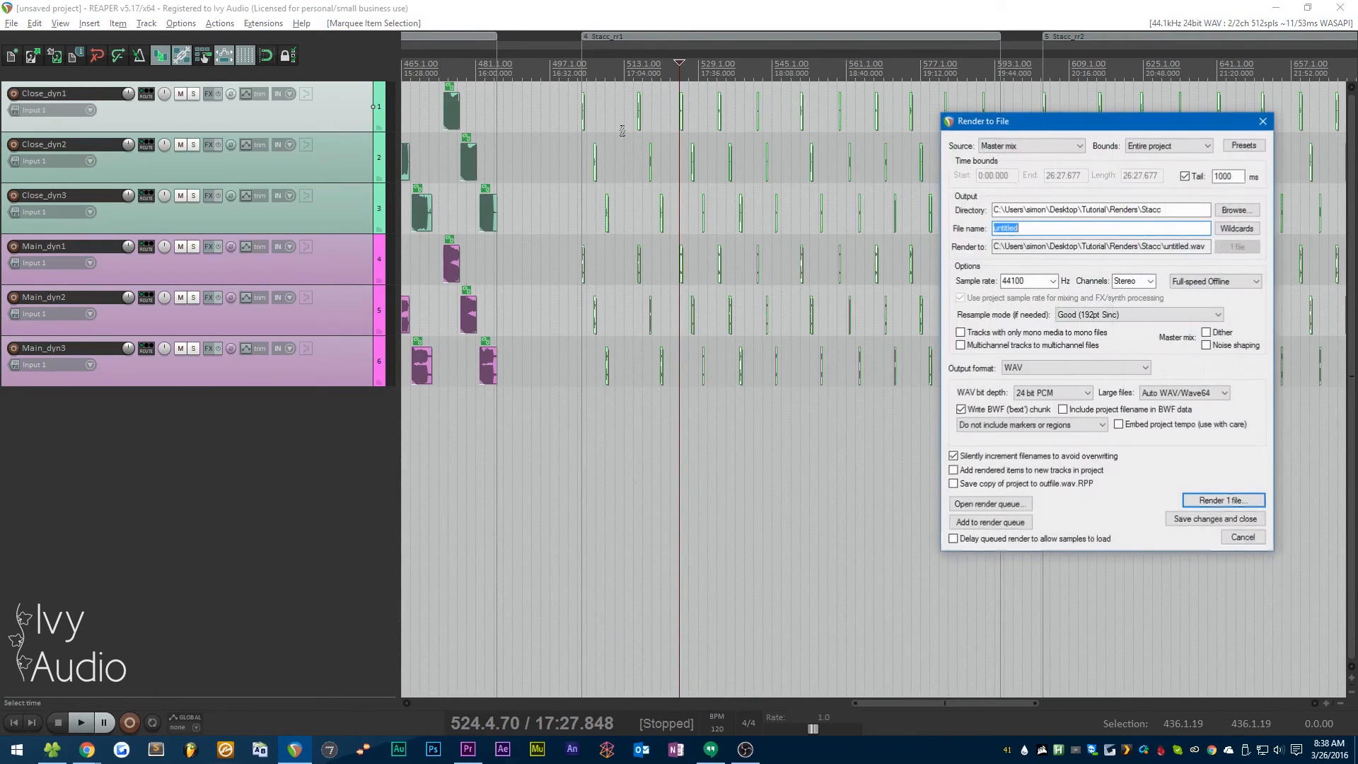
pyautogui.click(1011, 147)
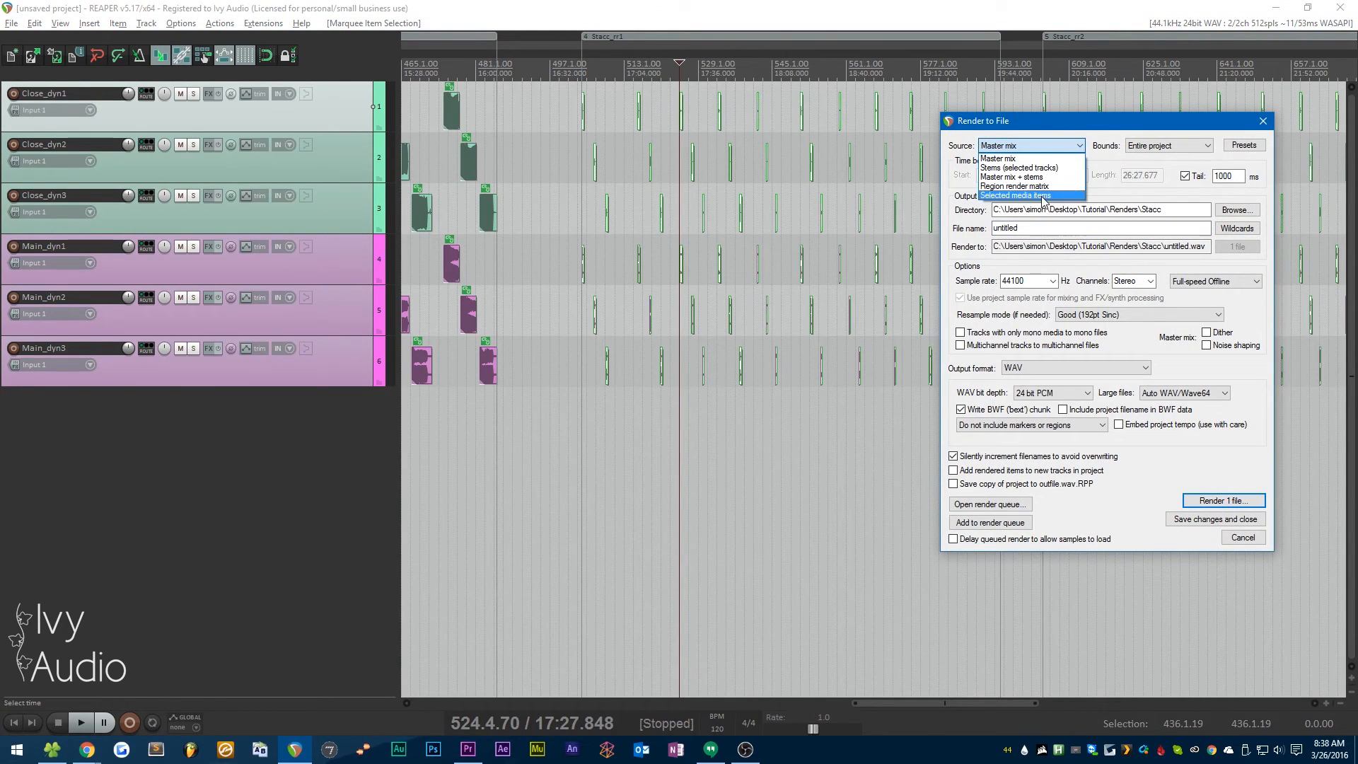
pyautogui.click(1039, 196)
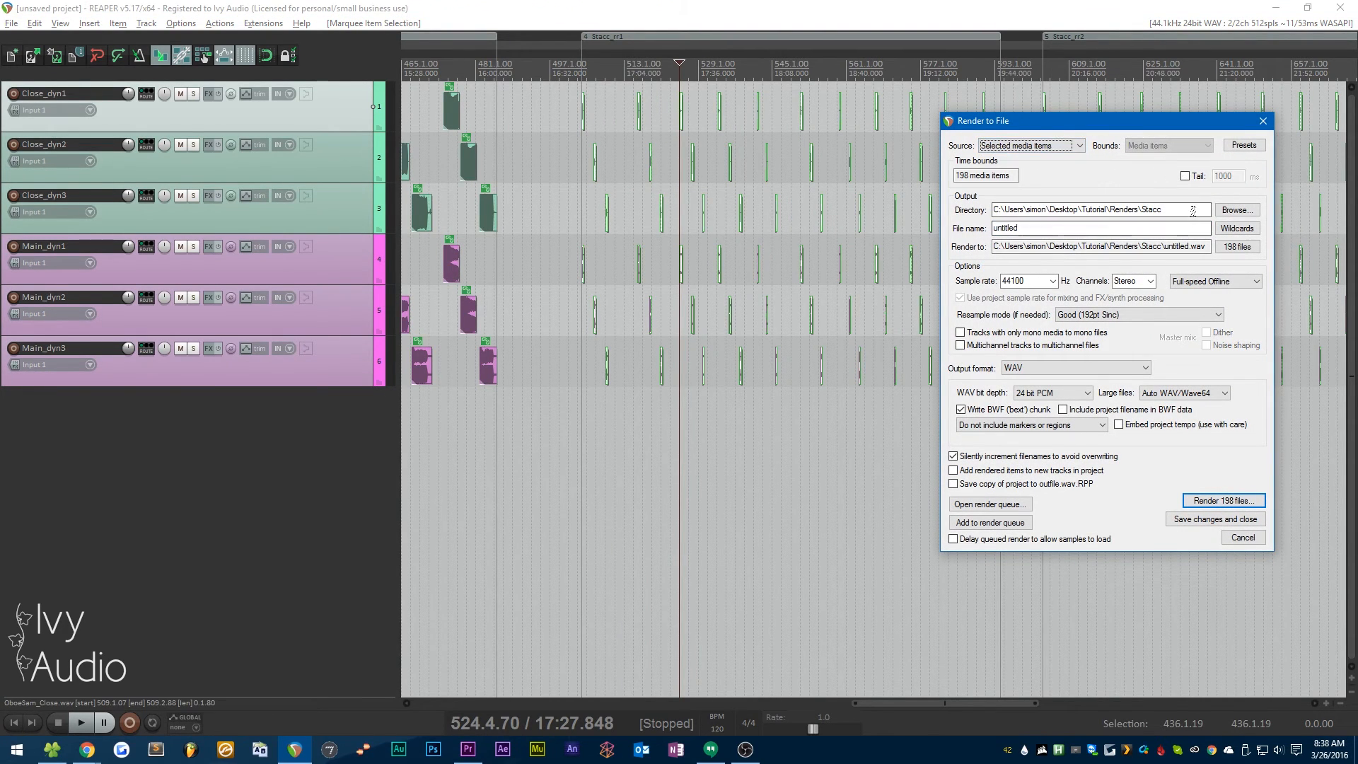
pyautogui.doubleClick(1145, 210)
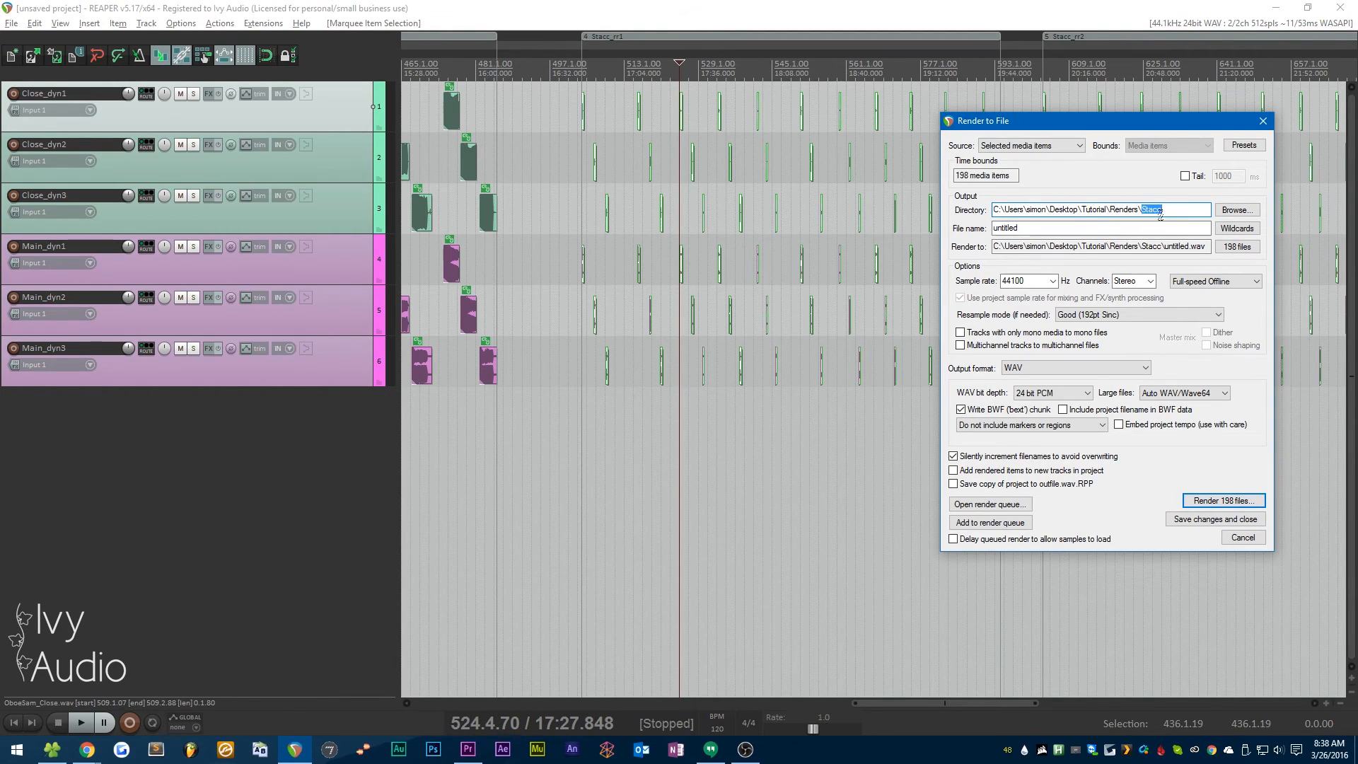
# Step: Set the render file name to Oboe_$track_$region and enable rendering tracks with only mono media to mono files
pyautogui.click(1050, 226)
pyautogui.doubleClick(1050, 227)
pyautogui.write('Oboe')
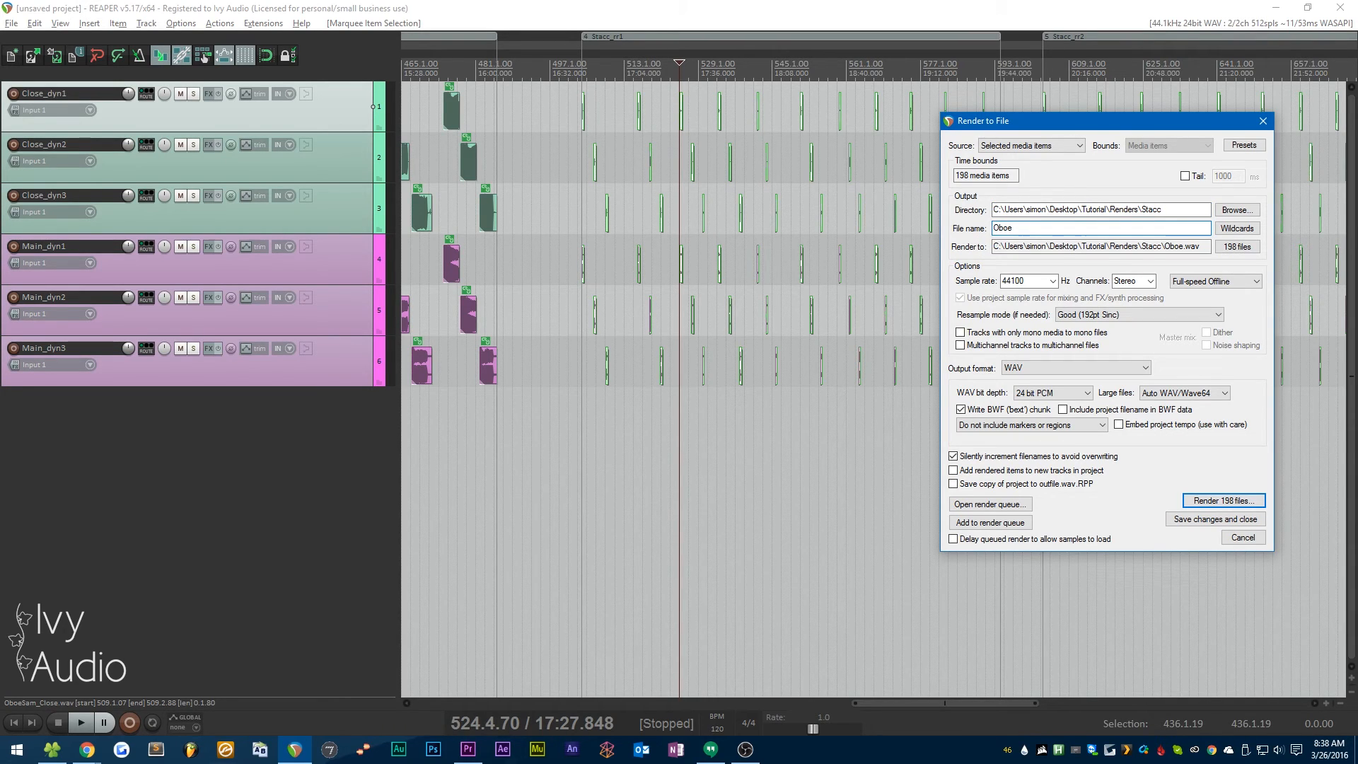
pyautogui.write('_$tra')
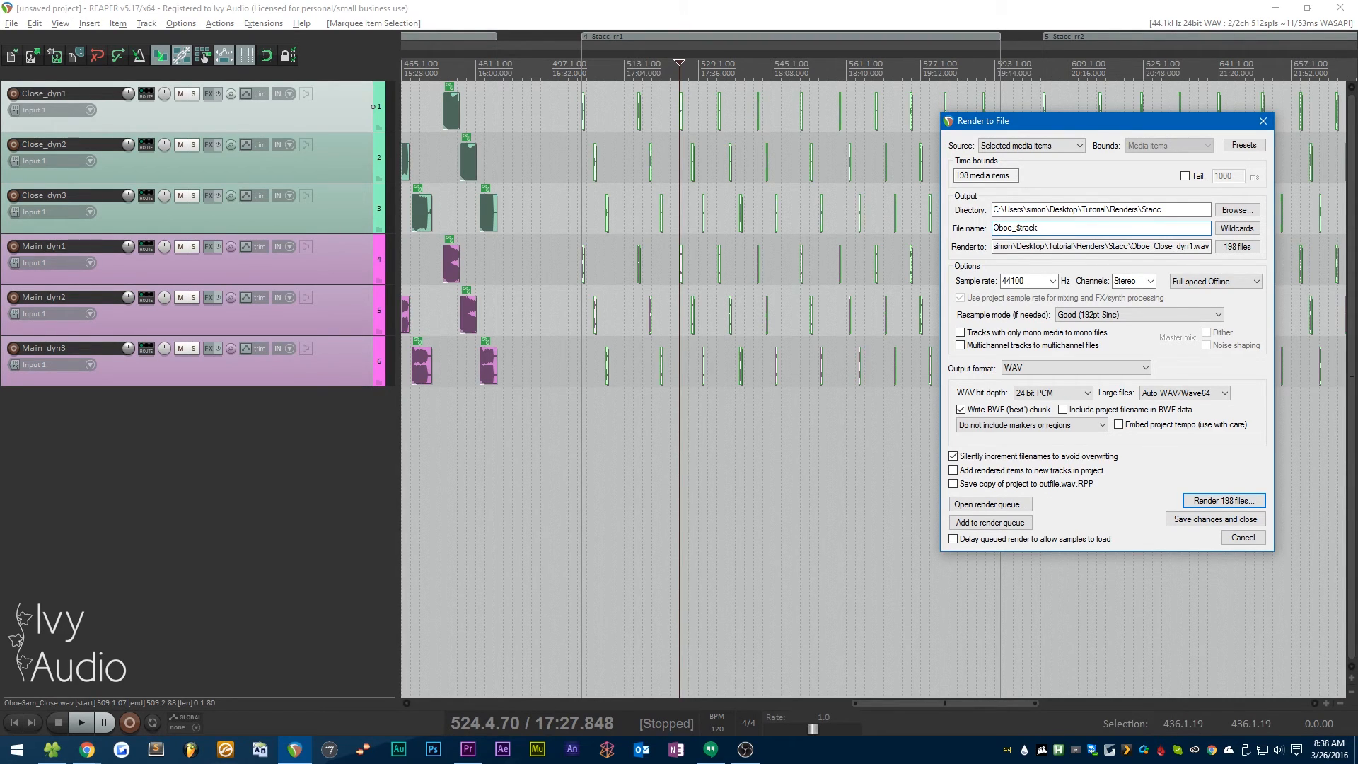
pyautogui.write('ck_$region')
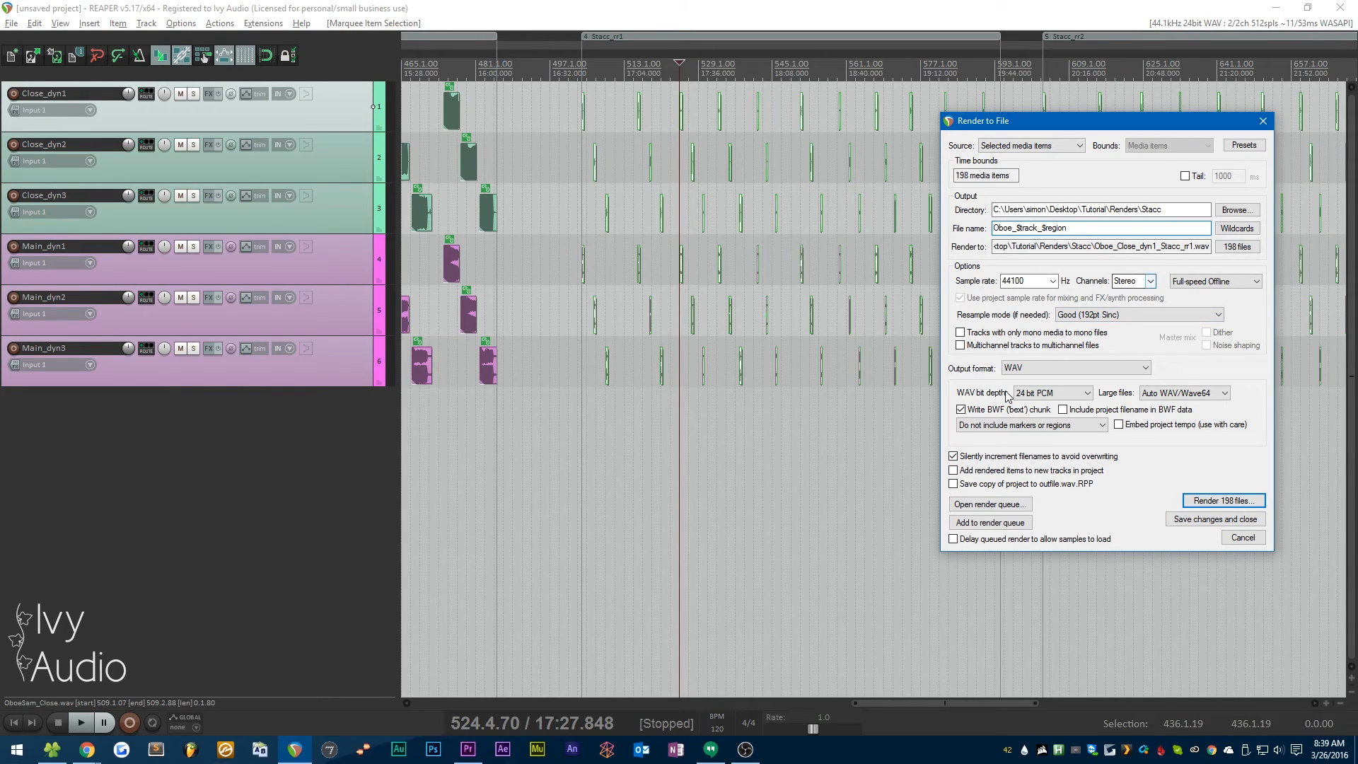
pyautogui.click(970, 332)
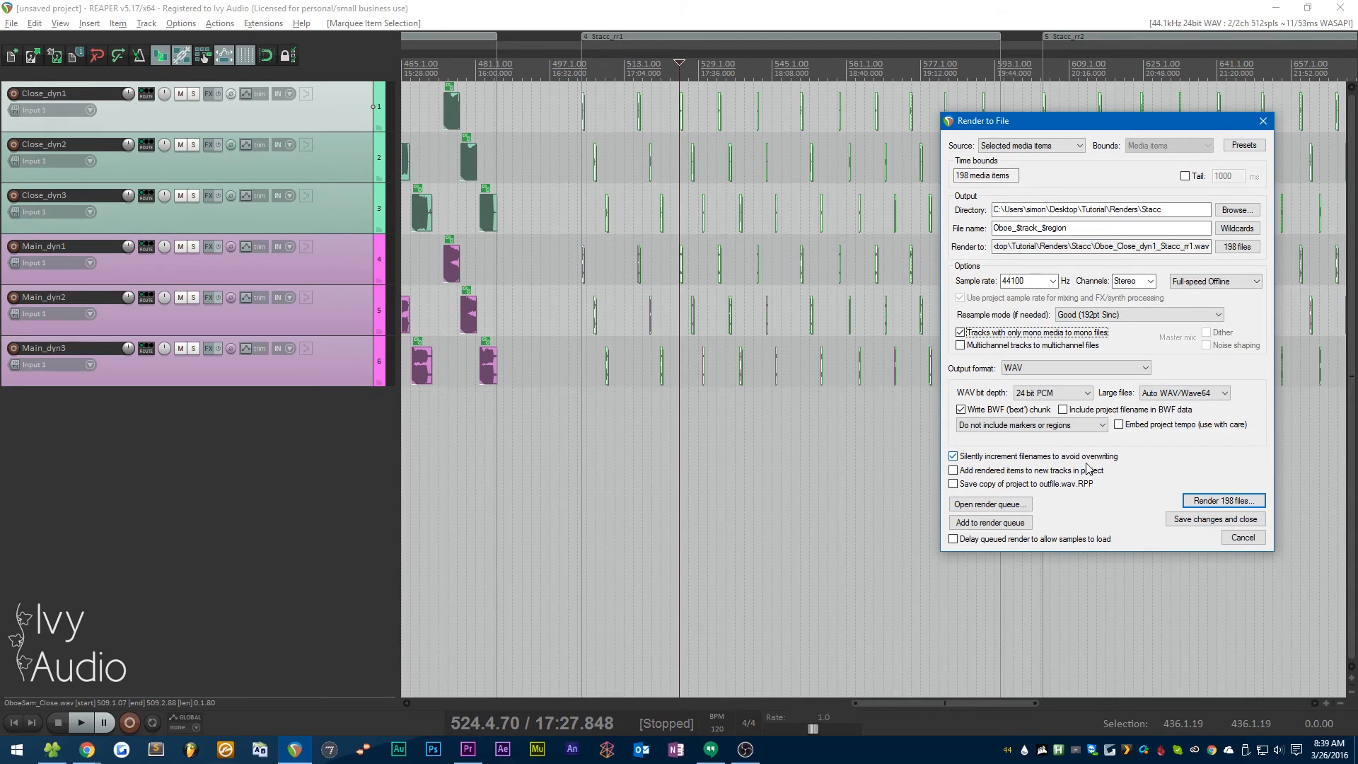
pyautogui.scroll(6, 578, 97)
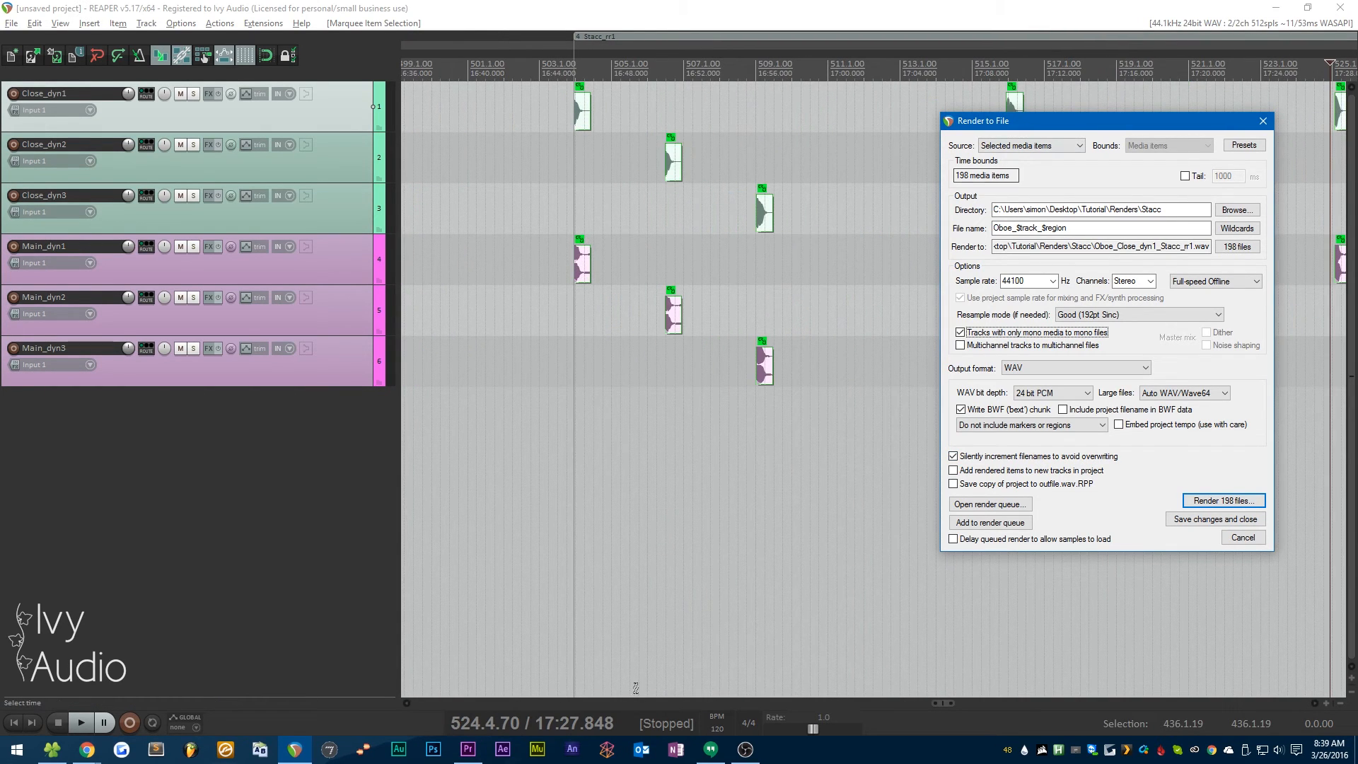
pyautogui.scroll(-3, 461, 145)
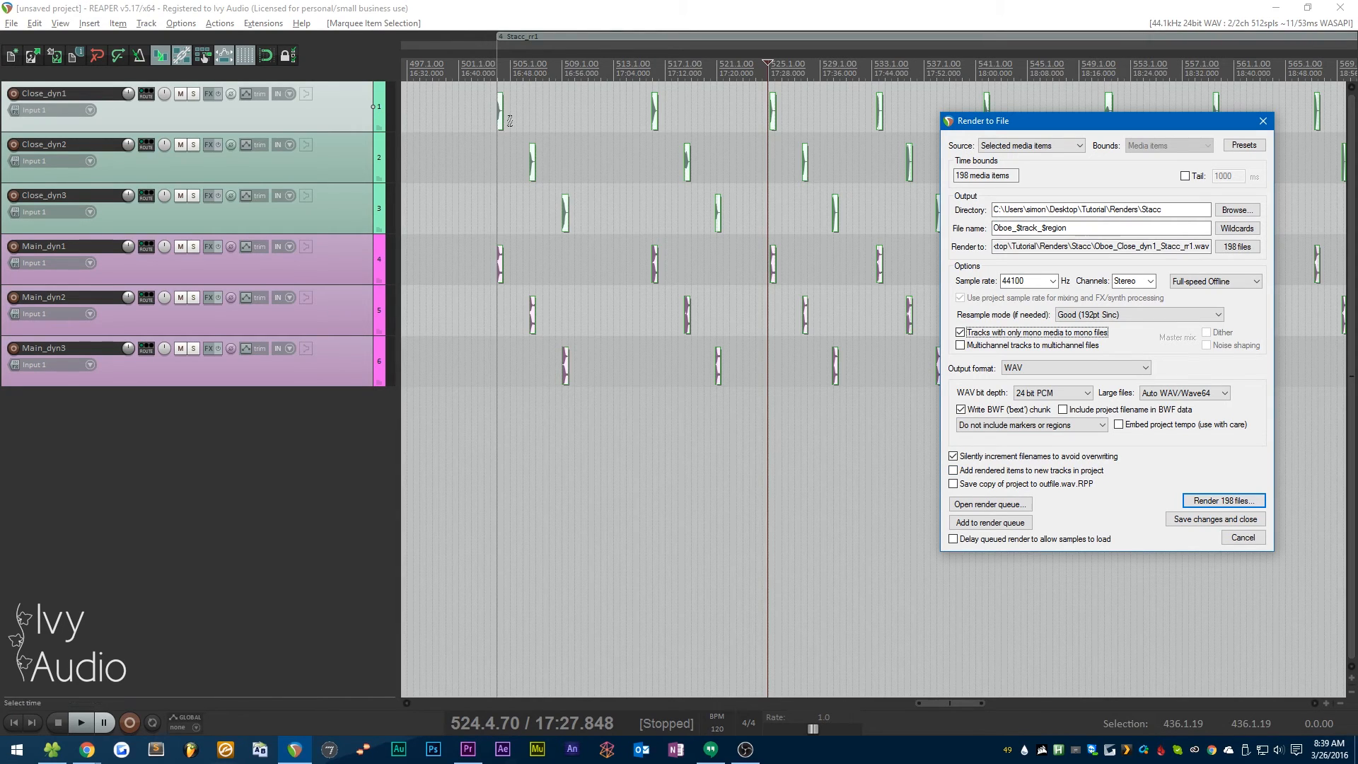
pyautogui.scroll(-2, 458, 107)
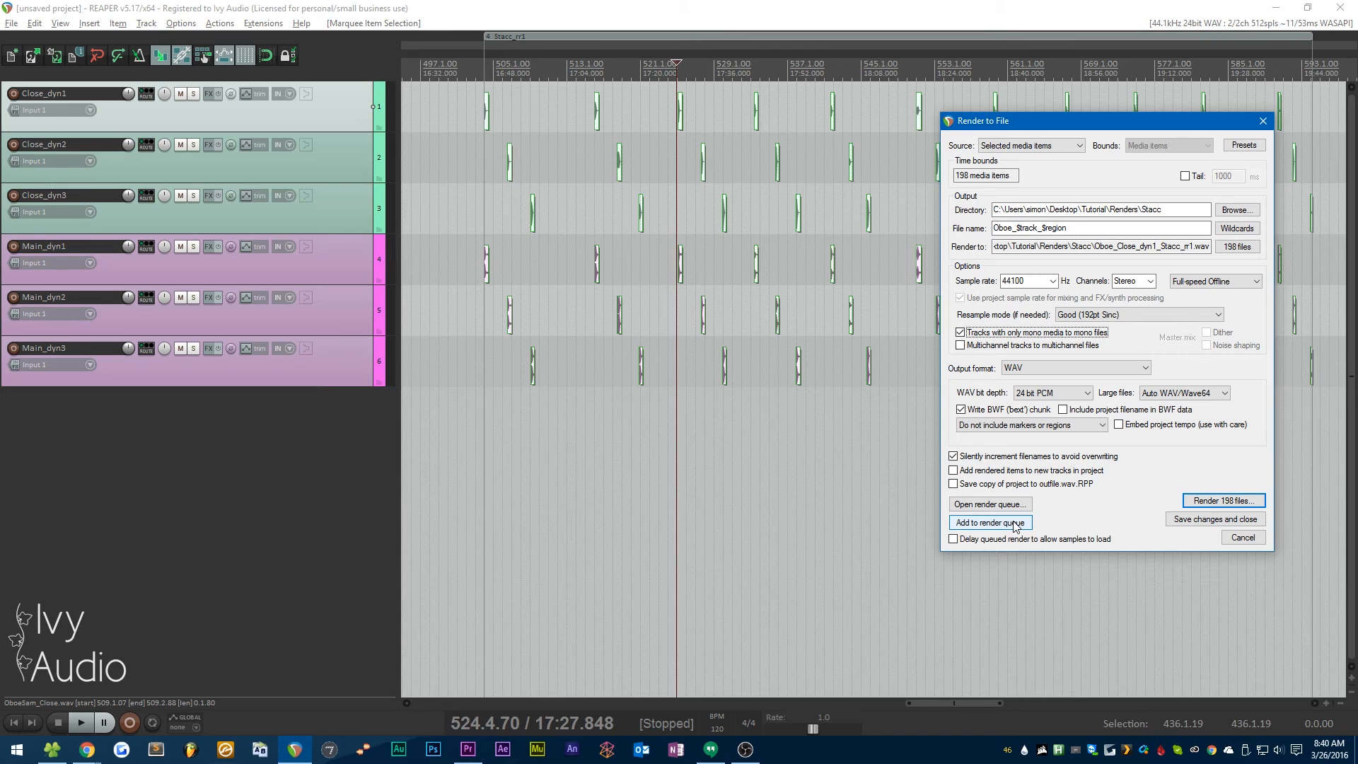
# Step: Add the staccato render to the render queue and select all items in the Vib region on the six tracks
pyautogui.click(990, 522)
pyautogui.scroll(-5, 800, 270)
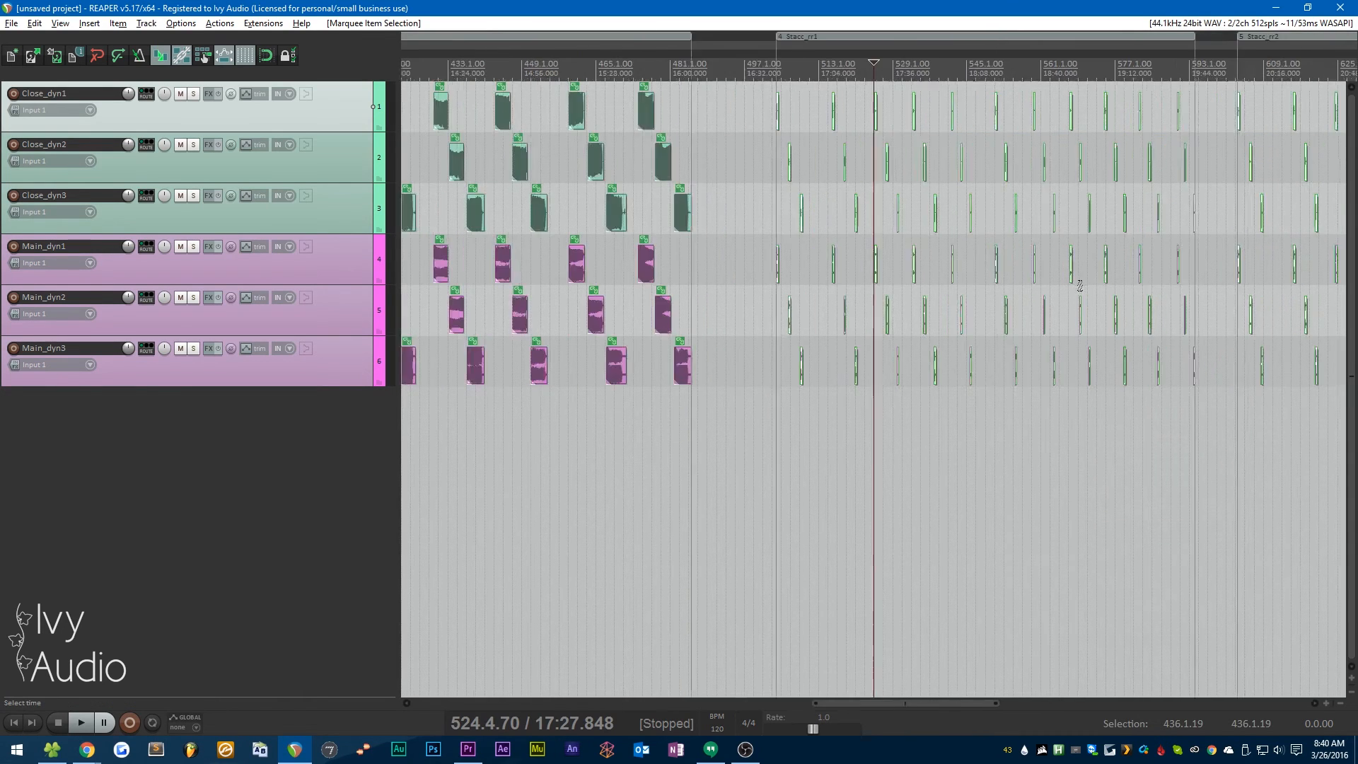
pyautogui.scroll(2, 801, 270)
pyautogui.moveTo(1016, 415); pyautogui.dragTo(573, 107)
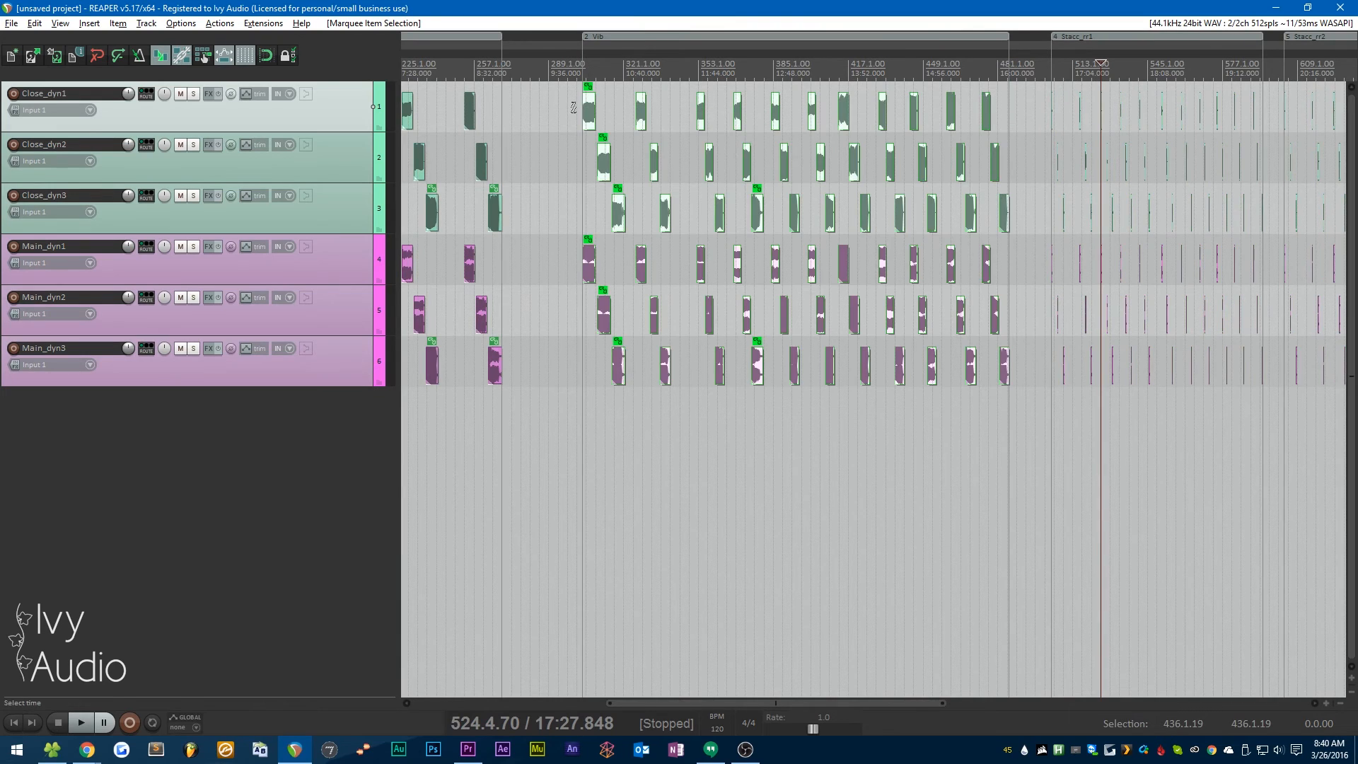
# Step: Set the render output directory to the Vib folder inside Renders and add the selected Vib items to the render queue
pyautogui.hotkey('ctrl', 'alt', 'r')
pyautogui.click(1169, 206)
pyautogui.press('BackSpace')
pyautogui.press('BackSpace')
pyautogui.press('BackSpace')
pyautogui.press('BackSpace')
pyautogui.press('BackSpace')
pyautogui.write('Vib')
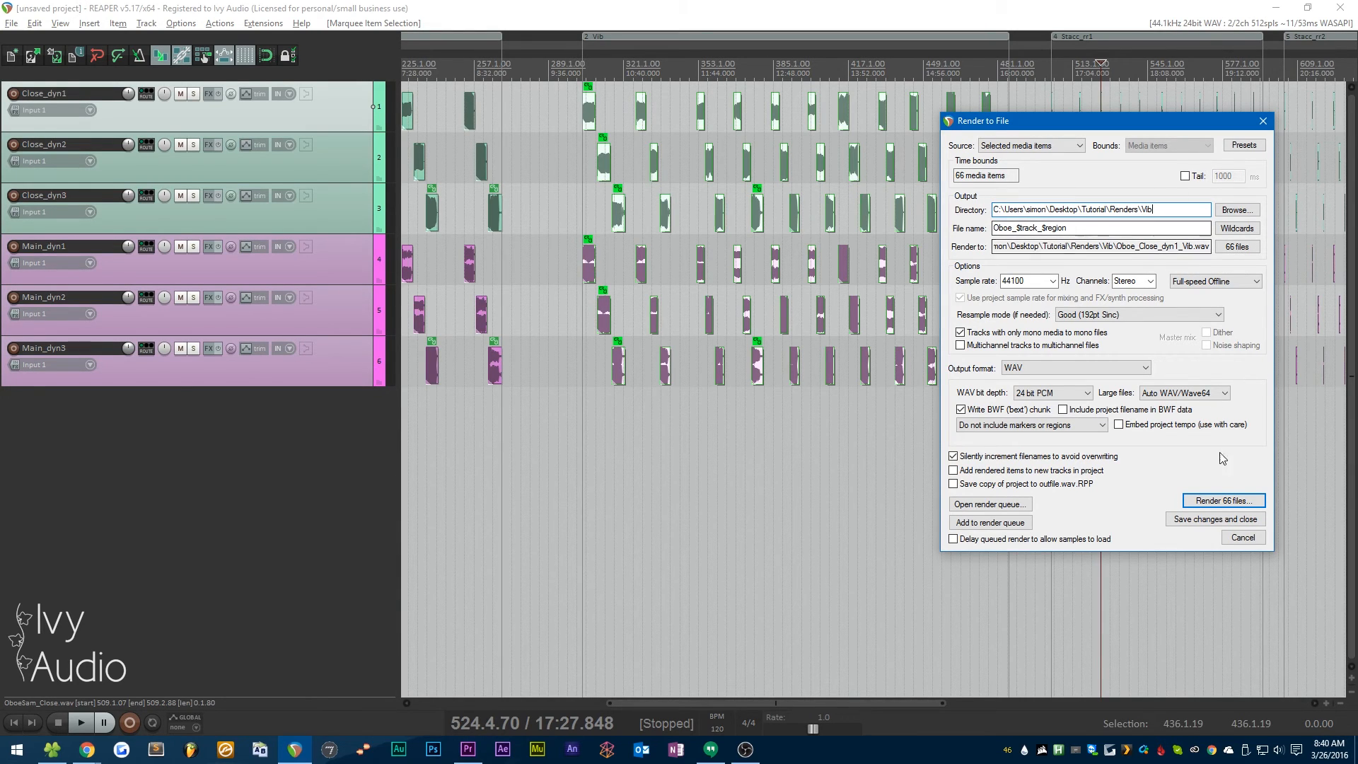
pyautogui.click(1019, 523)
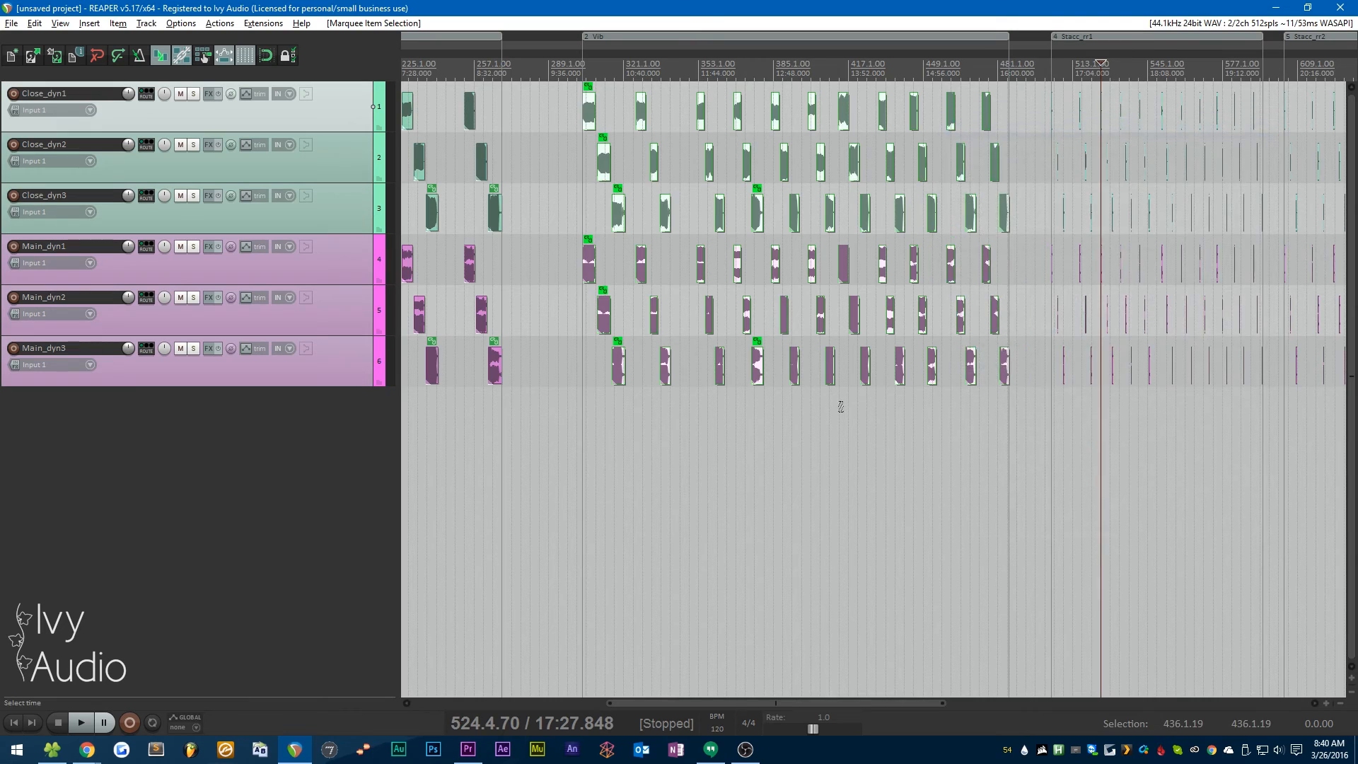
# Step: Select all Sus region items on the six tracks and queue their render to the Sus folder inside Renders
pyautogui.scroll(-4, 474, 307)
pyautogui.moveTo(700, 423); pyautogui.dragTo(274, 126)
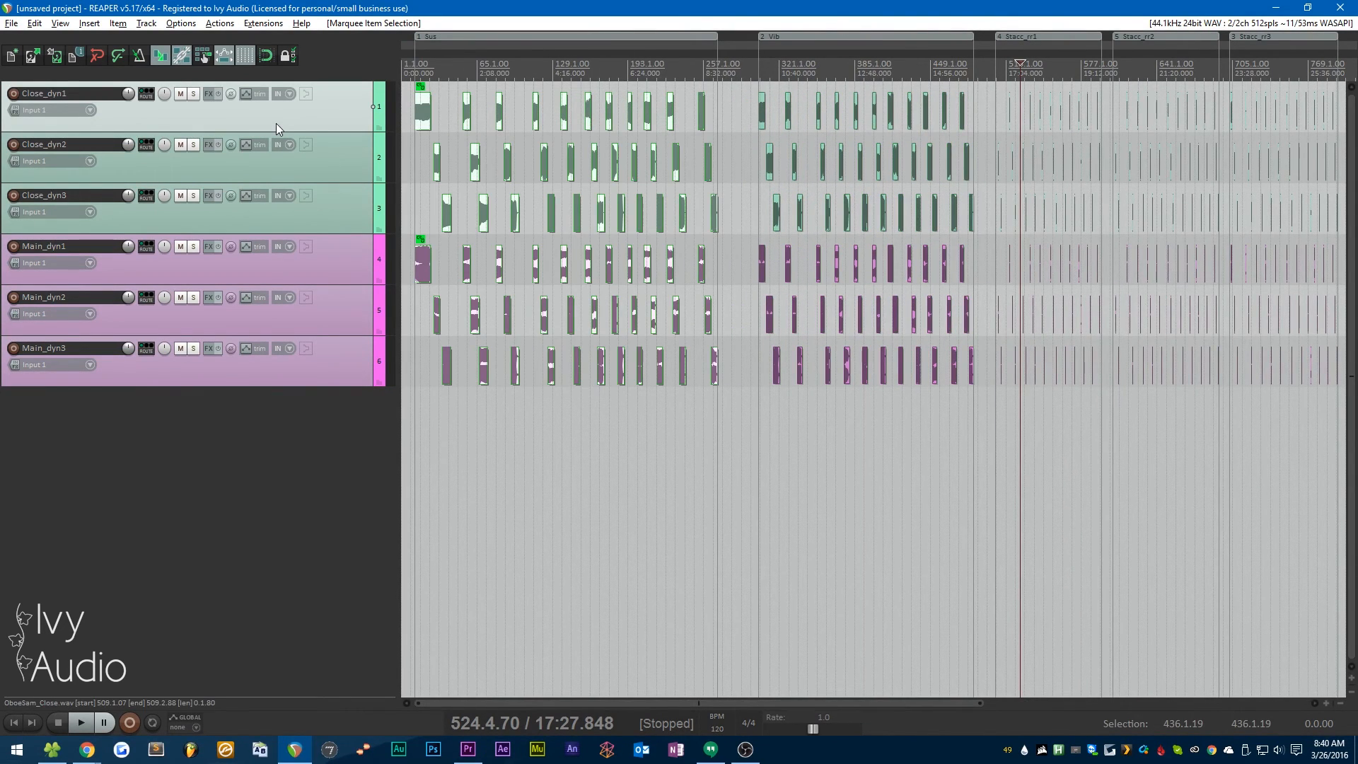
pyautogui.hotkey('ctrl', 'alt', 'r')
pyautogui.click(1178, 209)
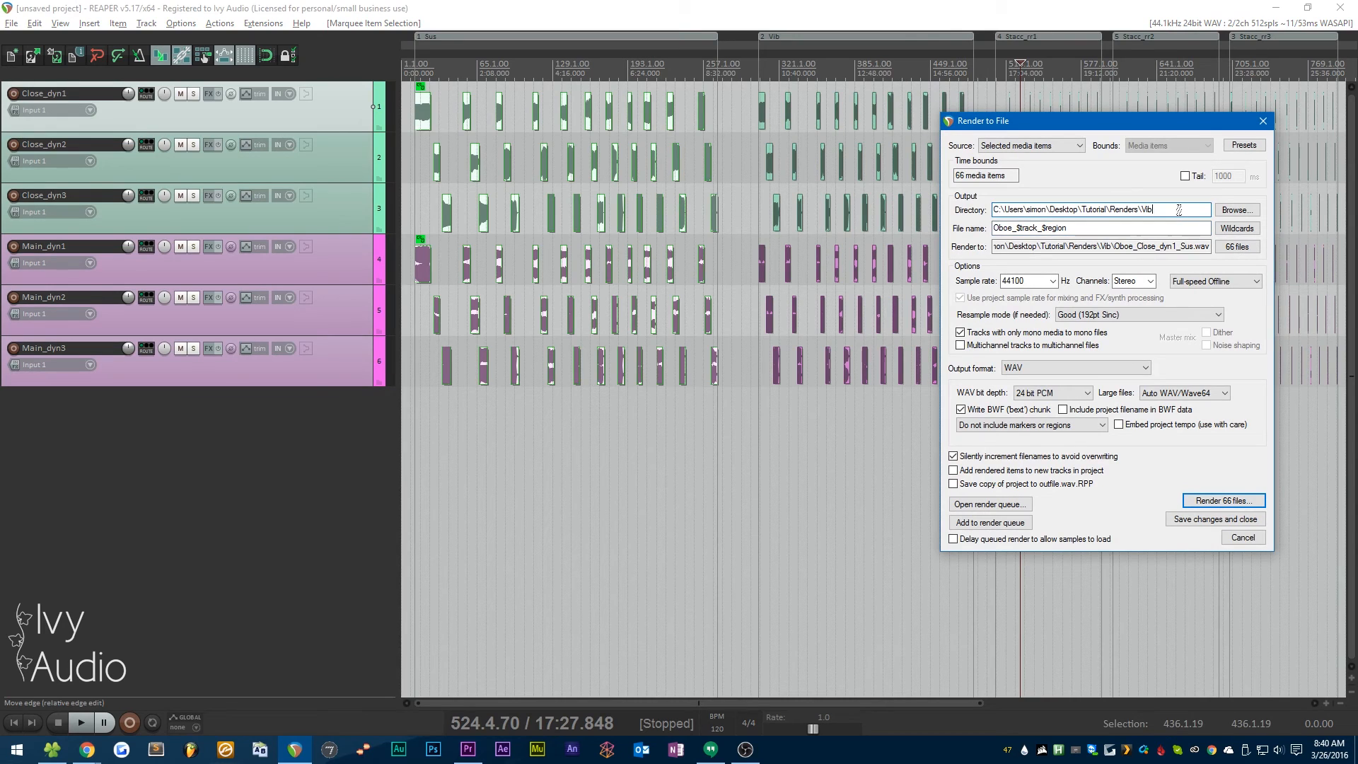
pyautogui.press('BackSpace')
pyautogui.press('BackSpace')
pyautogui.press('BackSpace')
pyautogui.write('Sus')
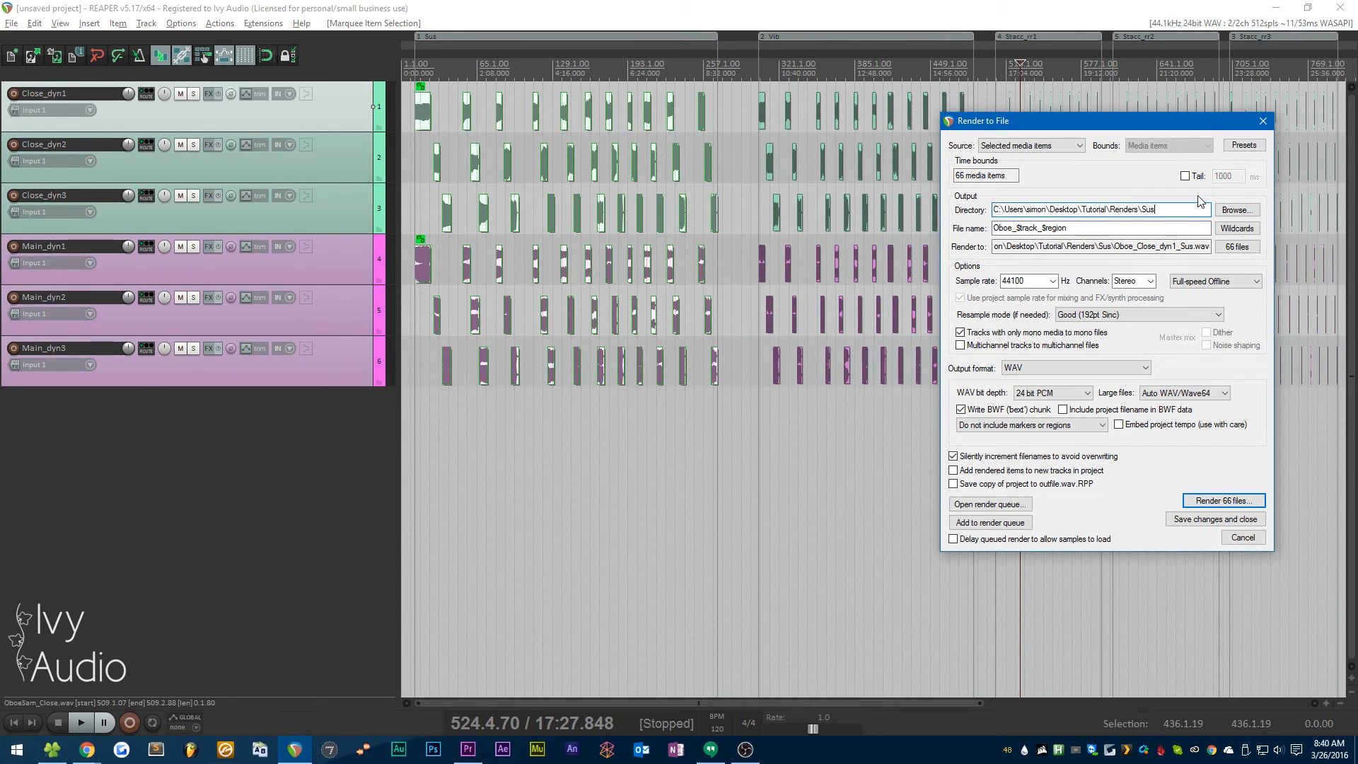
pyautogui.click(1008, 521)
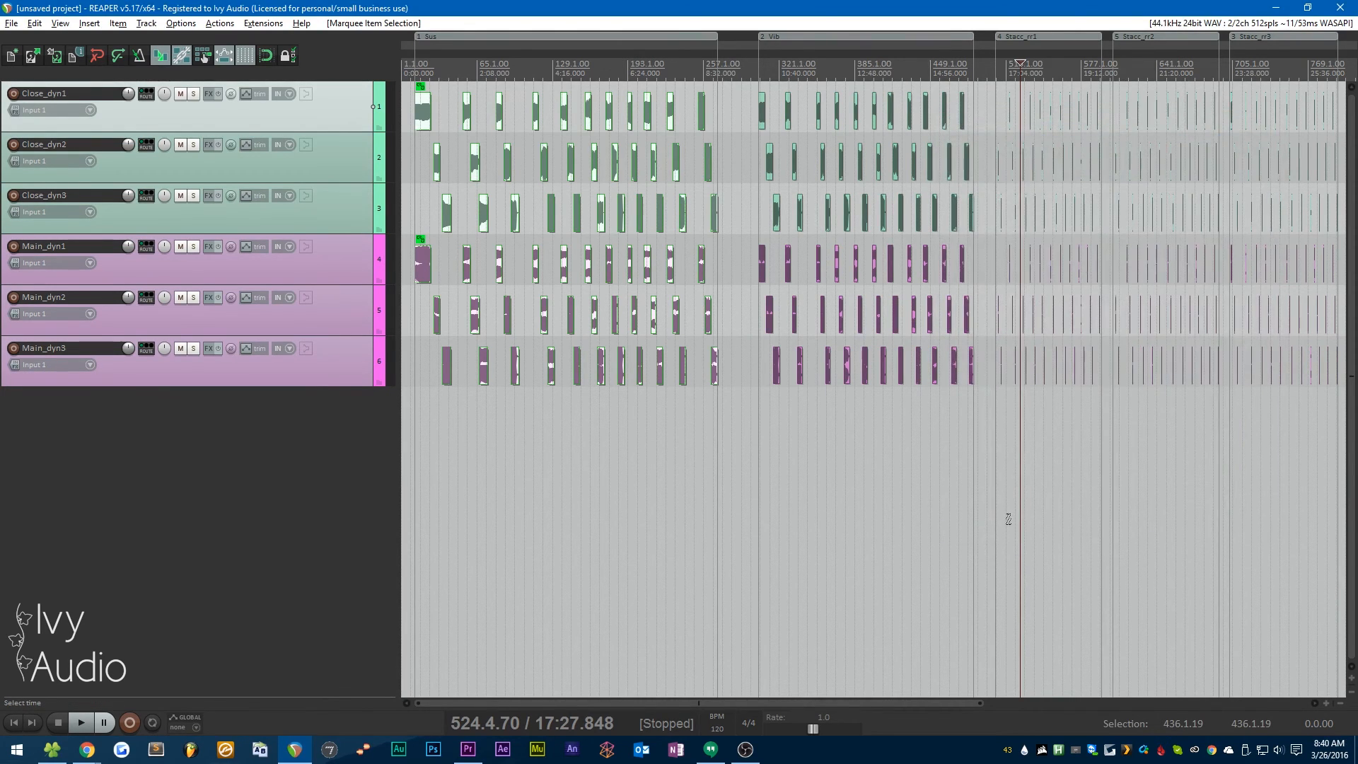
# Step: Open the list of queued renders, widen its window and render all queued jobs
pyautogui.hotkey('ctrl', 'alt', 'r')
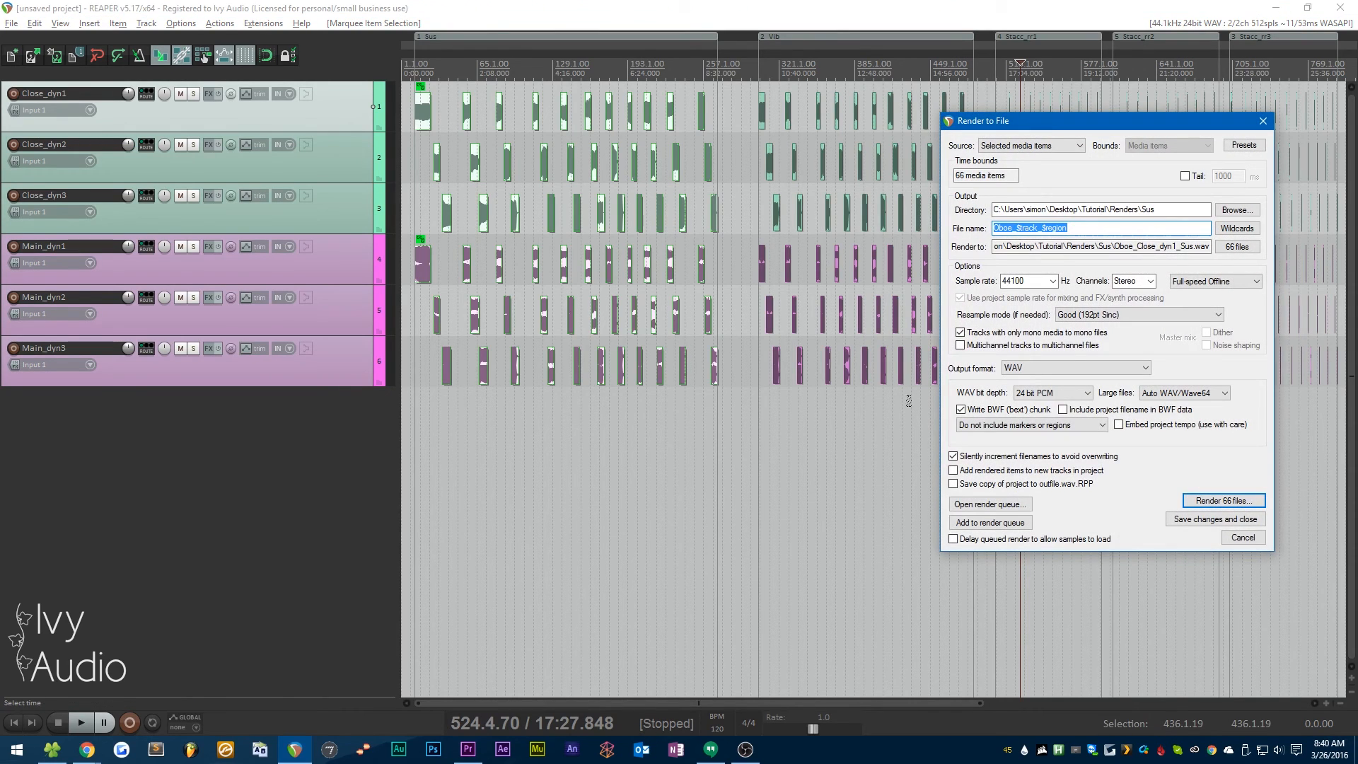
pyautogui.click(989, 504)
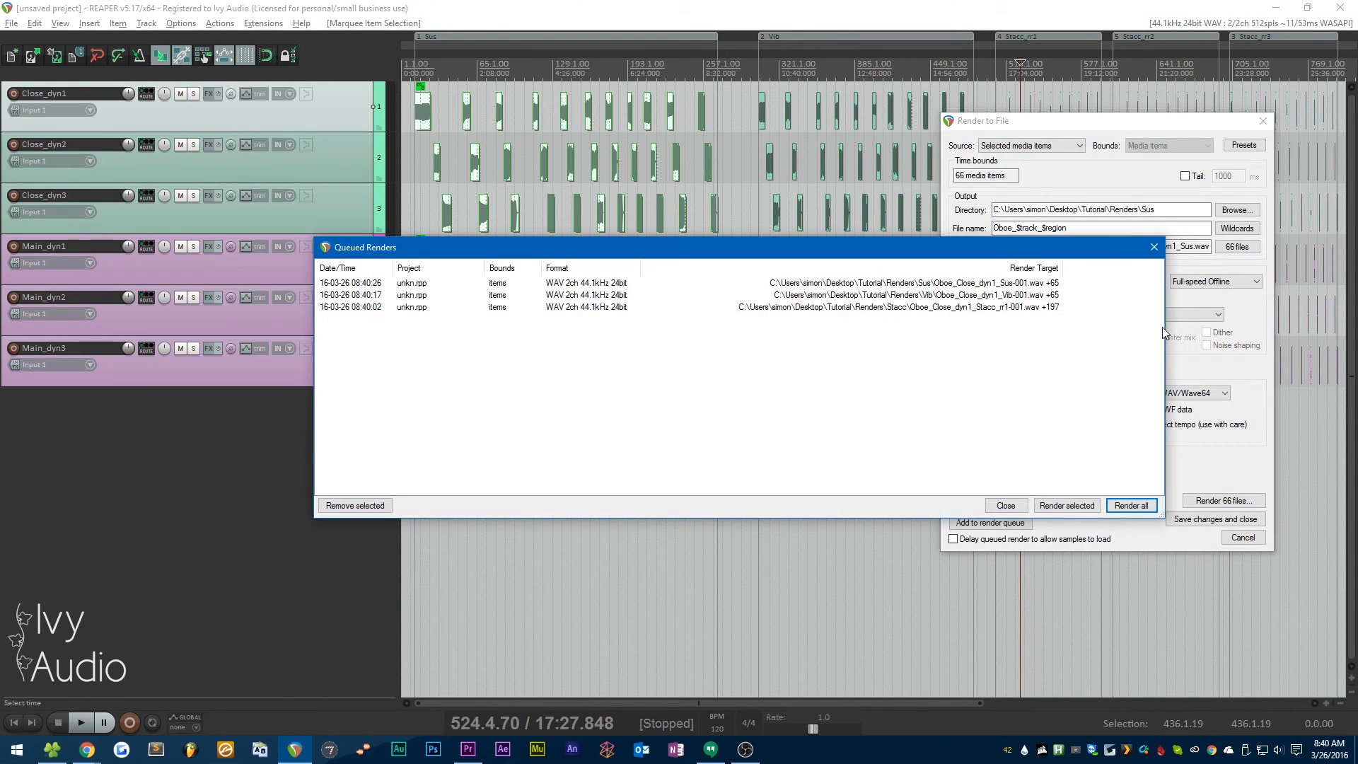
pyautogui.moveTo(1166, 327); pyautogui.dragTo(1276, 326)
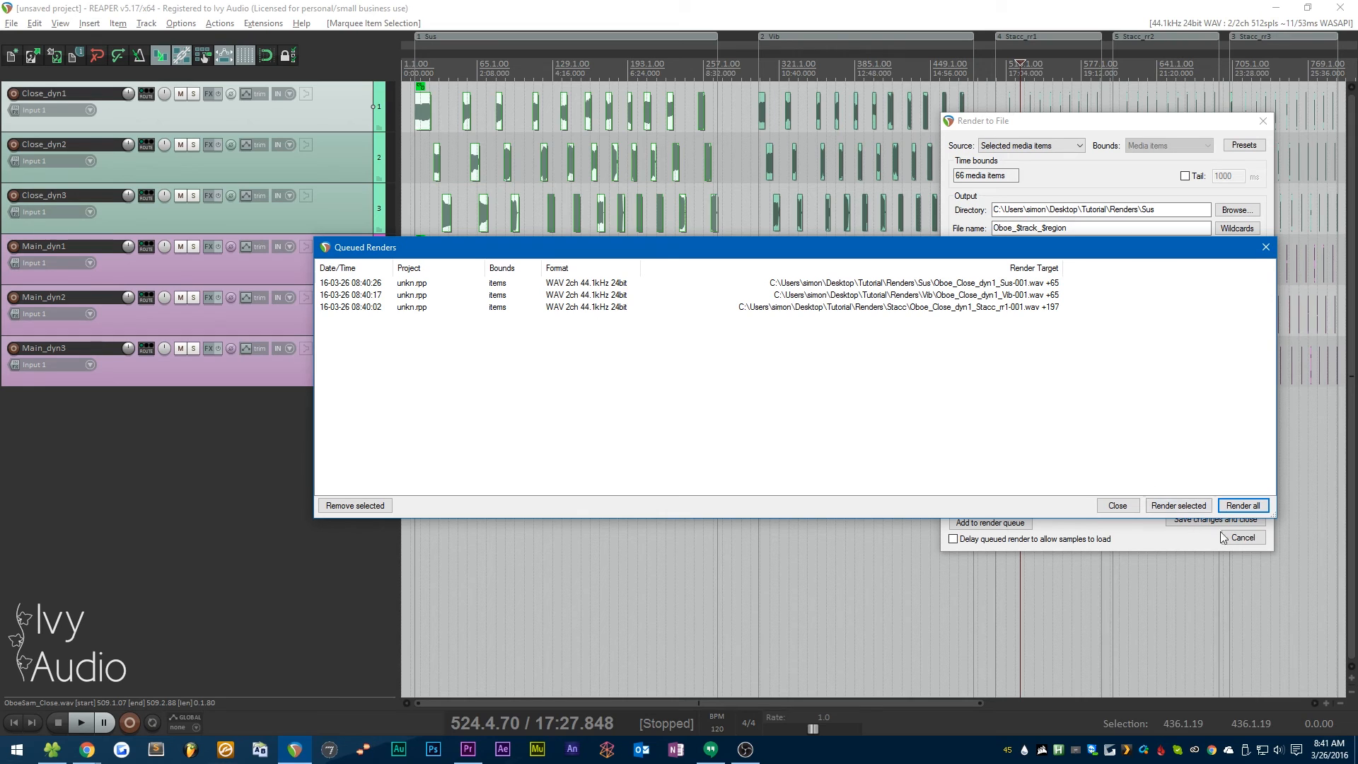
pyautogui.click(1259, 507)
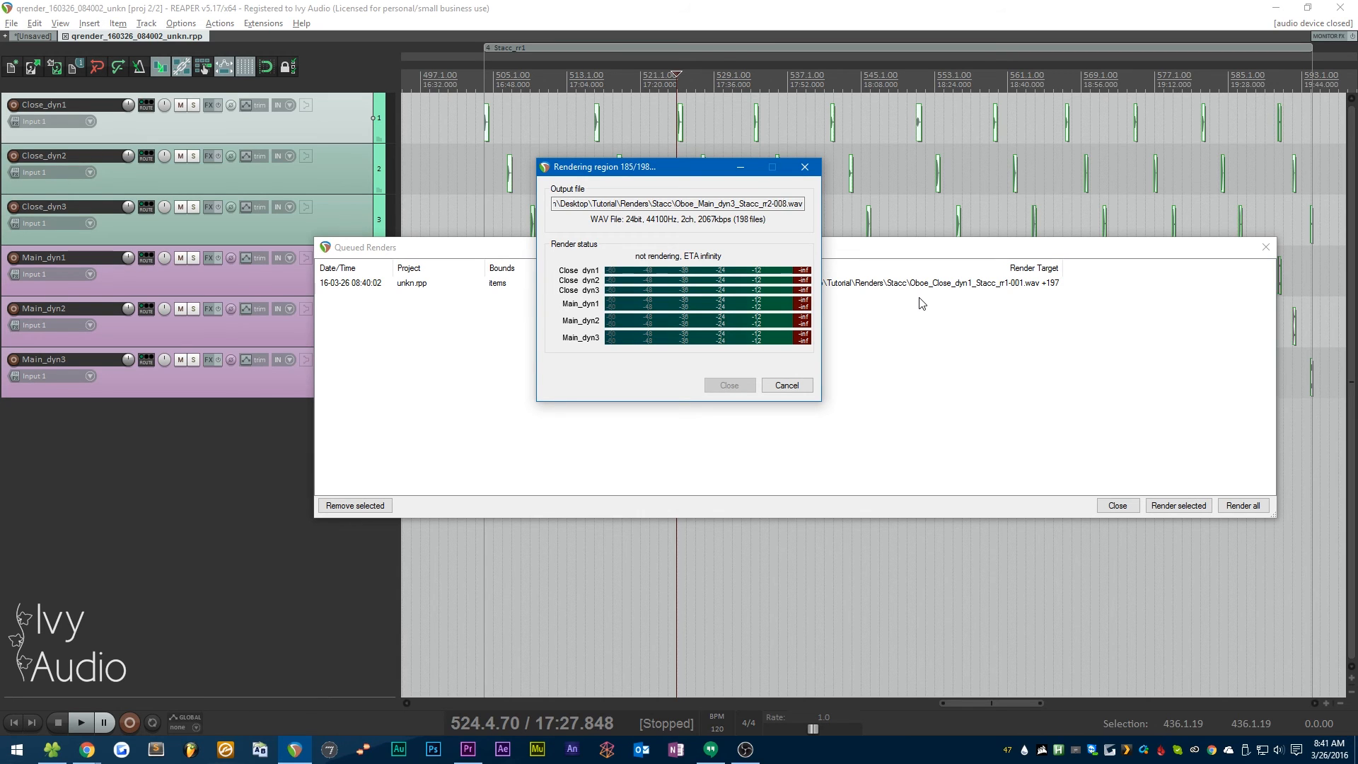
# Step: Switch to File Explorer, open the Stacc folder inside Renders and look through the rendered file names
pyautogui.click(53, 751)
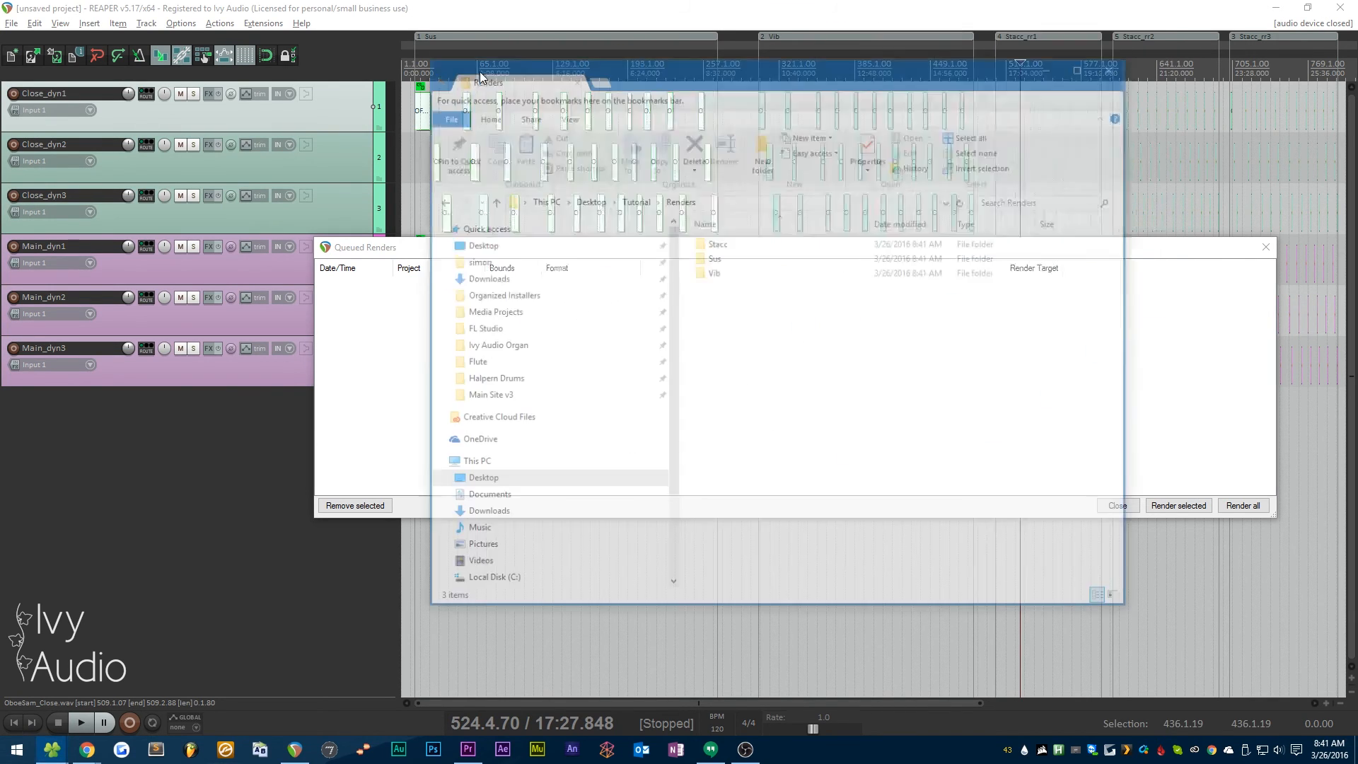
pyautogui.moveTo(775, 66); pyautogui.dragTo(416, 52)
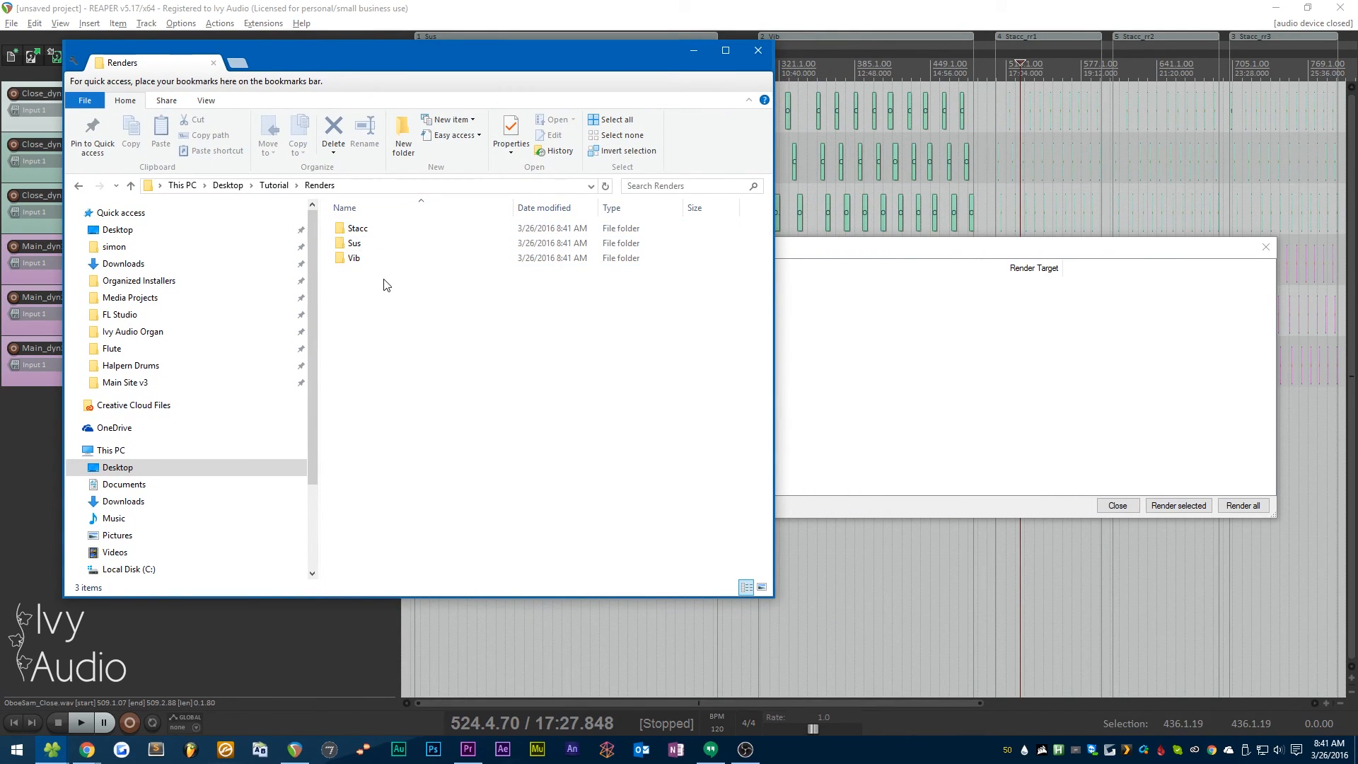
pyautogui.doubleClick(371, 228)
pyautogui.moveTo(772, 213); pyautogui.dragTo(970, 222)
pyautogui.scroll(-3, 671, 303)
pyautogui.scroll(-20, 672, 303)
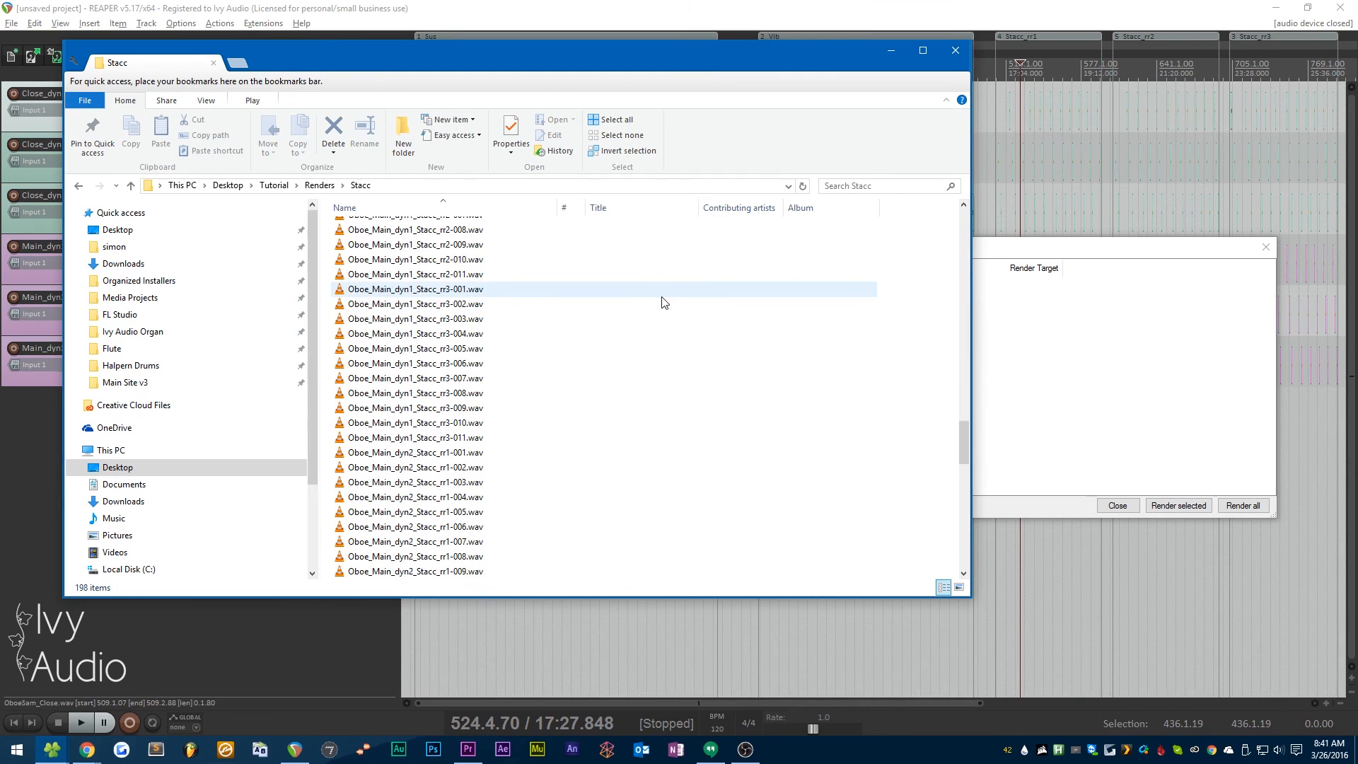
pyautogui.scroll(-19, 658, 303)
pyautogui.scroll(20, 647, 306)
pyautogui.scroll(20, 634, 311)
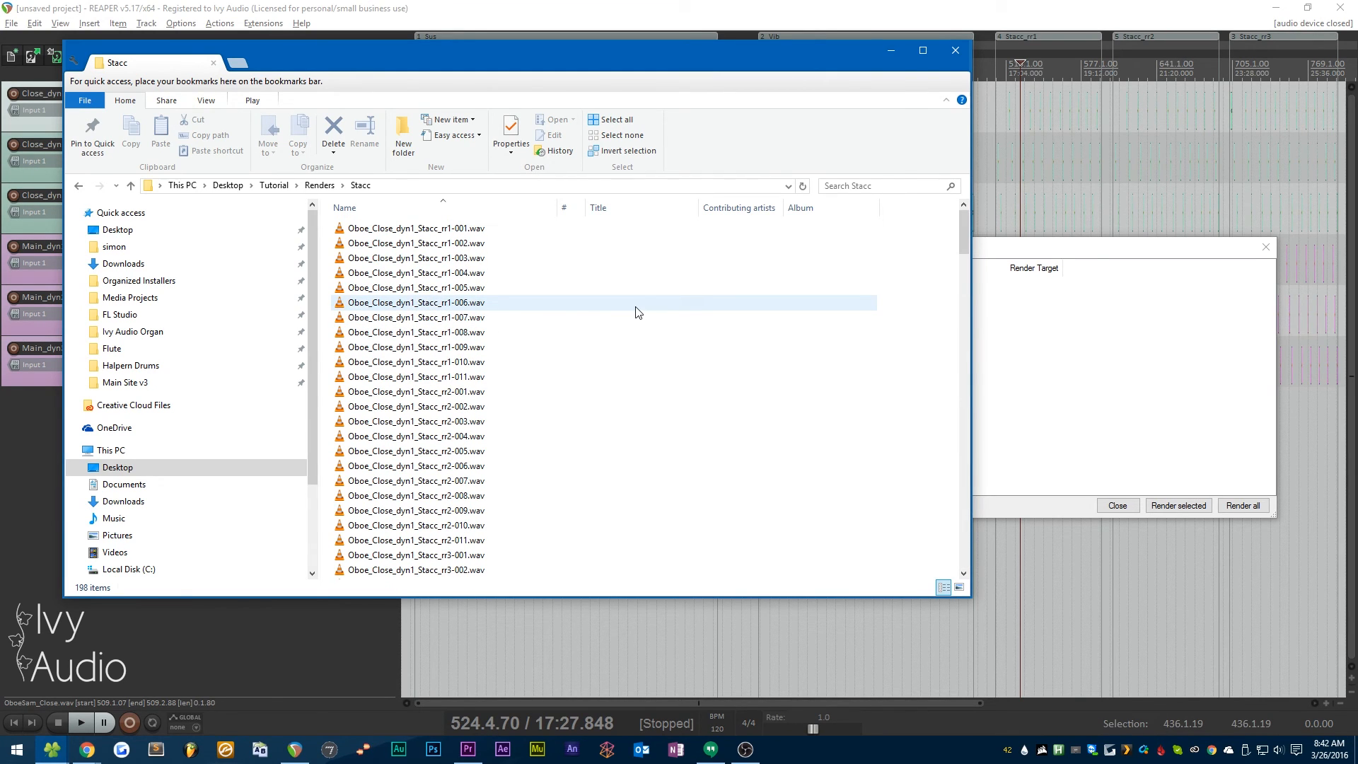
# Step: Create a folder named Close in the Stacc folder and move all Oboe_Close files into it
pyautogui.hotkey('ctrl', 'shift', 'n')
pyautogui.write('Clo')
pyautogui.press('Return')
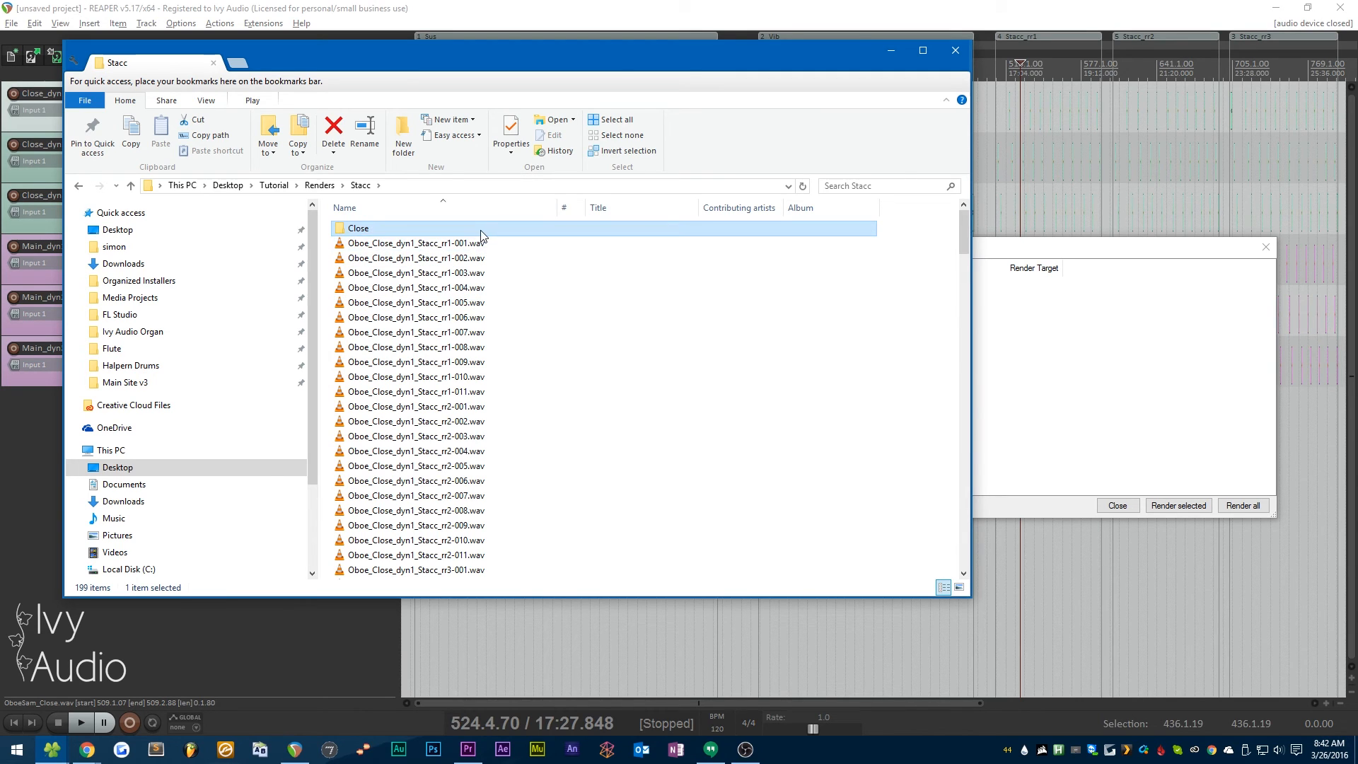
pyautogui.click(486, 243)
pyautogui.scroll(-20, 690, 382)
pyautogui.scroll(-4, 680, 375)
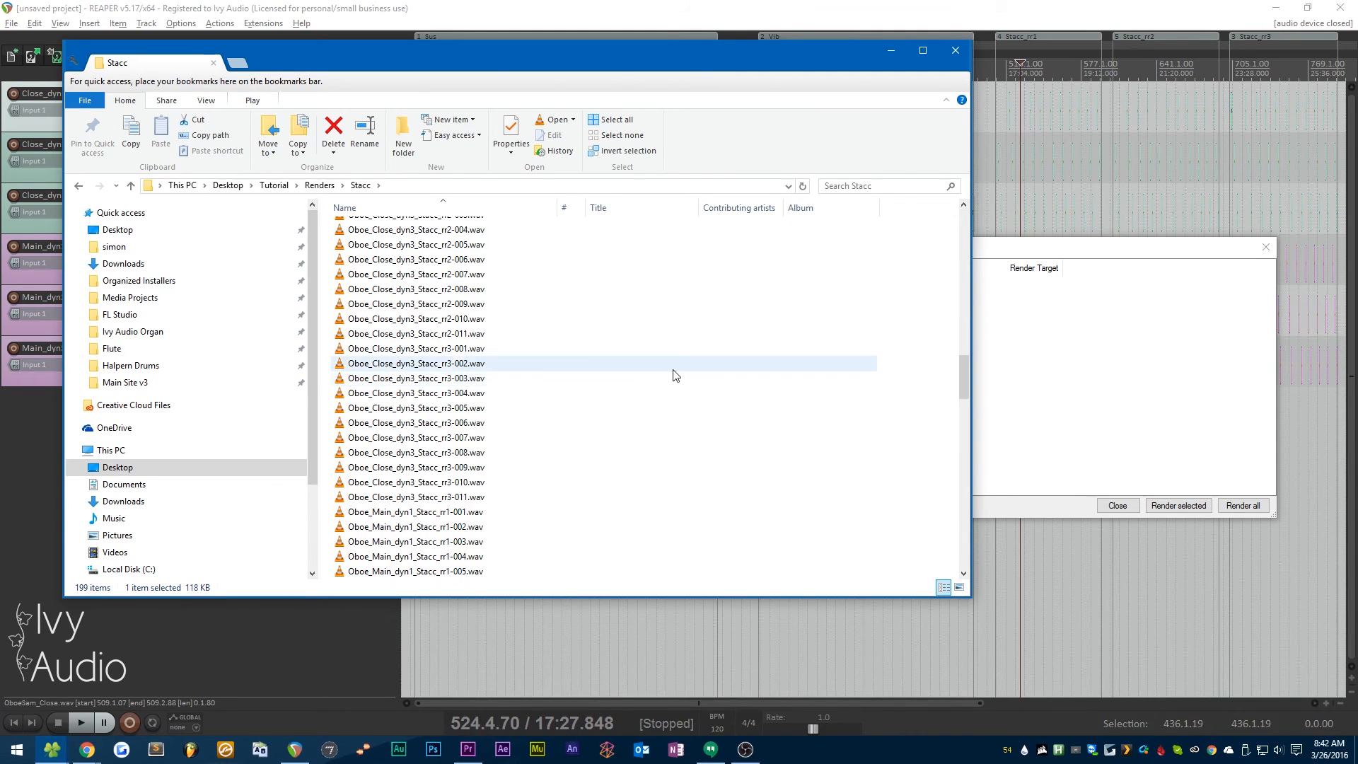
pyautogui.keyDown('shift'); pyautogui.click(458, 499); pyautogui.keyUp('shift')
pyautogui.scroll(13, 480, 462)
pyautogui.scroll(14, 479, 464)
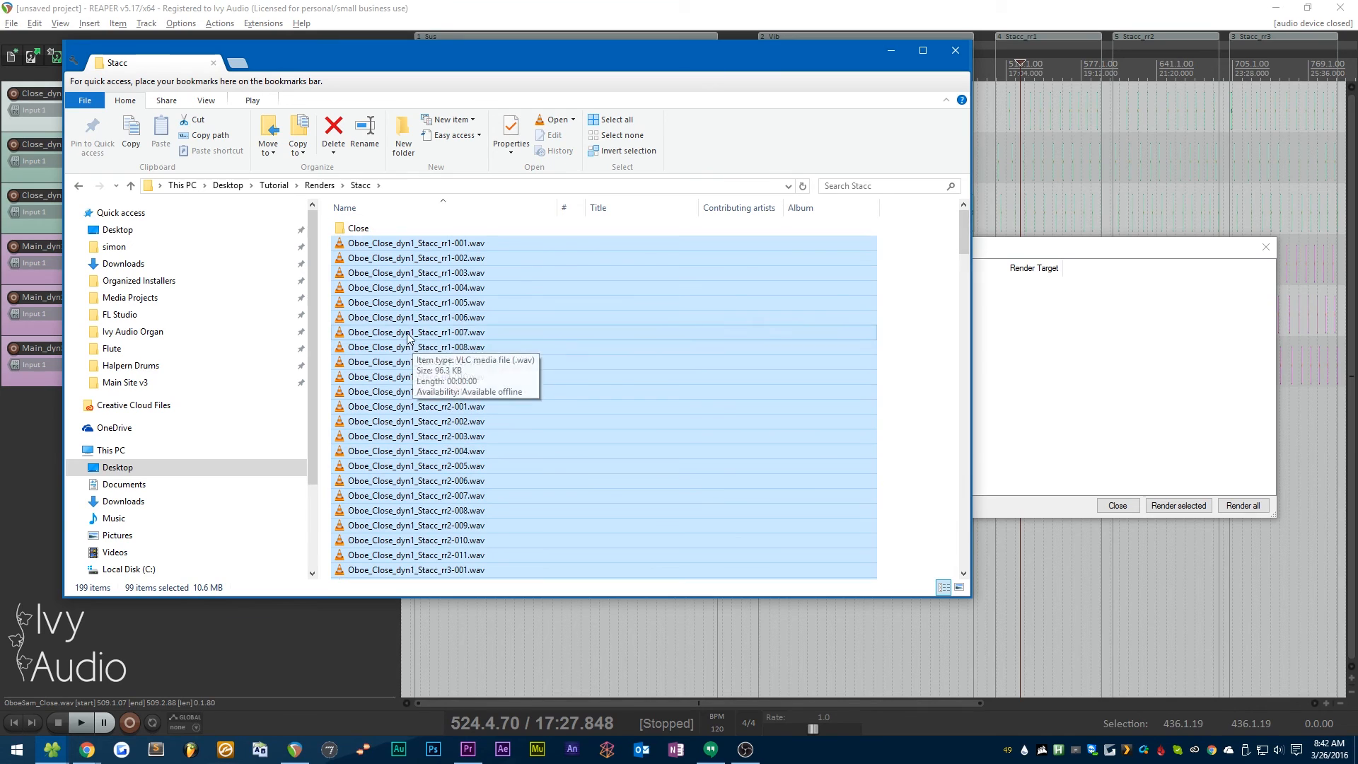
pyautogui.moveTo(370, 287); pyautogui.dragTo(364, 237)
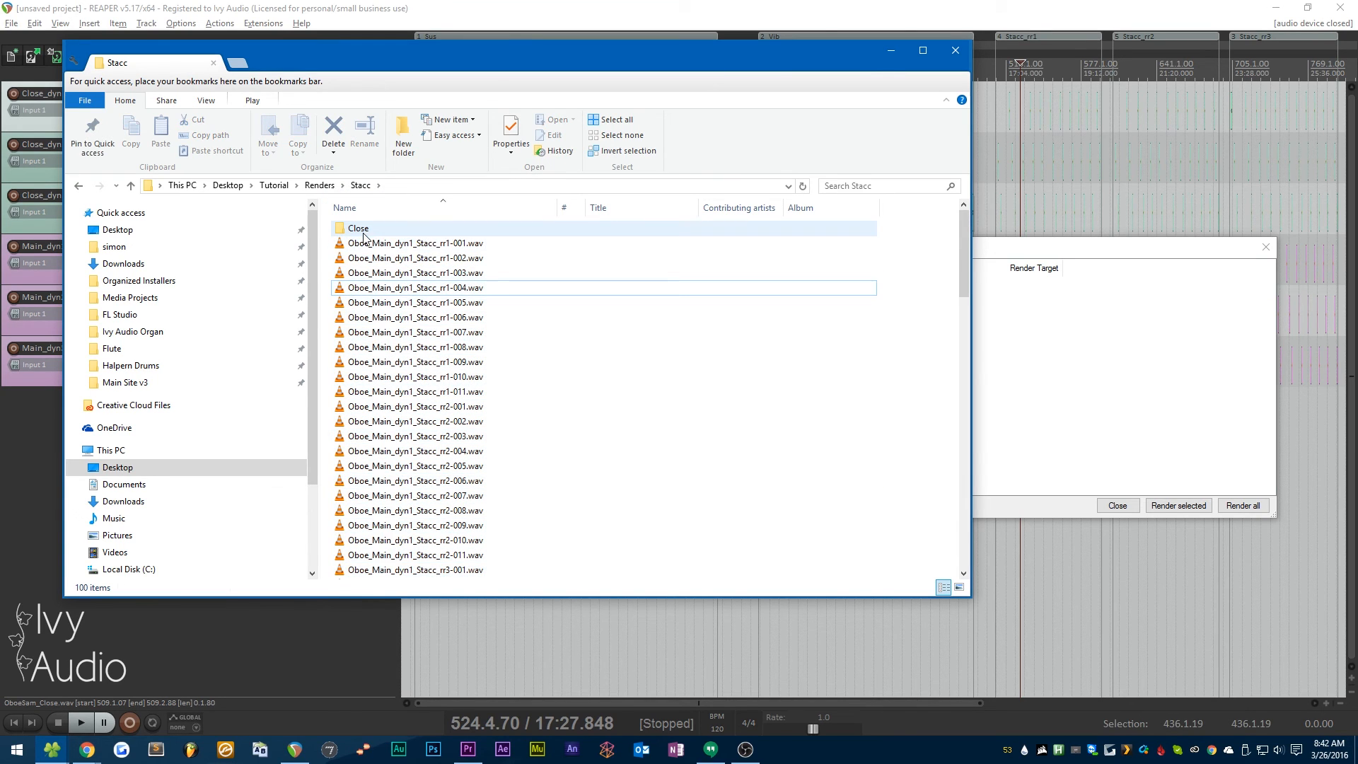
# Step: Create a folder named Main in the Stacc folder and move all Oboe_Main files into it
pyautogui.hotkey('ctrl', 'shift', 'n')
pyautogui.write('Main')
pyautogui.press('Return')
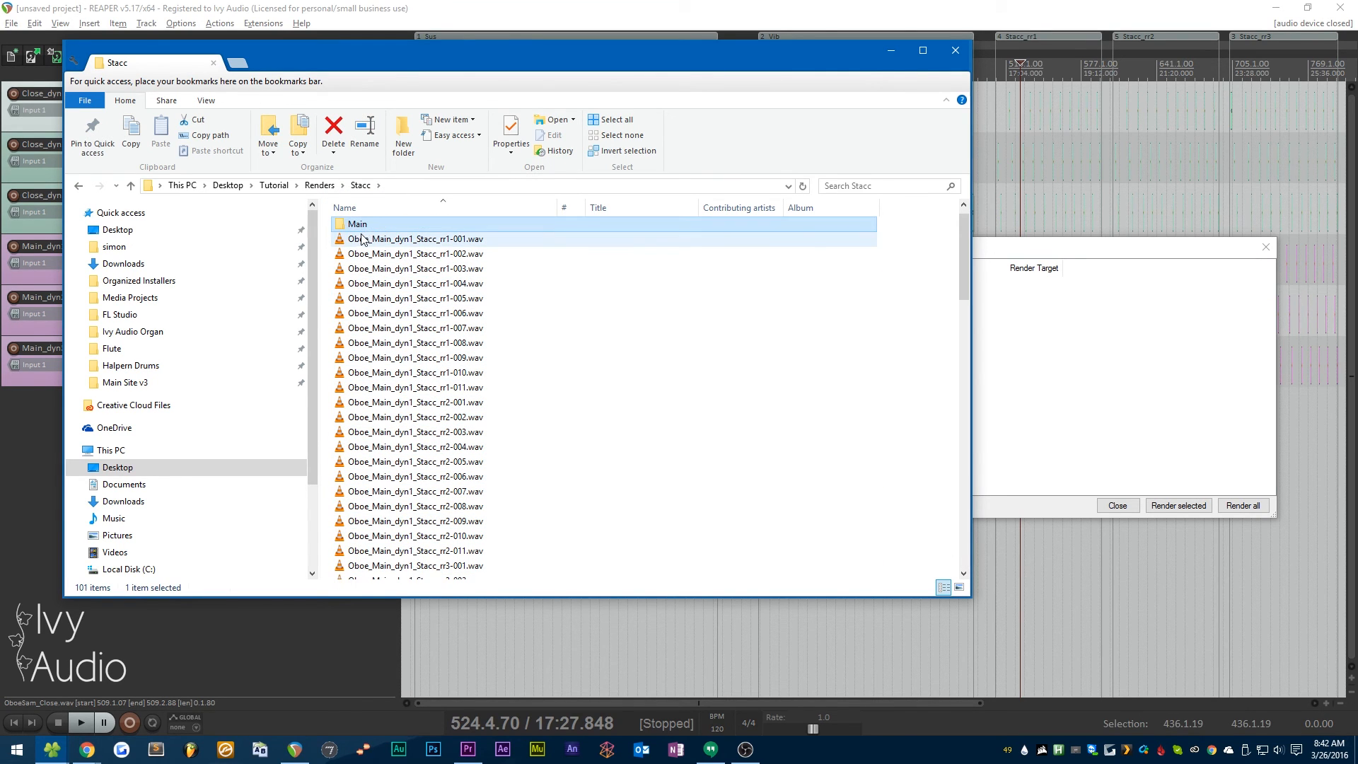
pyautogui.click(366, 239)
pyautogui.scroll(-20, 495, 389)
pyautogui.keyDown('shift'); pyautogui.click(443, 566); pyautogui.keyUp('shift')
pyautogui.scroll(20, 472, 447)
pyautogui.moveTo(472, 446); pyautogui.dragTo(368, 246)
# Step: Open the Close folder and play the Oboe_Close_dyn1_Stacc_rr1 files 001 to 007 in sequence
pyautogui.doubleClick(358, 228)
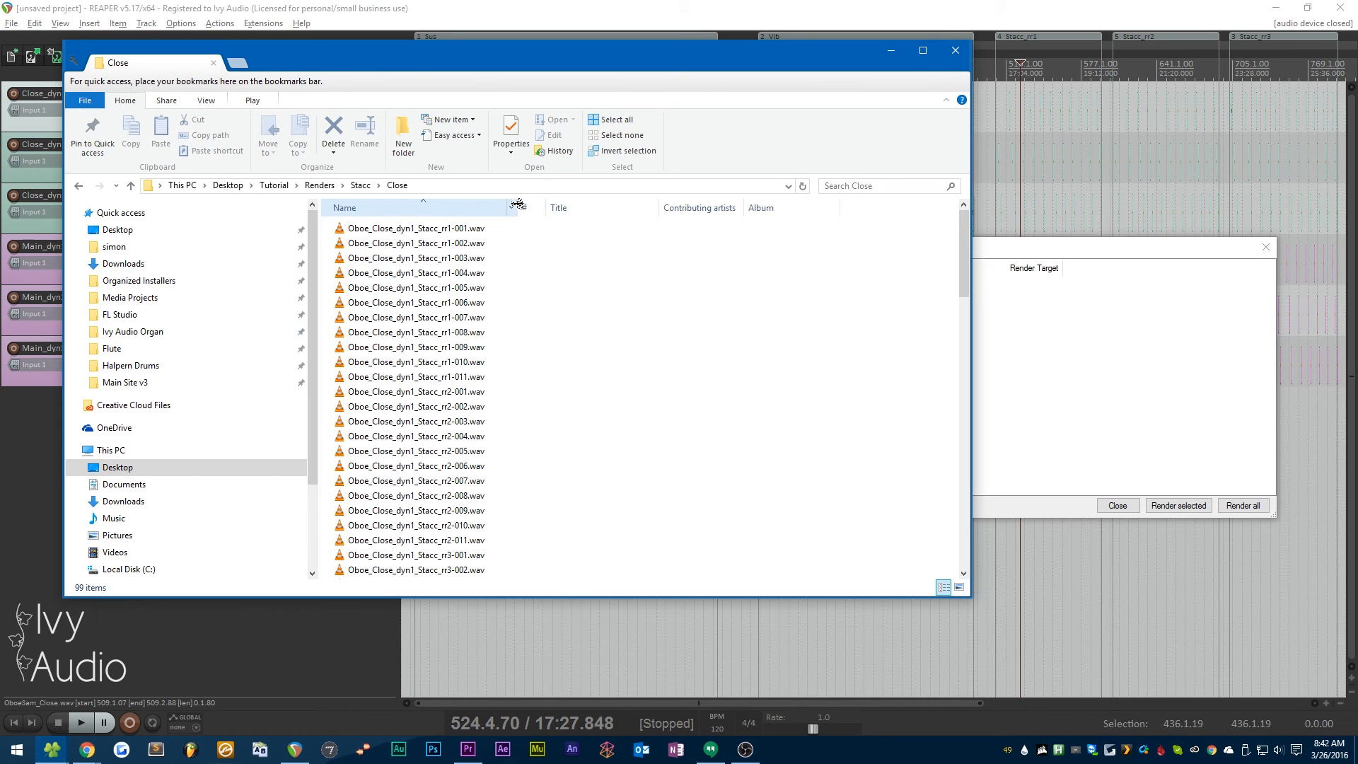
pyautogui.press('Down')
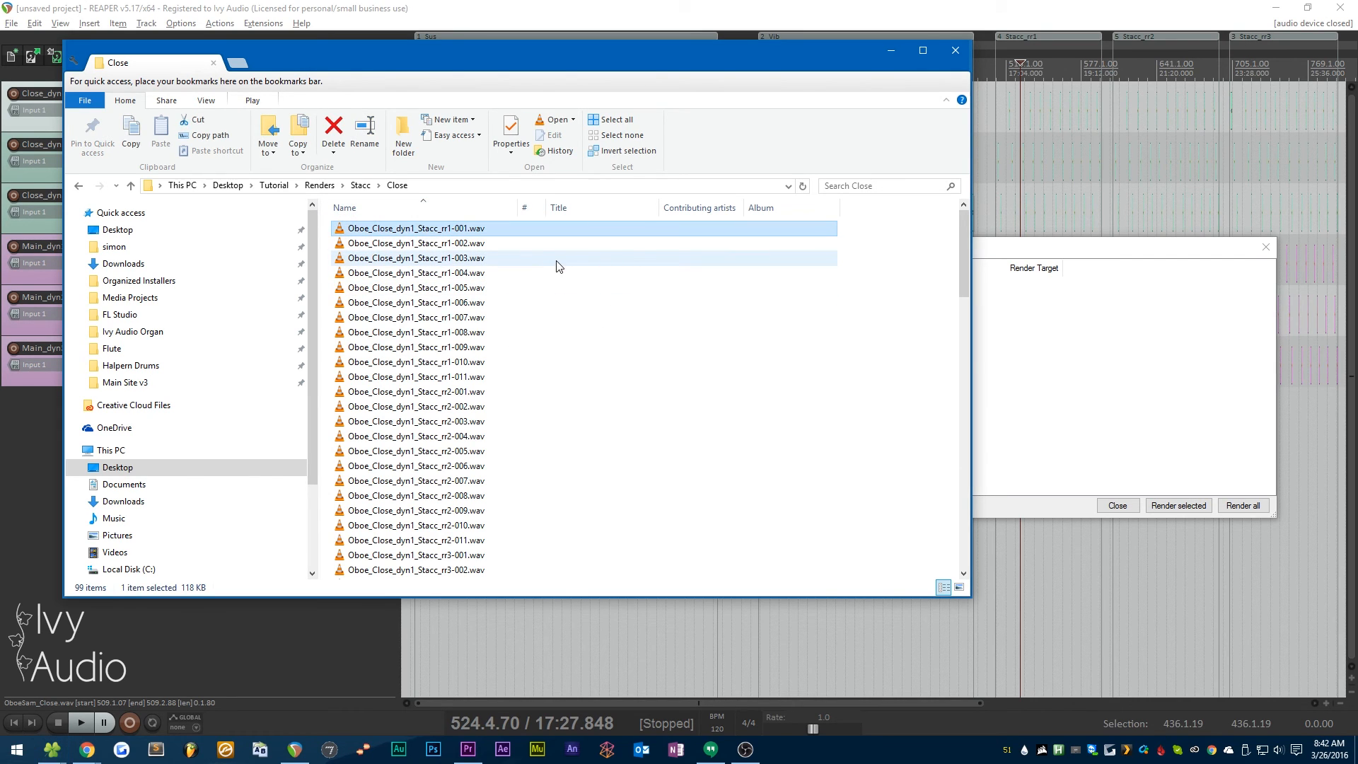
pyautogui.doubleClick(475, 228)
pyautogui.doubleClick(470, 245)
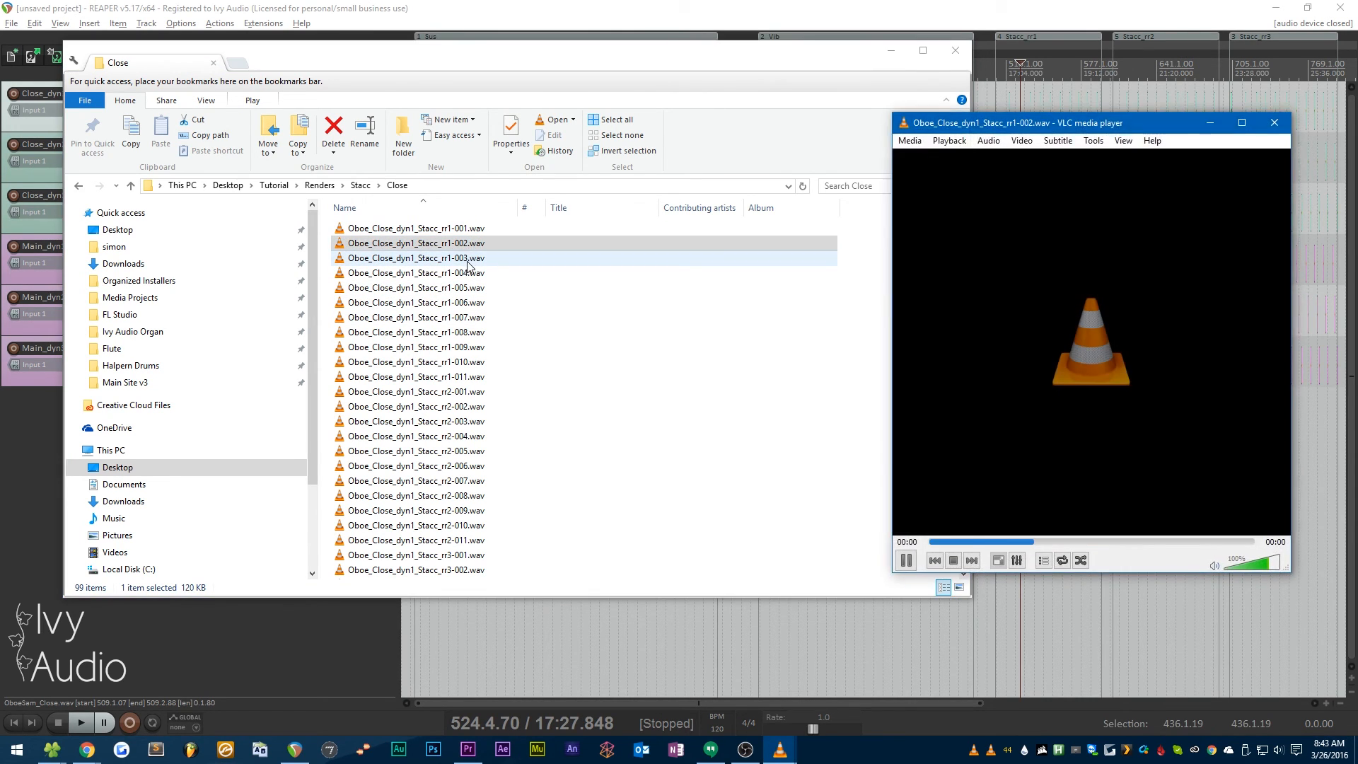
pyautogui.doubleClick(468, 262)
pyautogui.doubleClick(469, 275)
pyautogui.doubleClick(470, 289)
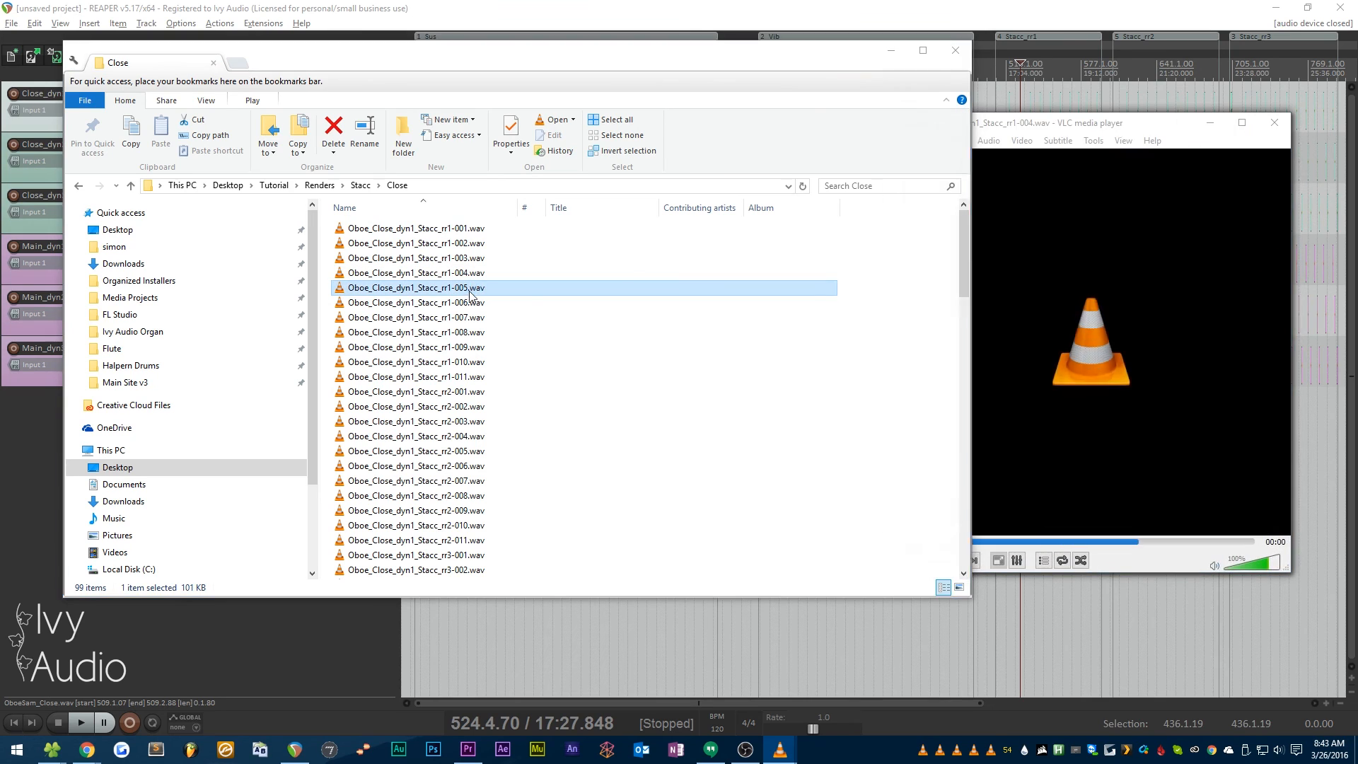
pyautogui.doubleClick(472, 304)
pyautogui.doubleClick(472, 319)
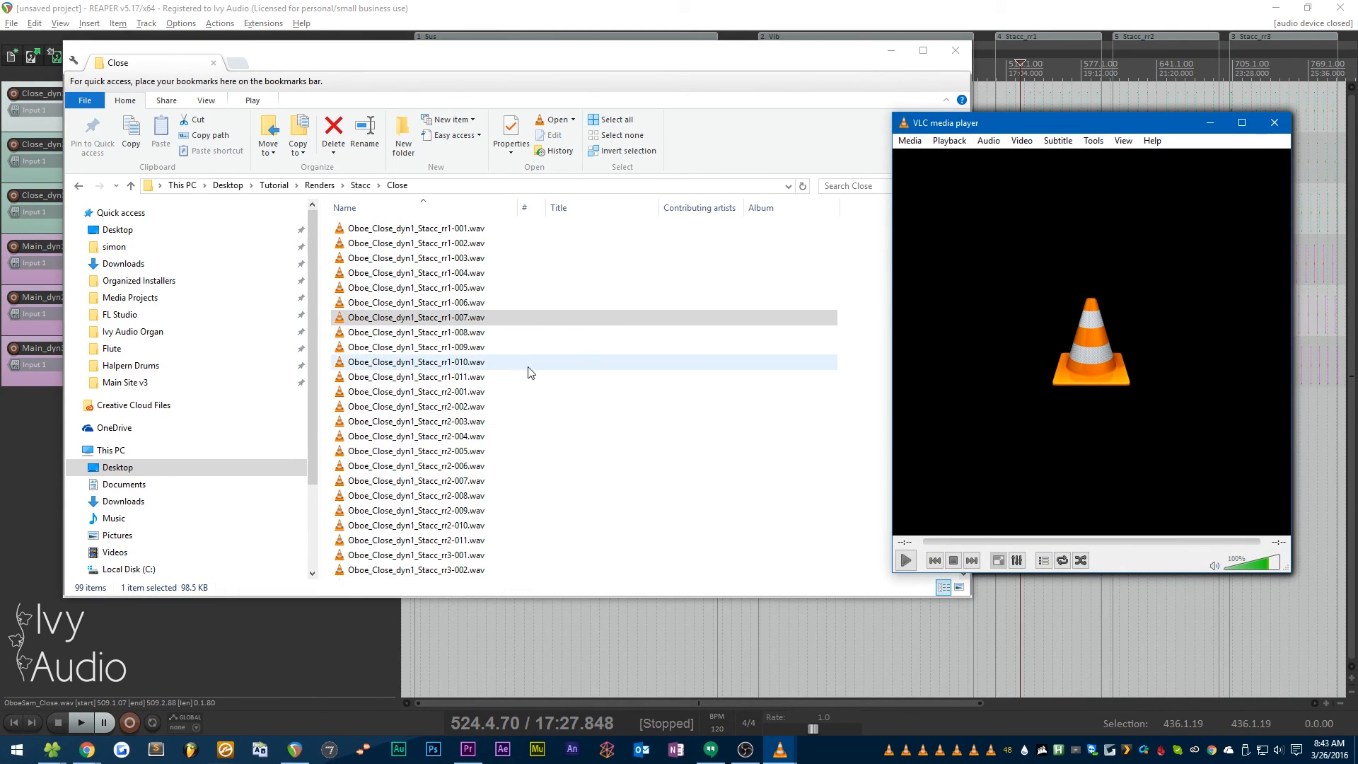
# Step: Play the Oboe_Close_dyn1_Stacc_rr2 files 001 to 004 in sequence
pyautogui.click(498, 393)
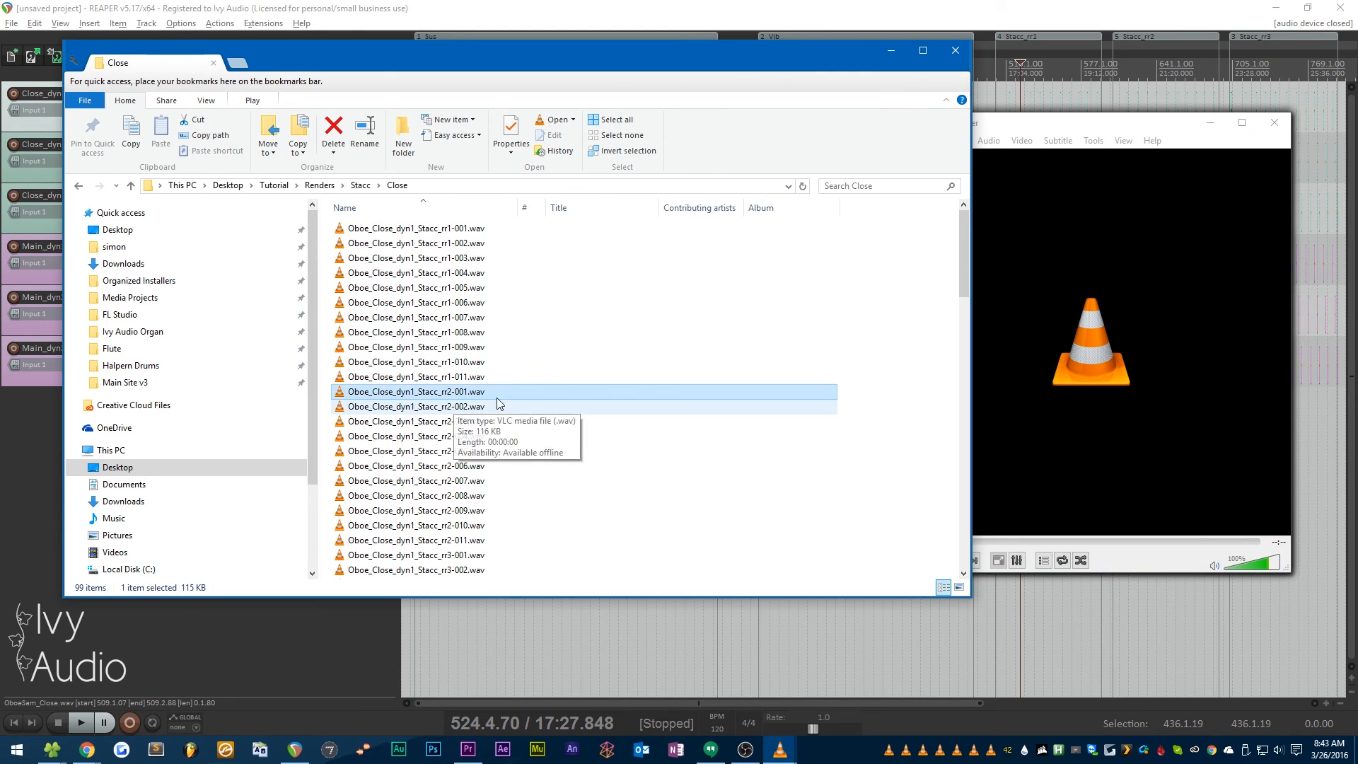
pyautogui.doubleClick(485, 408)
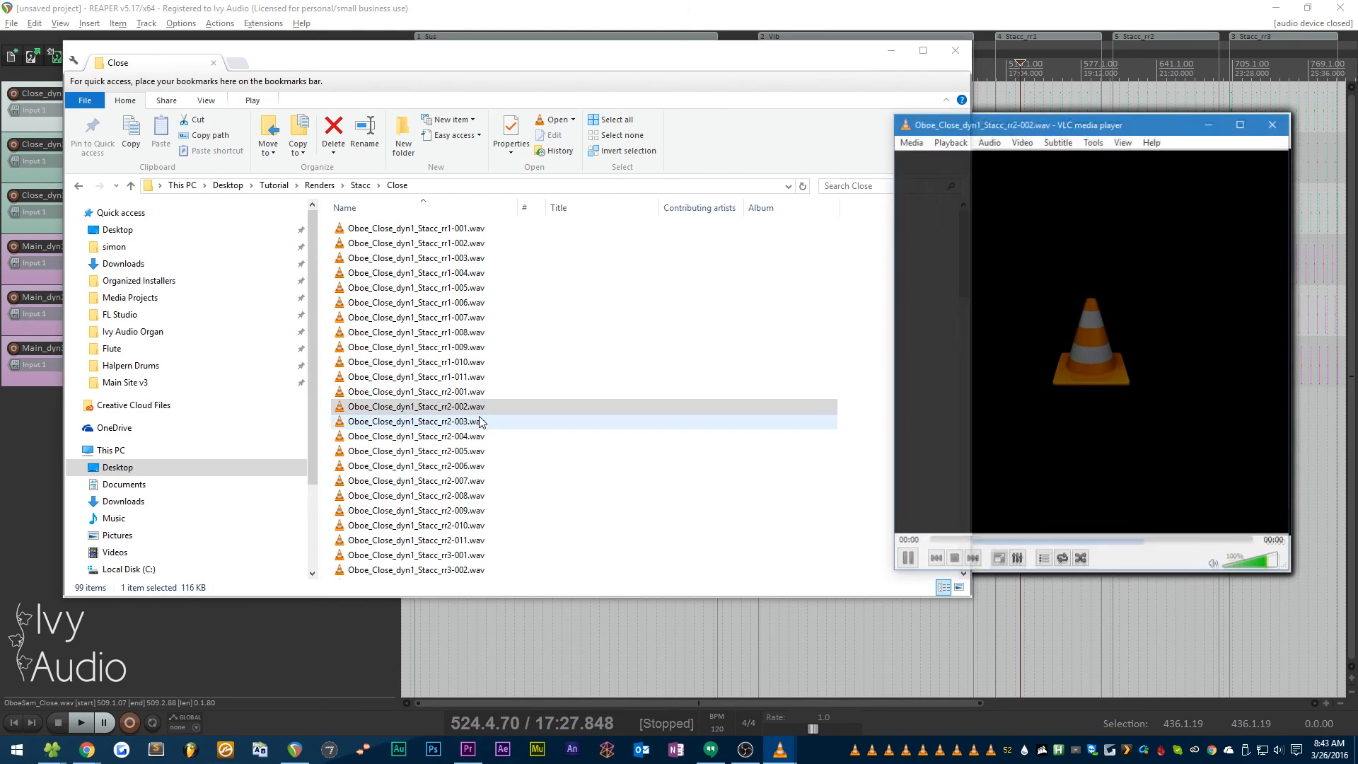
pyautogui.doubleClick(483, 423)
pyautogui.doubleClick(483, 436)
# Step: Play the Oboe_Close_dyn3_Stacc_rr2 files 001 to 007 in sequence
pyautogui.scroll(-12, 599, 433)
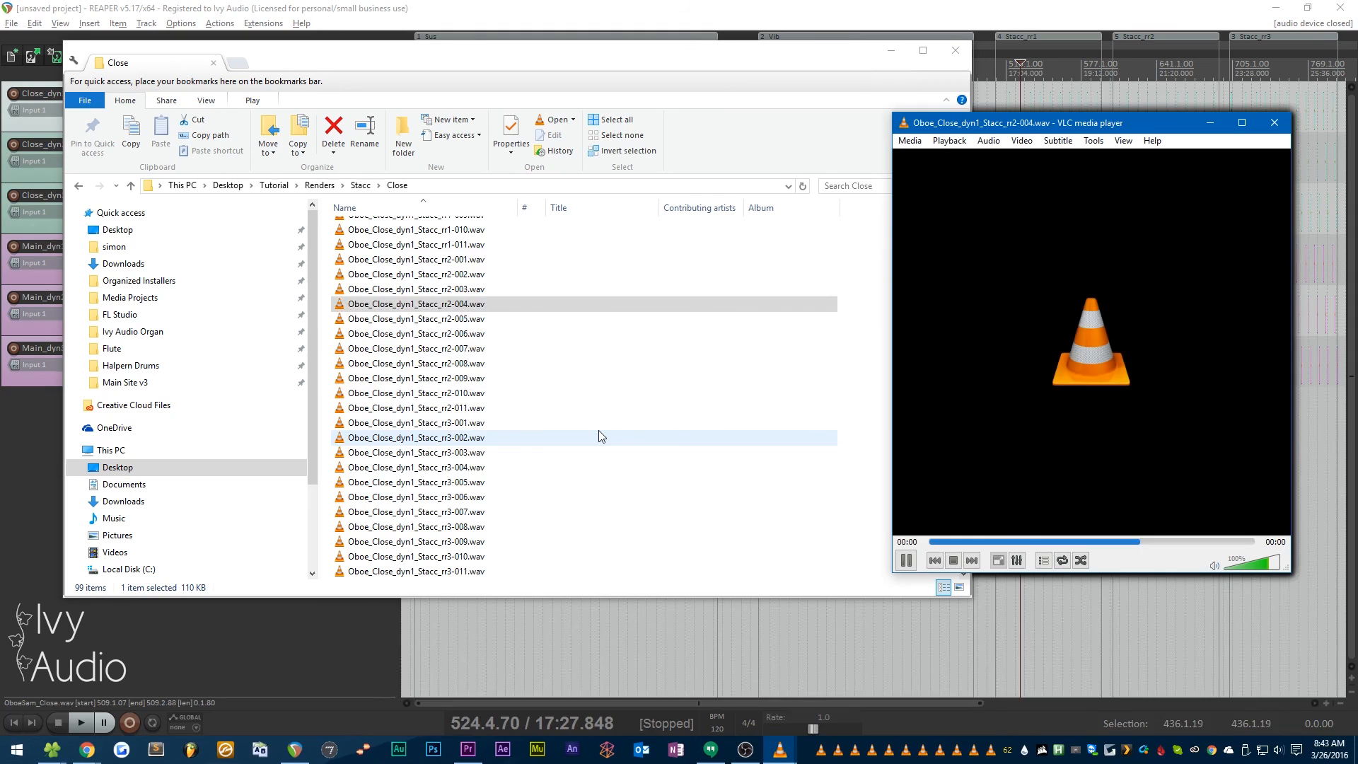
pyautogui.scroll(-13, 580, 430)
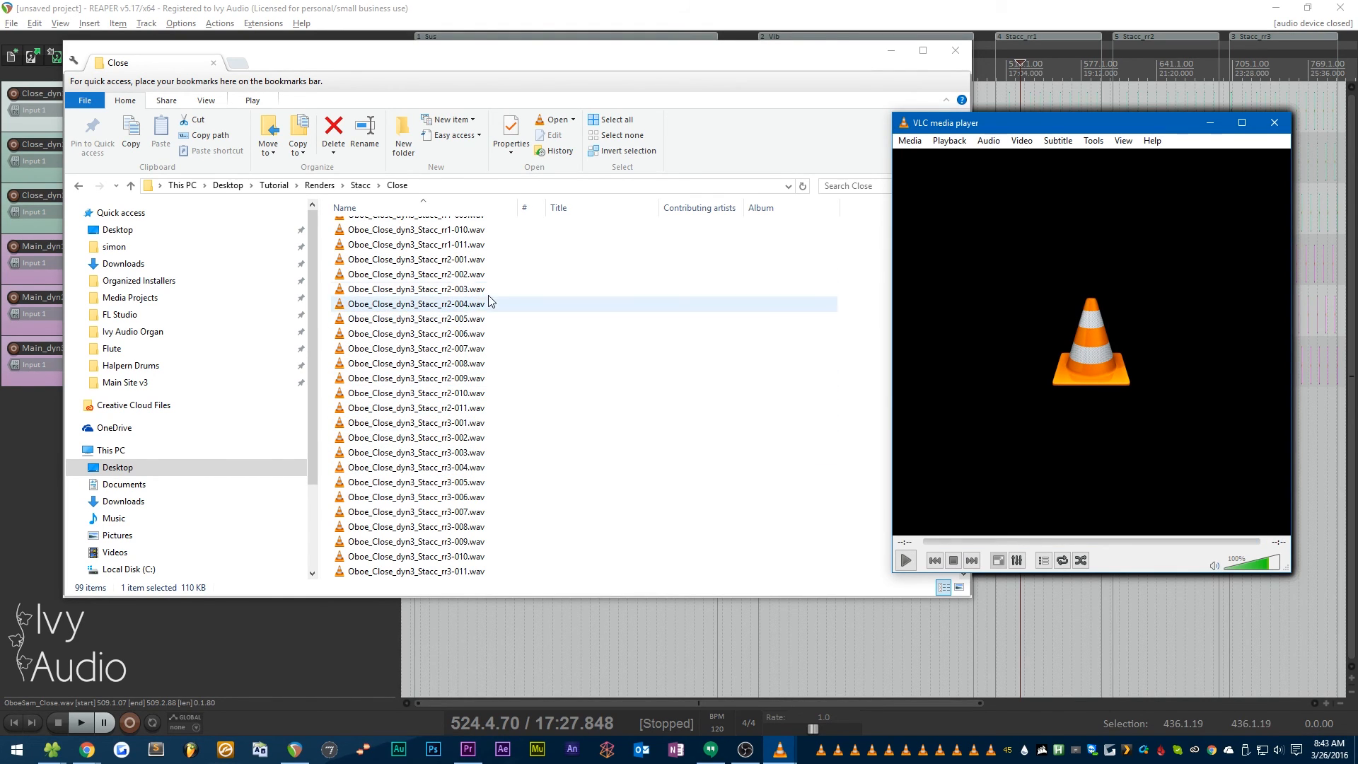
pyautogui.doubleClick(482, 261)
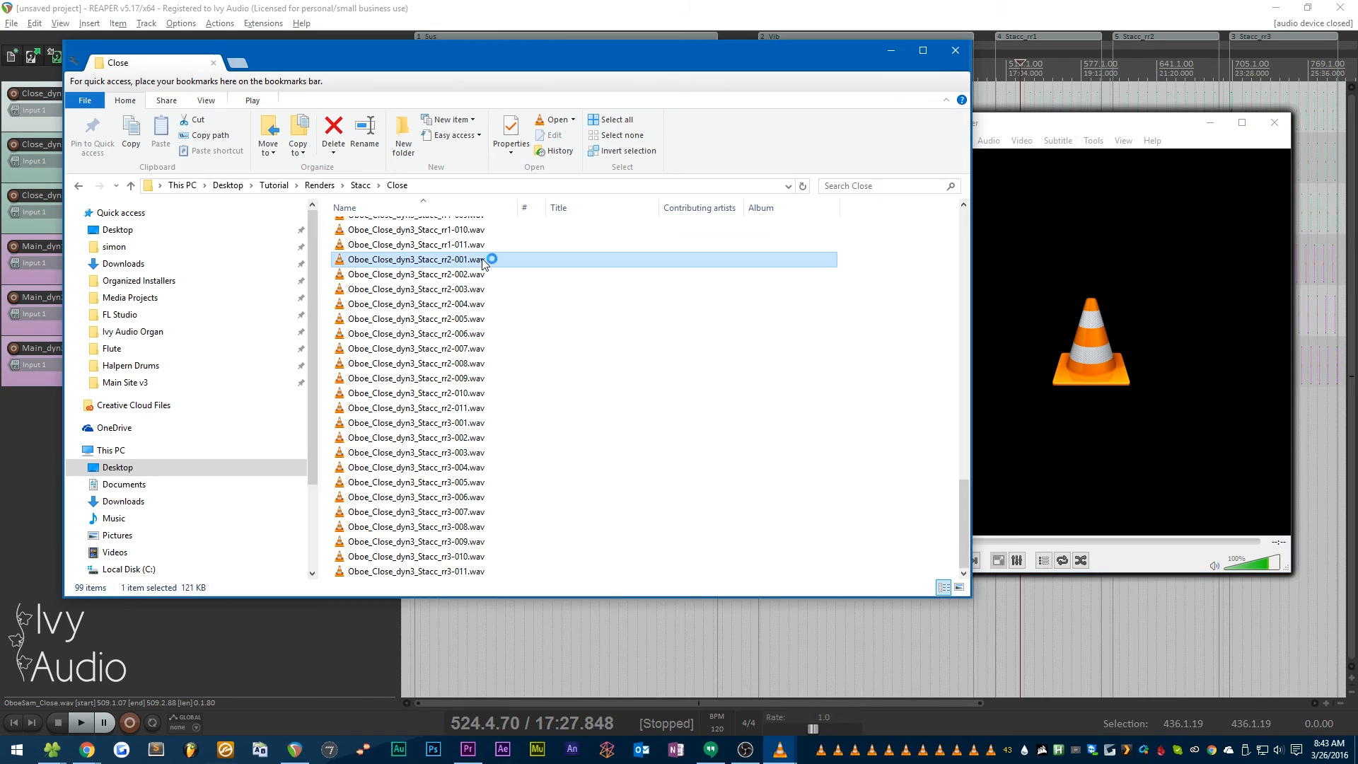
pyautogui.doubleClick(479, 275)
pyautogui.doubleClick(480, 291)
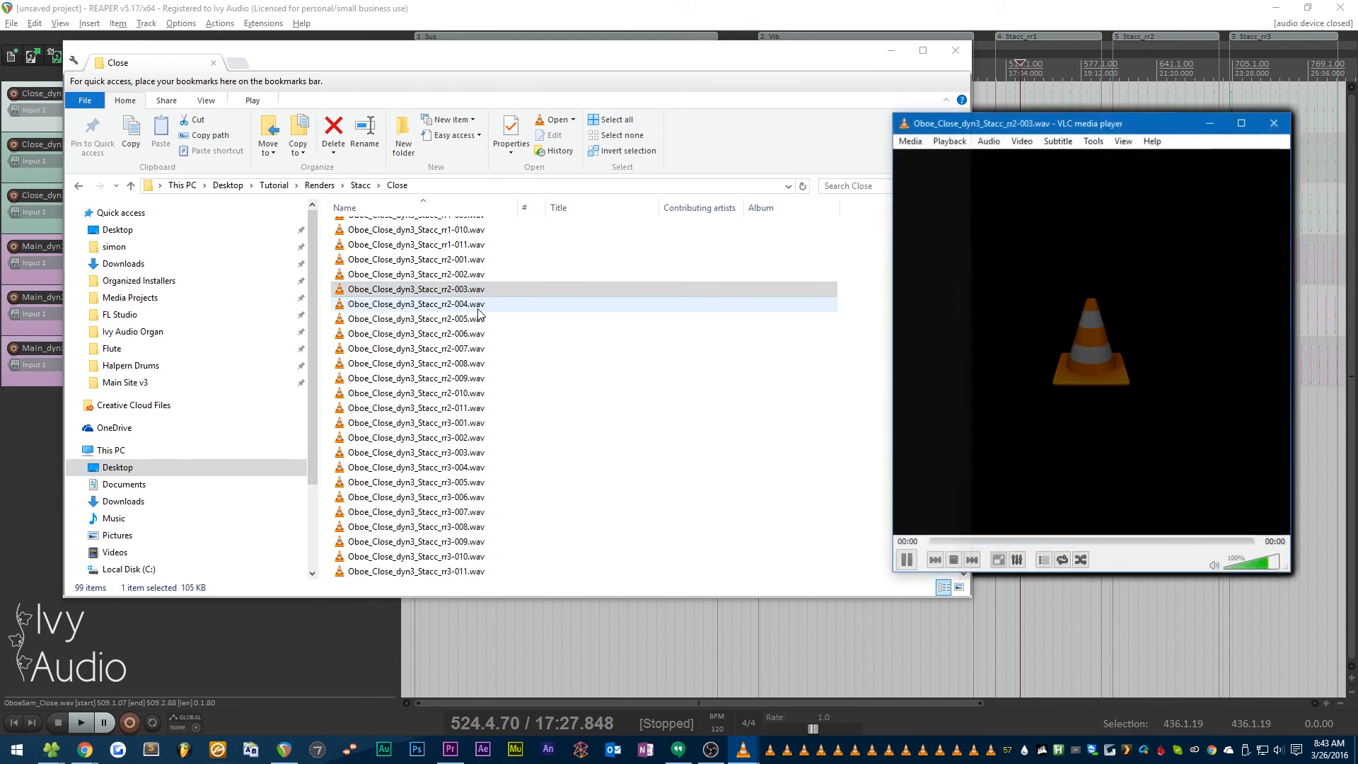
pyautogui.doubleClick(480, 306)
pyautogui.doubleClick(480, 320)
pyautogui.doubleClick(480, 335)
pyautogui.doubleClick(479, 349)
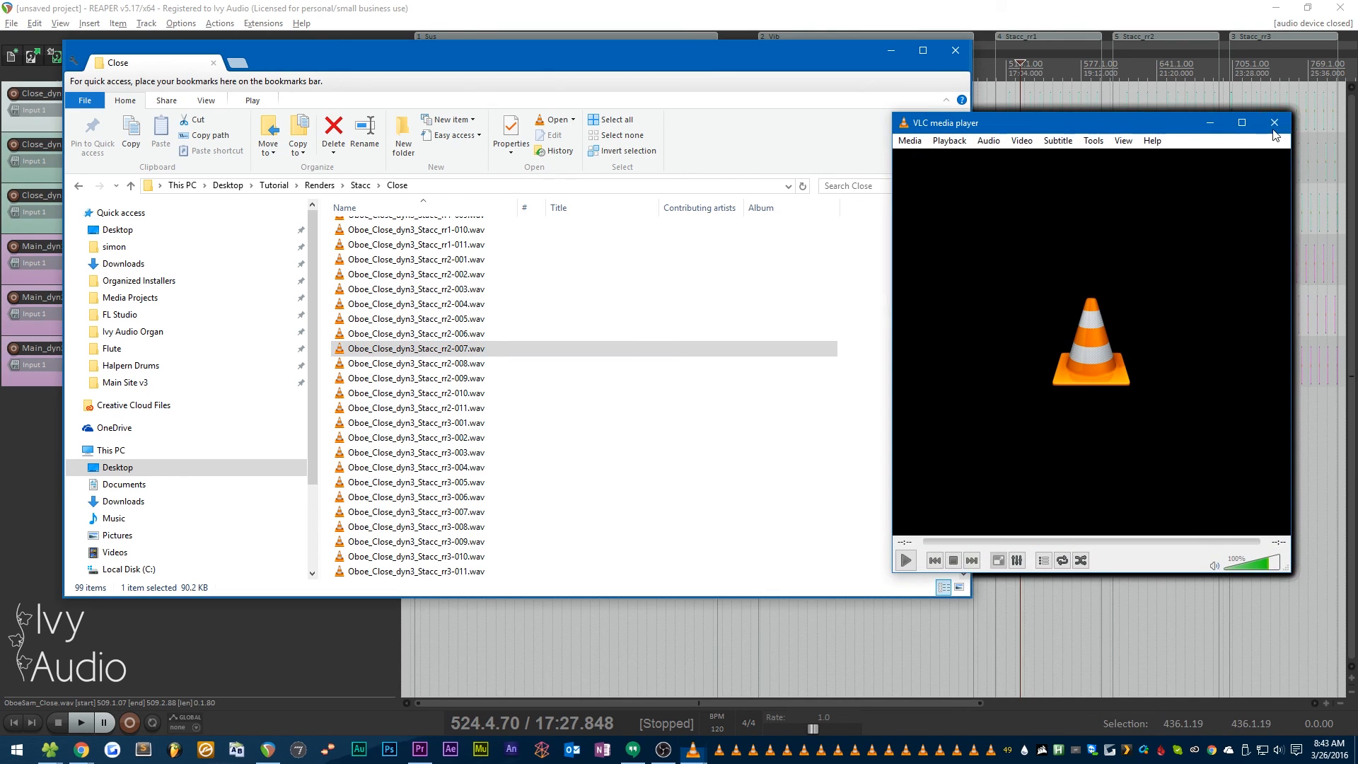
# Step: Close all open VLC media player windows
pyautogui.click(1272, 130)
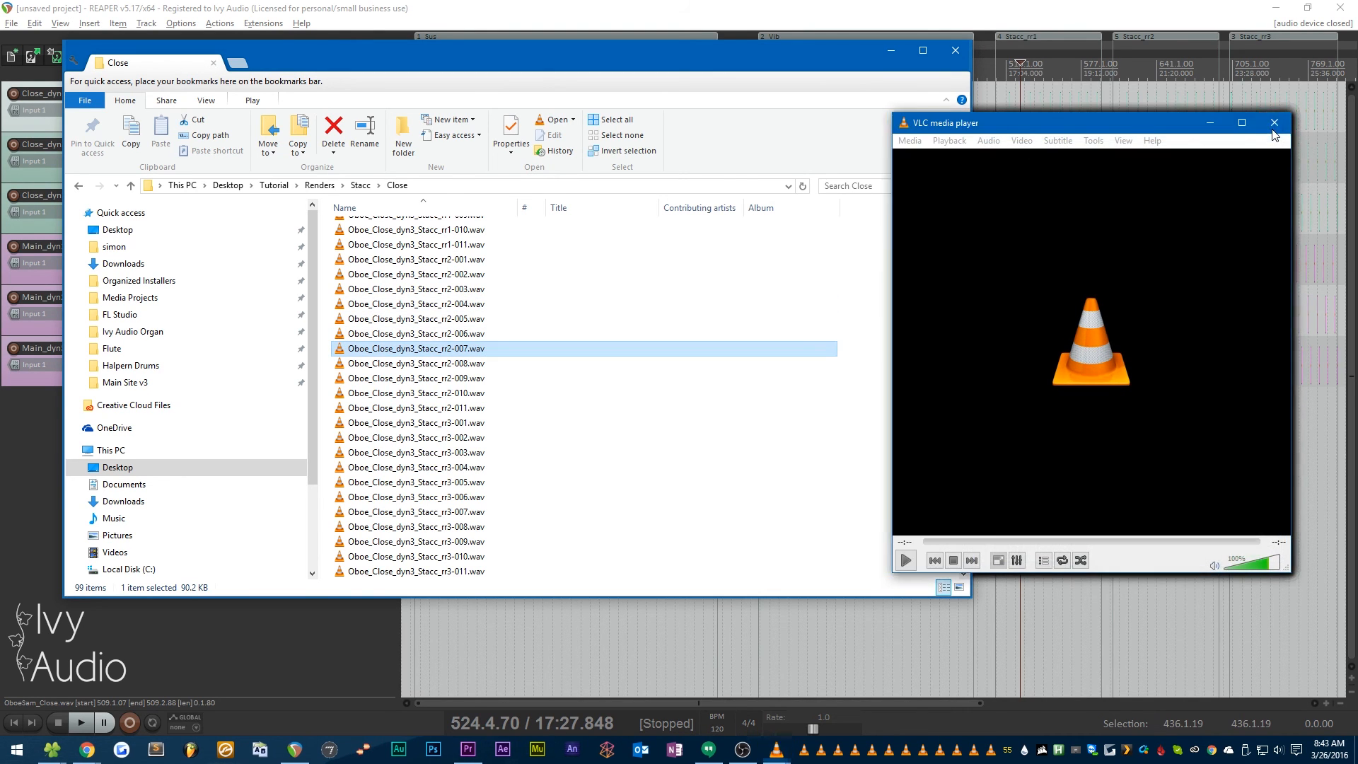
pyautogui.click(1272, 131)
pyautogui.click(1272, 131)
pyautogui.click(1272, 131)
pyautogui.click(1272, 131)
pyautogui.click(1272, 131)
pyautogui.click(1272, 131)
pyautogui.click(1272, 131)
pyautogui.click(1272, 130)
pyautogui.click(1272, 130)
pyautogui.click(1272, 131)
pyautogui.click(1272, 129)
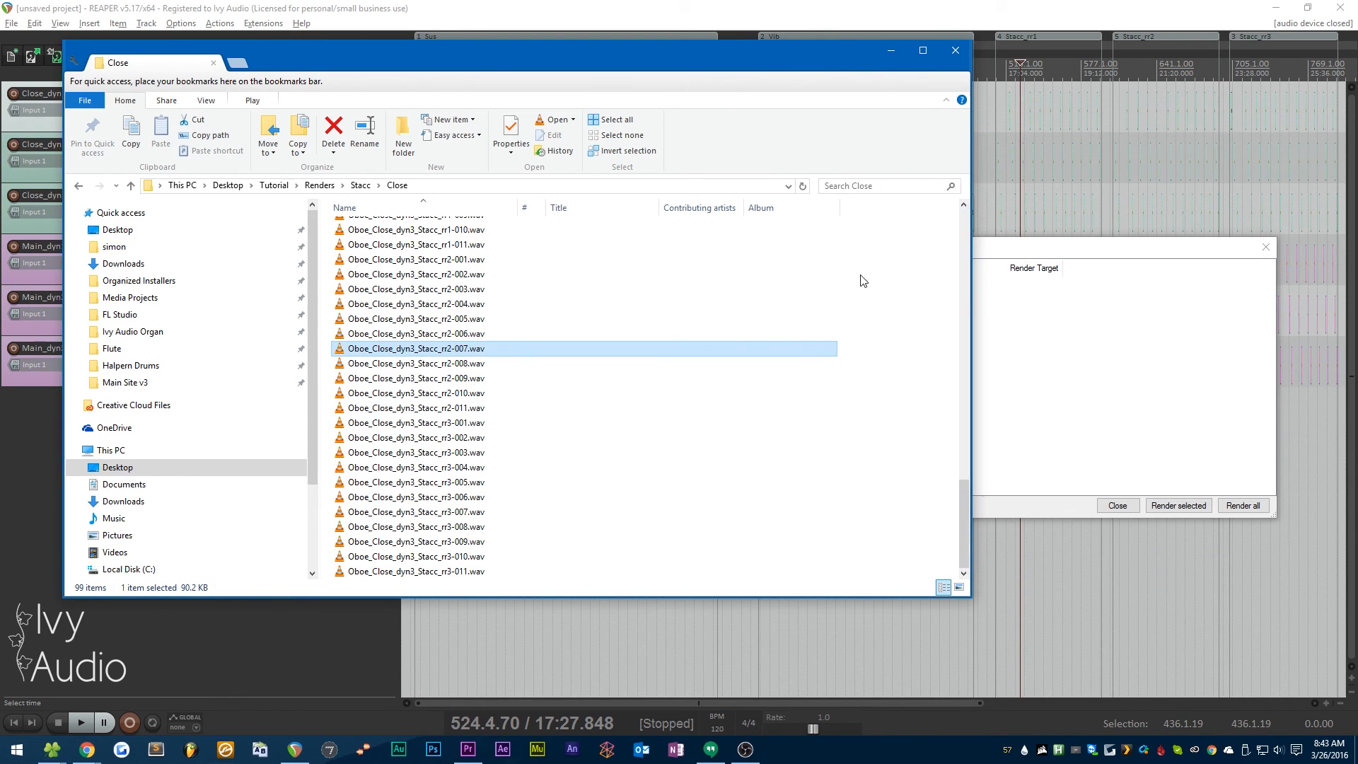
# Step: Open the Sus folder inside Renders, play Oboe_Close_dyn1_Sus-002.wav and close its player window
pyautogui.click(361, 185)
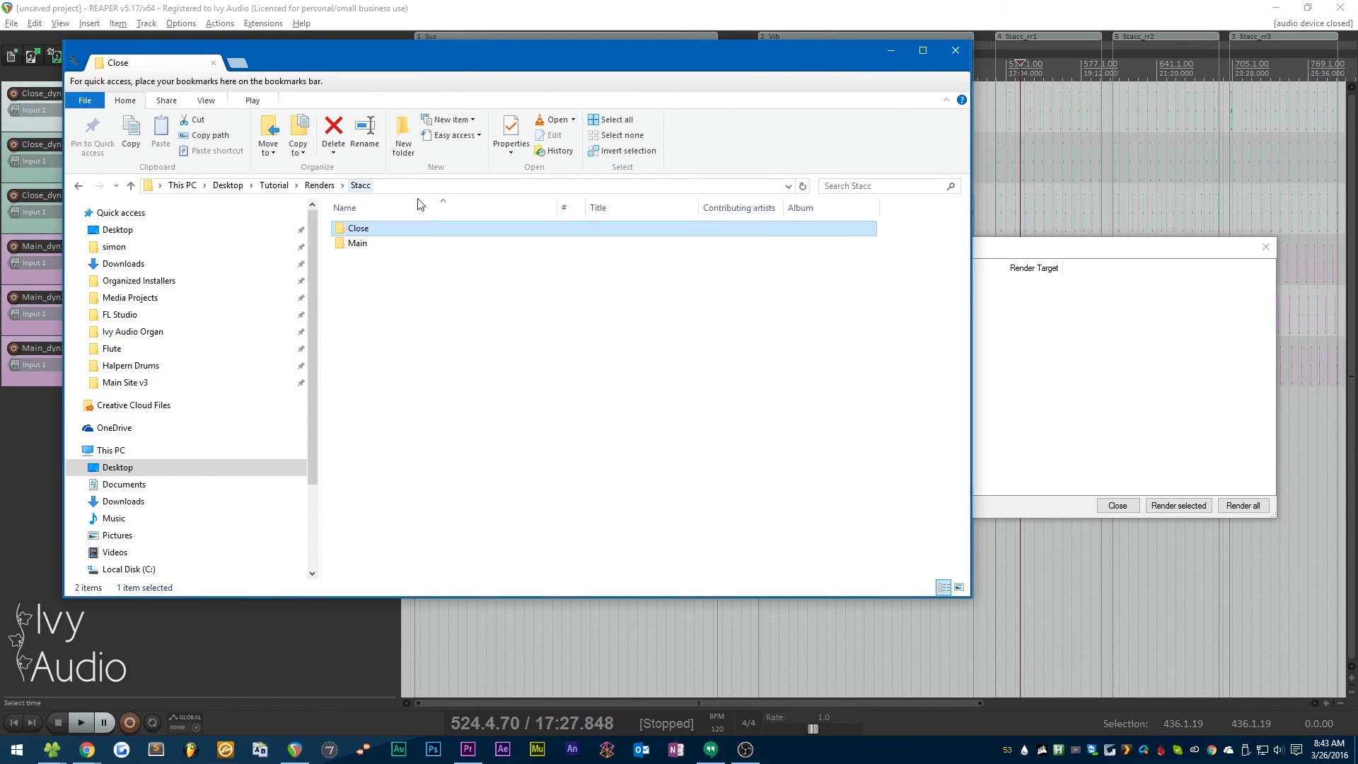
pyautogui.click(315, 185)
pyautogui.doubleClick(388, 247)
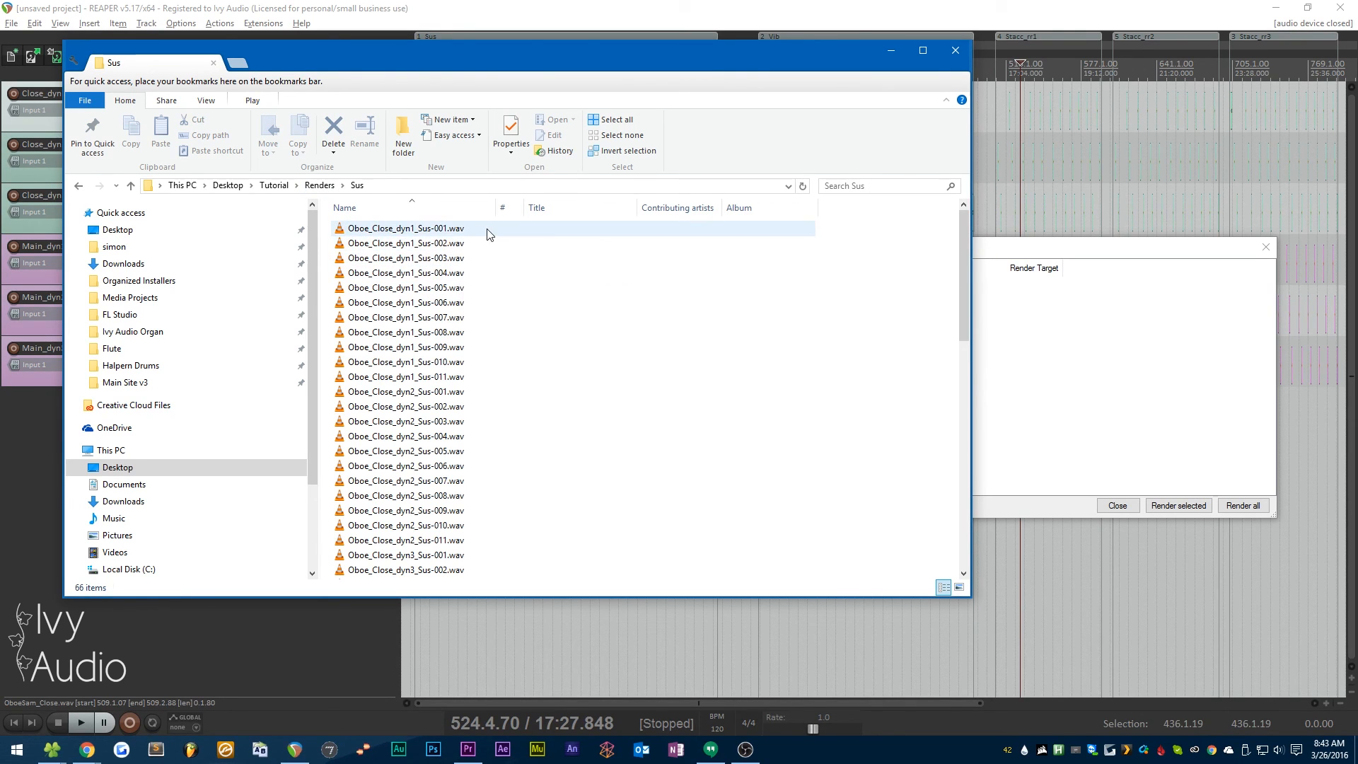
pyautogui.doubleClick(449, 243)
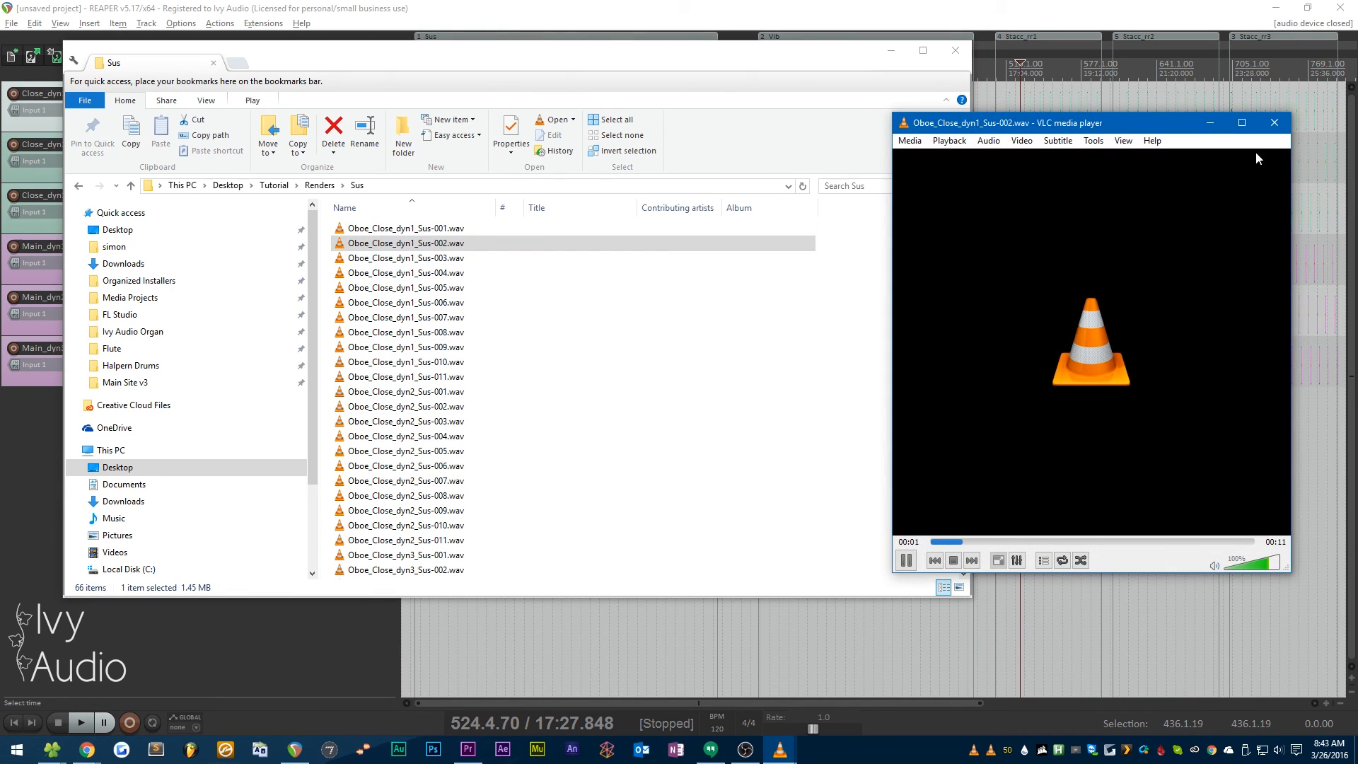
pyautogui.click(1274, 122)
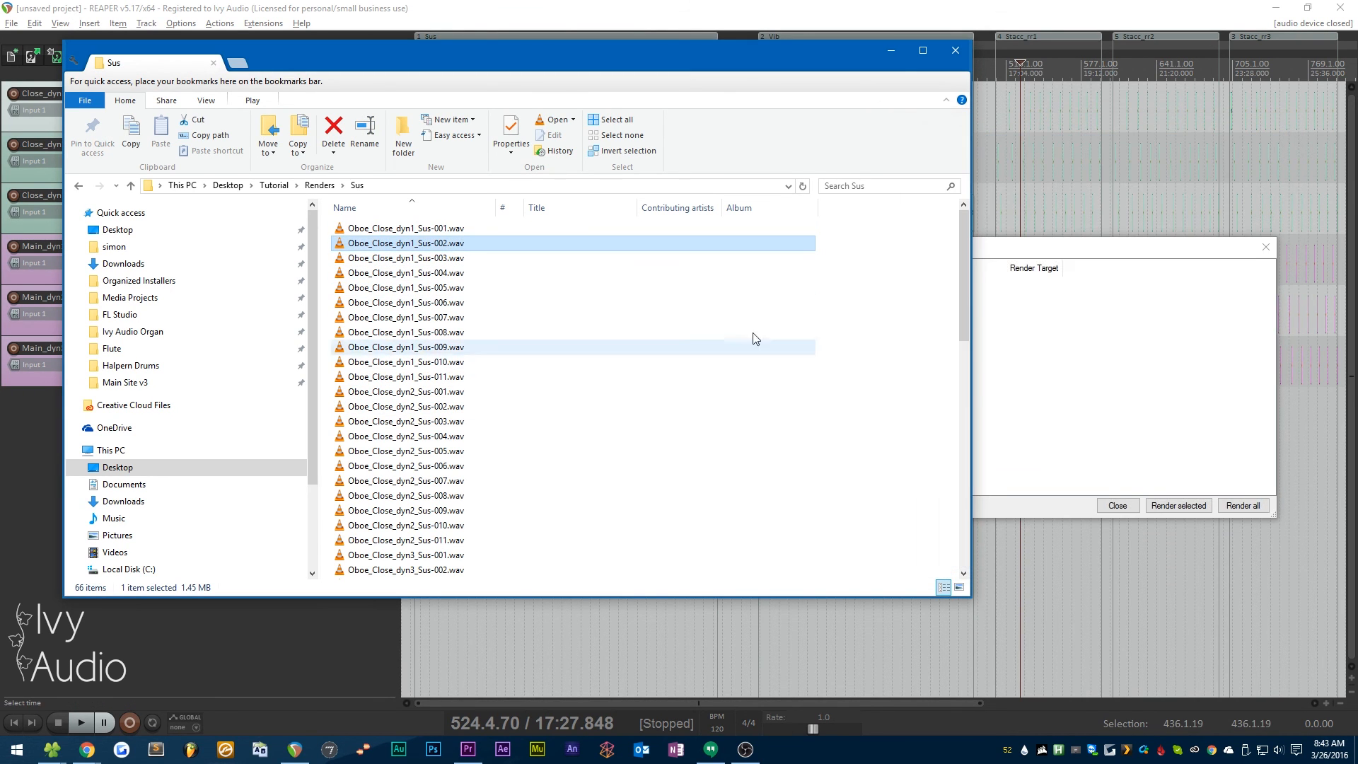
# Step: Play the Oboe_Close_dyn1_Sus files 003 to 007 in sequence and close the player windows
pyautogui.doubleClick(442, 259)
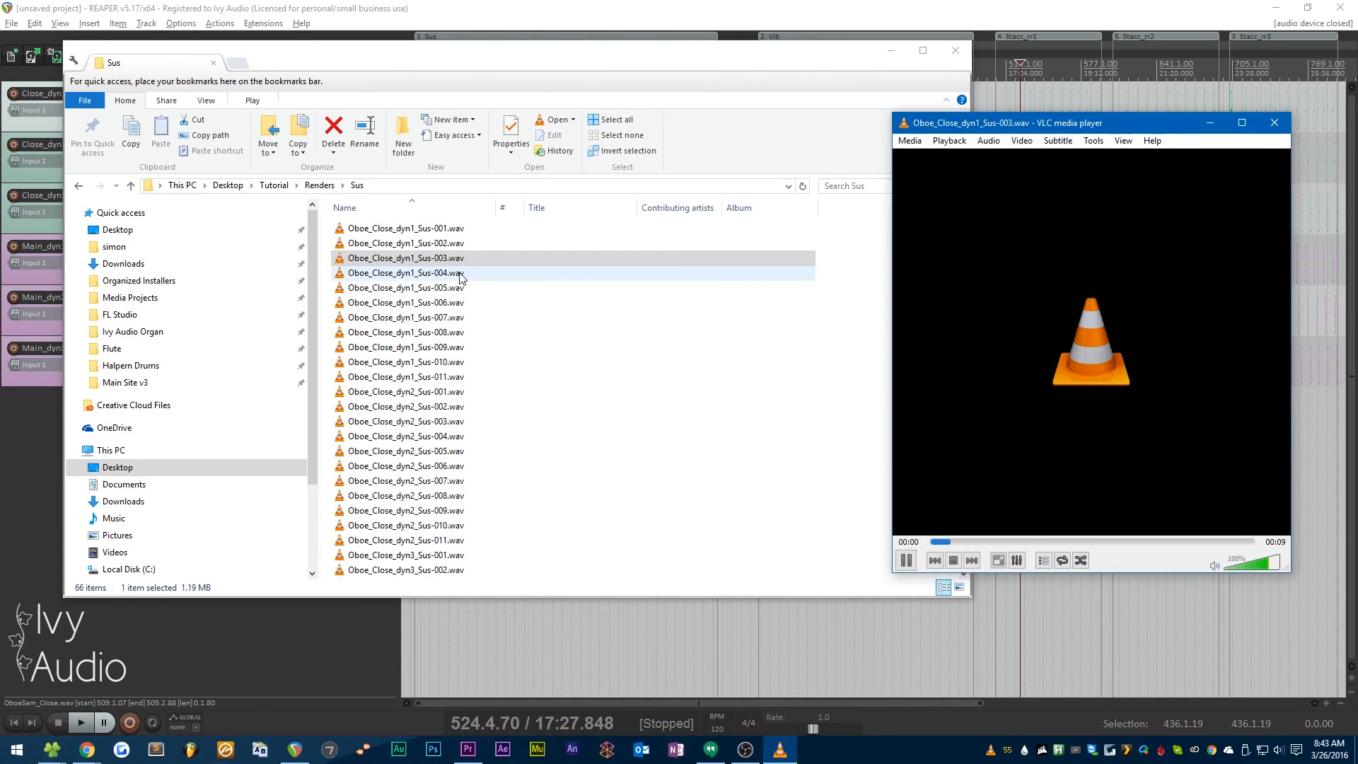
pyautogui.click(460, 274)
pyautogui.click(460, 274)
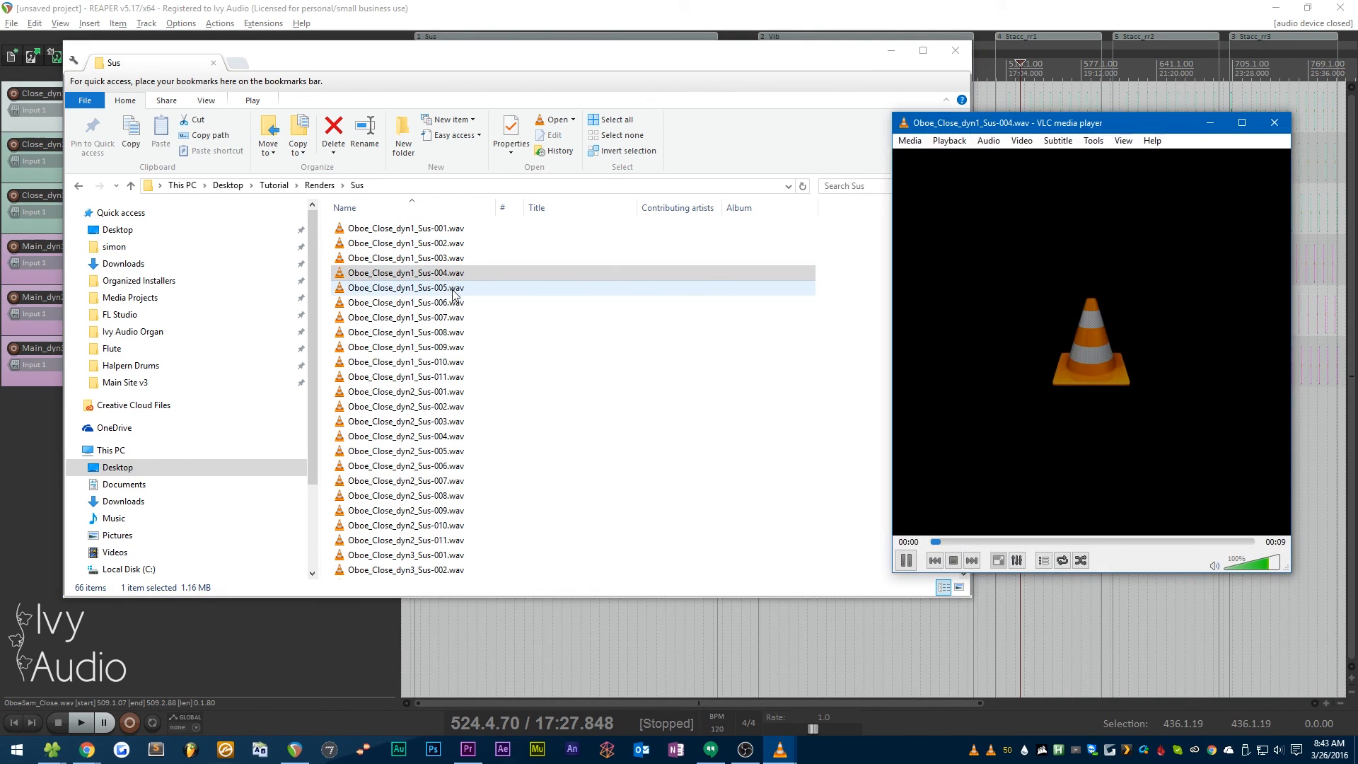
pyautogui.doubleClick(458, 289)
pyautogui.doubleClick(459, 305)
pyautogui.click(459, 320)
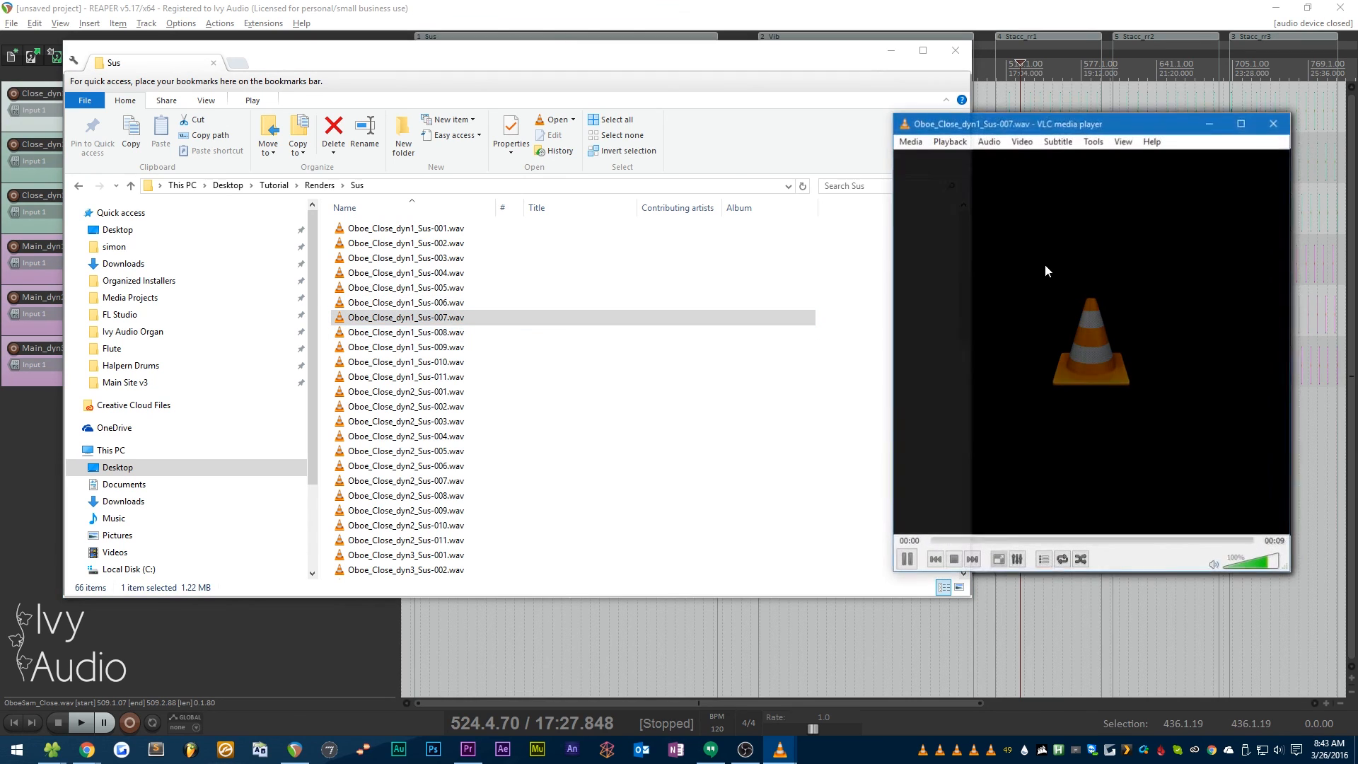
pyautogui.click(1273, 132)
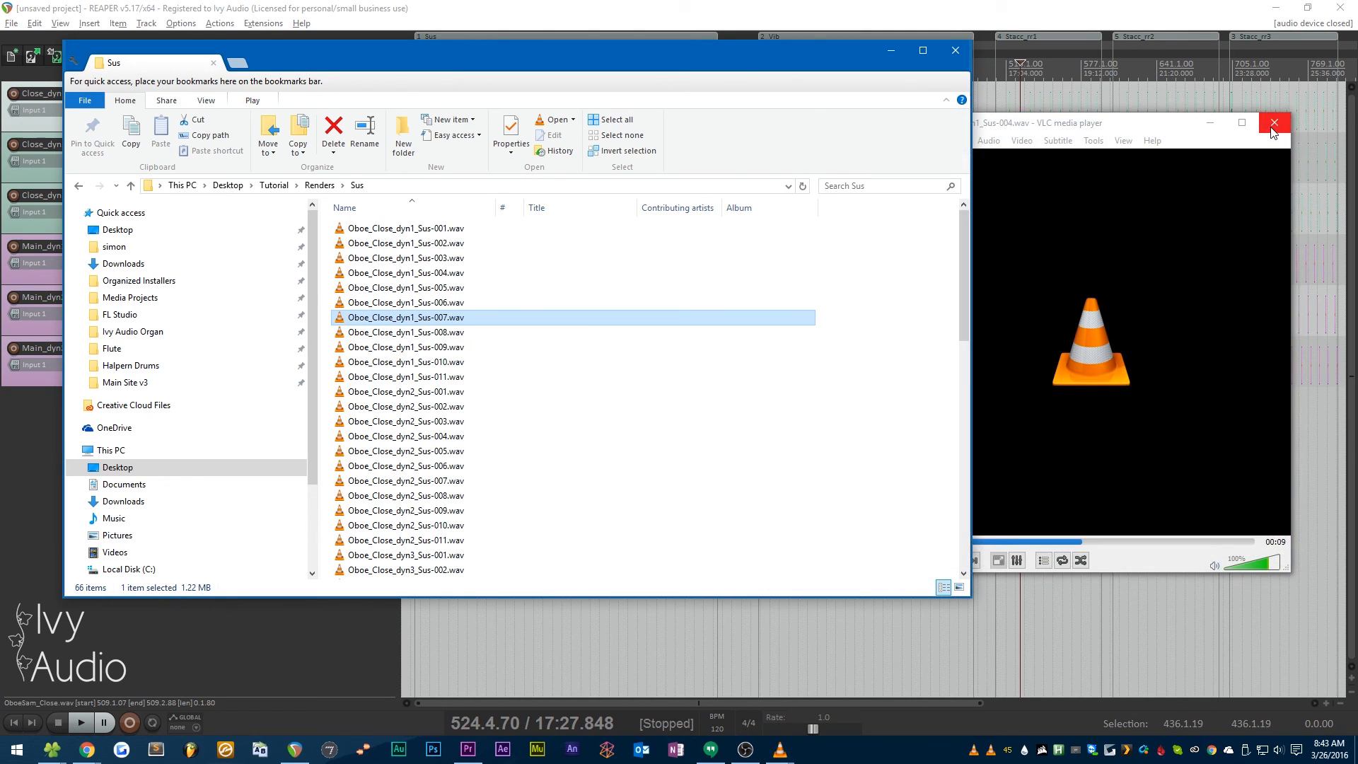
pyautogui.click(1272, 124)
# Step: Return to the Renders folder, minimise the file browser and close the render queue window in REAPER
pyautogui.scroll(-14, 598, 420)
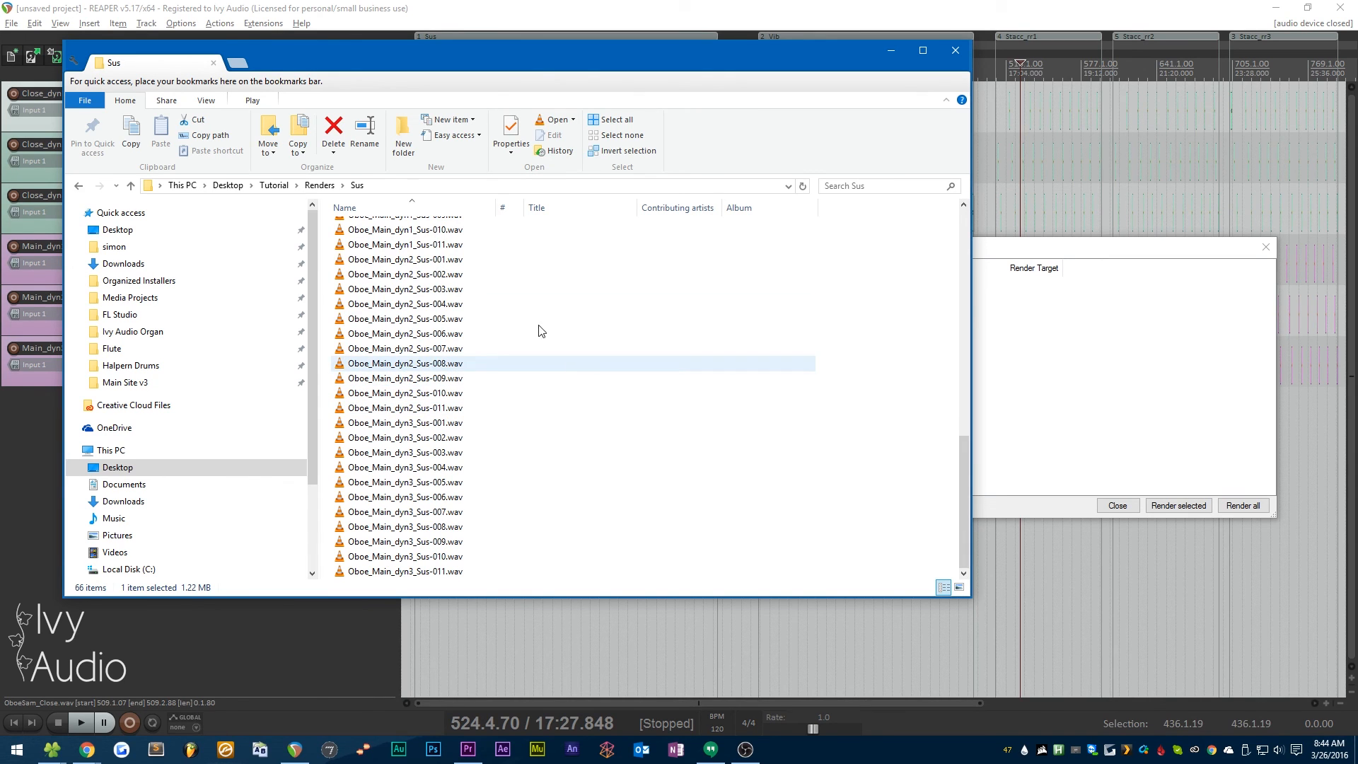
pyautogui.click(320, 185)
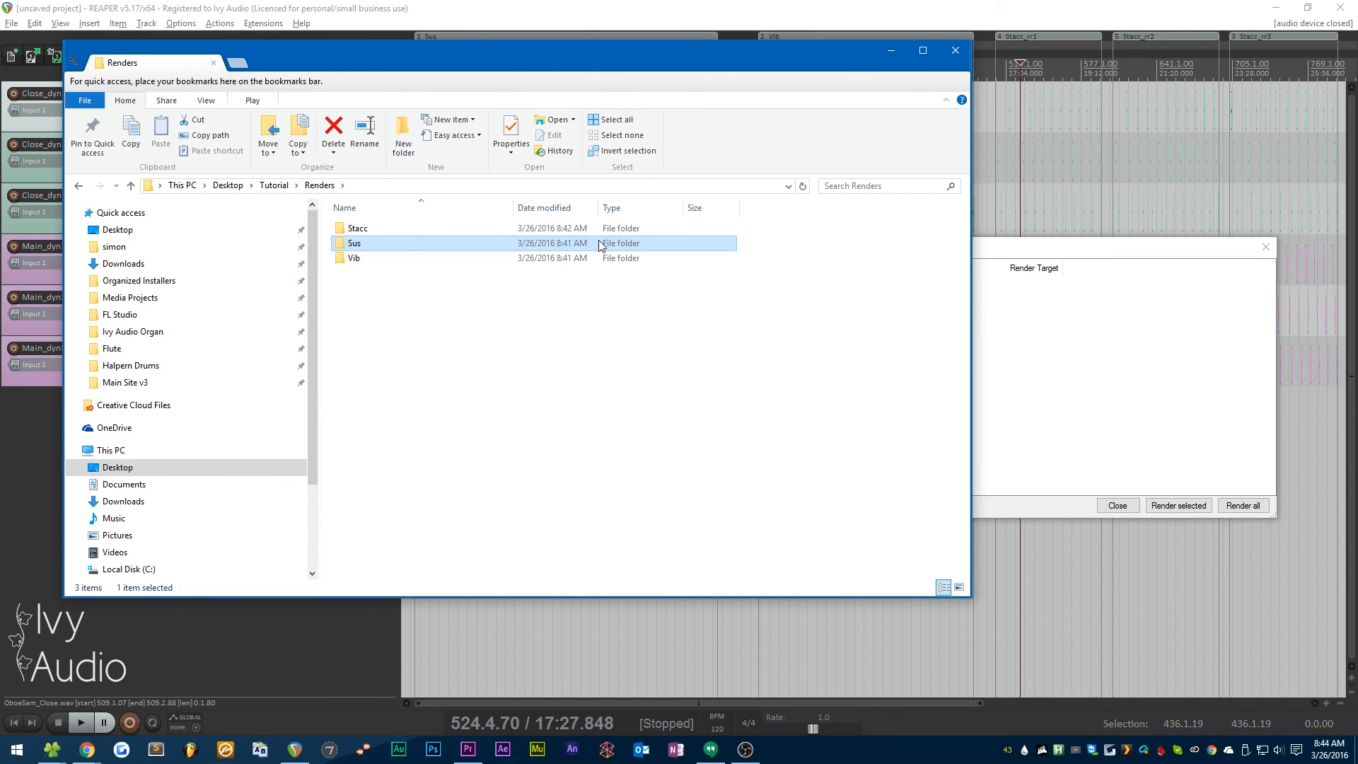
pyautogui.click(891, 51)
pyautogui.click(1266, 248)
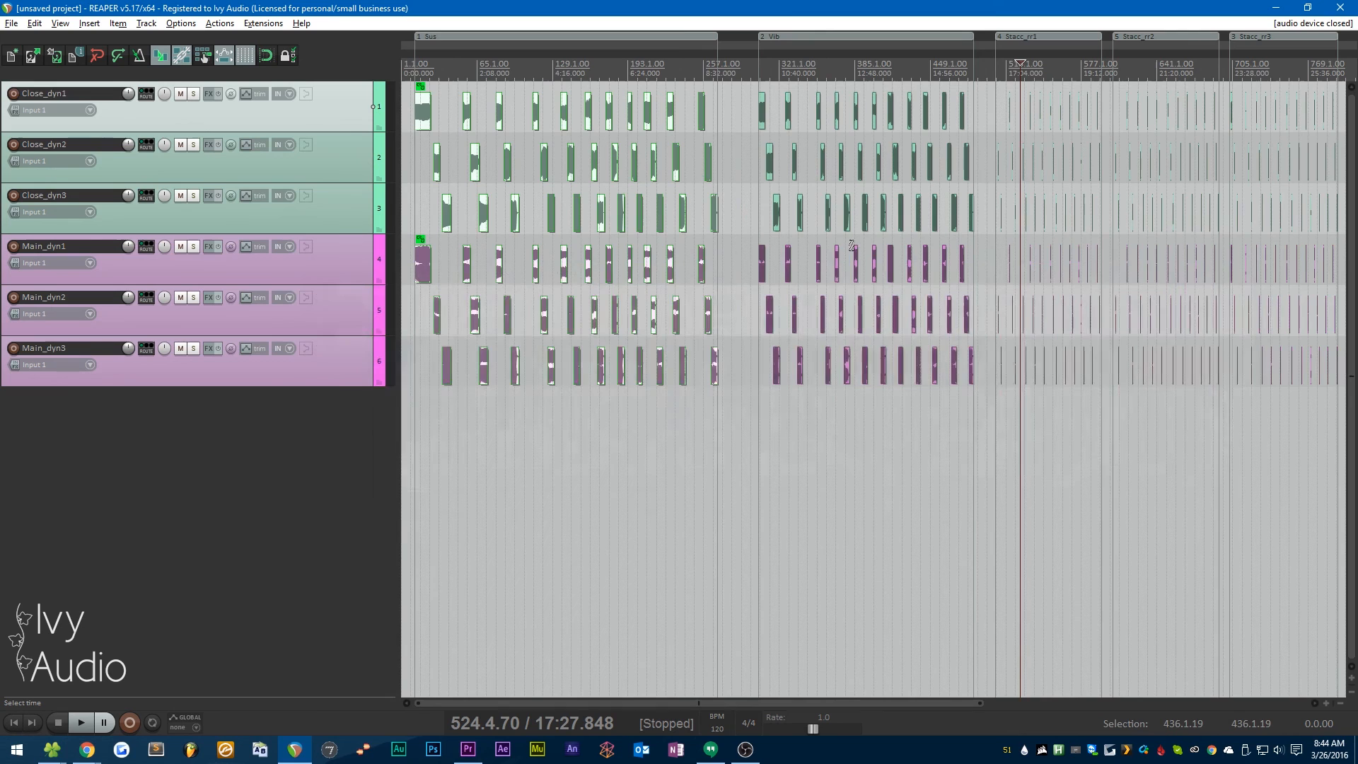
# Step: Examine the vibrato sample clips on the Close and Main tracks up close and in the full timeline overview
pyautogui.scroll(8, 764, 144)
pyautogui.scroll(10, 763, 143)
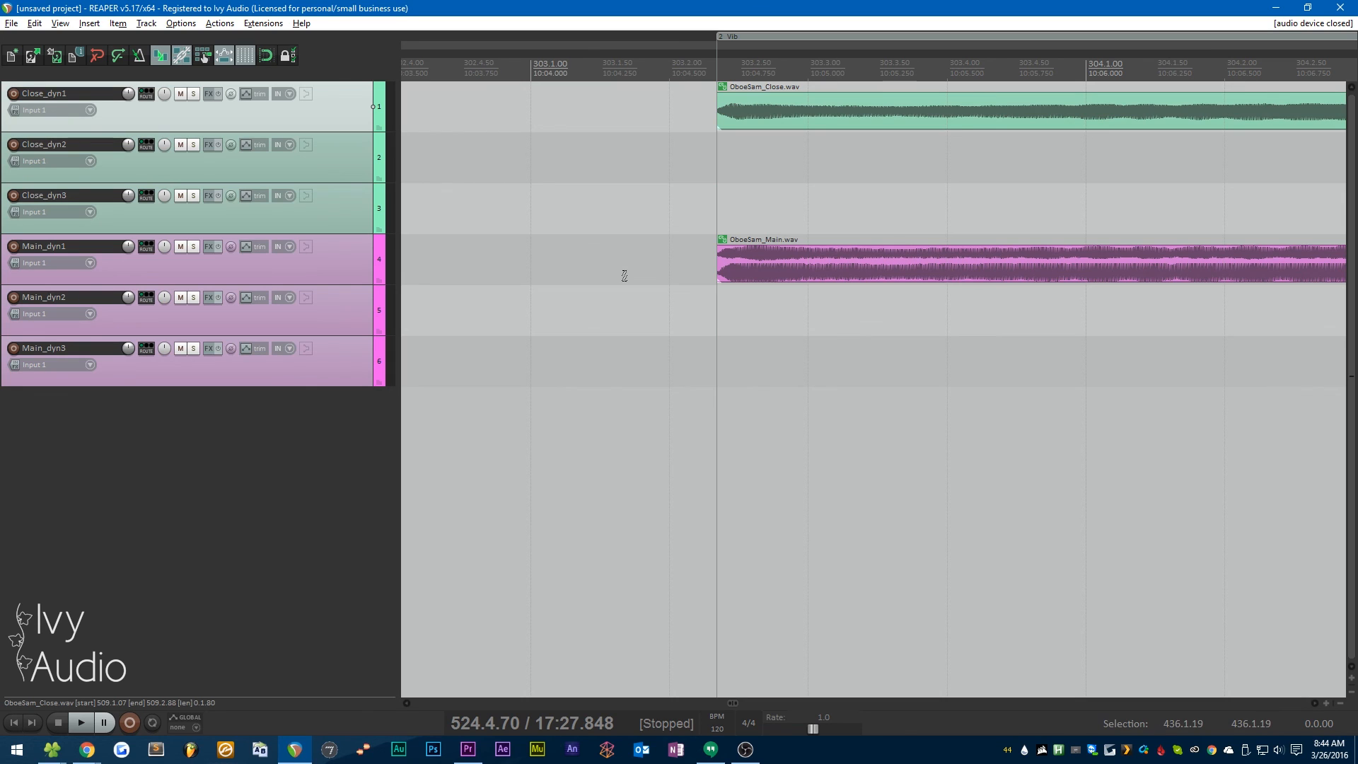
pyautogui.scroll(-12, 613, 278)
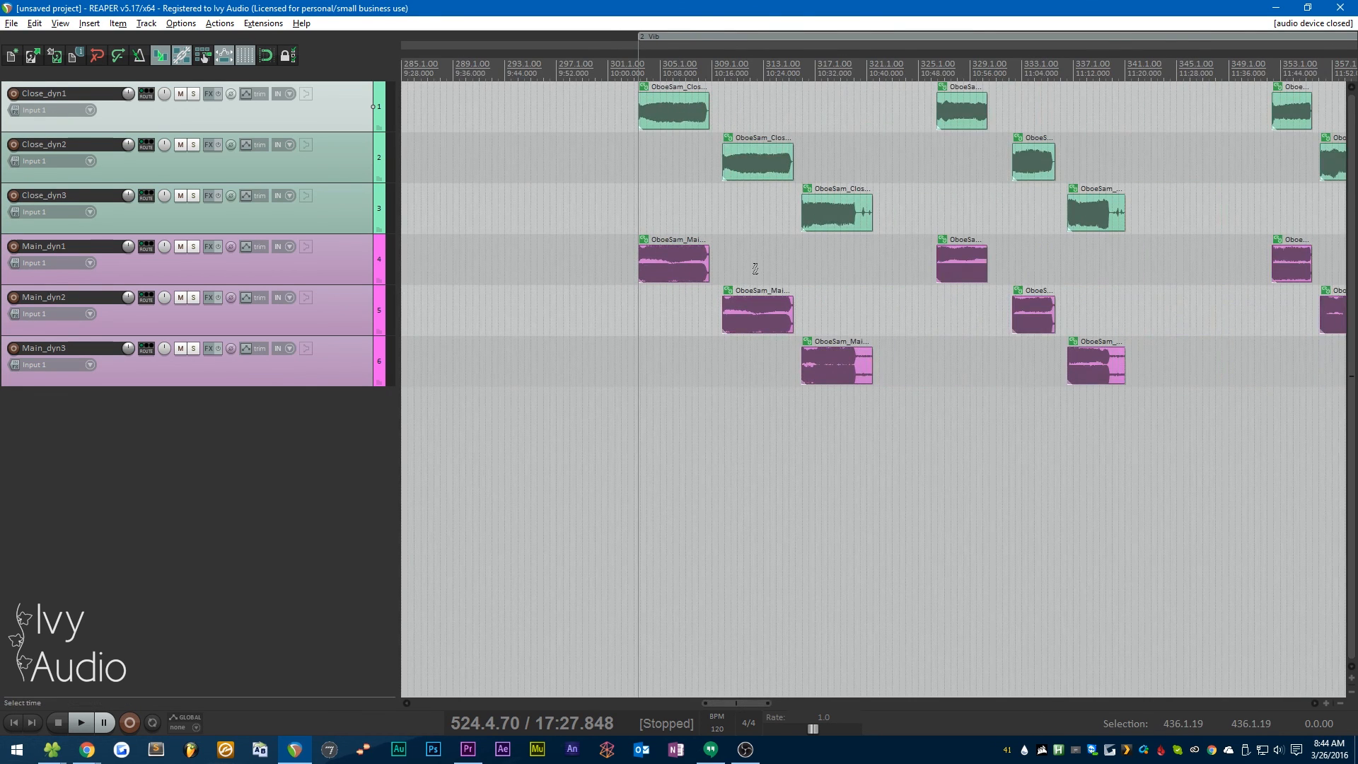
pyautogui.scroll(5, 923, 248)
pyautogui.scroll(-1, 896, 218)
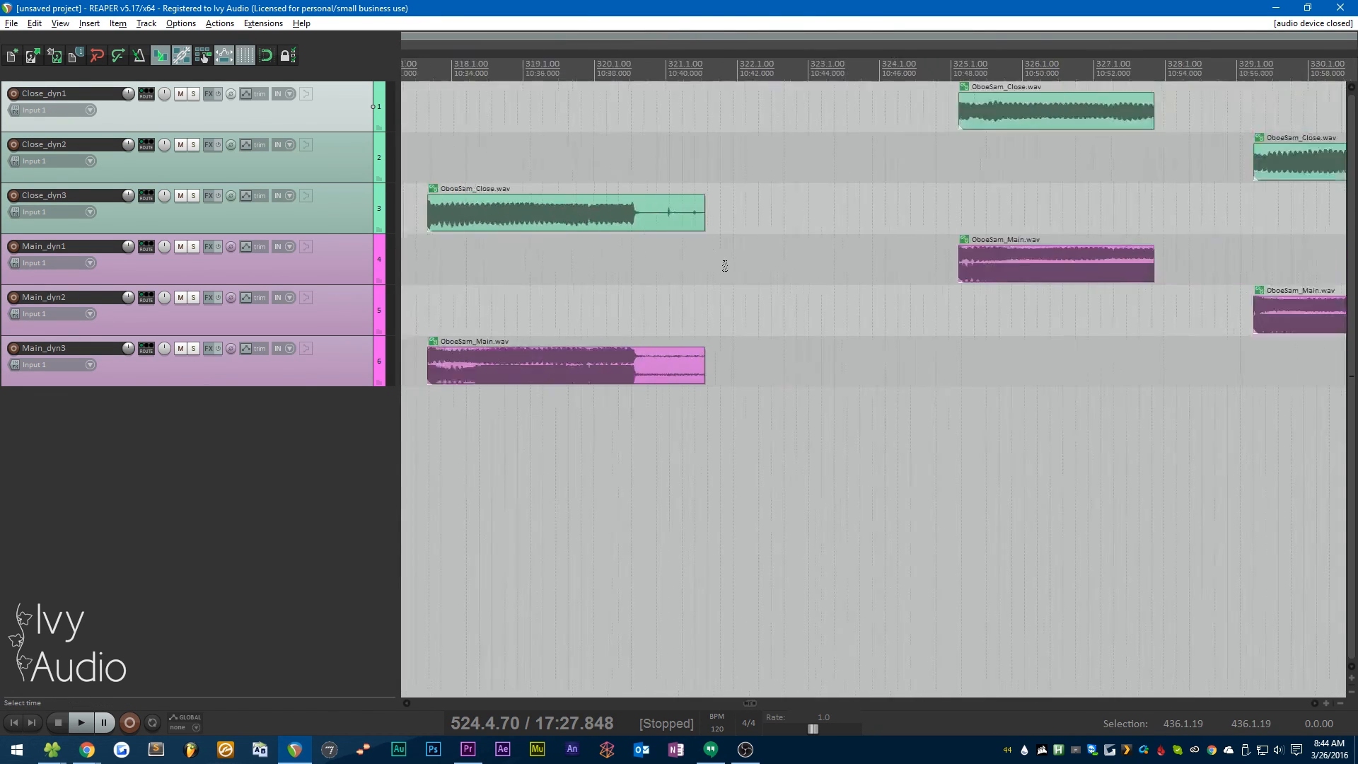
pyautogui.scroll(-4, 724, 265)
pyautogui.scroll(-5, 730, 254)
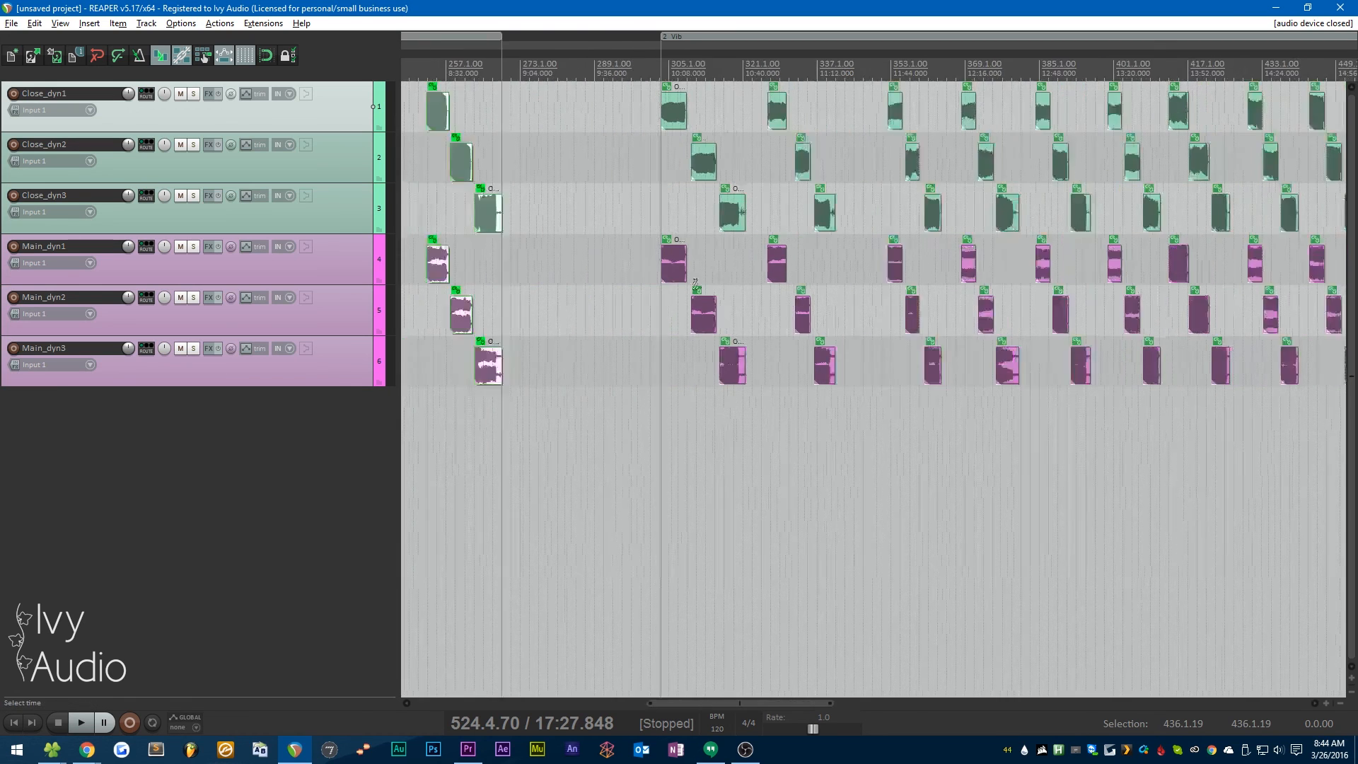
pyautogui.scroll(-7, 696, 282)
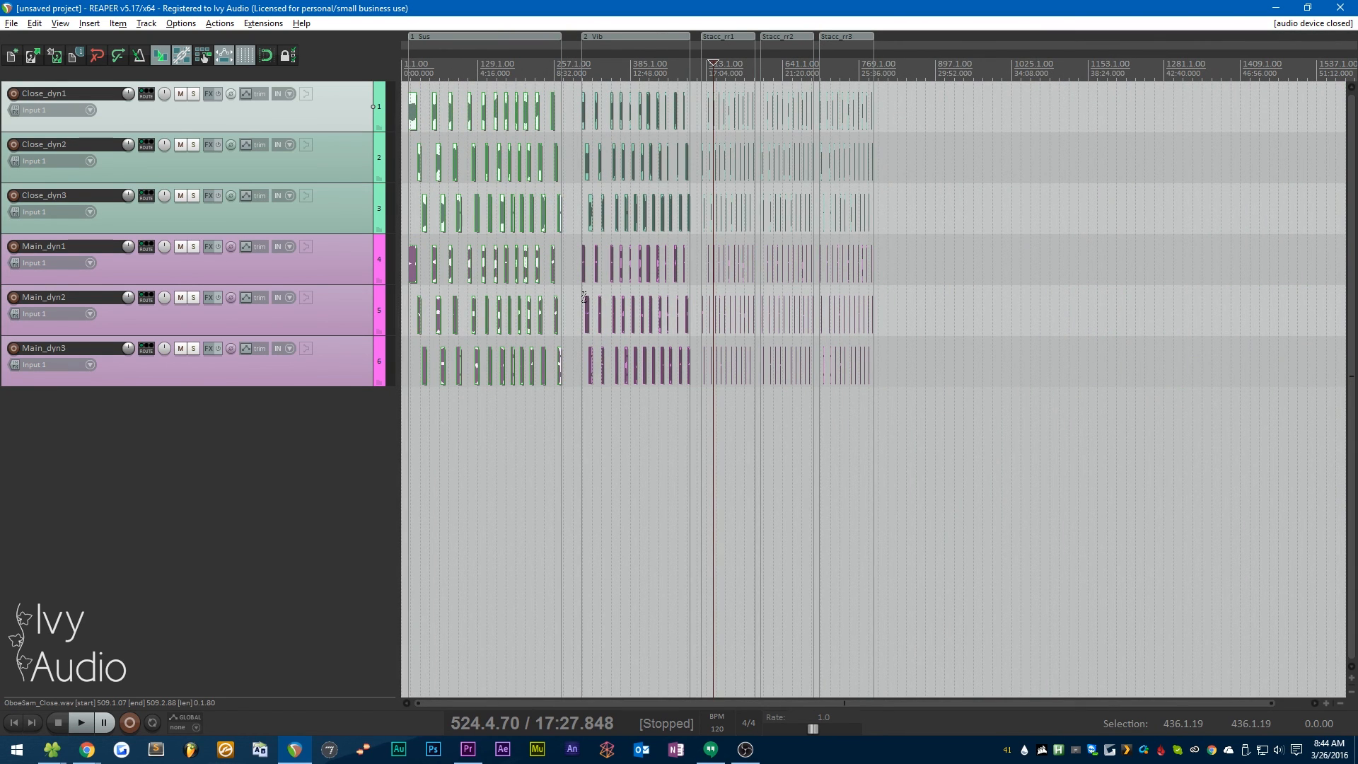